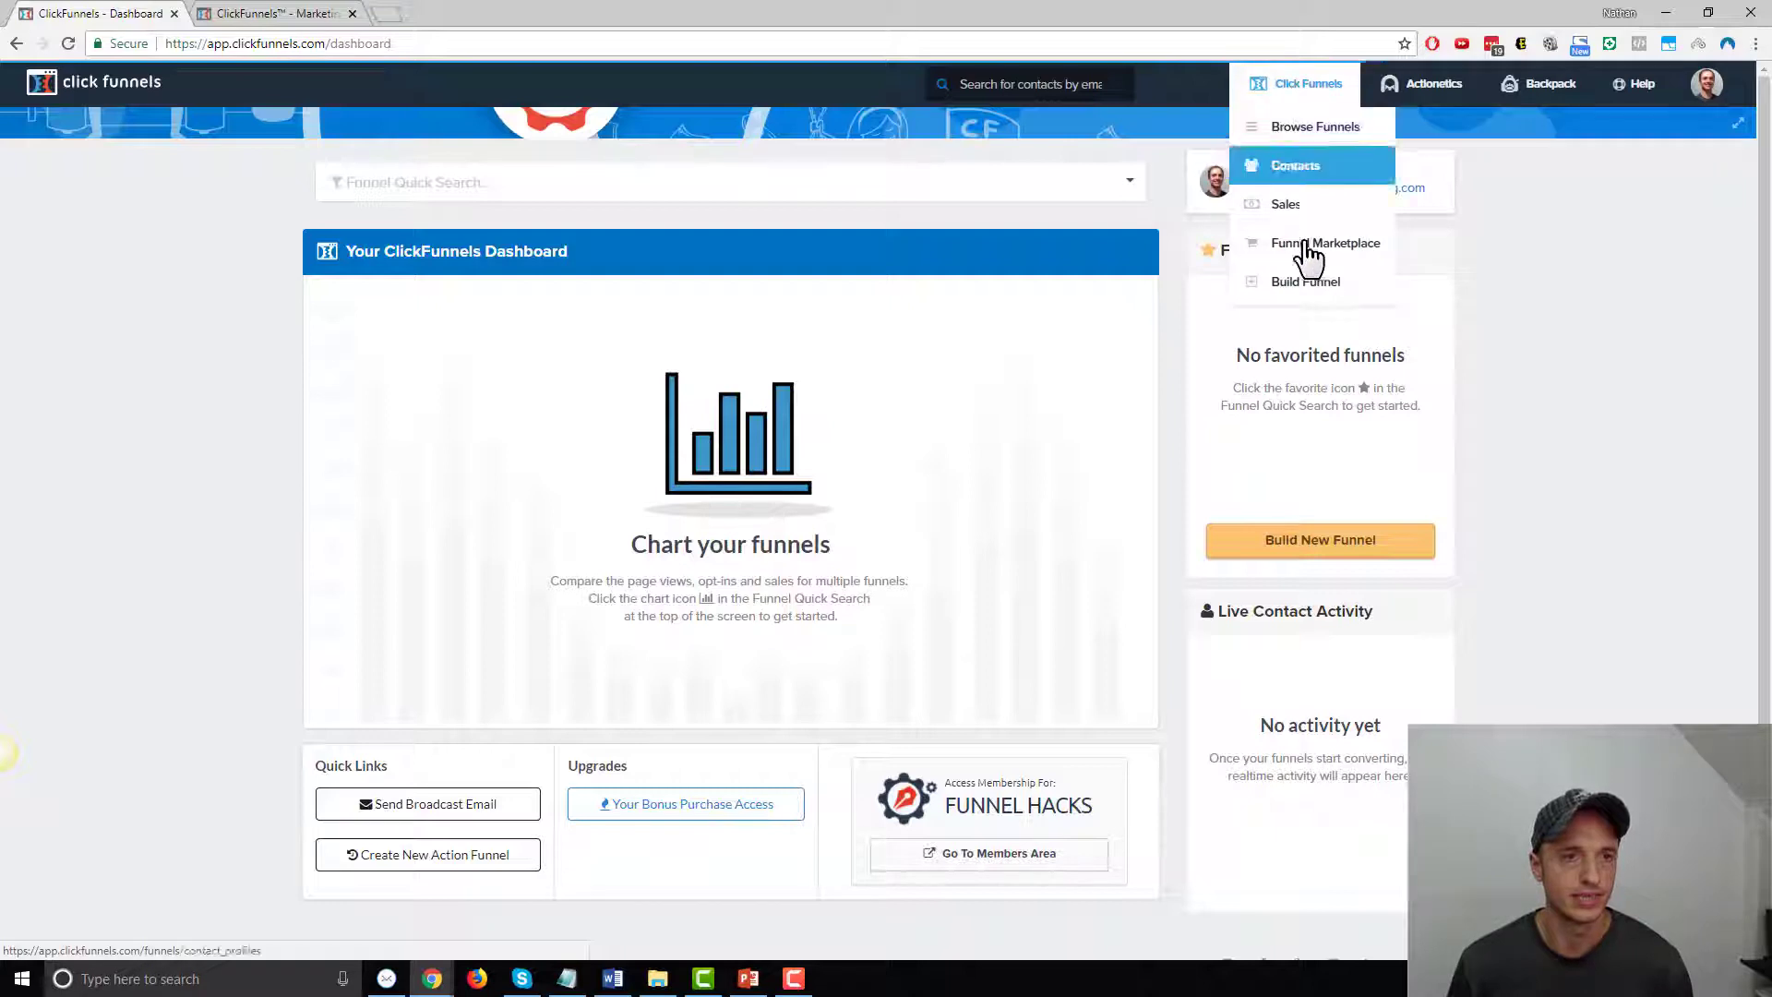
Start a new Sell Your Product > Membership funnel in the classic funnel builder
left_click(1302, 286)
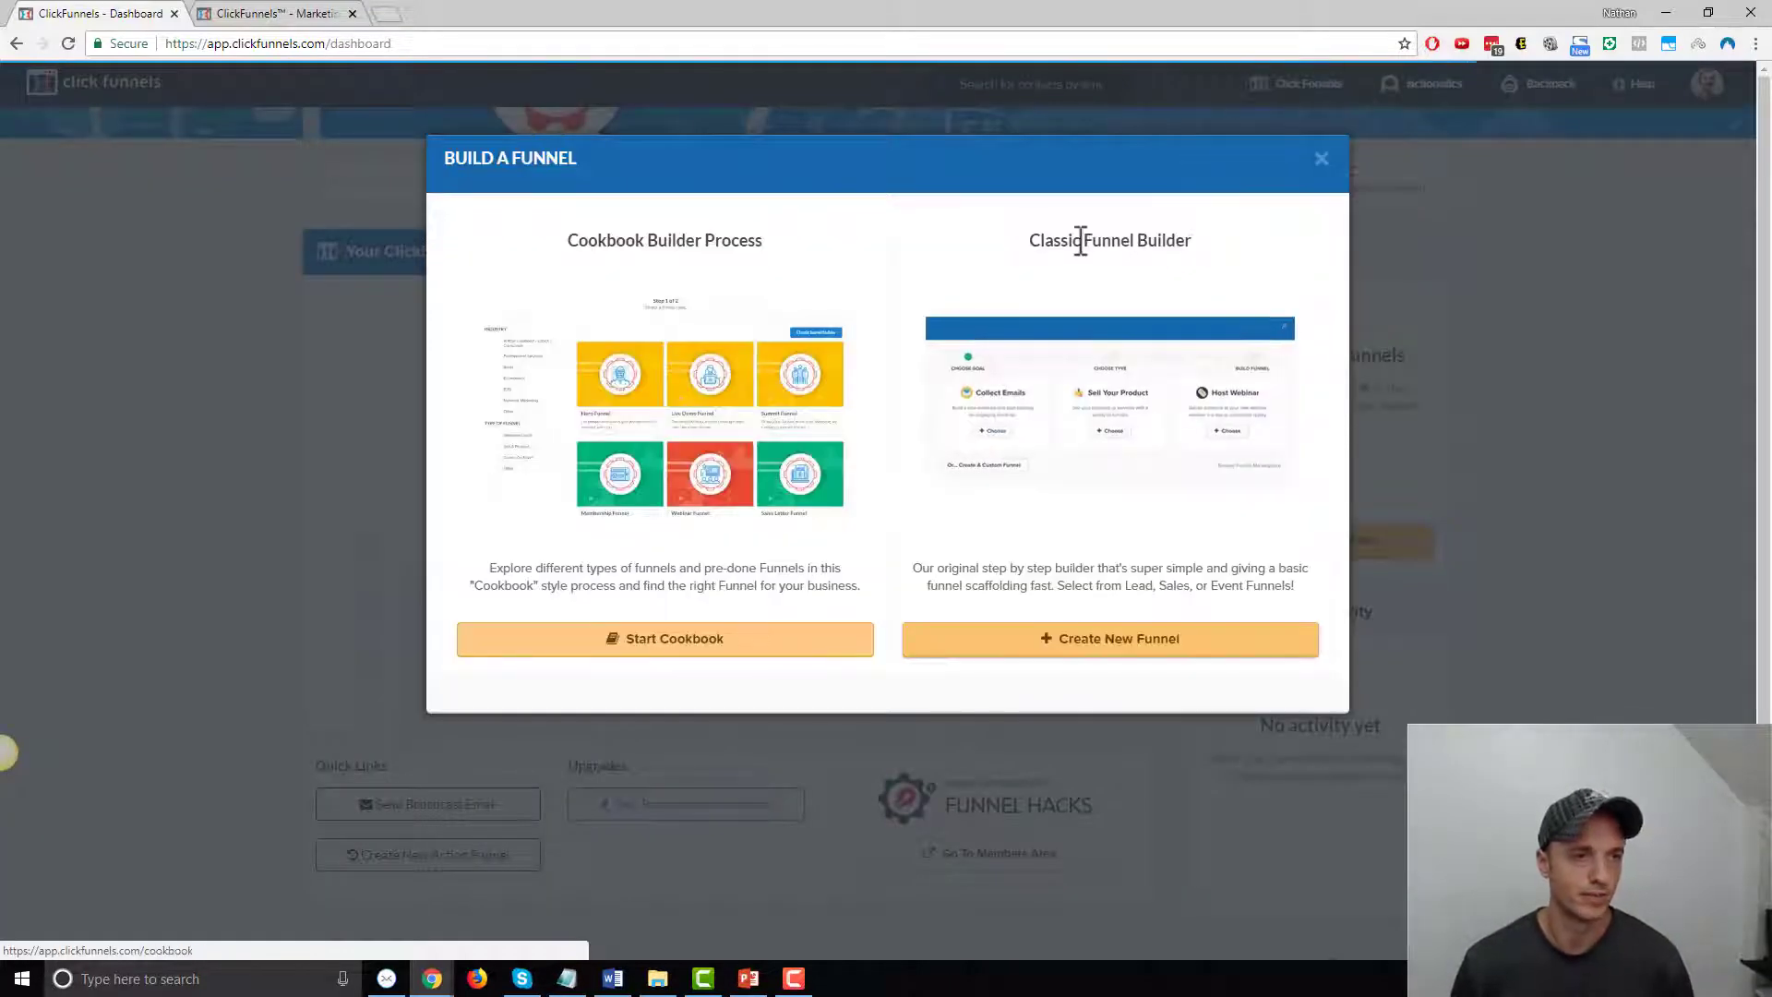
left_click(1165, 653)
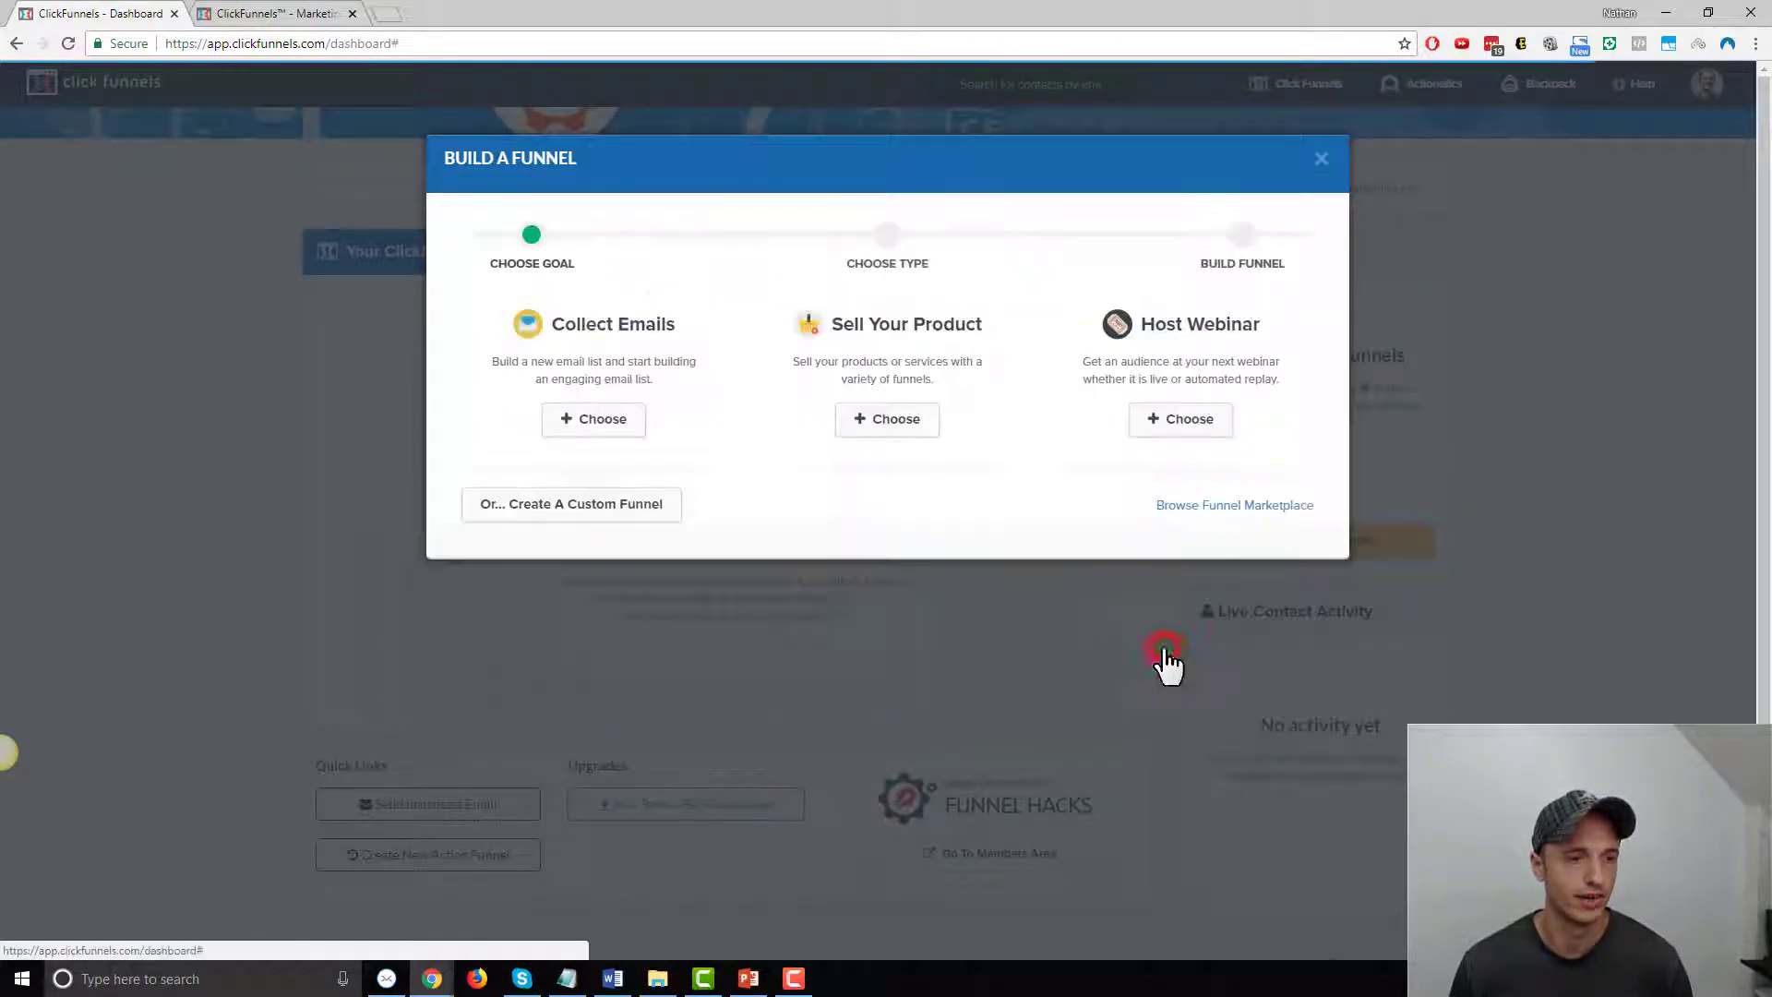
left_click(892, 423)
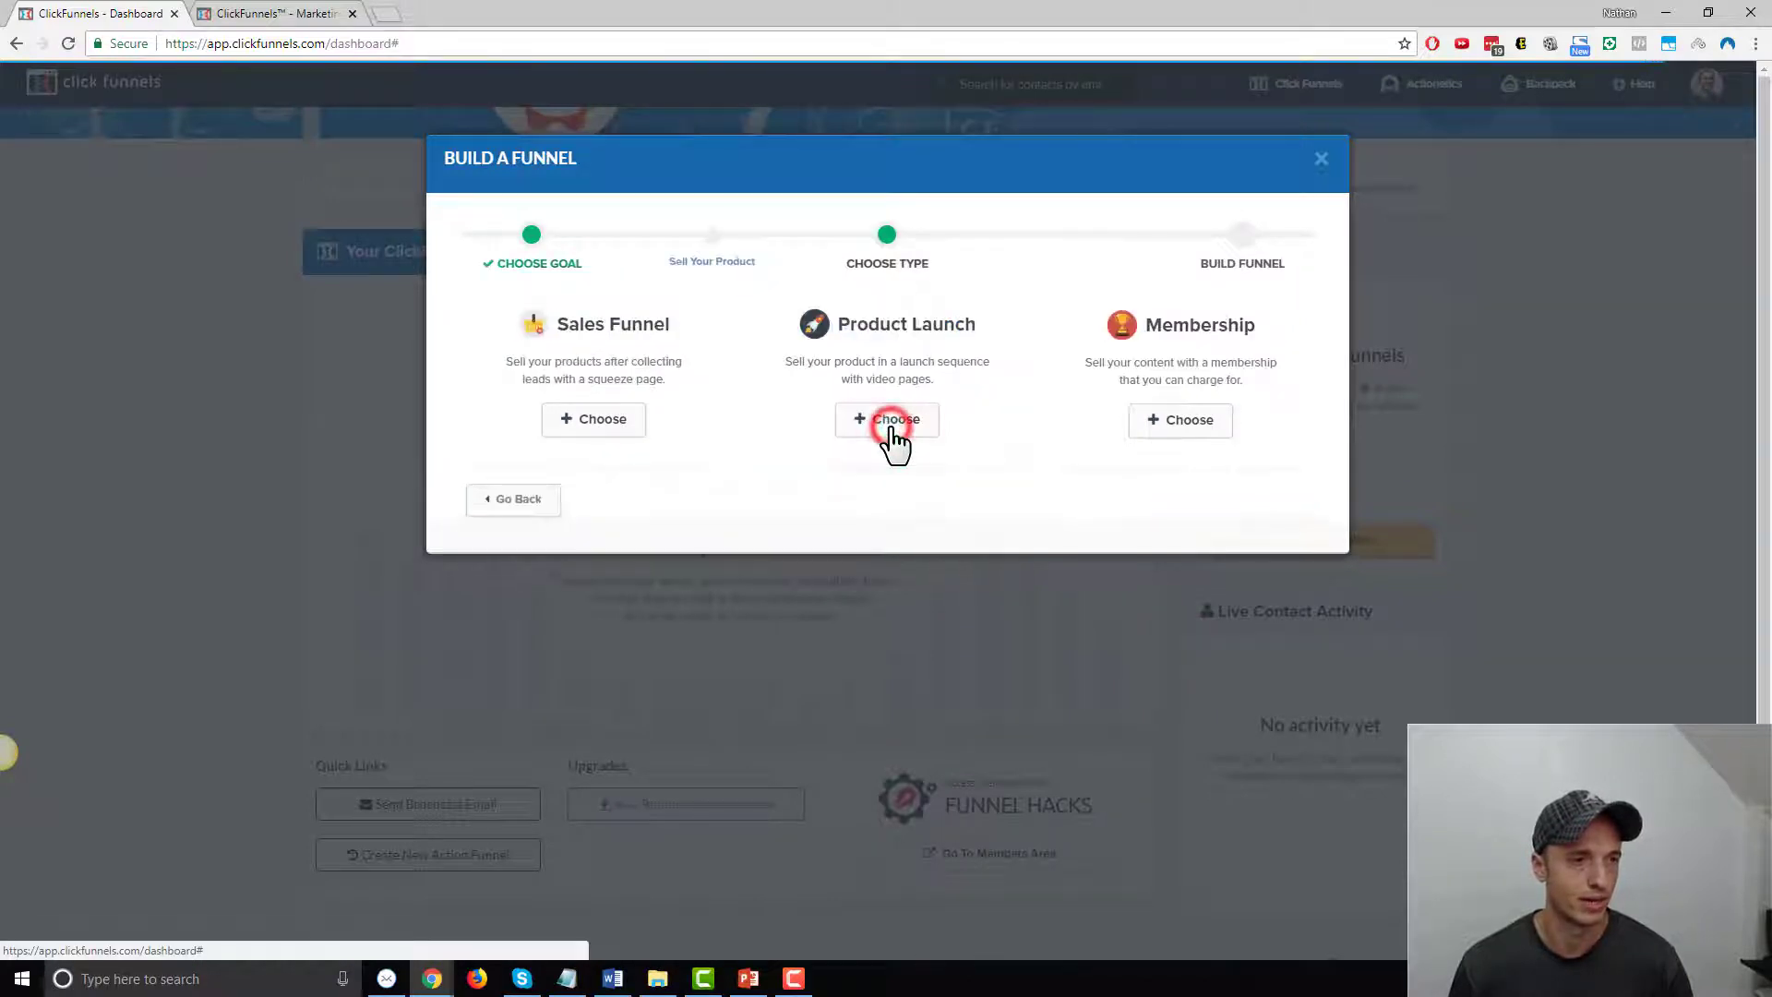
left_click(1172, 425)
Name the funnel 'Demo Membership Funnel', tag it Demo, and build it
left_click(826, 329)
type("Demo Mem")
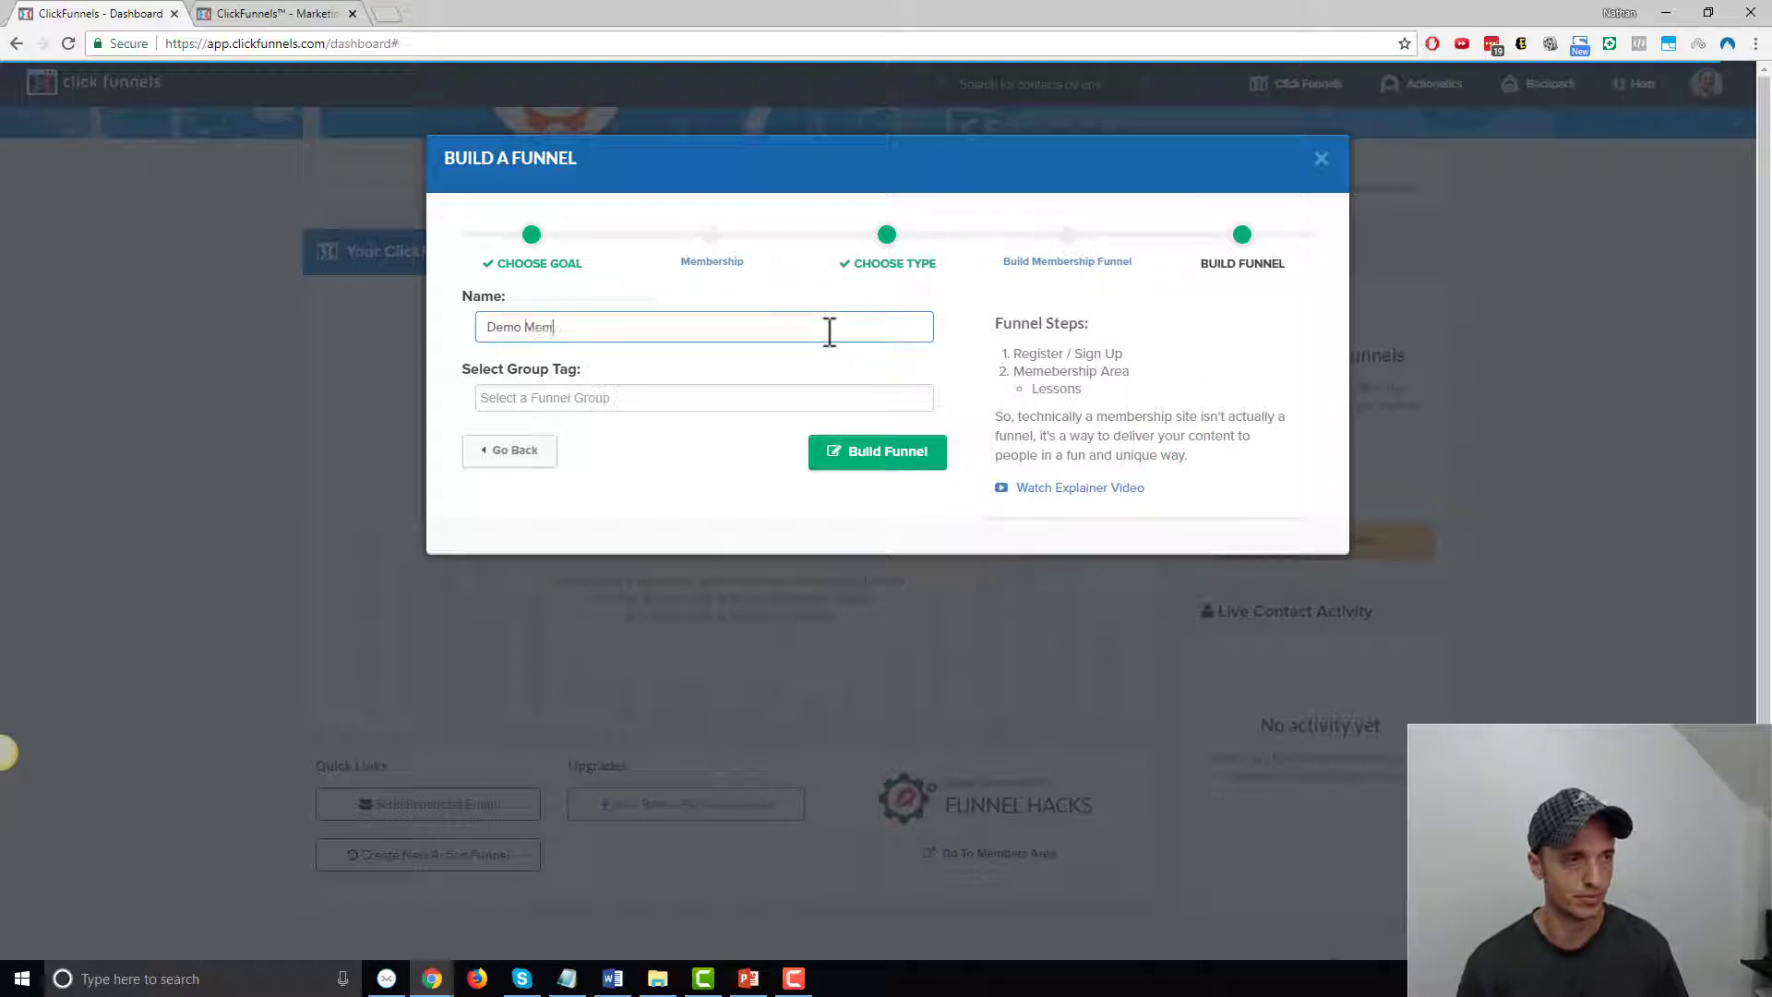
type("bership Funnel")
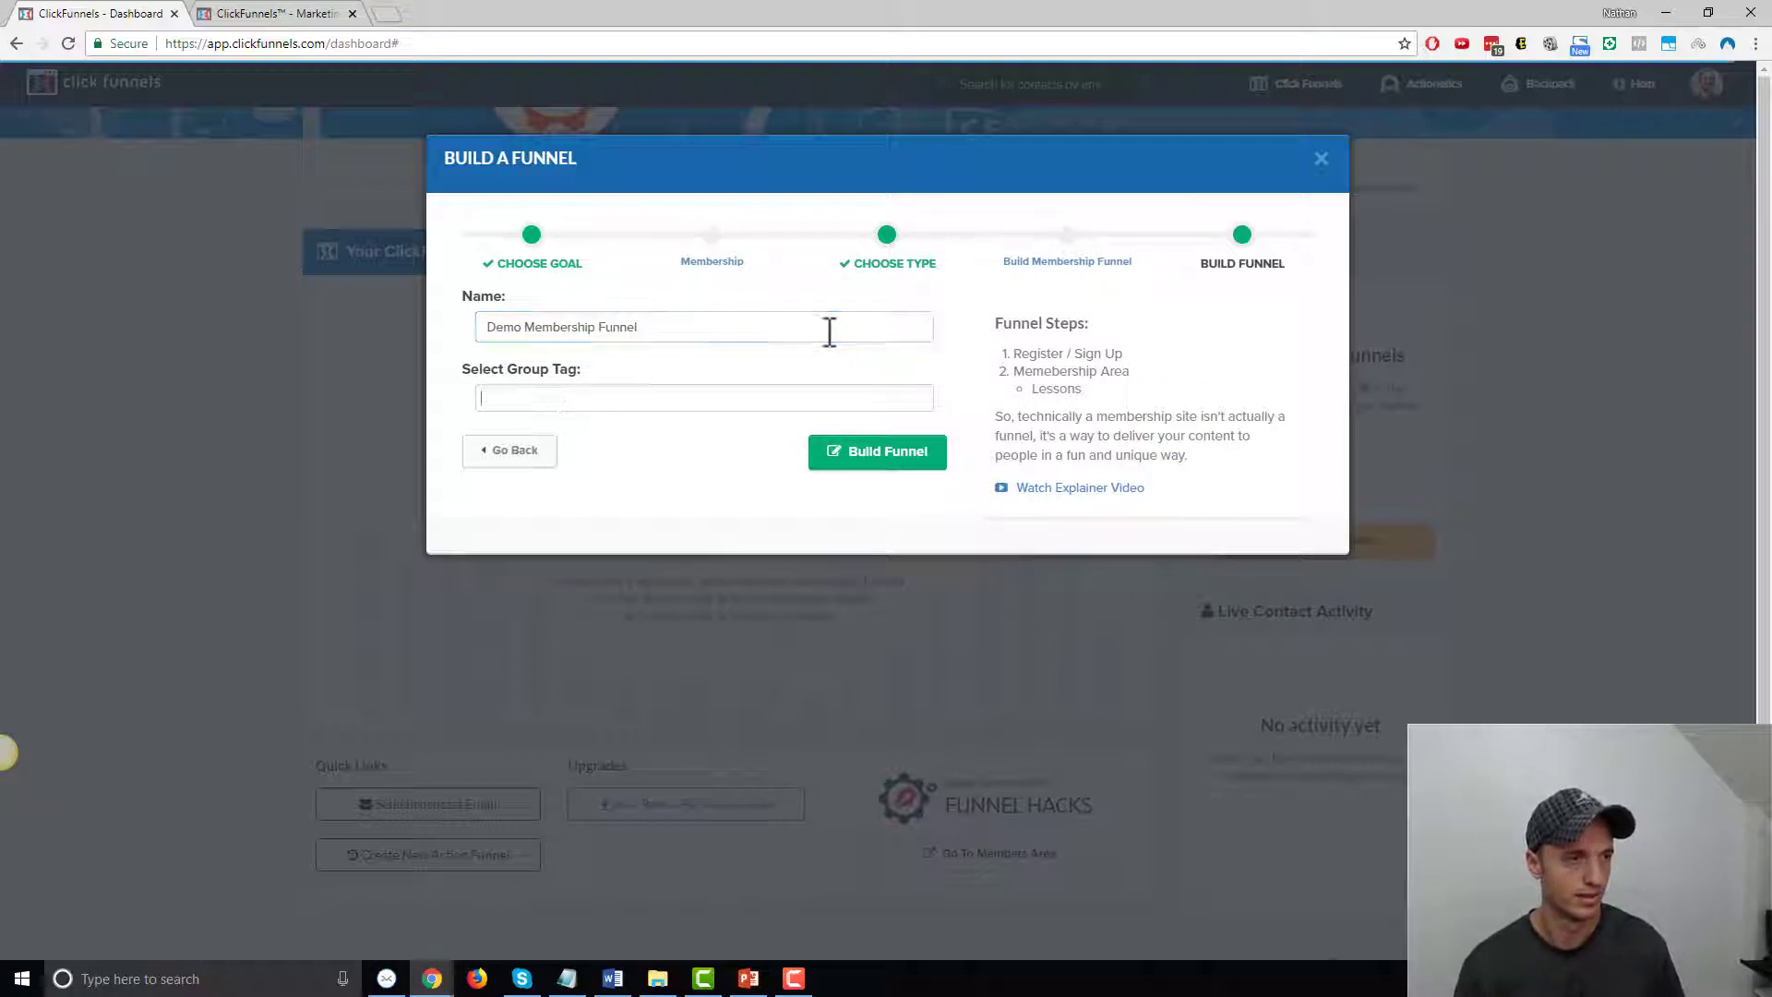
key("Tab")
type("Demo")
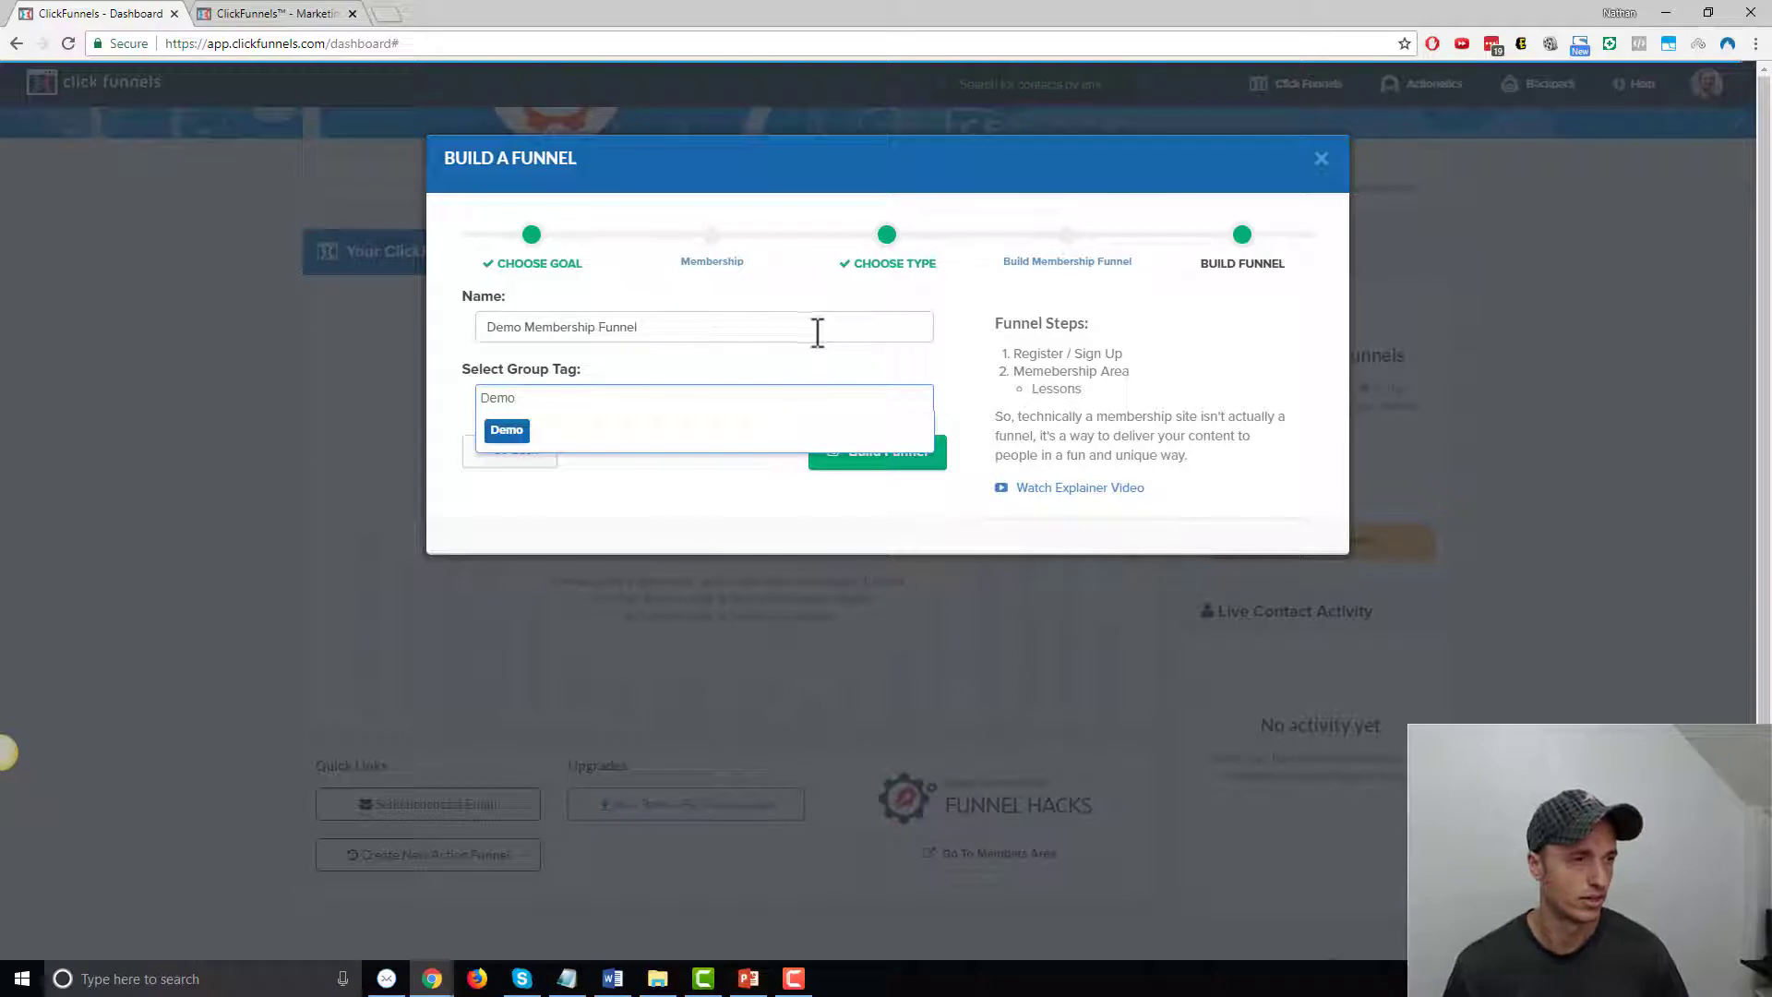
left_click(517, 432)
left_click(856, 456)
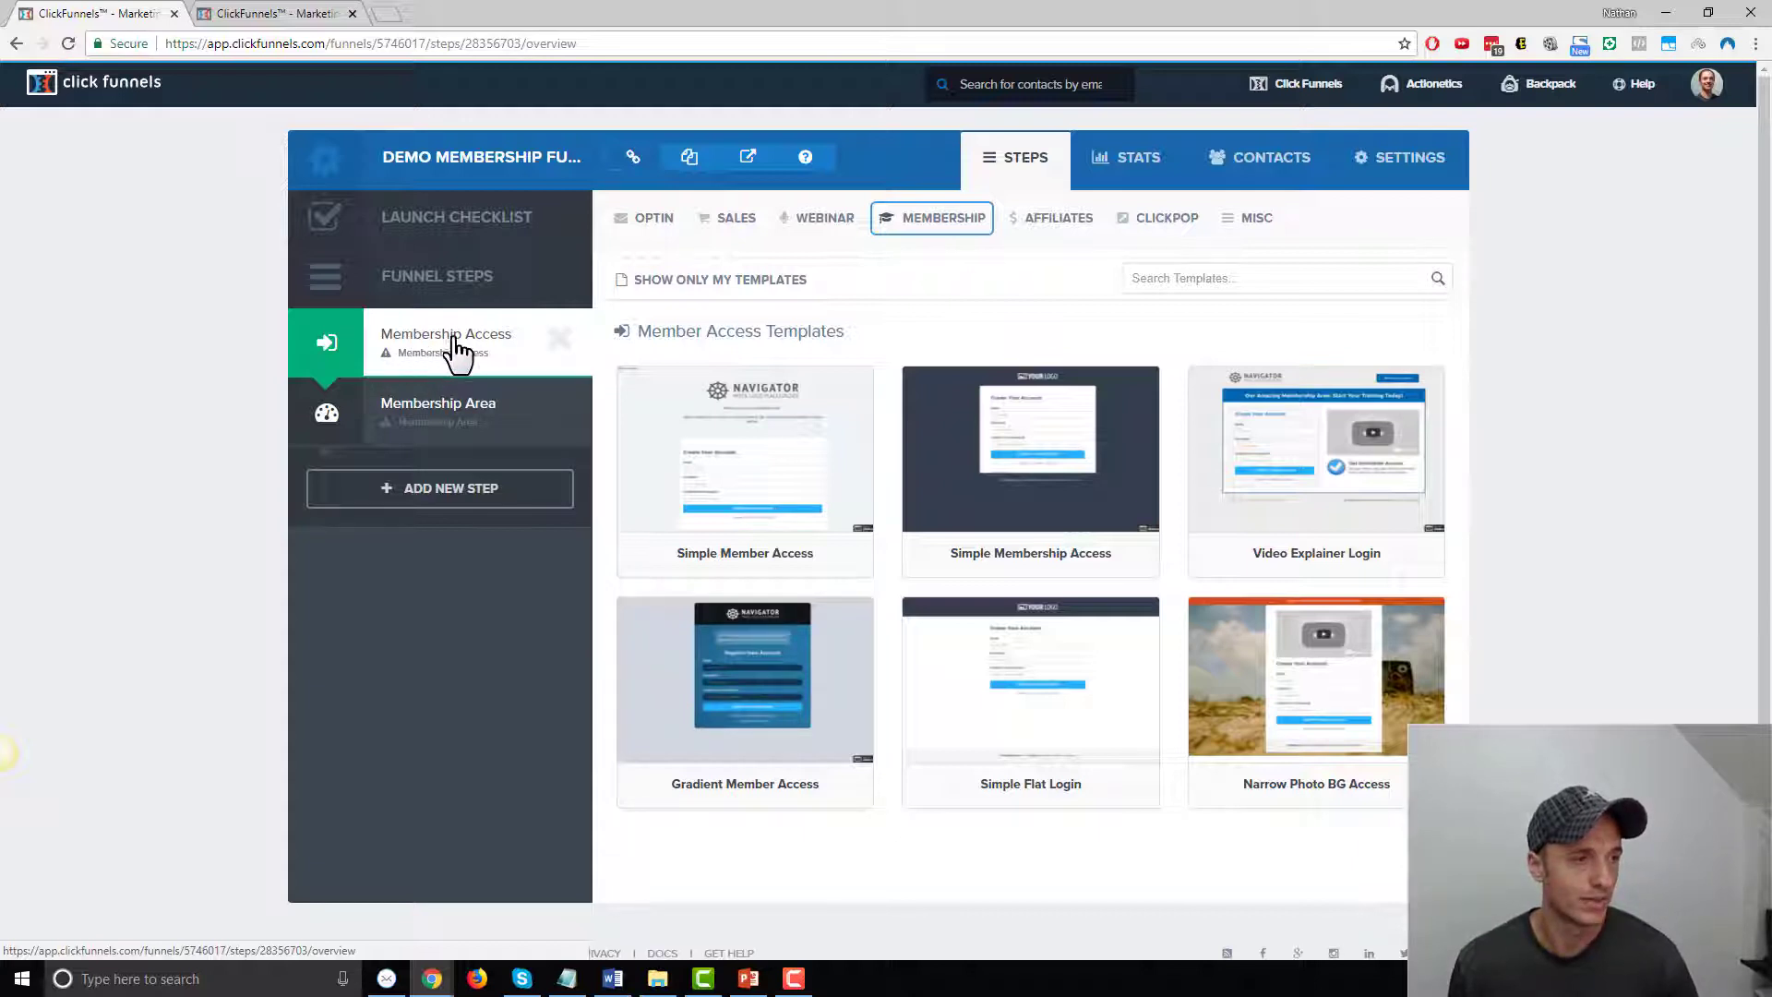
Choose Simple Membership Access for the access step and Clean Members Area for the Membership Area step
mouse_move(1402, 446)
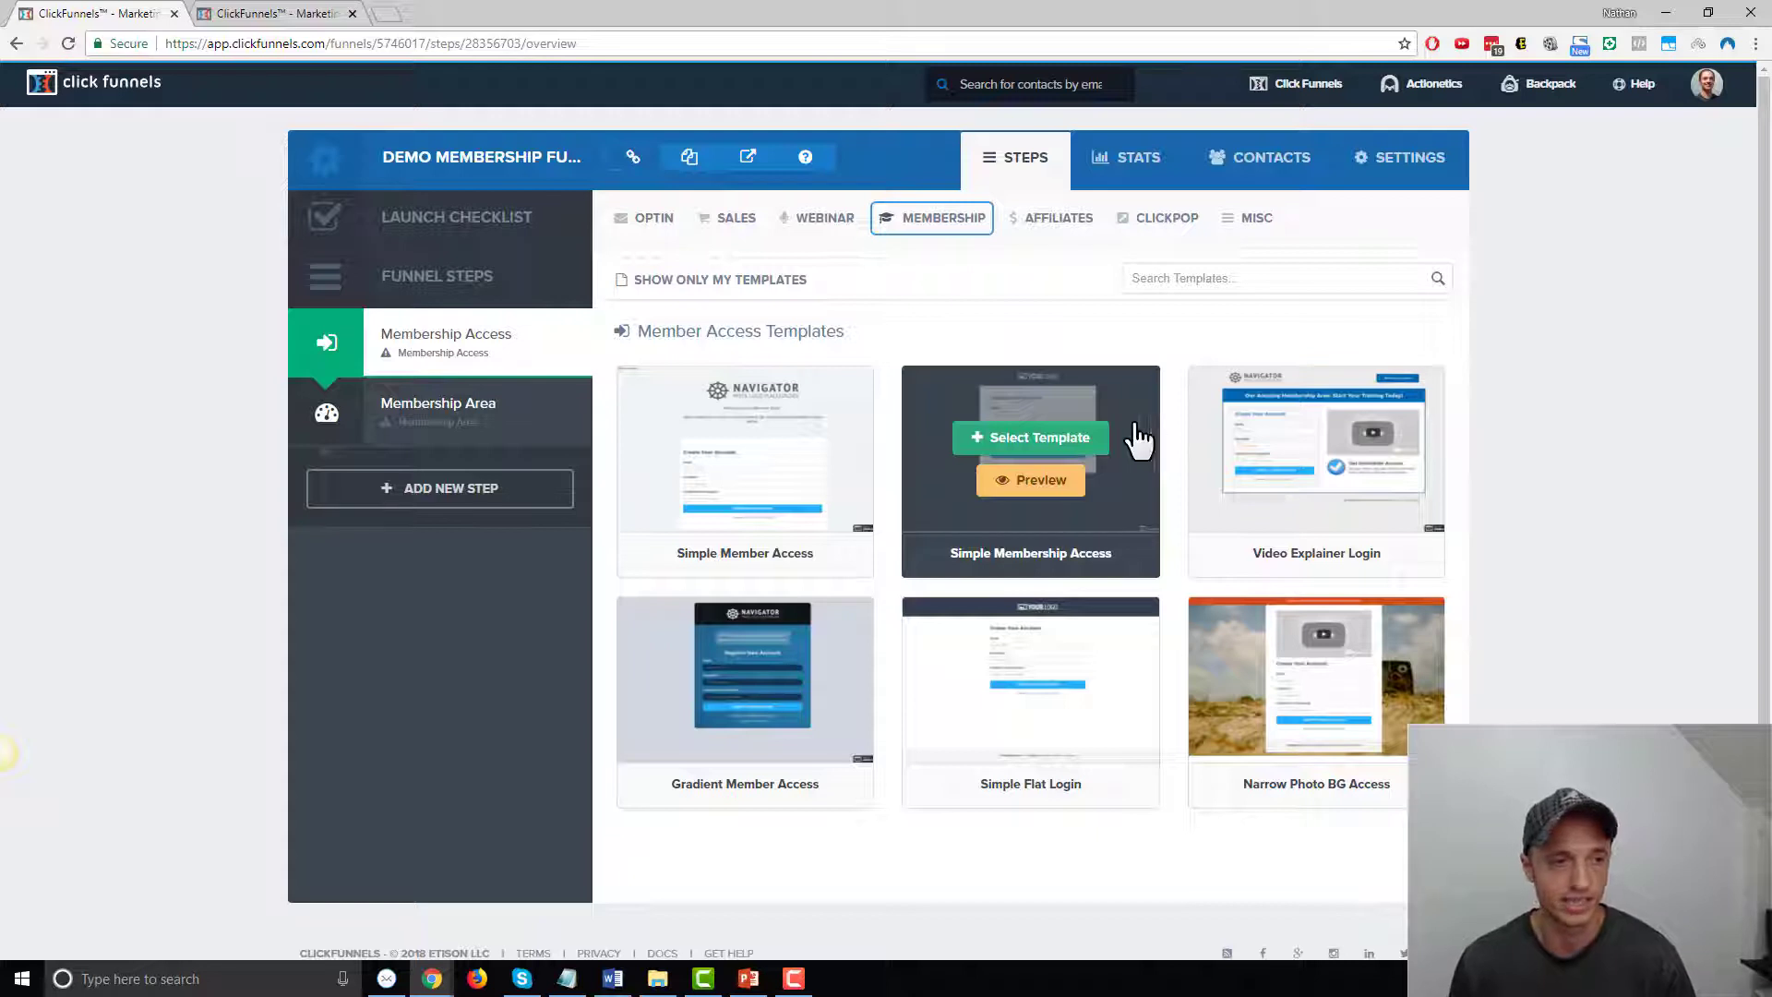
left_click(1020, 440)
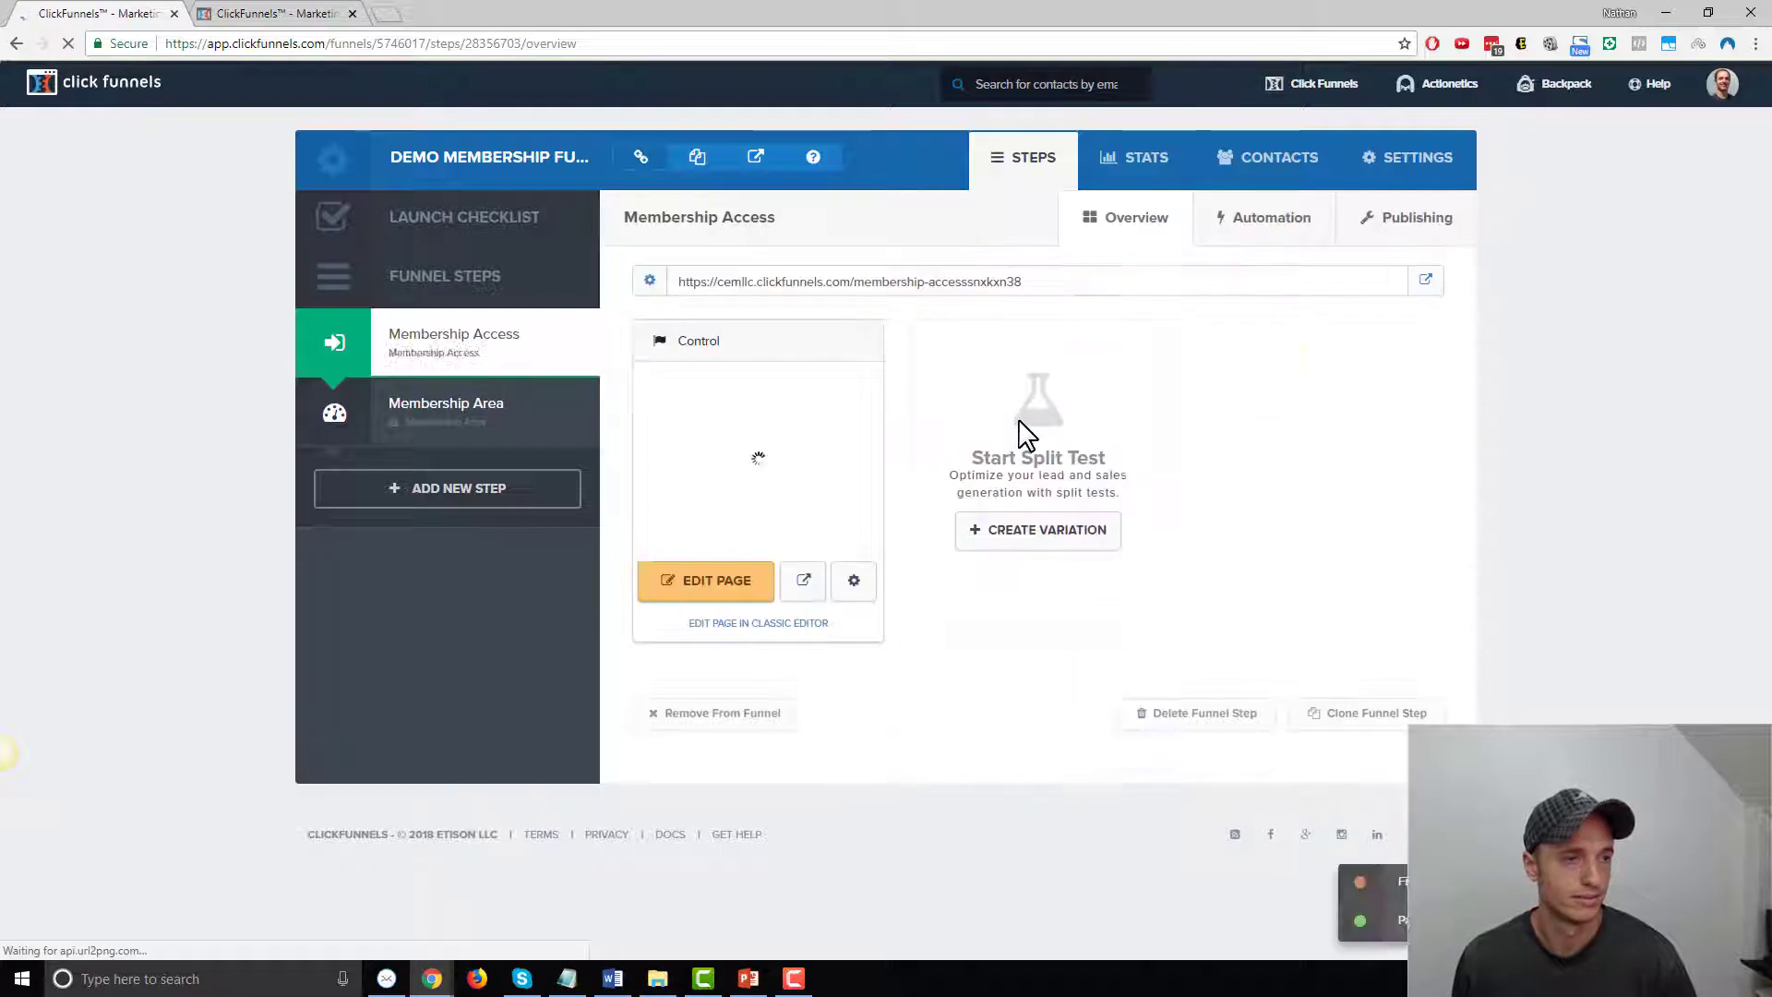
left_click(484, 425)
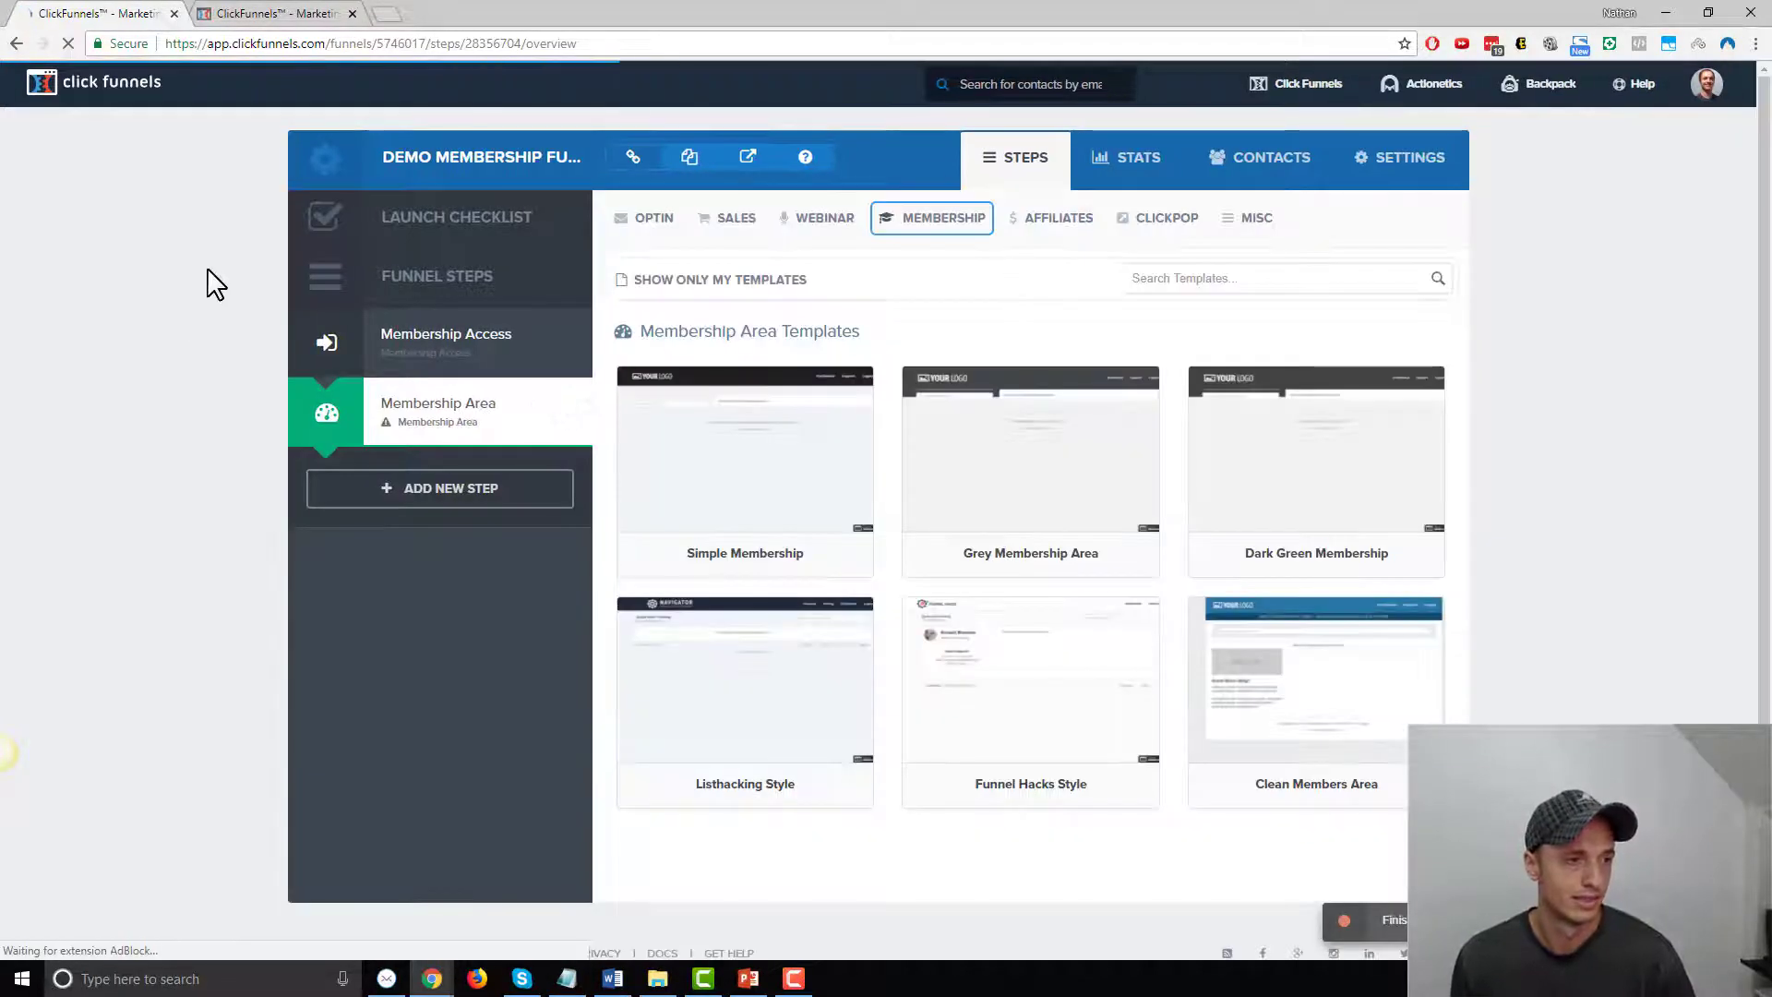
scroll(1495, 554, "down", 1)
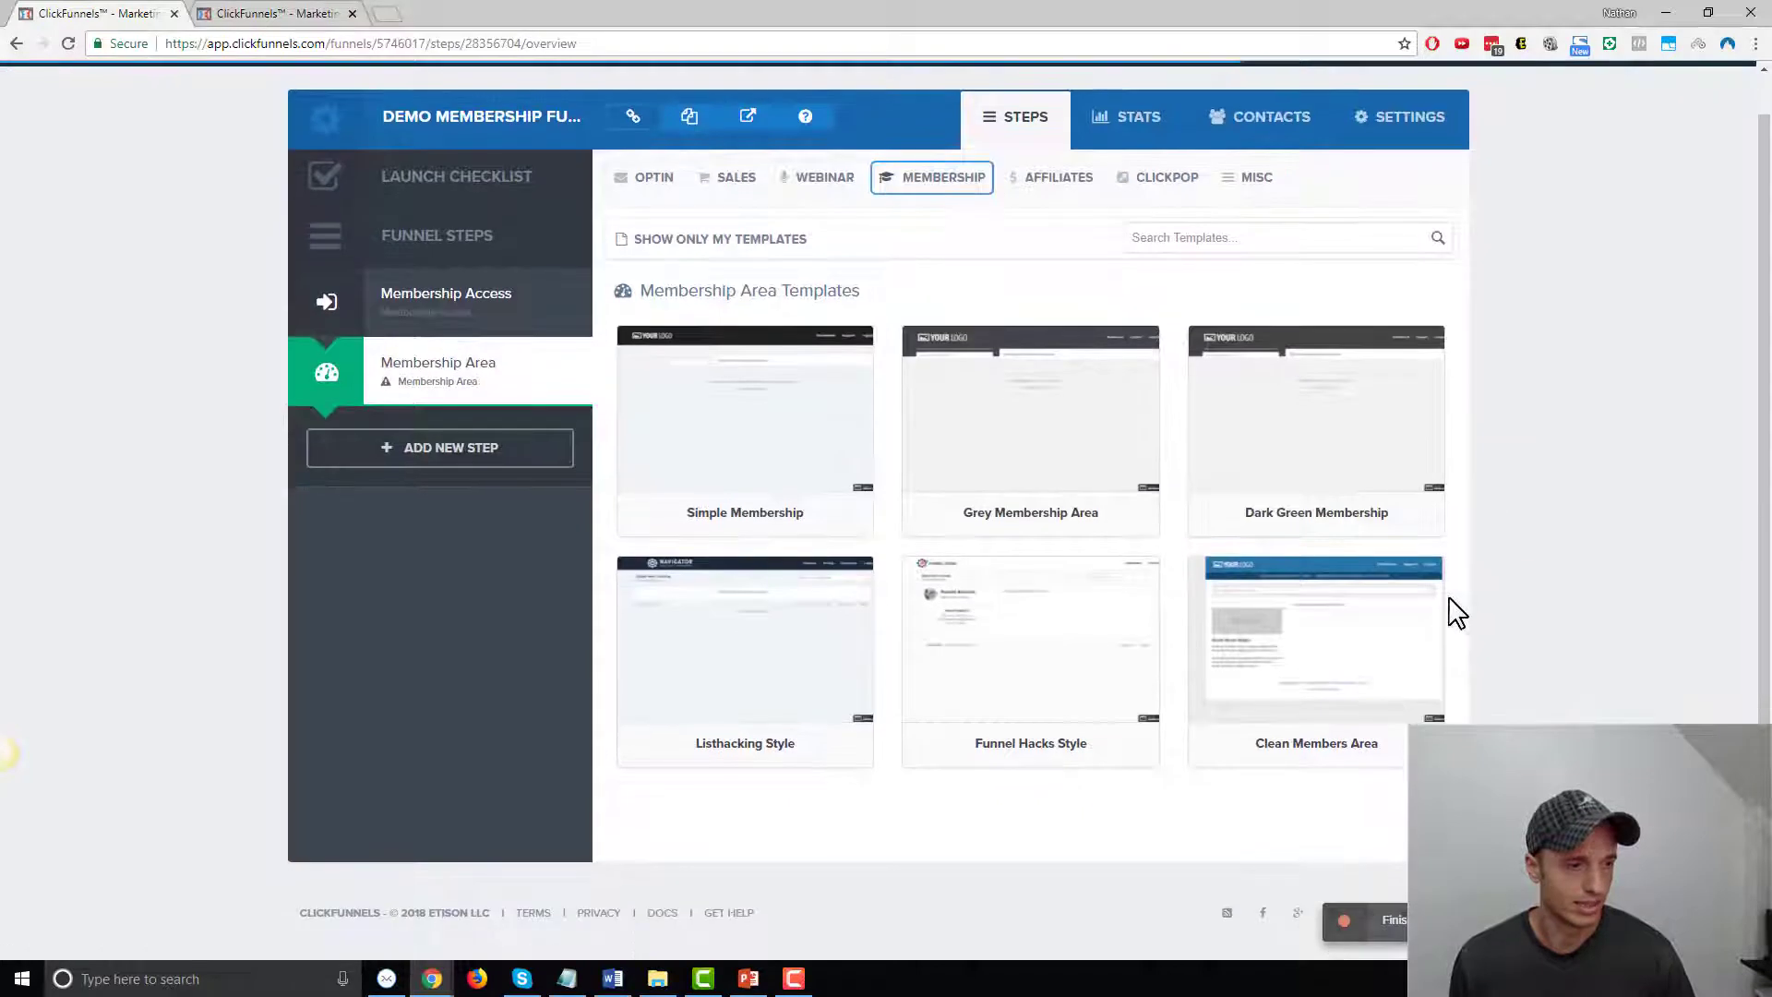
mouse_move(1320, 669)
left_click(1324, 627)
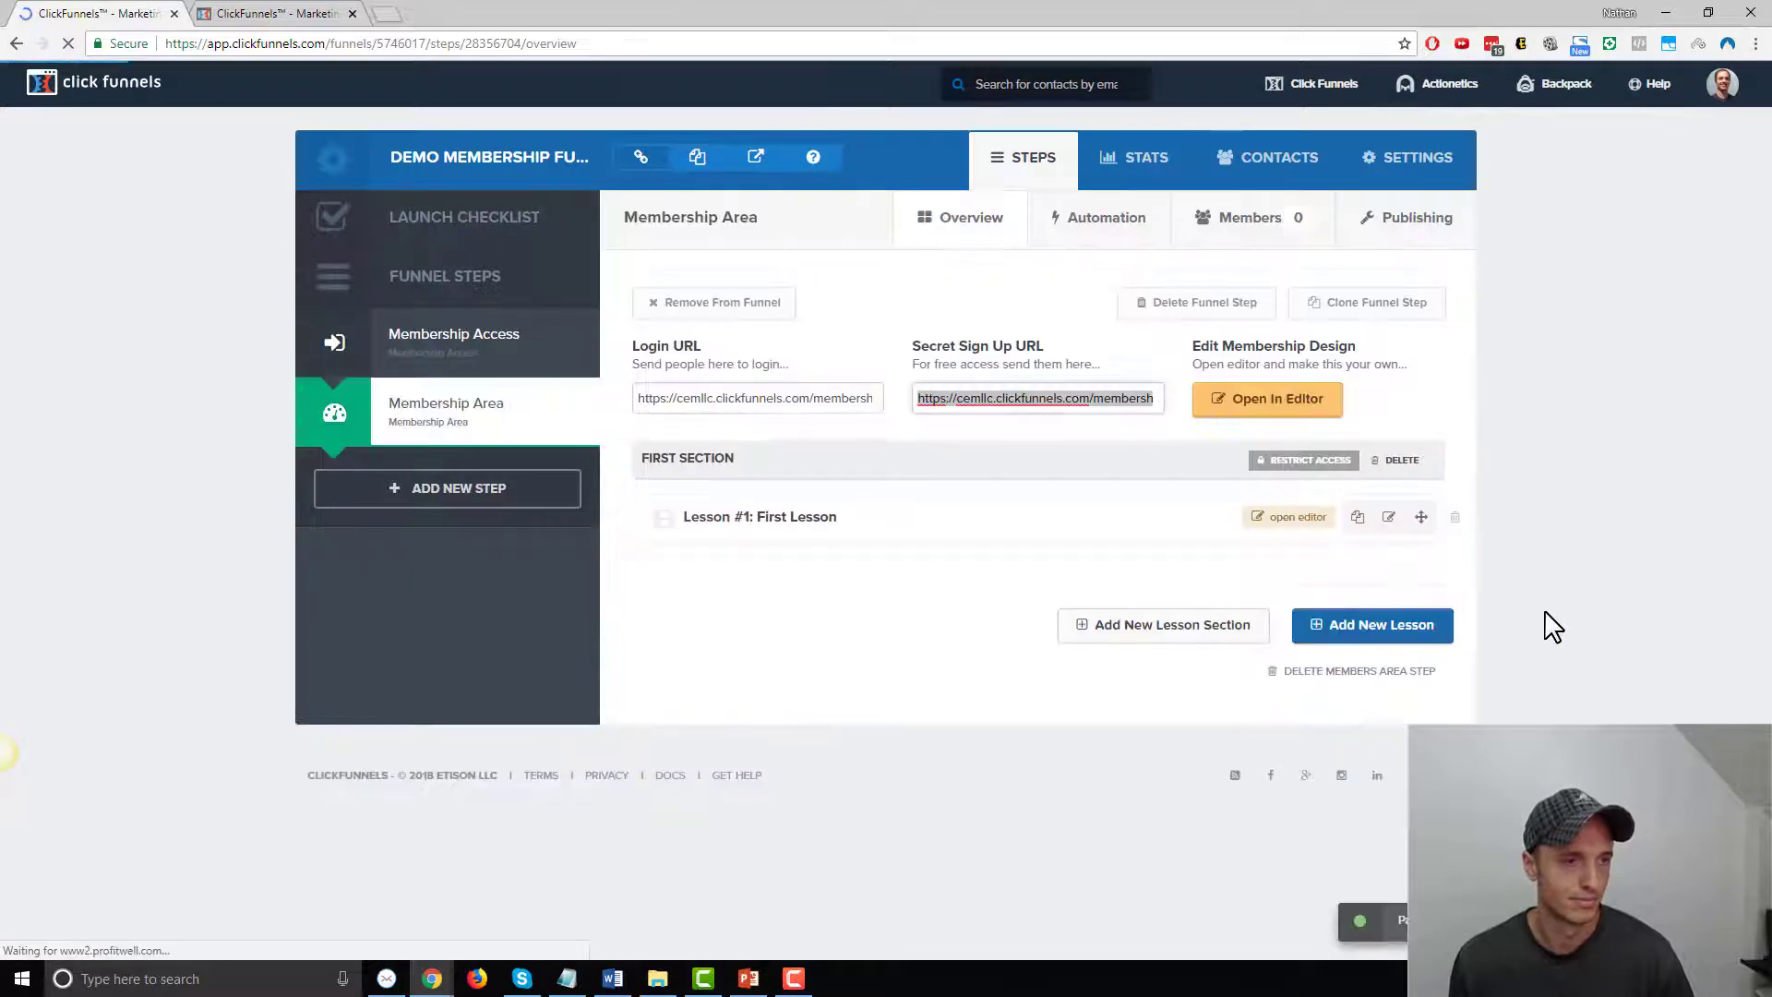
left_click(436, 351)
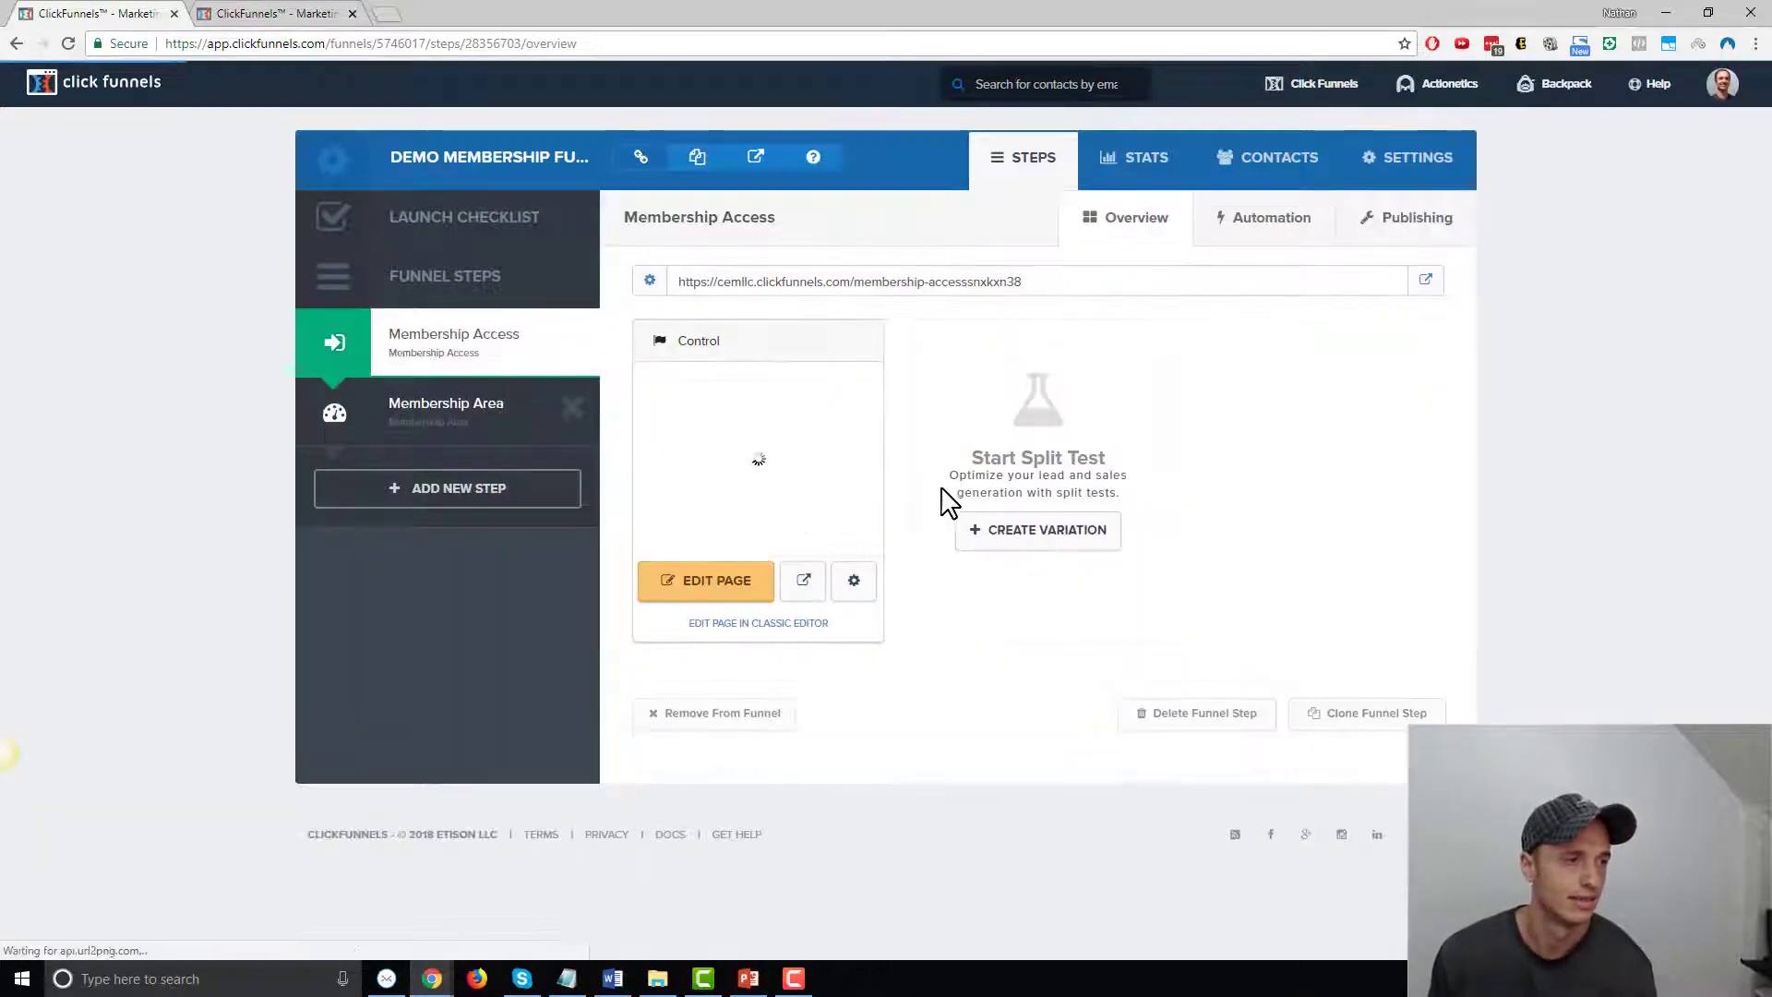
Add a User Login element to the access page and delete the duplicate Create Your Account form
left_click(691, 581)
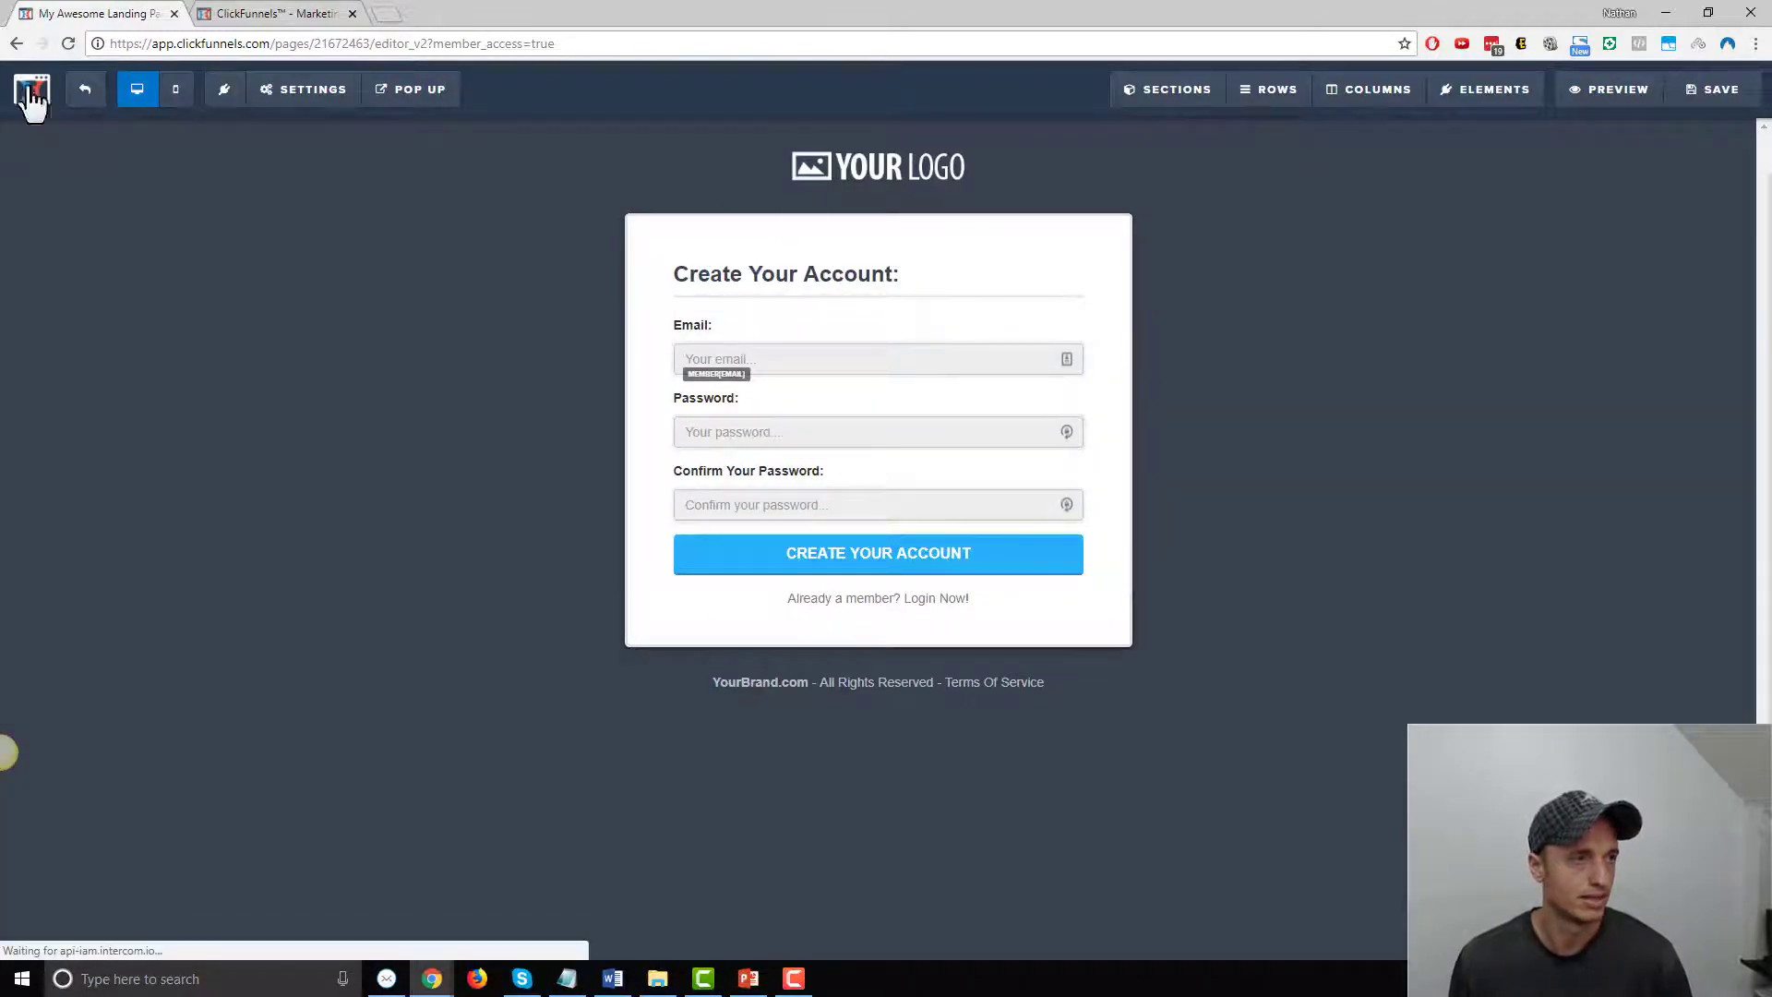
mouse_move(420, 109)
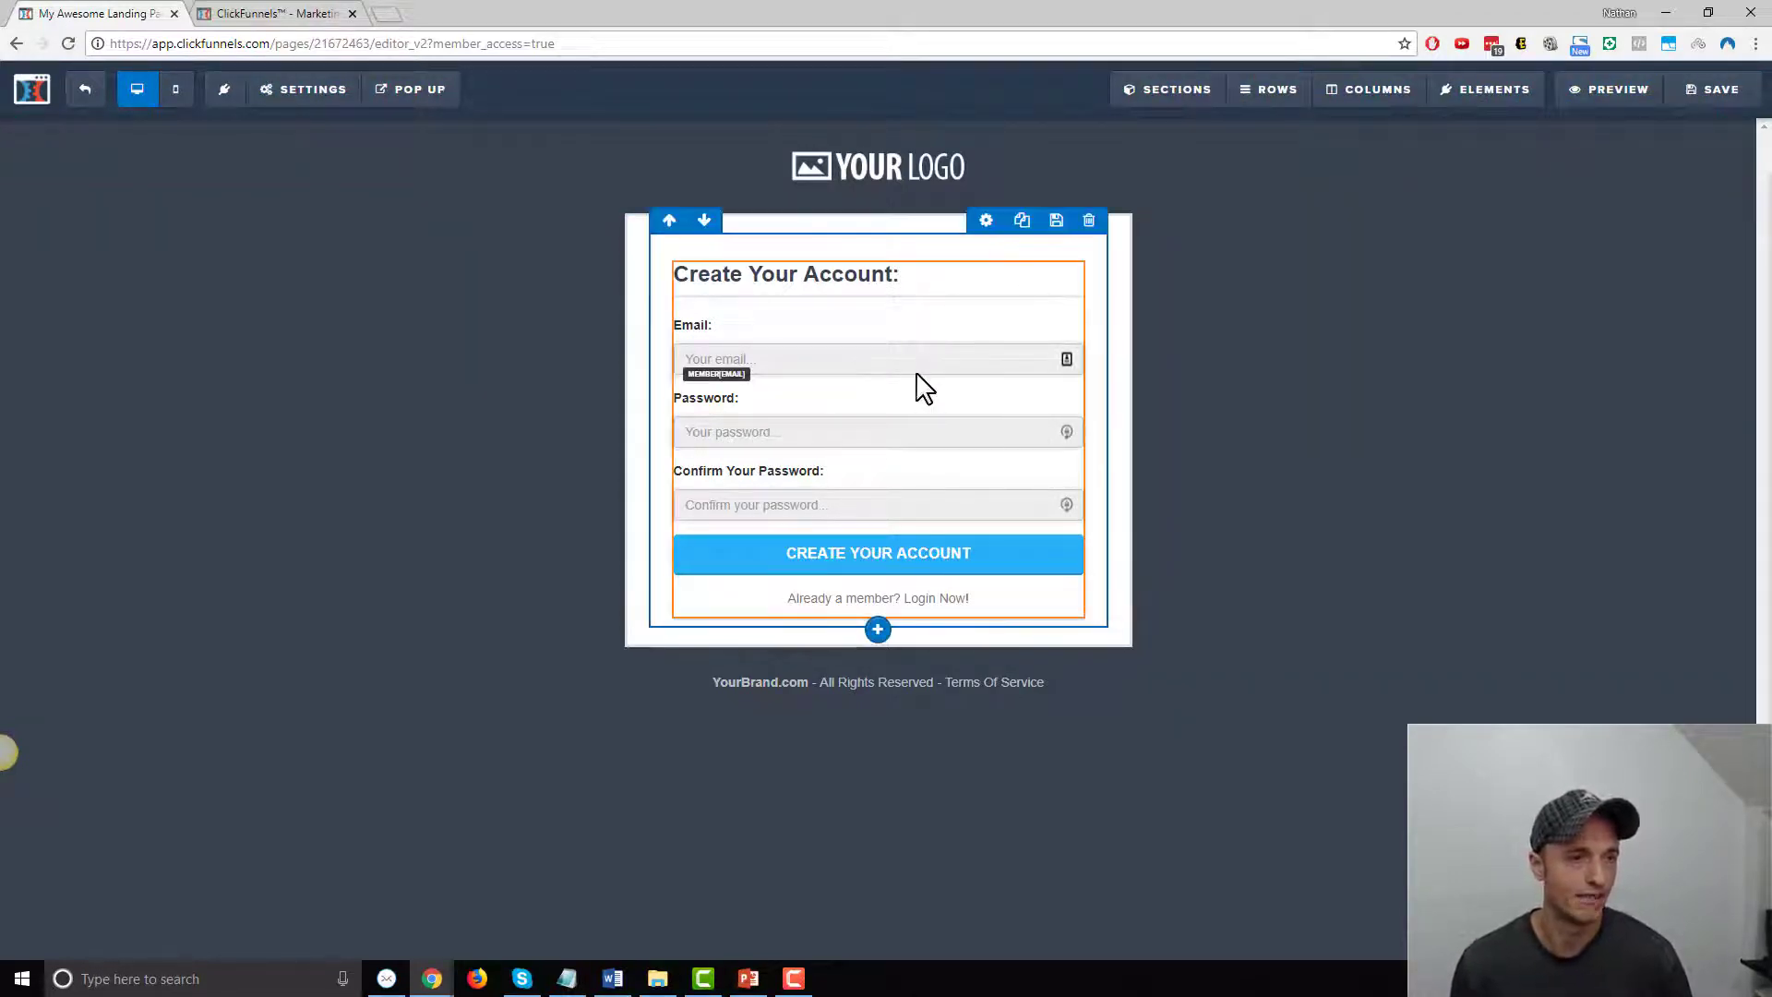
mouse_move(1488, 90)
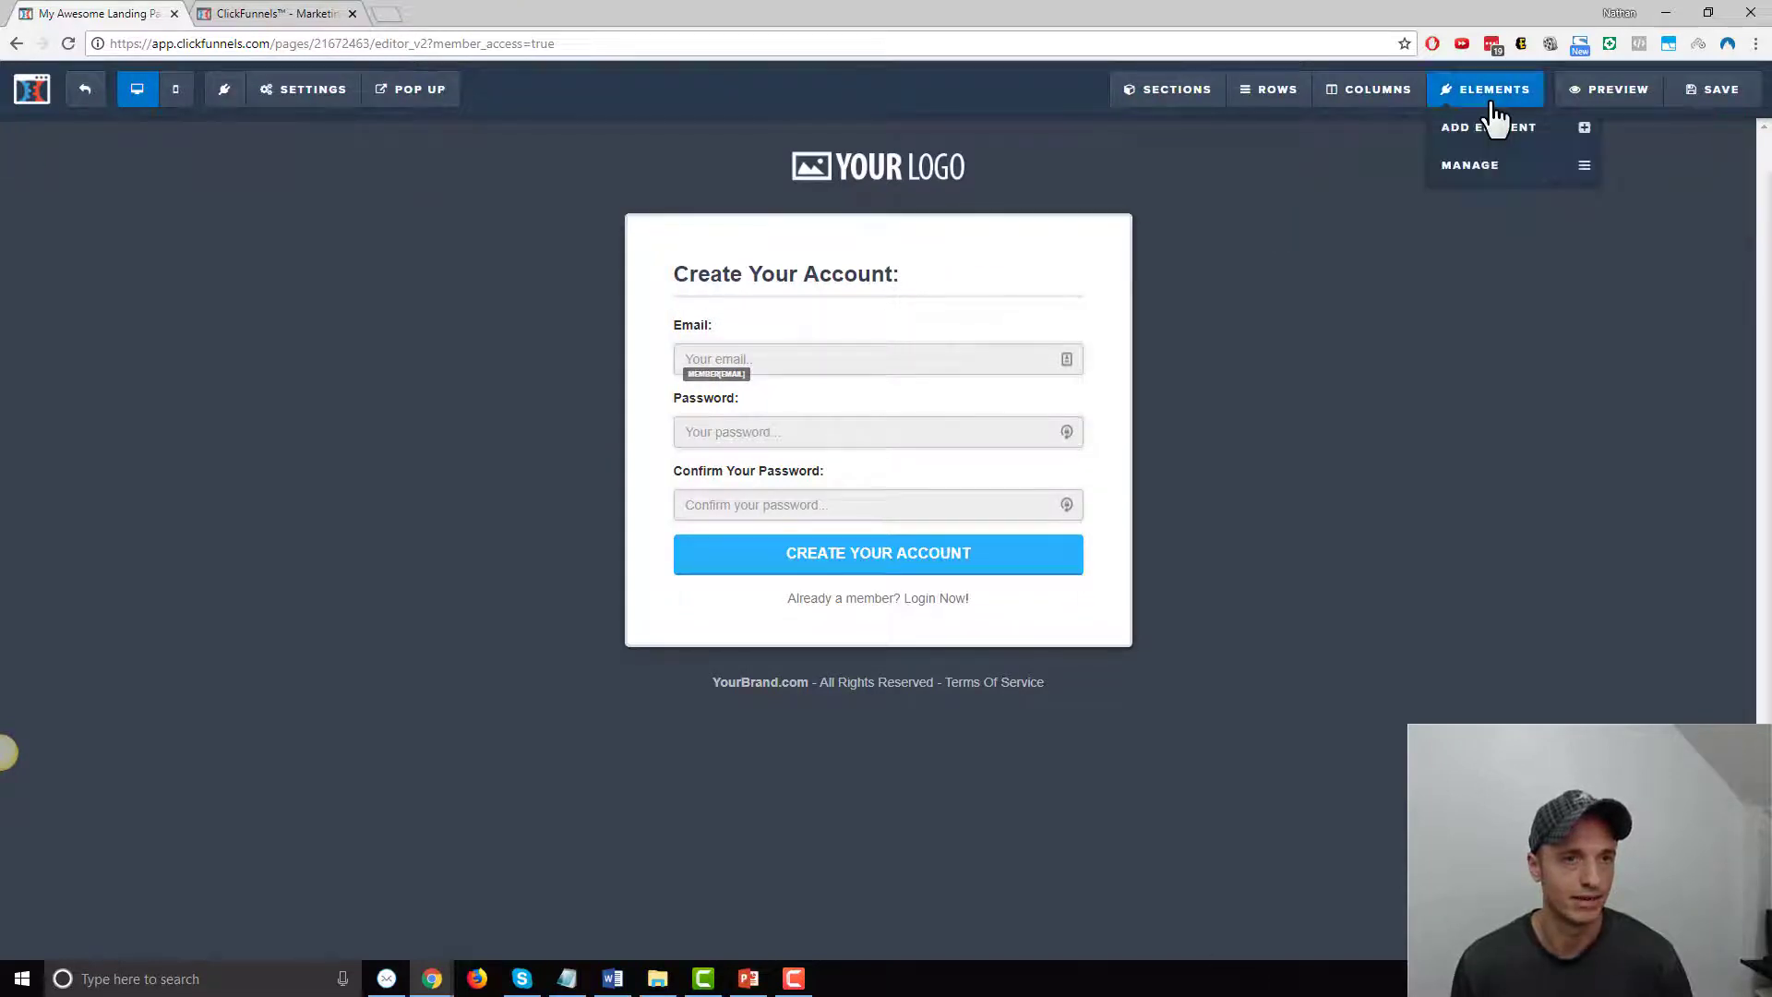
left_click(1489, 124)
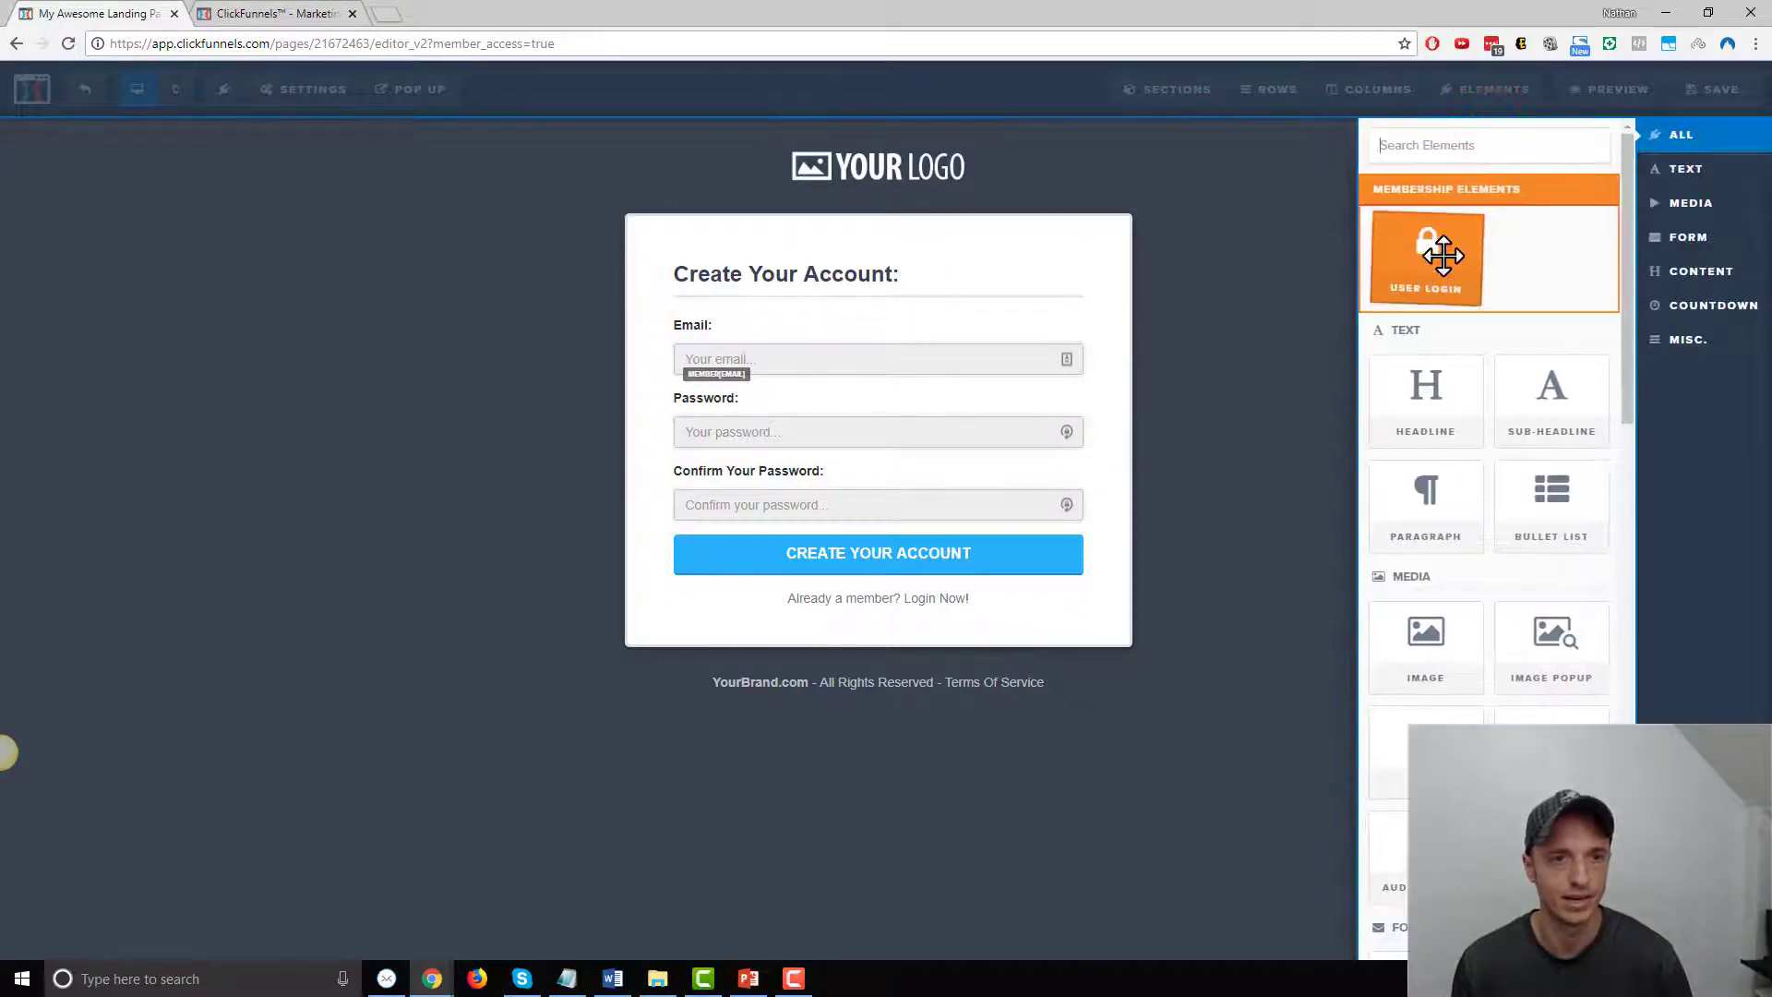
left_click_drag(1446, 244, 893, 625)
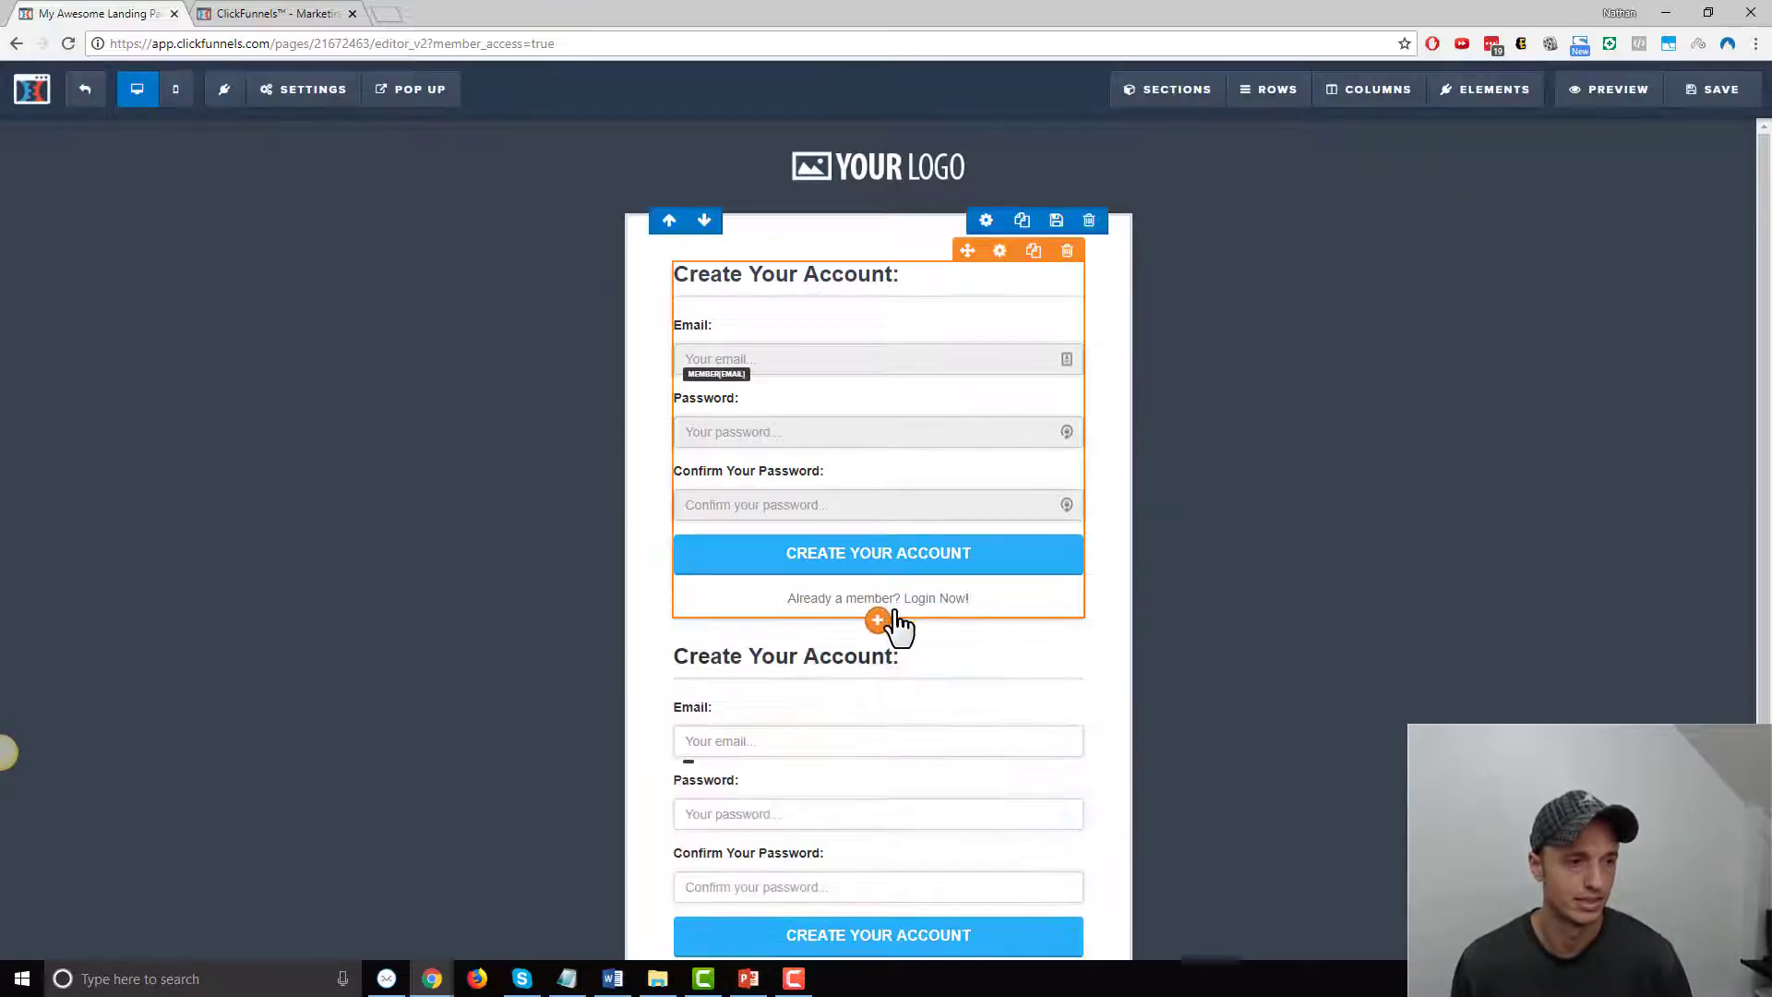
scroll(1053, 598, "down", 1)
scroll(862, 380, "up", 2)
scroll(893, 407, "down", 1)
left_click(1067, 540)
left_click(976, 146)
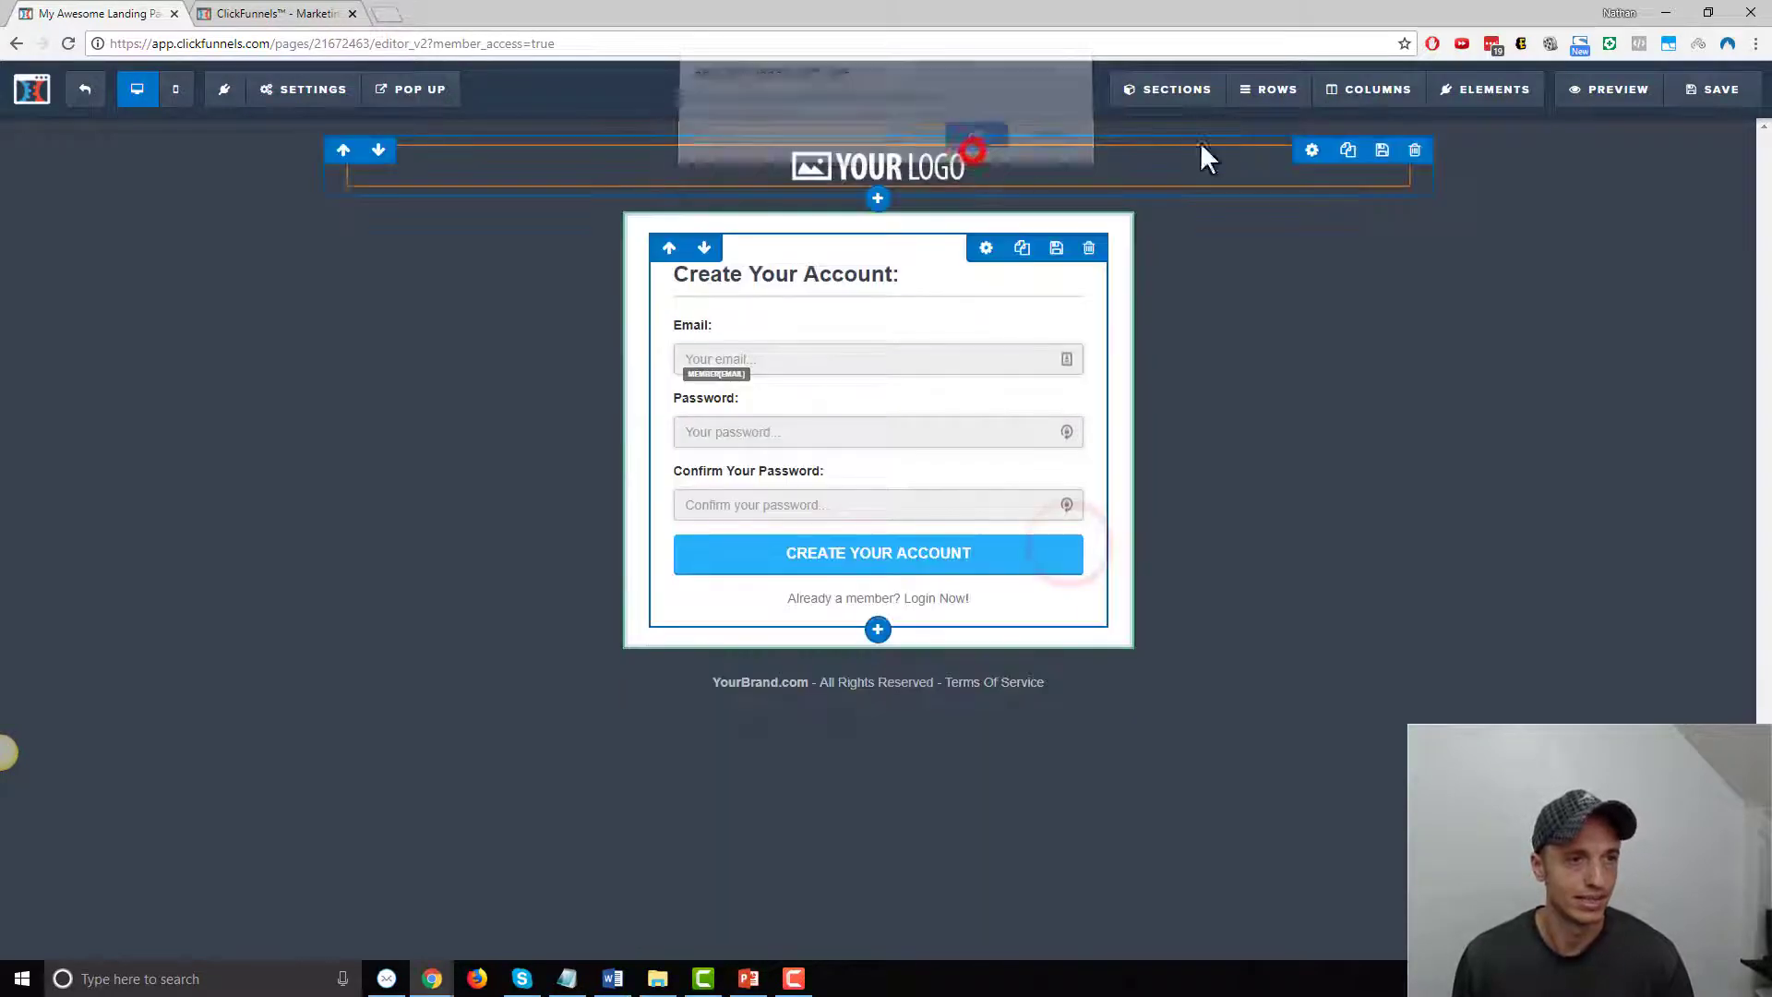
Try the member form's themes and styles, including Simple and Big Border
left_click(998, 252)
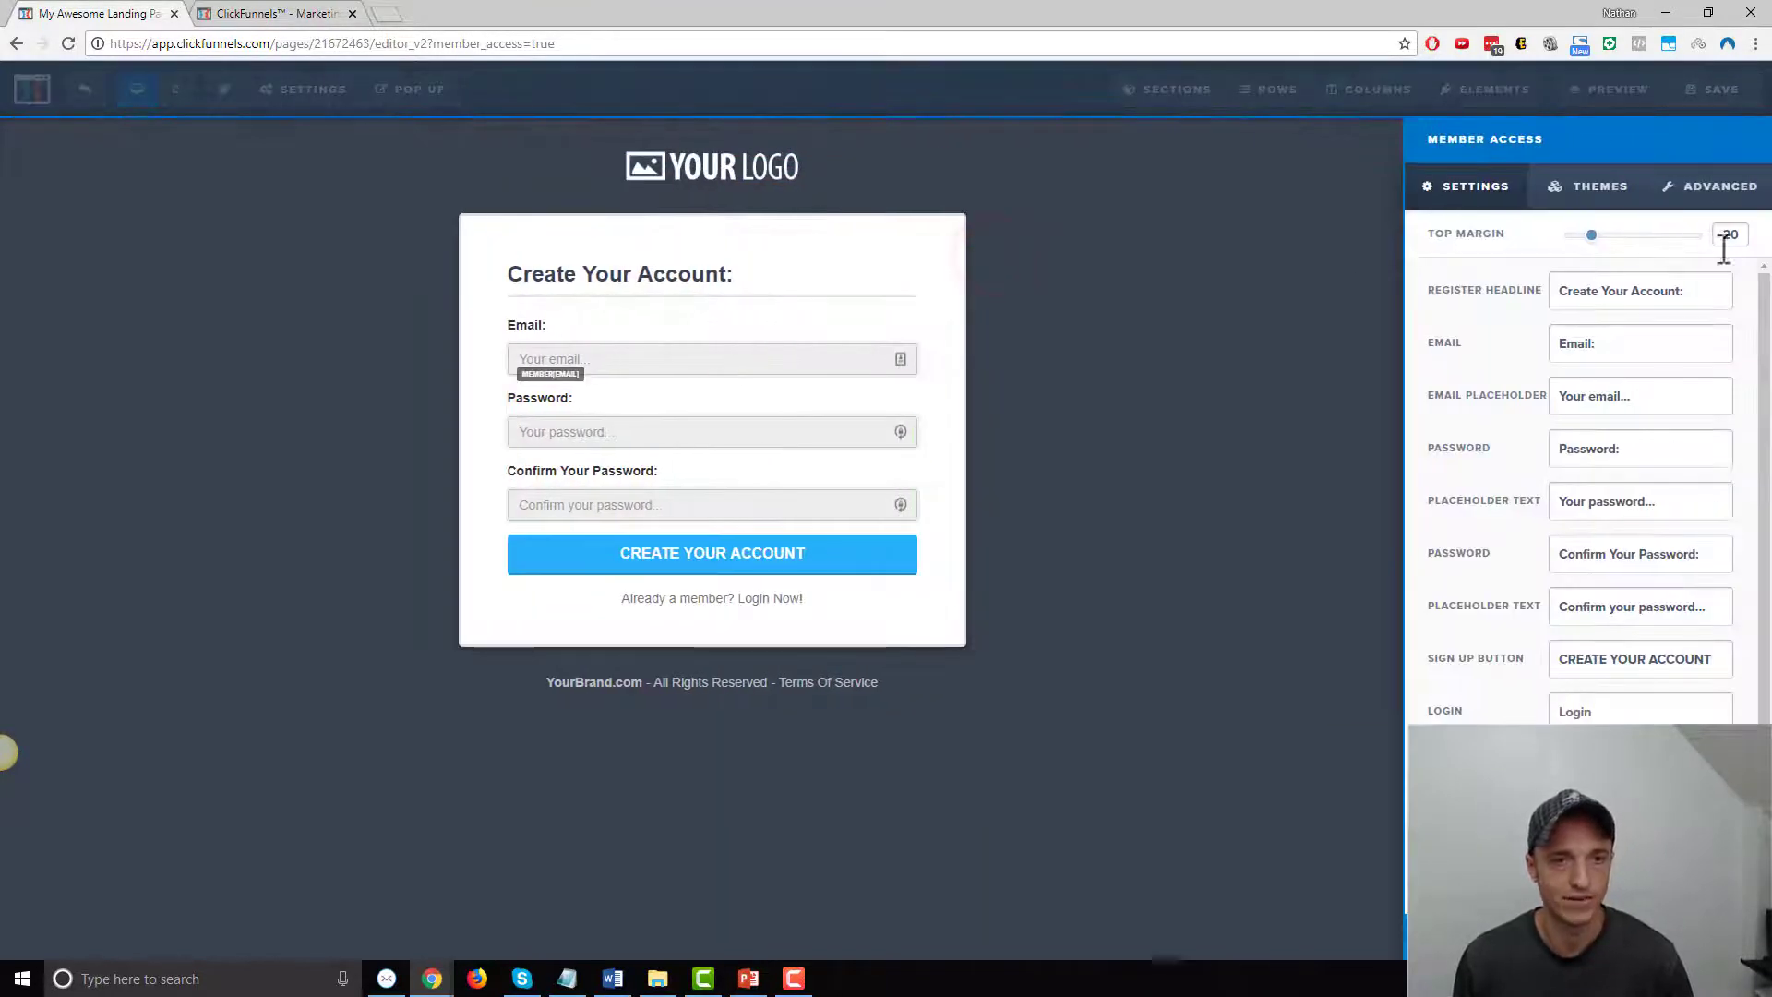
scroll(1569, 304, "down", 3)
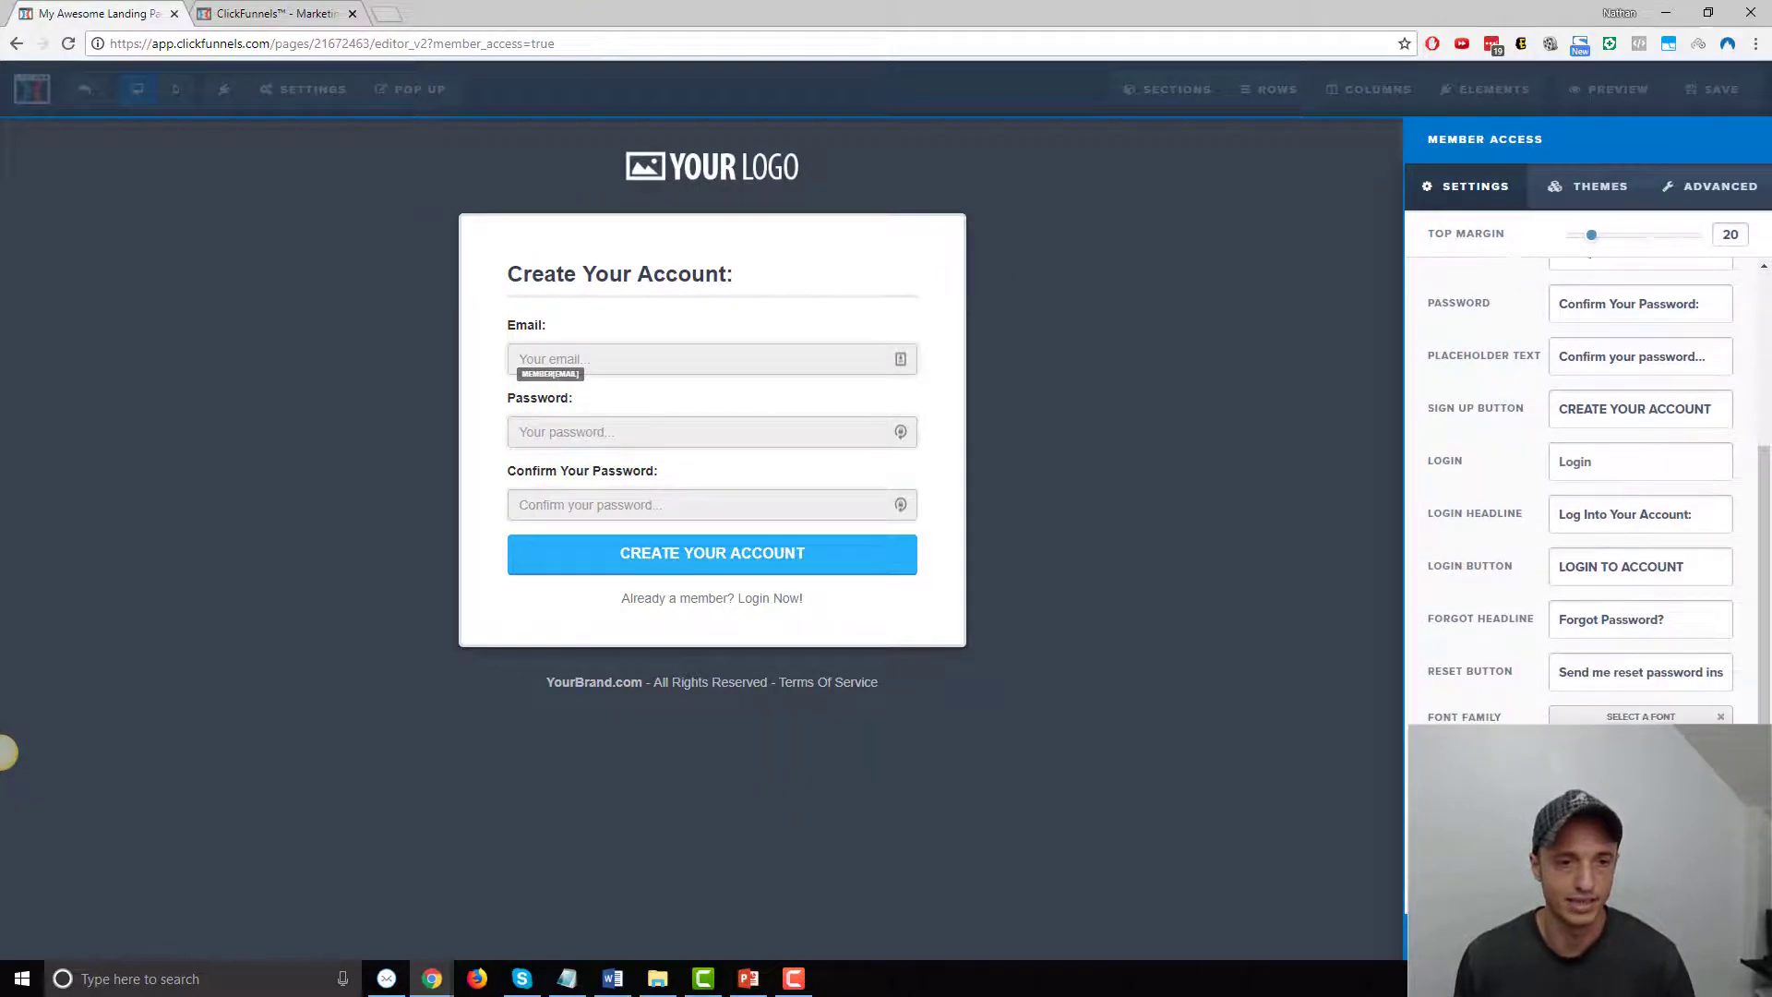
scroll(1588, 462, "up", 3)
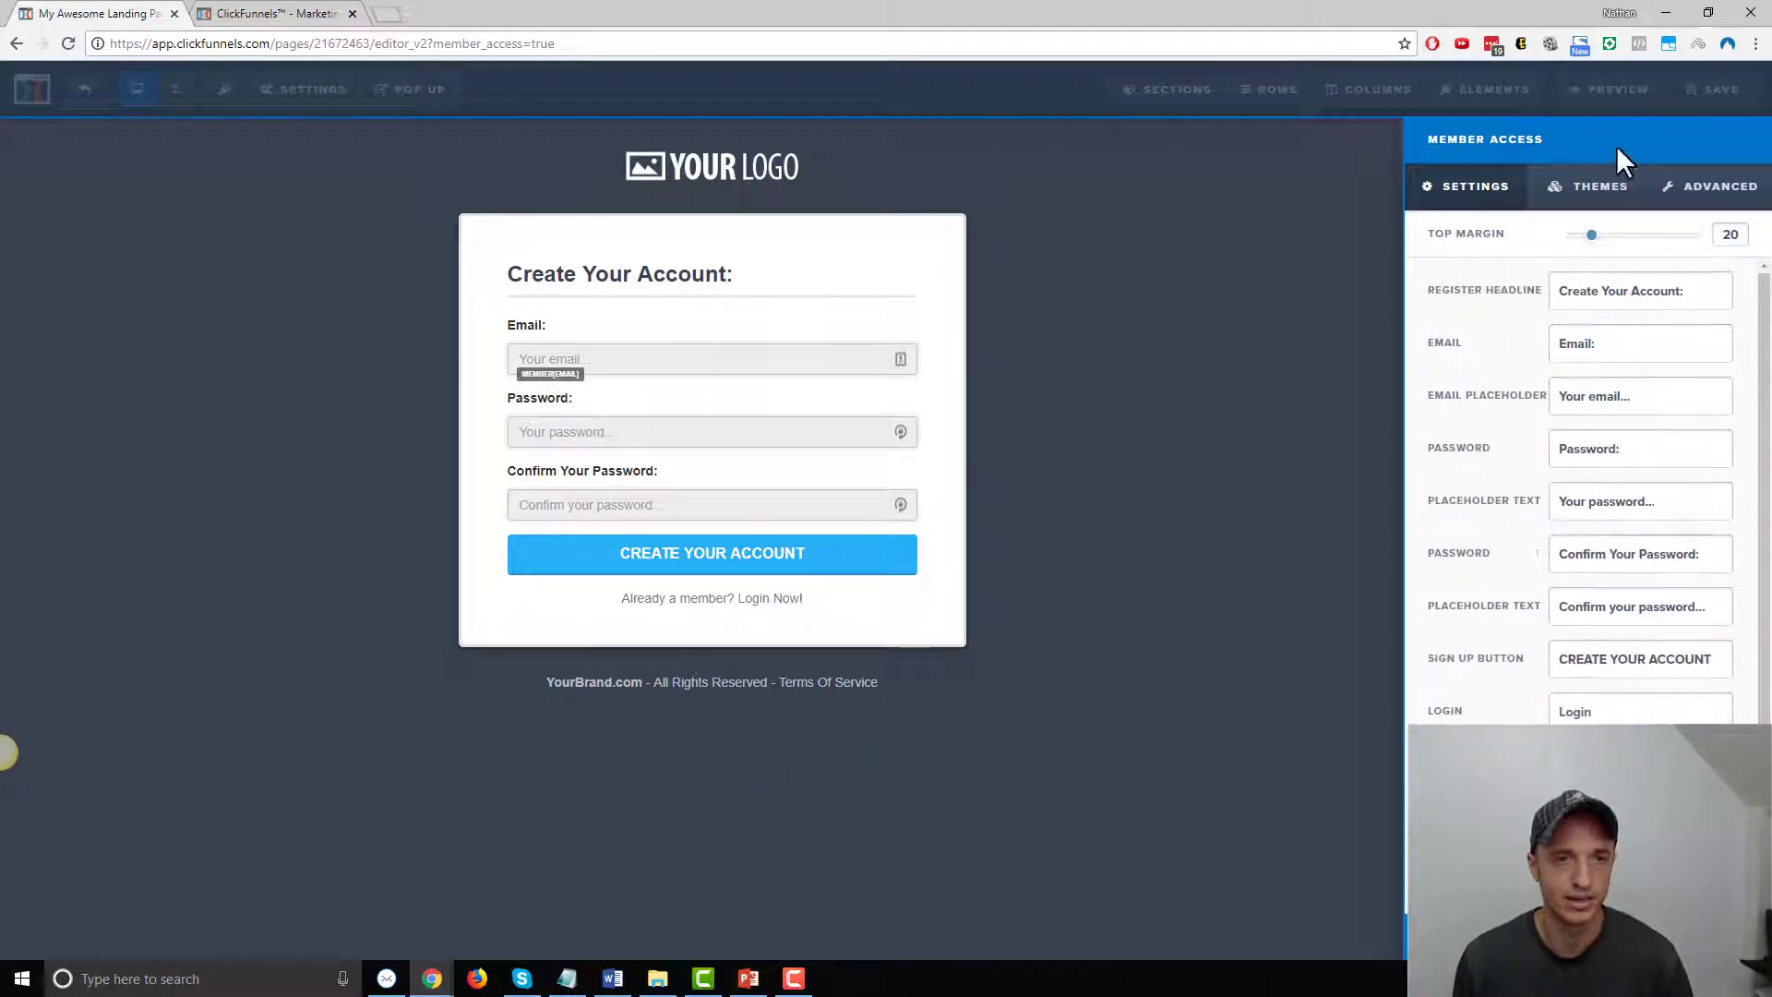
left_click(1588, 194)
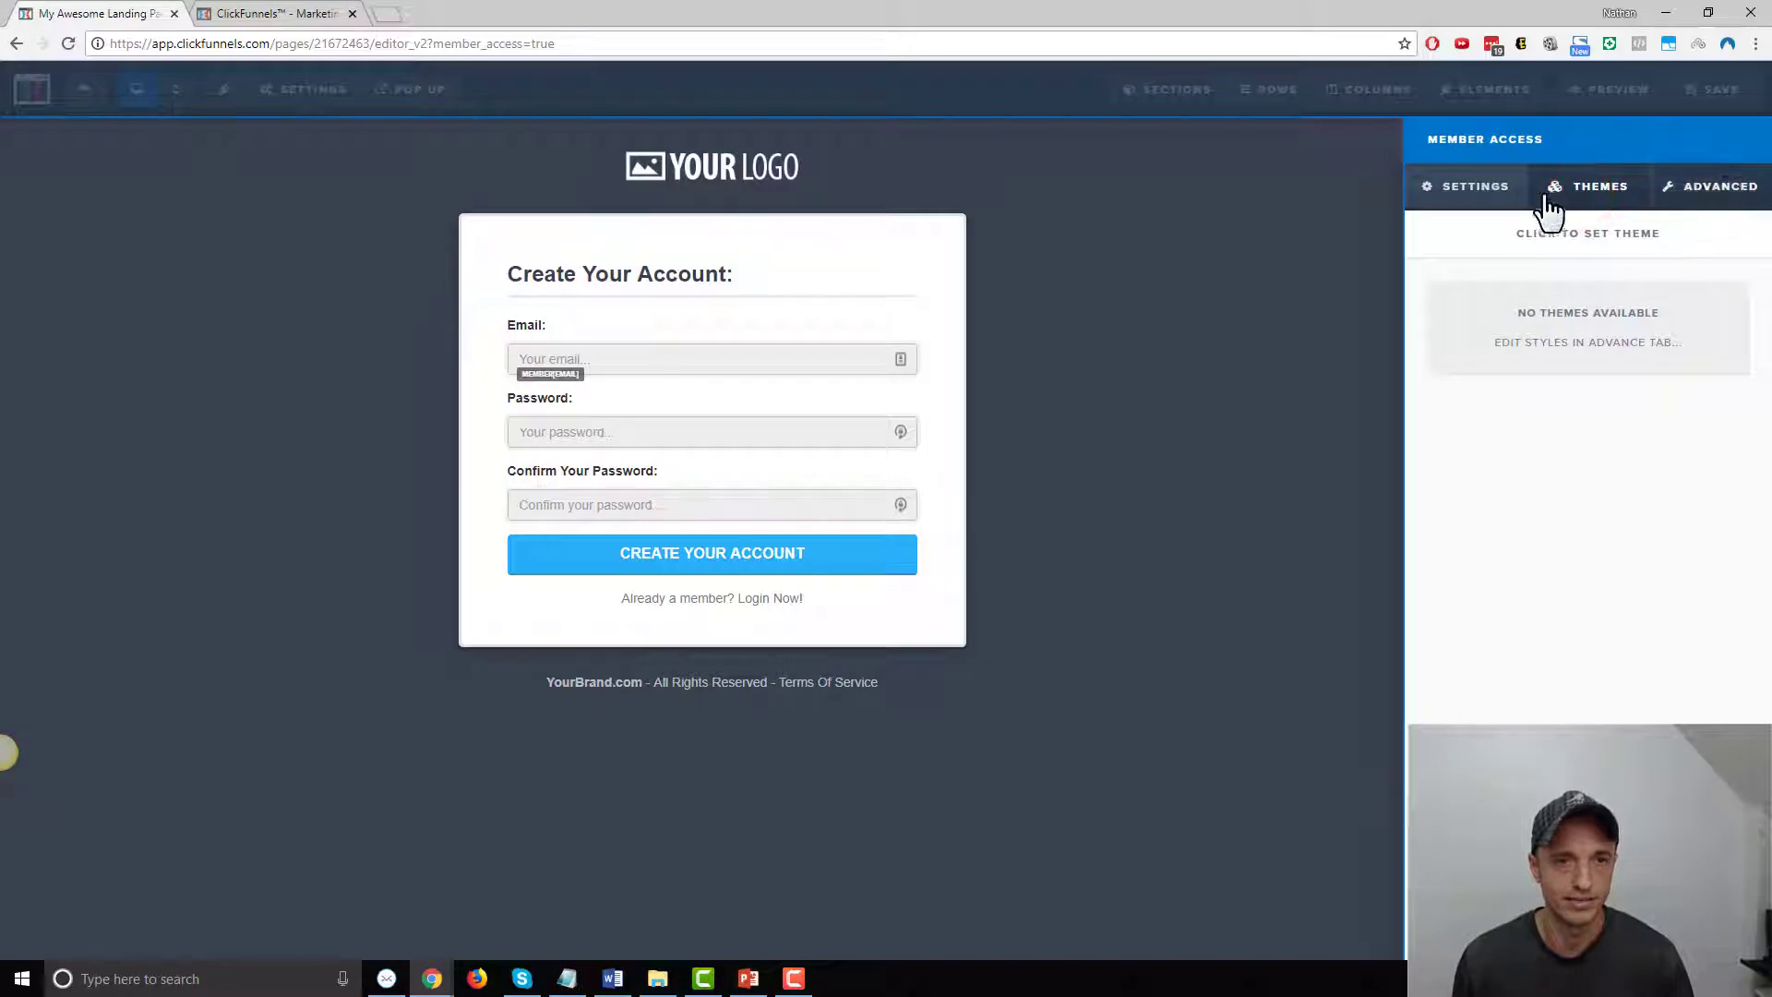
left_click(1715, 196)
left_click(1682, 297)
left_click(1675, 314)
left_click(1680, 297)
left_click(1652, 358)
Test Grey and Black form backgrounds, then settle on Simple style with a White background
left_click(1666, 340)
left_click(1652, 388)
left_click(1652, 349)
left_click(1643, 404)
left_click(1651, 344)
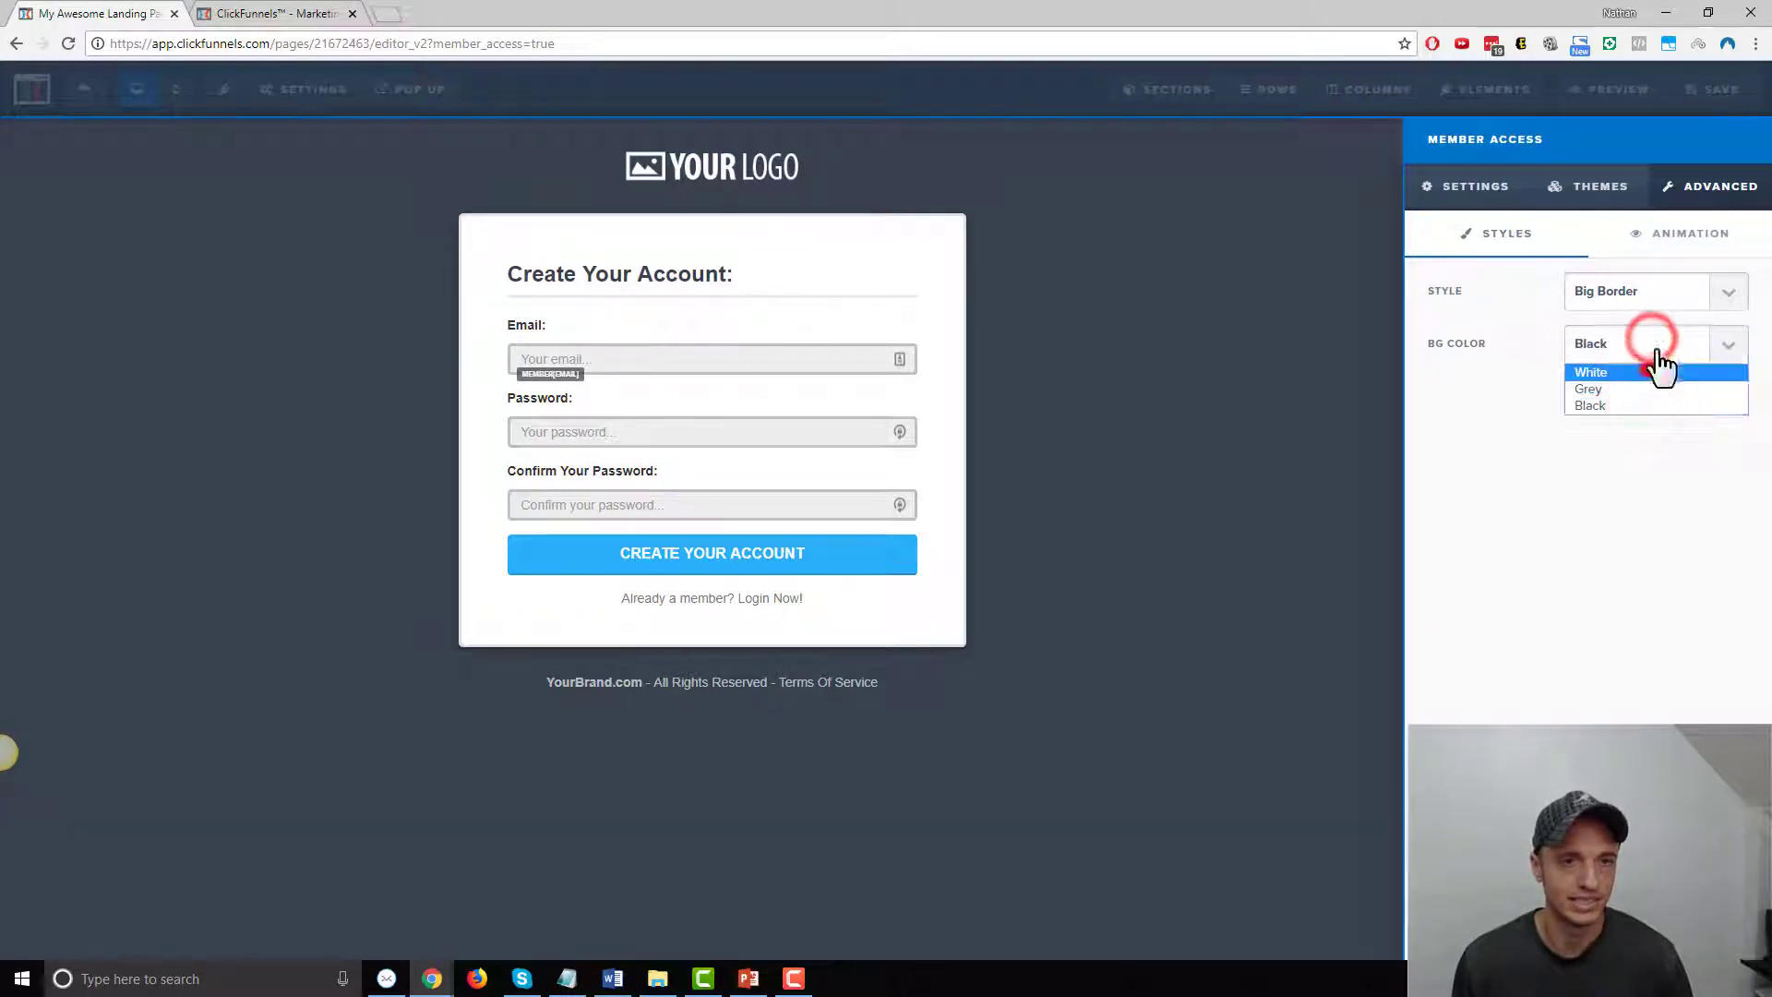
left_click(1652, 368)
left_click(1661, 291)
left_click(1650, 319)
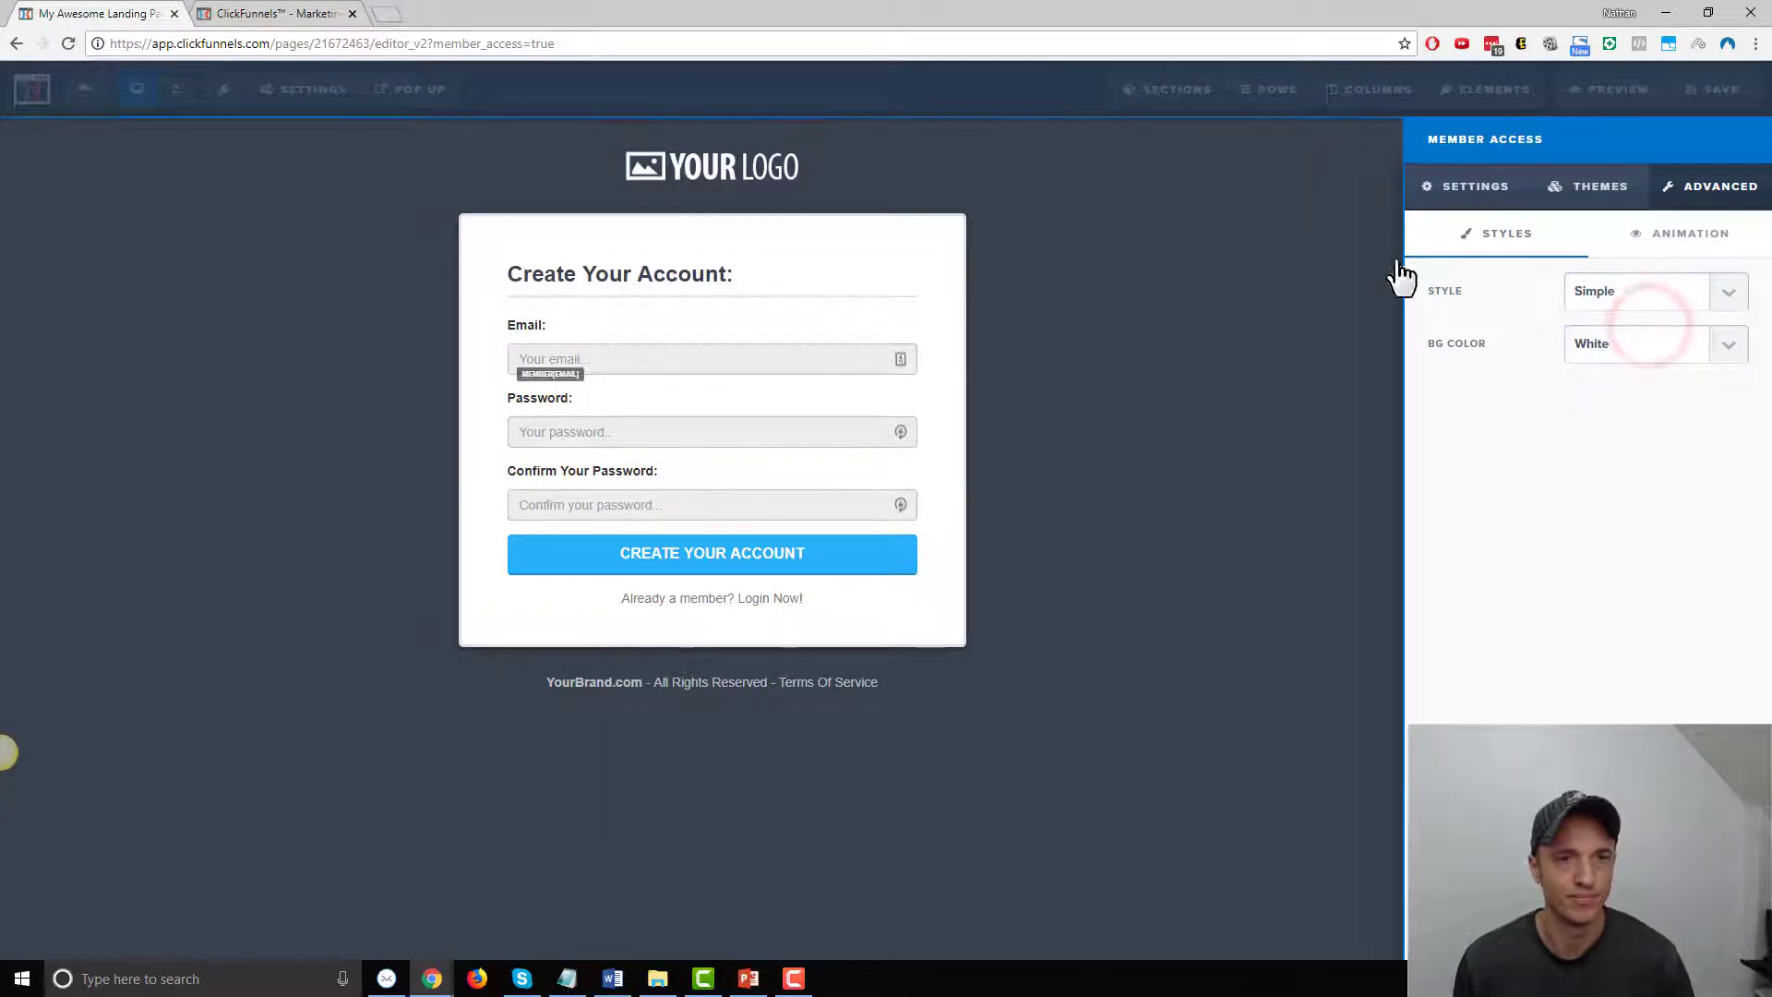
left_click(1467, 192)
left_click(1307, 369)
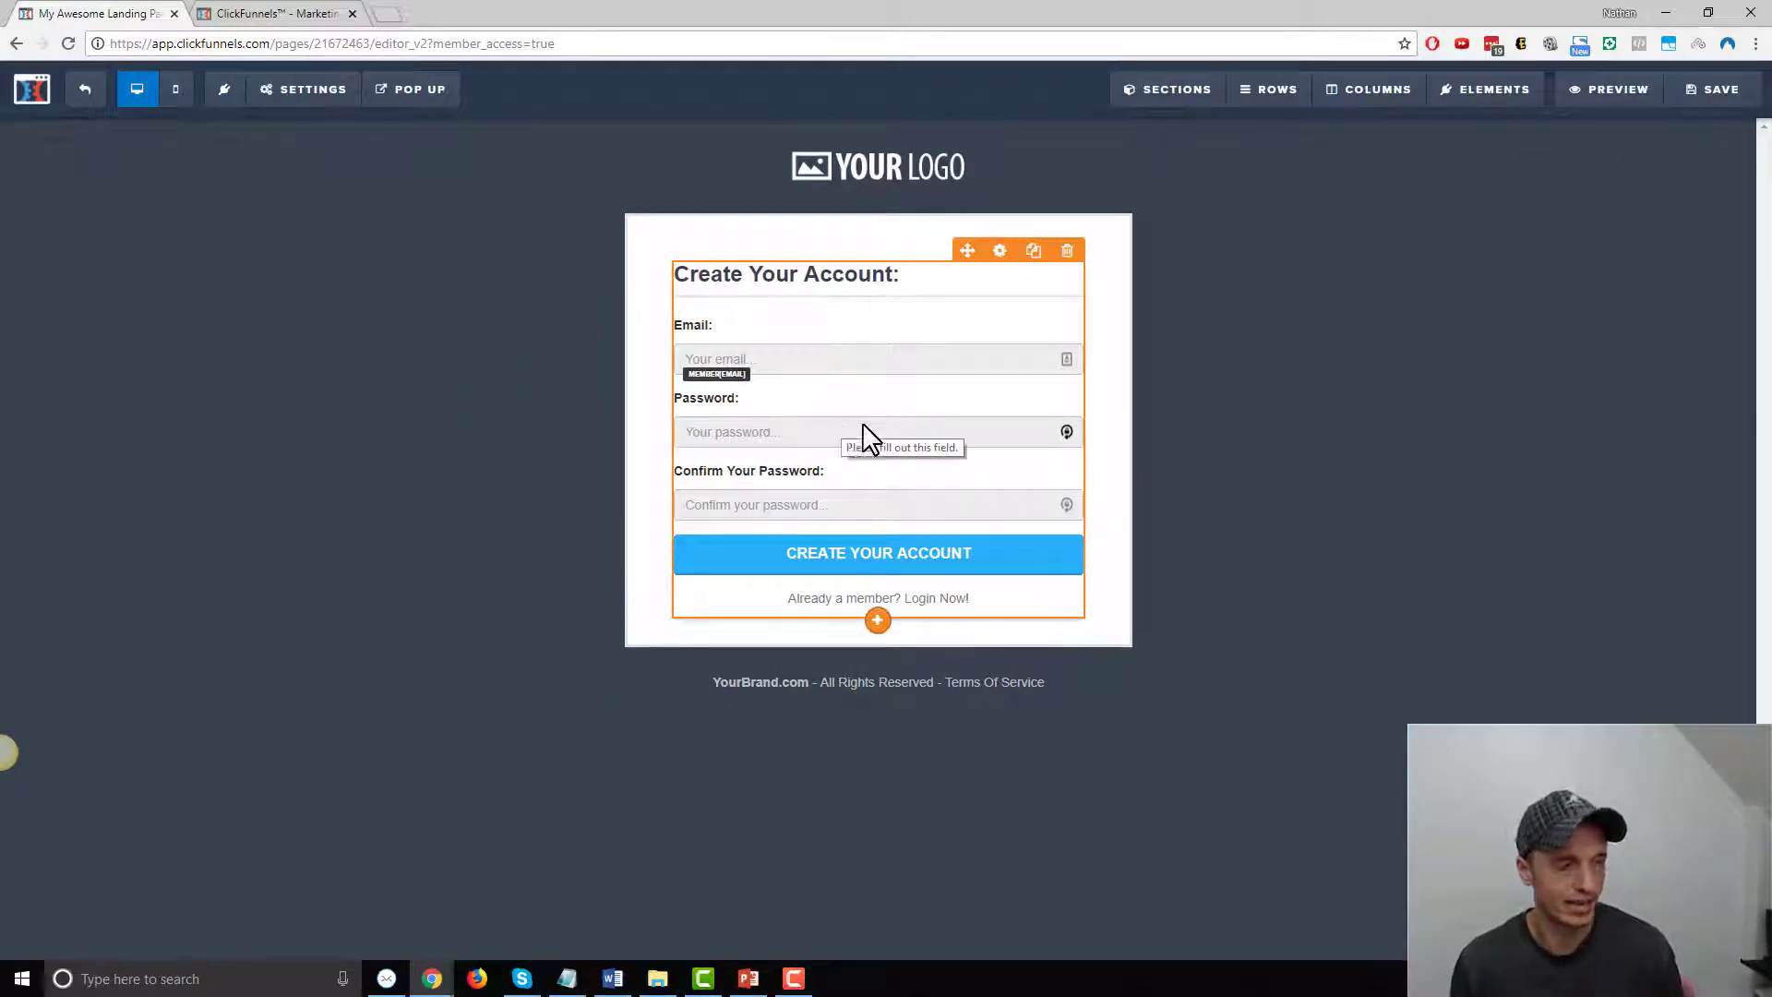
Title the page 'Membership Login', save it, and go back to the Membership Area step
left_click(1719, 90)
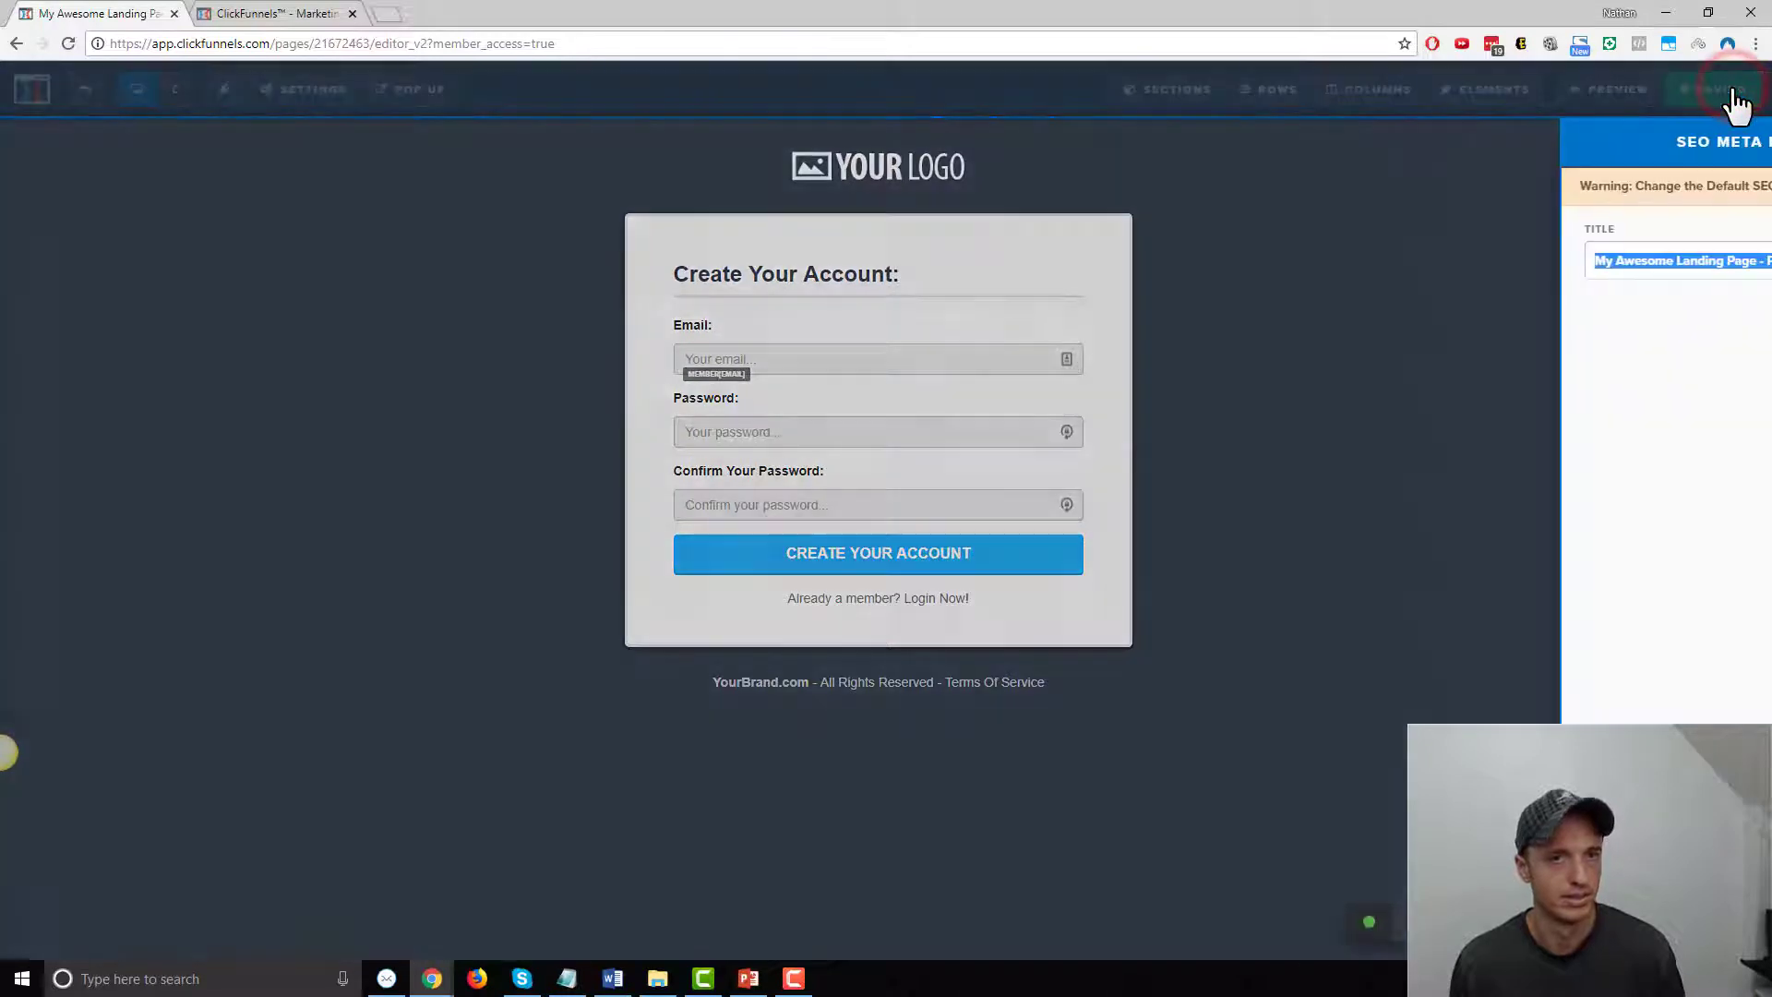
type("Membership Login")
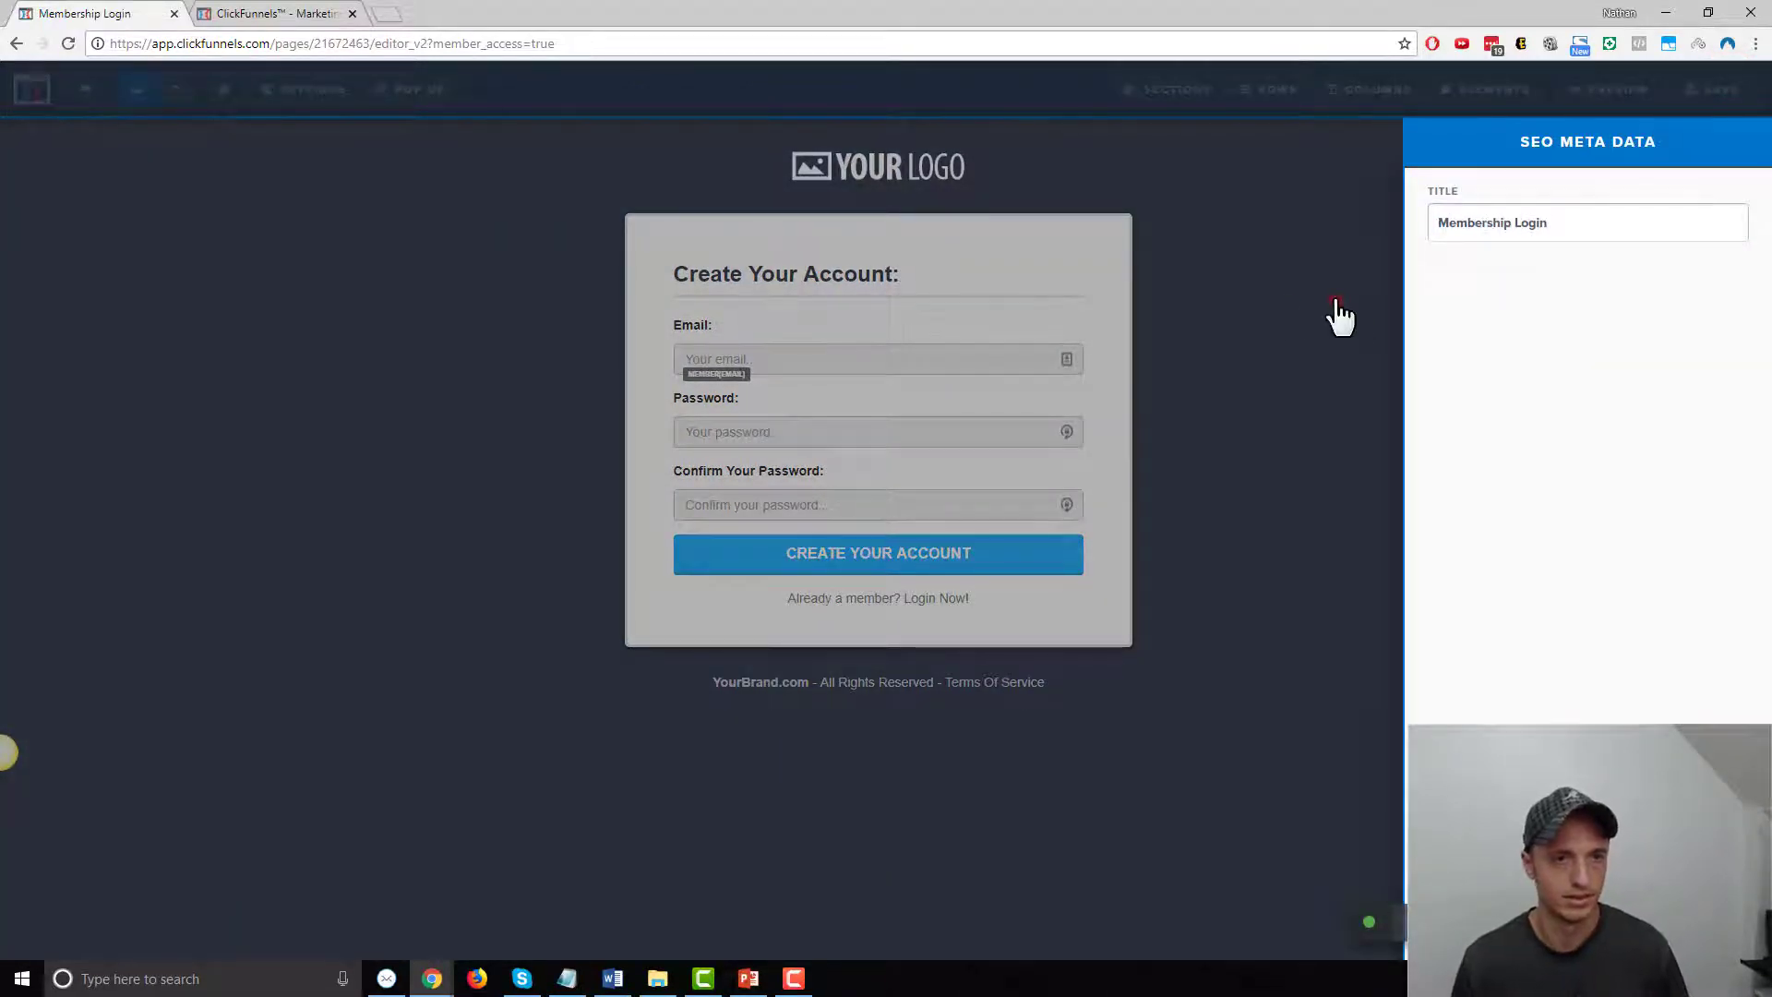
left_click(1287, 297)
left_click(1717, 101)
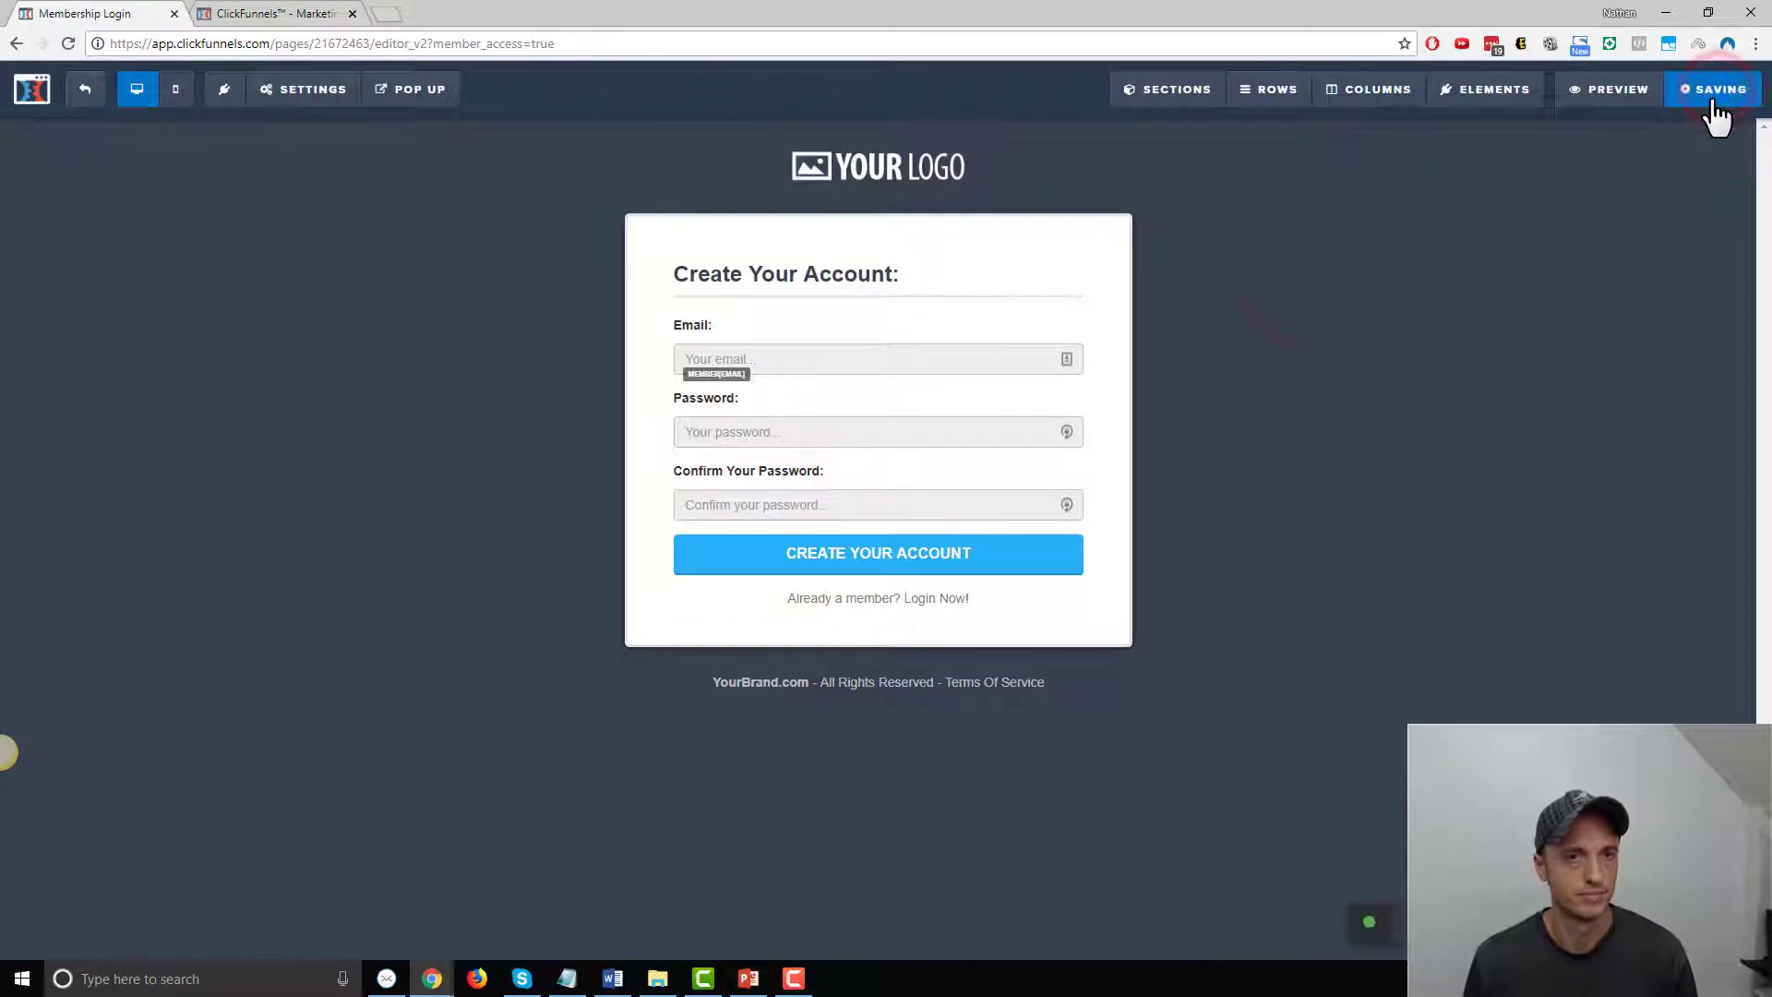
left_click(84, 90)
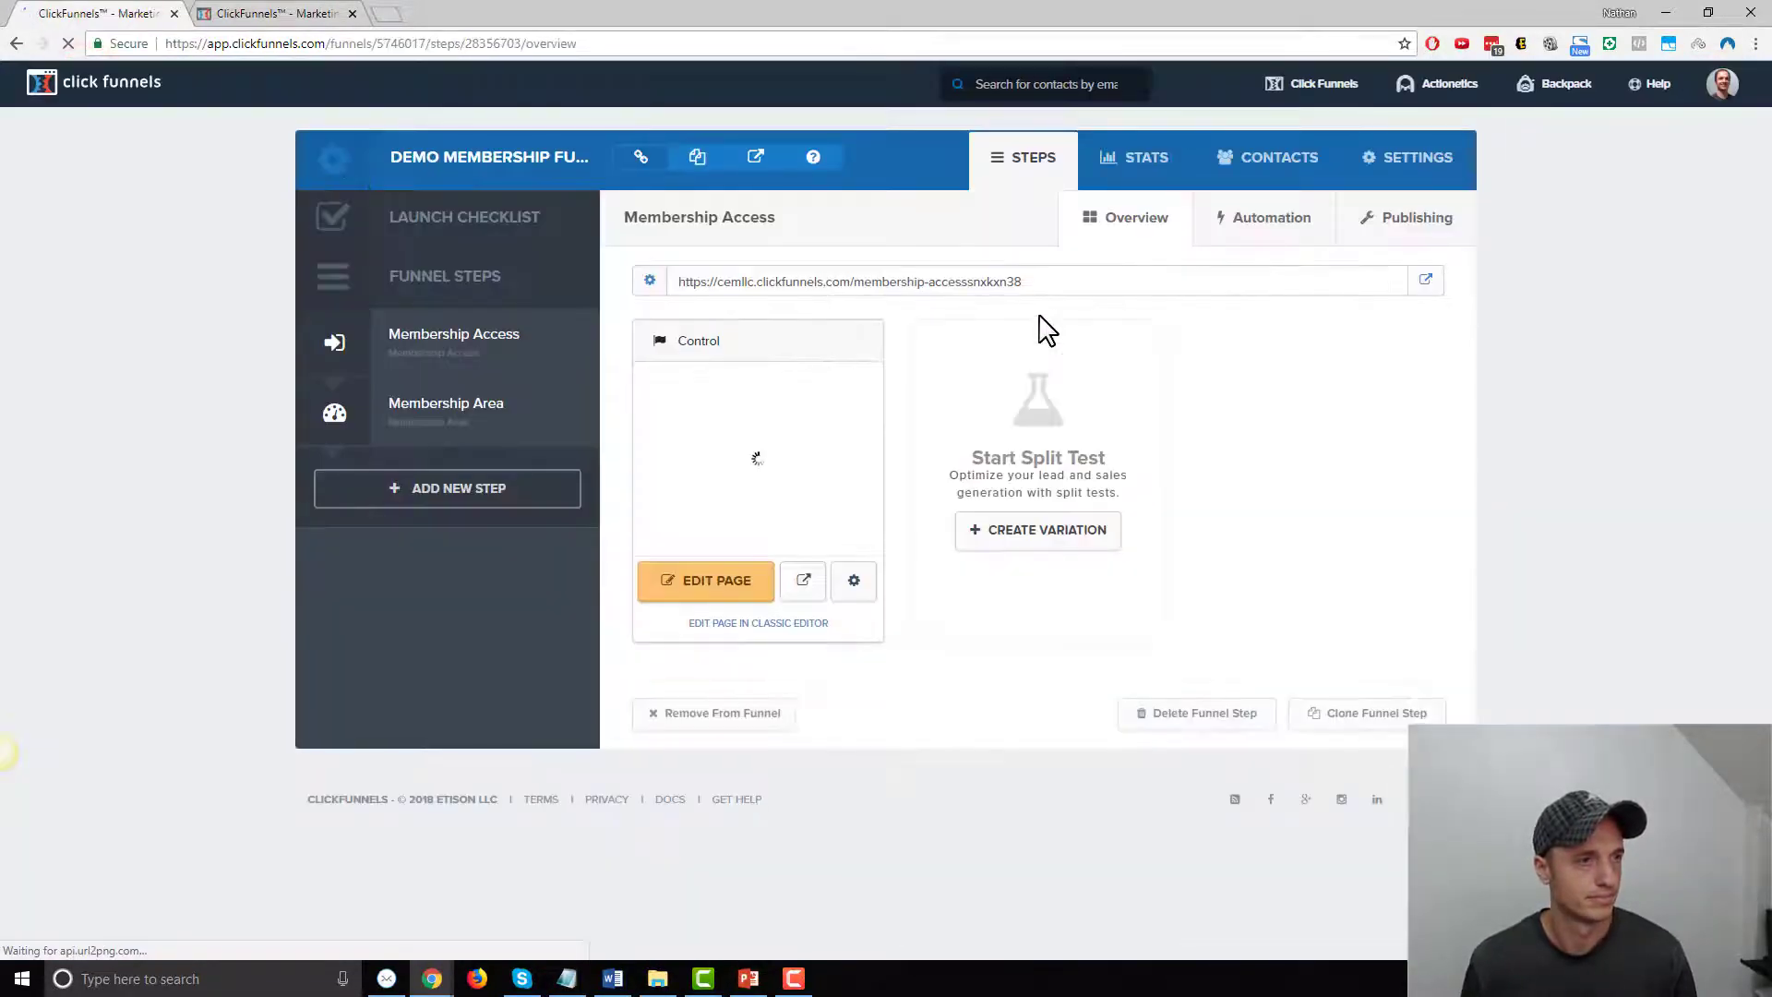
left_click(447, 420)
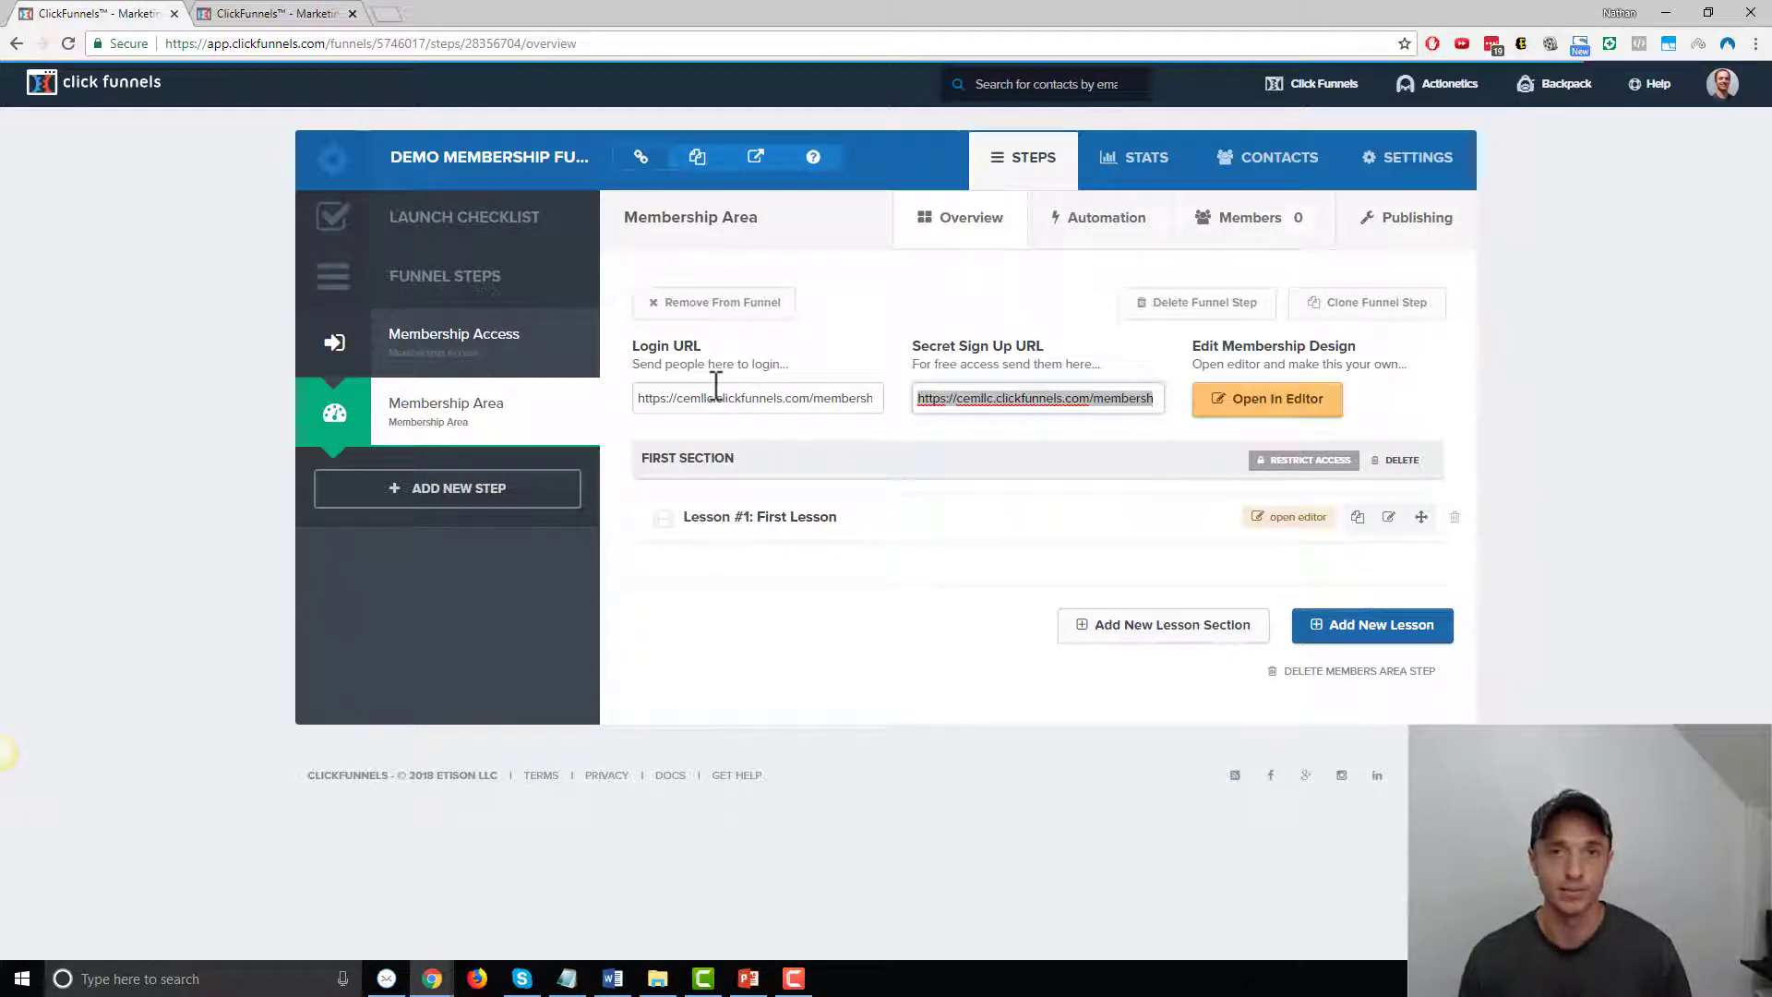
Launch the Membership Area page in the page editor from the Overview tab
left_click(1279, 414)
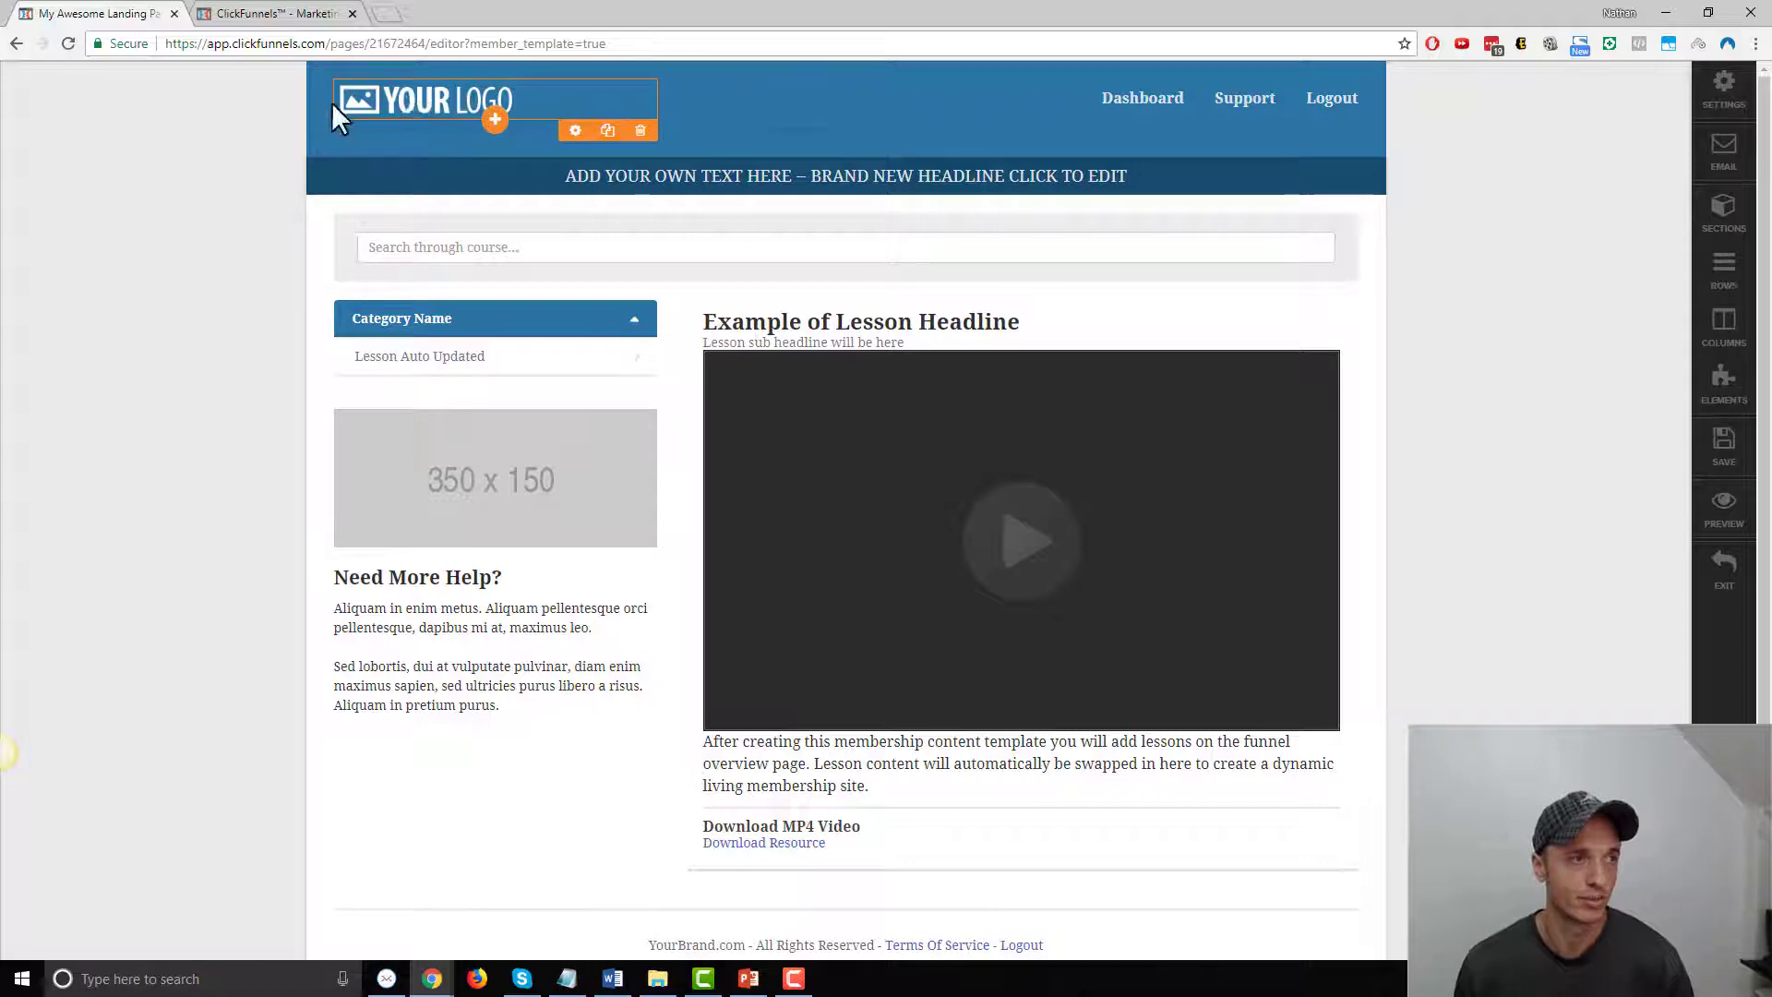
Swap the header logo for the Crazy Eye Marketing image and make the header background white
left_click(379, 110)
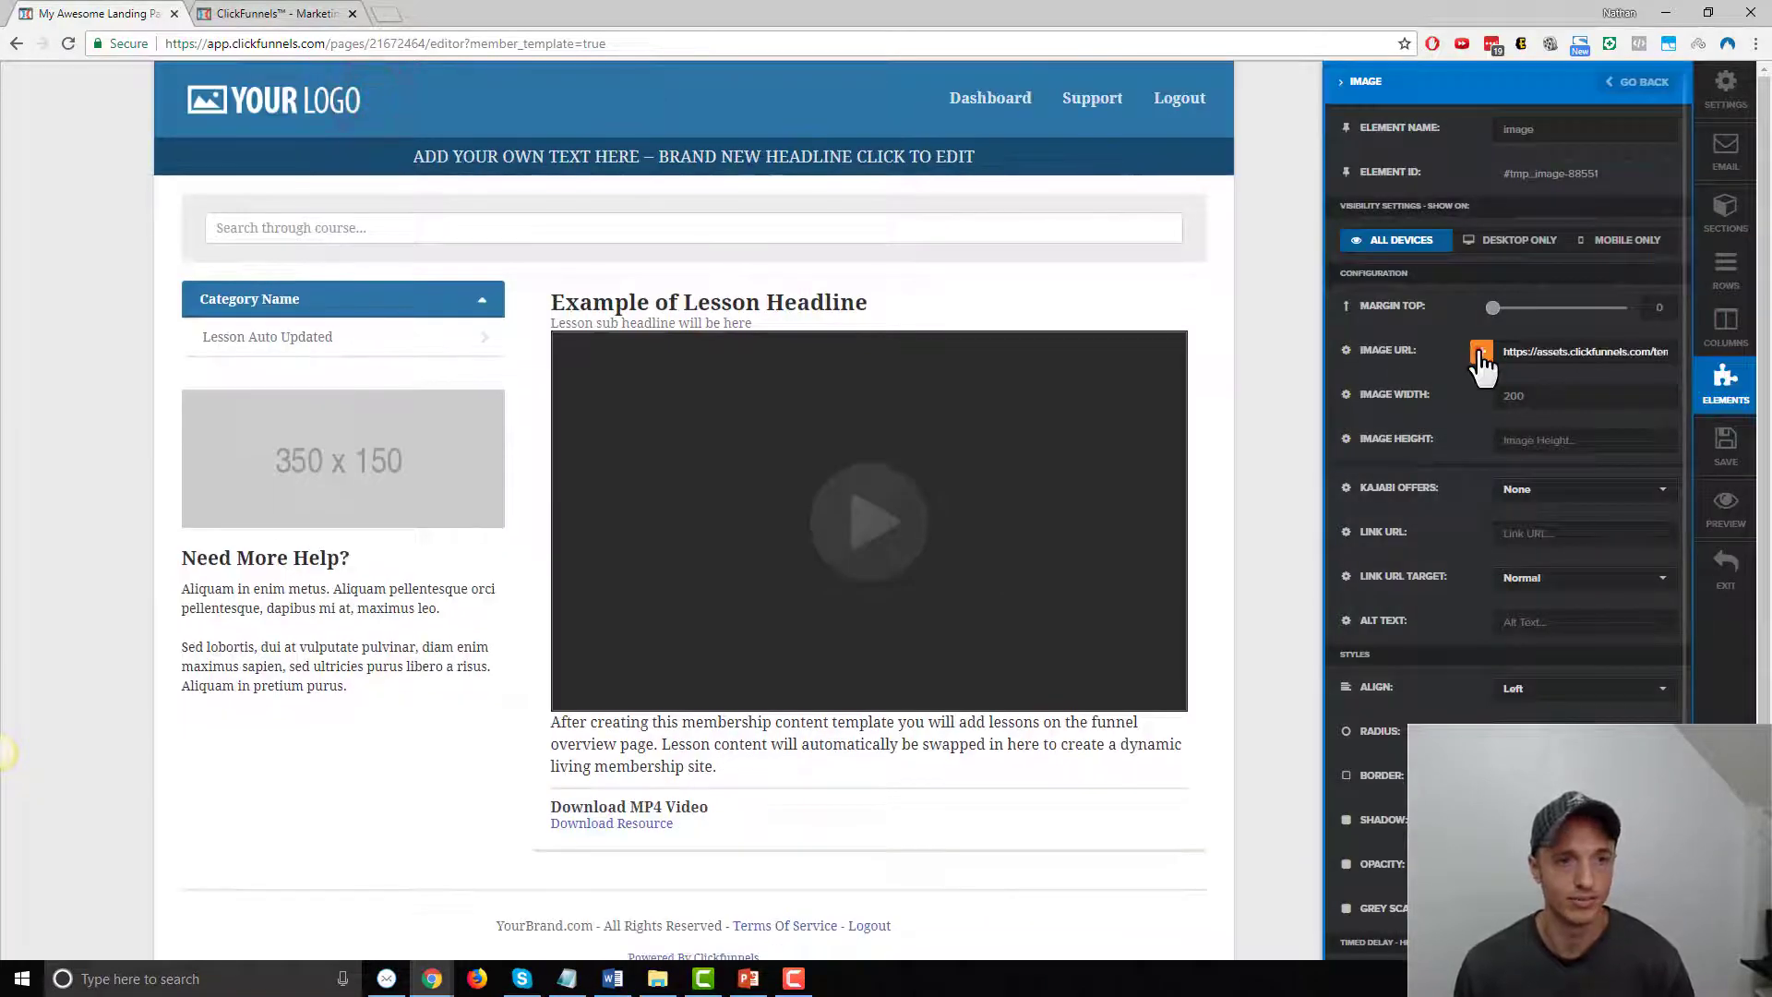
left_click(1480, 355)
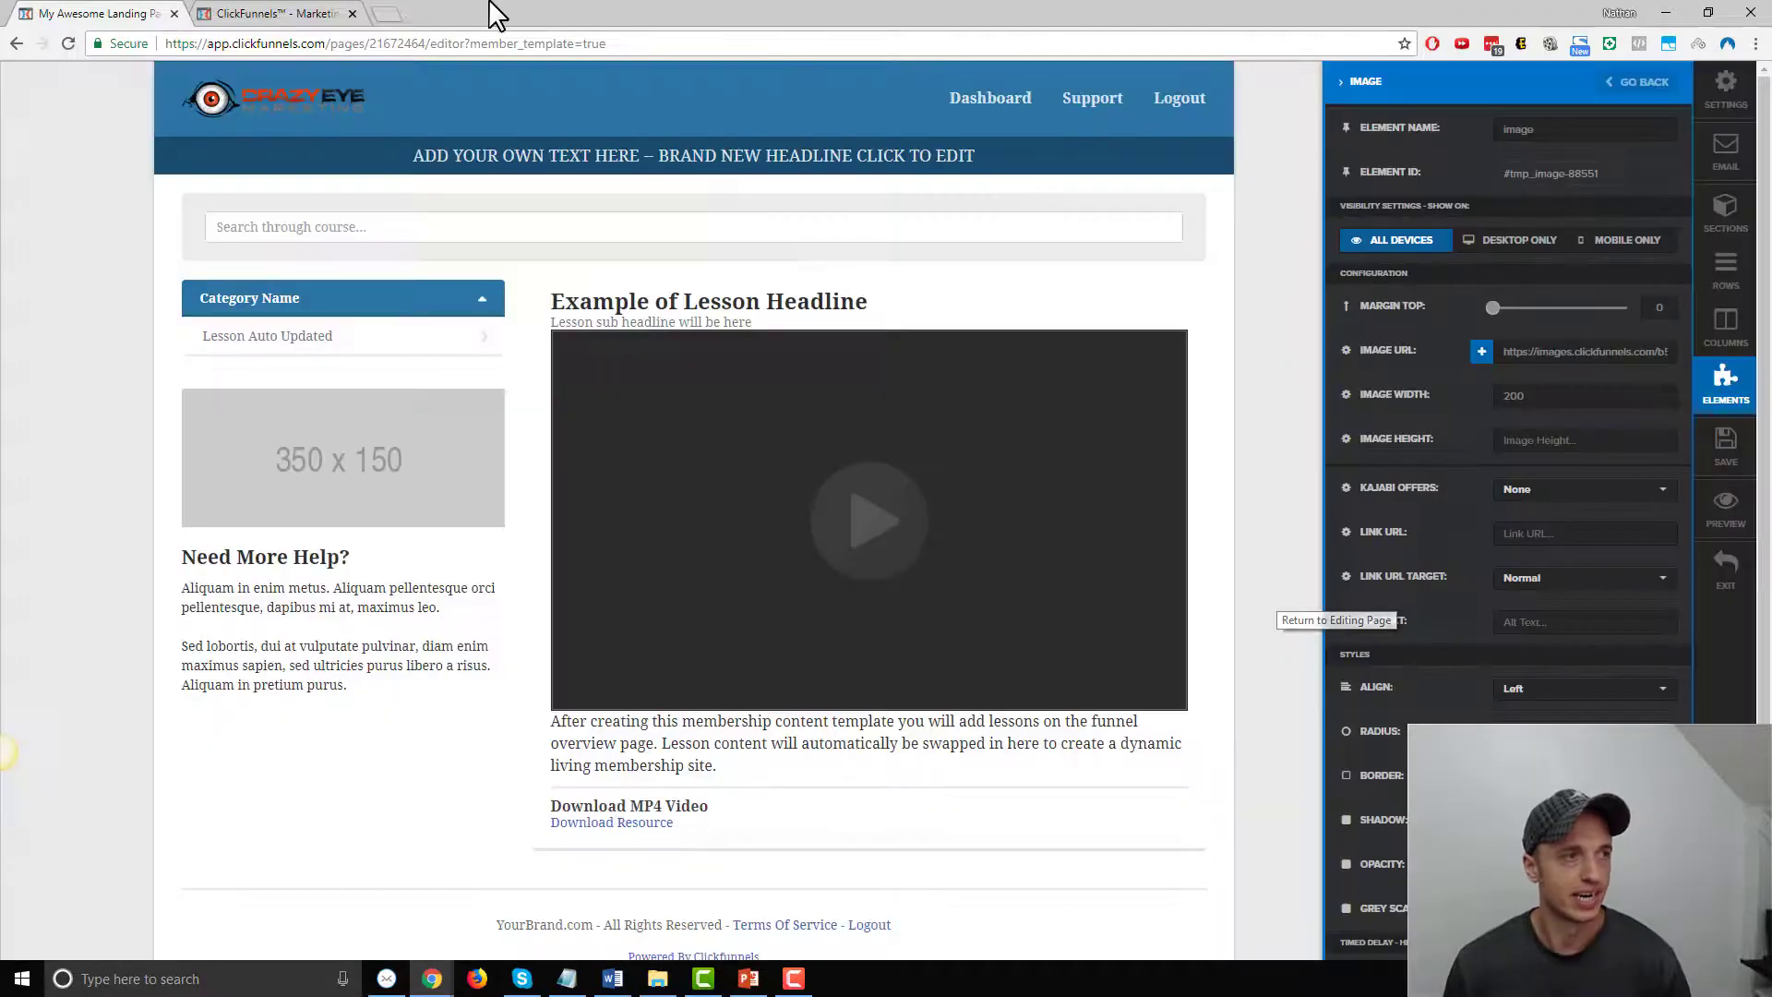
left_click(705, 83)
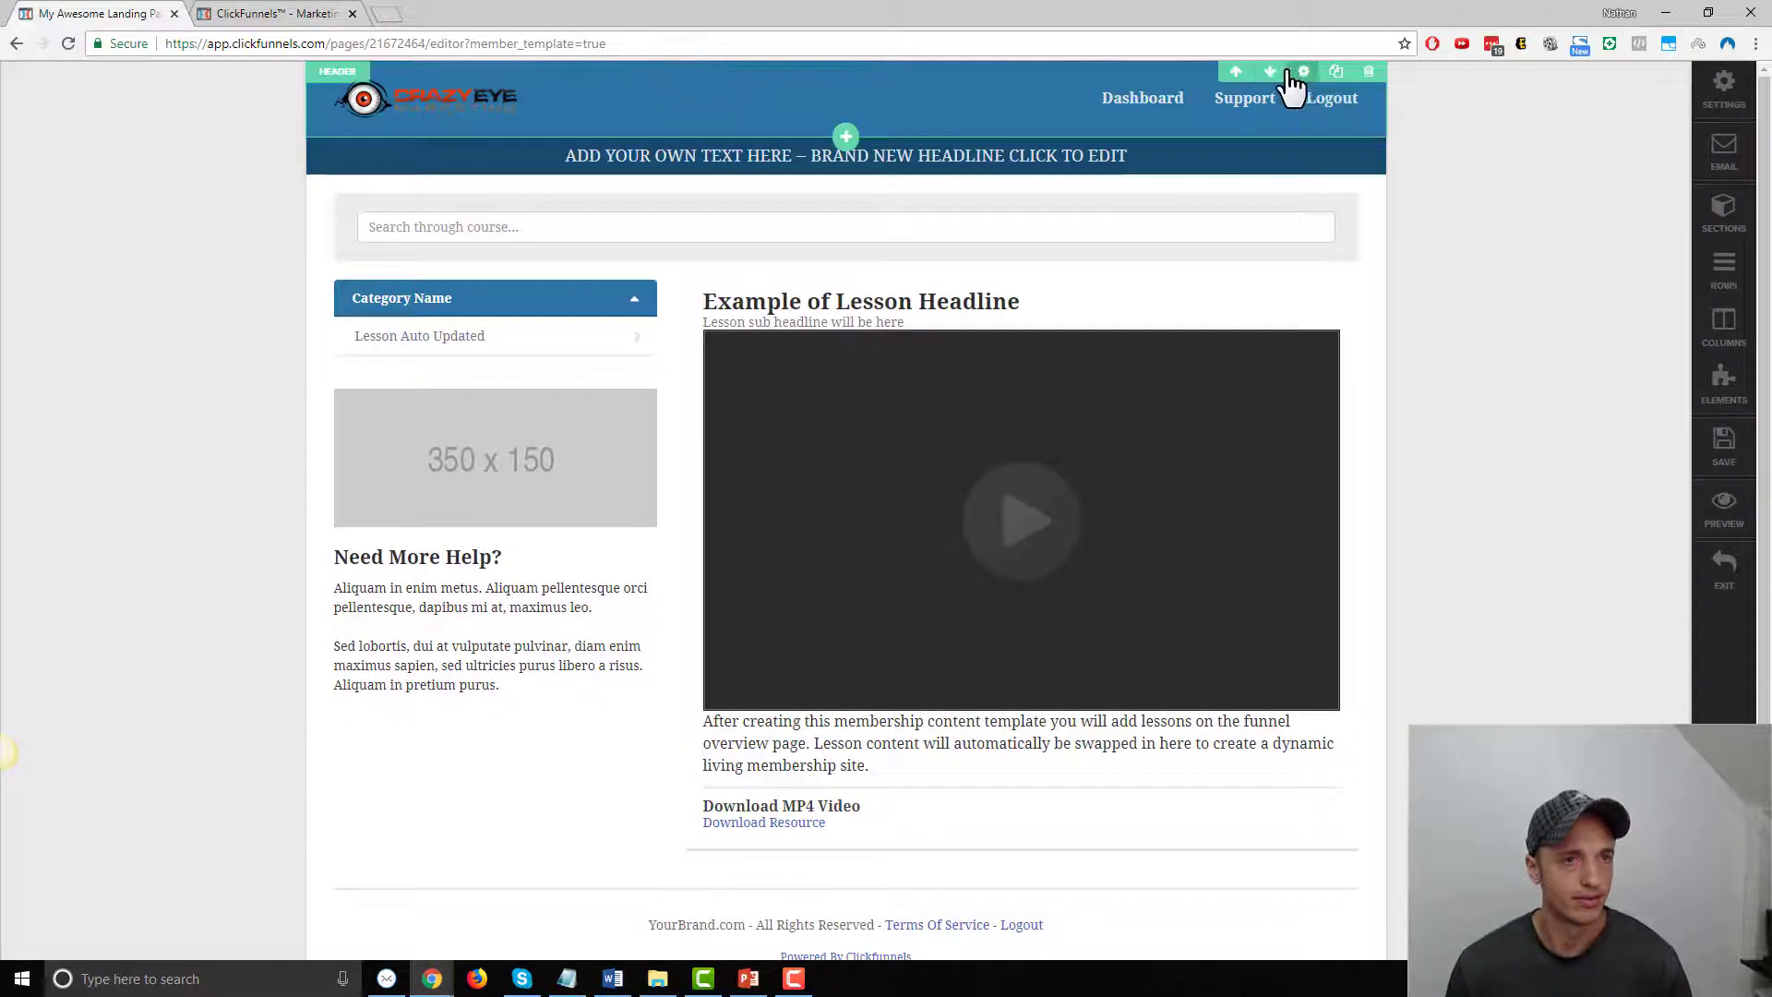
left_click(1301, 72)
left_click(1552, 355)
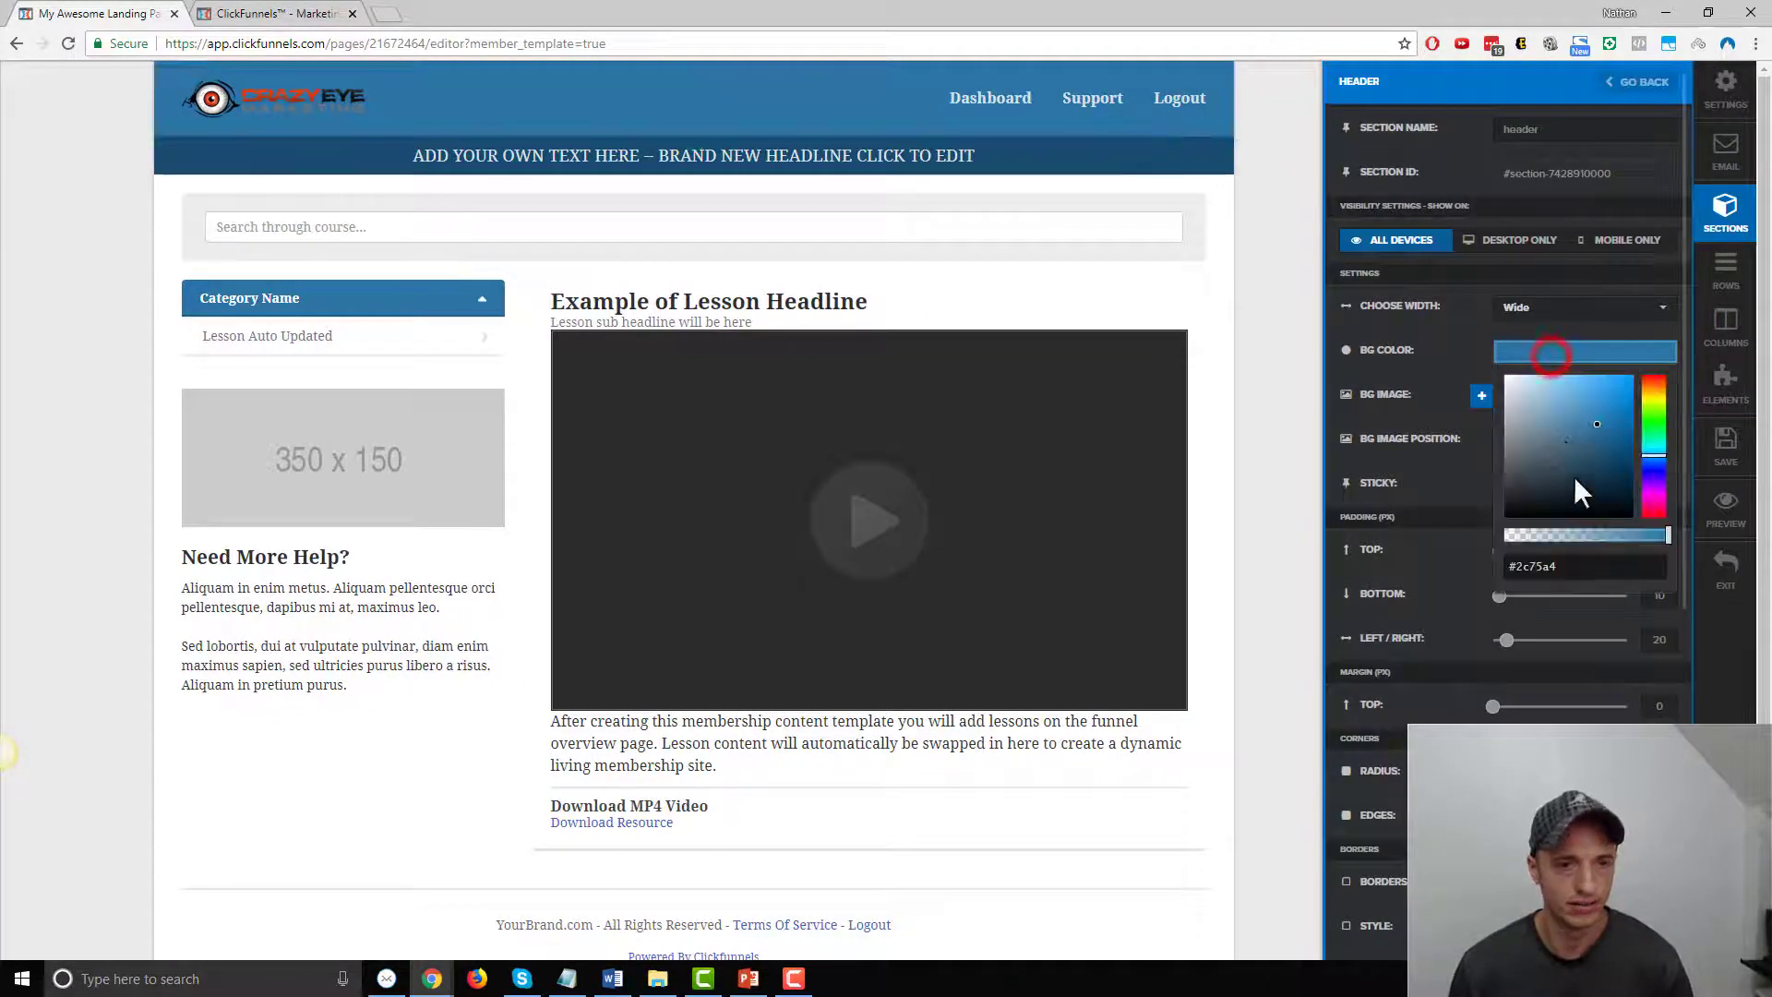
left_click(1252, 205)
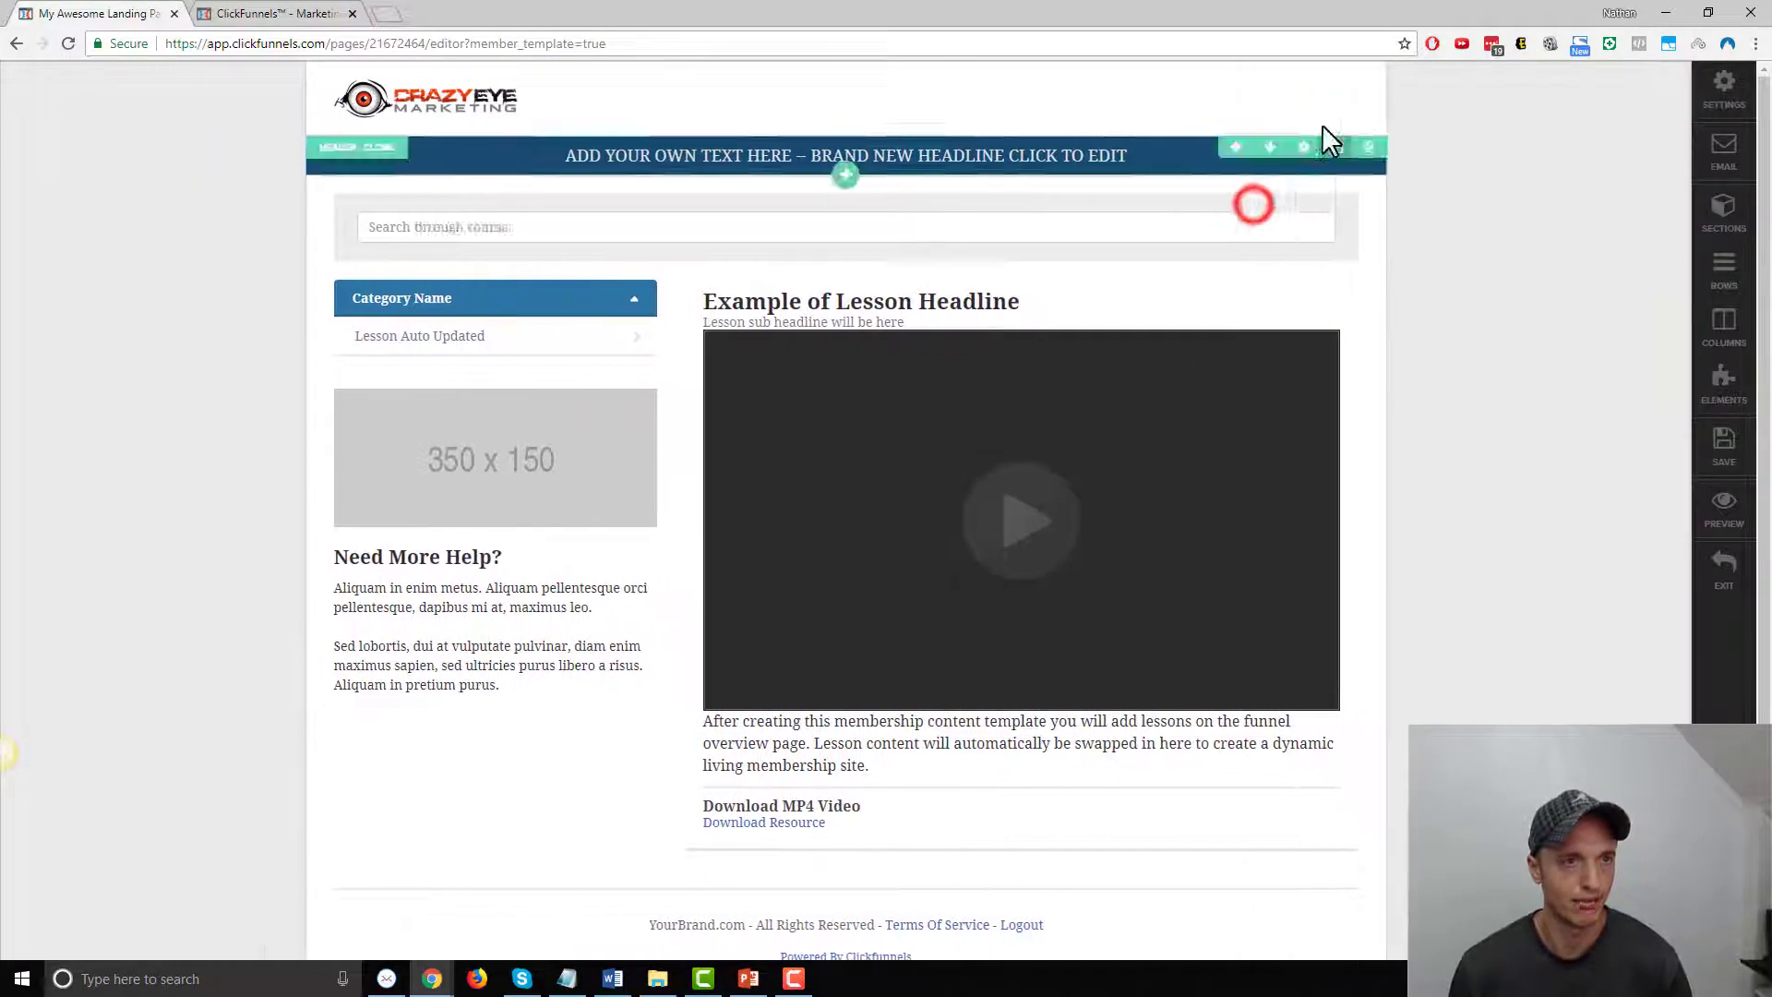
Recolour the Dashboard, Support and Logout navigation links to orange #ff3c00
left_click(1275, 74)
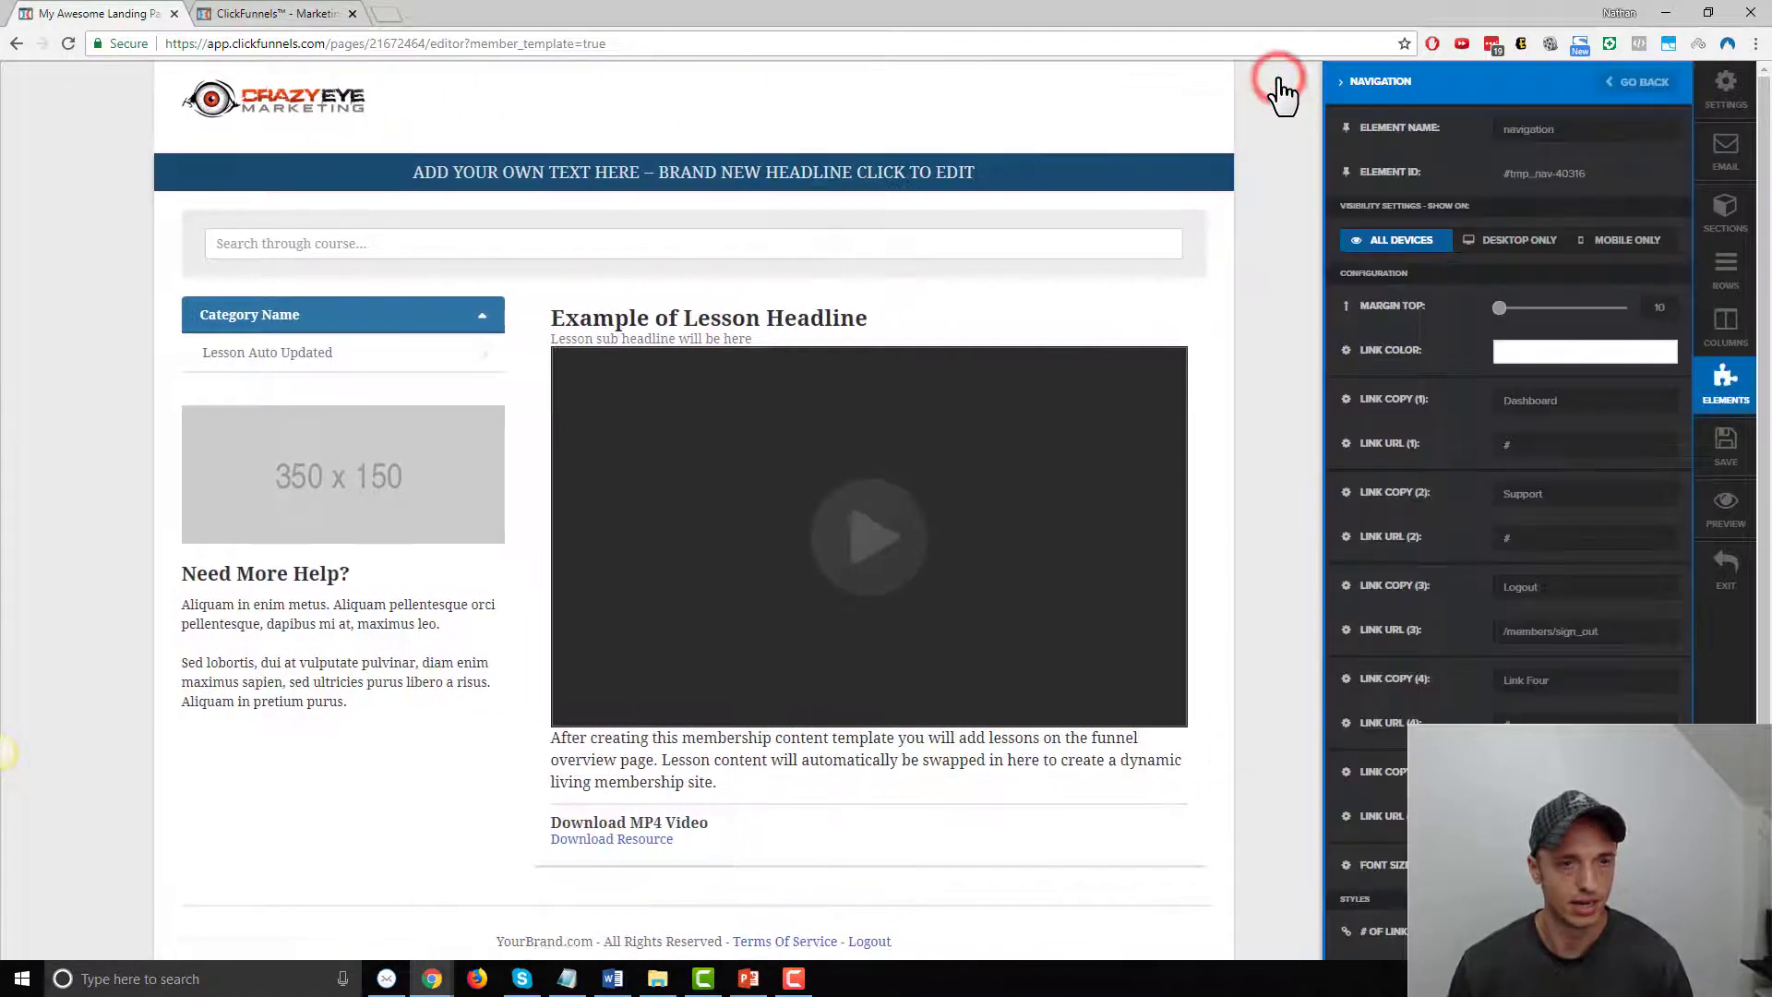
left_click(1564, 363)
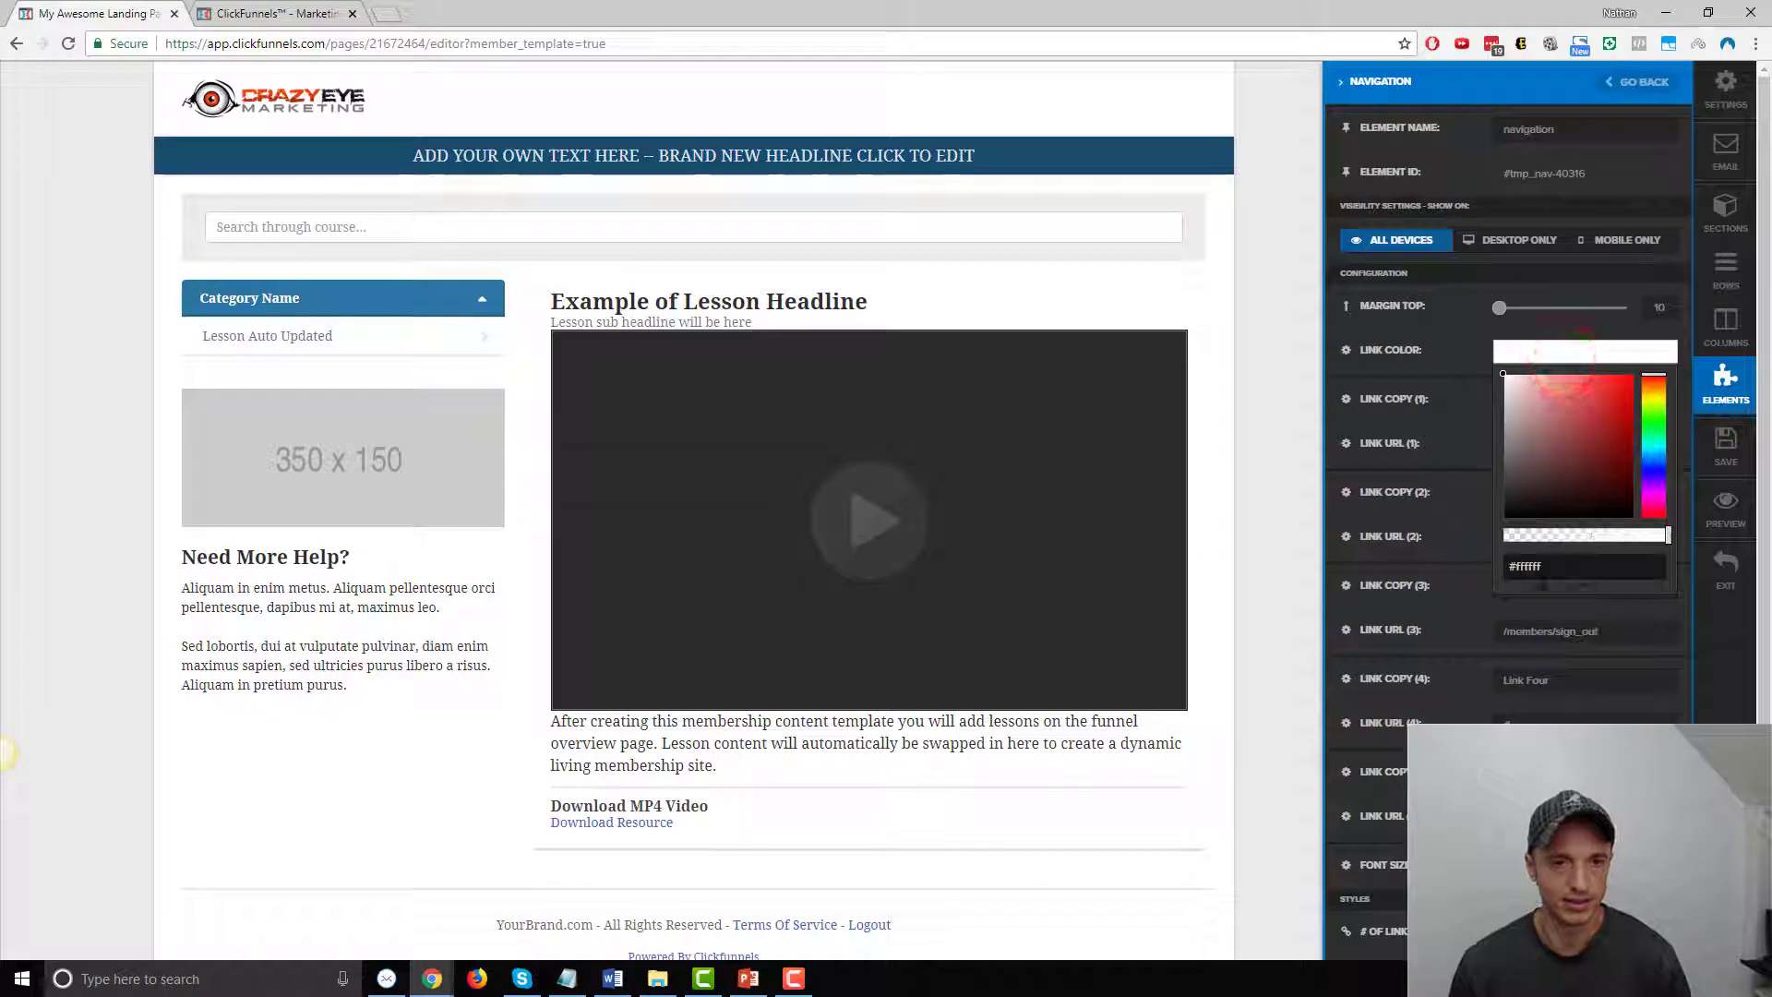
left_click(1535, 567)
triple_click(1530, 567)
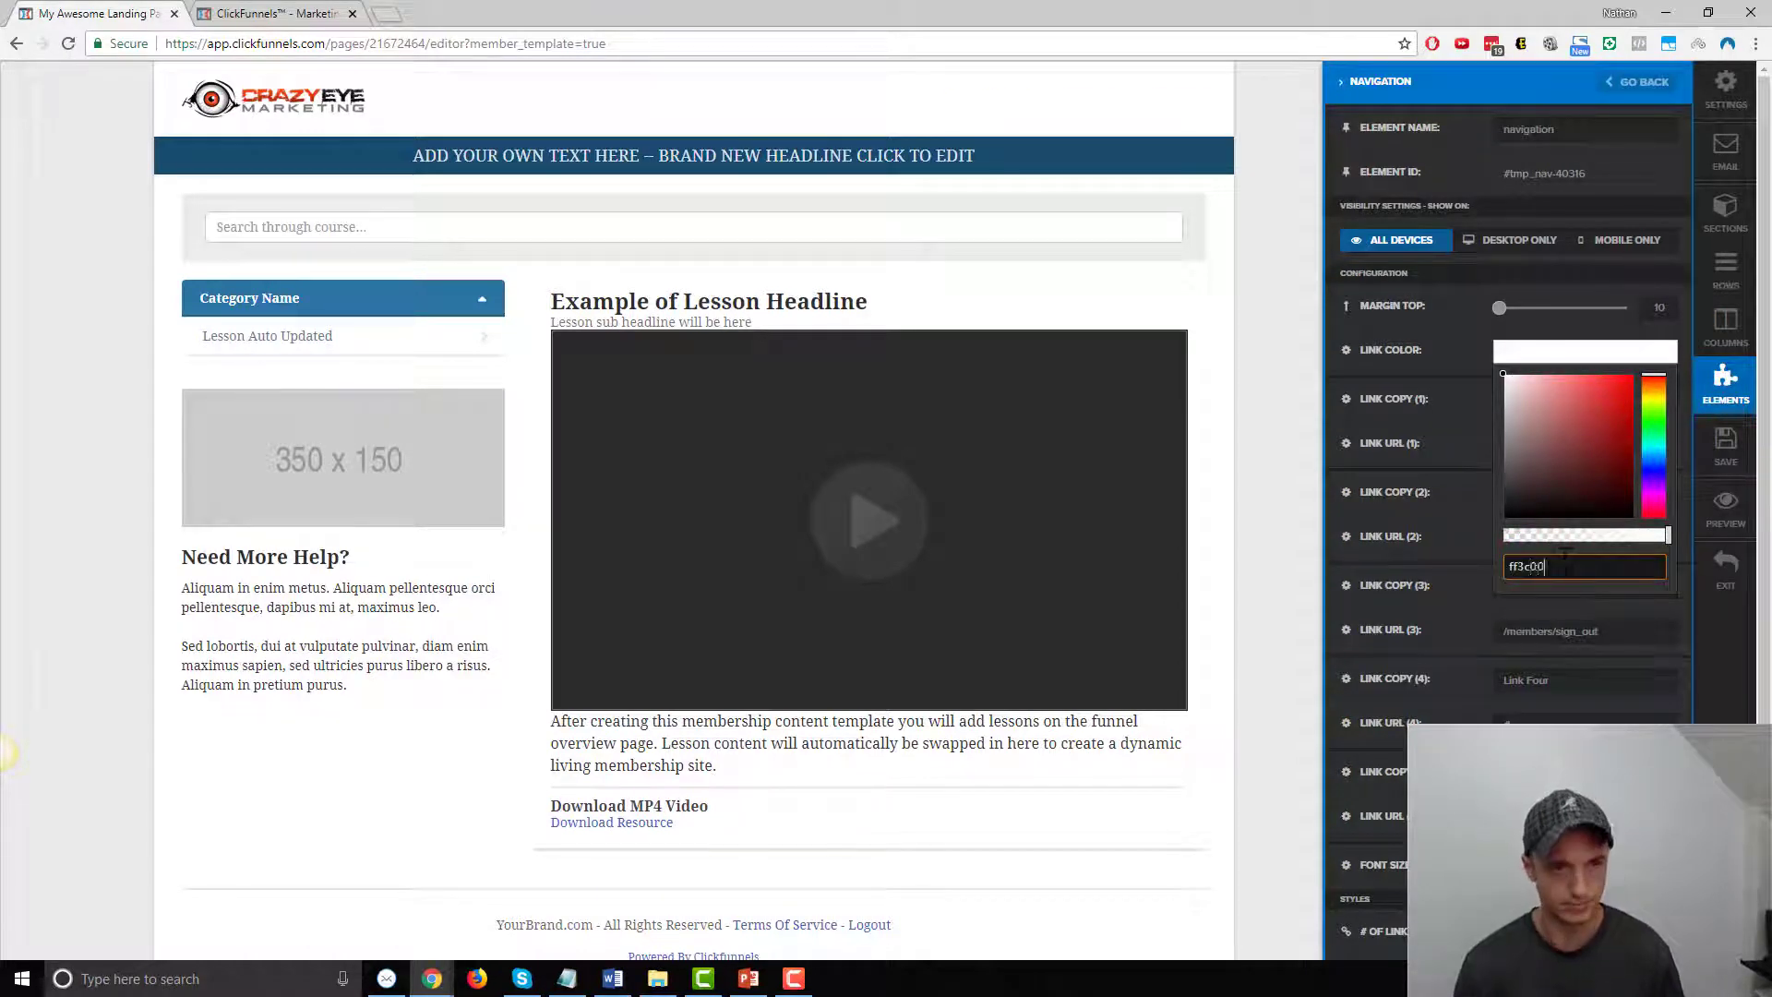
left_click(1292, 492)
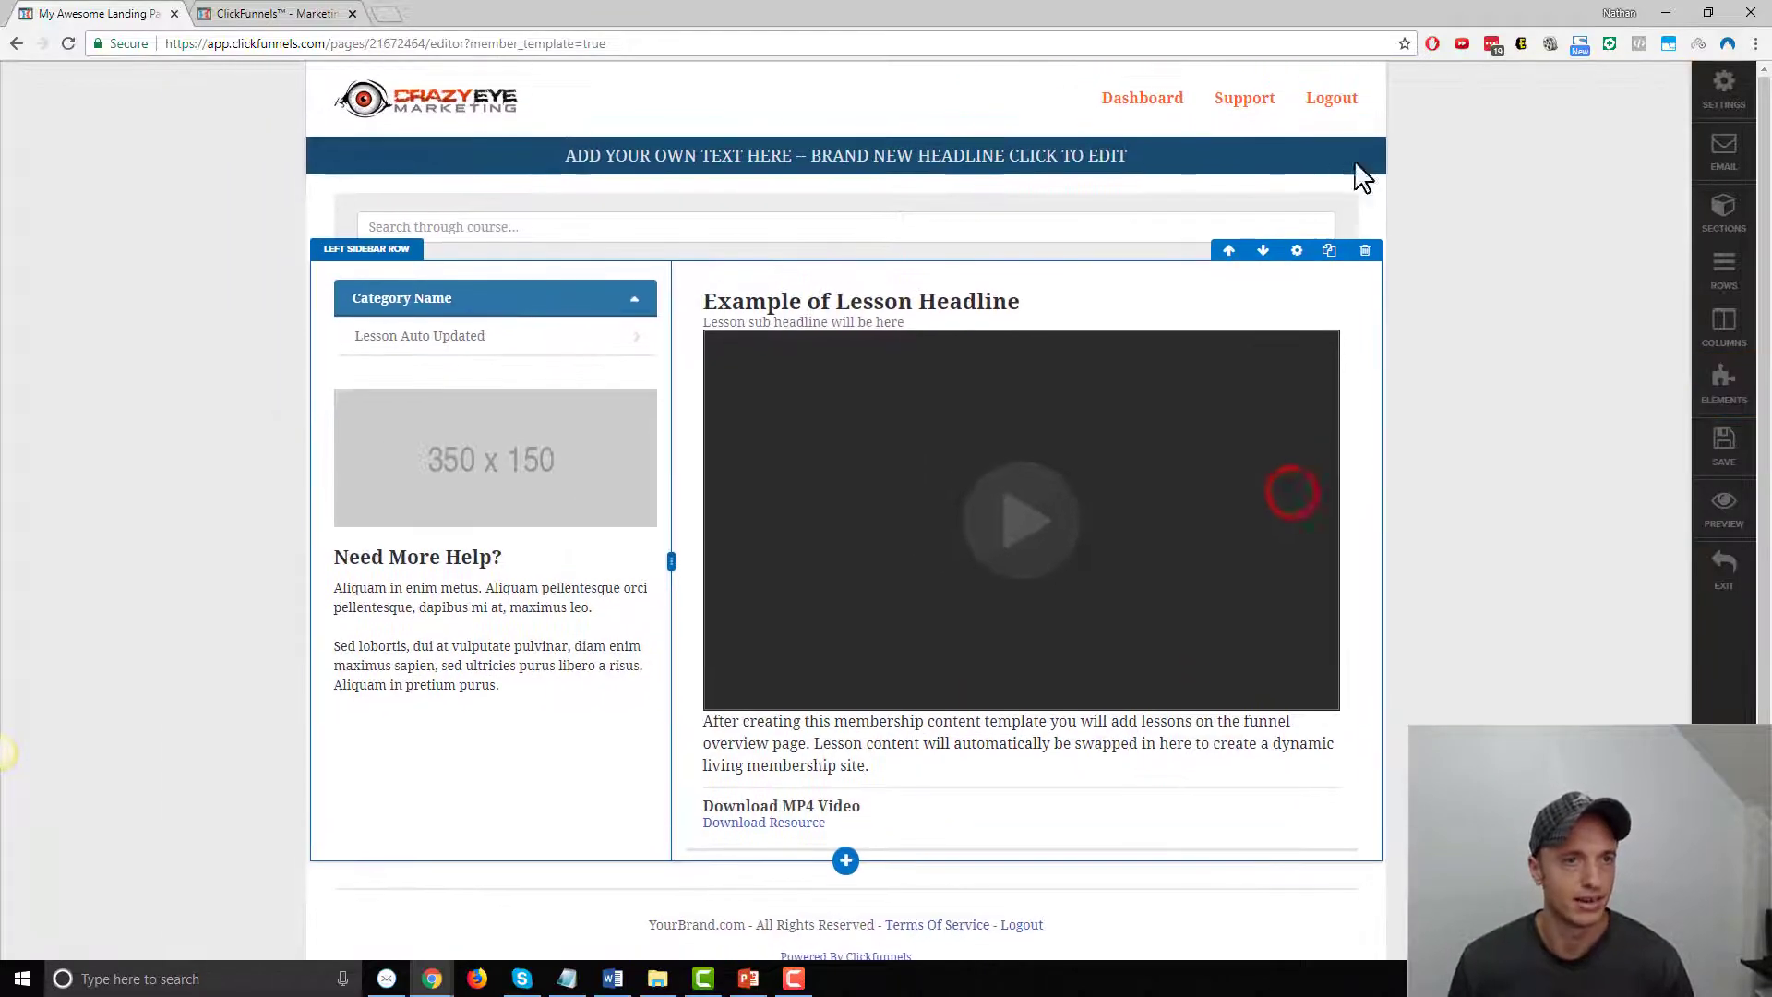
Delete the headline banner, search bar row and 350 x 150 image, removing an accidental duplicate section too
left_click(1375, 149)
left_click(974, 147)
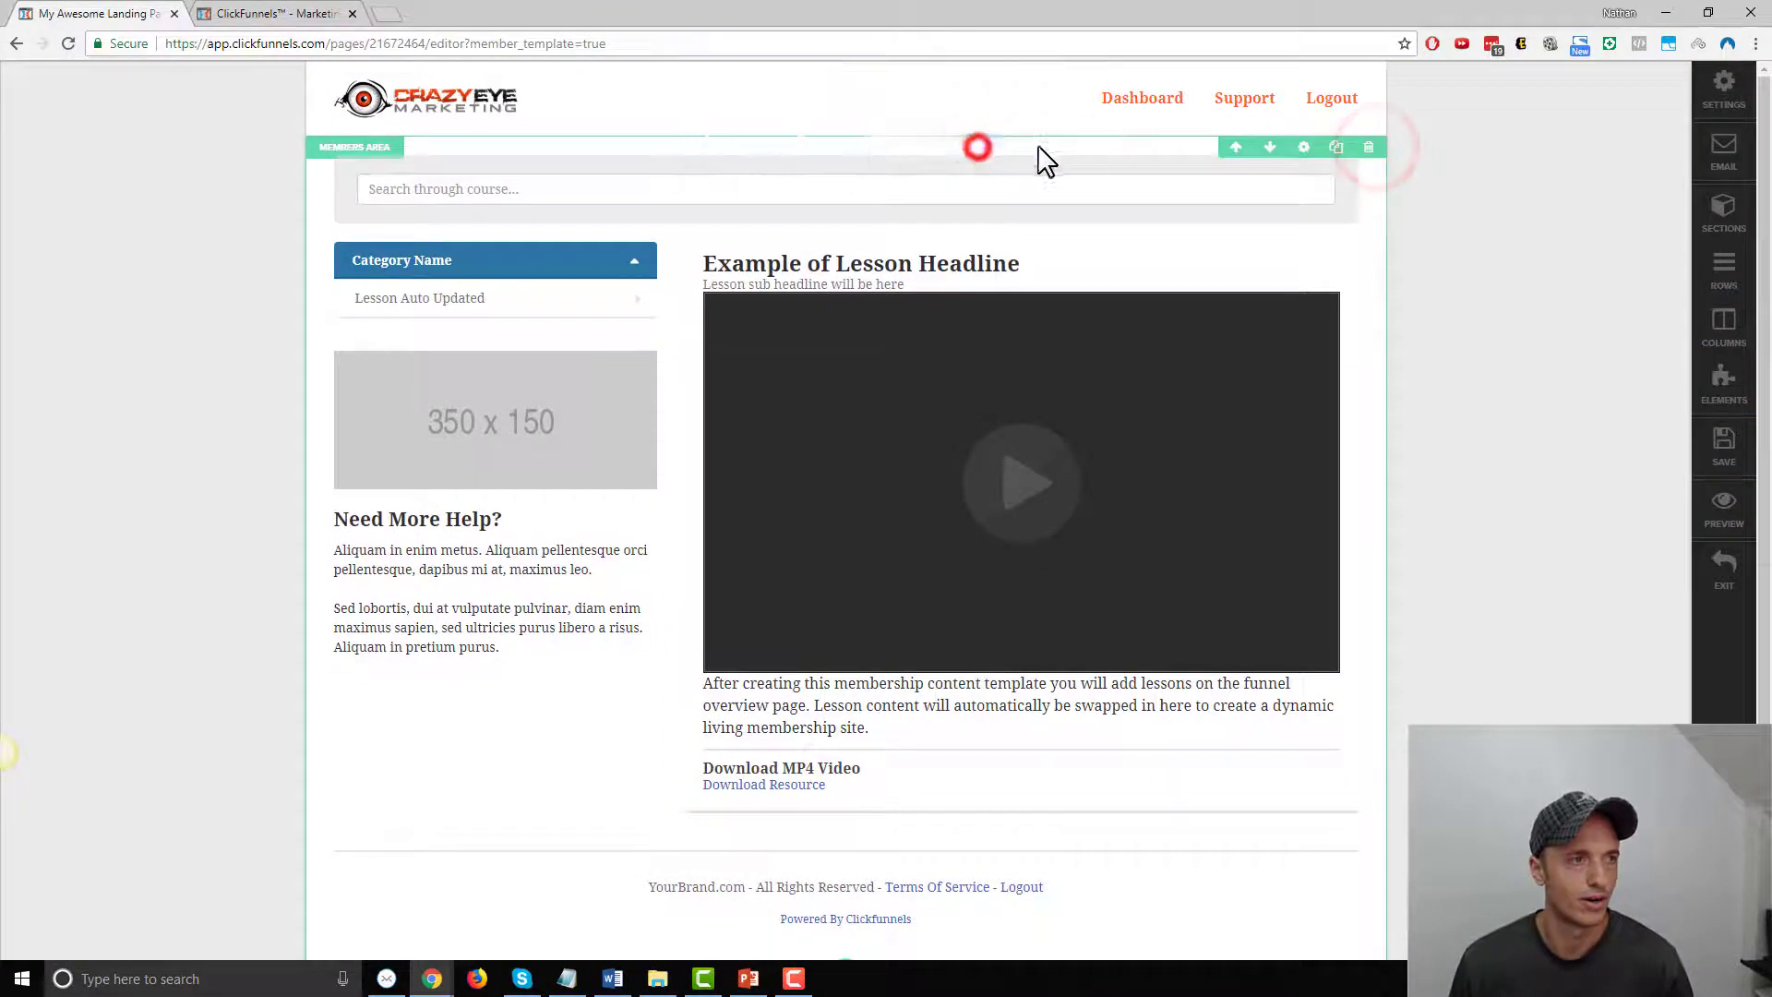
left_click(1345, 142)
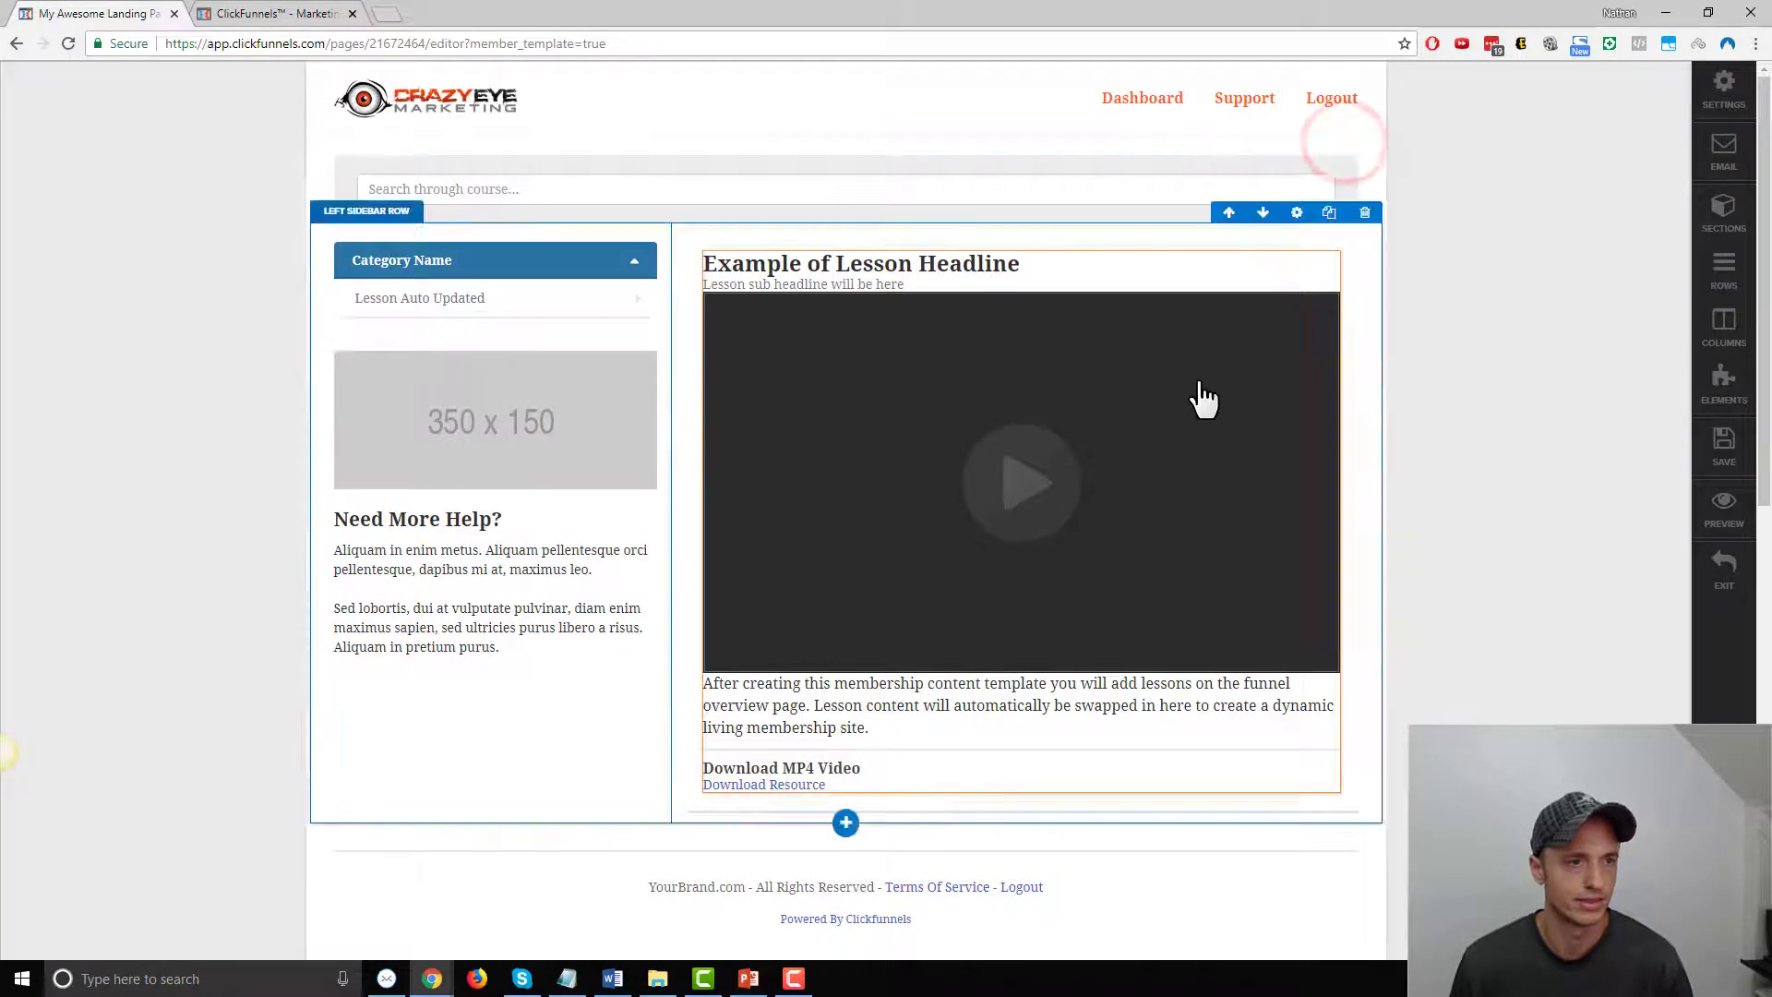
scroll(1204, 397, "down", 6)
left_click(1371, 431)
left_click(978, 148)
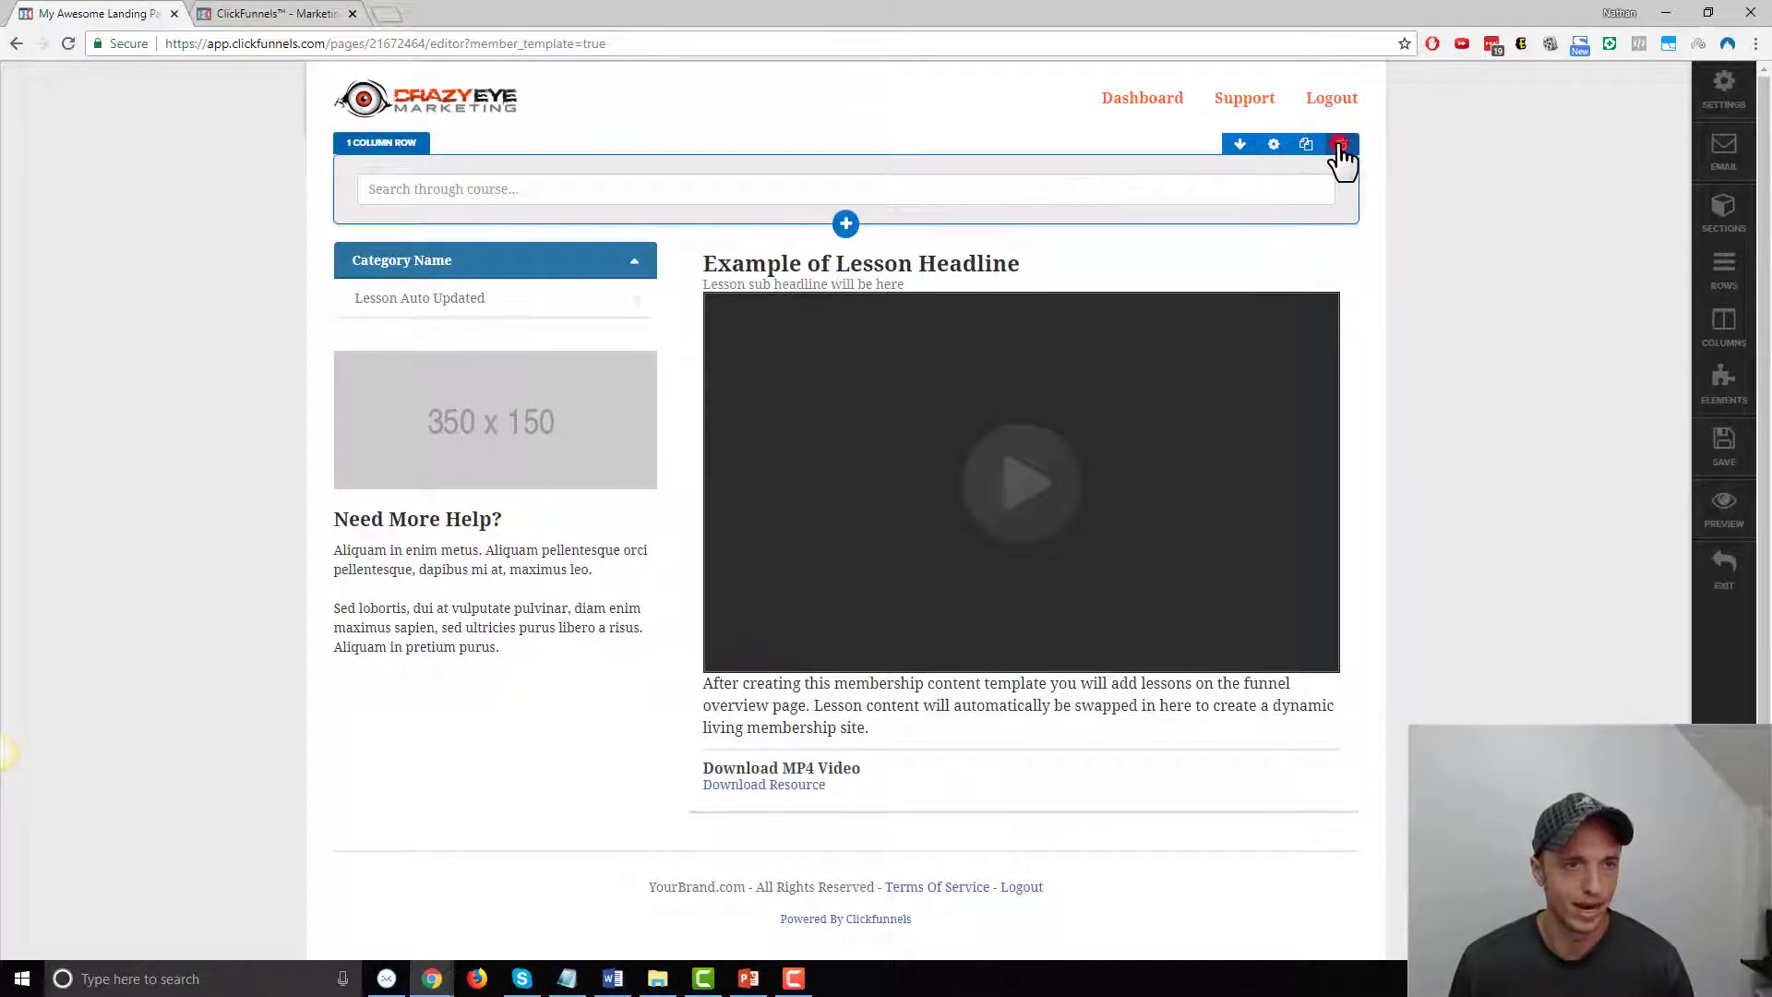
left_click(1338, 148)
left_click(980, 145)
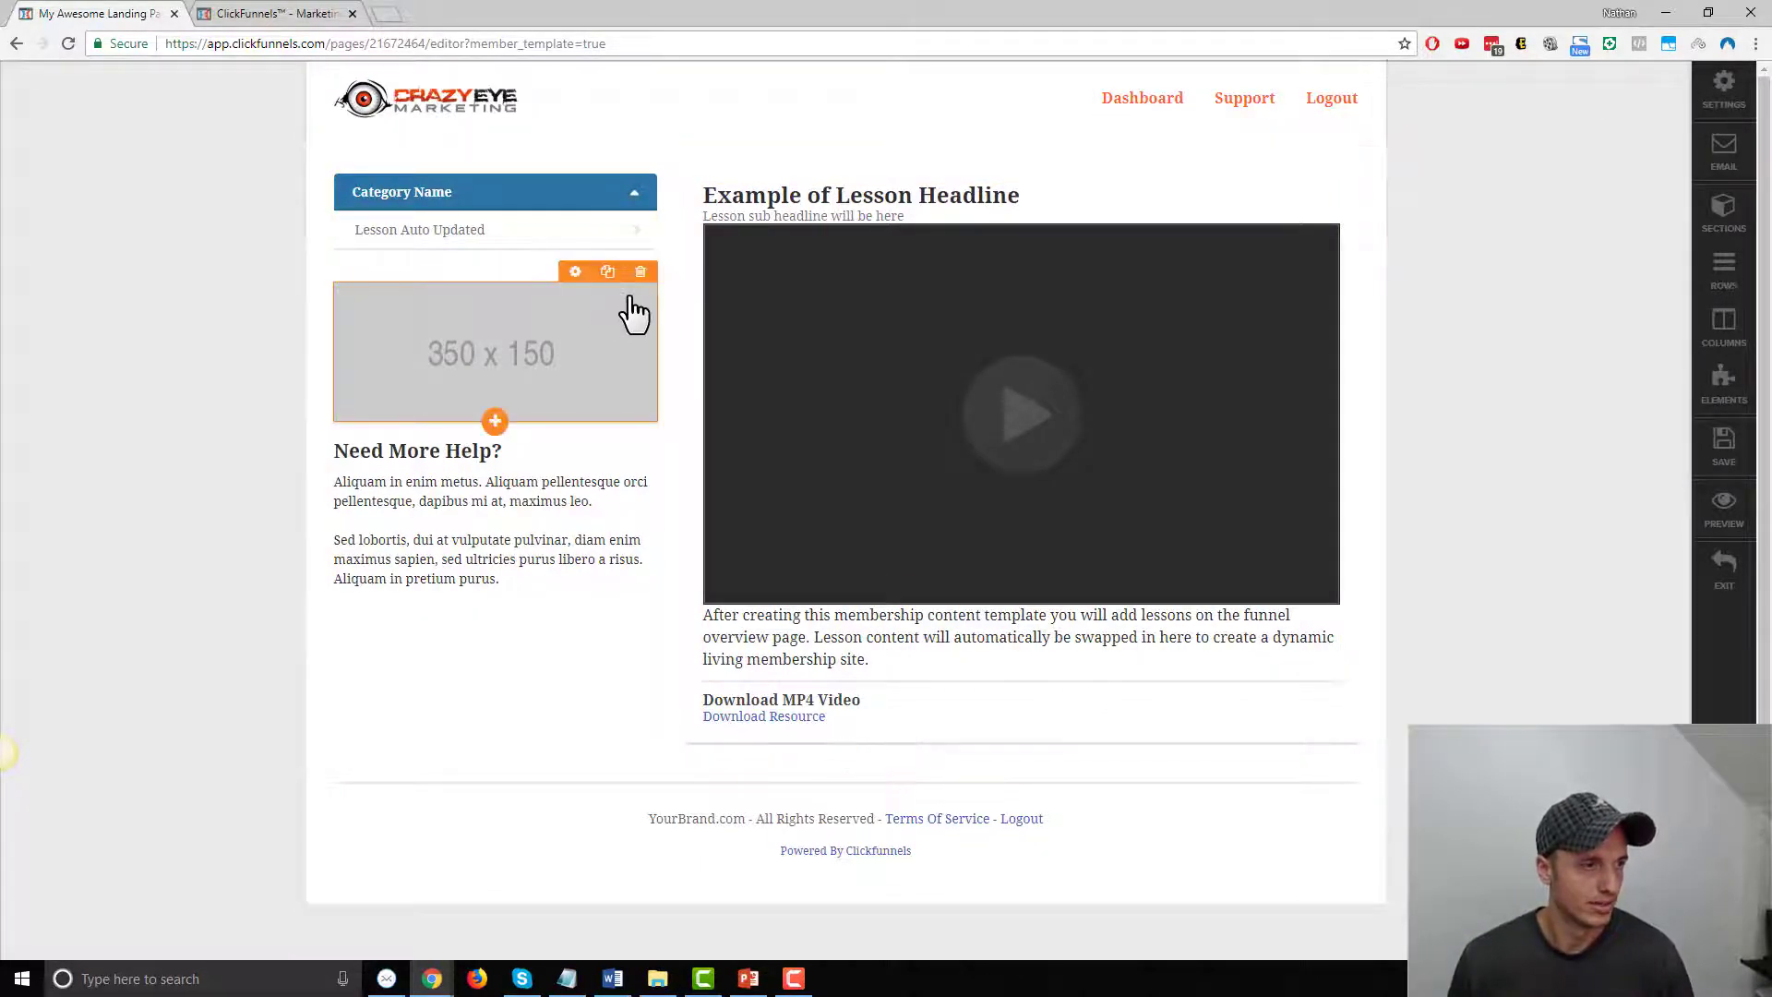
left_click(644, 277)
left_click(972, 143)
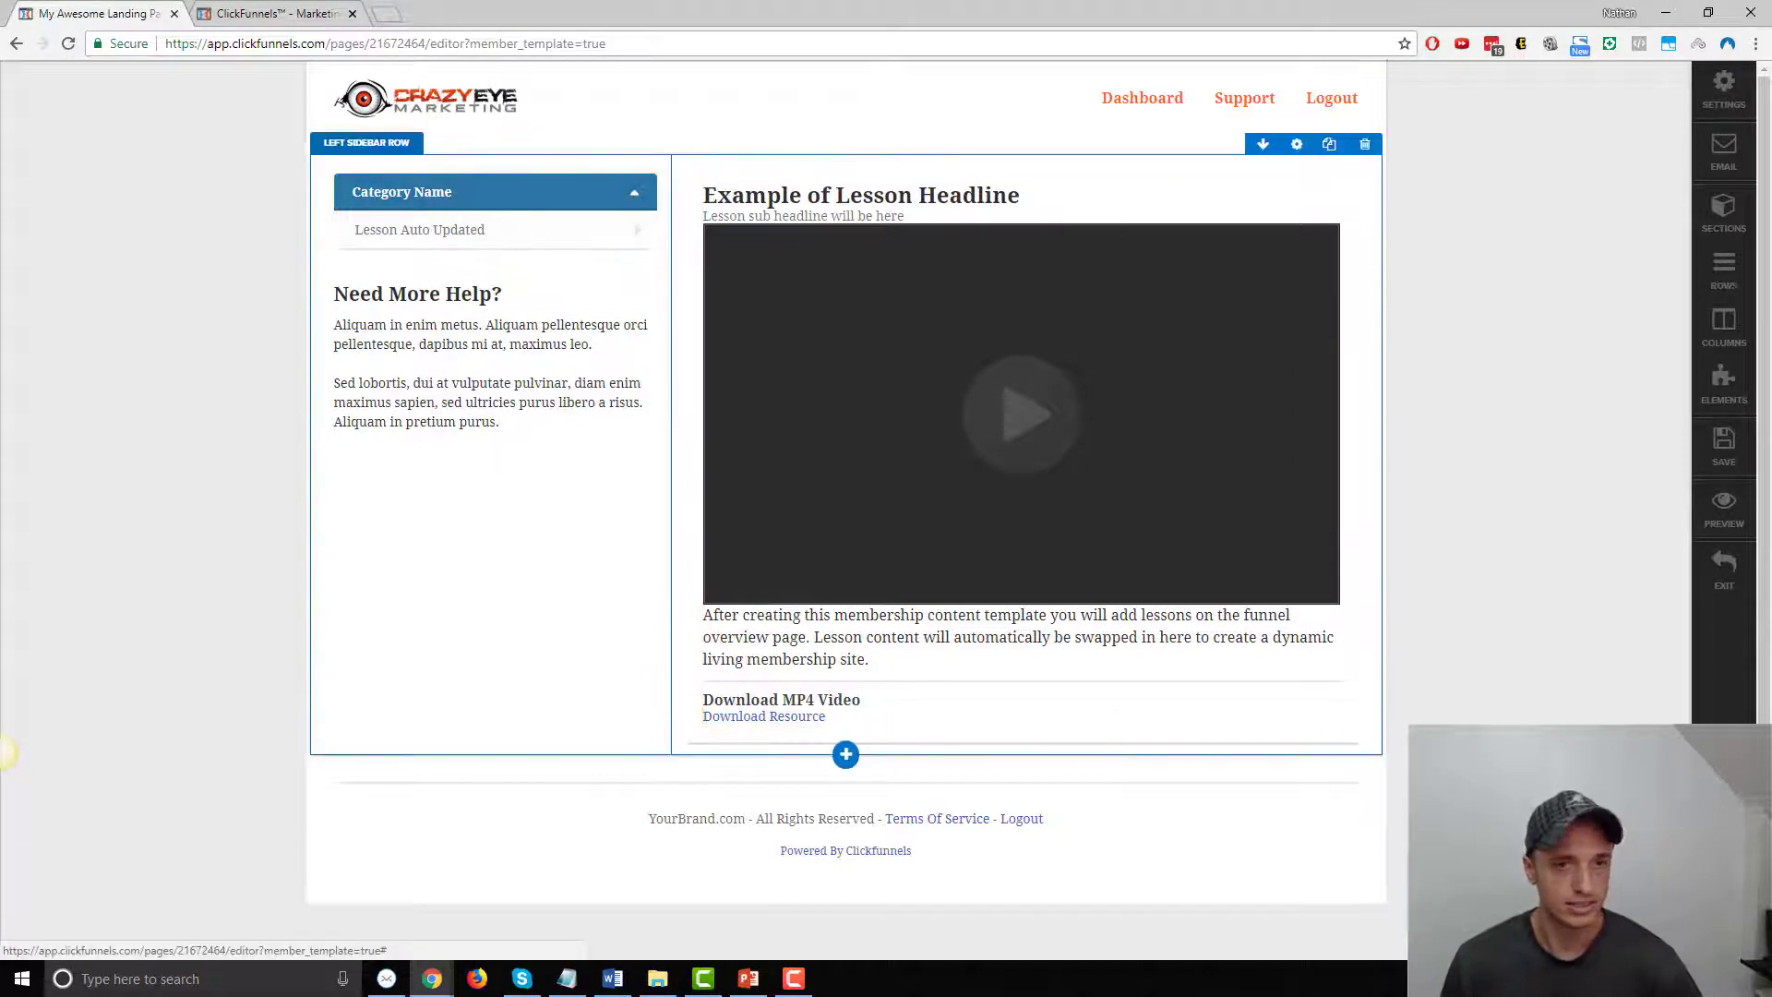
Insert a Button element into the sidebar just below the category menu
left_click(1733, 388)
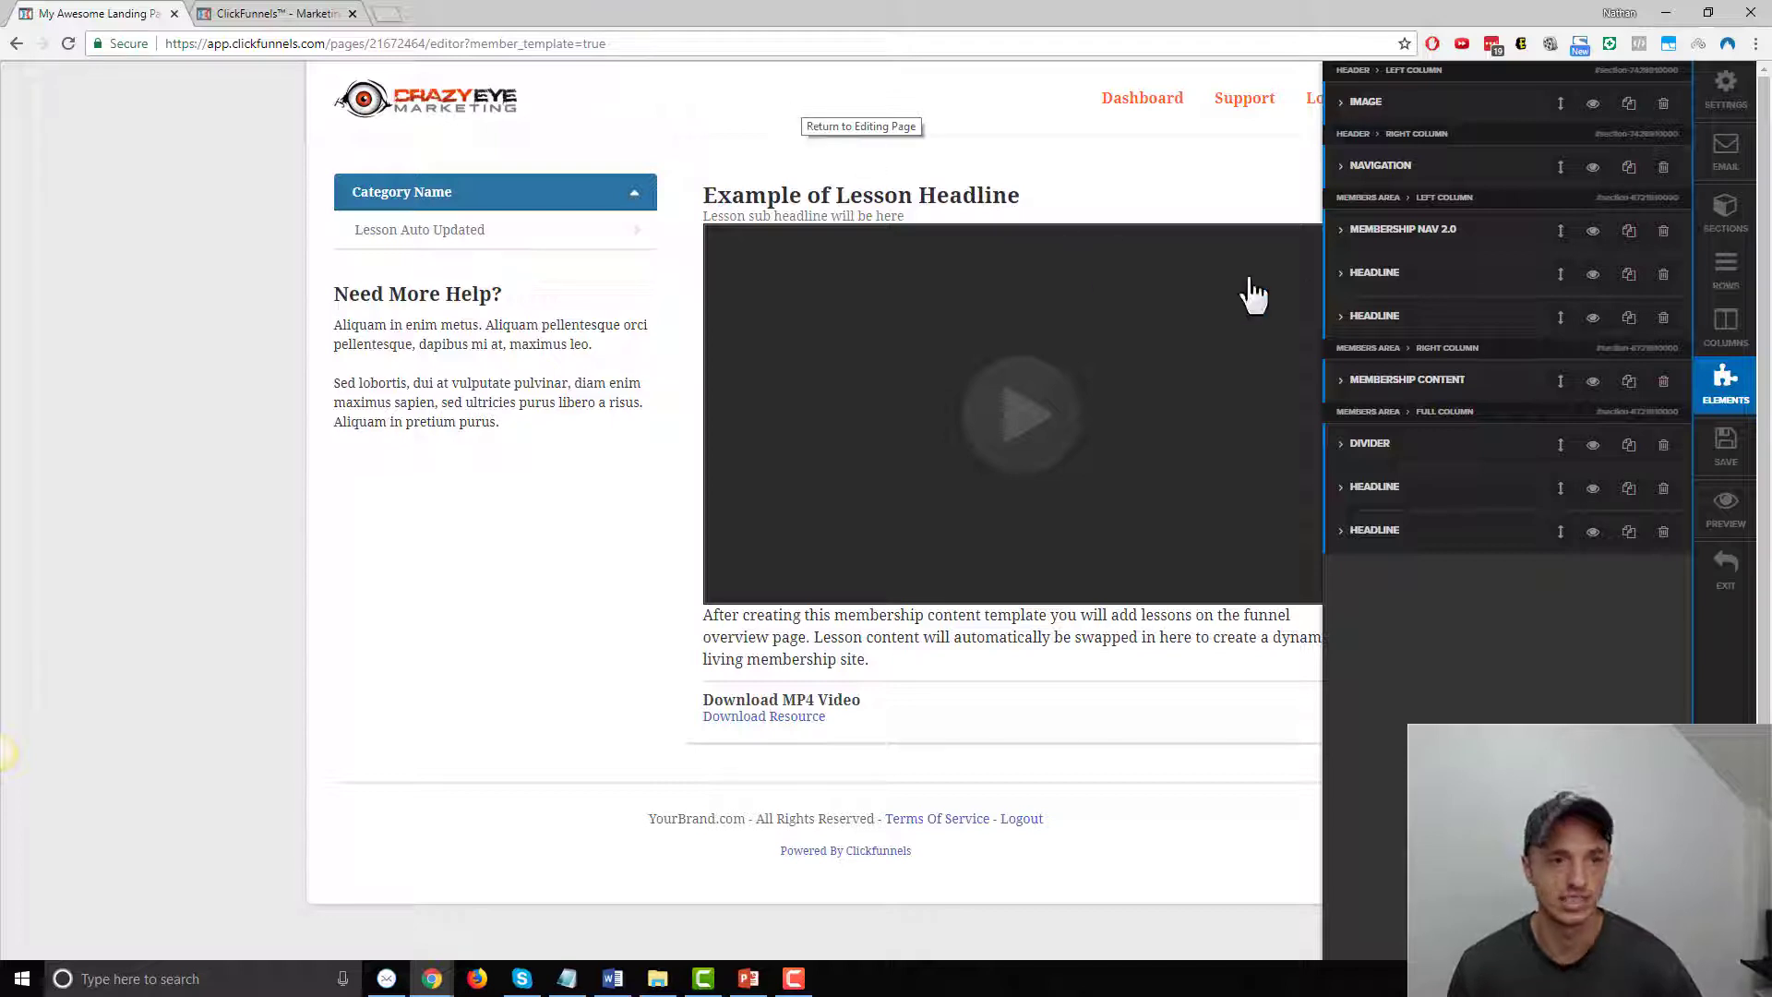
left_click(872, 163)
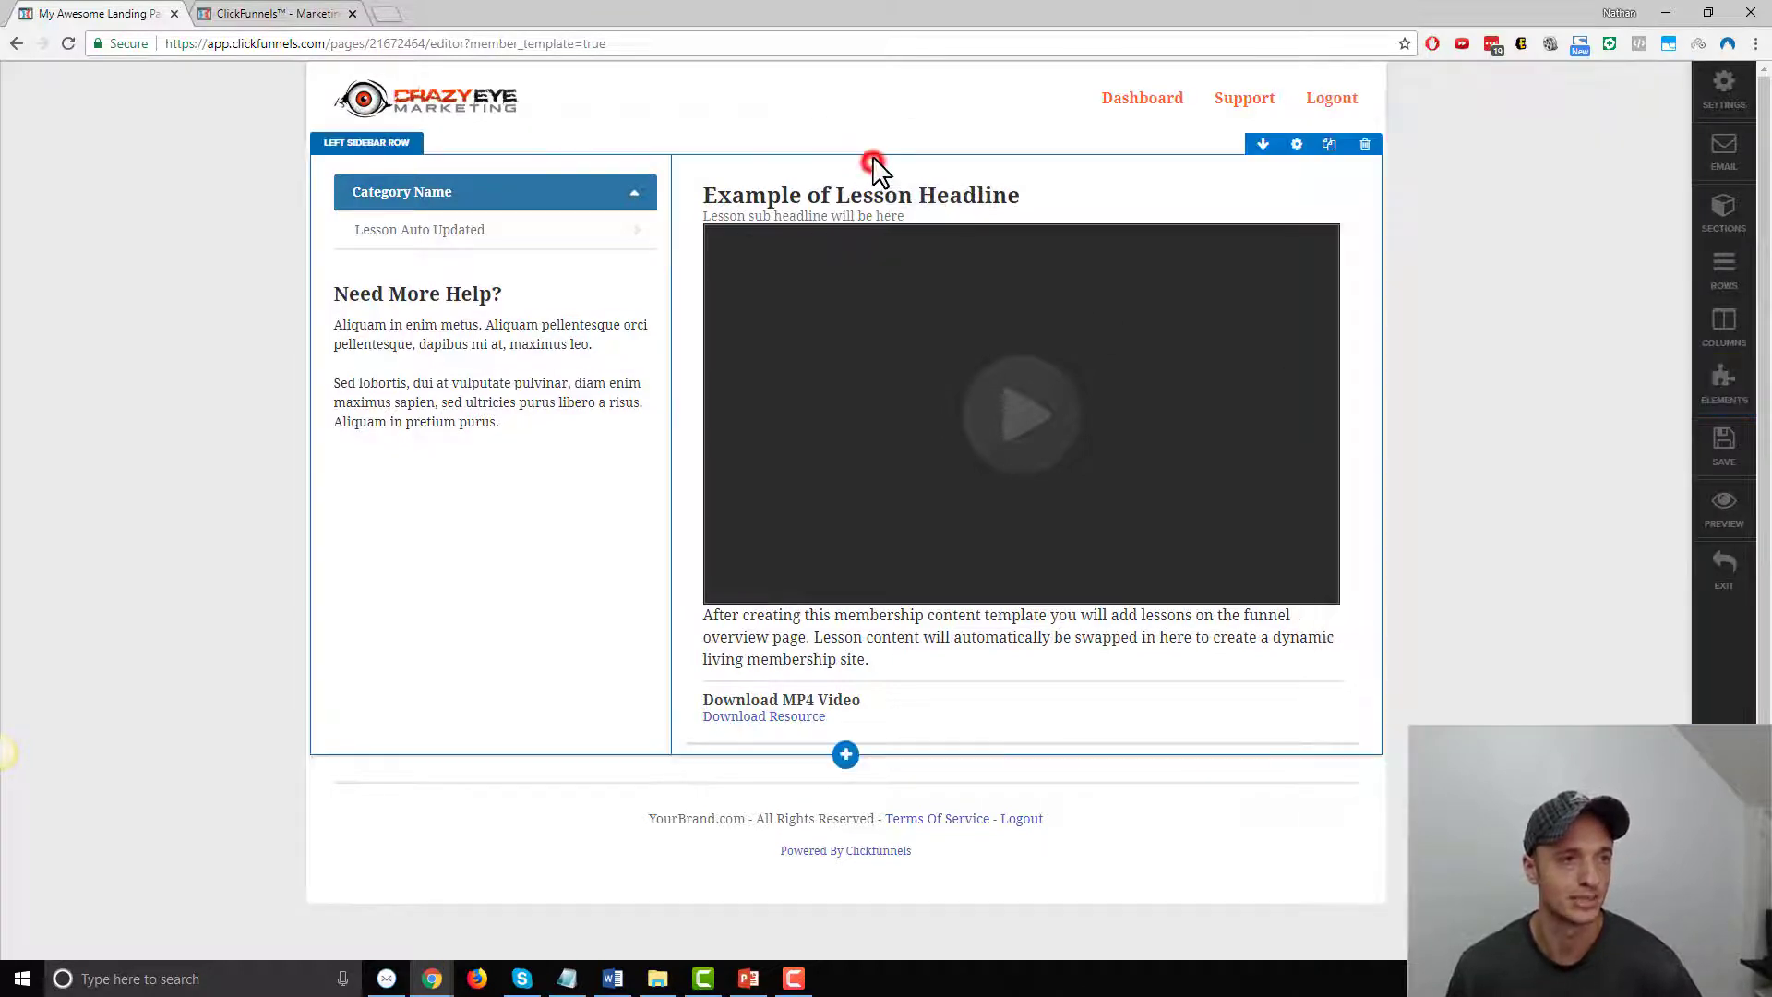
left_click(492, 263)
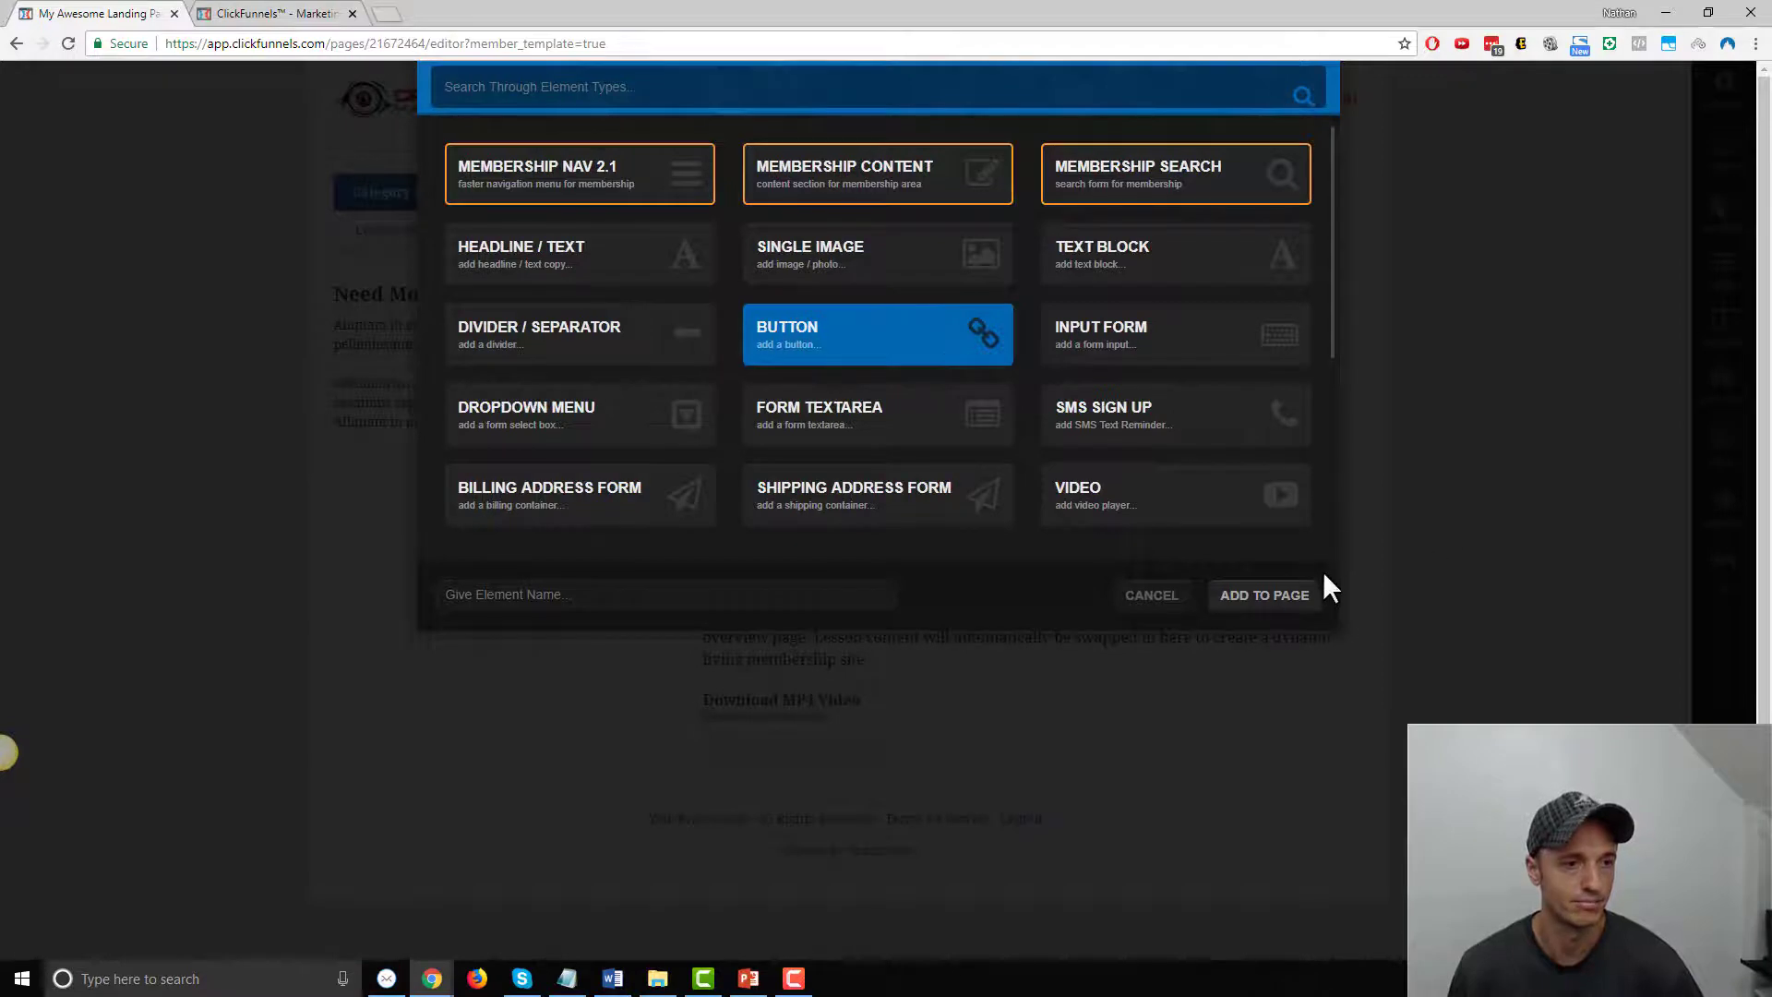
left_click(1292, 597)
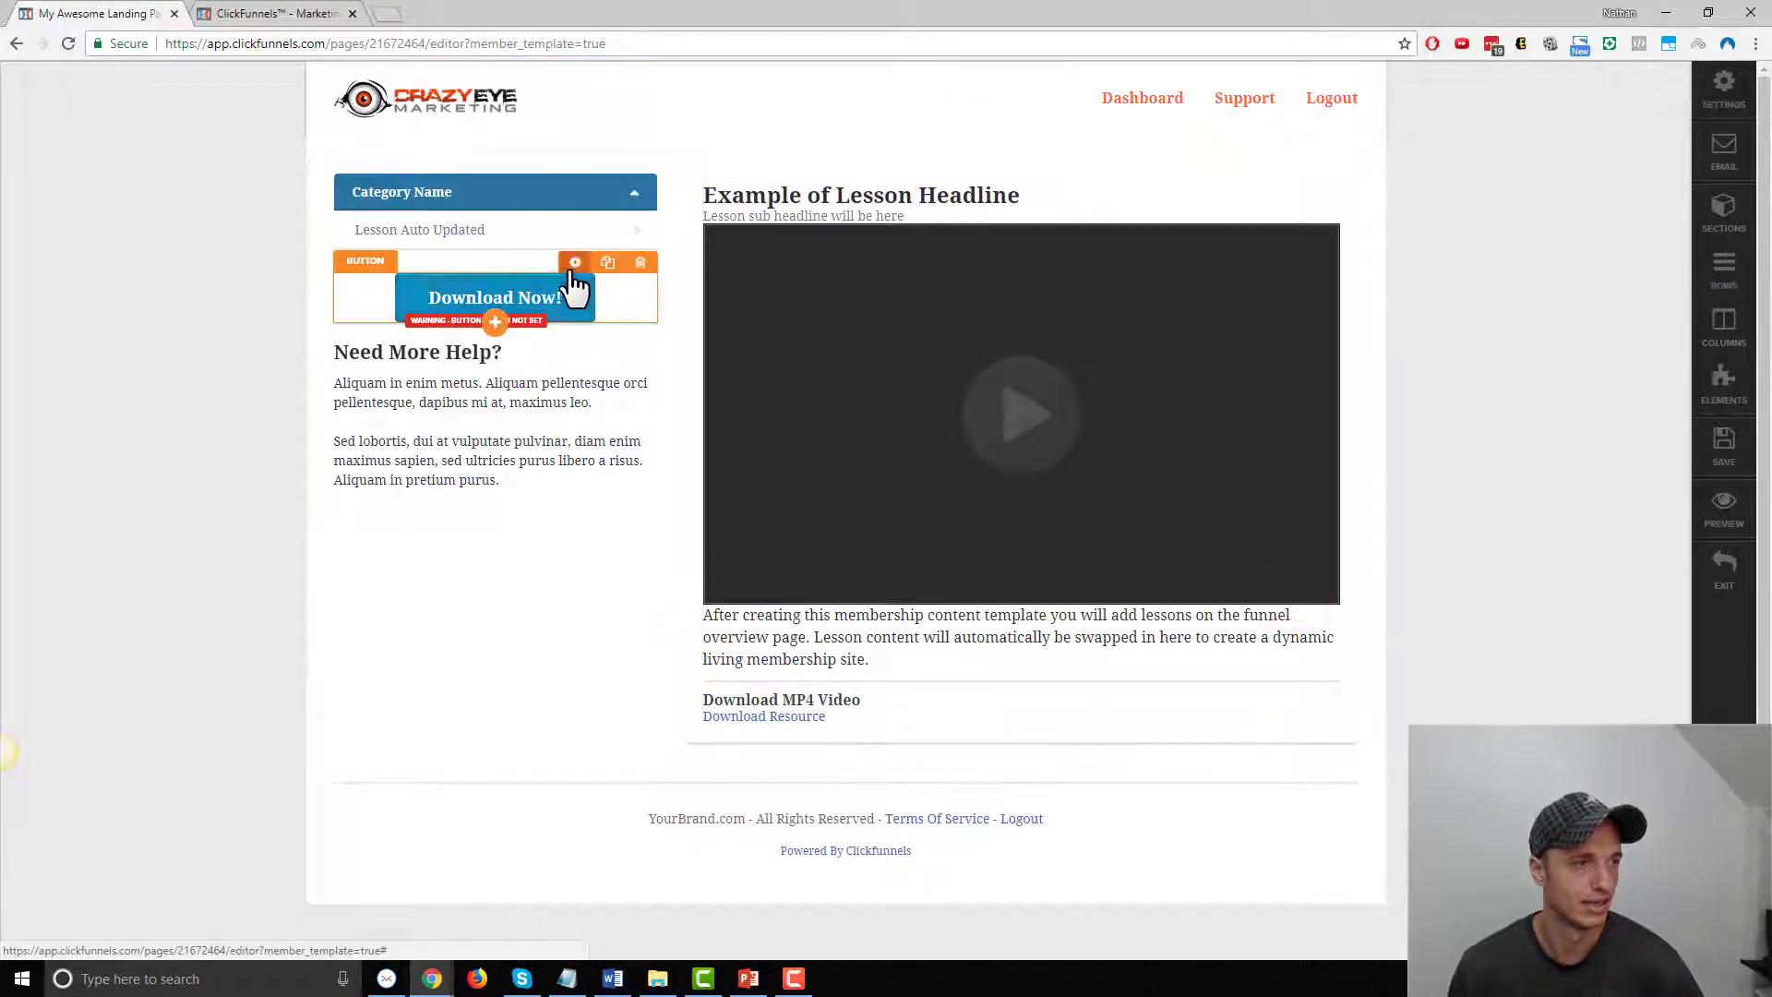
Label the button 'Contact Us' and link it to the contact-us page, opening in a new tab
left_click(573, 267)
left_click(1624, 348)
type("Contact Us")
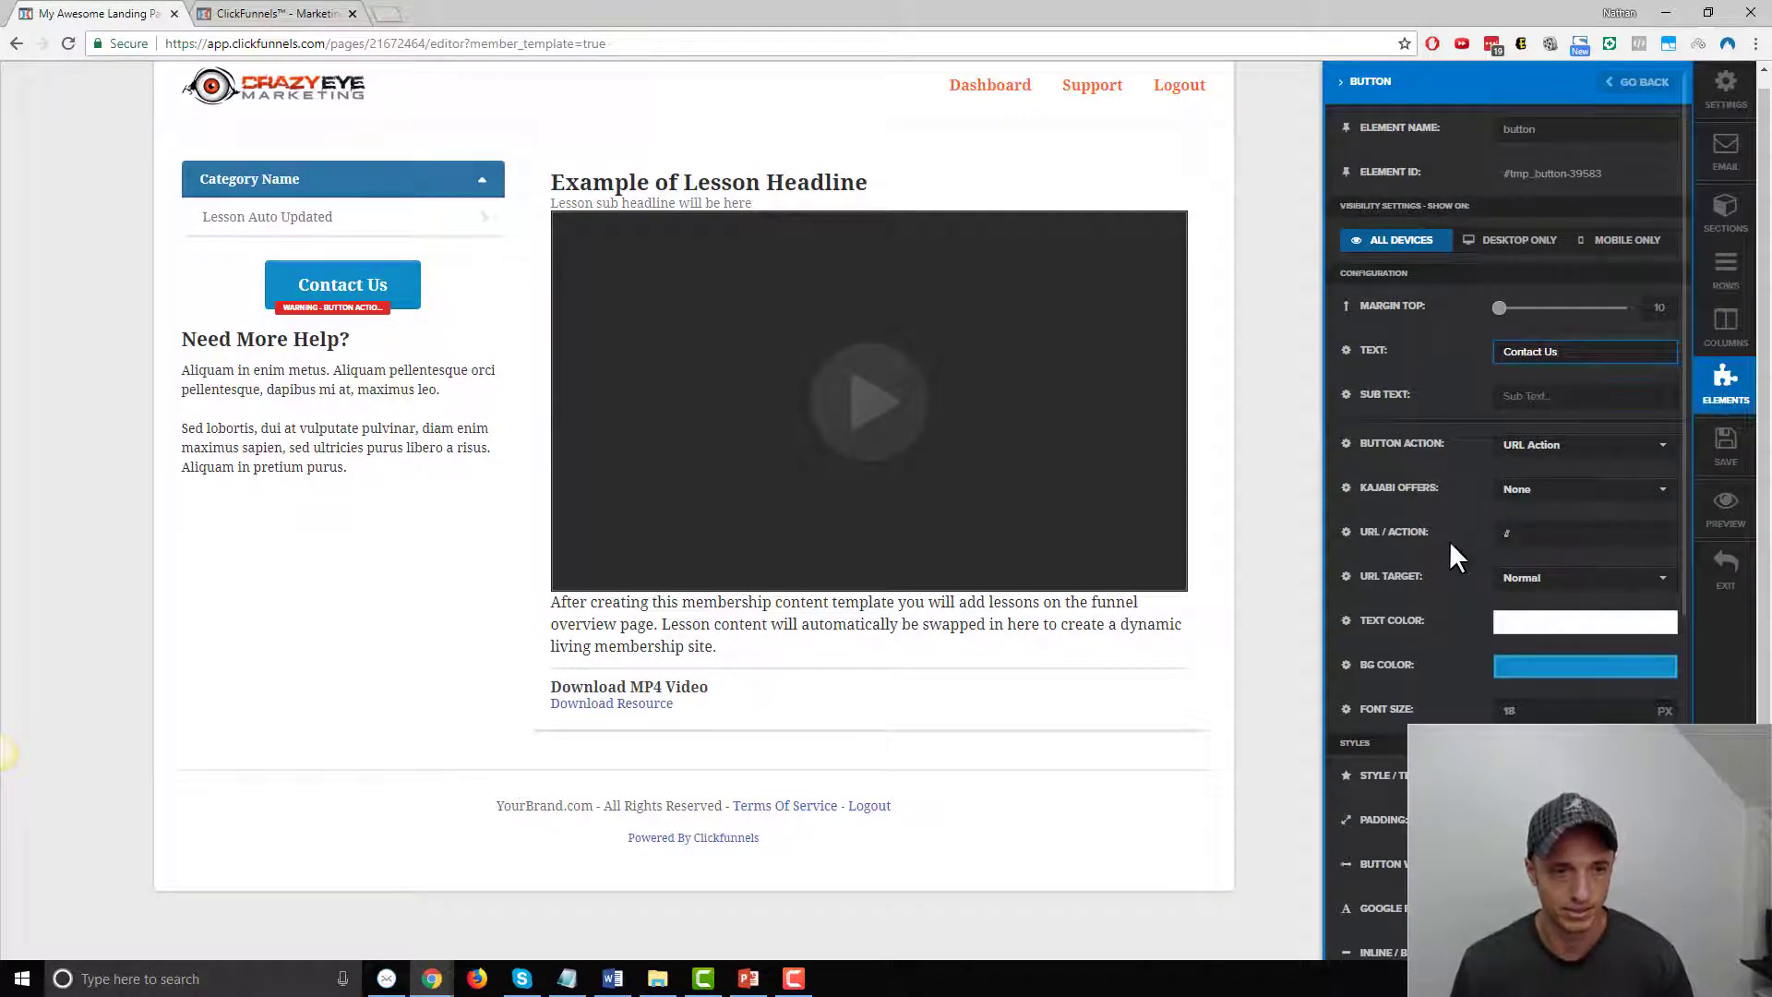
left_click(1601, 533)
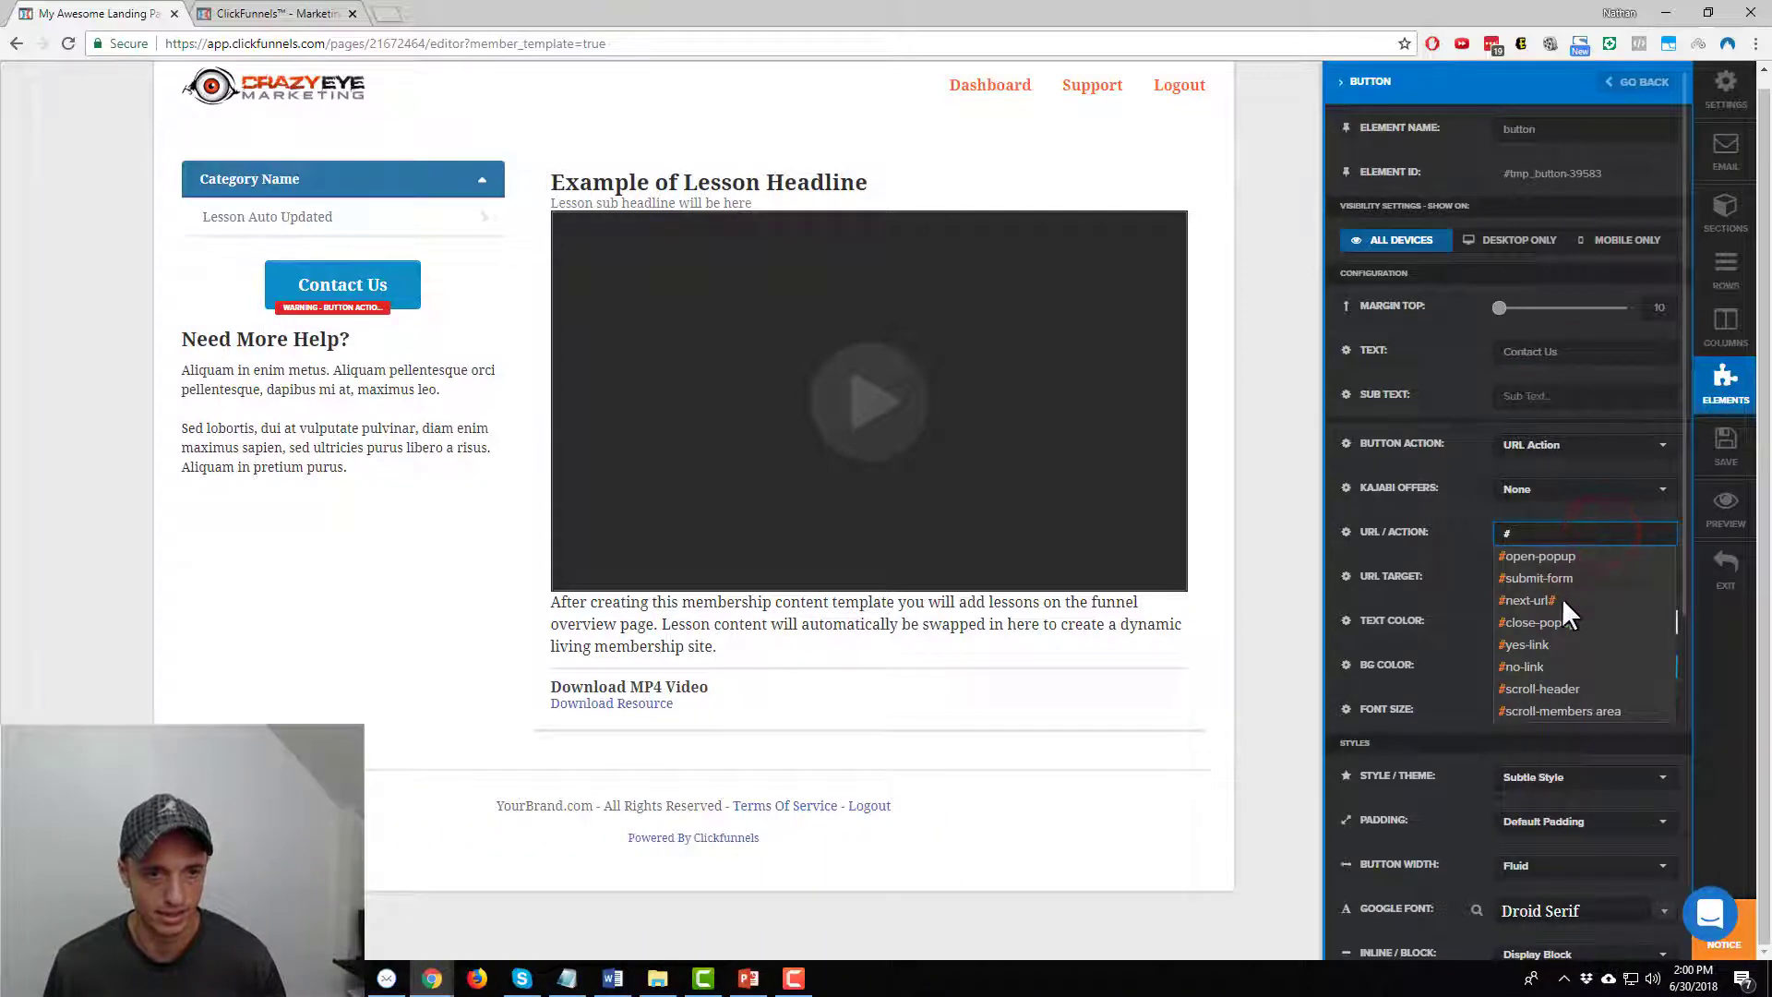
type("https:")
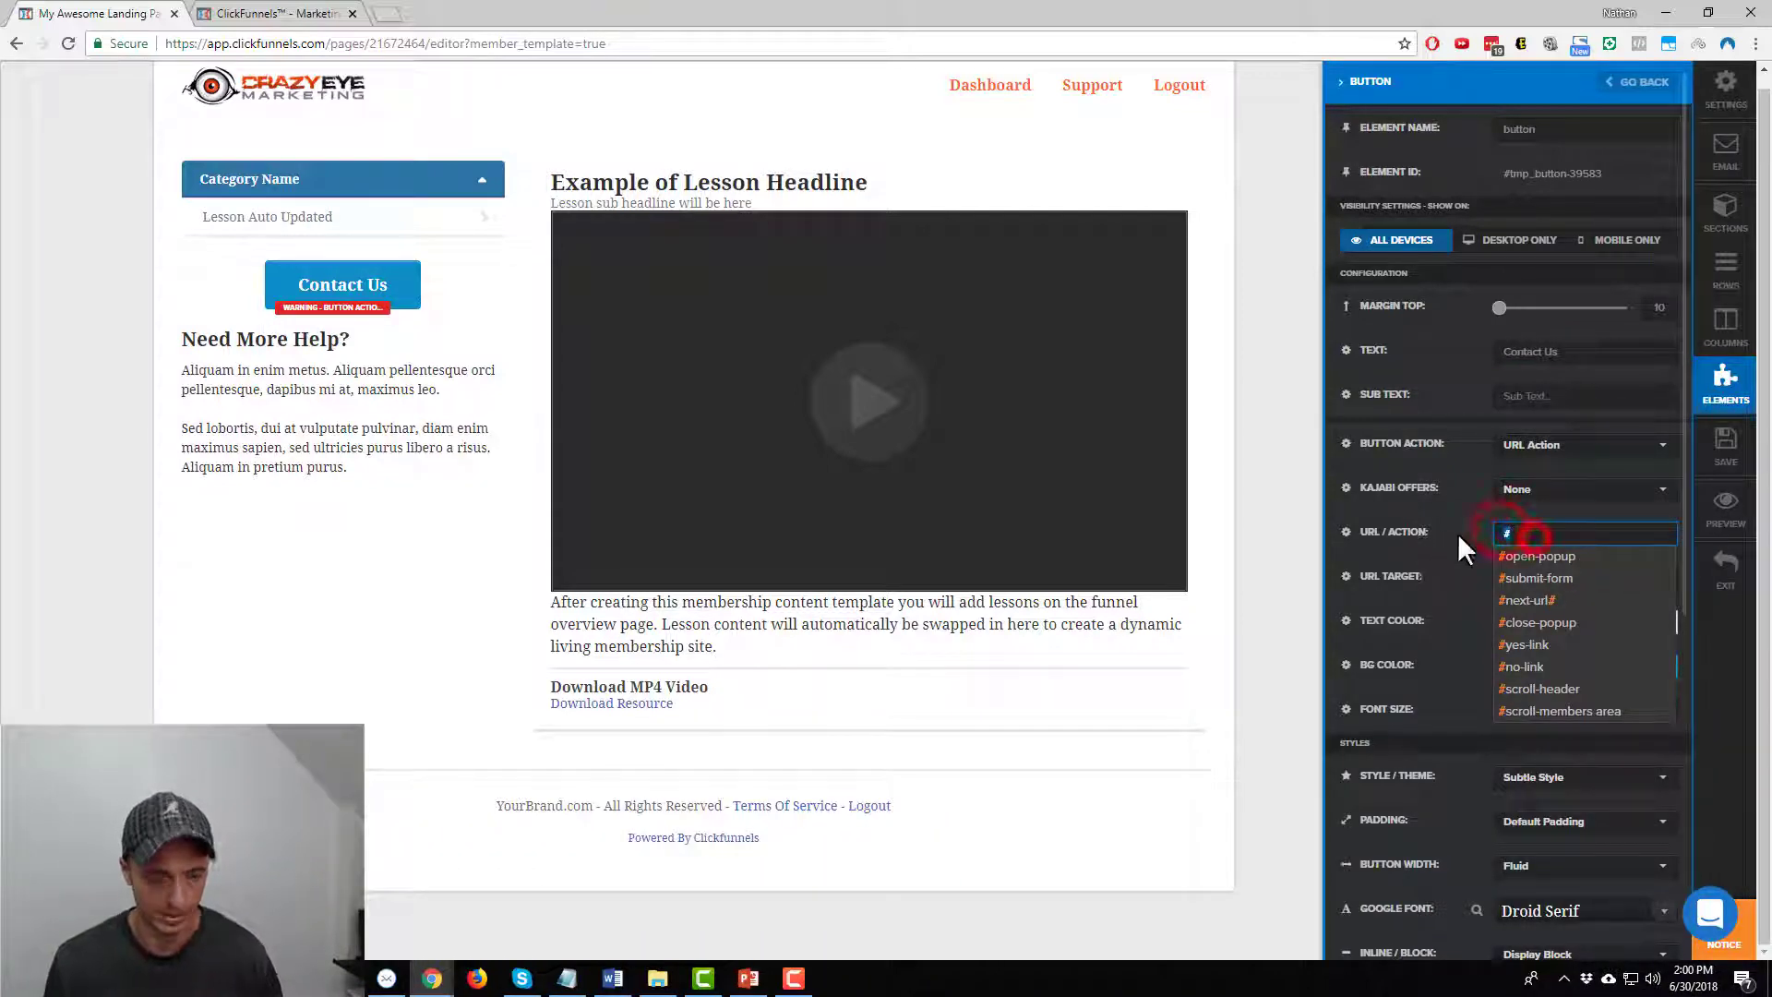
type("//w")
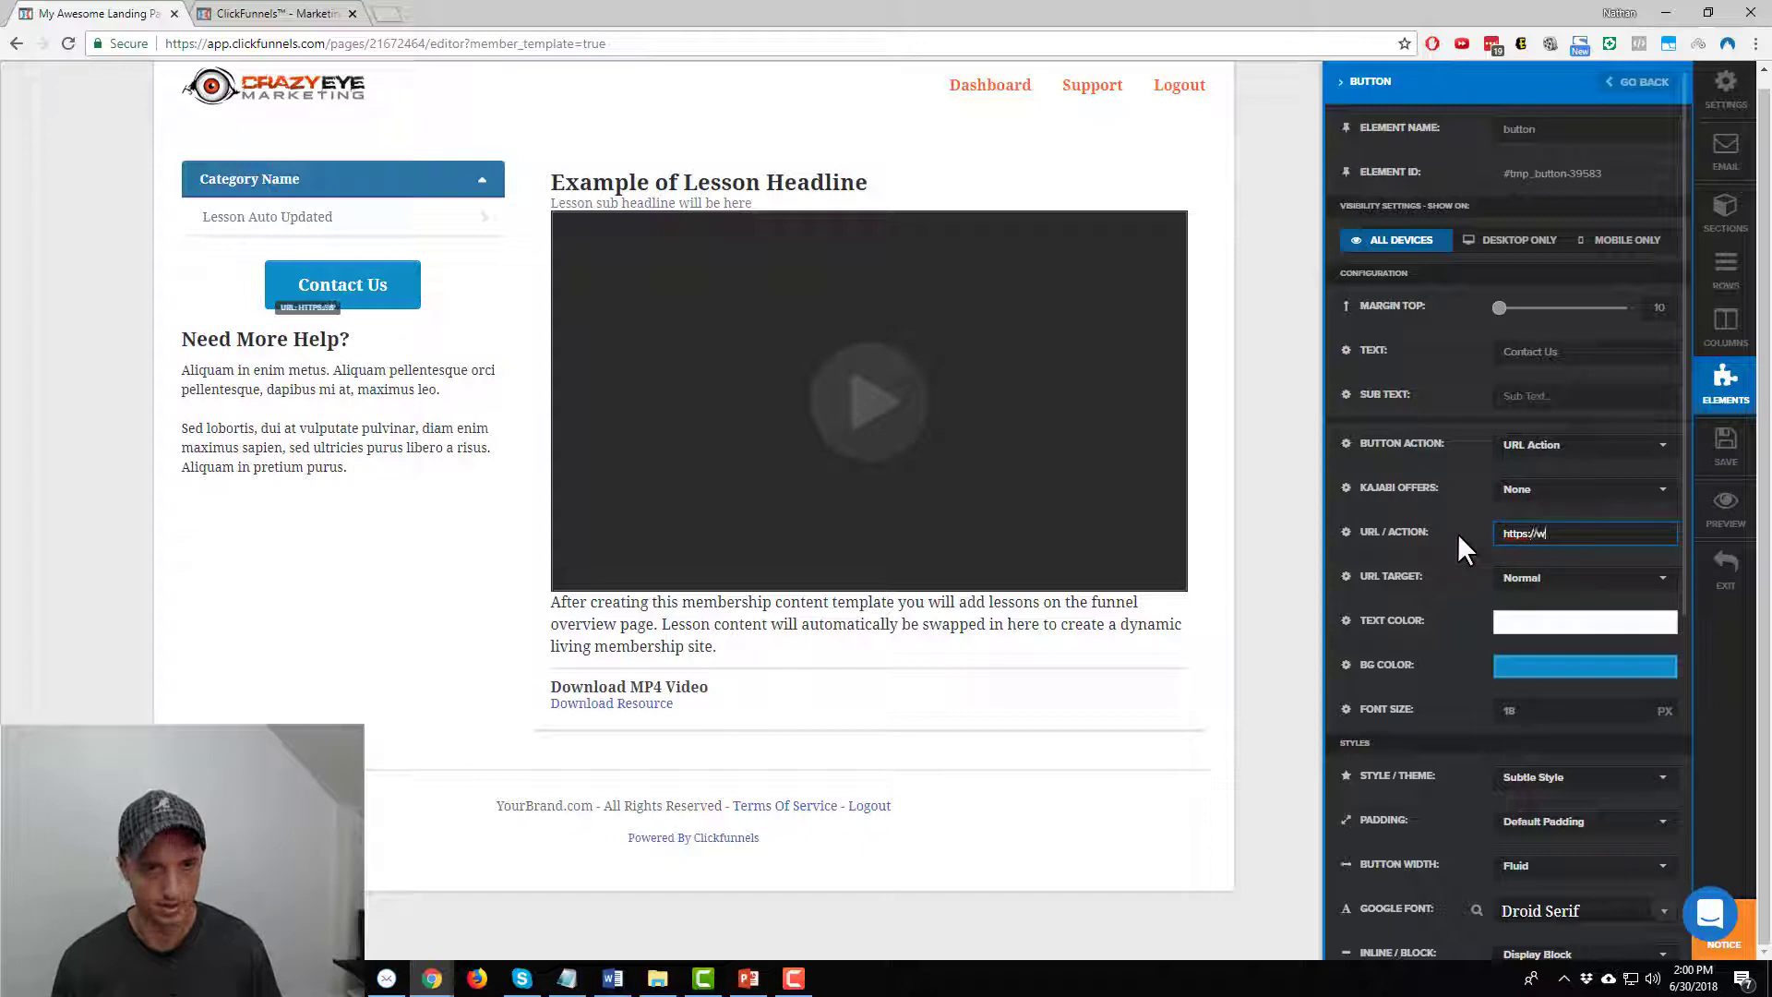
type("ww.crazyeyemarketign.com.co")
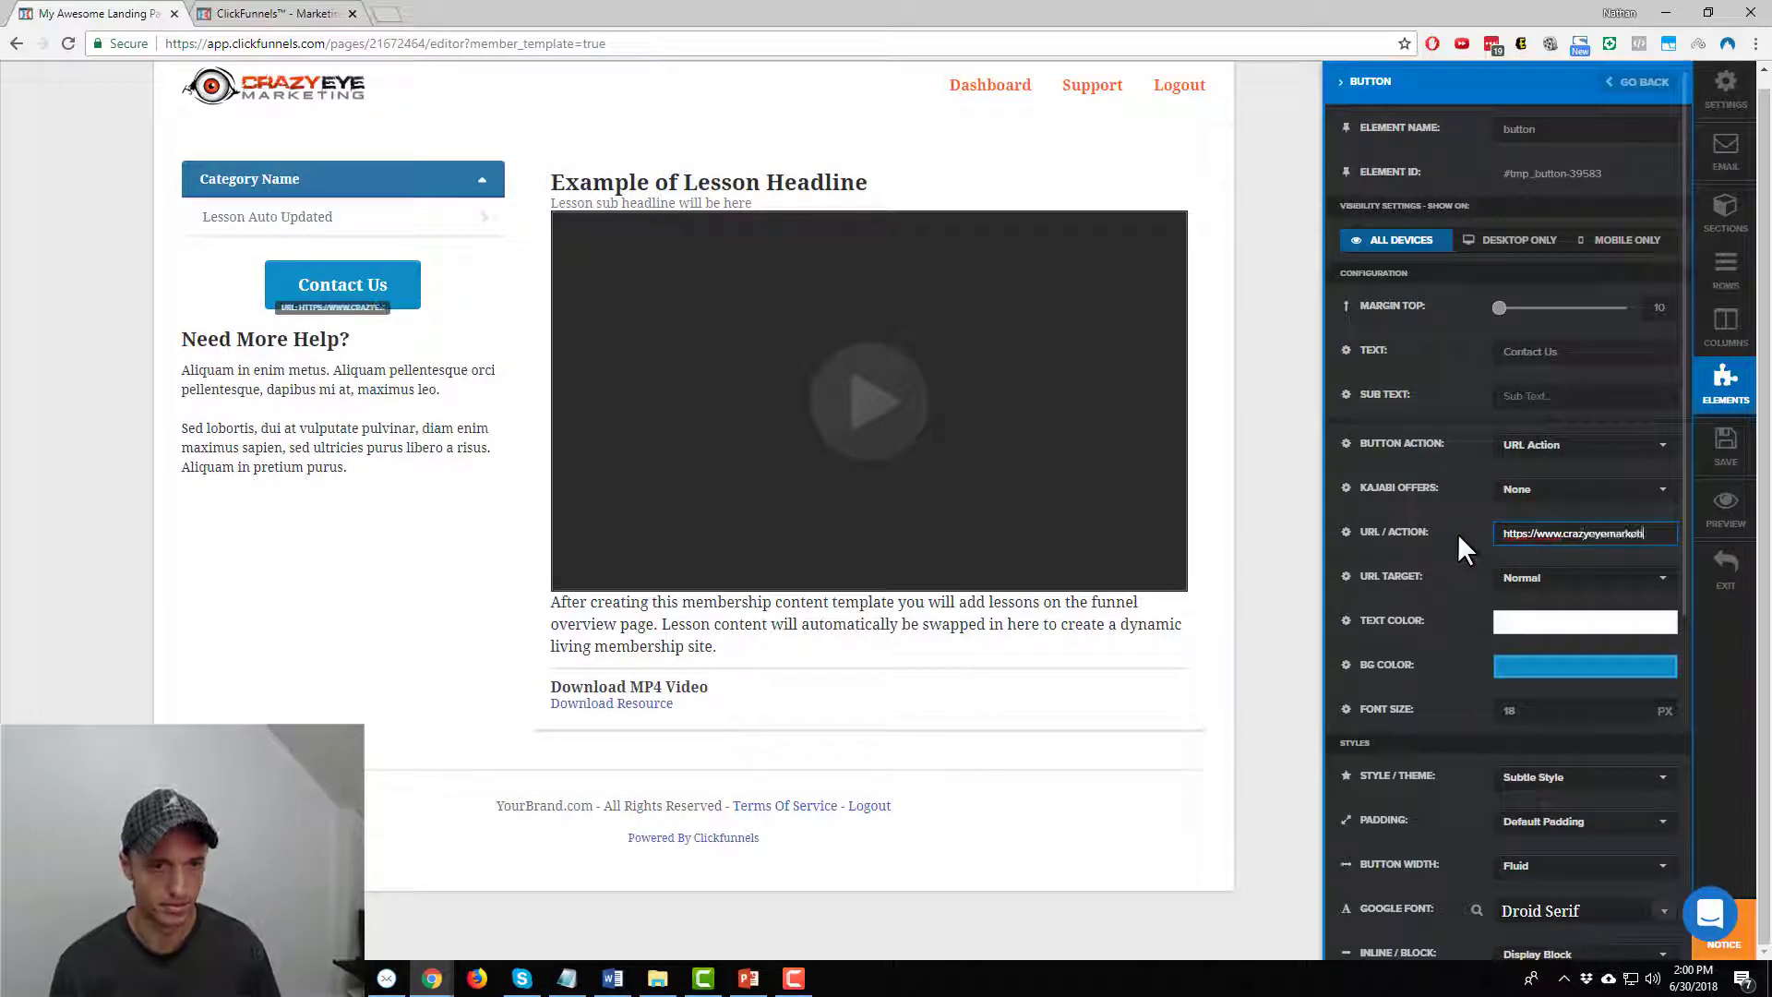
key("BackSpace")
key("BackSpace")
key("BackSpace")
type("/contact-us")
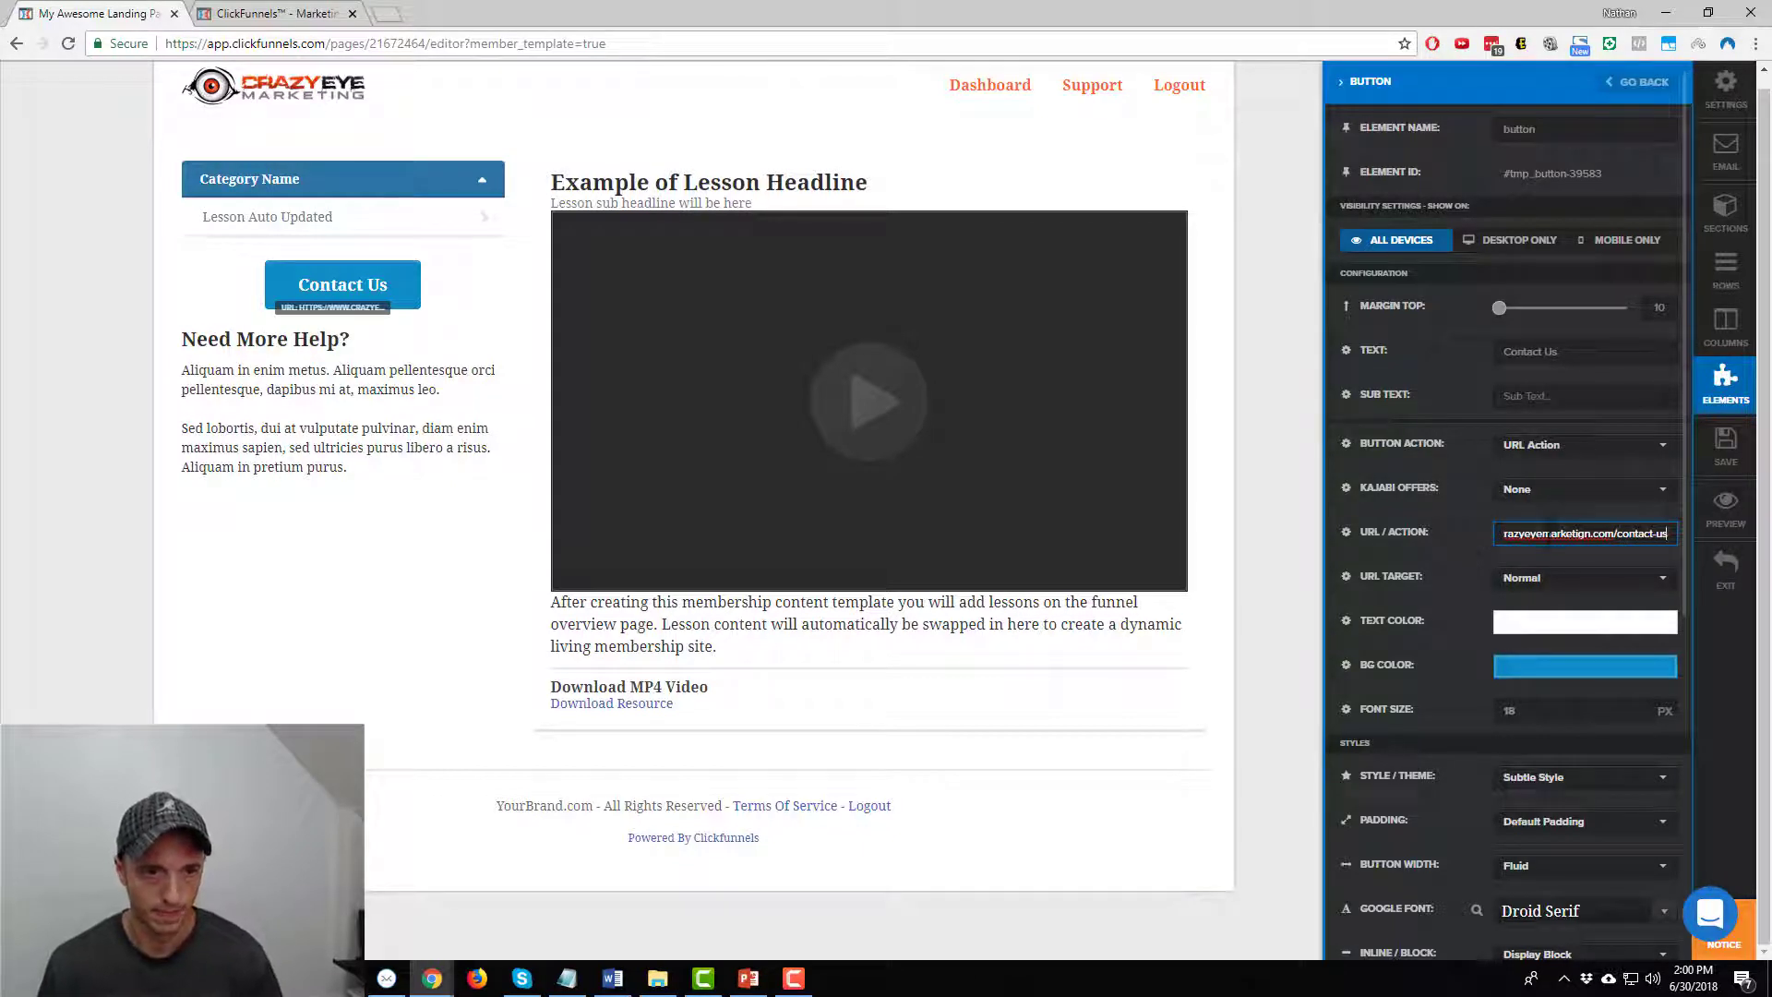
left_click(1606, 579)
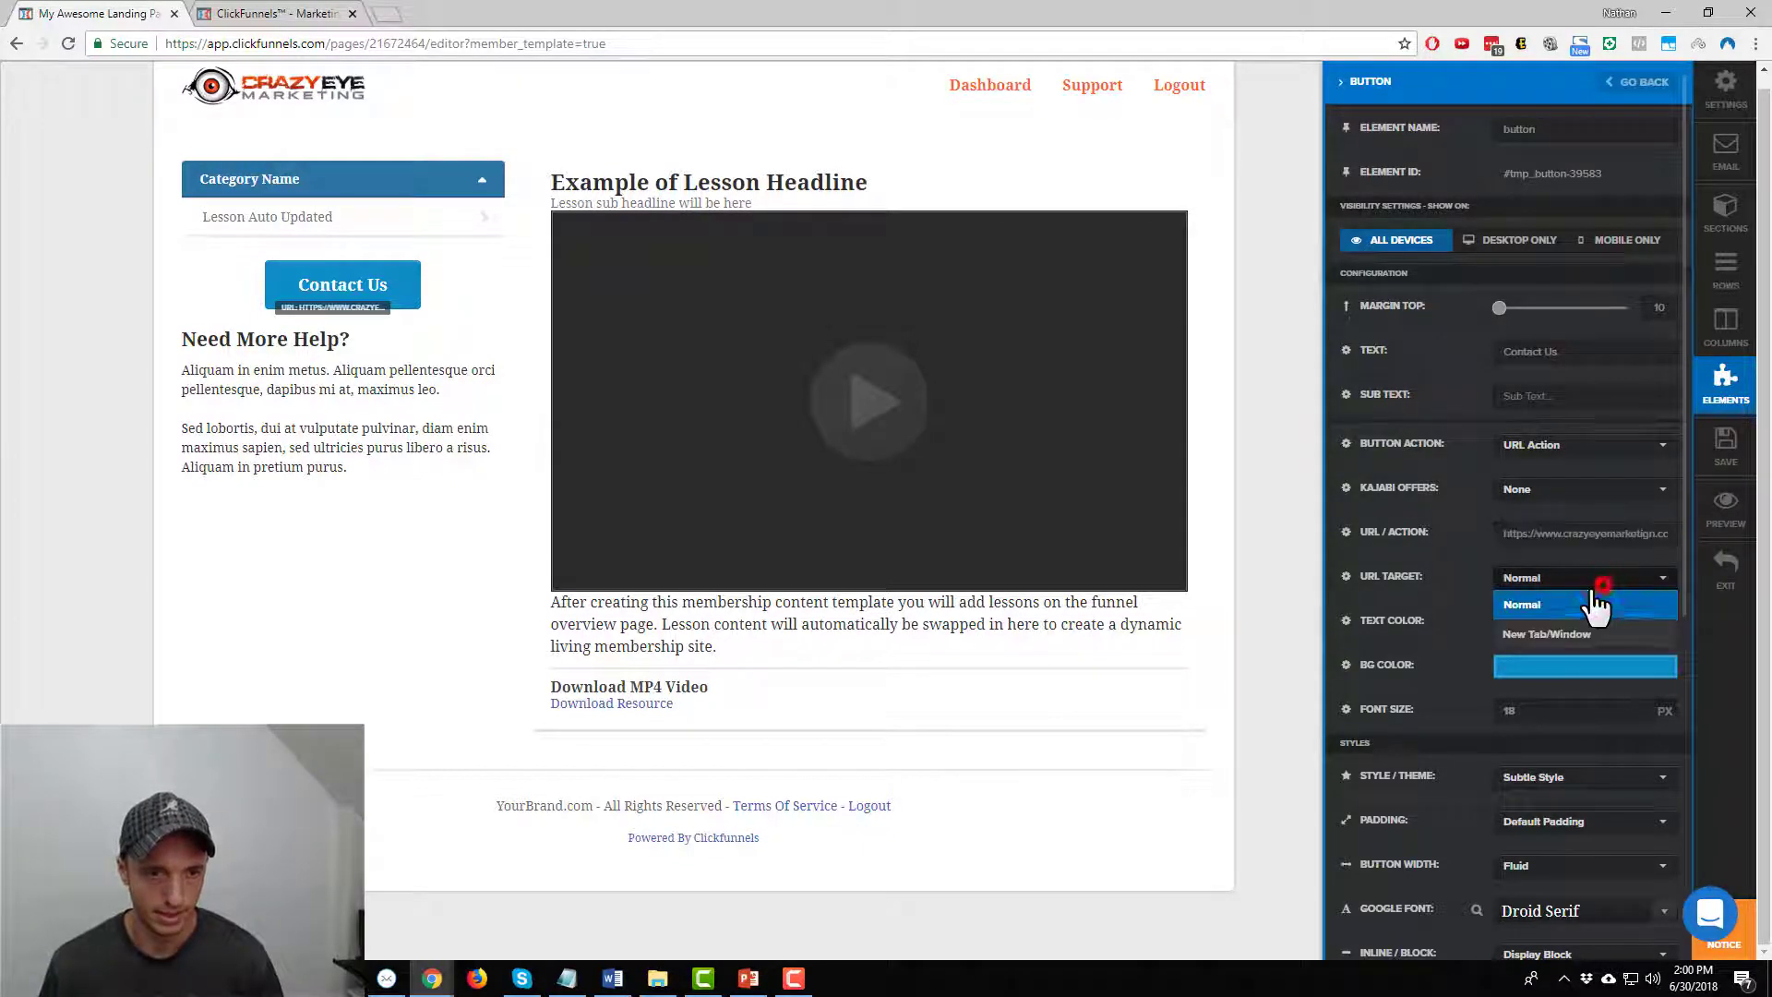
left_click(1606, 635)
Give the button an ff3c00 background and the Eater font
scroll(1490, 591, "down", 2)
scroll(1490, 589, "down", 2)
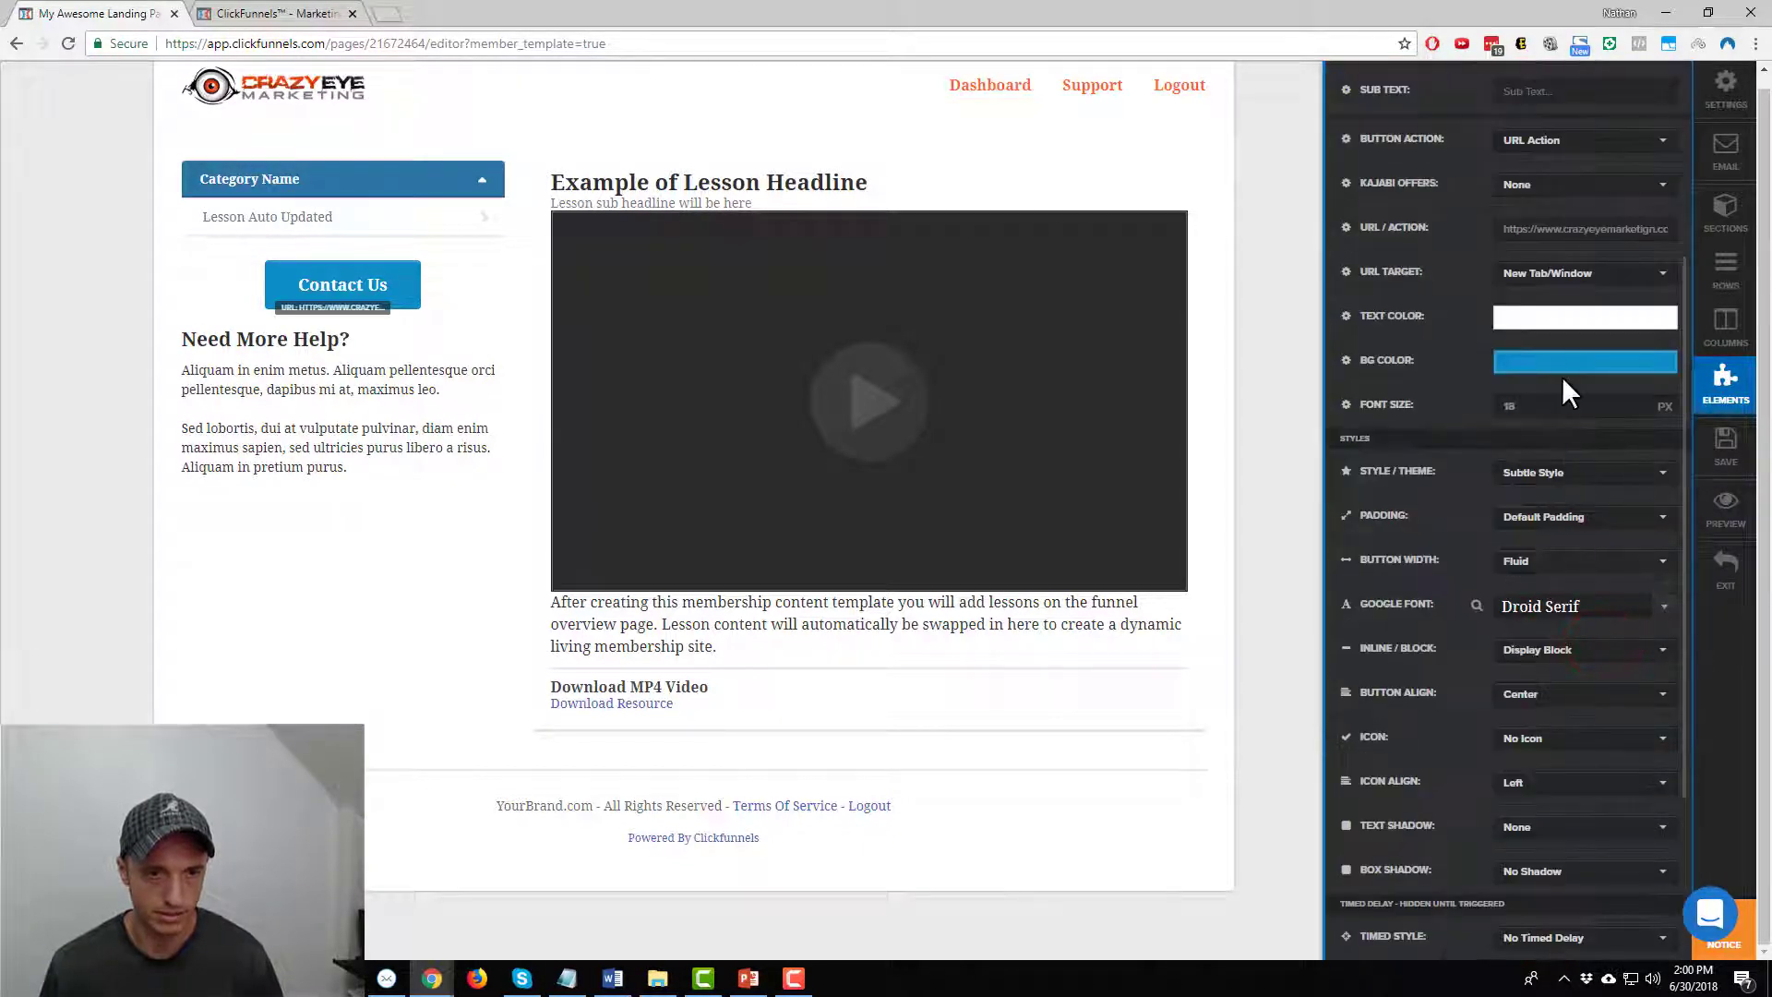
left_click(1562, 368)
left_click_drag(1525, 577, 1606, 575)
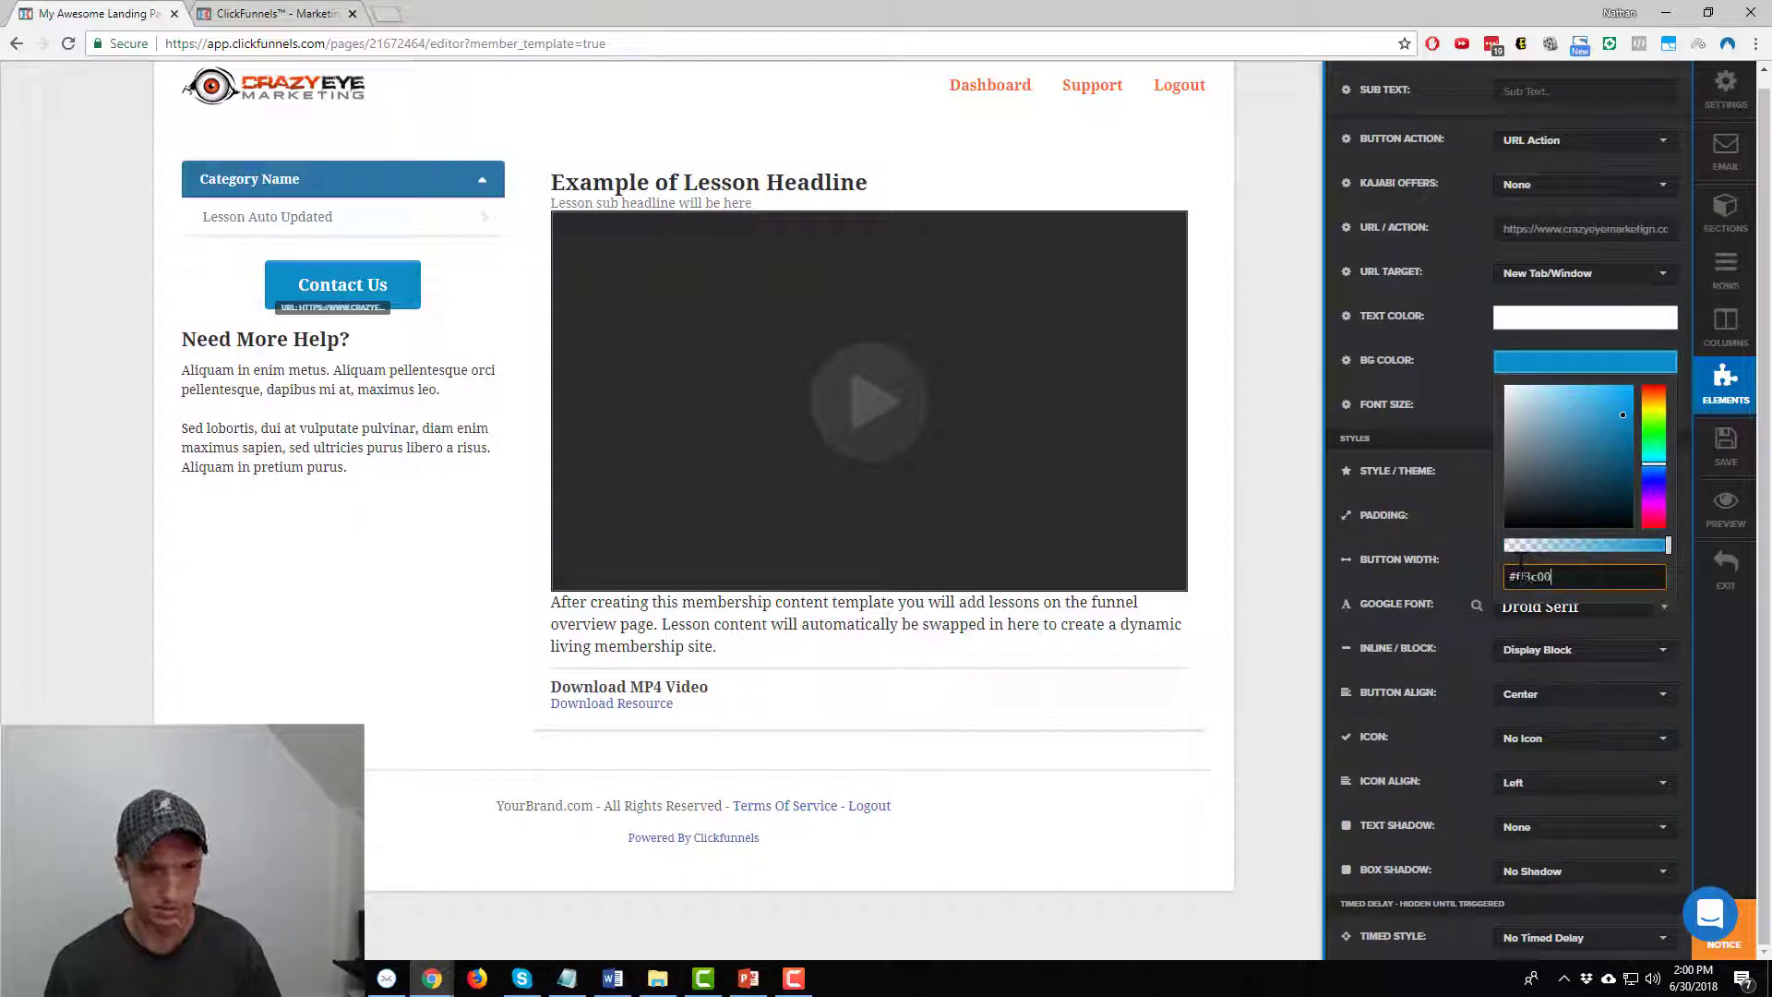
type("ff3c00")
left_click(1444, 572)
left_click(1571, 605)
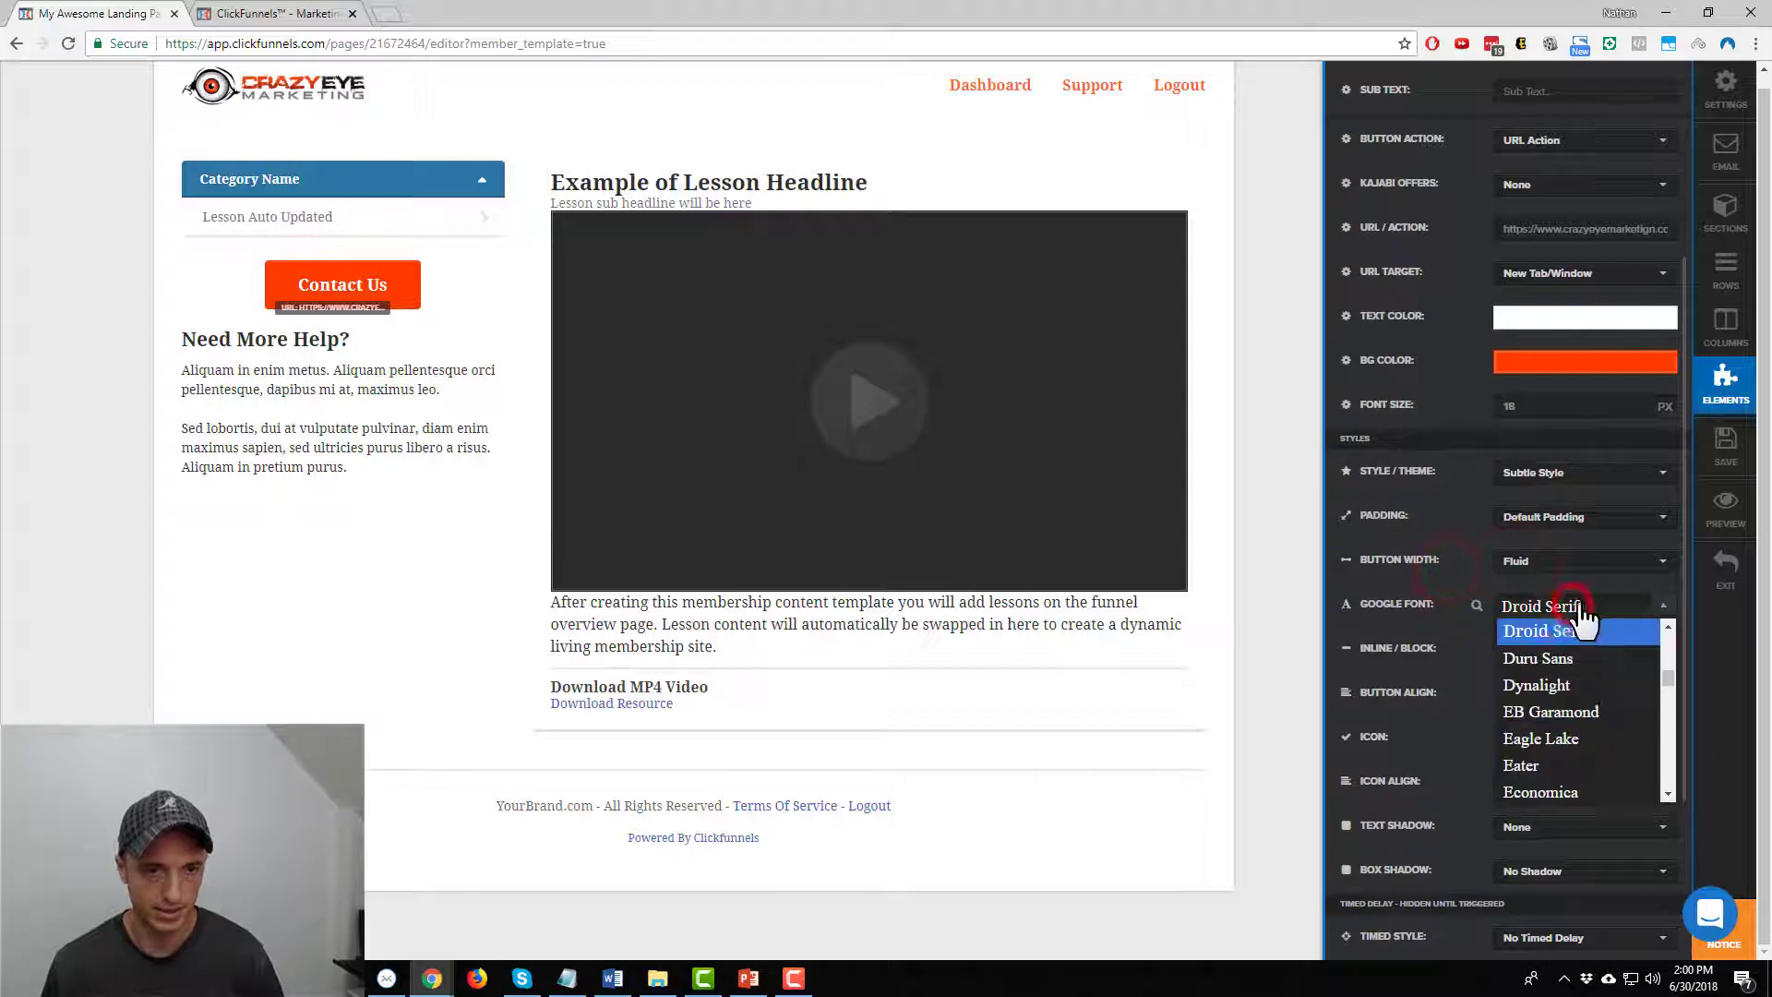
left_click(1550, 765)
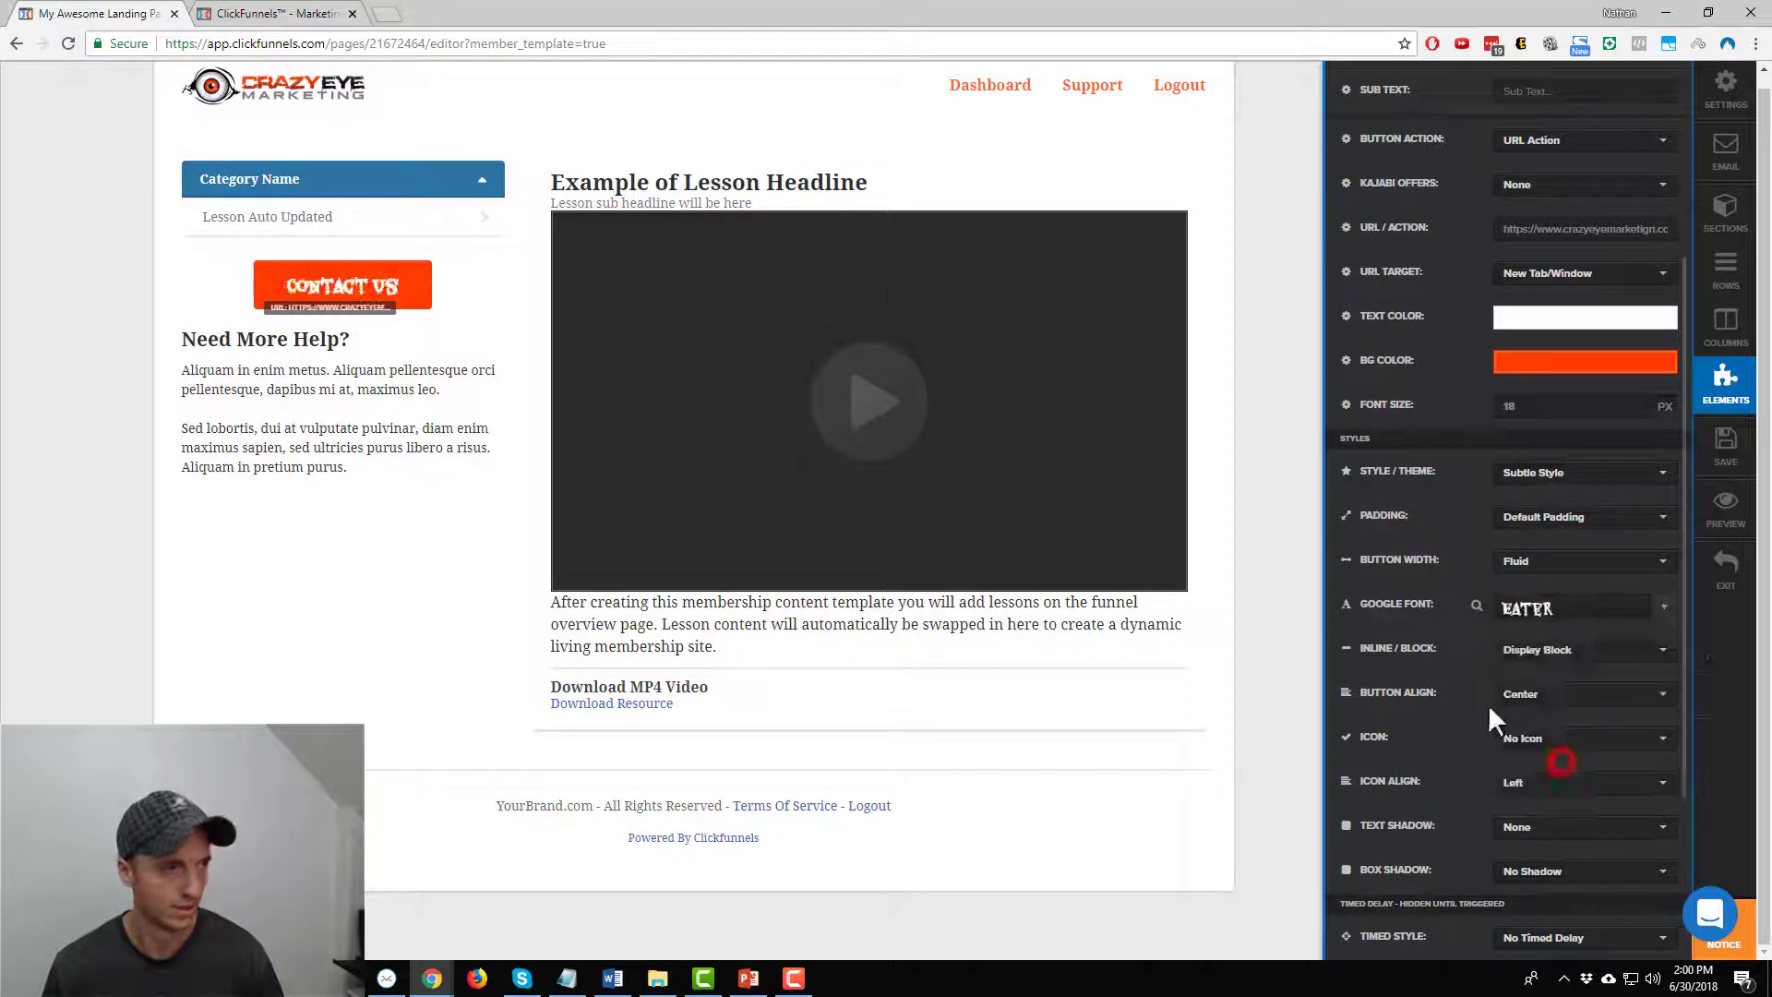
Set the Contact Us button to Fill Width and enlarge its text to about 28 px
scroll(1569, 693, "down", 2)
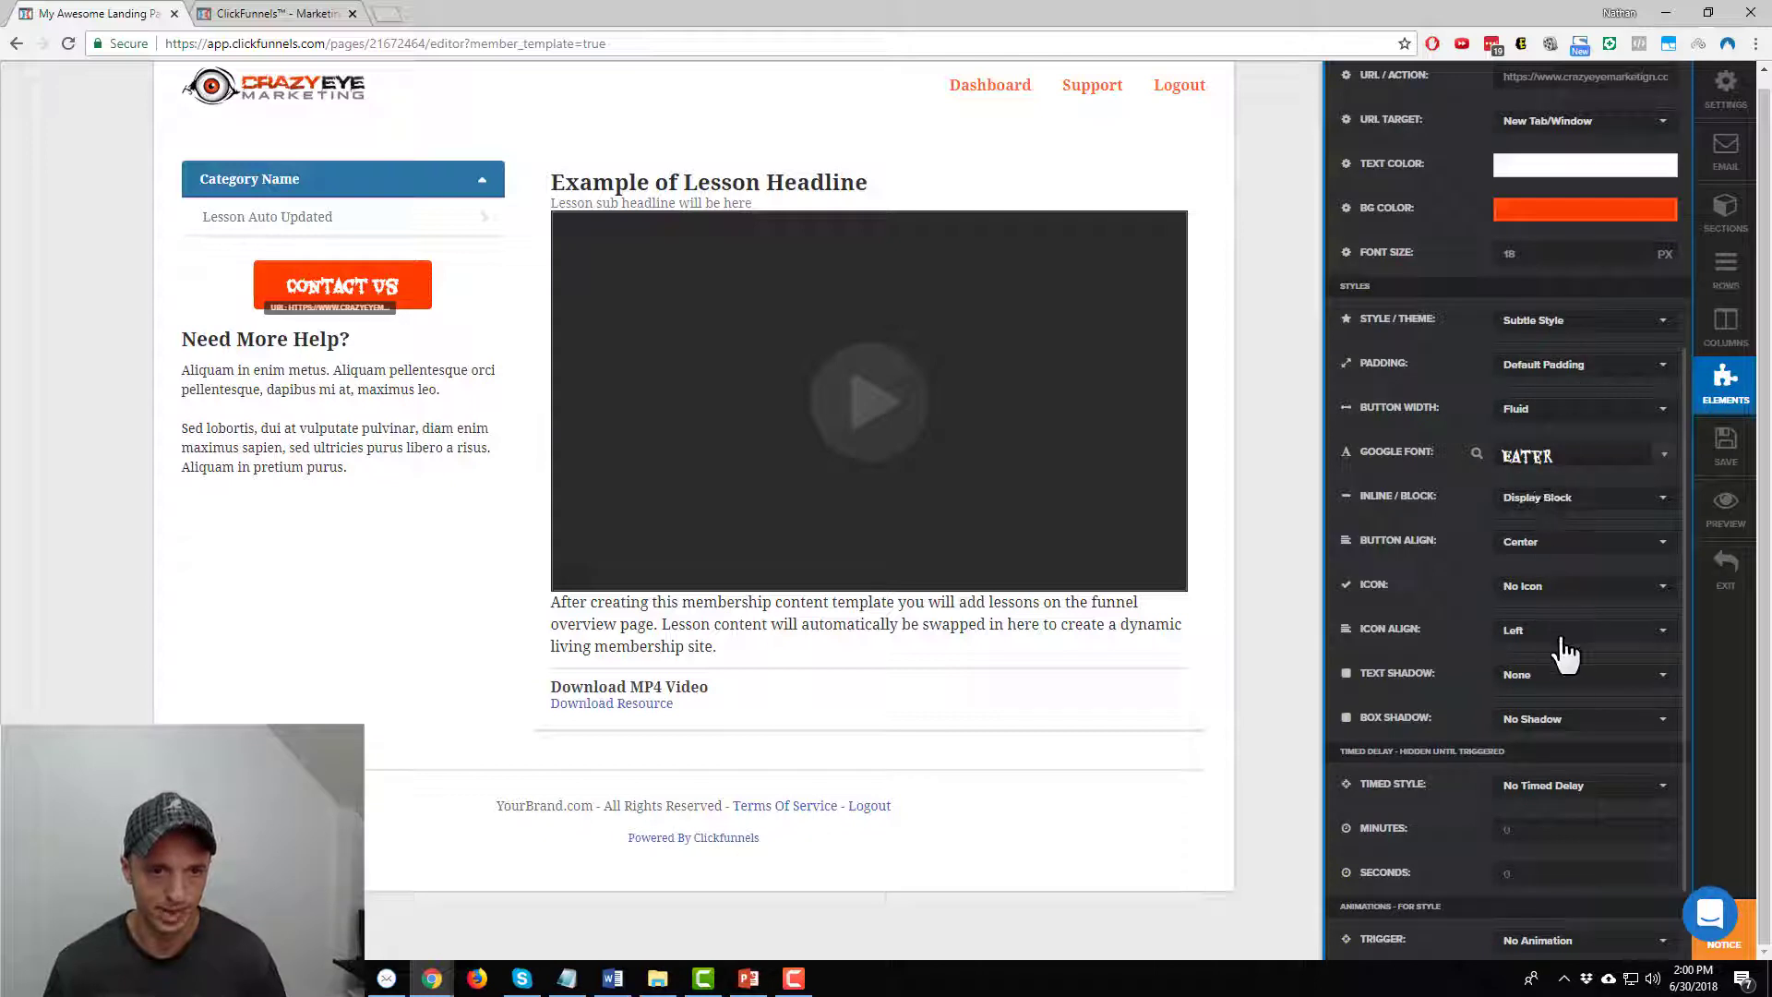
scroll(1477, 655, "up", 1)
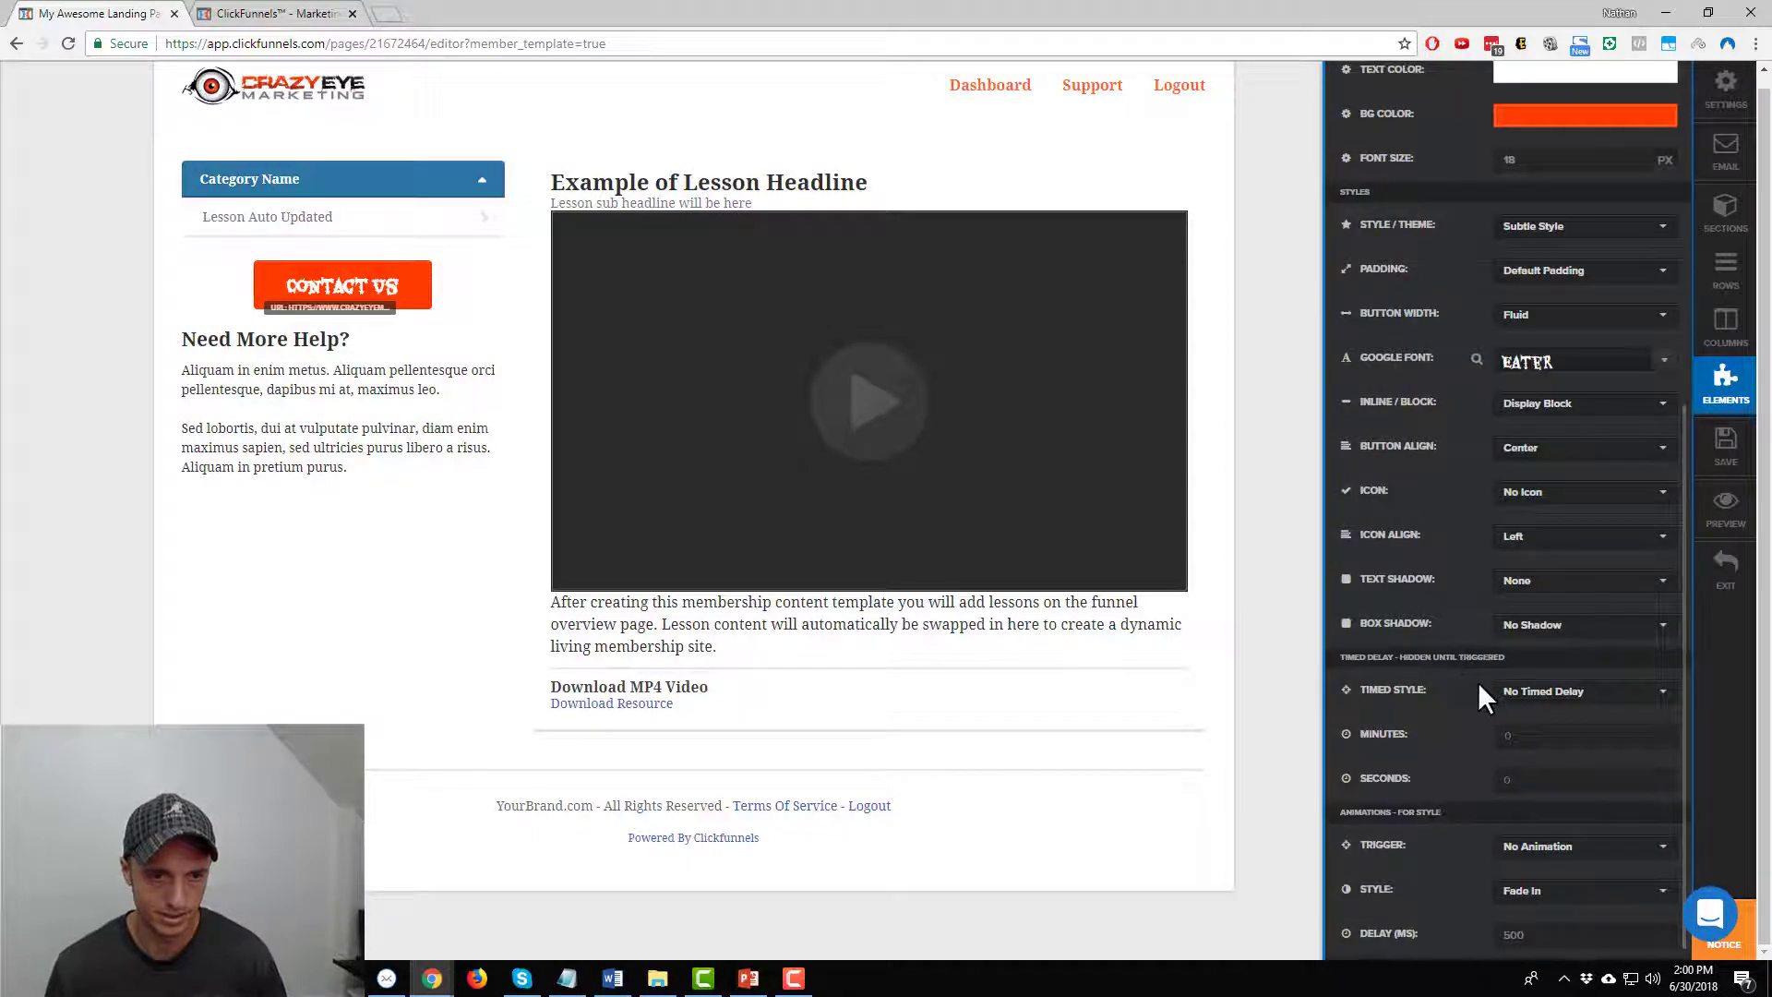
scroll(1538, 426, "down", 3)
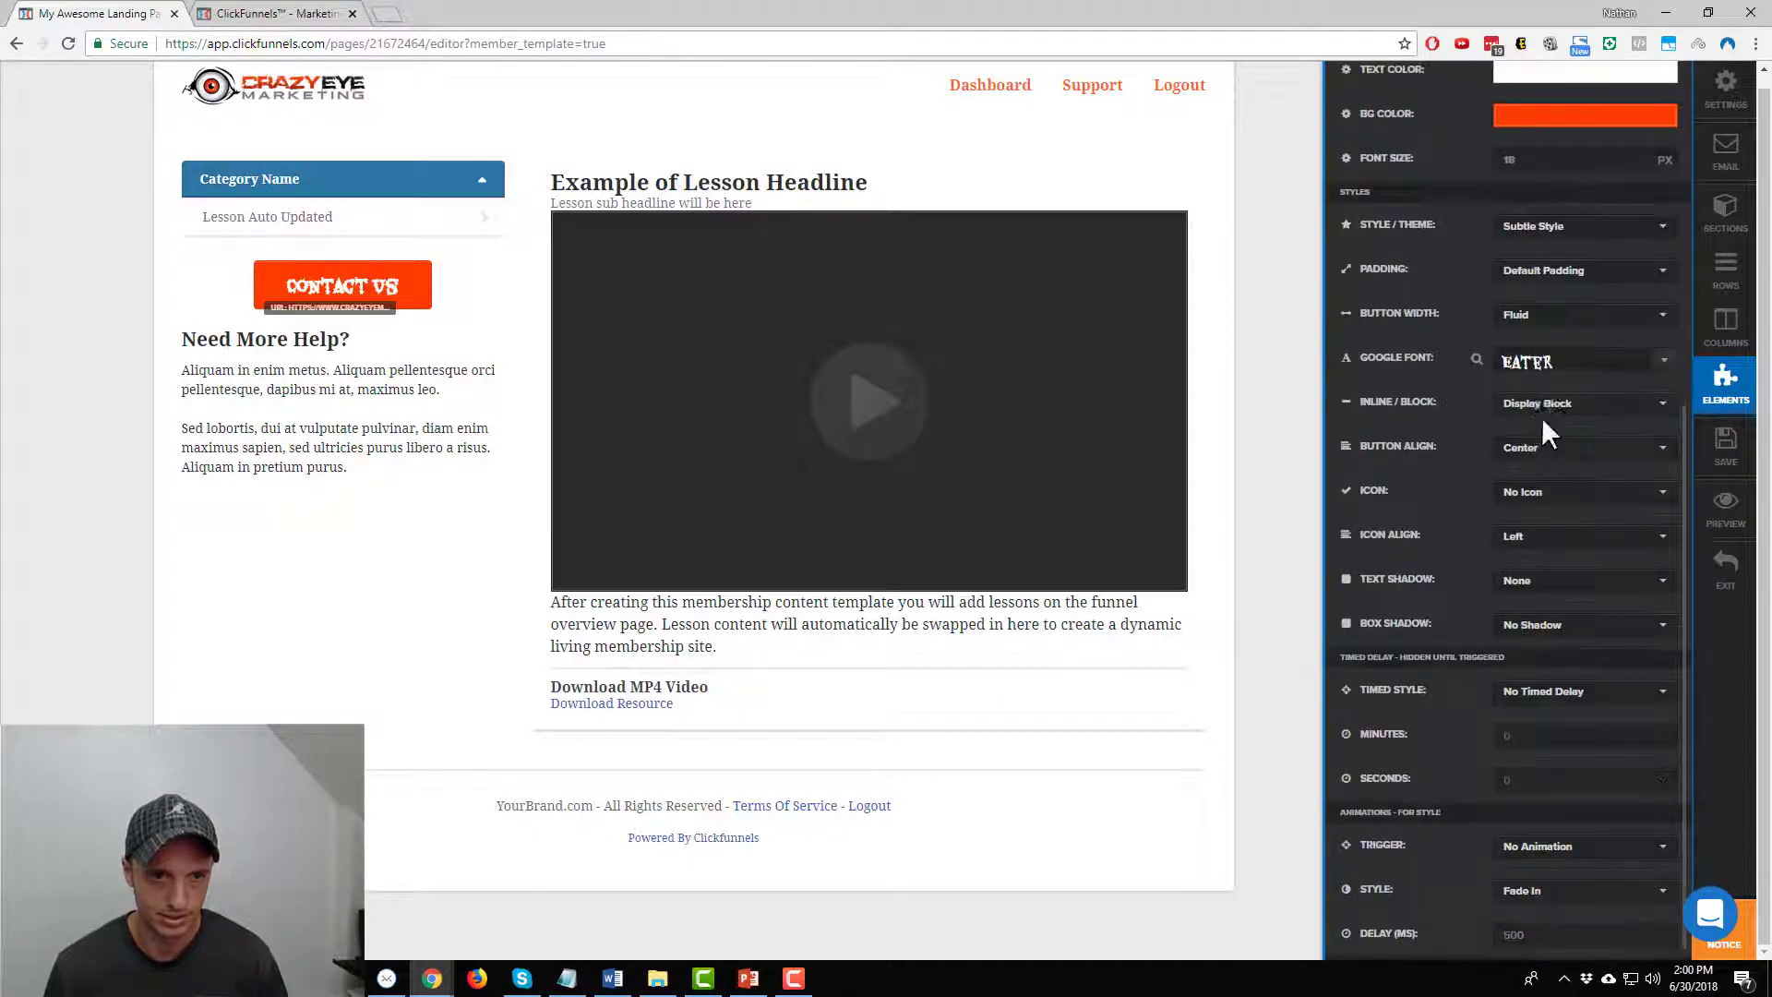
left_click(1553, 323)
left_click(1535, 369)
left_click(1089, 467)
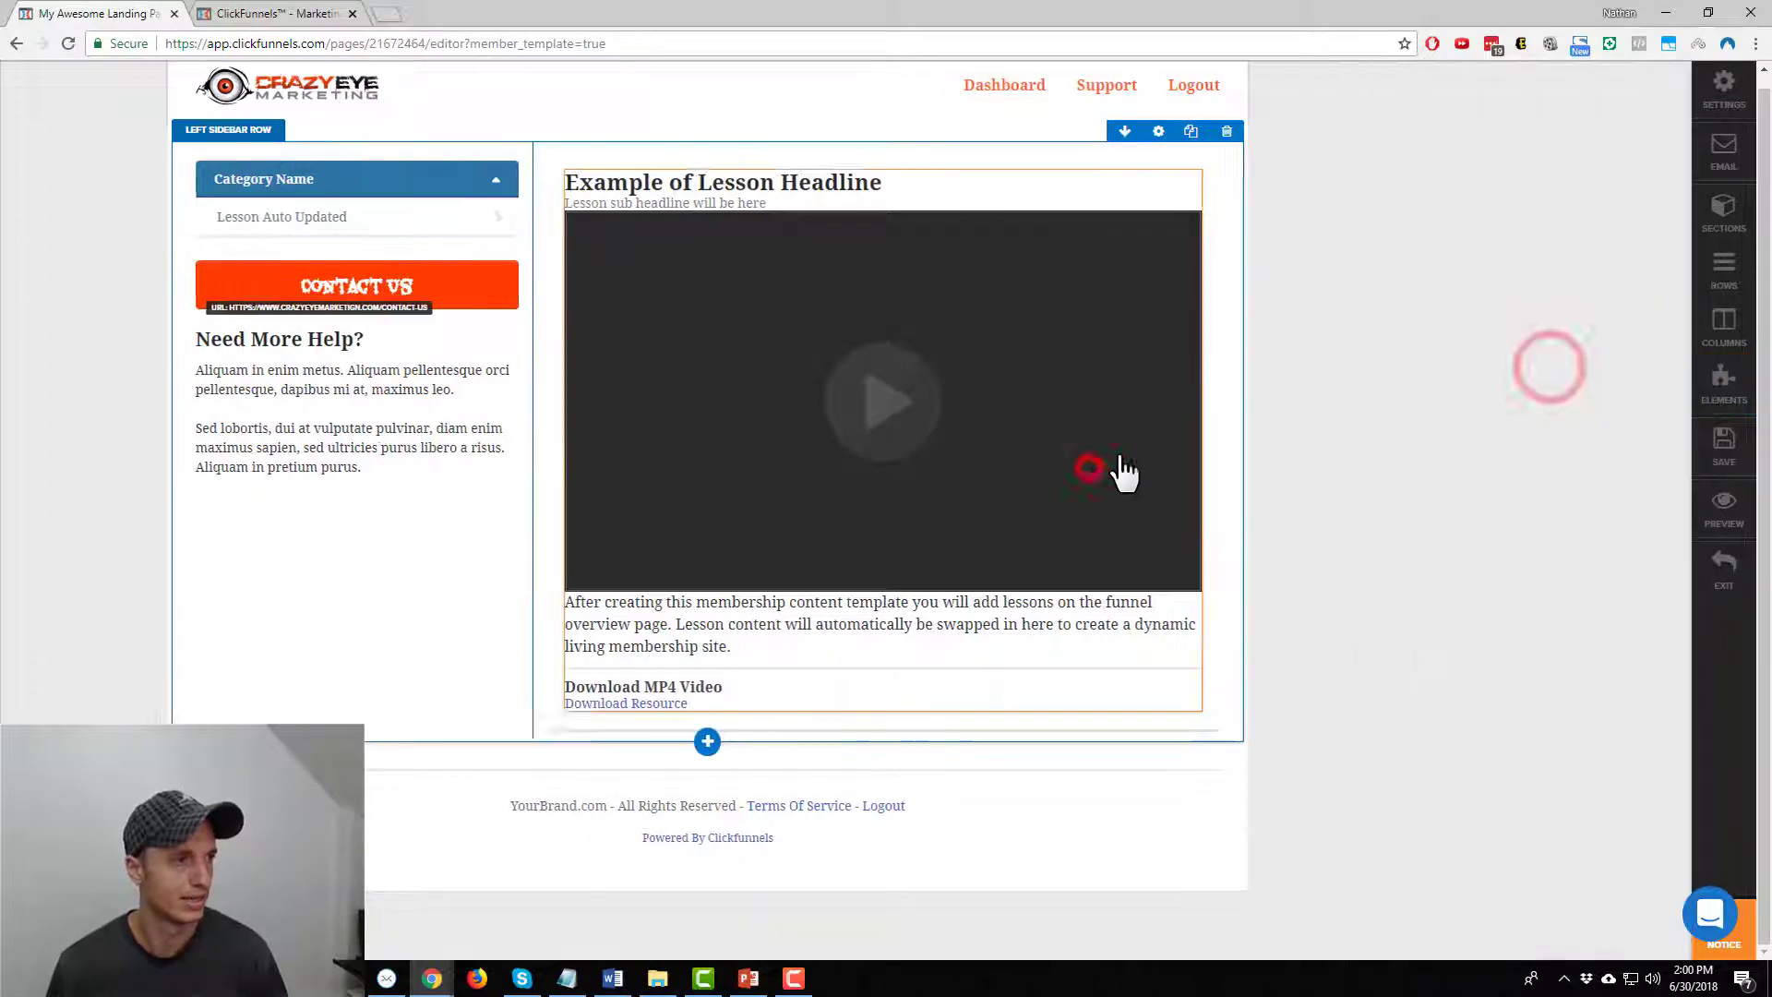
left_click(582, 249)
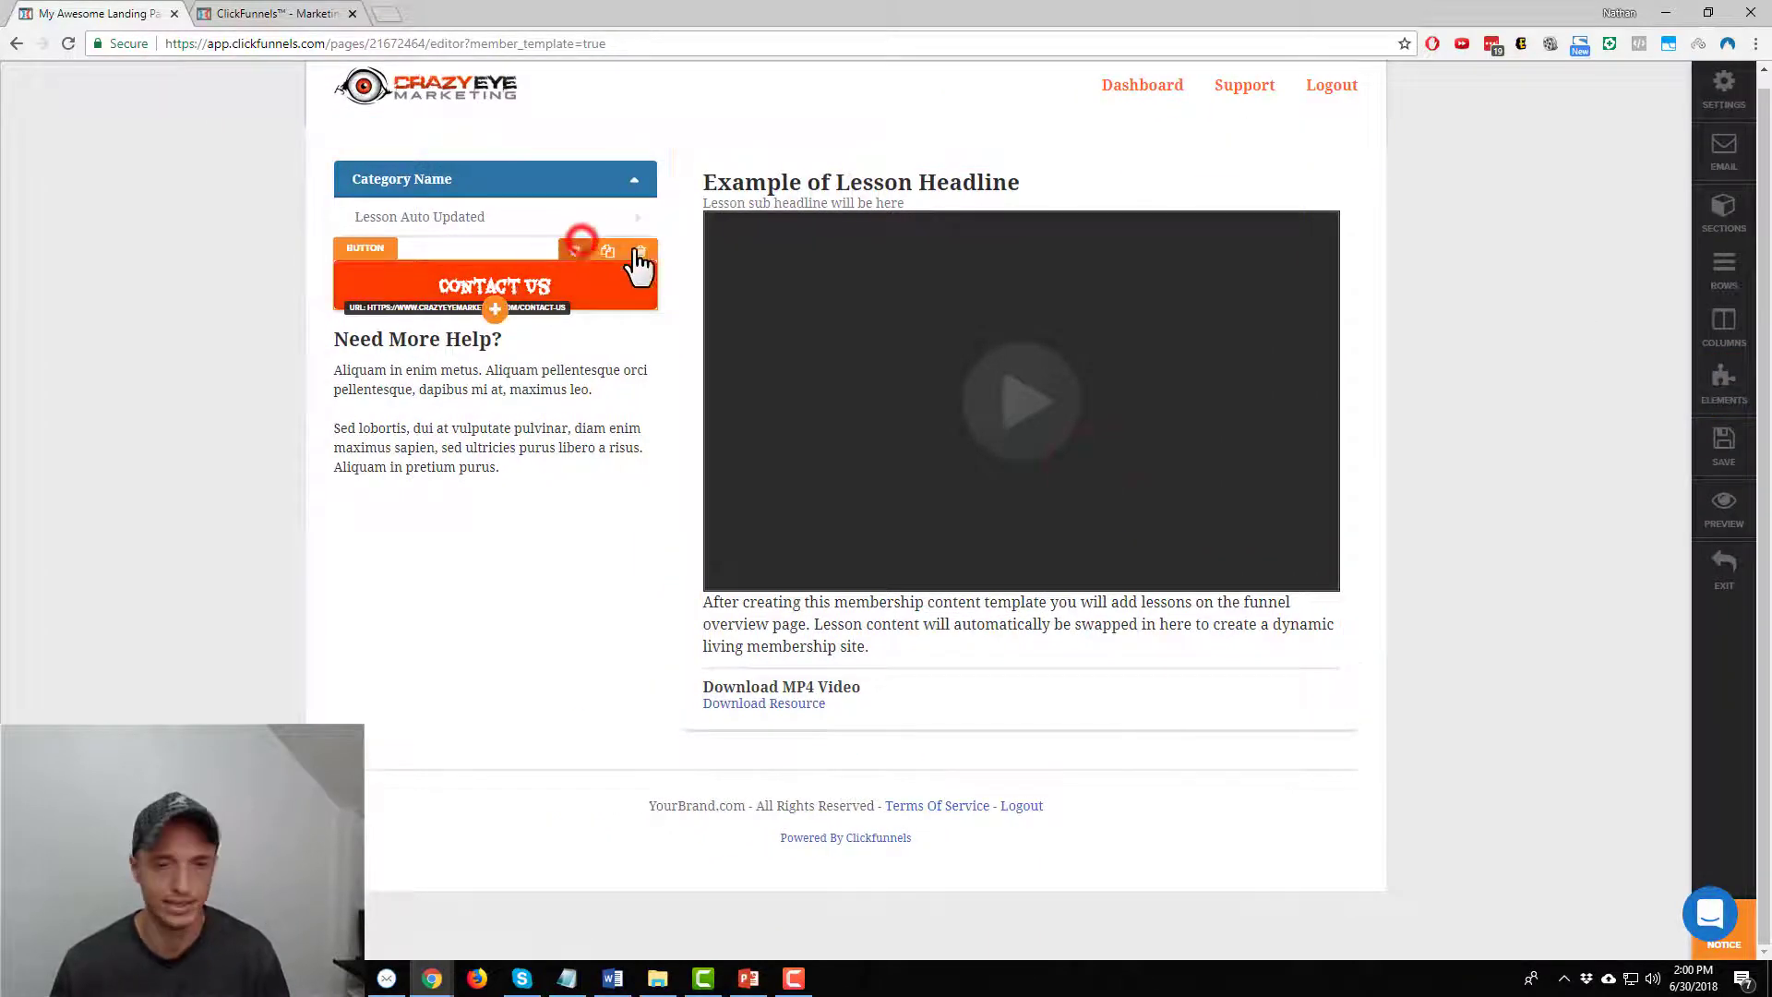
left_click(1632, 710)
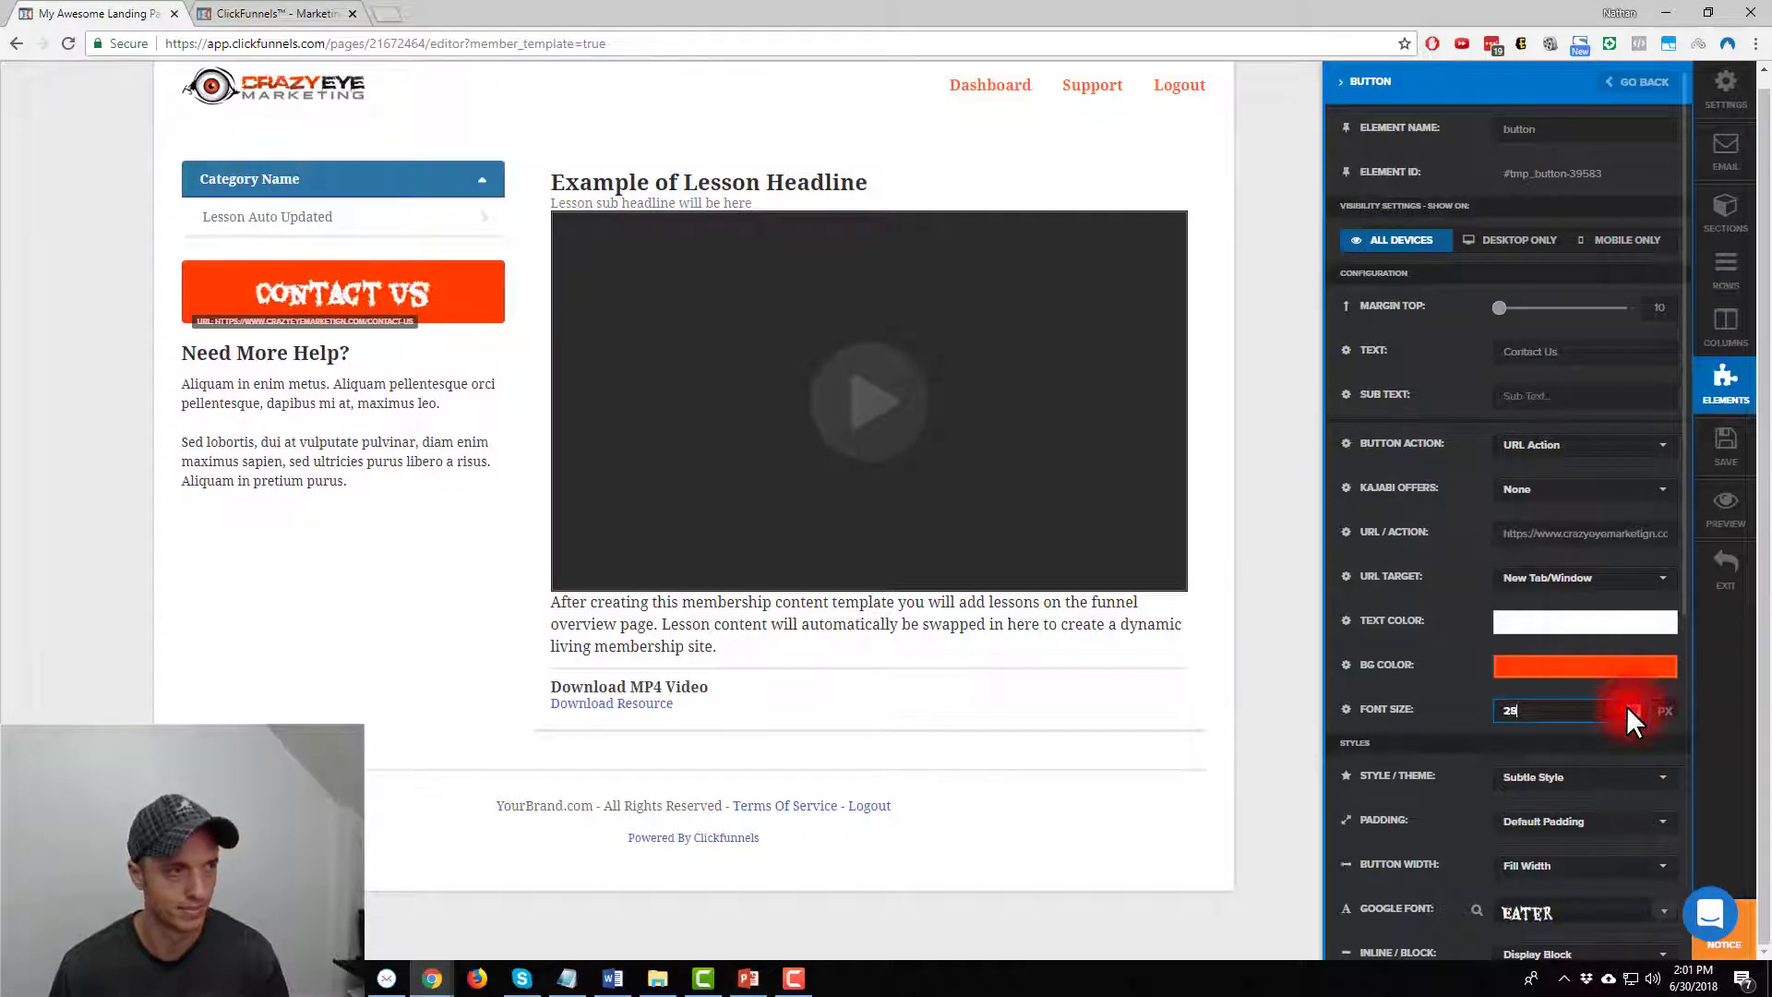
left_click(1134, 643)
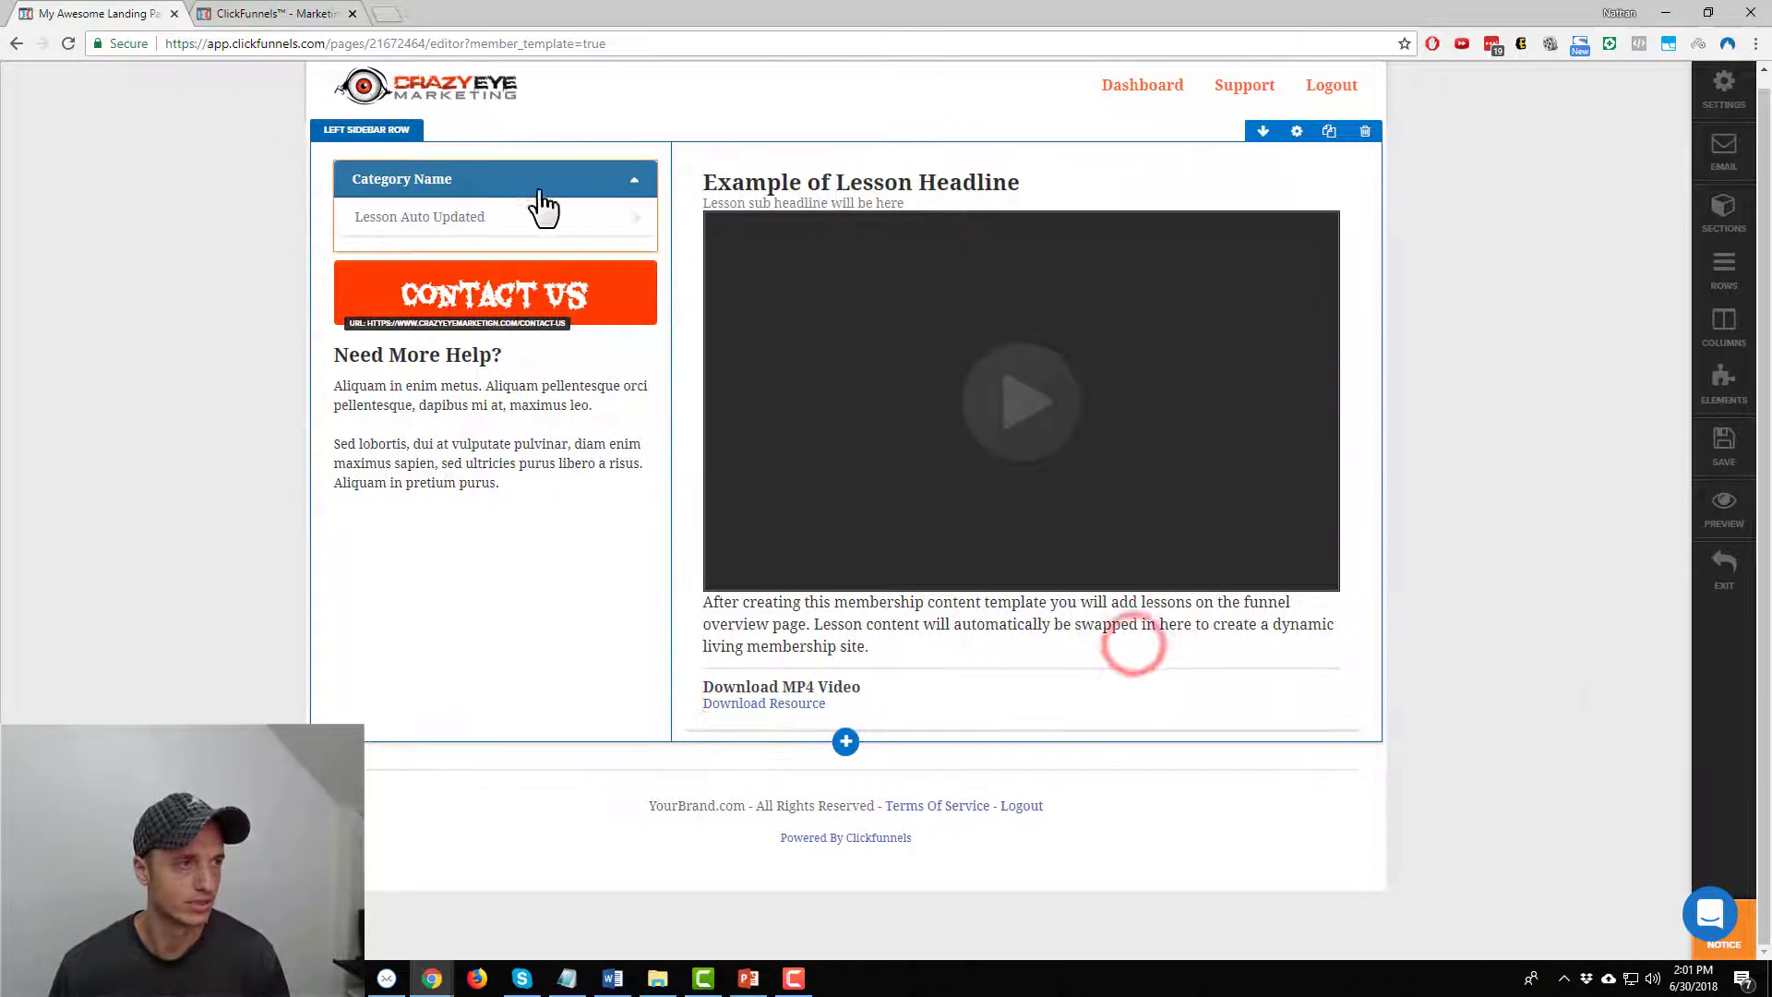
left_click(572, 148)
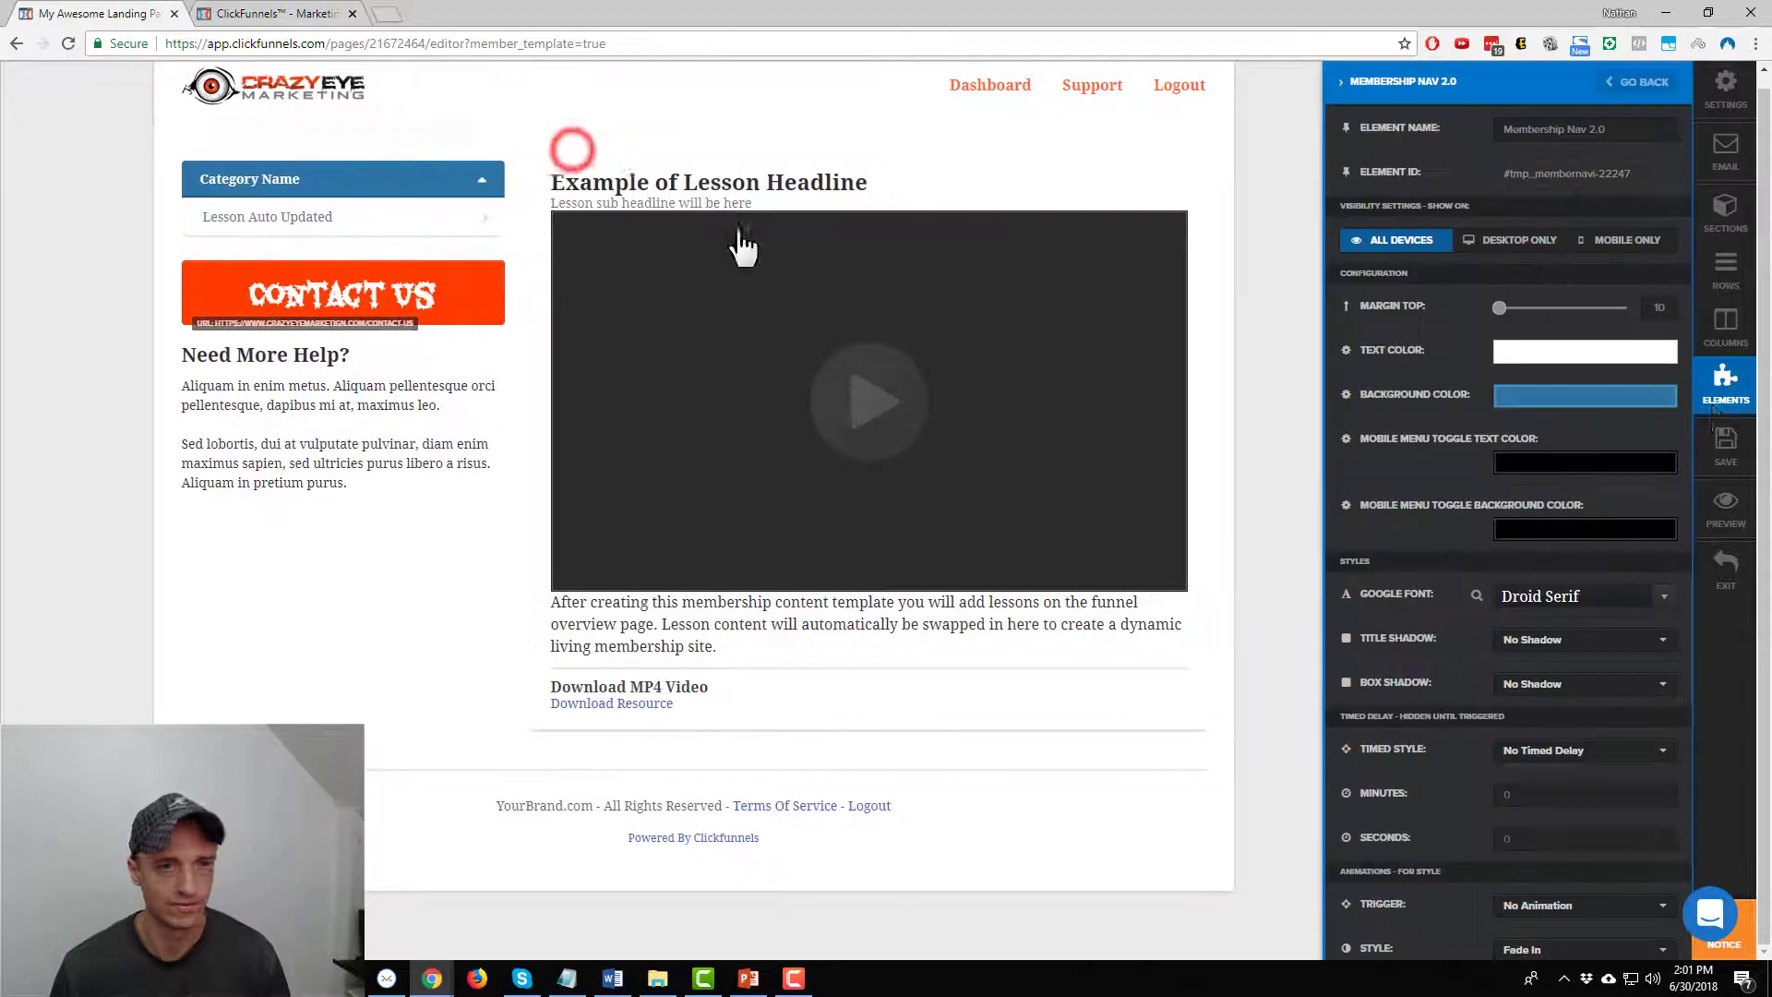
Replace the category menu's blue background hex with ff3c00
left_click(1597, 392)
double_click(1522, 611)
type("ff3c00")
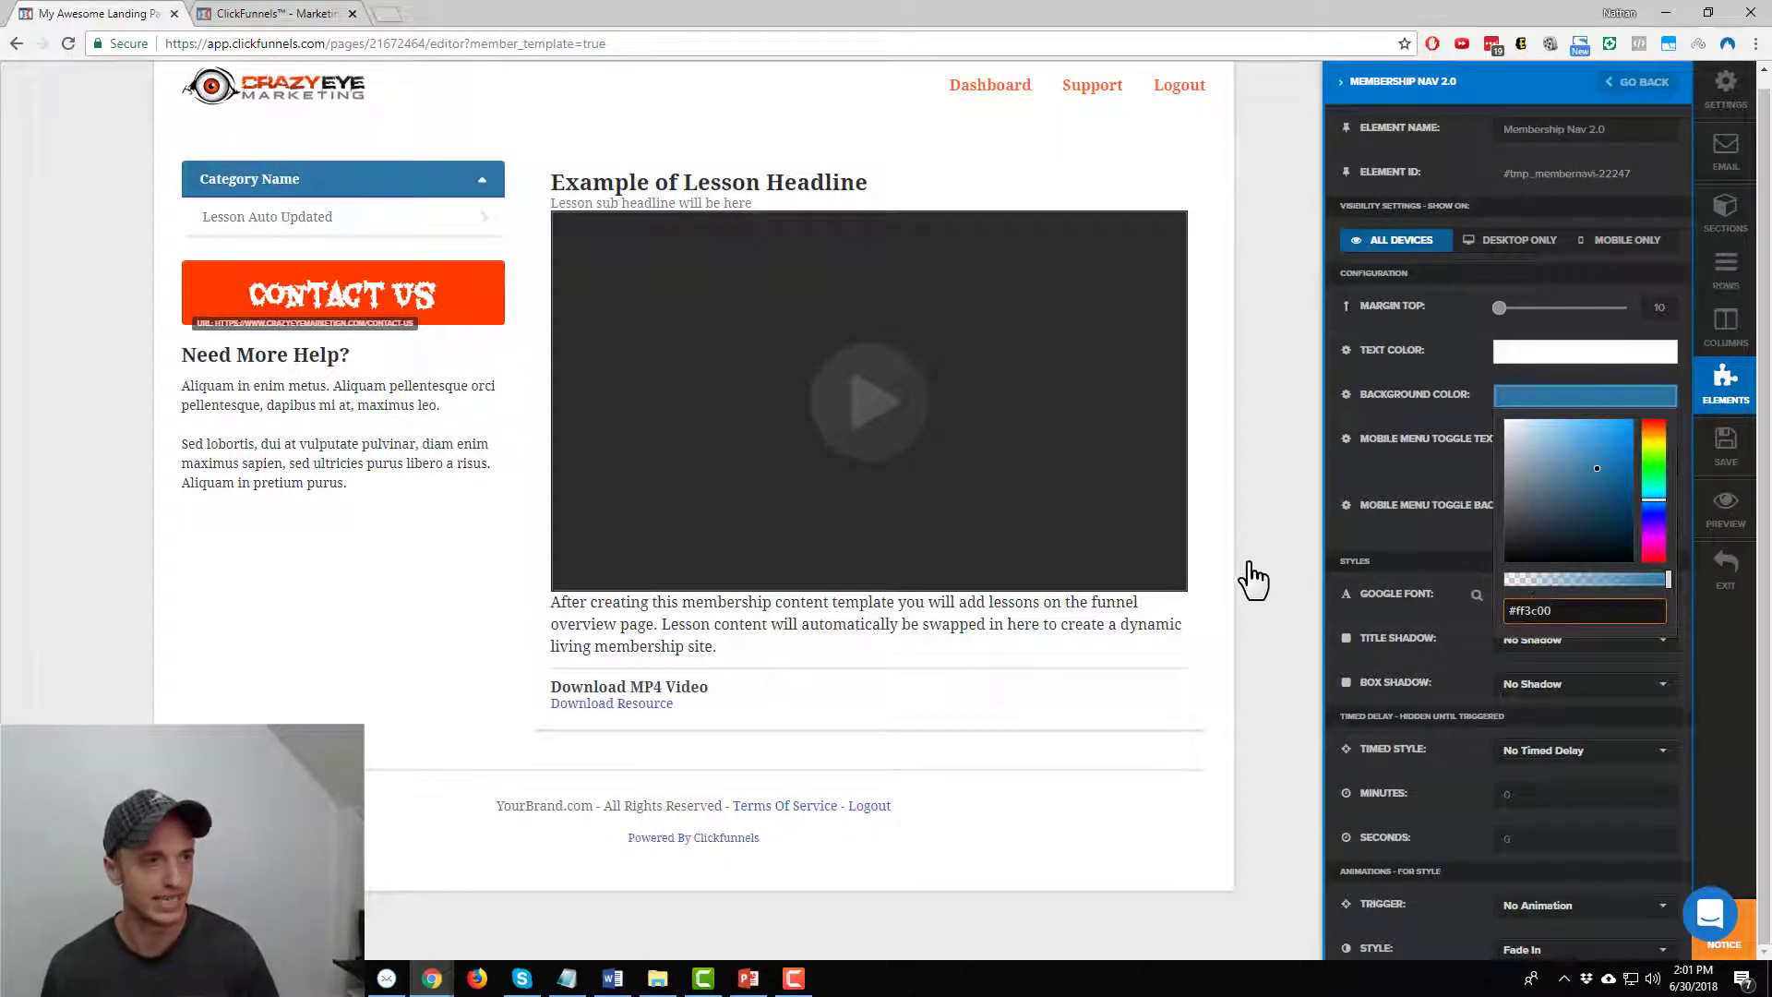
left_click(1244, 560)
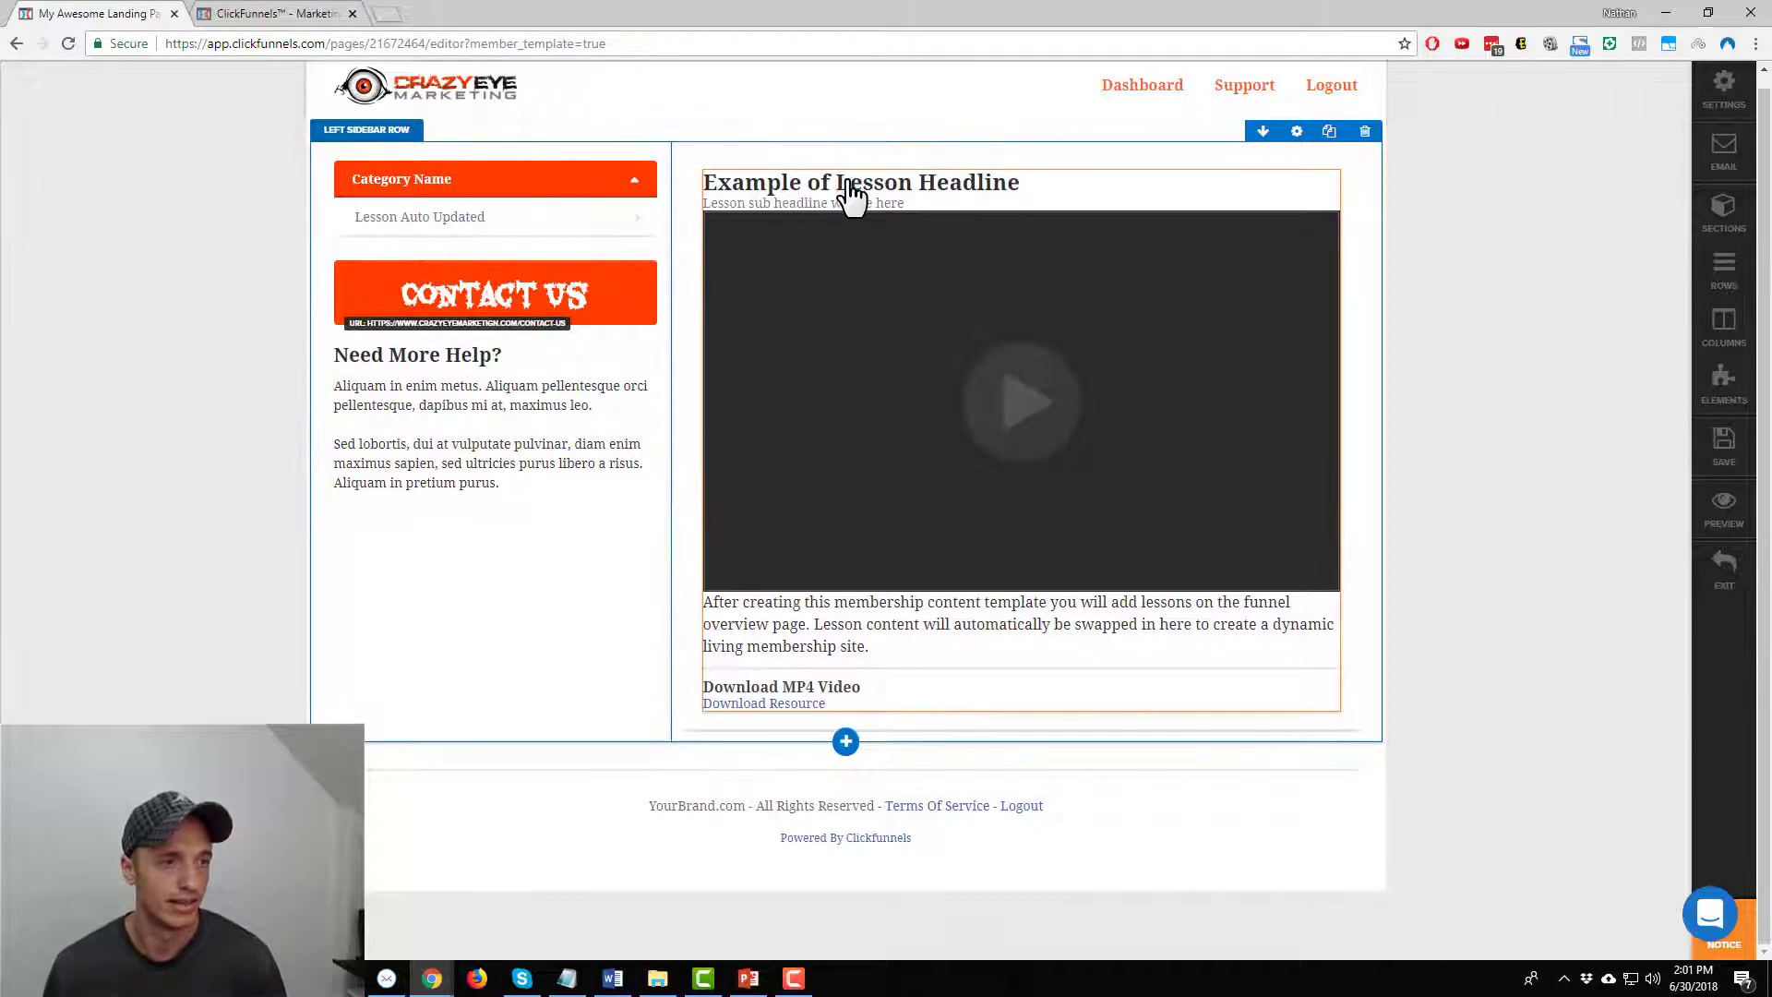
Set the lesson content font to Fascinate Inline, then ask to delete the footer row
left_click(950, 210)
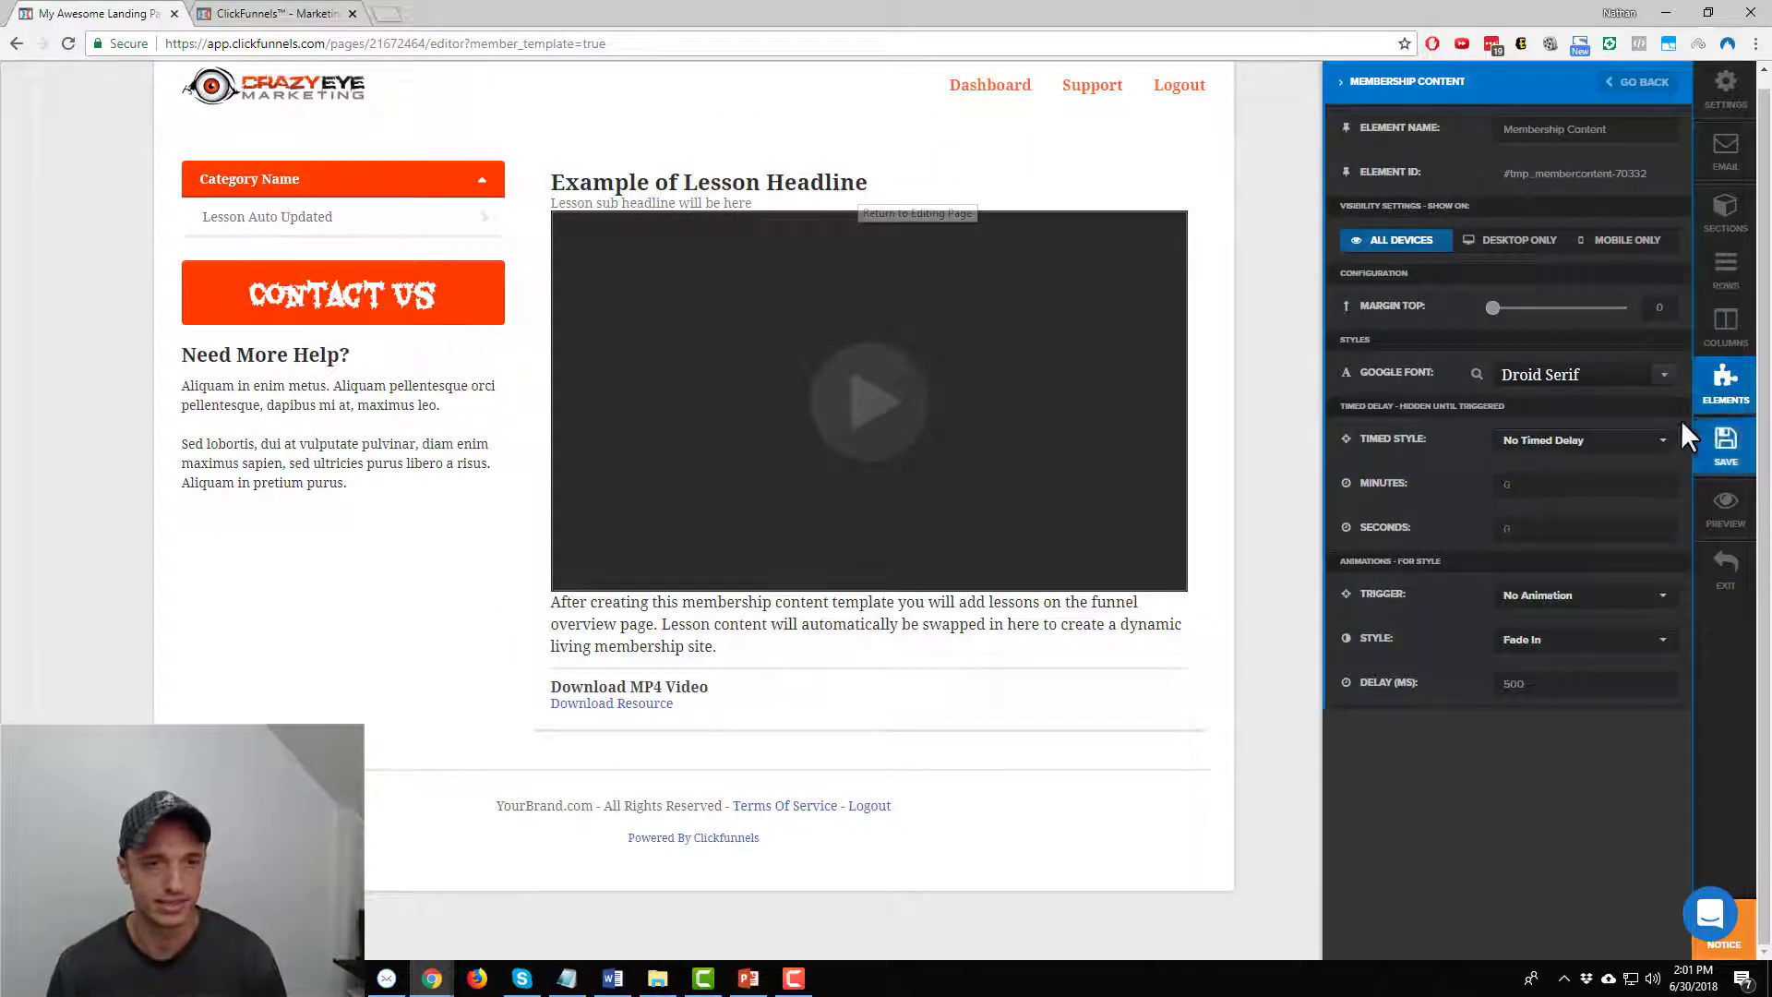
left_click(1664, 375)
scroll(1604, 469, "down", 5)
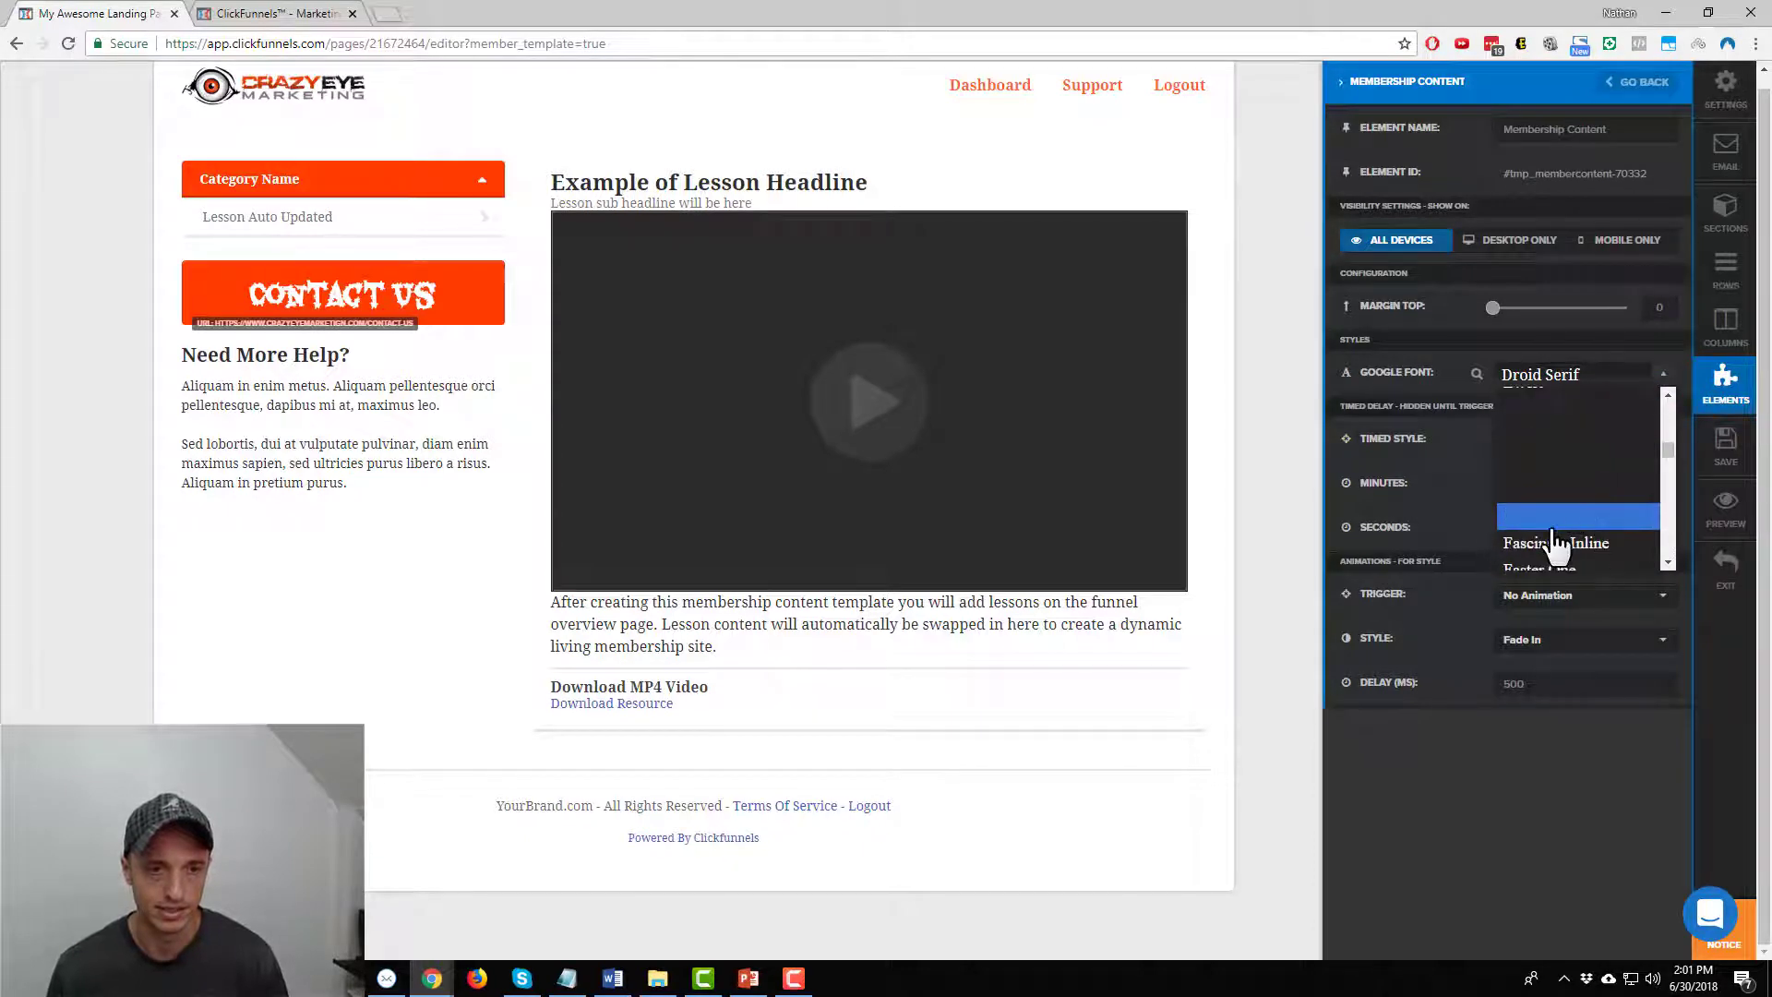
scroll(1575, 497, "down", 3)
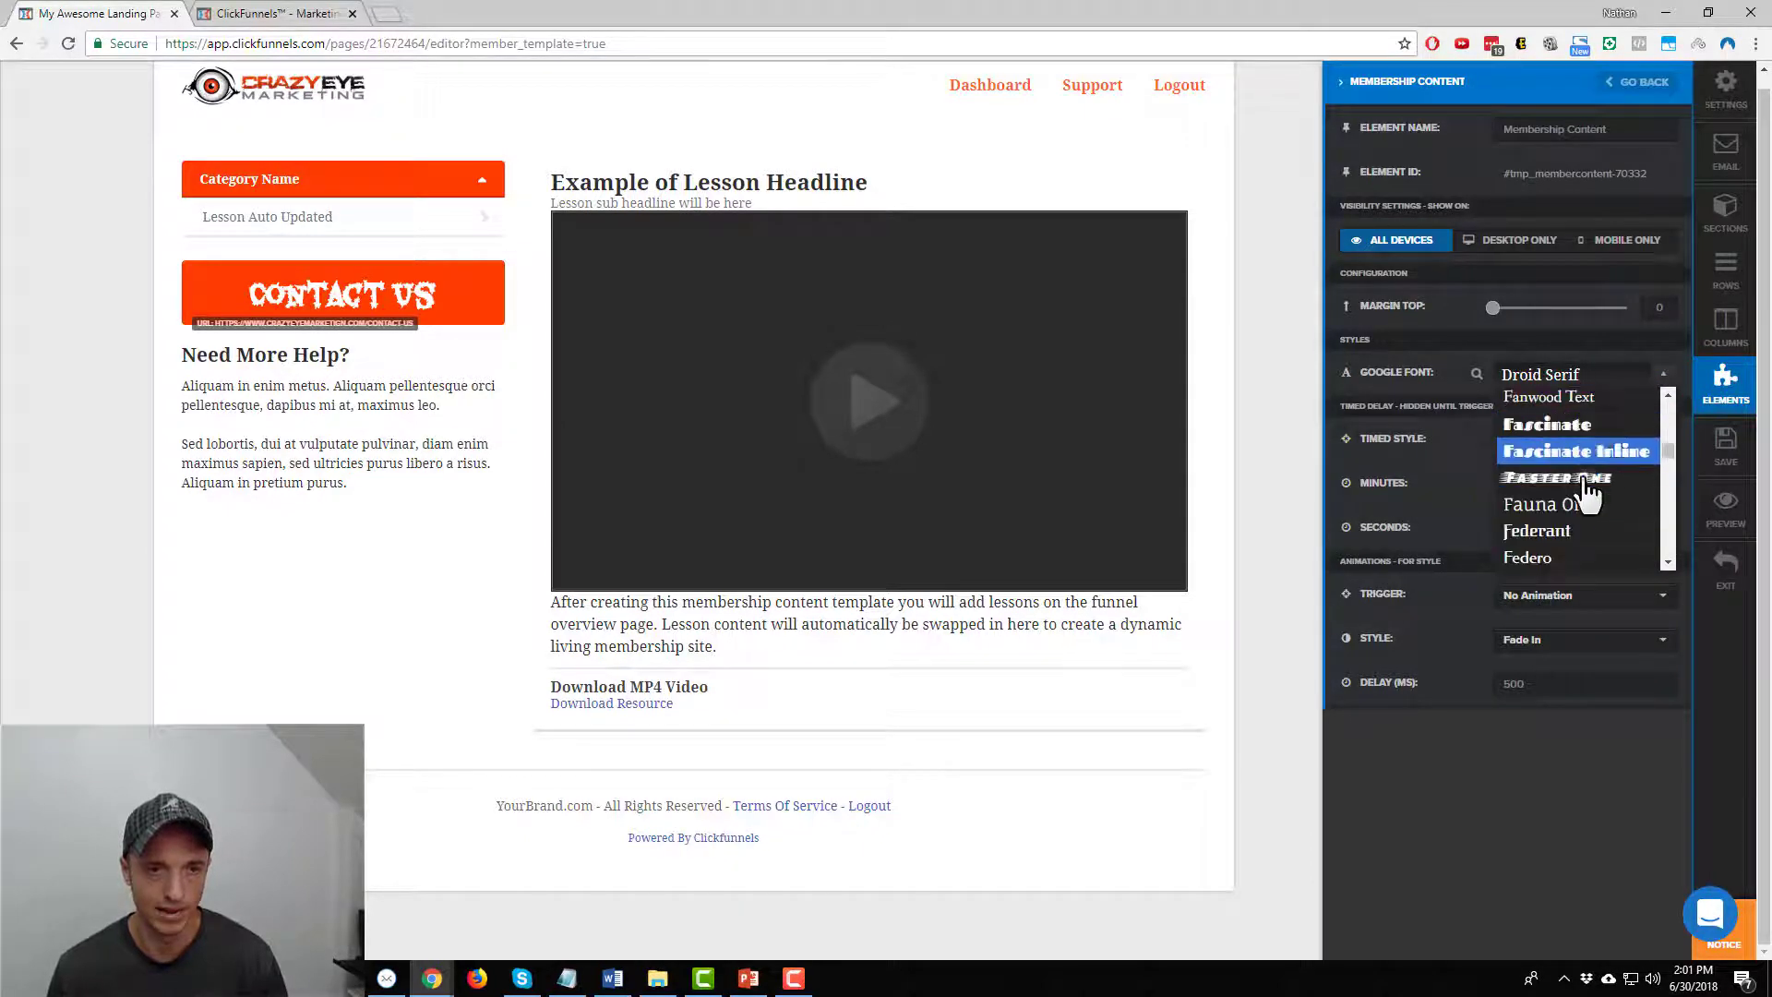
left_click(1582, 483)
left_click(1286, 565)
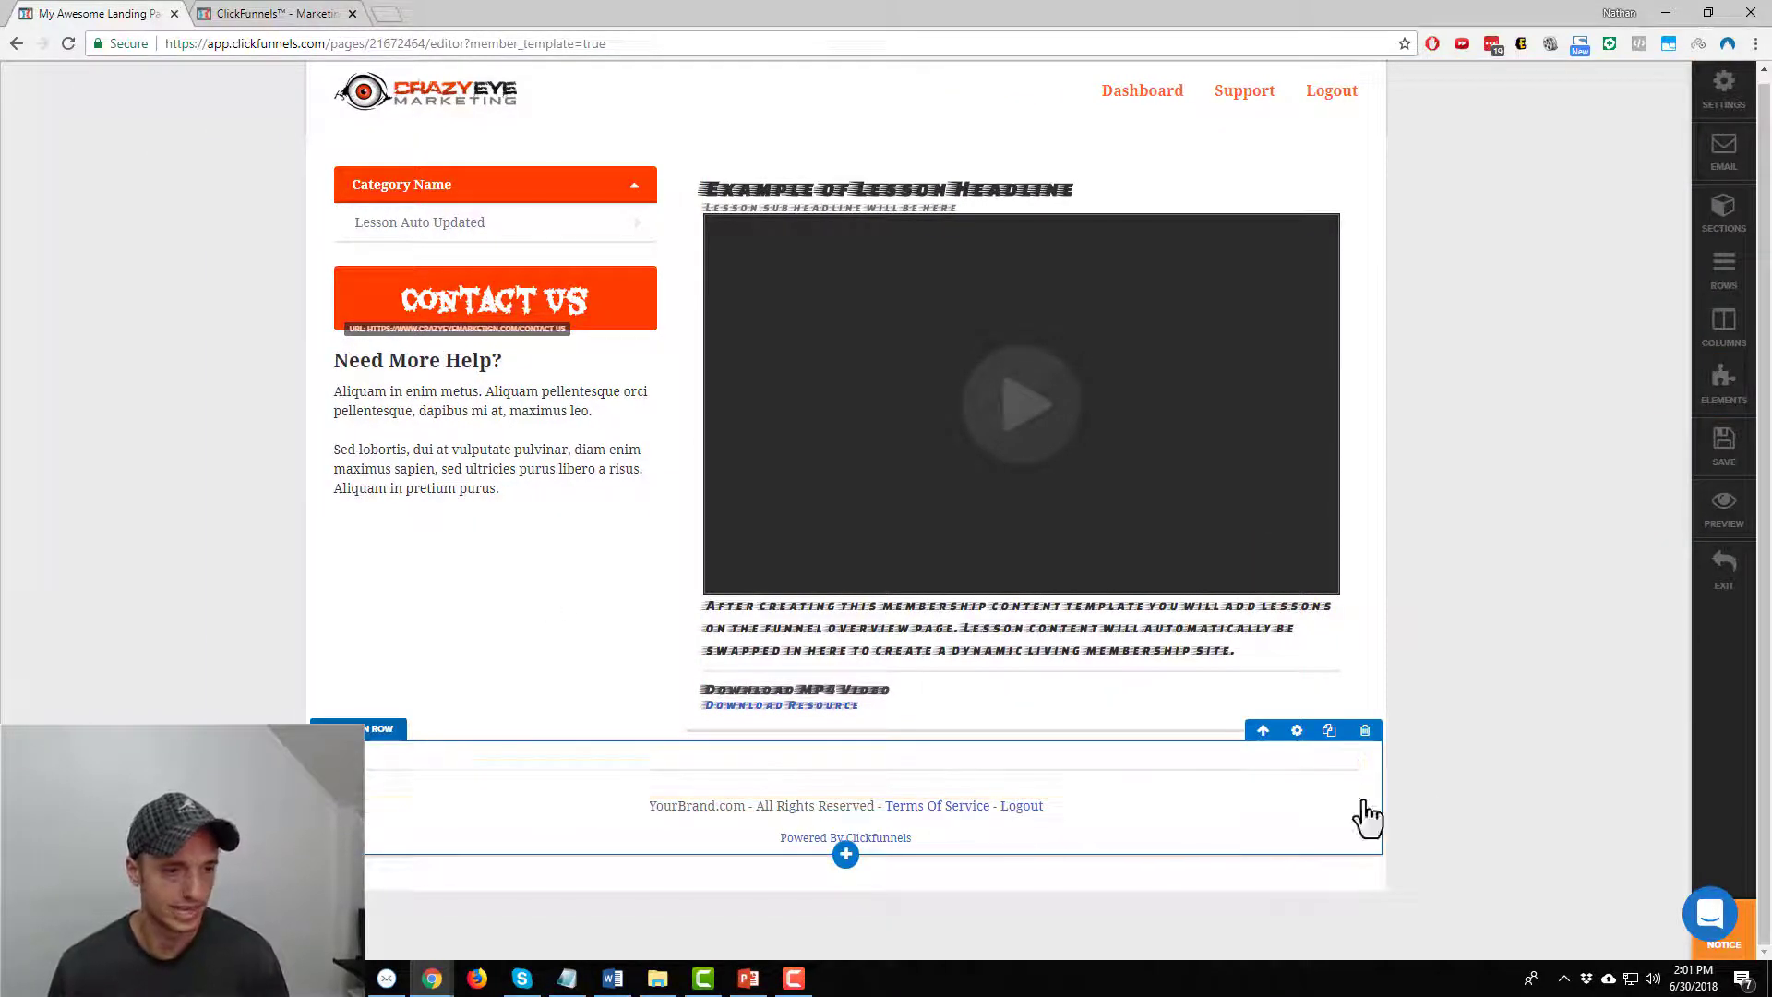
left_click(1365, 730)
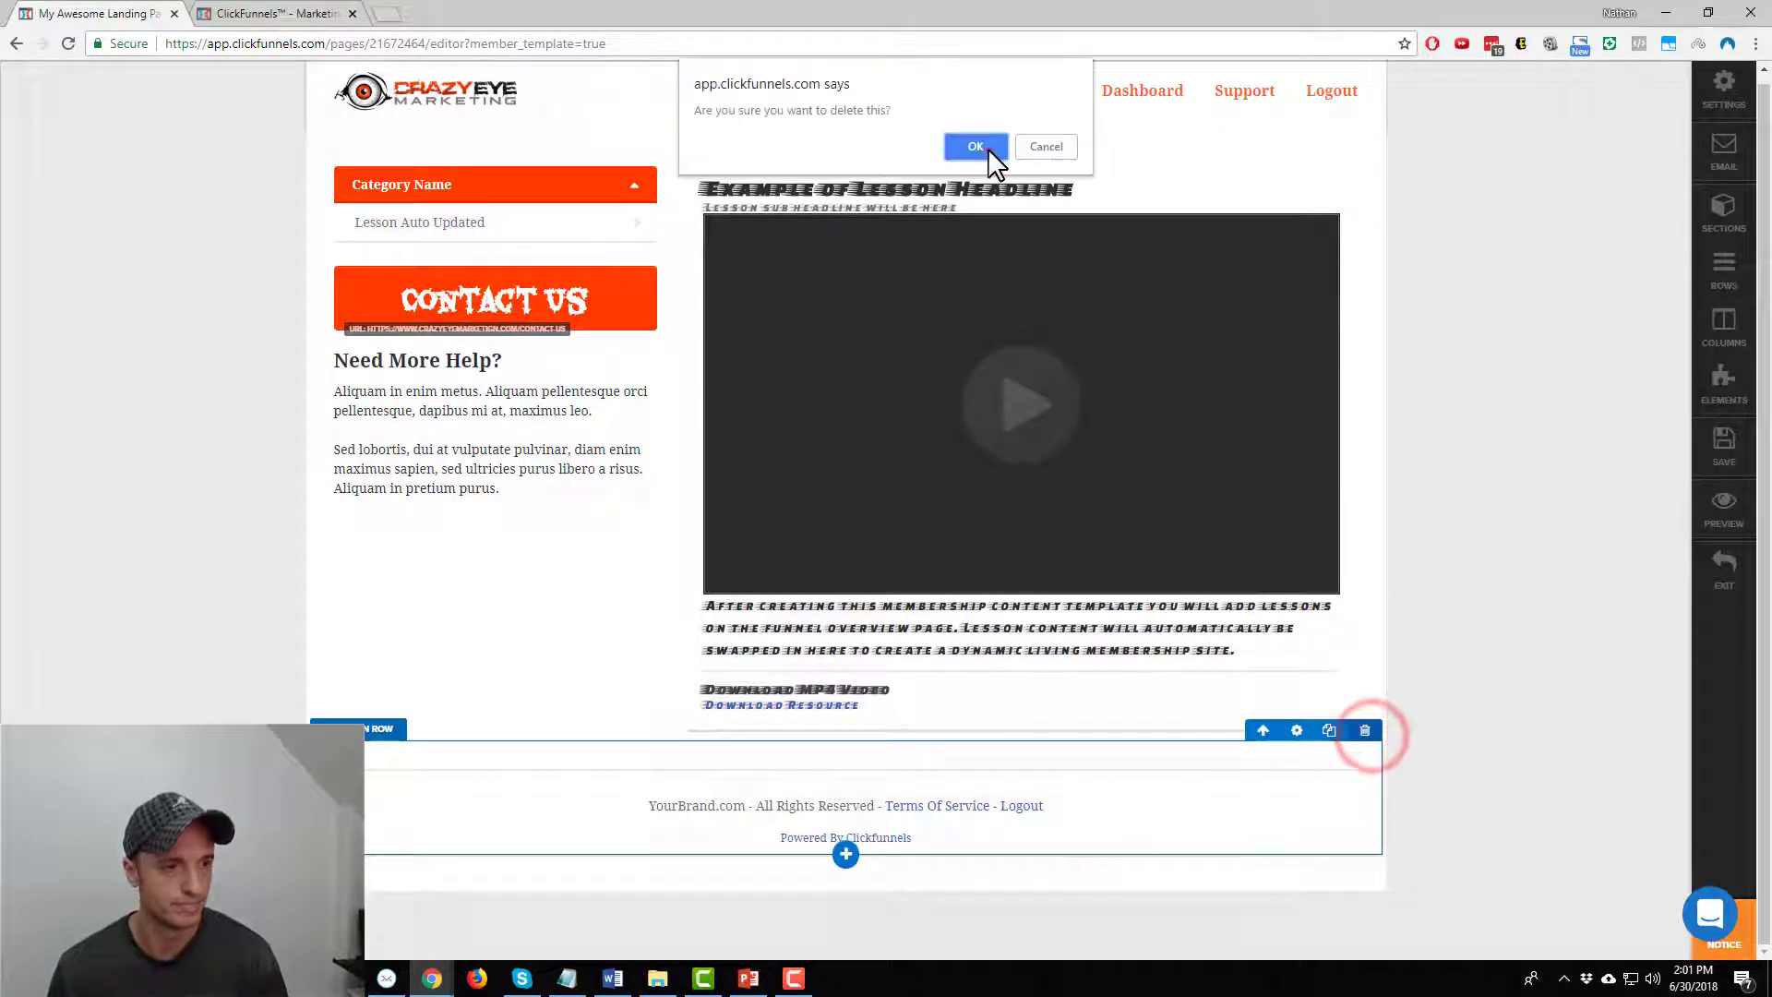
Confirm the deletion of the footer row from the membership page template
left_click(986, 147)
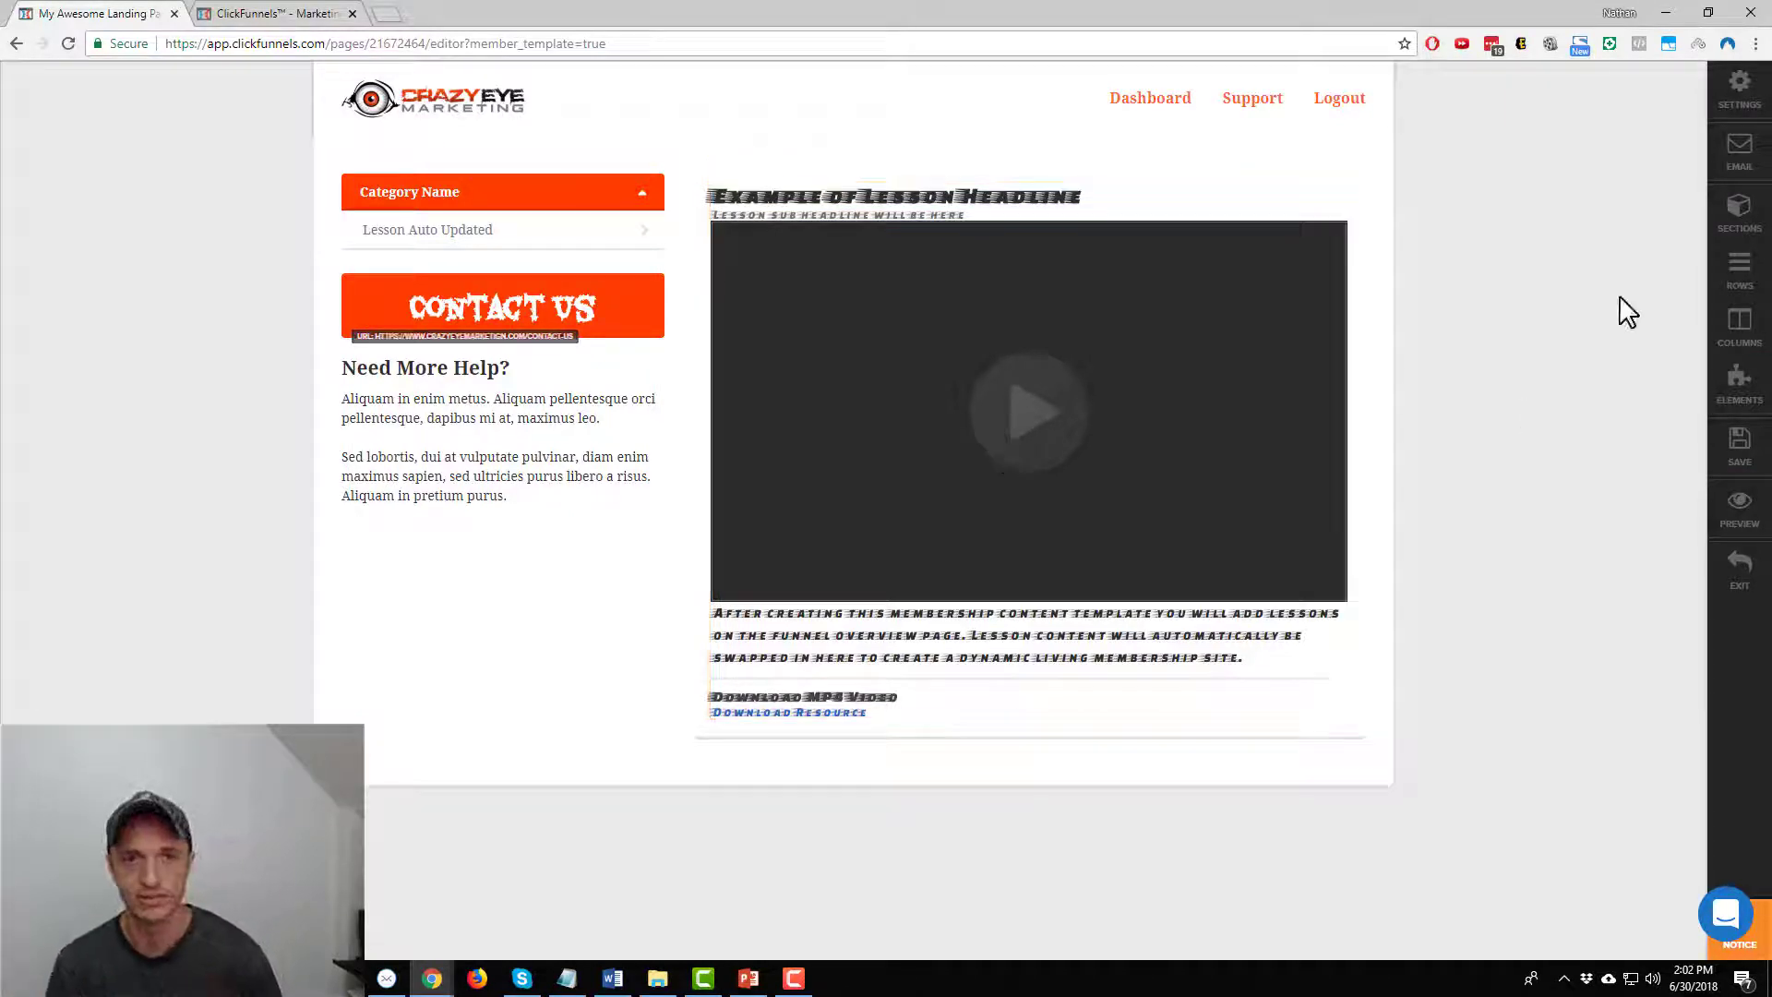
Set the page's global default font to Caesar Dressing
left_click(1740, 93)
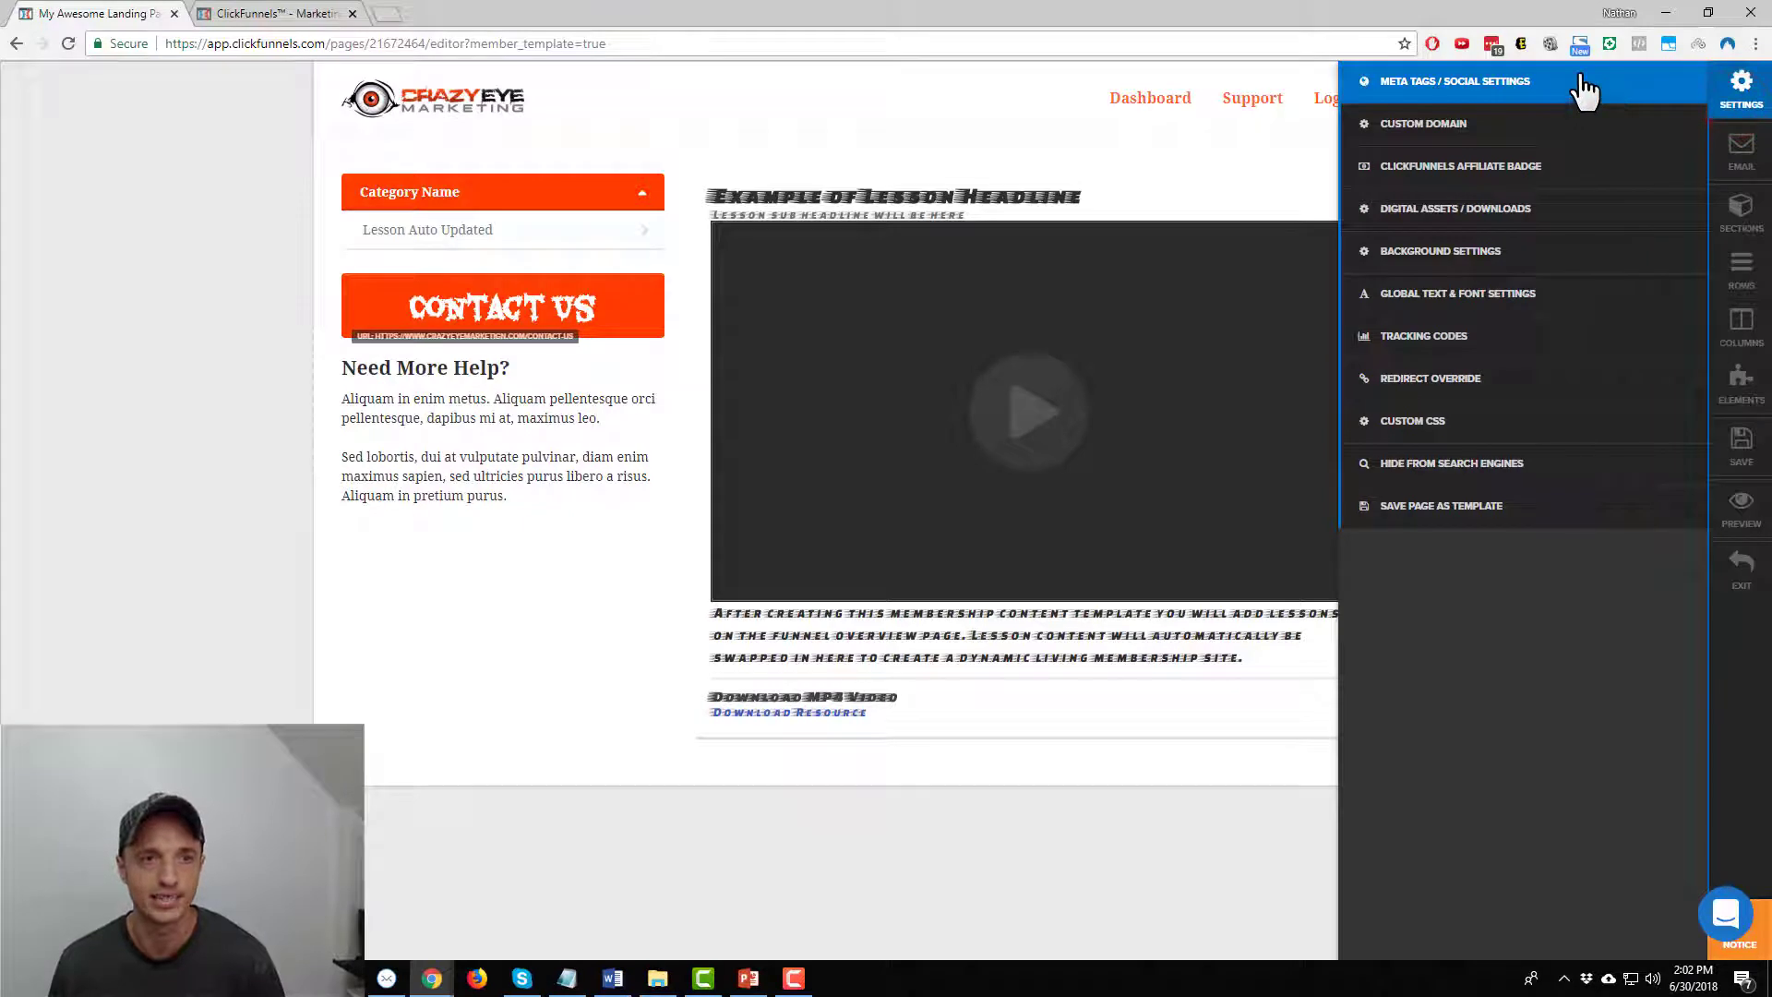
left_click(1519, 295)
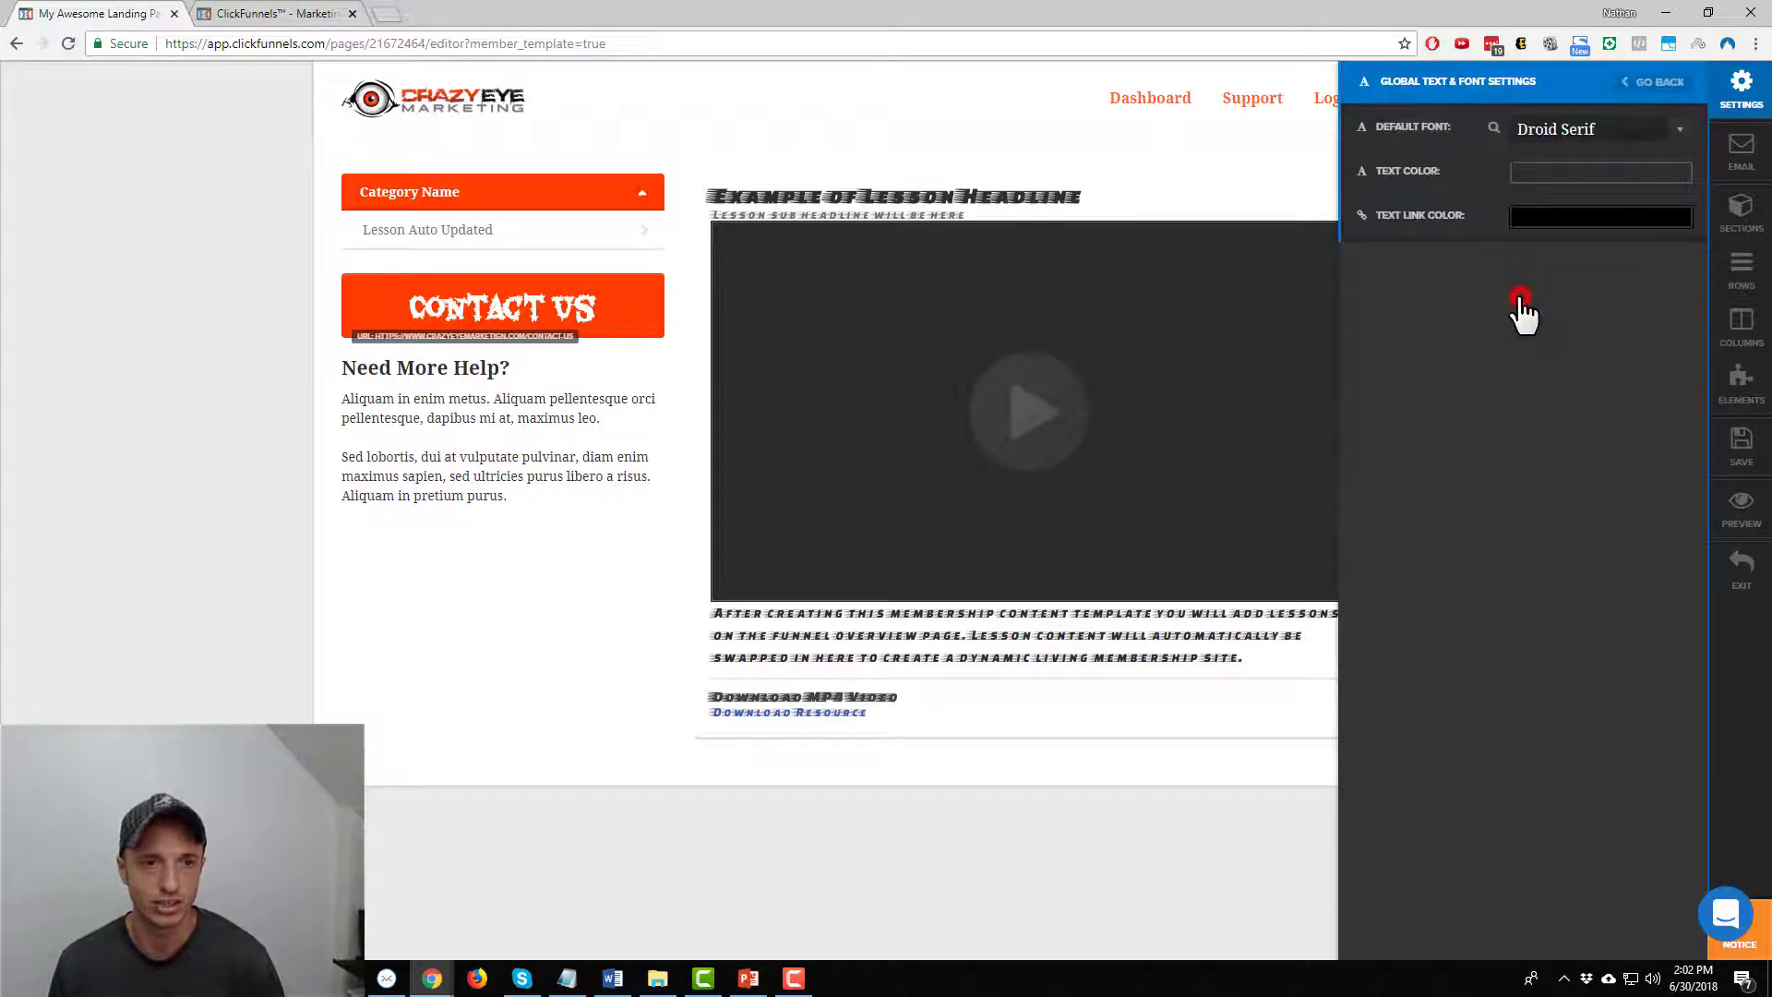
left_click(1678, 130)
scroll(1592, 277, "up", 5)
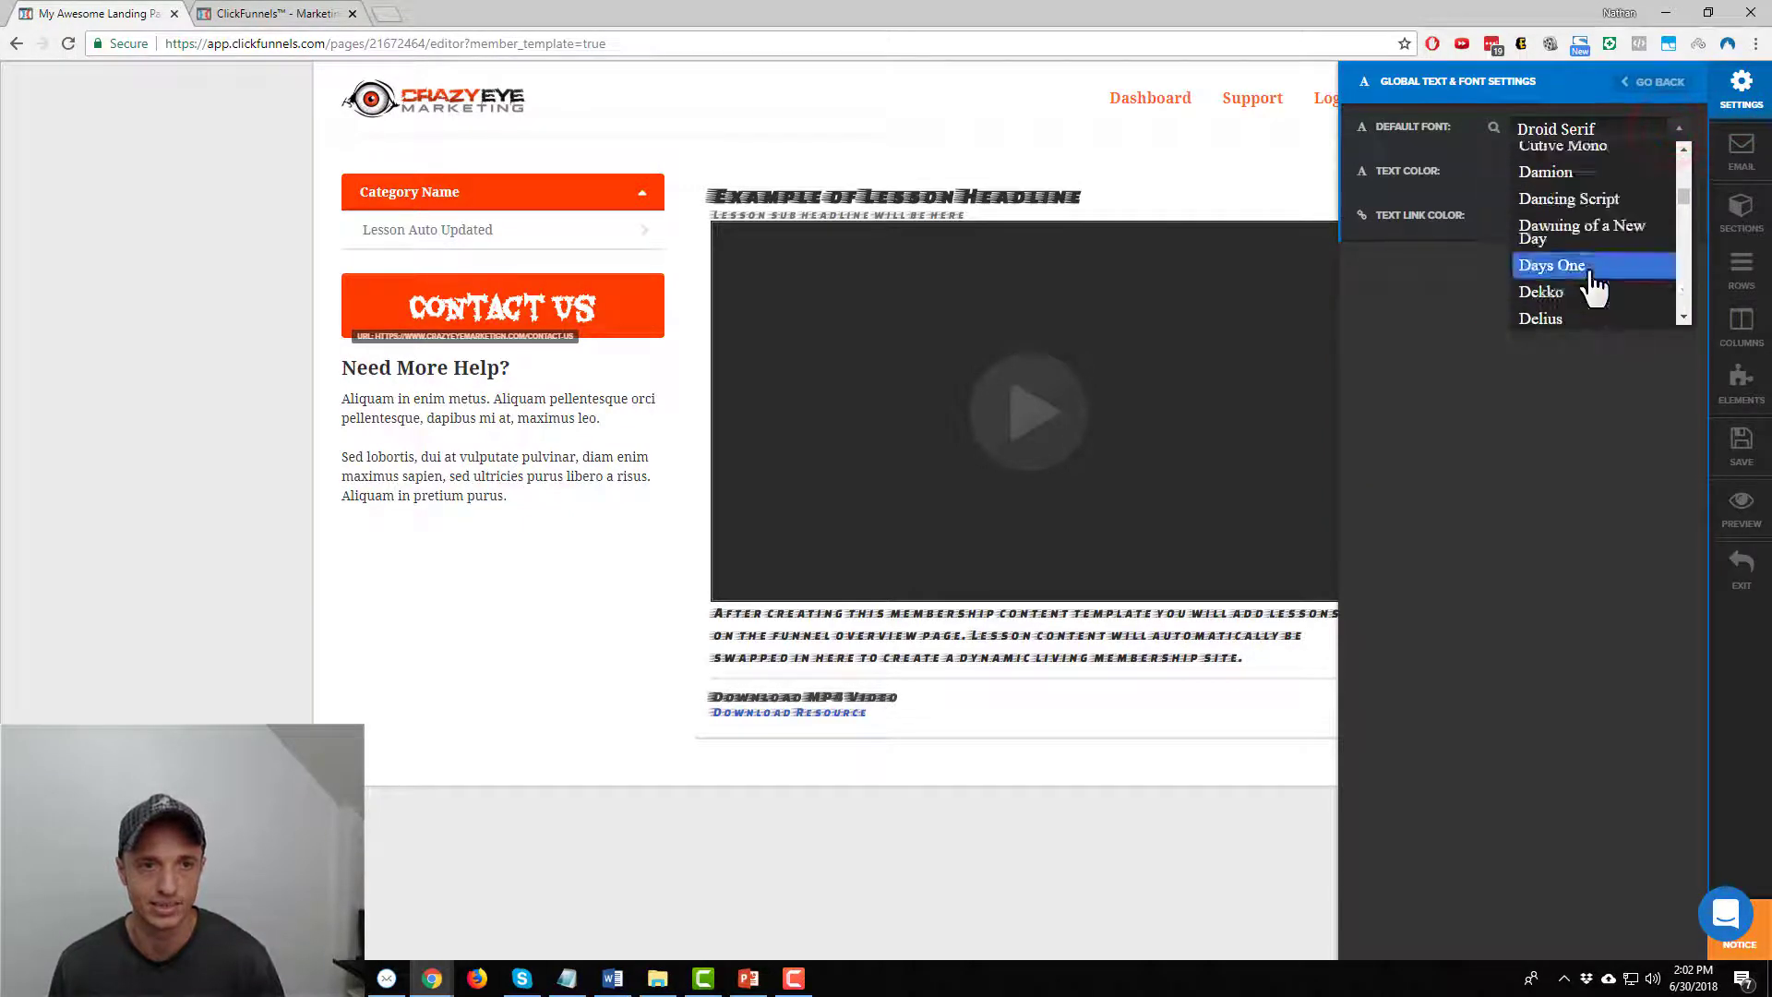
scroll(1596, 277, "up", 3)
left_click(1597, 253)
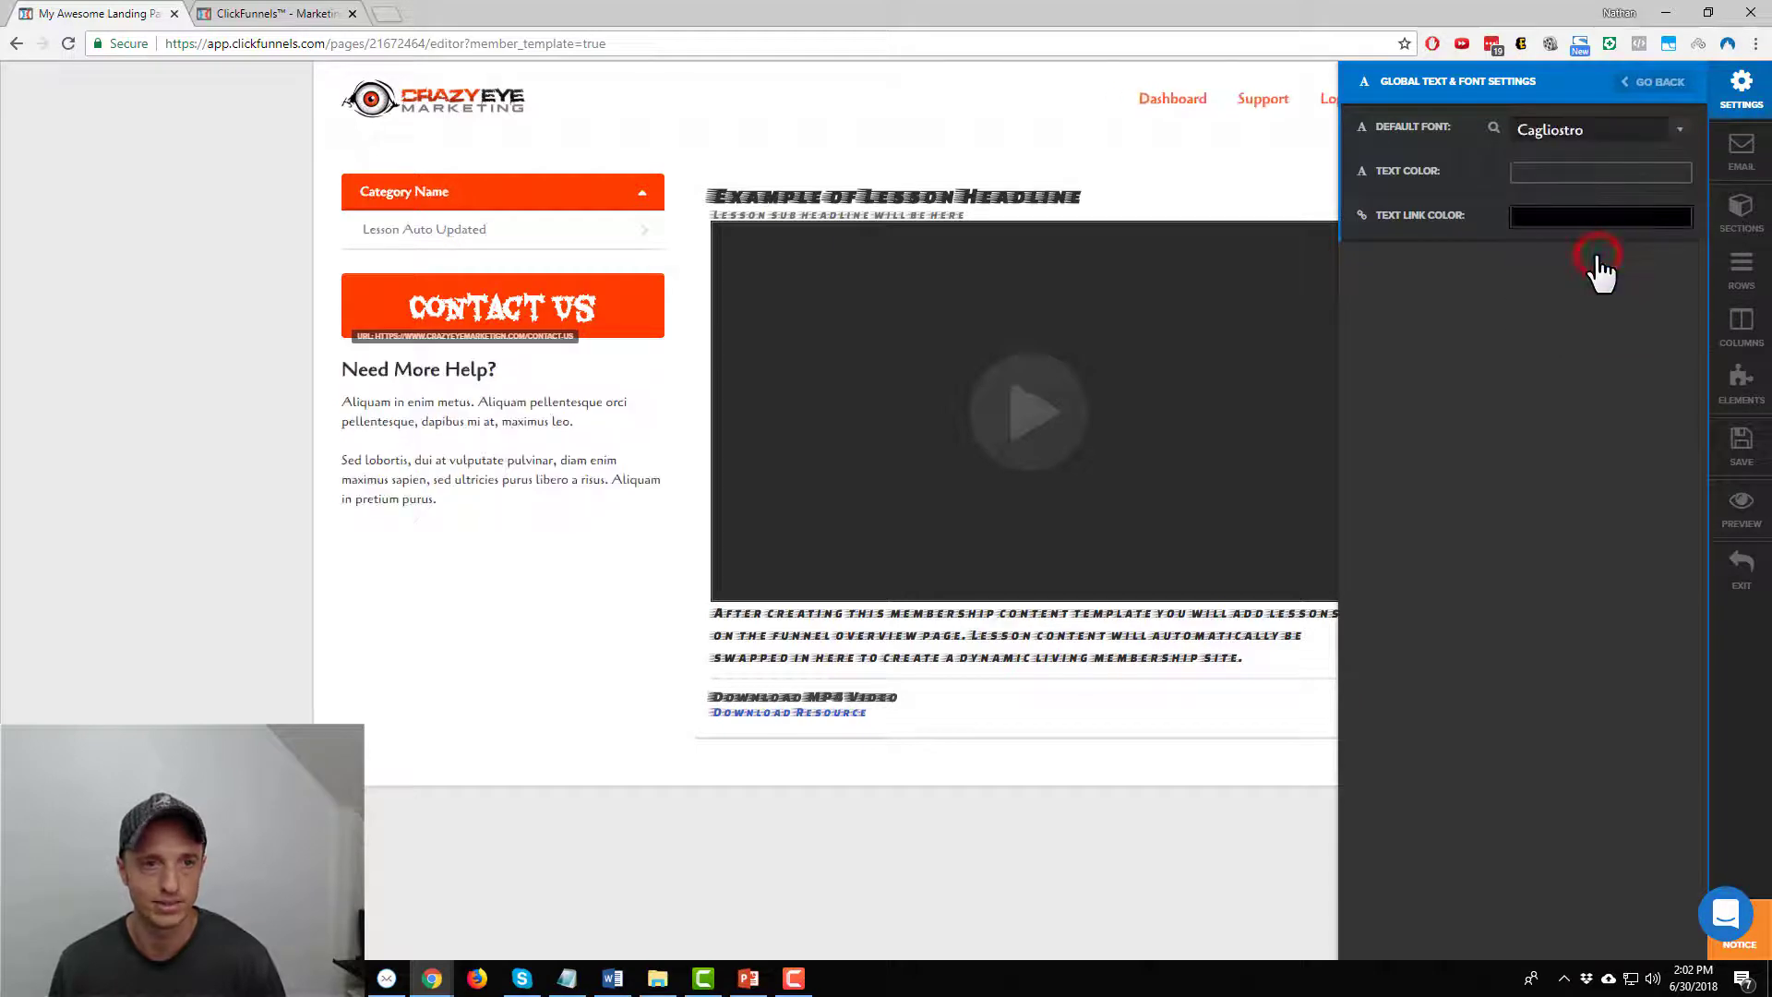
left_click(1652, 138)
left_click(1611, 233)
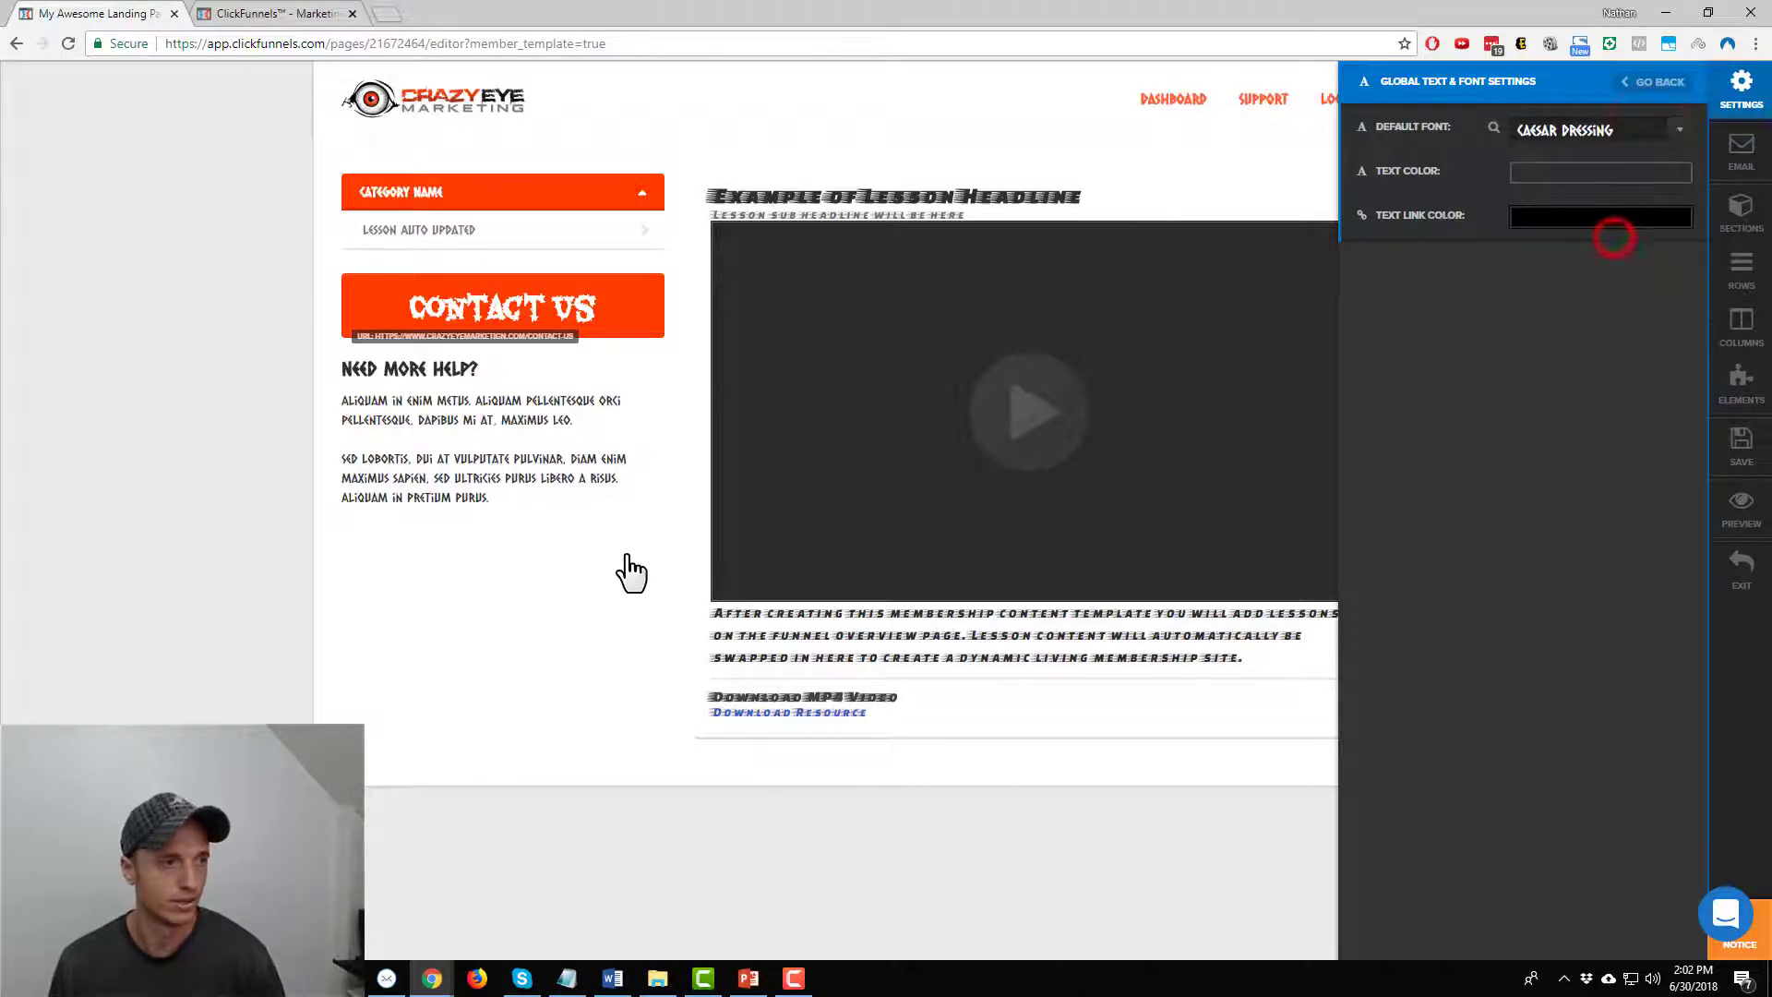
left_click(511, 611)
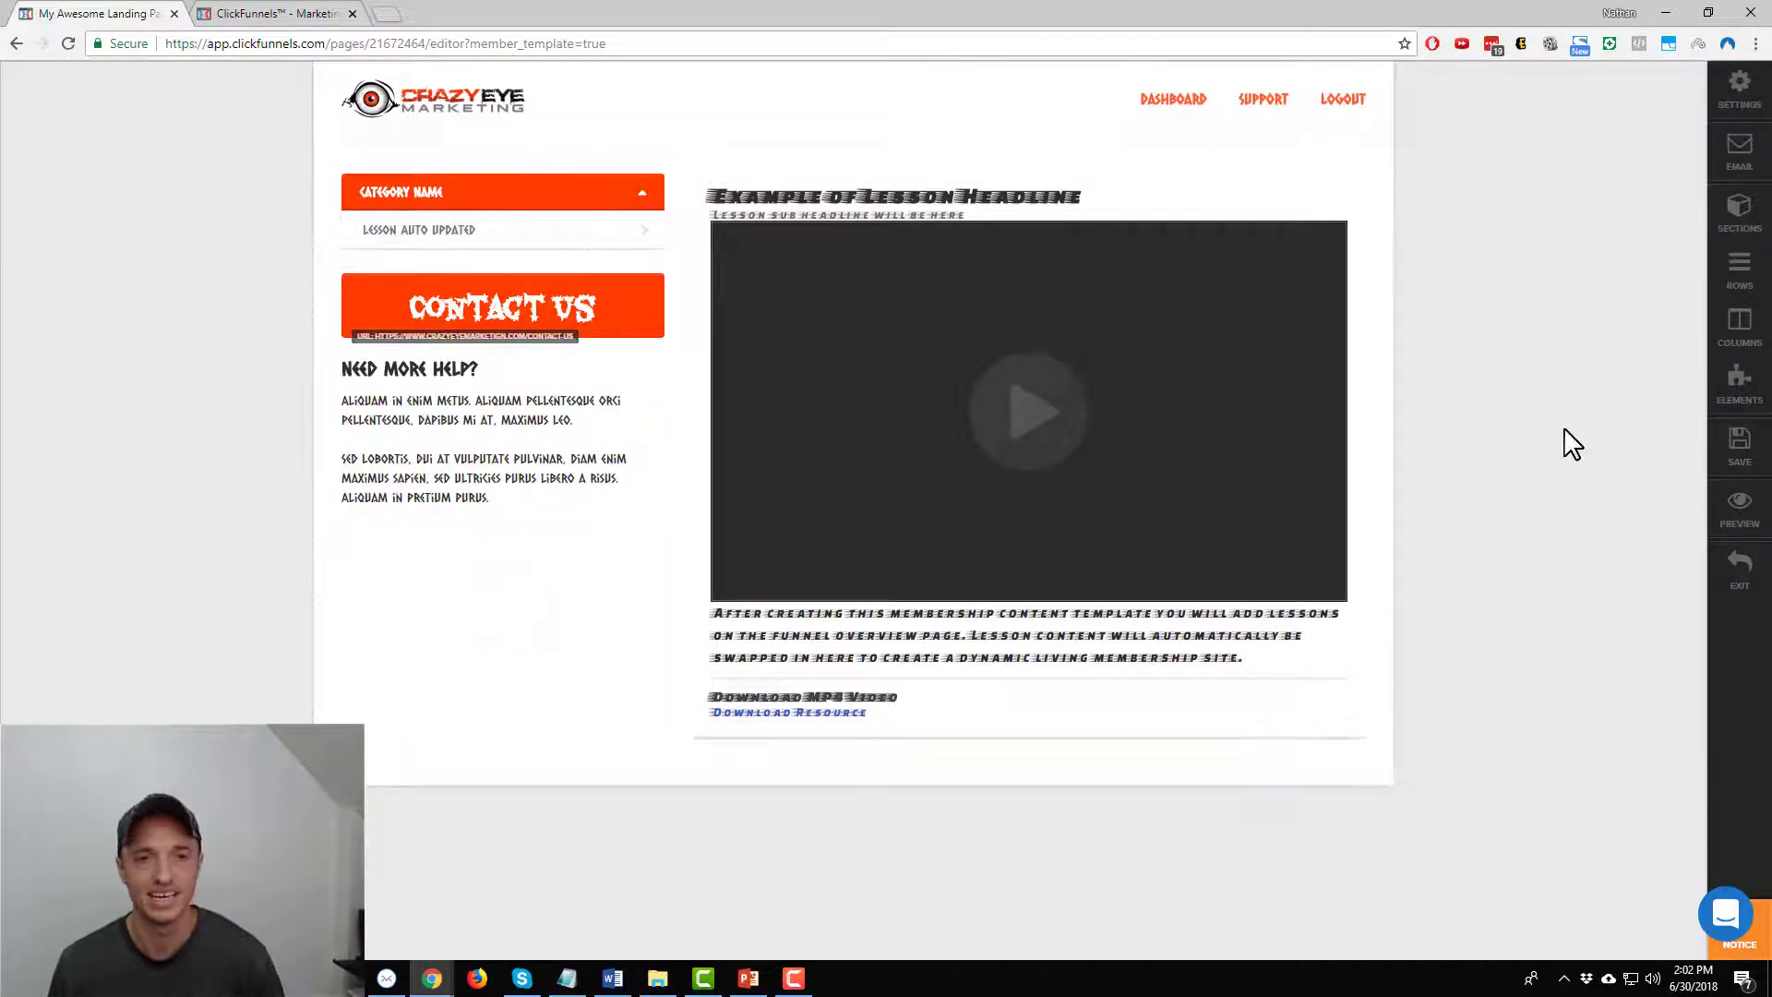
Save the membership page, exit the editor, and bring up the PowerPoint membership slide
left_click(1737, 452)
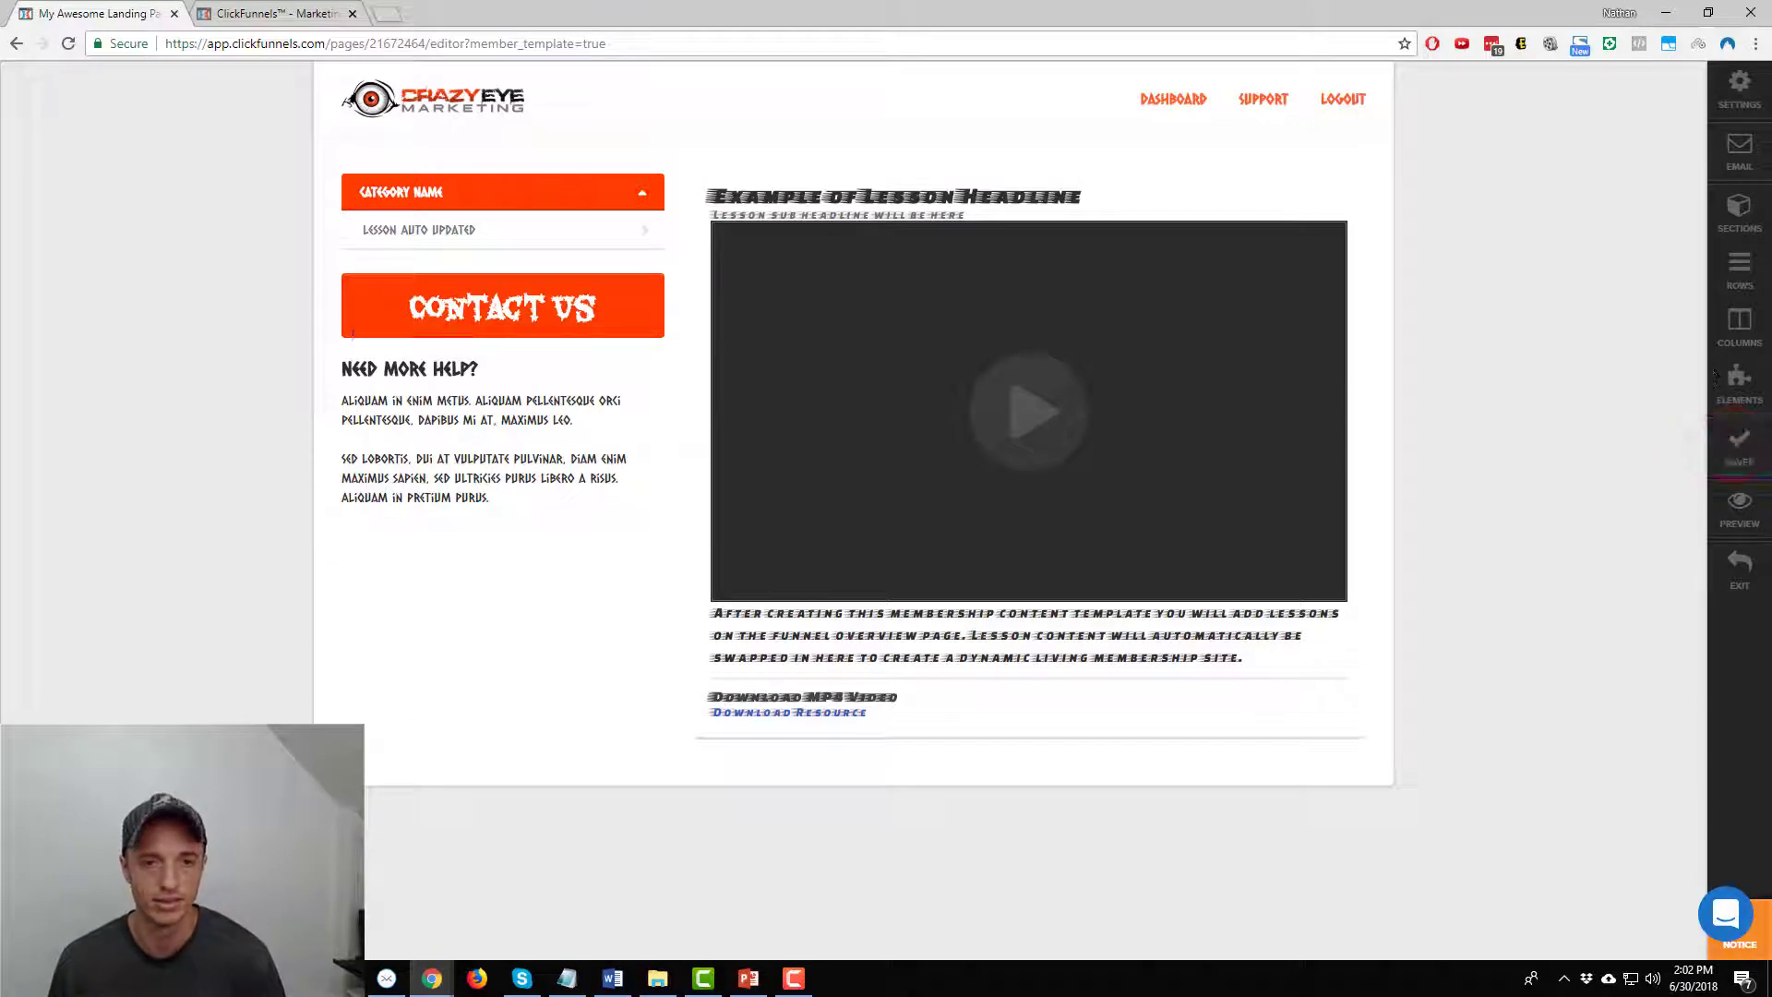
left_click(1735, 577)
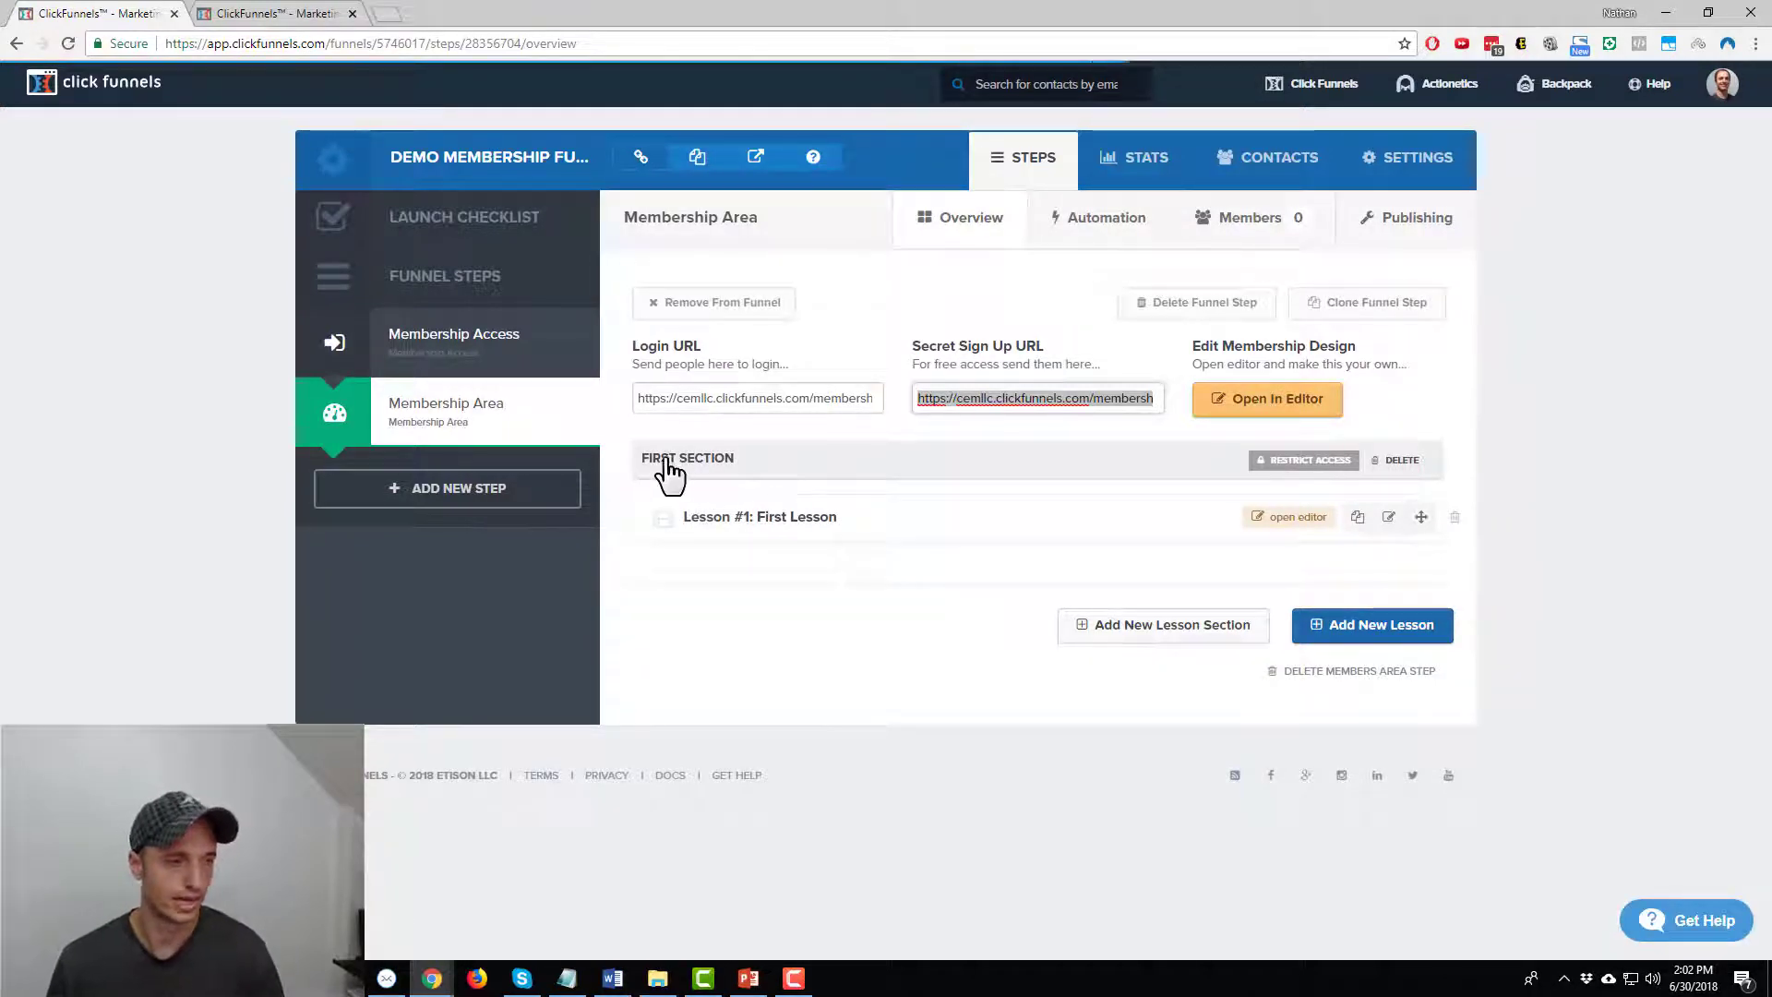
left_click(748, 978)
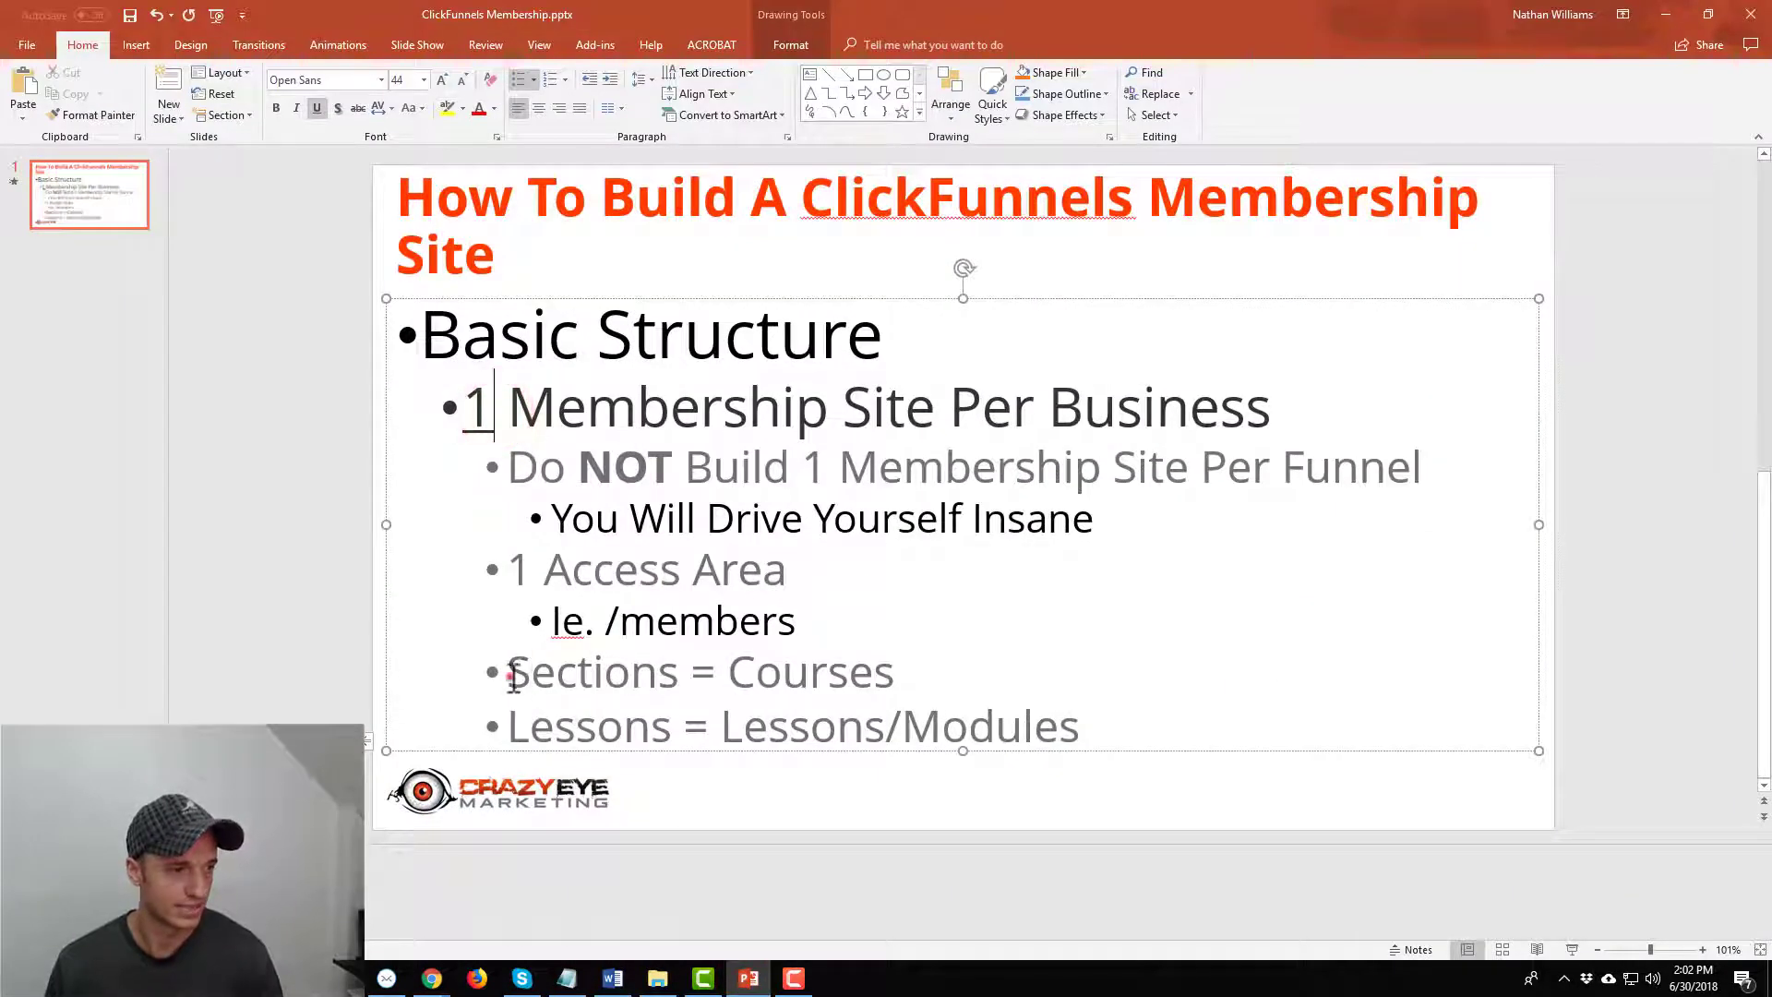
Highlight the Sections = Courses, Modules and Lessons = Lessons lines, then minimize PowerPoint
left_click_drag(508, 674, 945, 681)
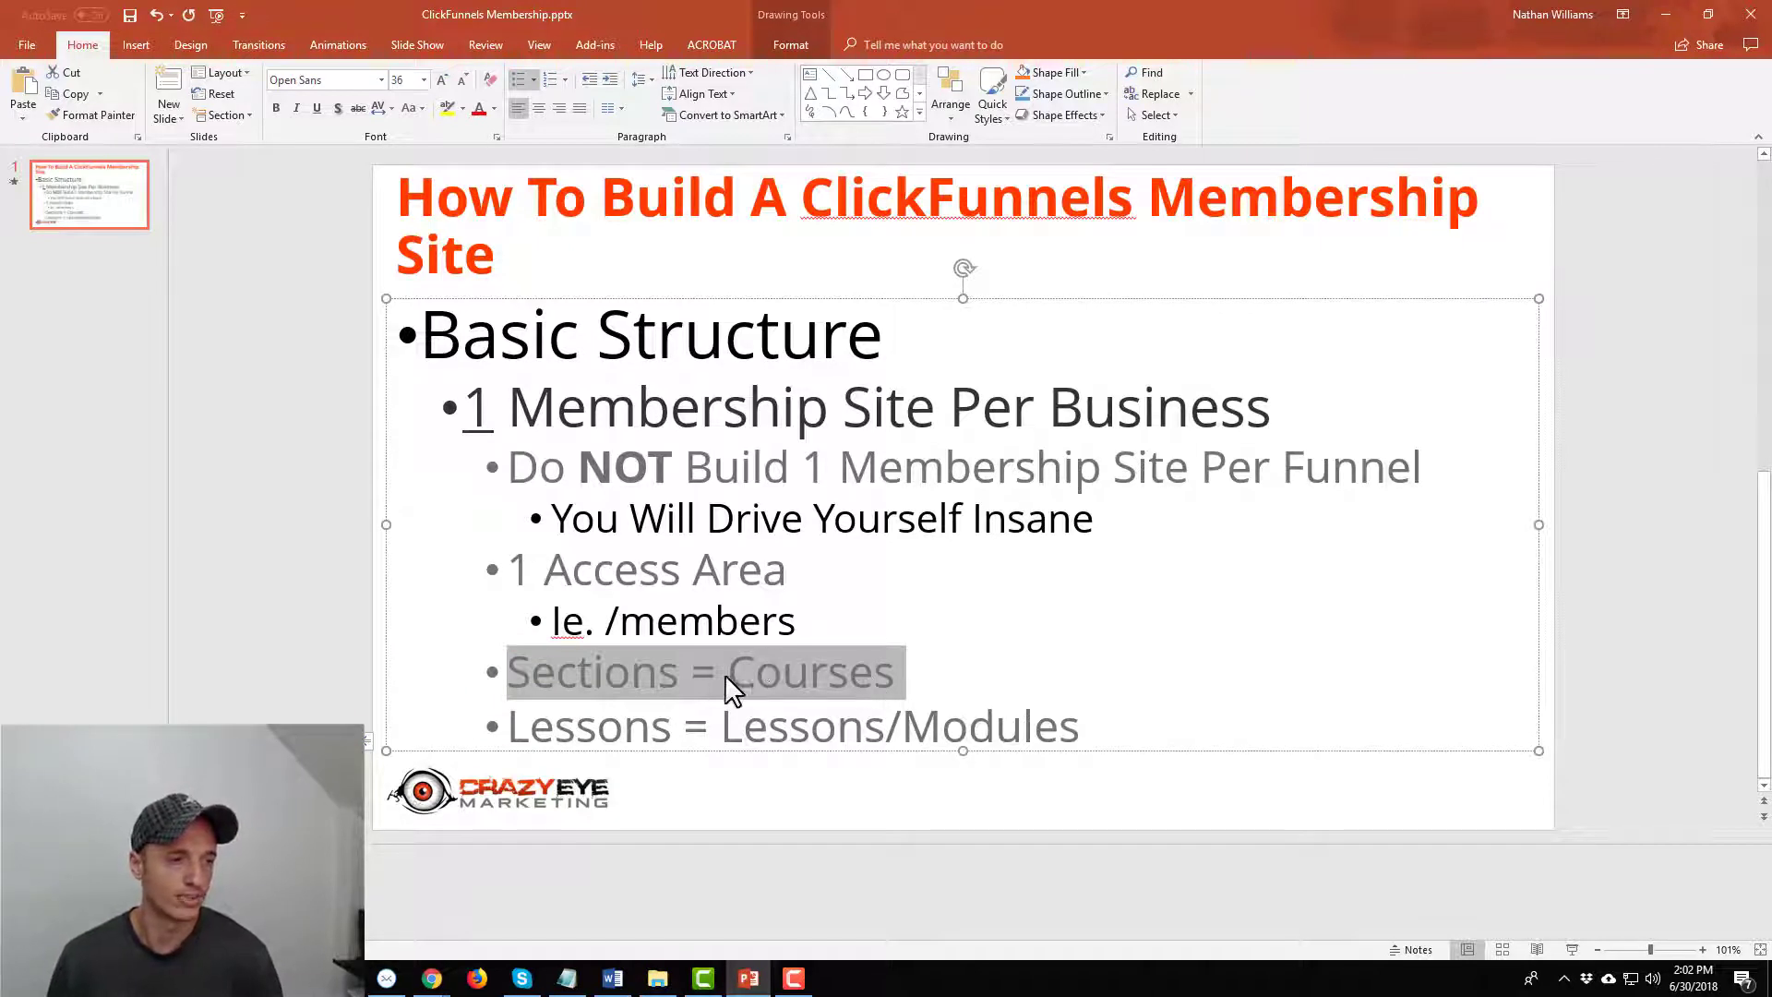
left_click(981, 744)
double_click(923, 727)
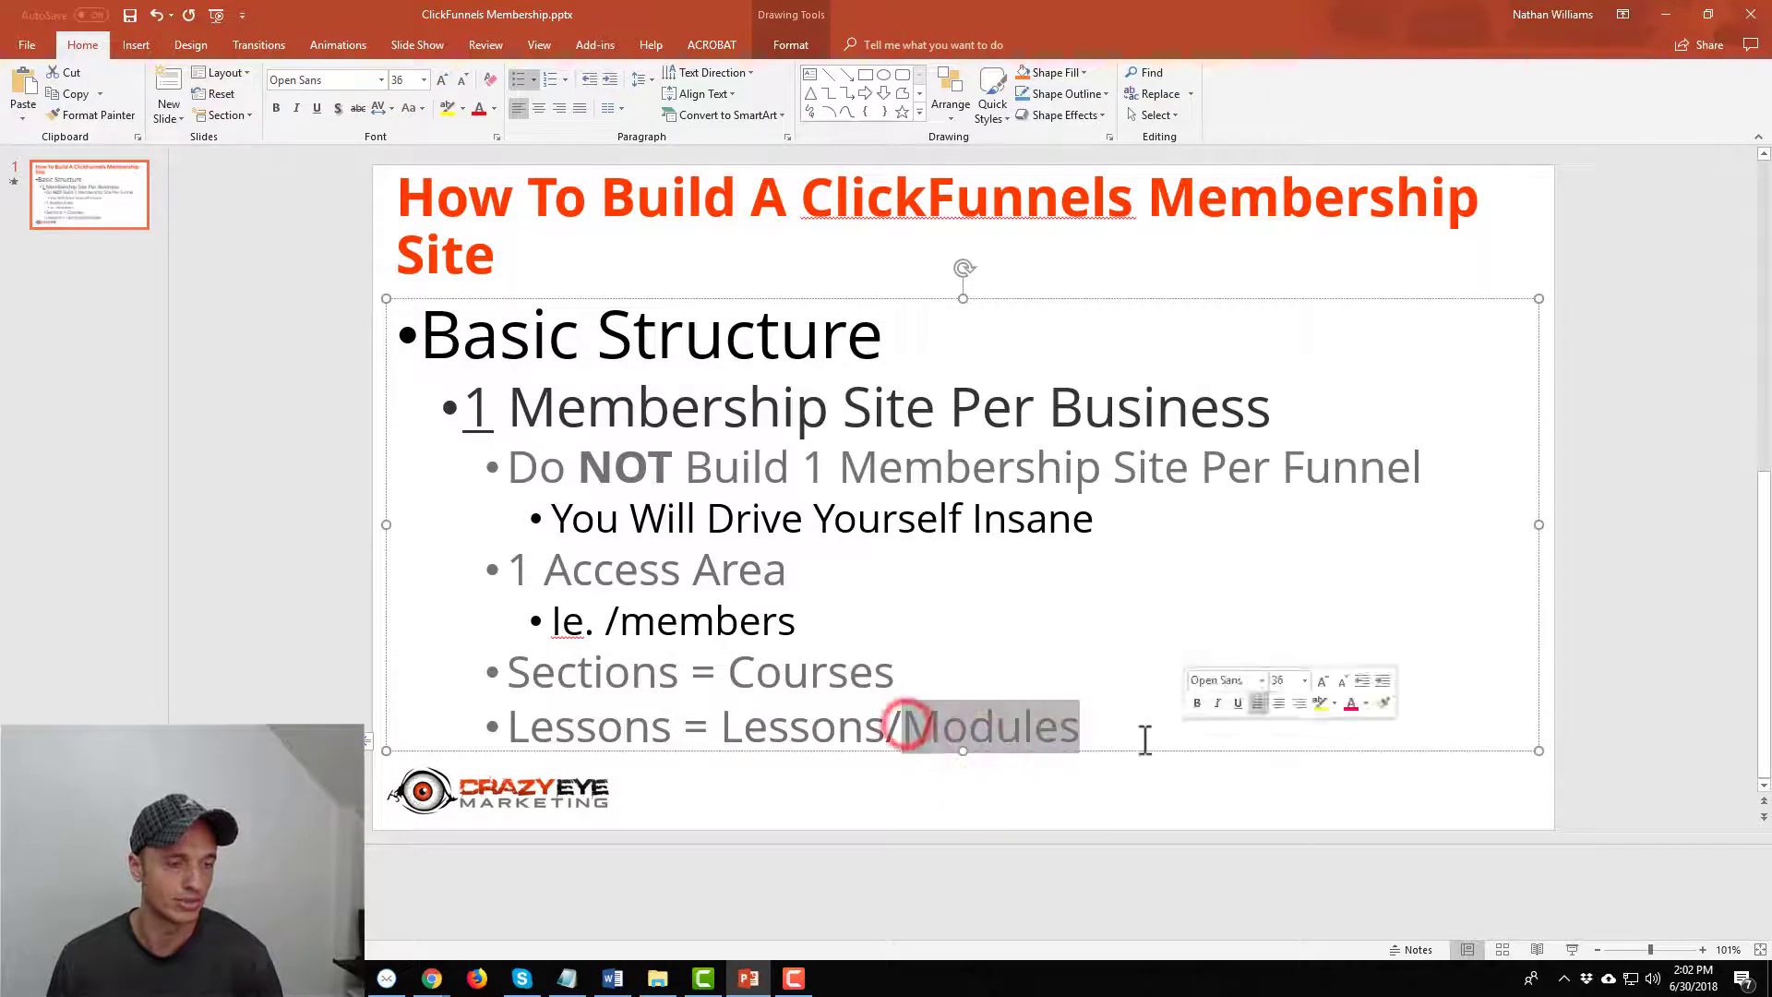
left_click(684, 724)
left_click_drag(882, 725, 581, 722)
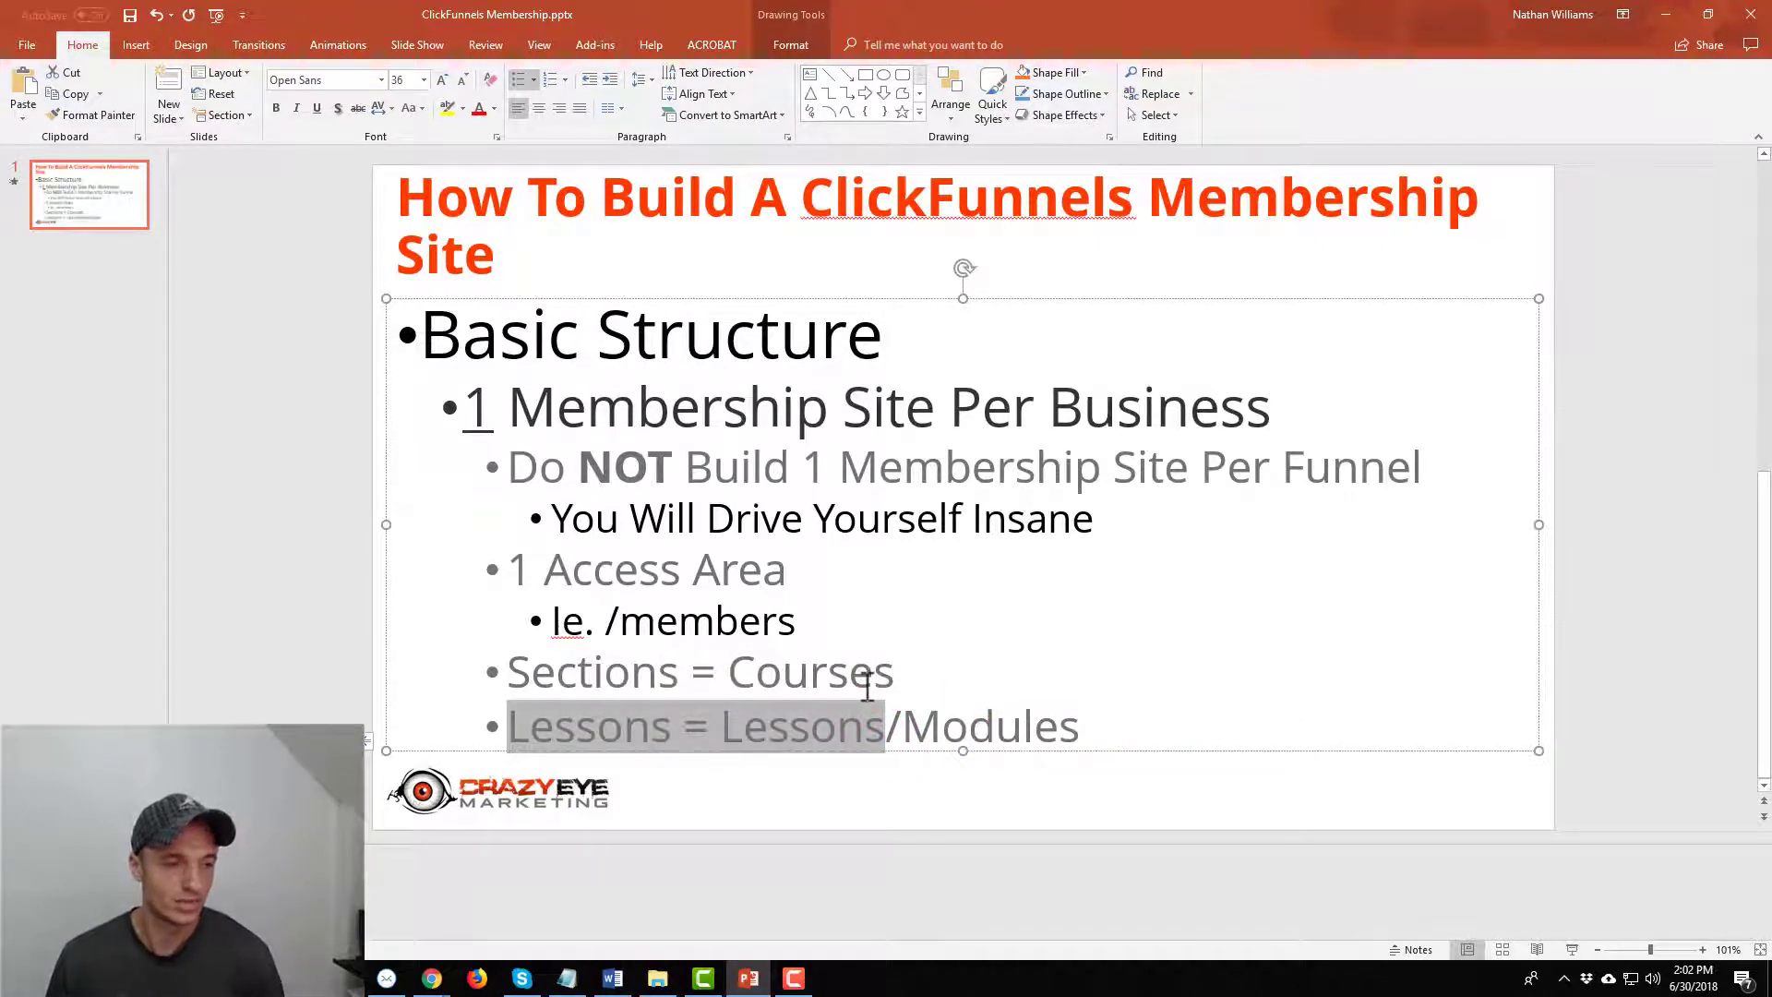
left_click(780, 666)
triple_click(753, 678)
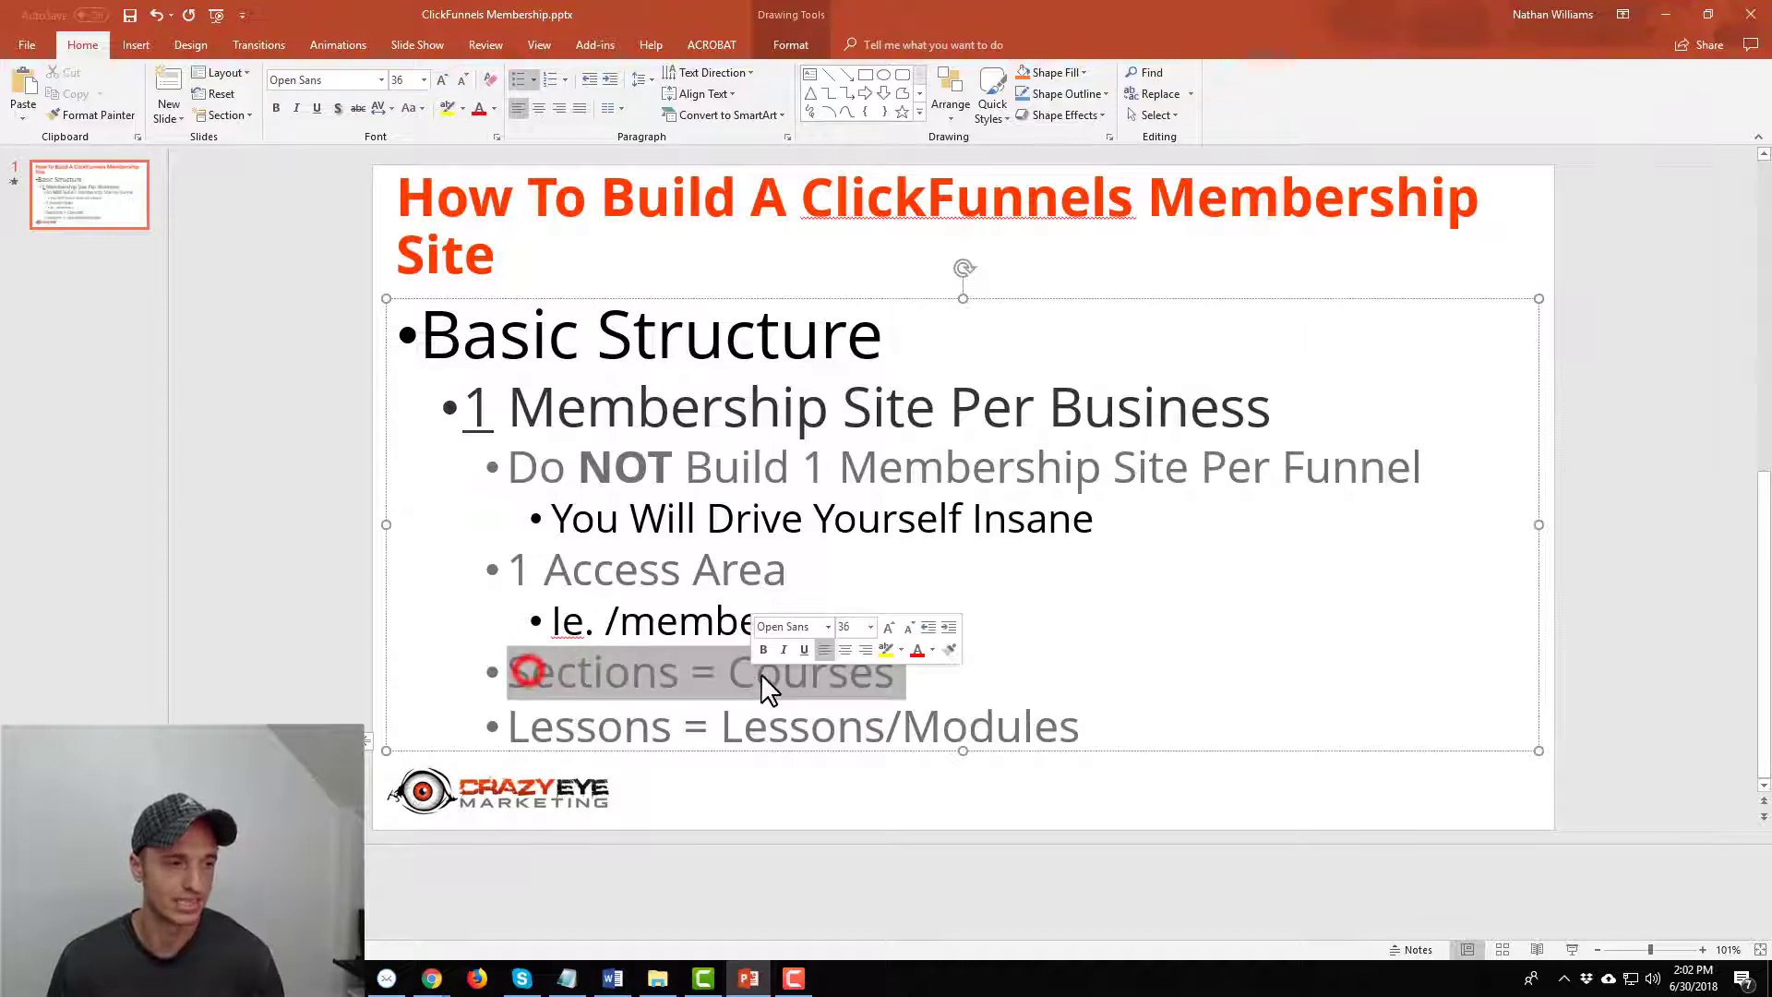
left_click(810, 672)
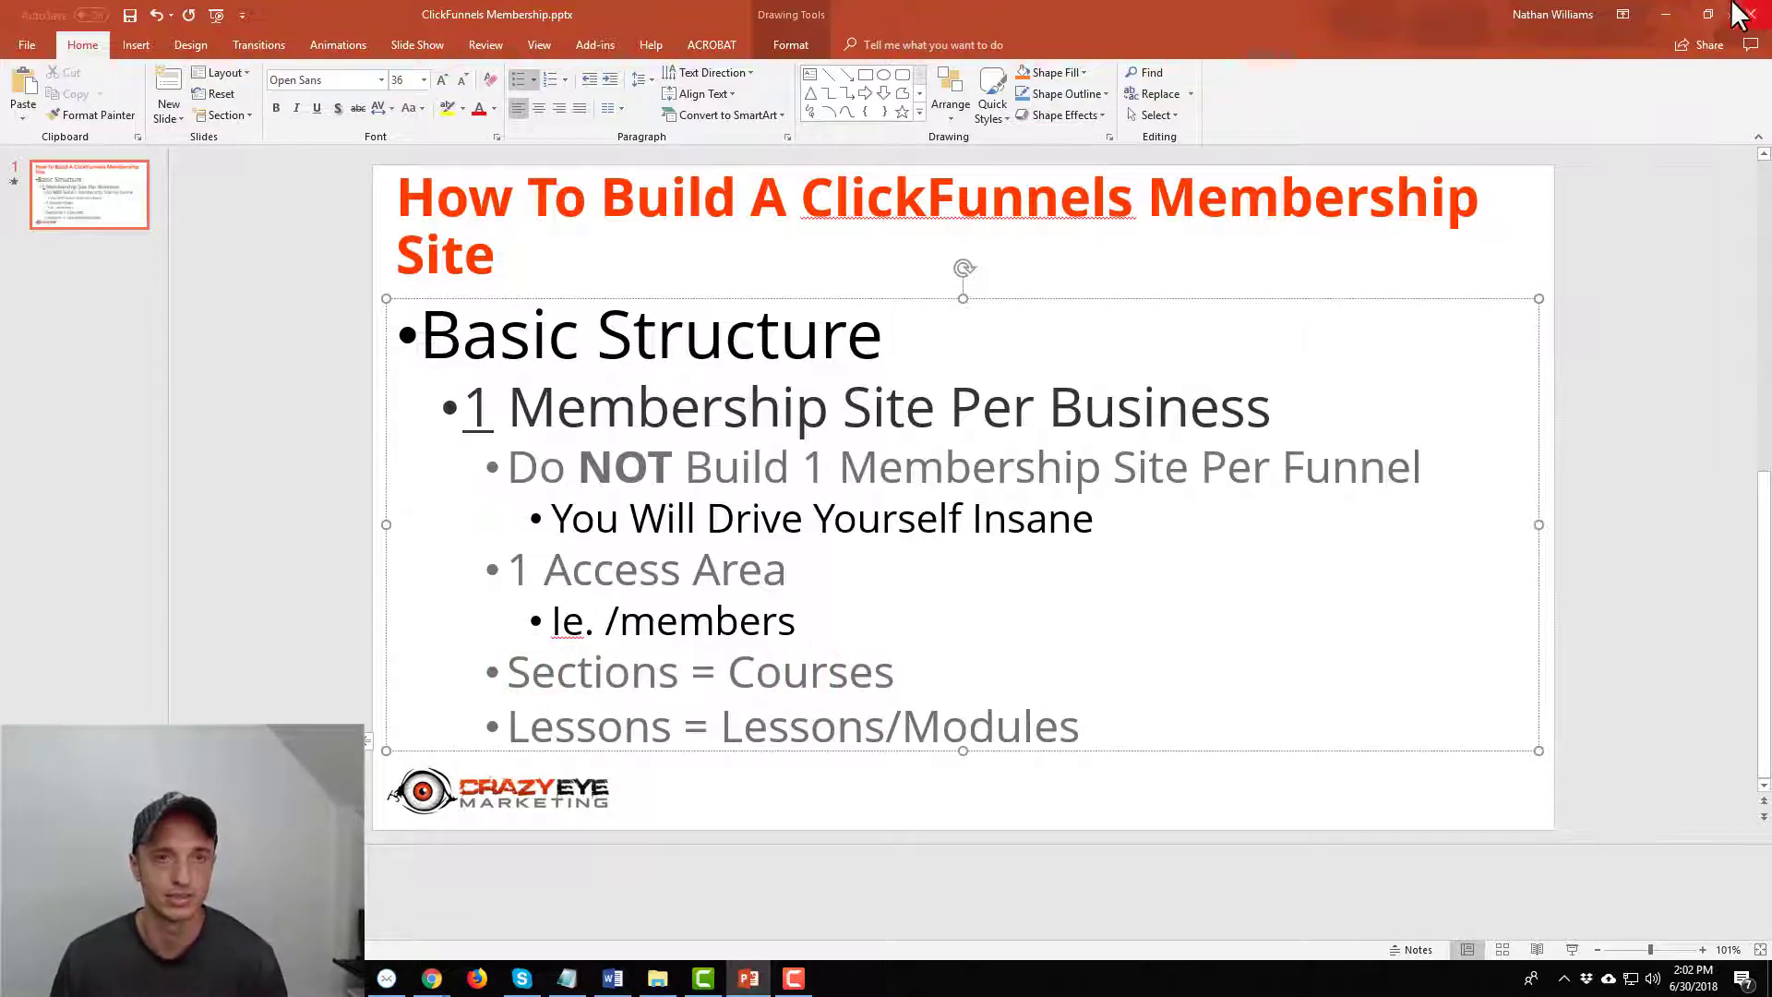
left_click(1666, 14)
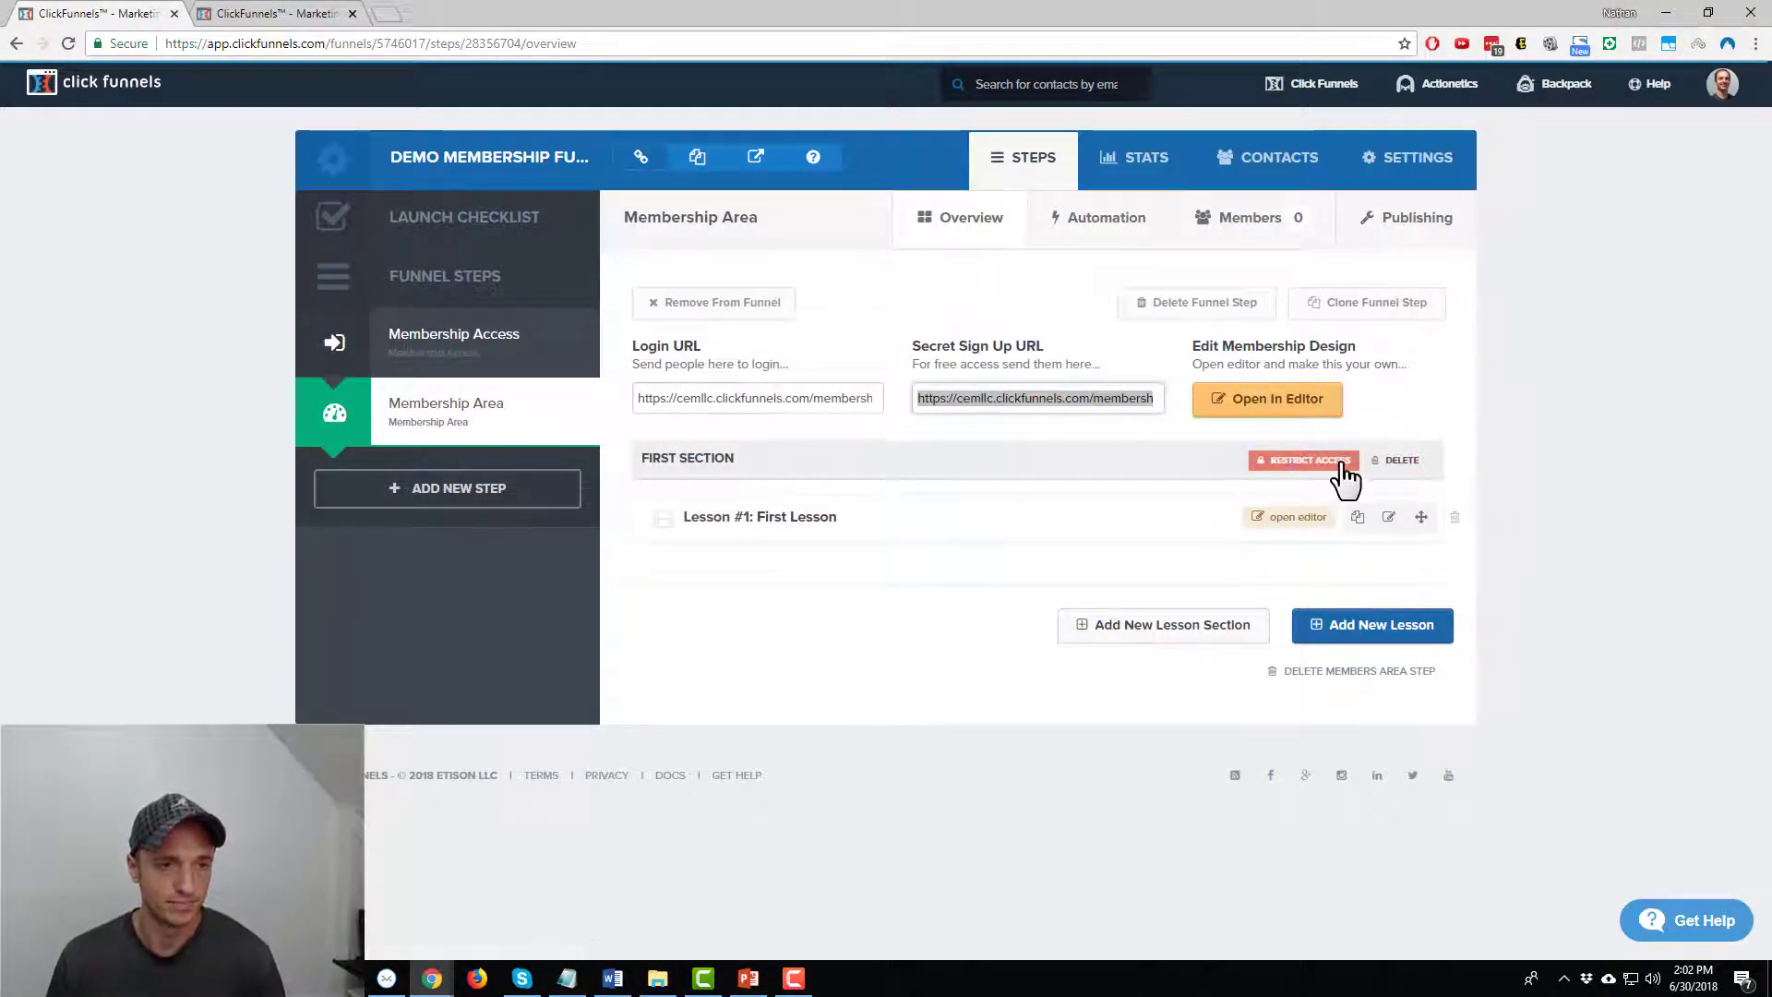
Rename the First Section lesson section to 'Facebook Ads Course' and update it
left_click(713, 461)
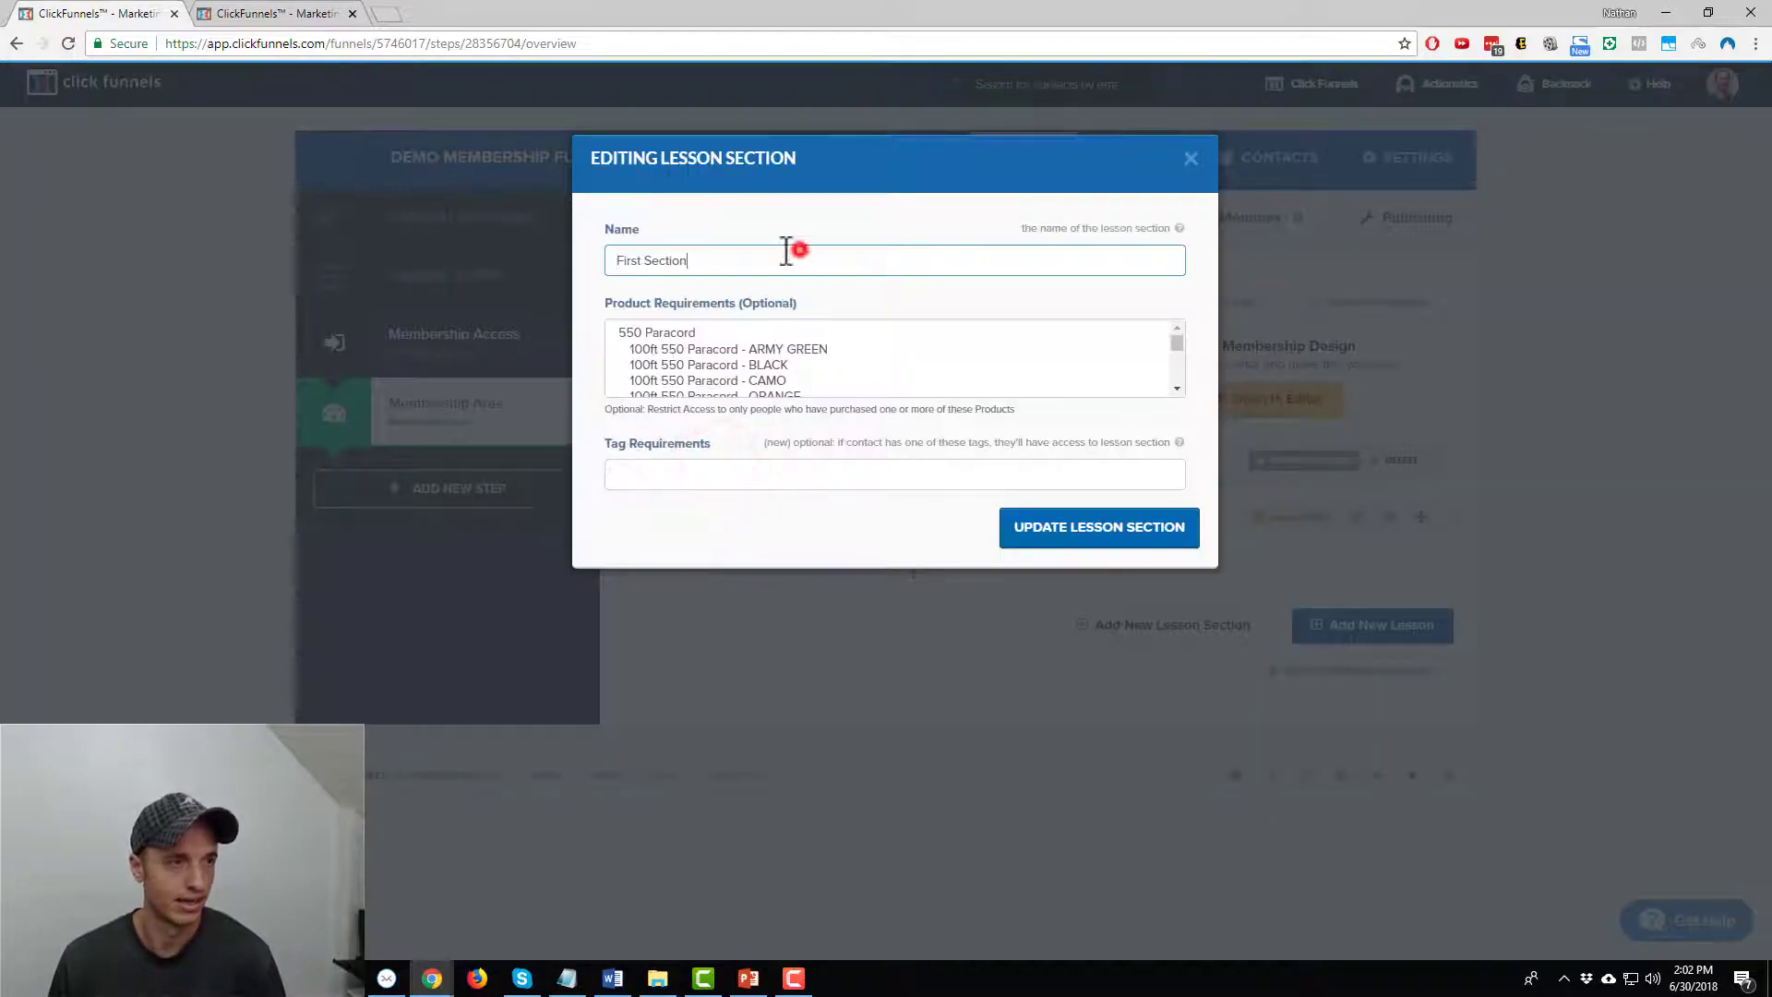
triple_click(803, 249)
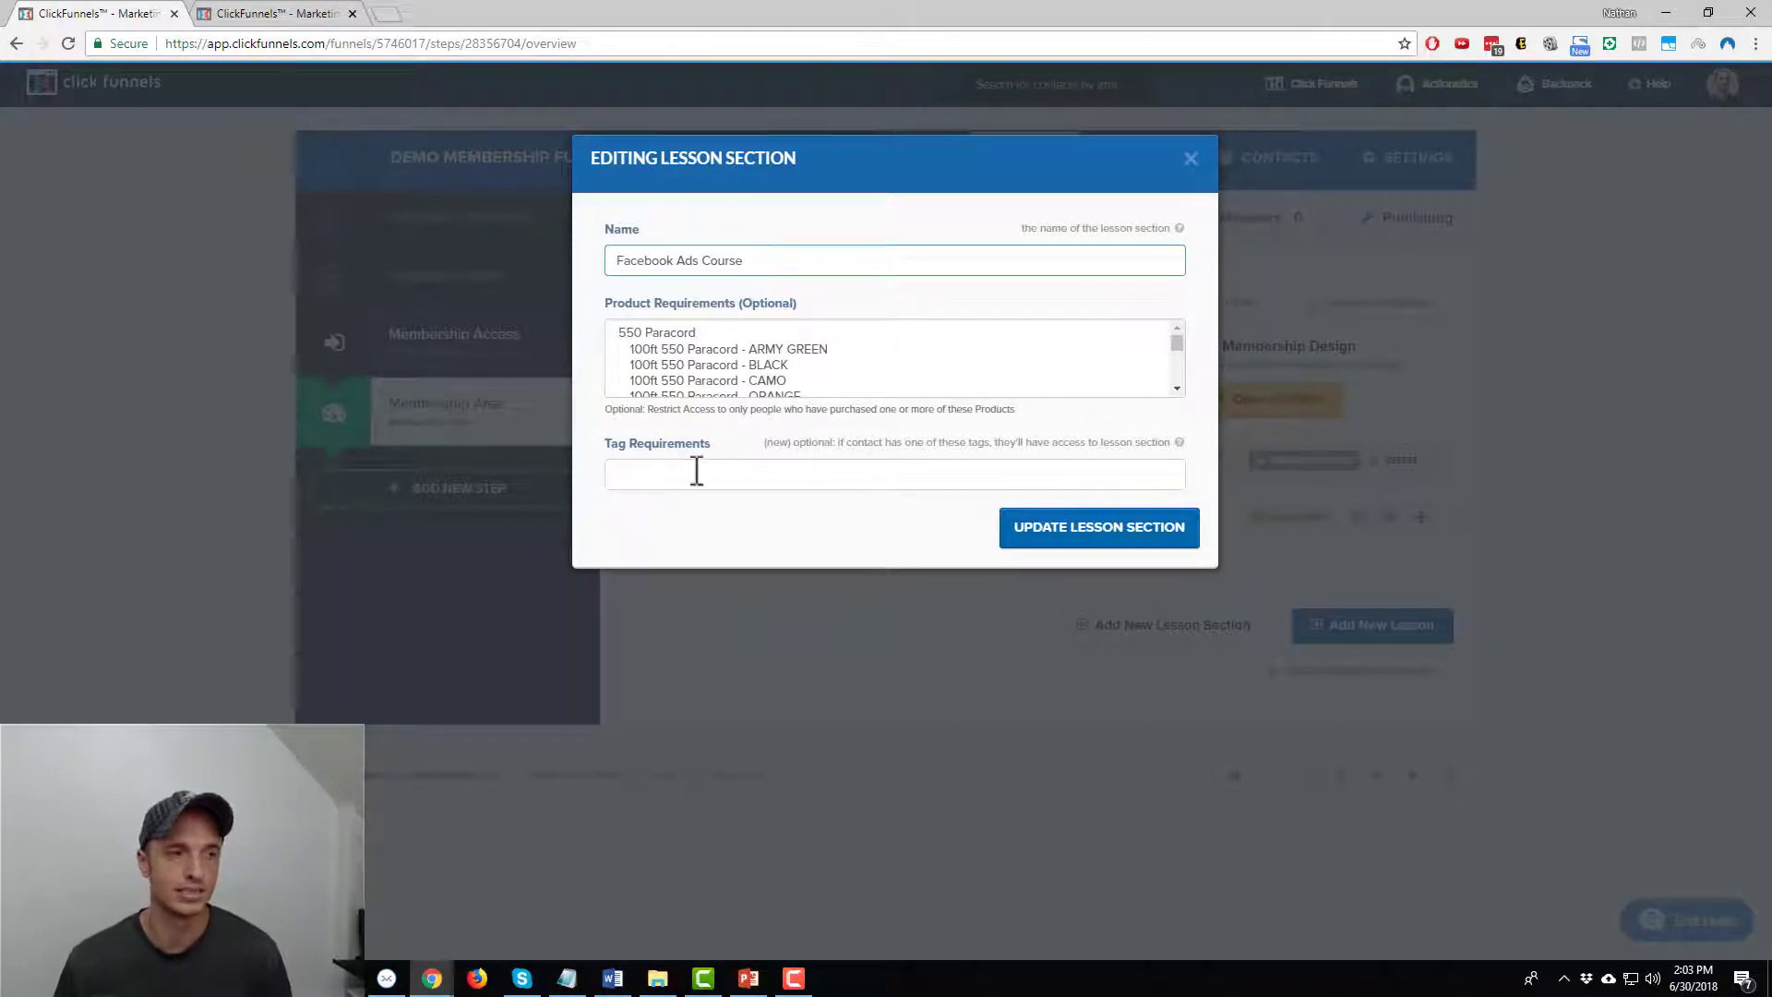
left_click_drag(766, 443, 817, 447)
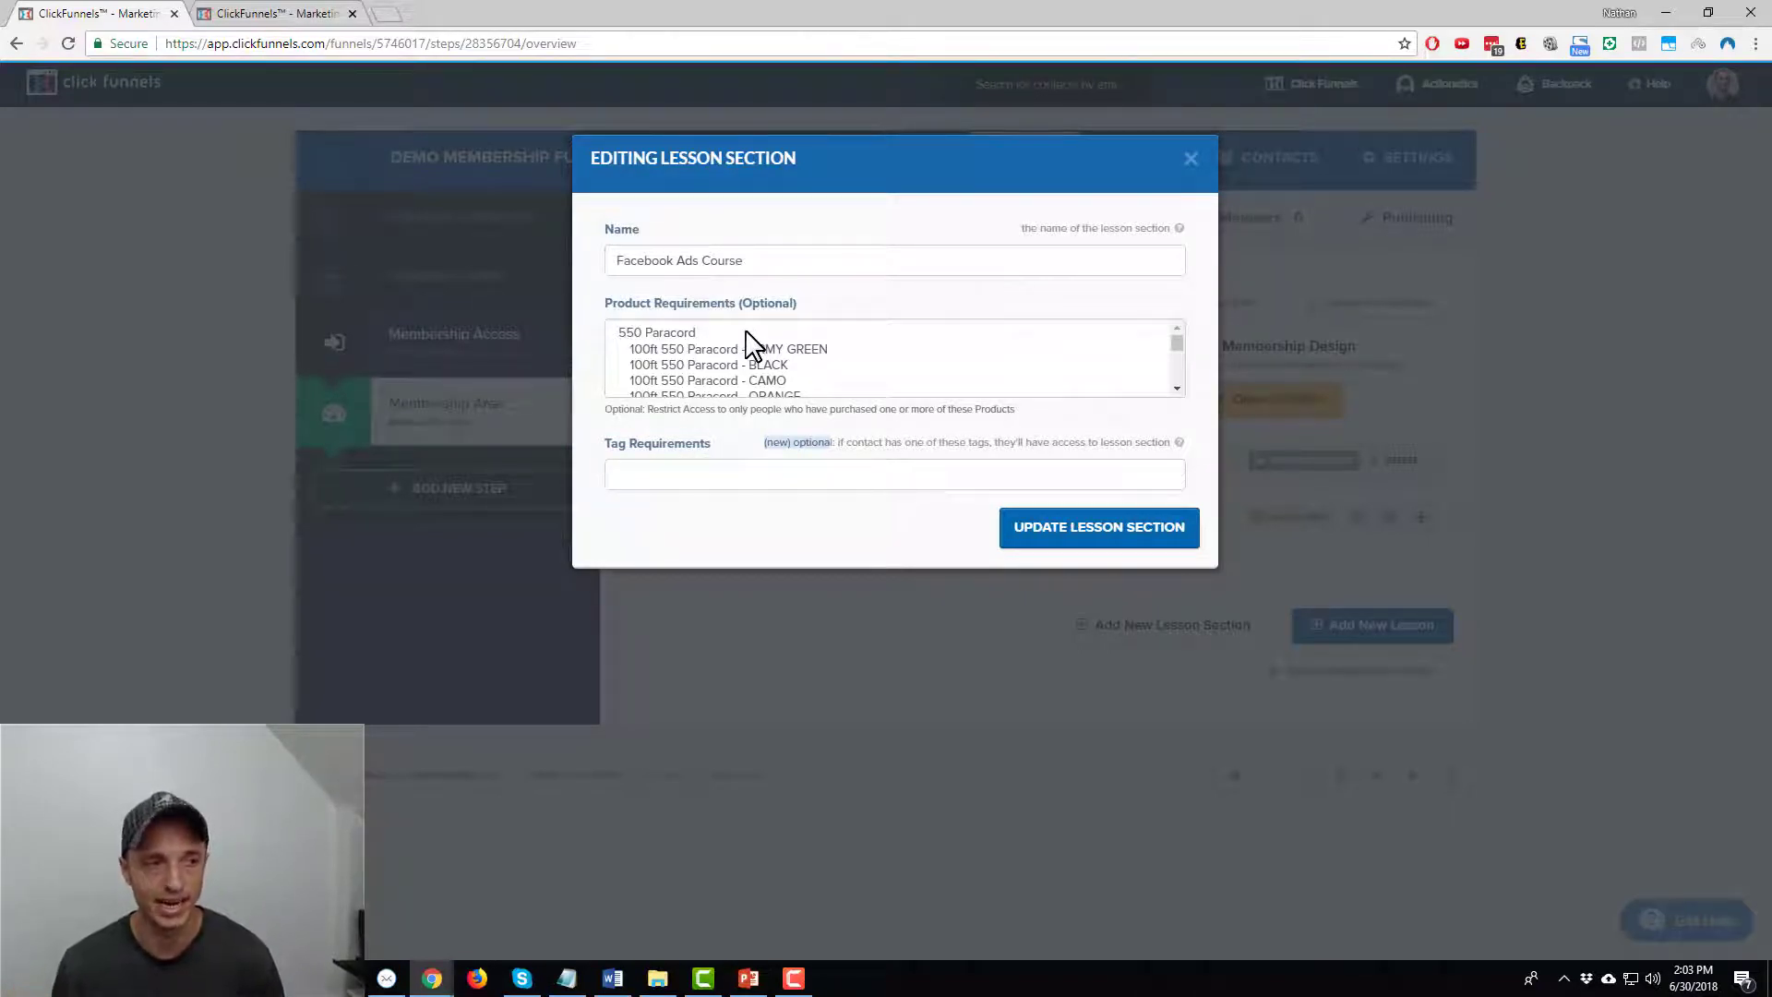
left_click(1145, 535)
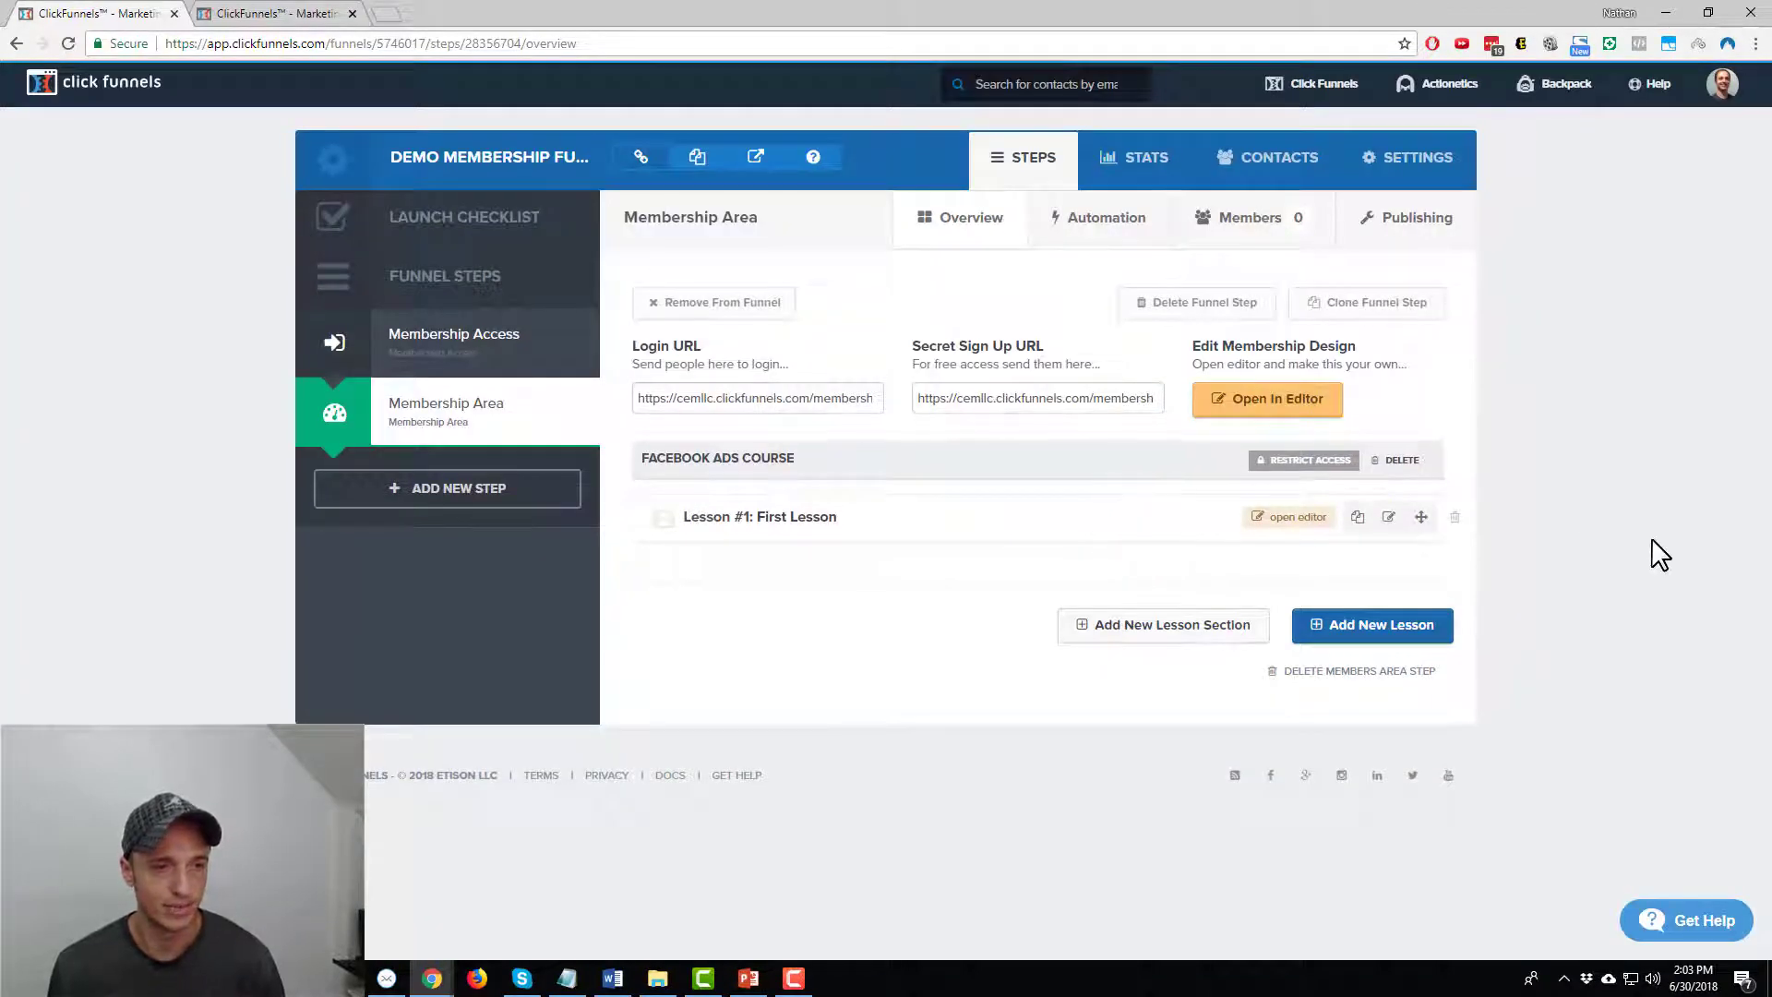
Briefly open the first lesson's editor, return to the overview, and select the secret sign-up address
left_click(1283, 520)
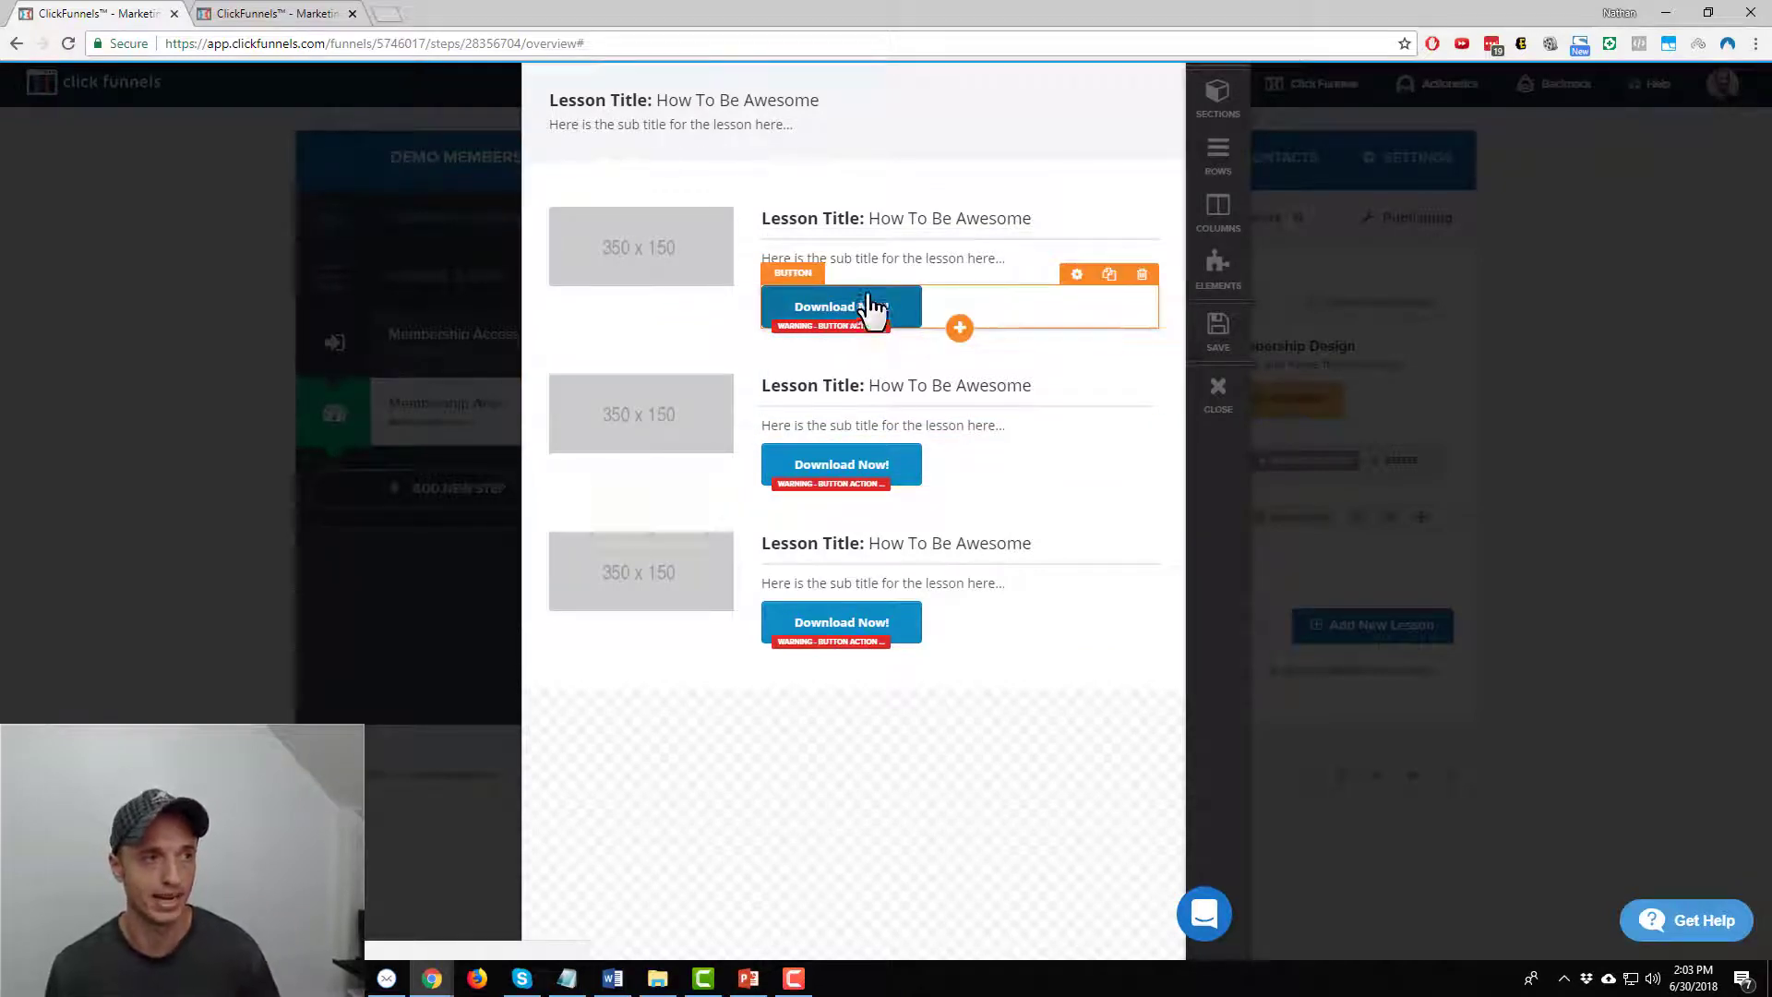
left_click(1214, 397)
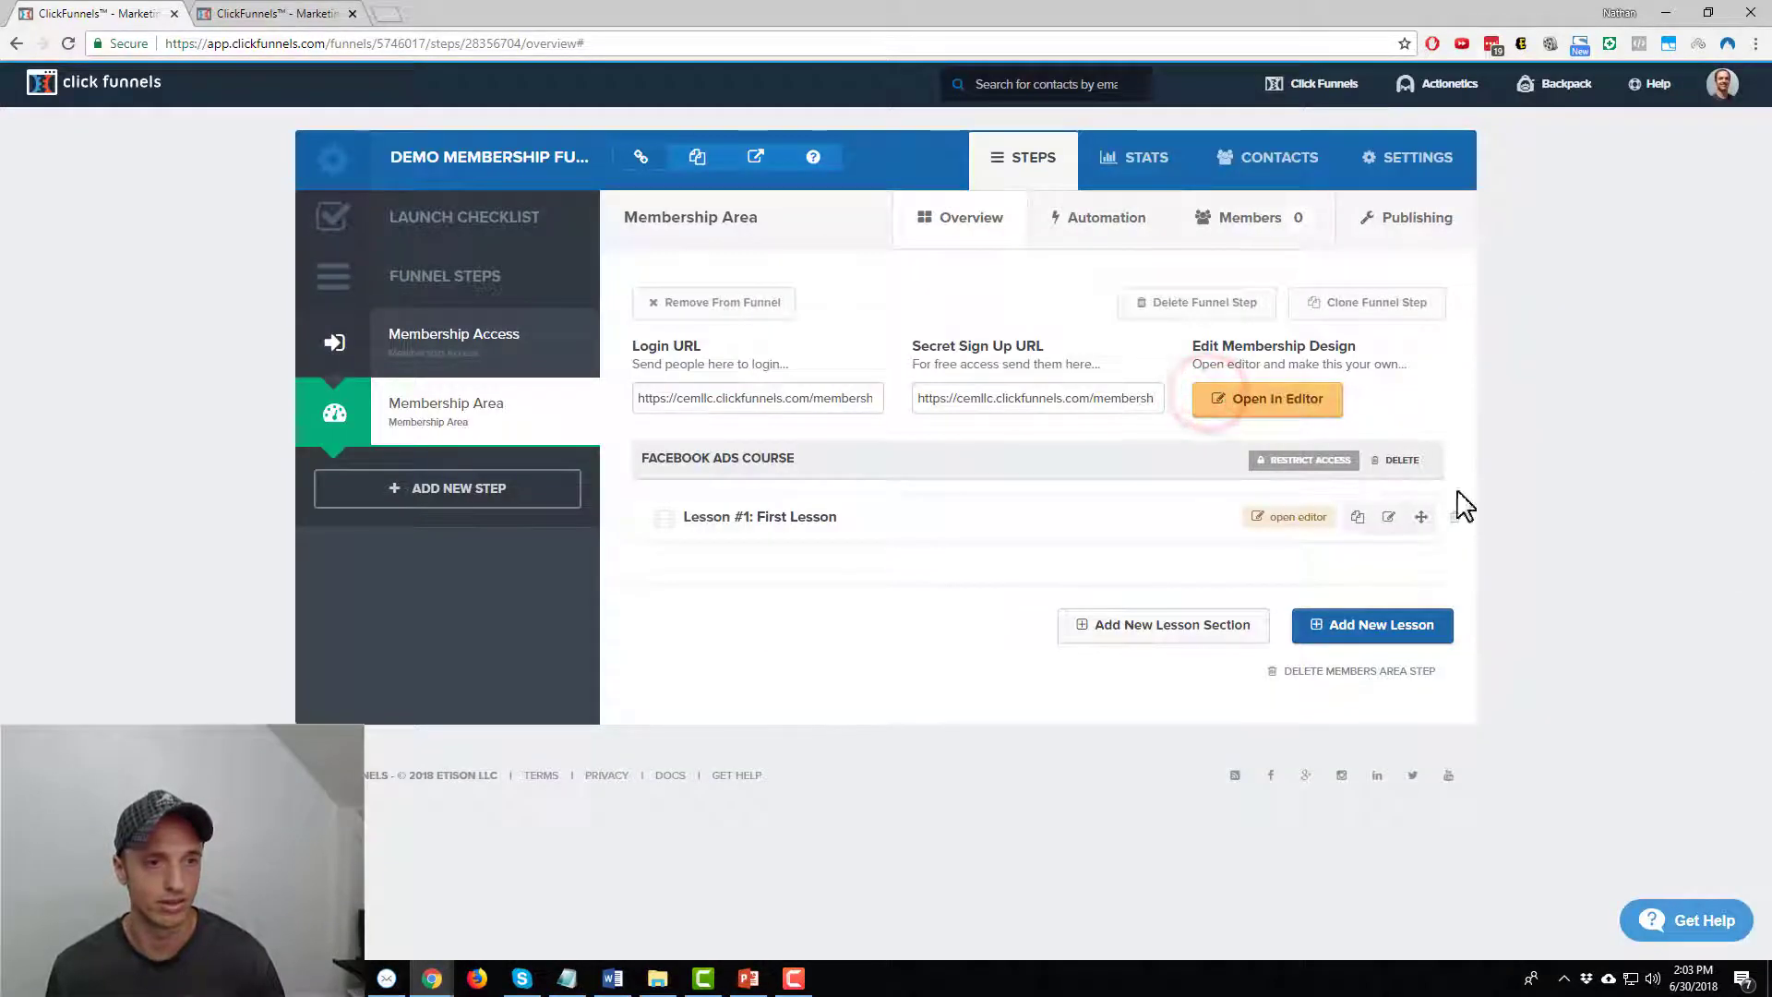
left_click(1021, 398)
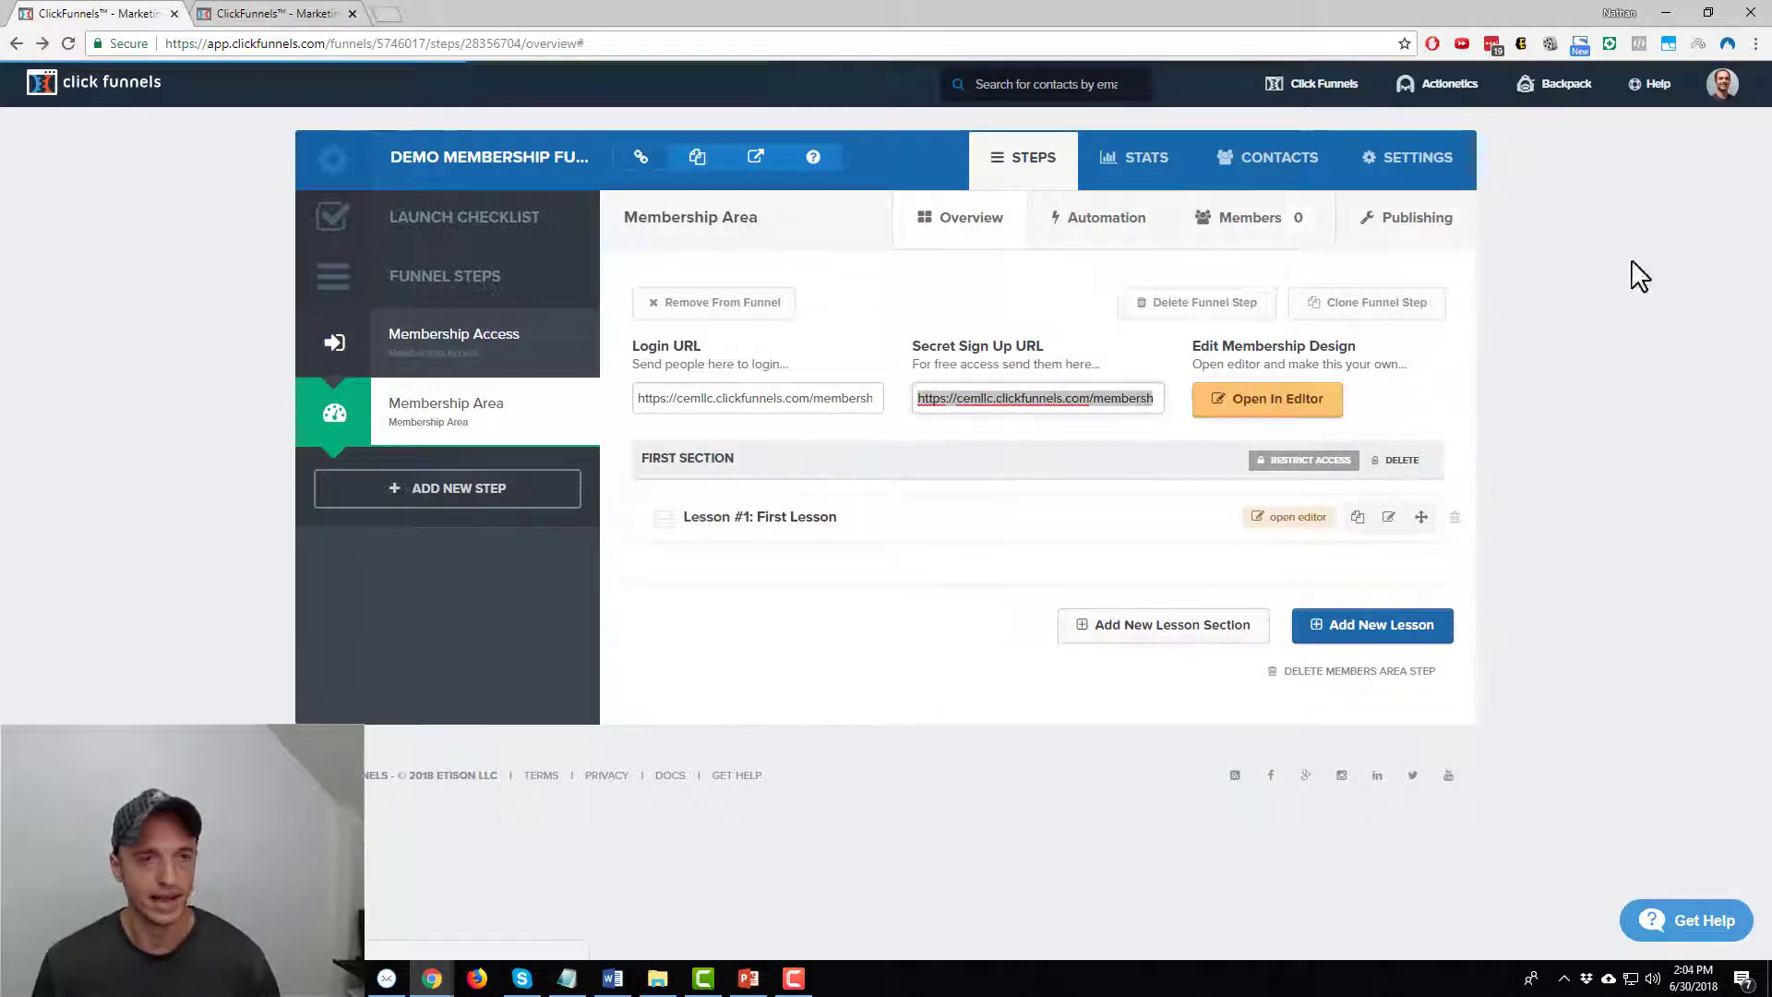
Preview the membership area in a new tab, exit the design editor, and open Lesson #1's content
left_click(1311, 411)
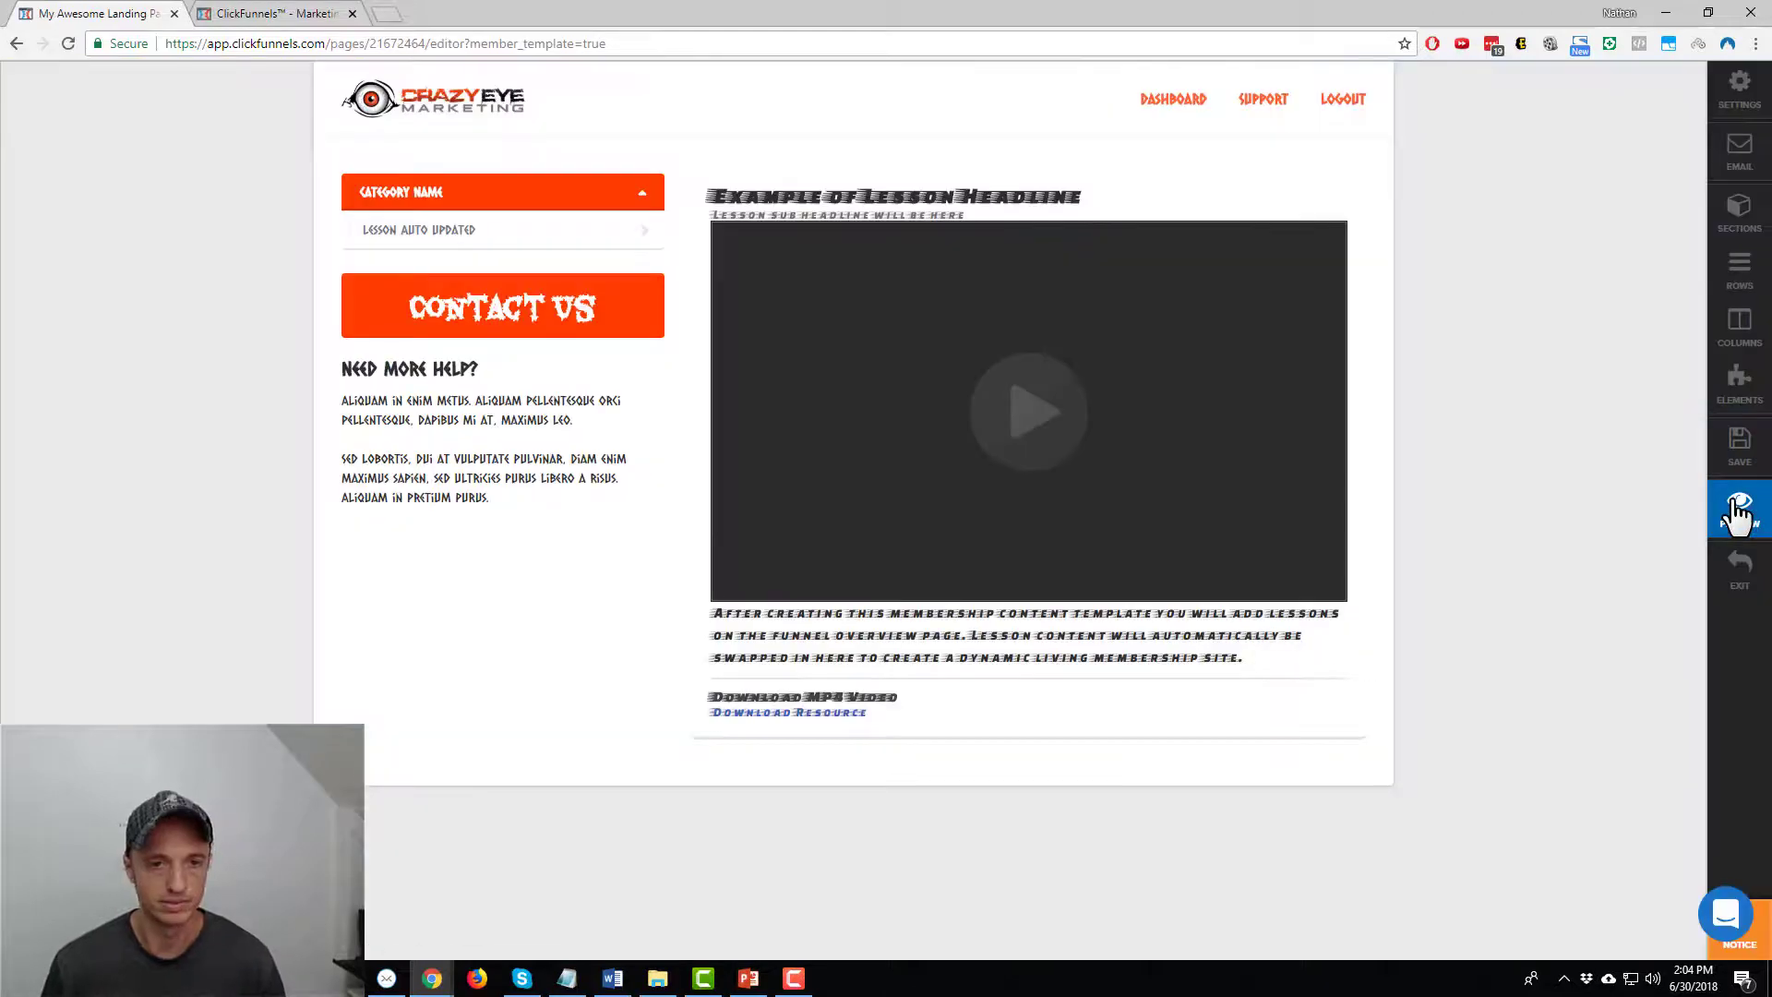
left_click(1733, 503)
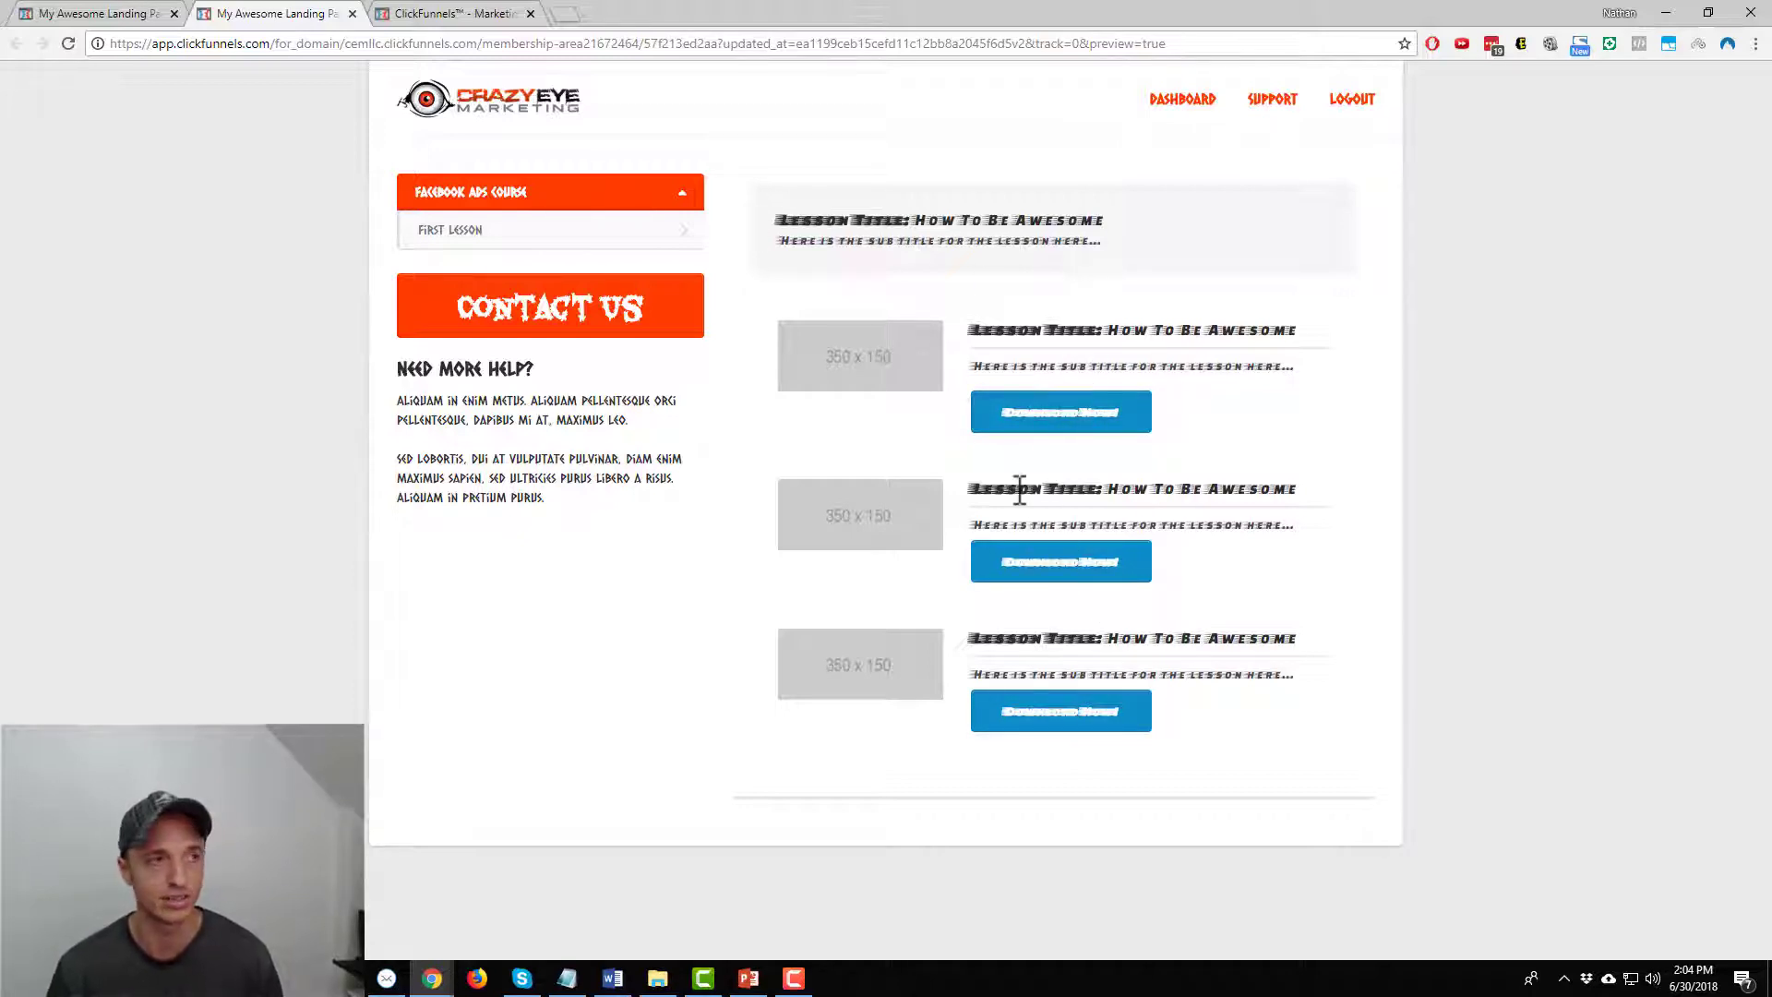
left_click(111, 12)
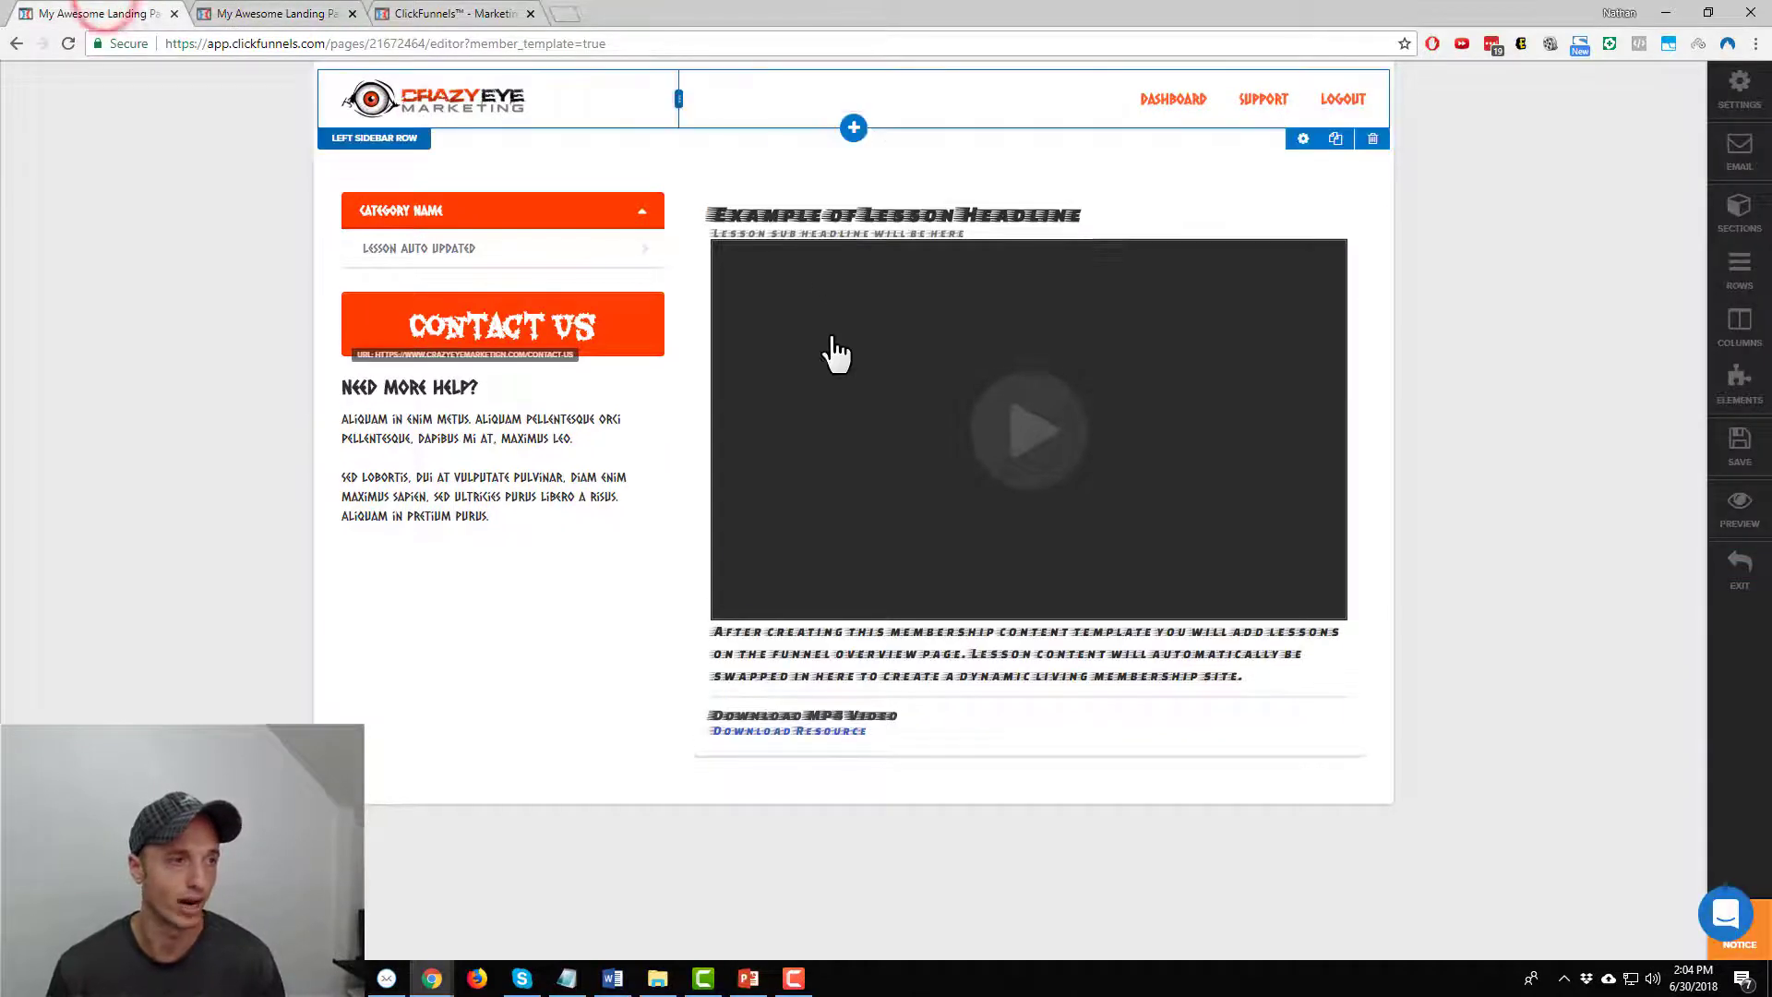
left_click(1740, 565)
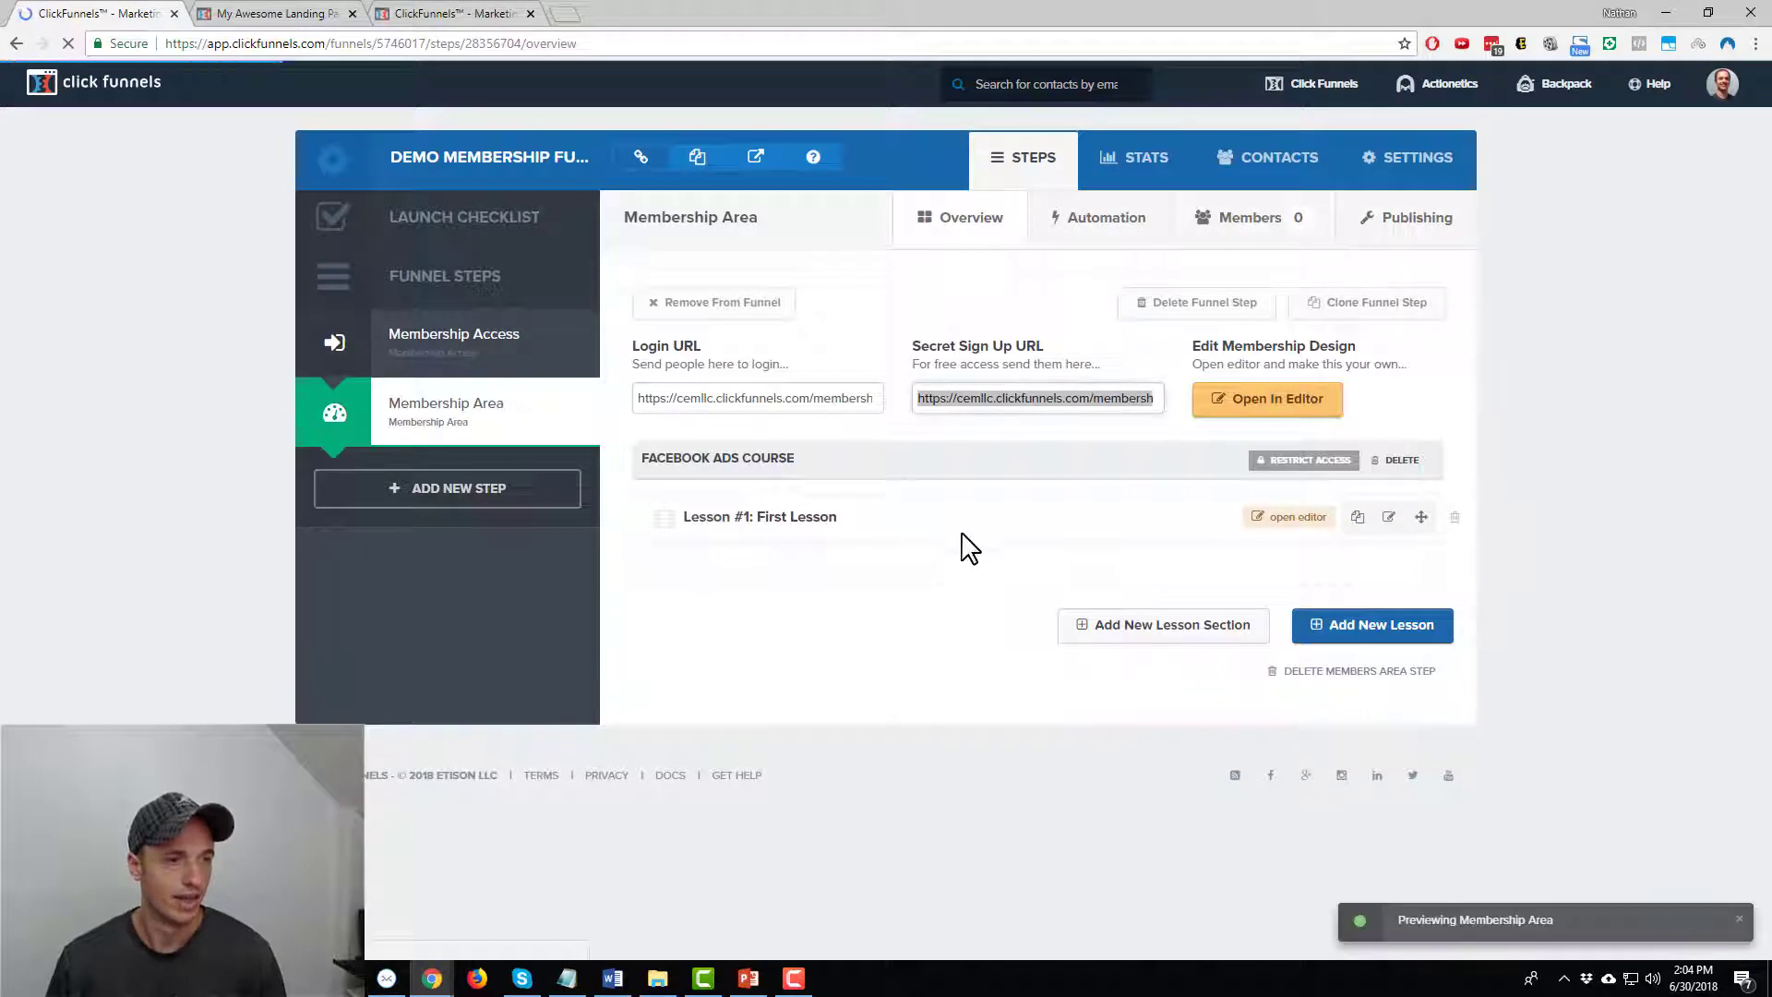
left_click(1286, 526)
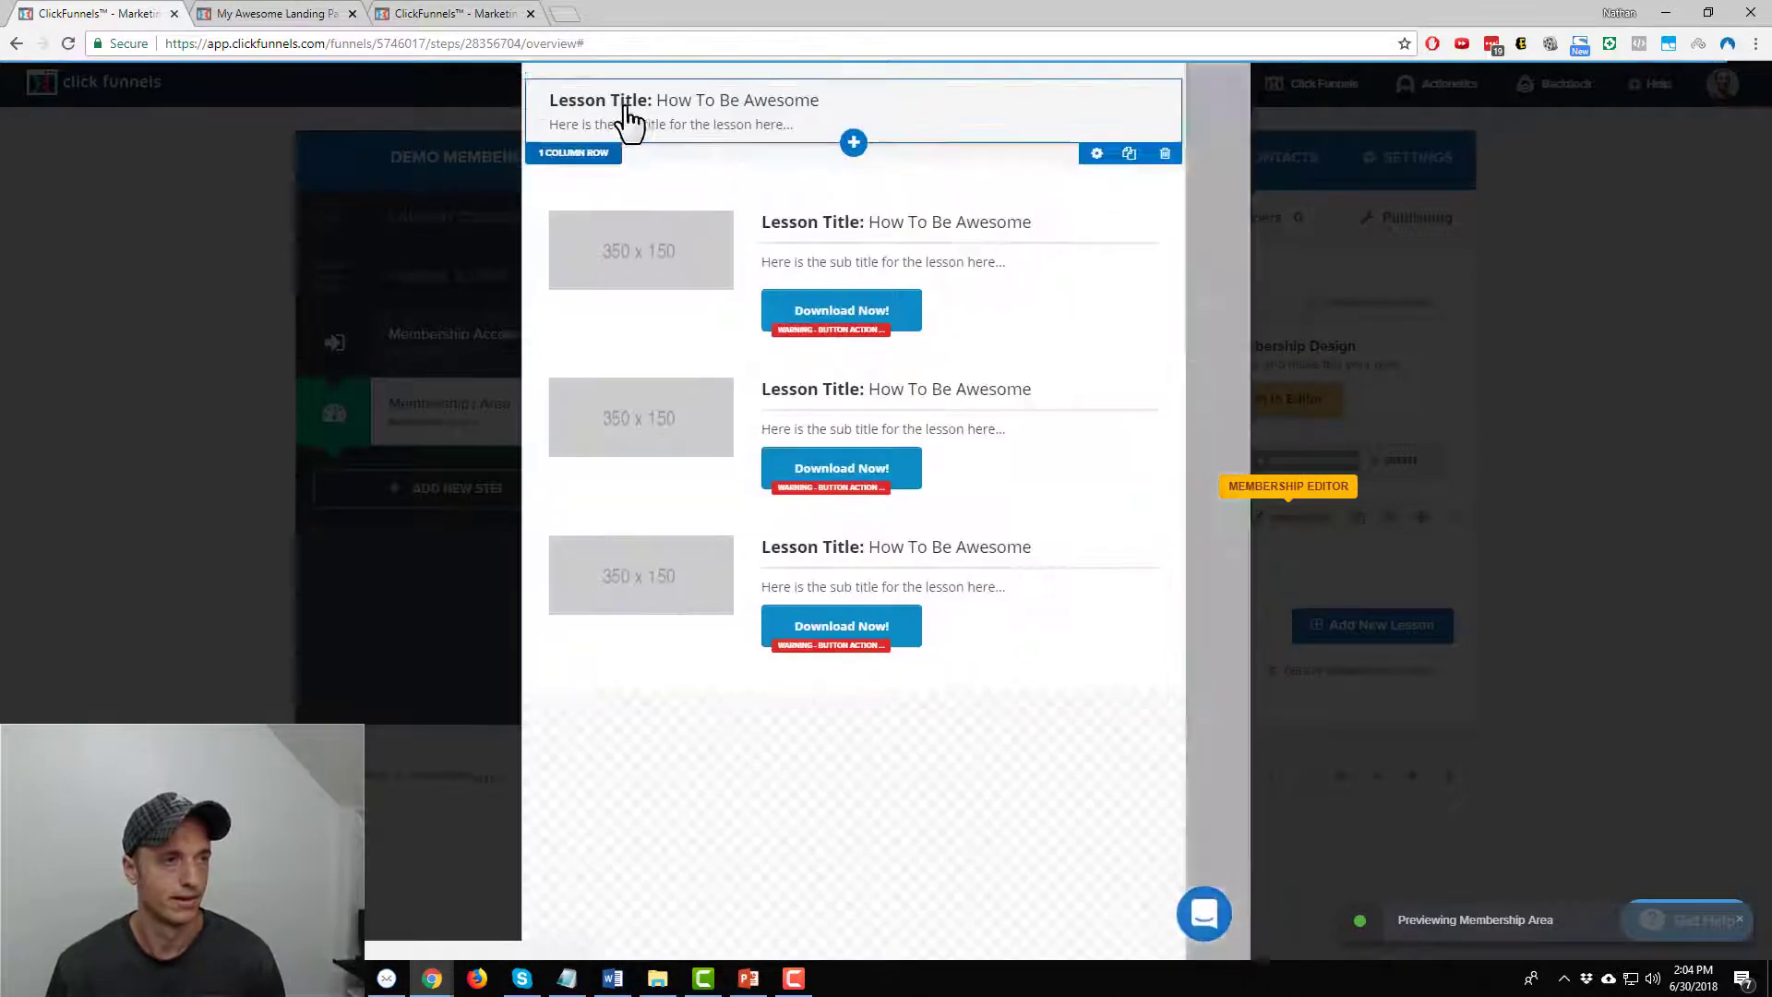
Retitle the headline 'Module 1: The Facebook Pixel' and delete the placeholder subtitle beneath it
left_click(655, 102)
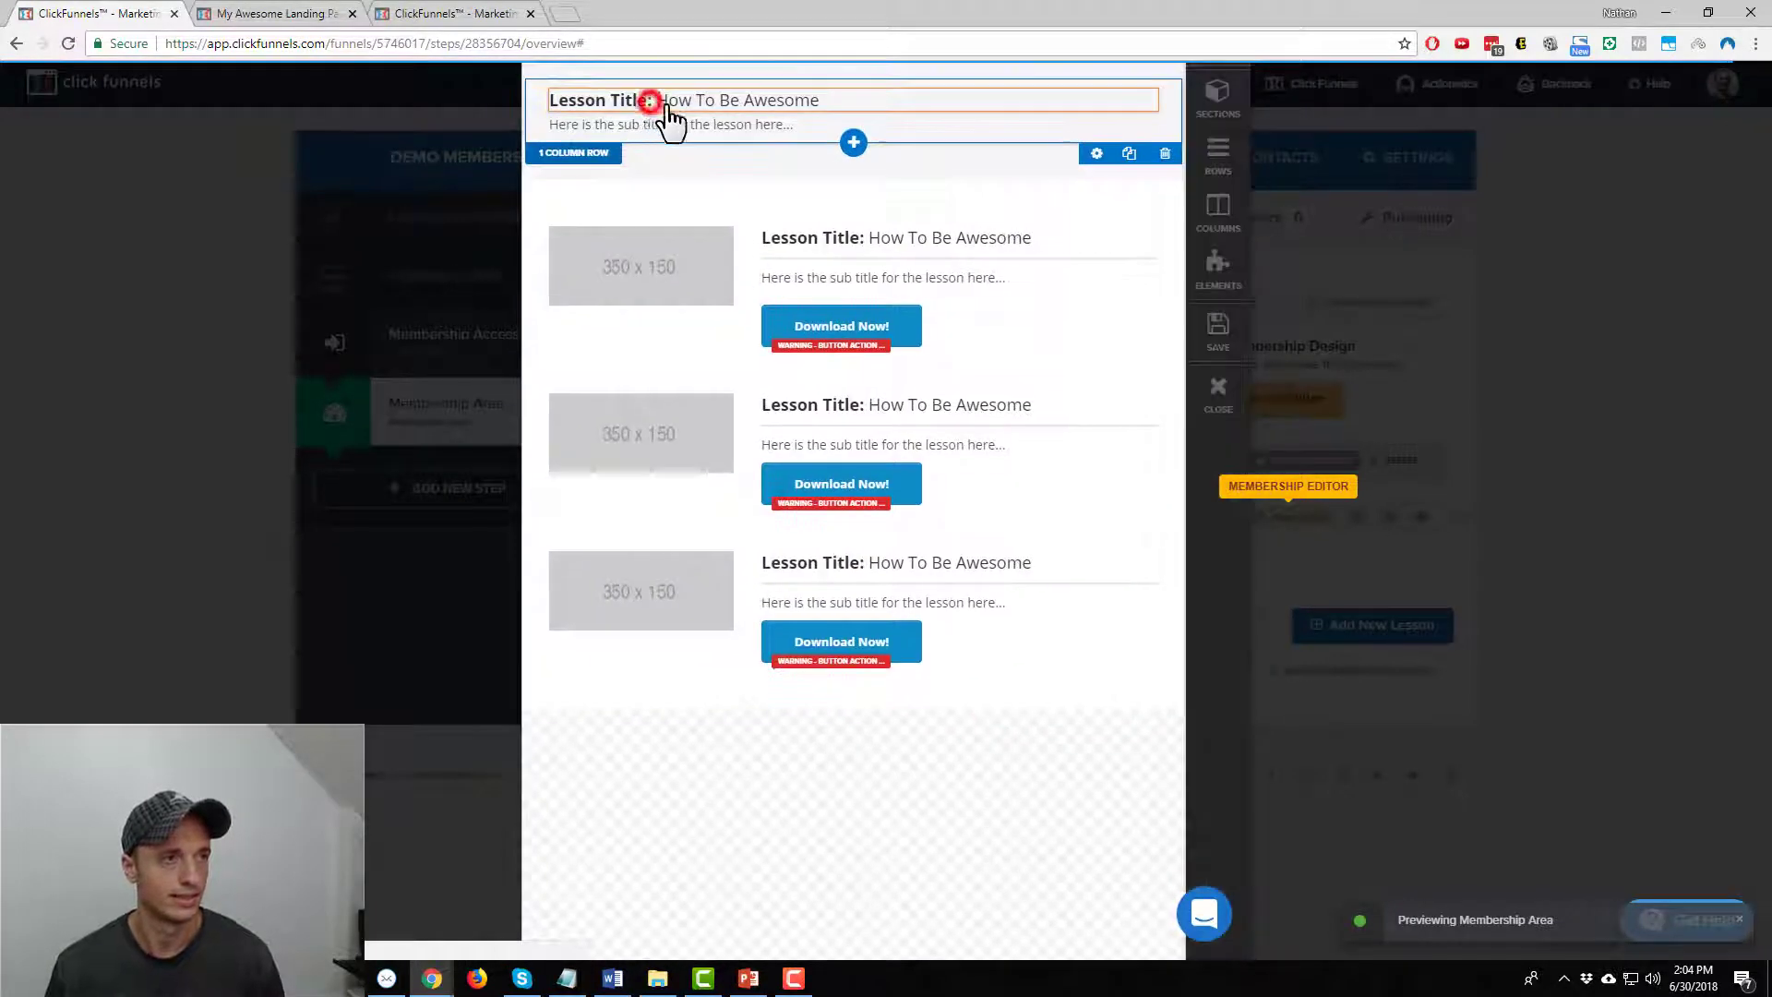
key("ctrl+a")
type("Mo")
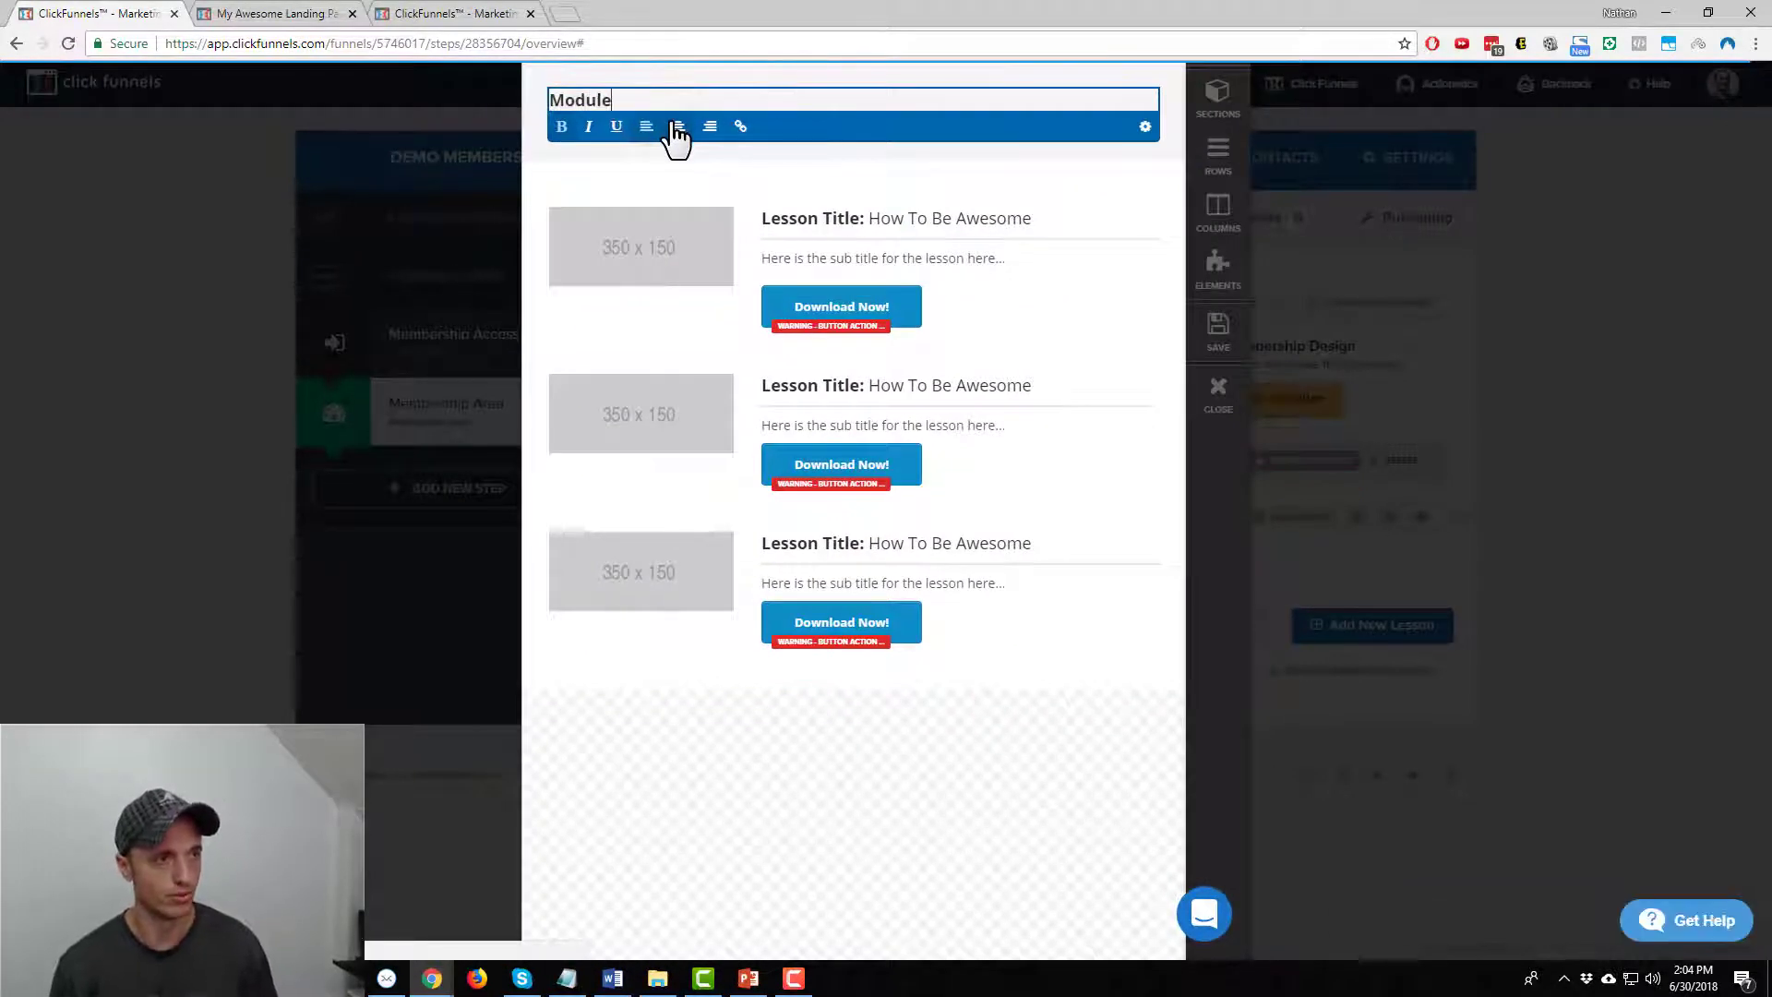
type("dule 1: The Facebook Pixel")
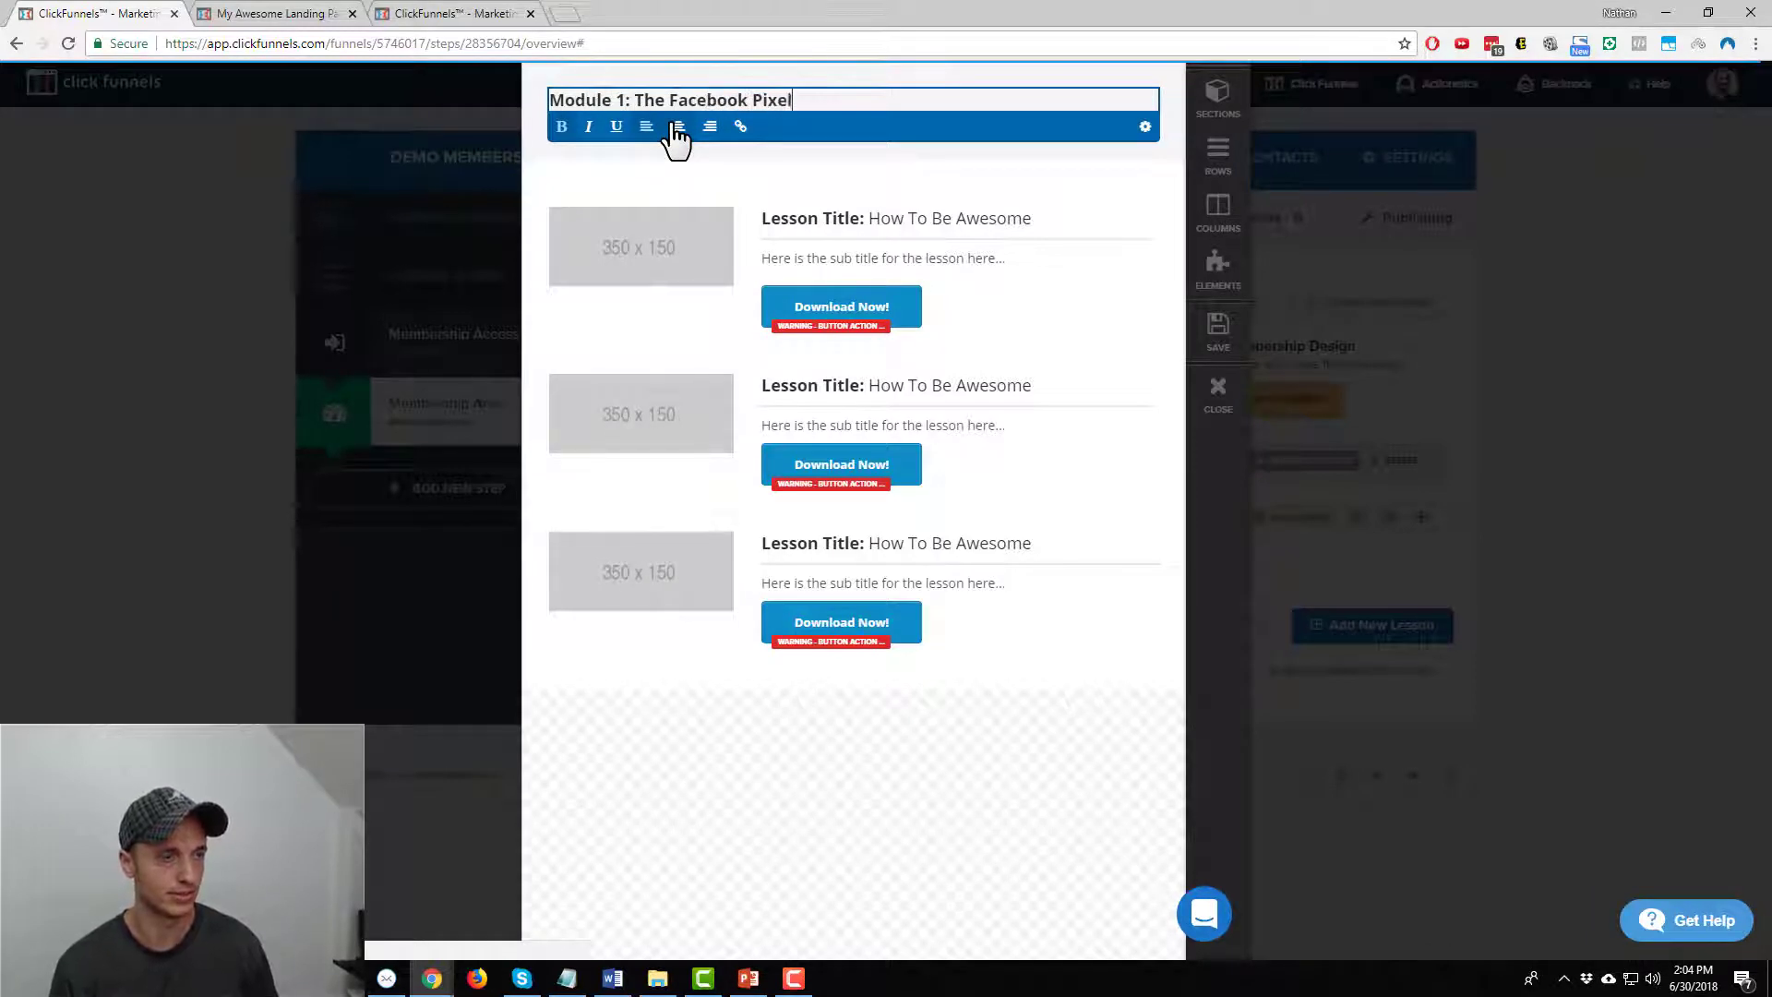
left_click(955, 811)
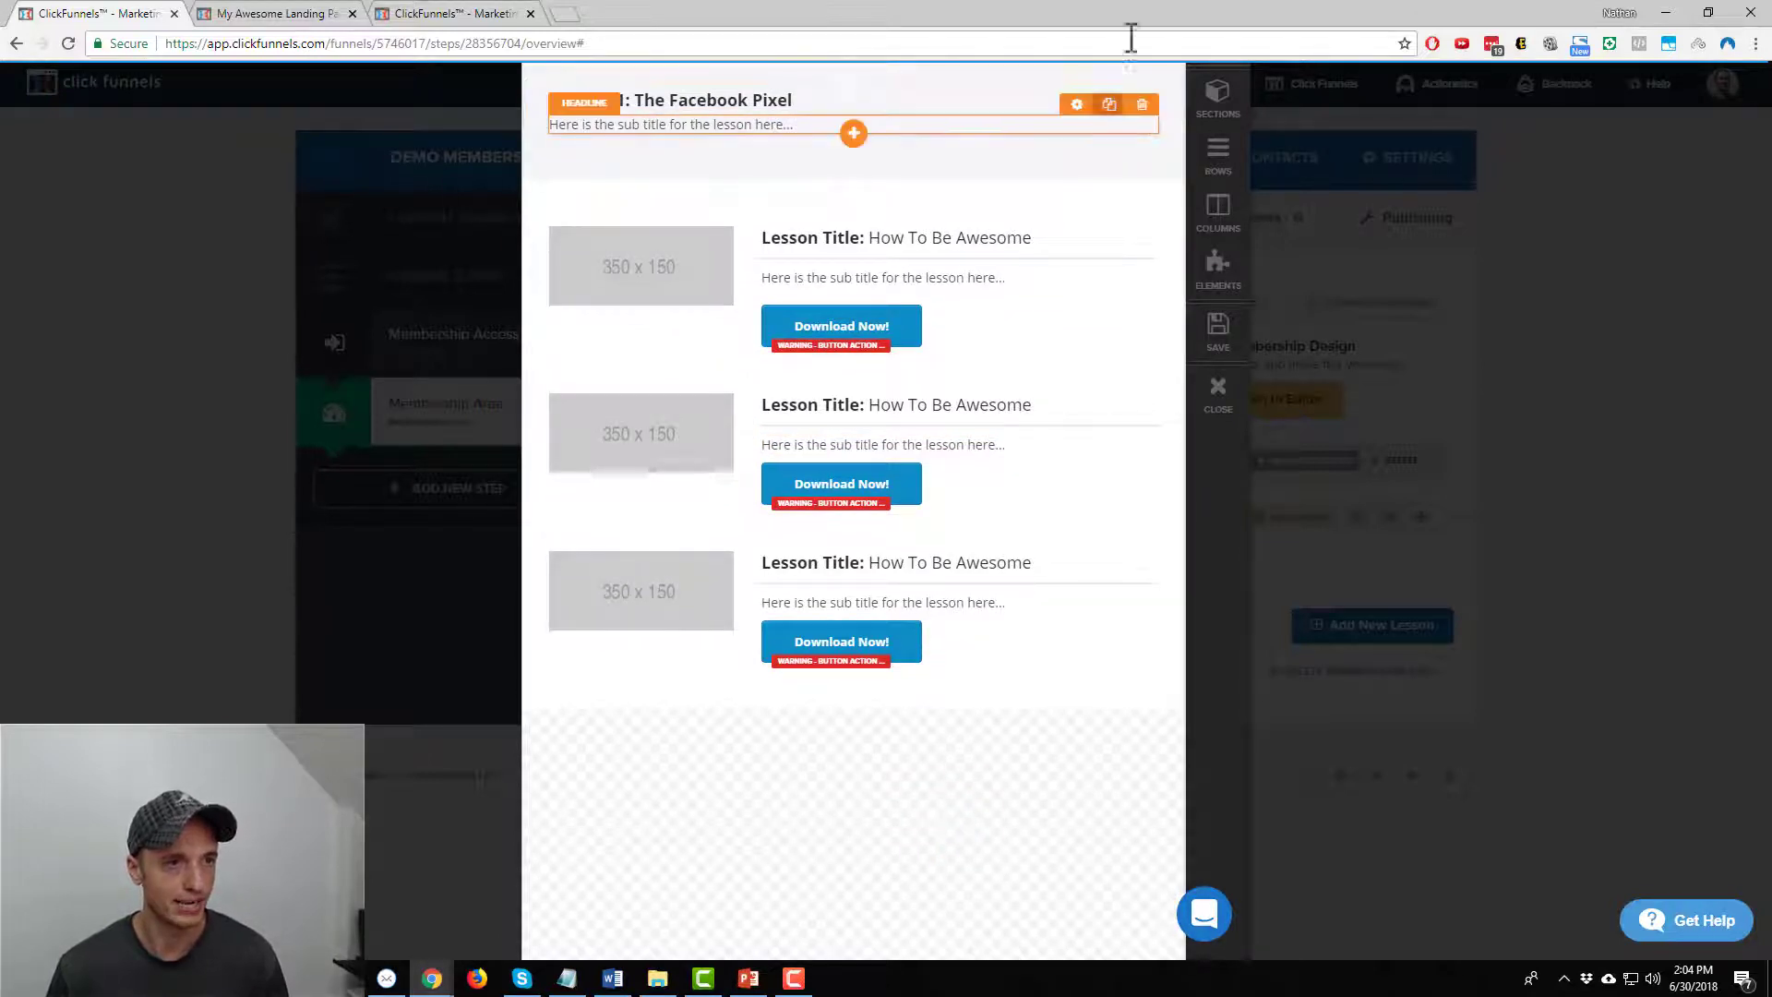
left_click(1142, 104)
left_click(977, 146)
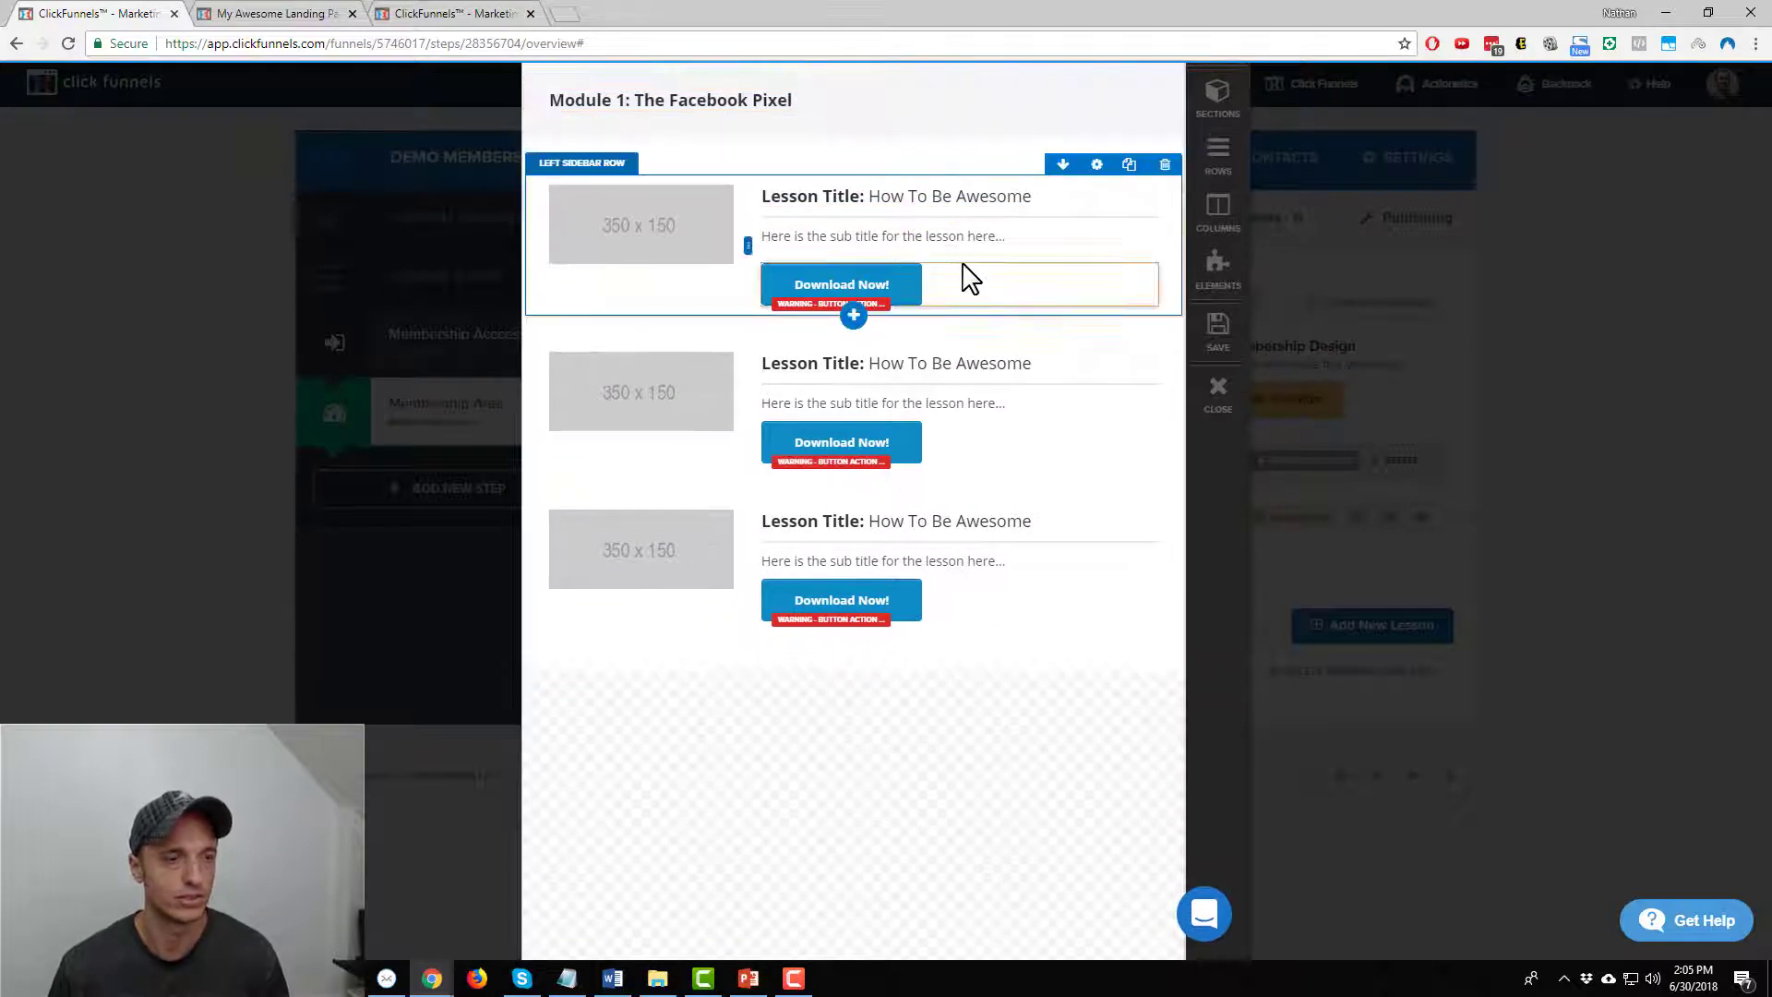
Insert a new one-column row below the first lesson row
left_click(853, 318)
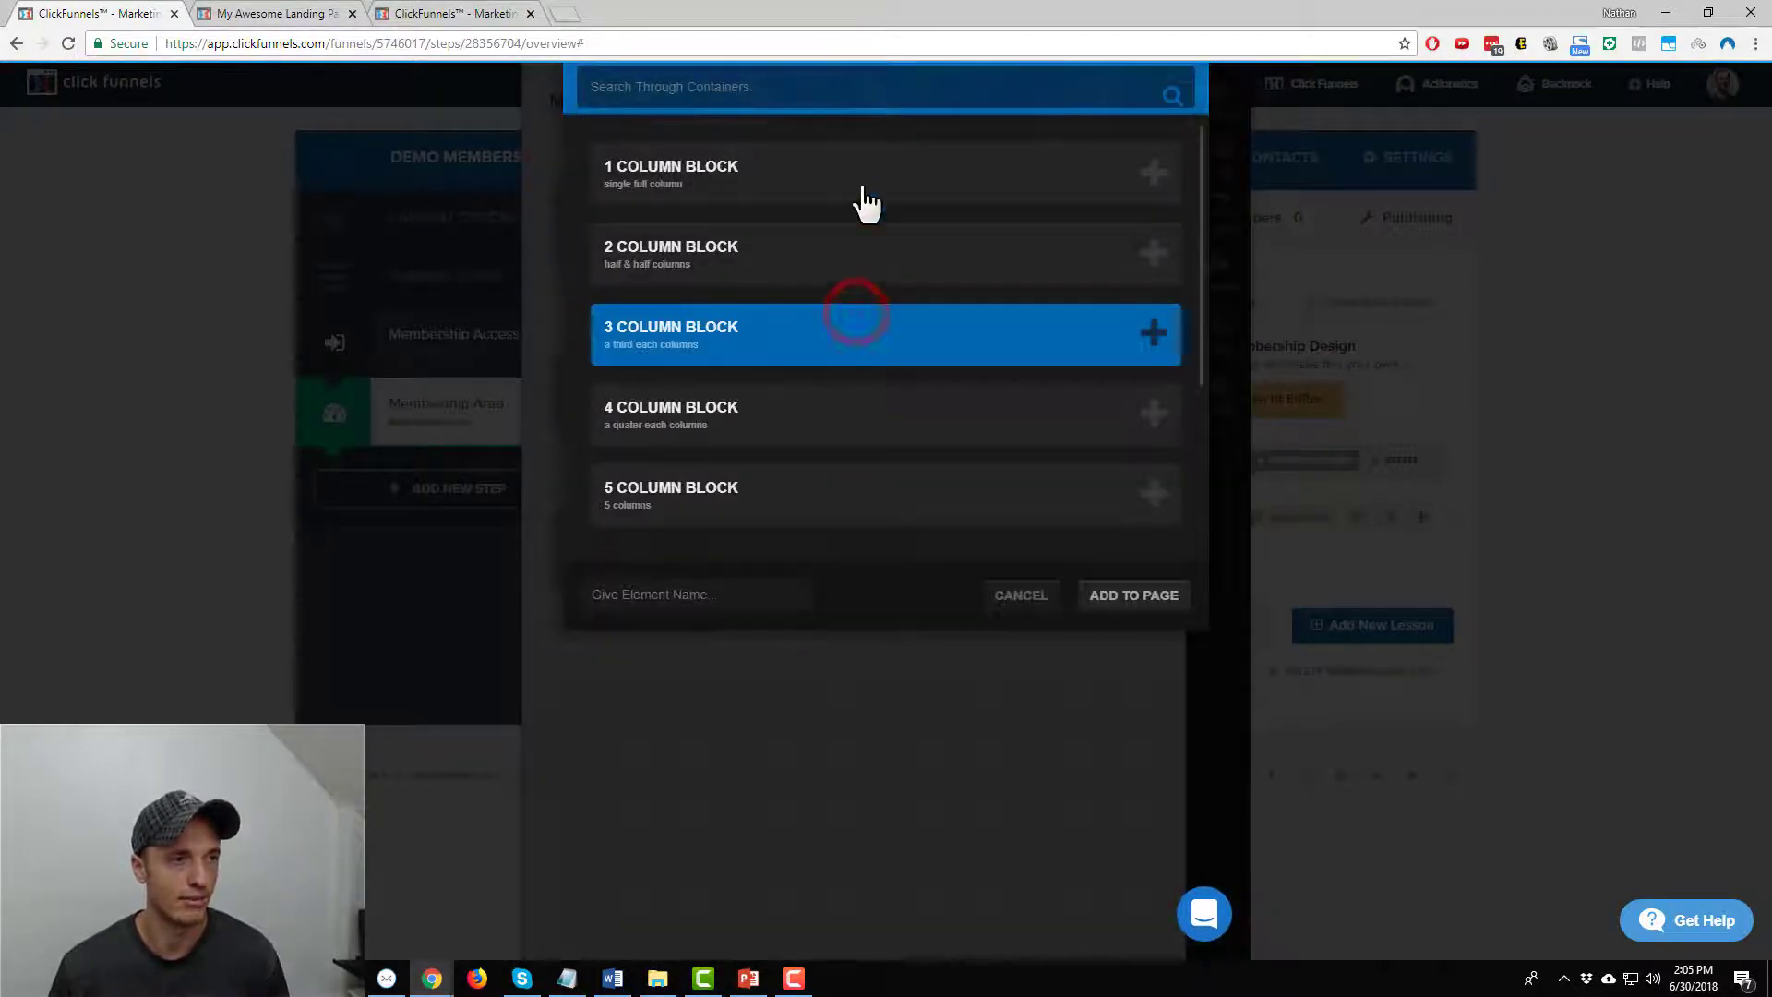
left_click(863, 180)
left_click(1149, 598)
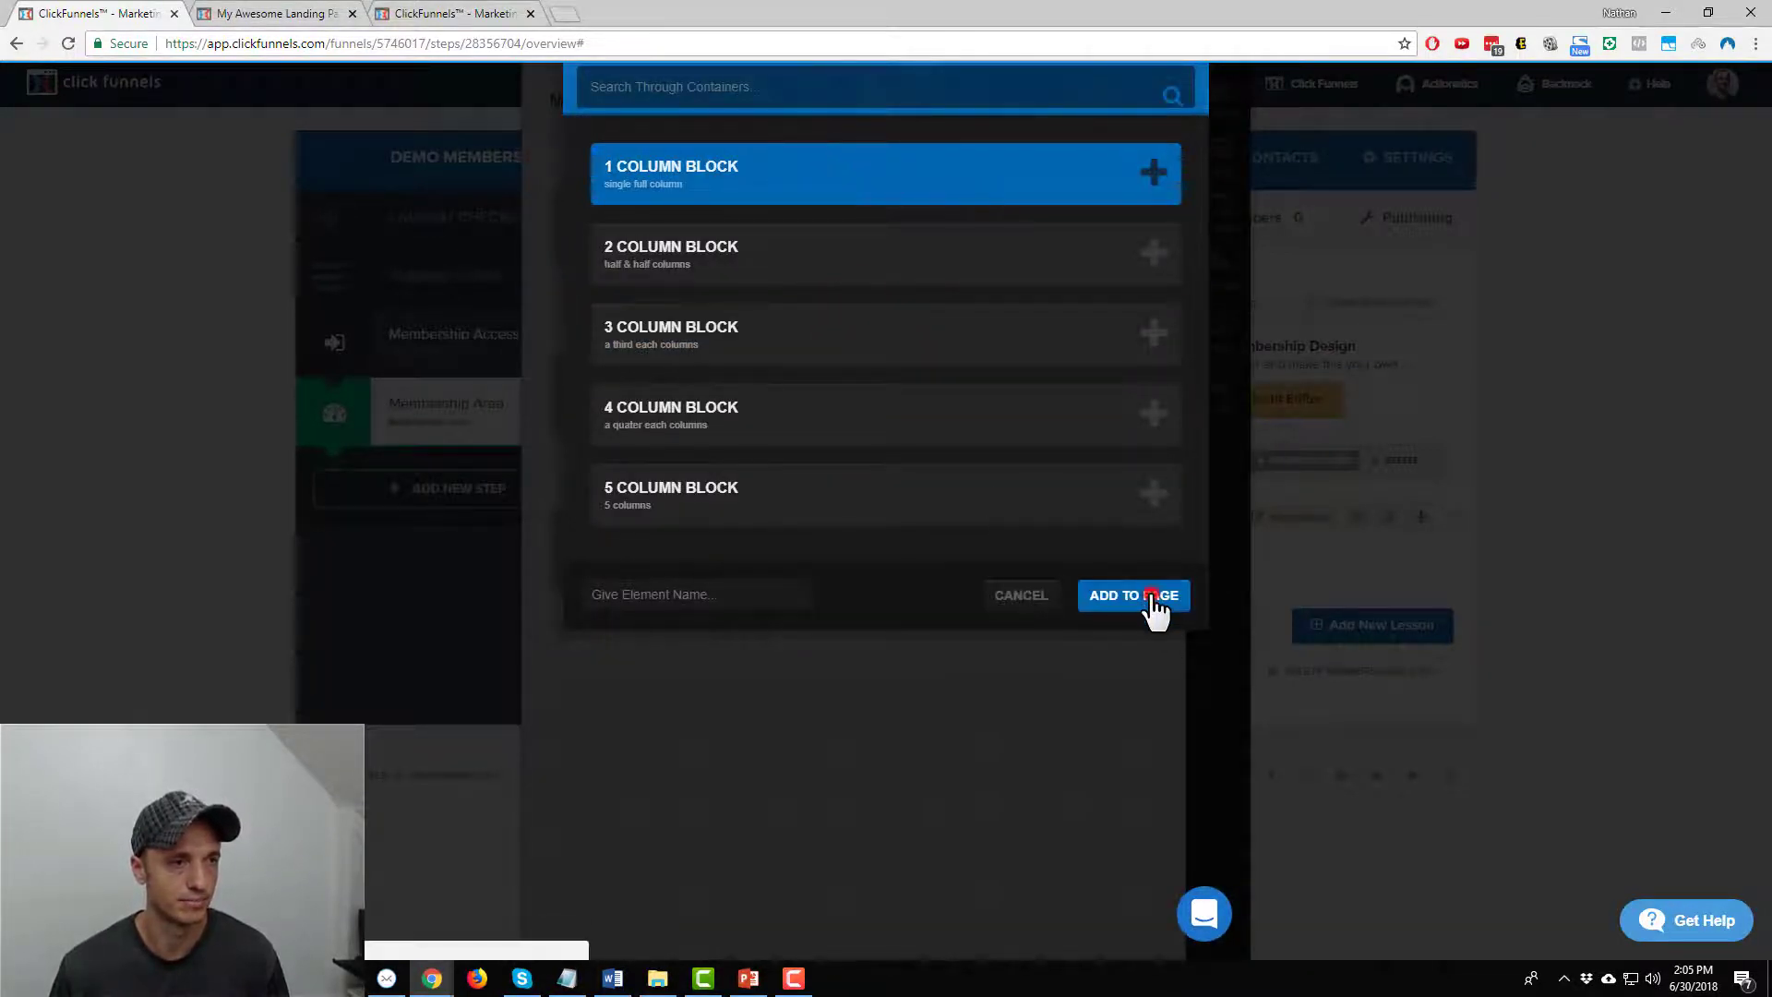
Add a Video element to the new row by searching 'vid', then open its settings
left_click(886, 355)
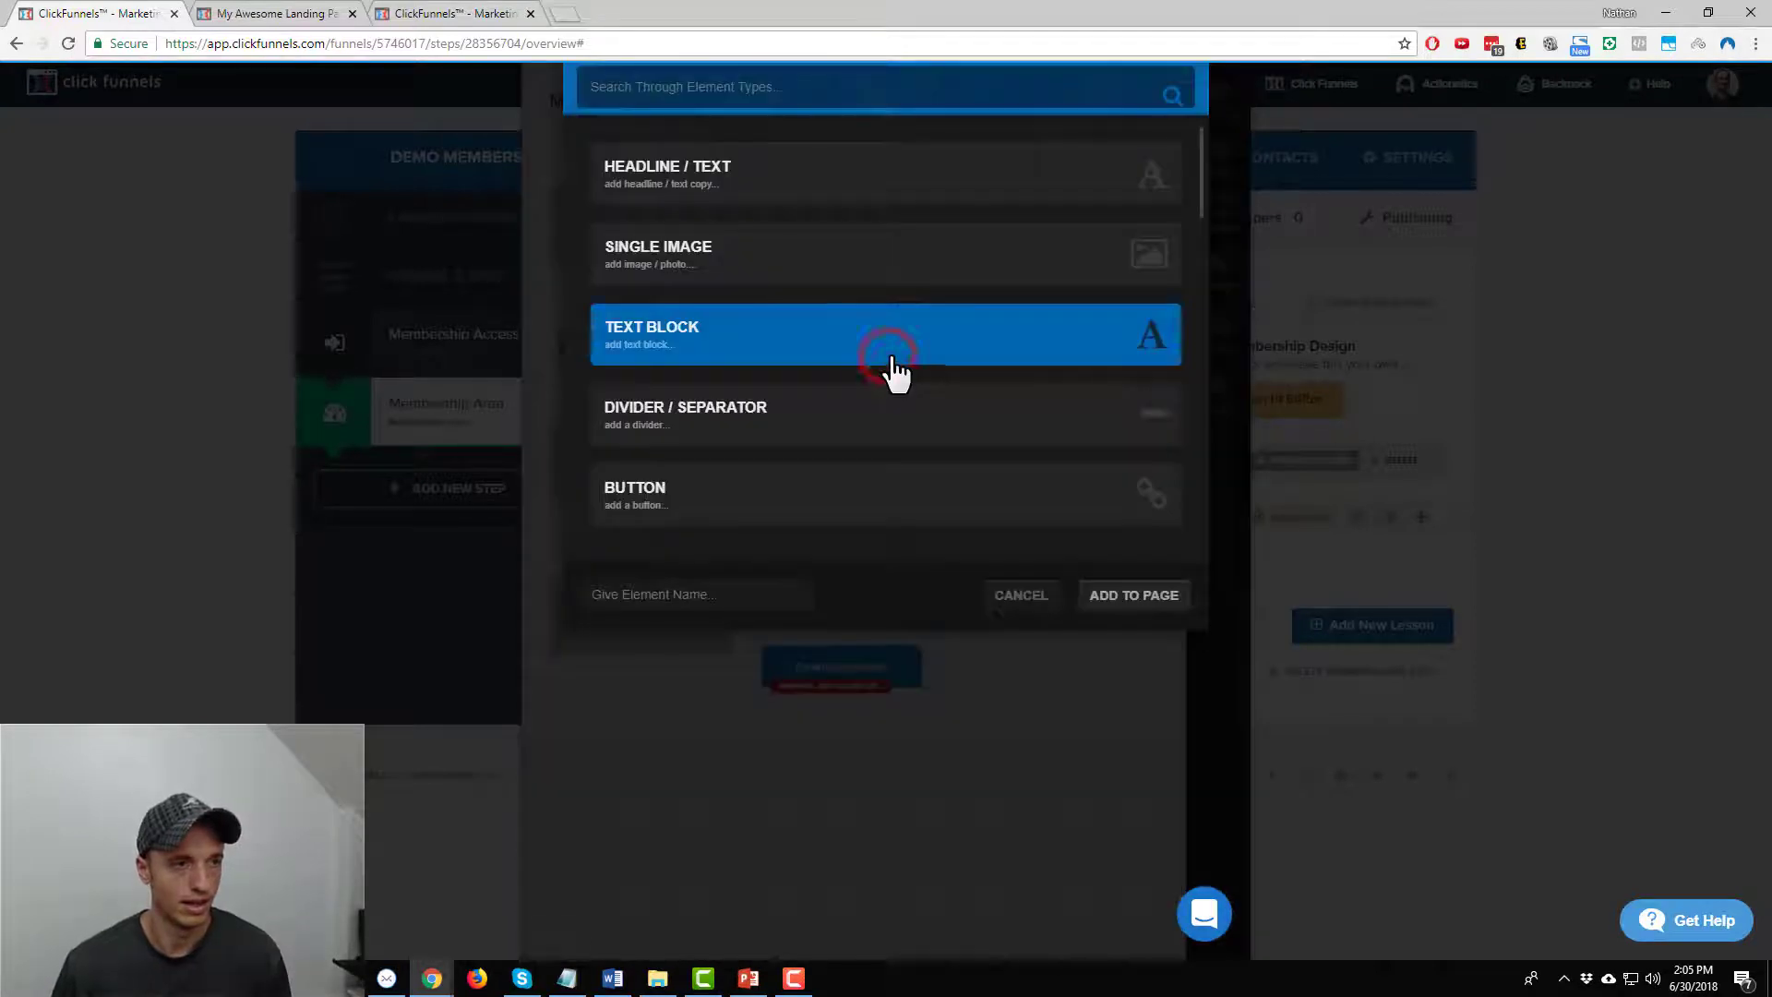
scroll(859, 194, "down", 15)
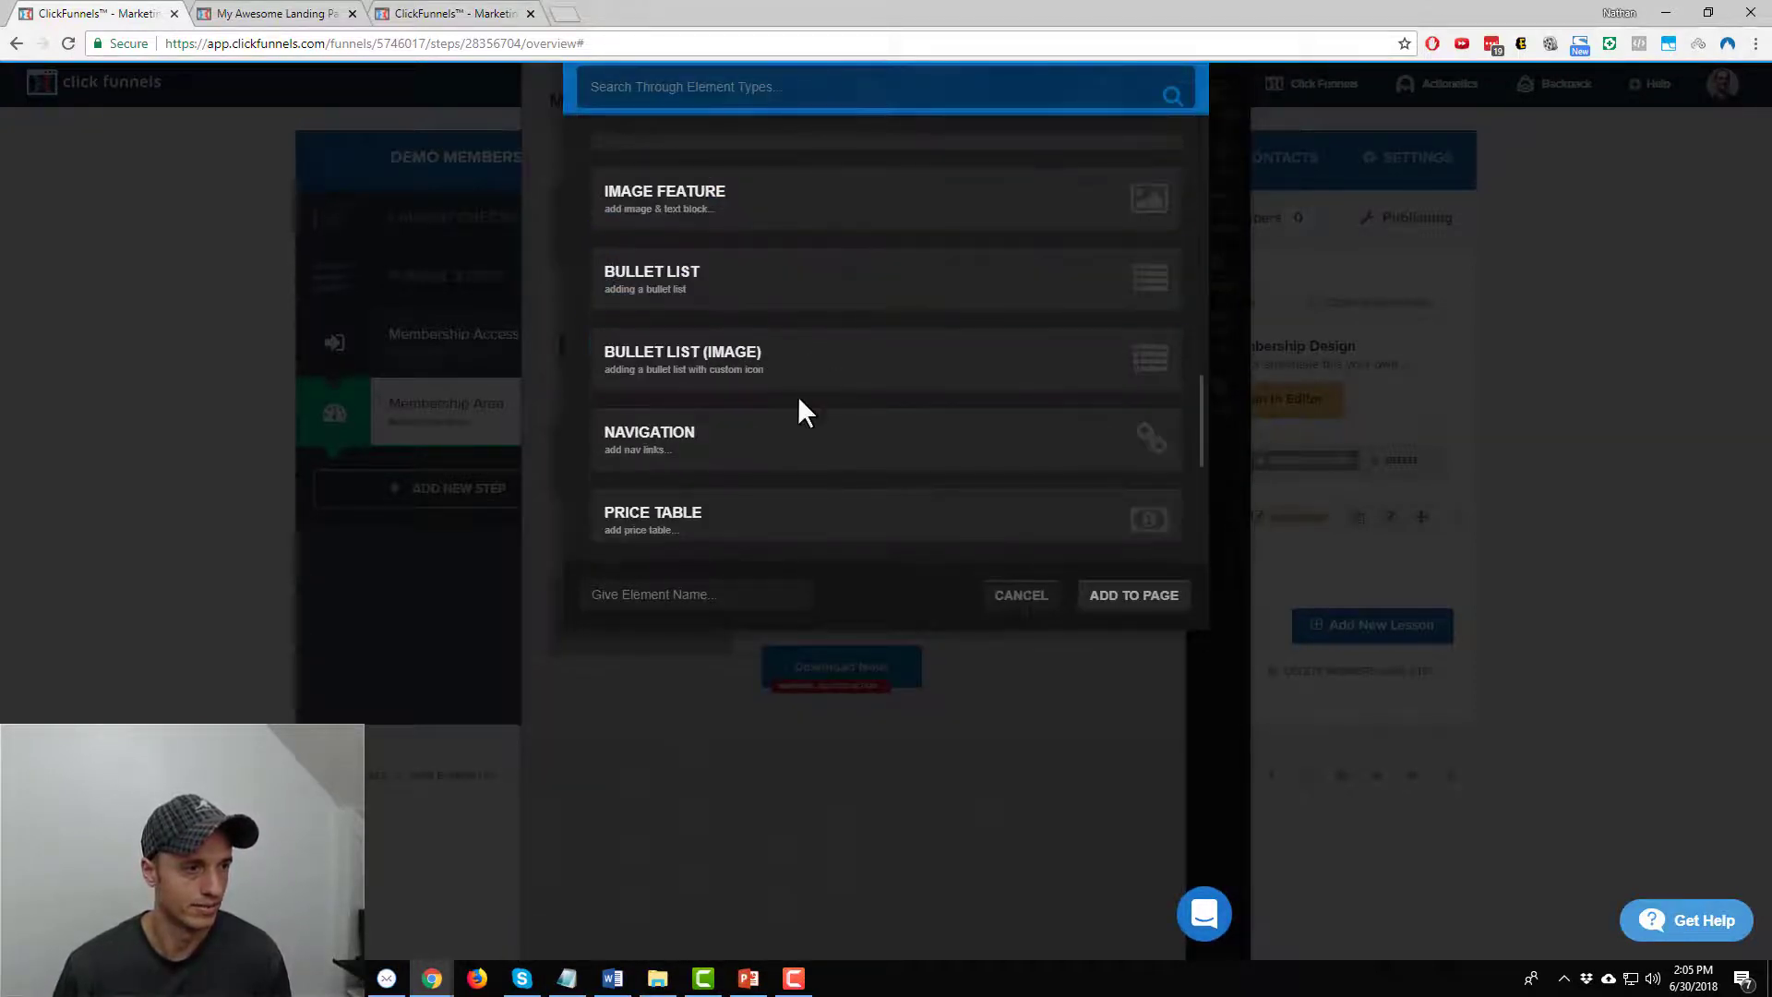
scroll(801, 313, "down", 10)
scroll(811, 340, "up", 20)
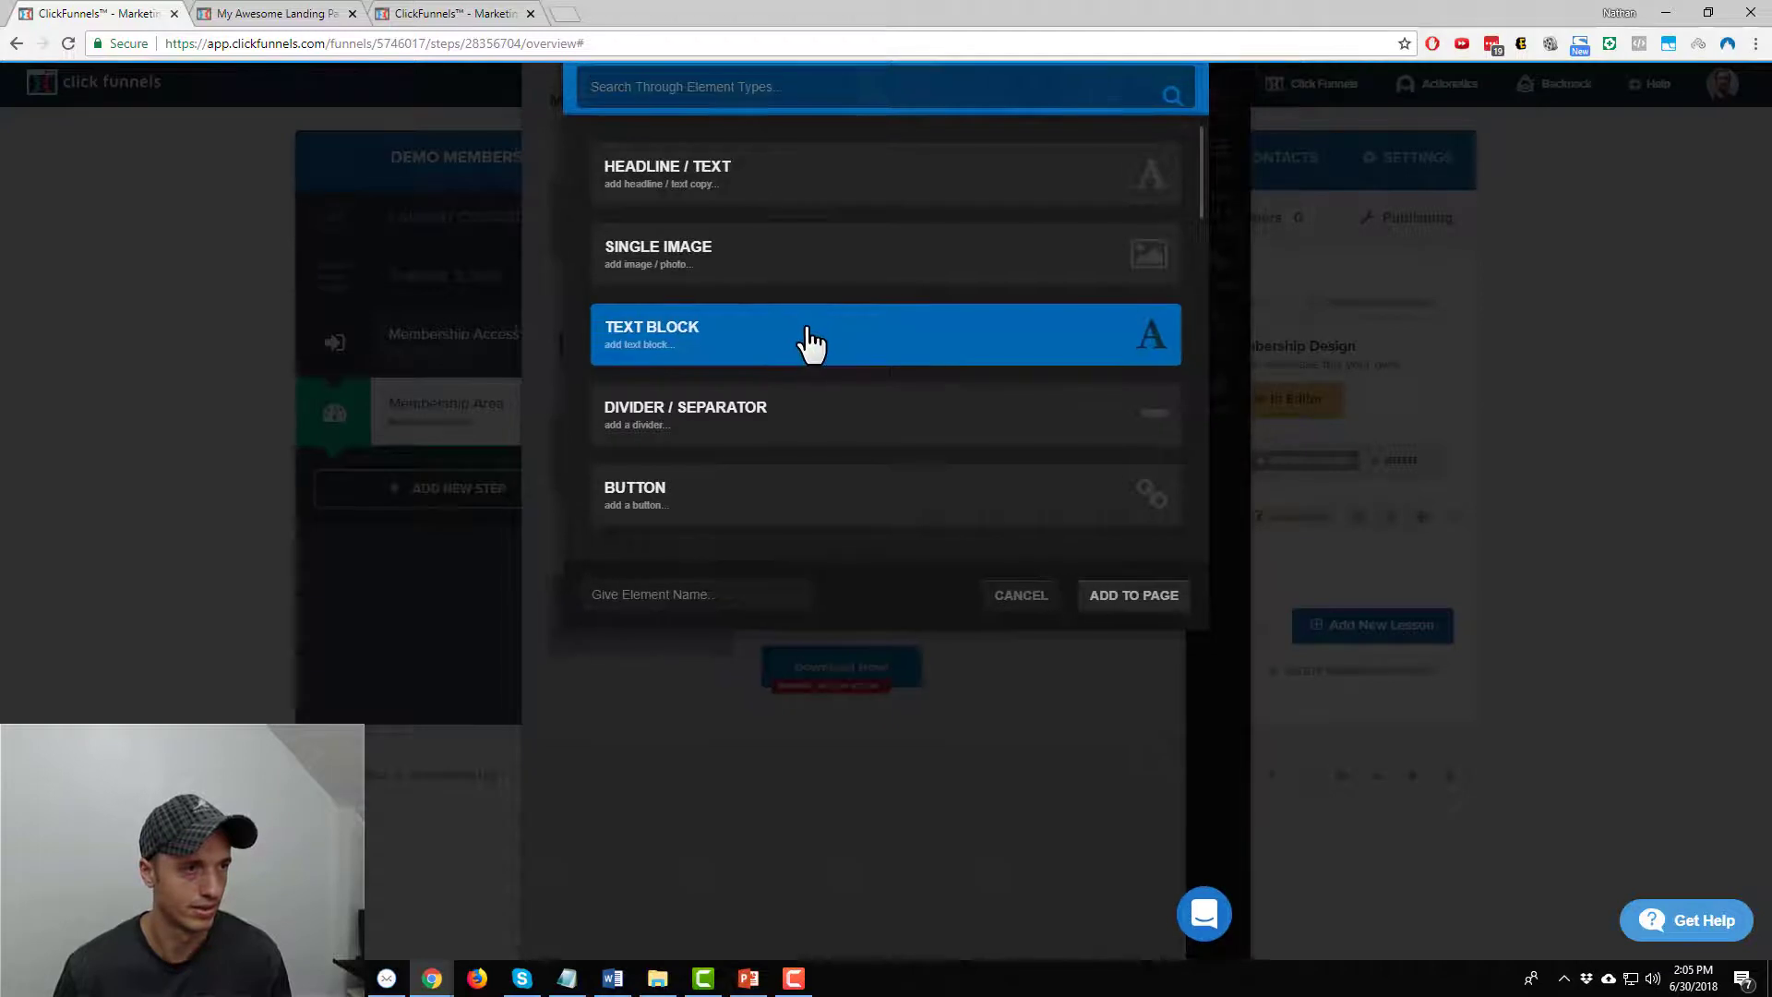
left_click(913, 85)
type("vide")
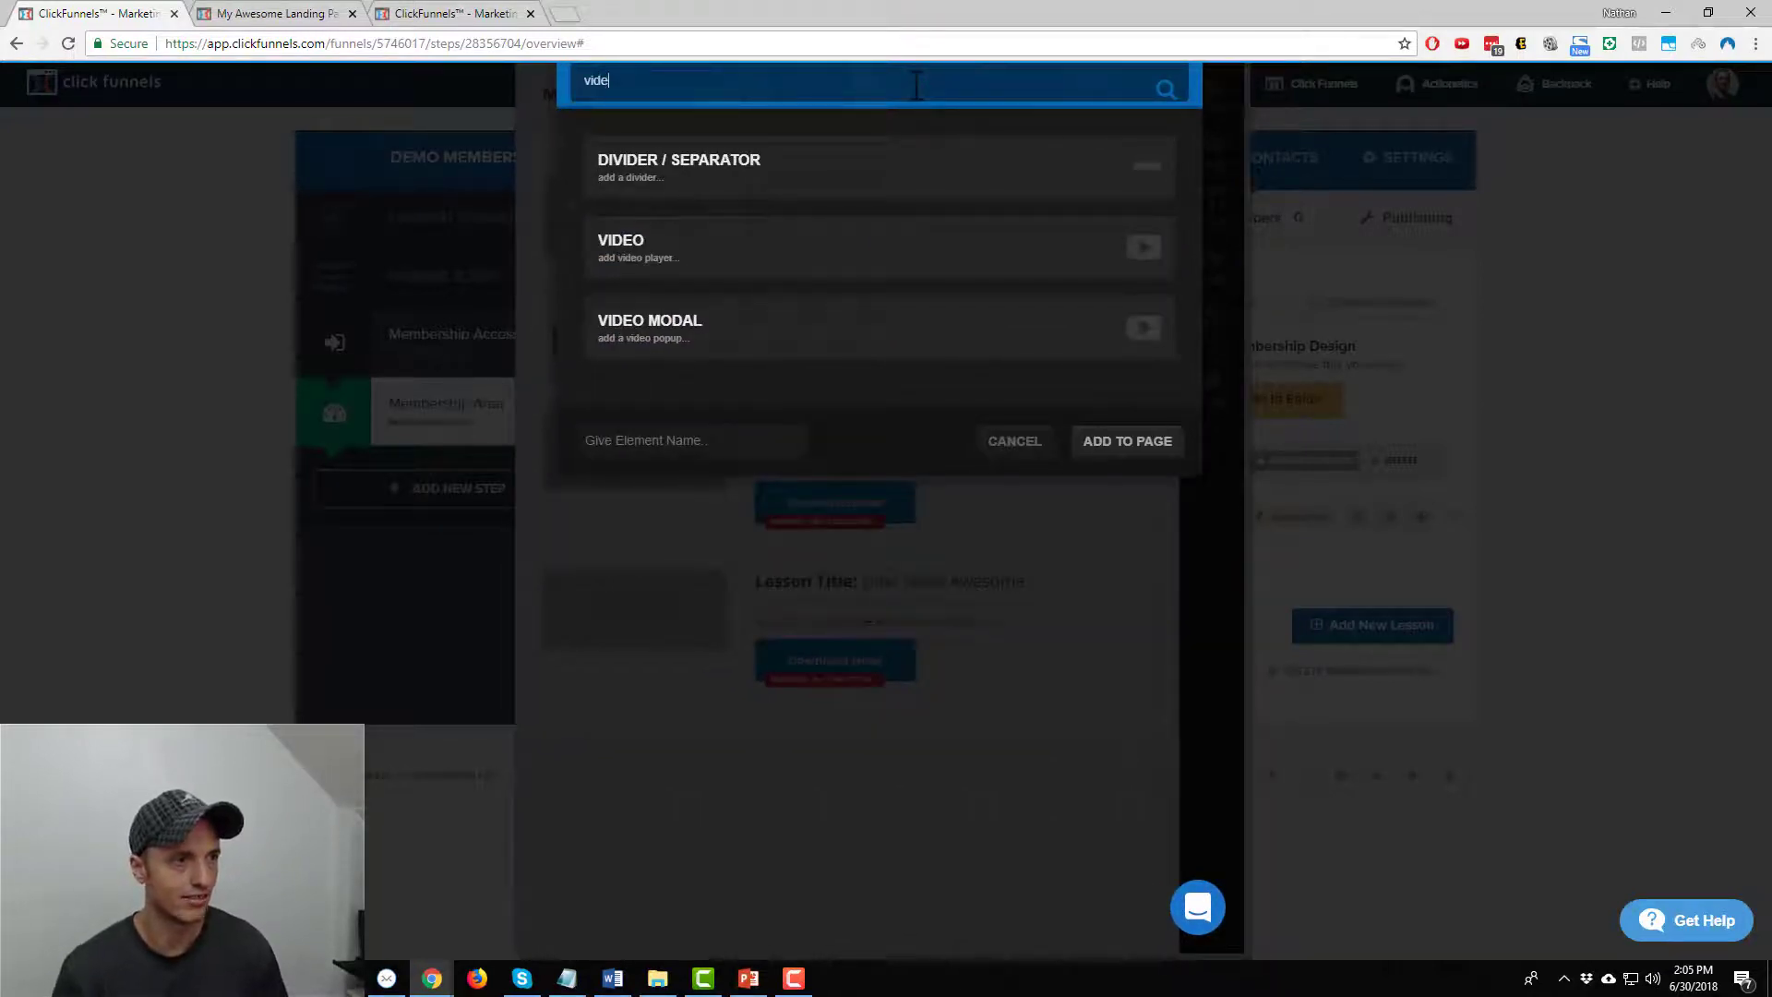
left_click(731, 277)
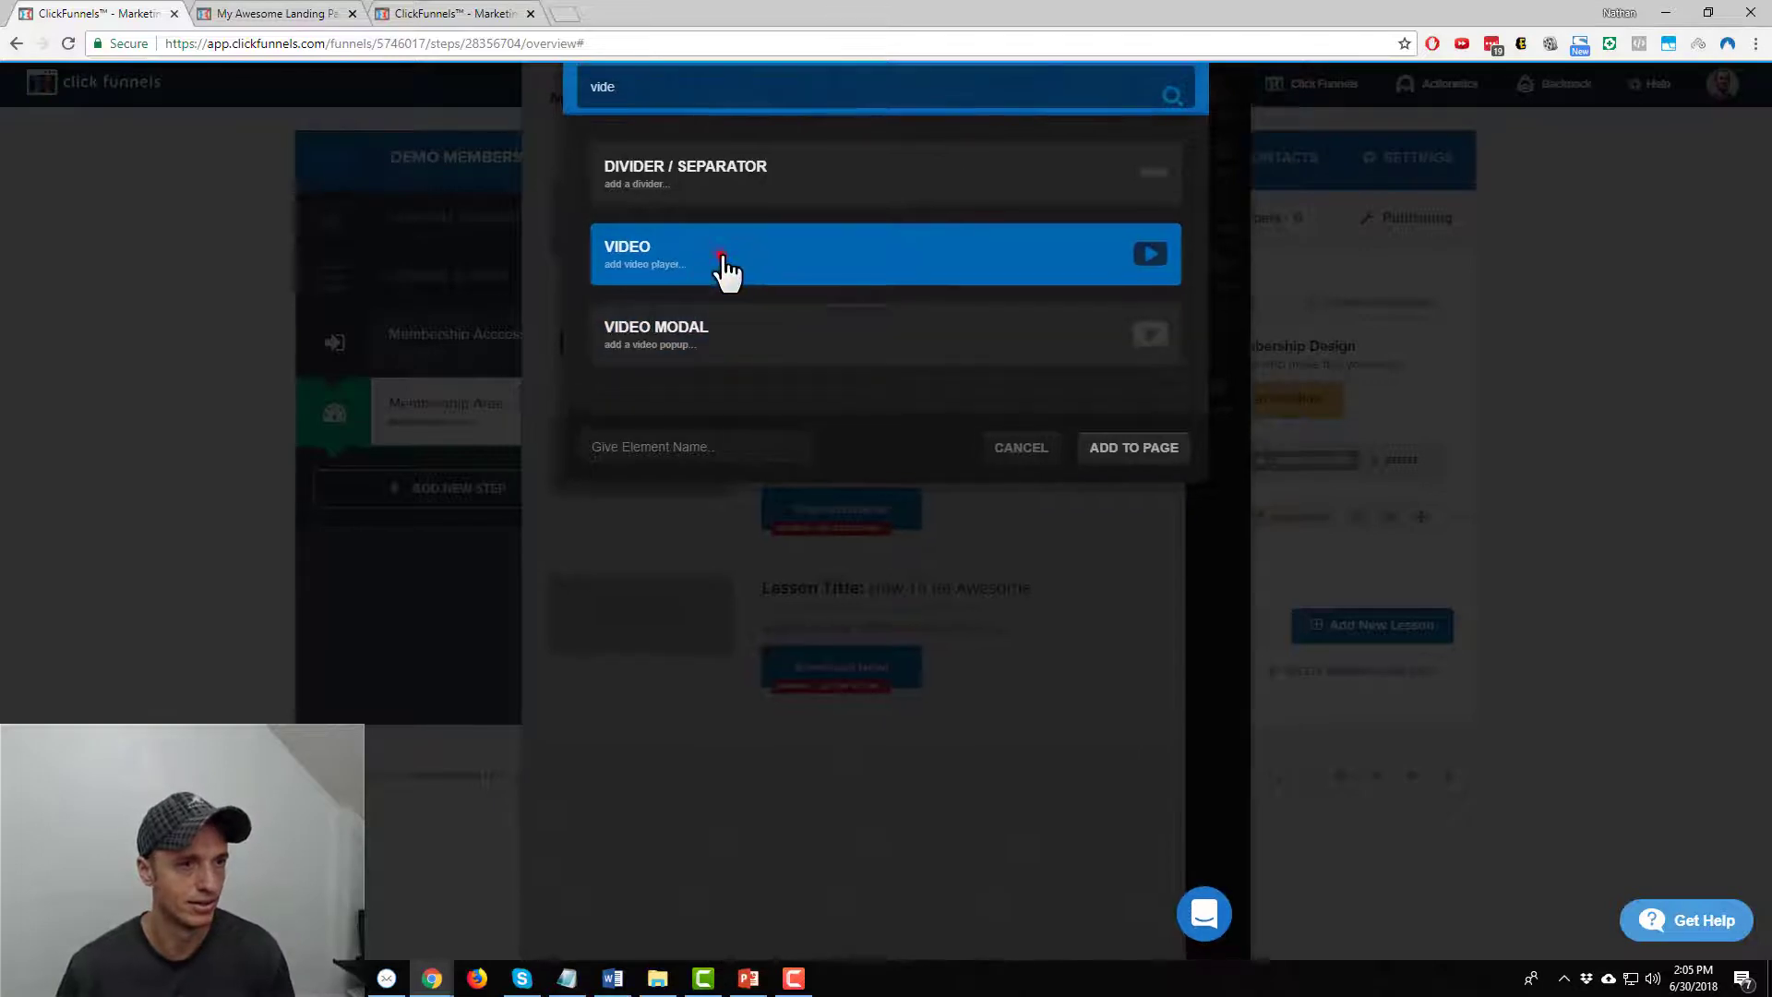
left_click(1161, 456)
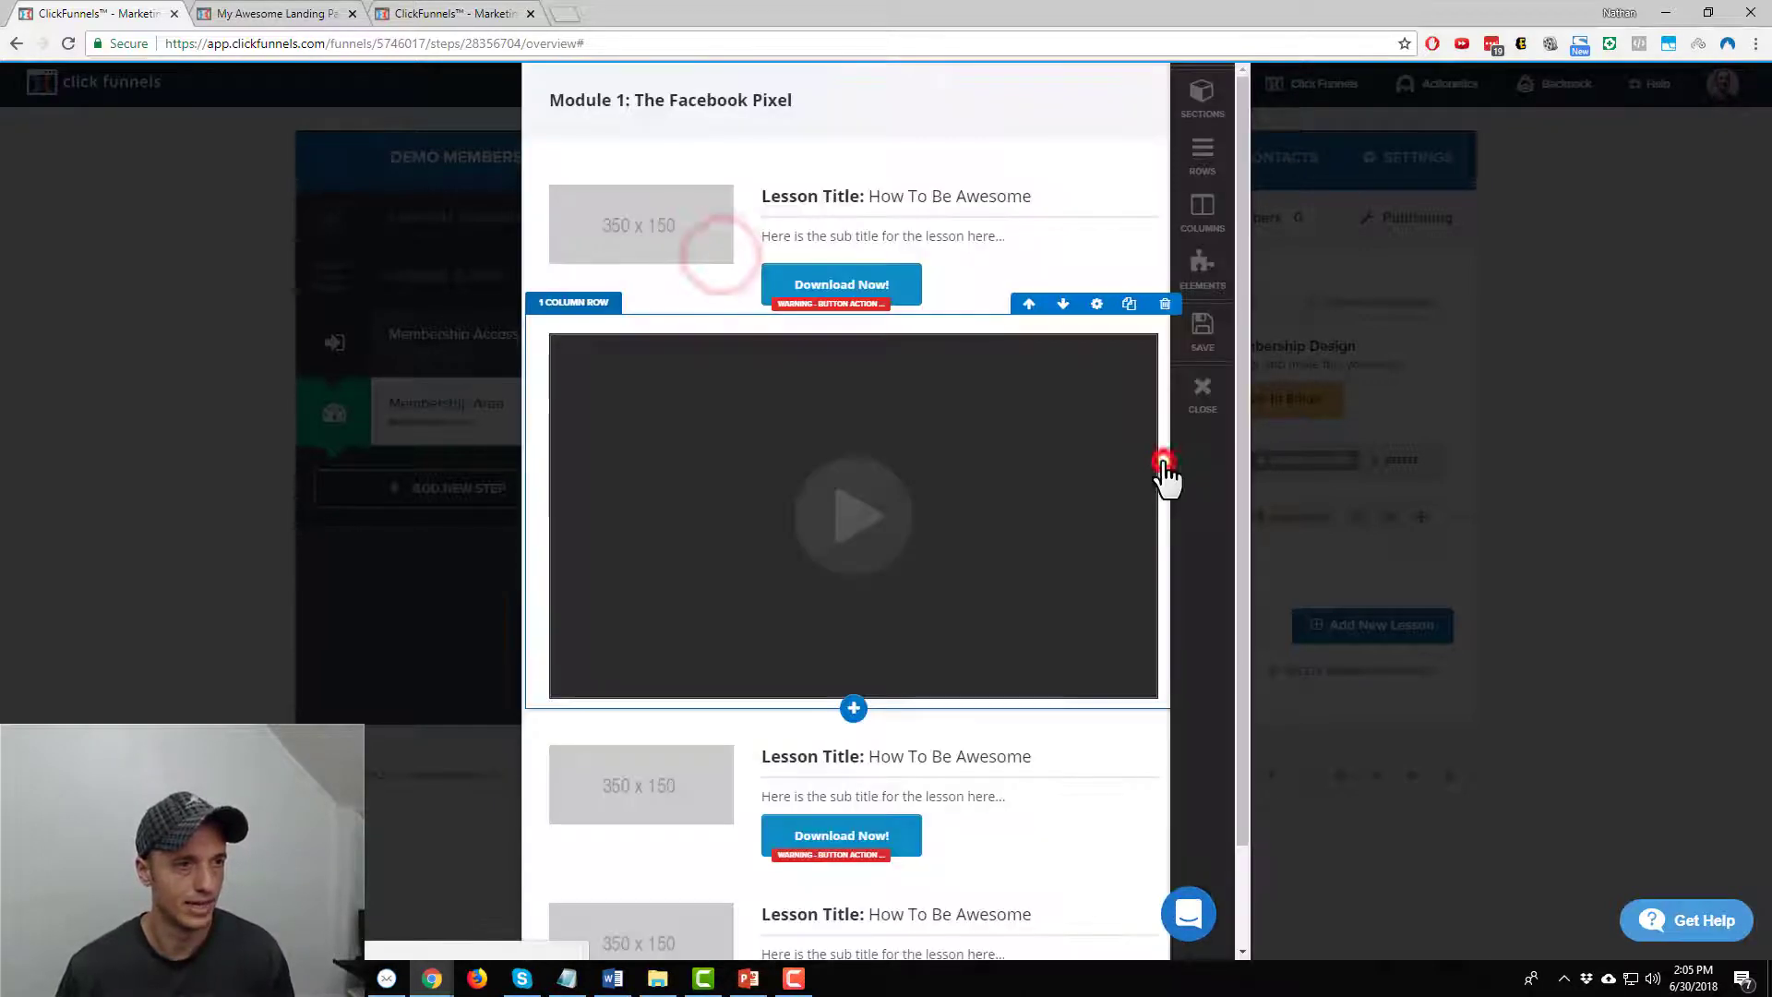
left_click(854, 402)
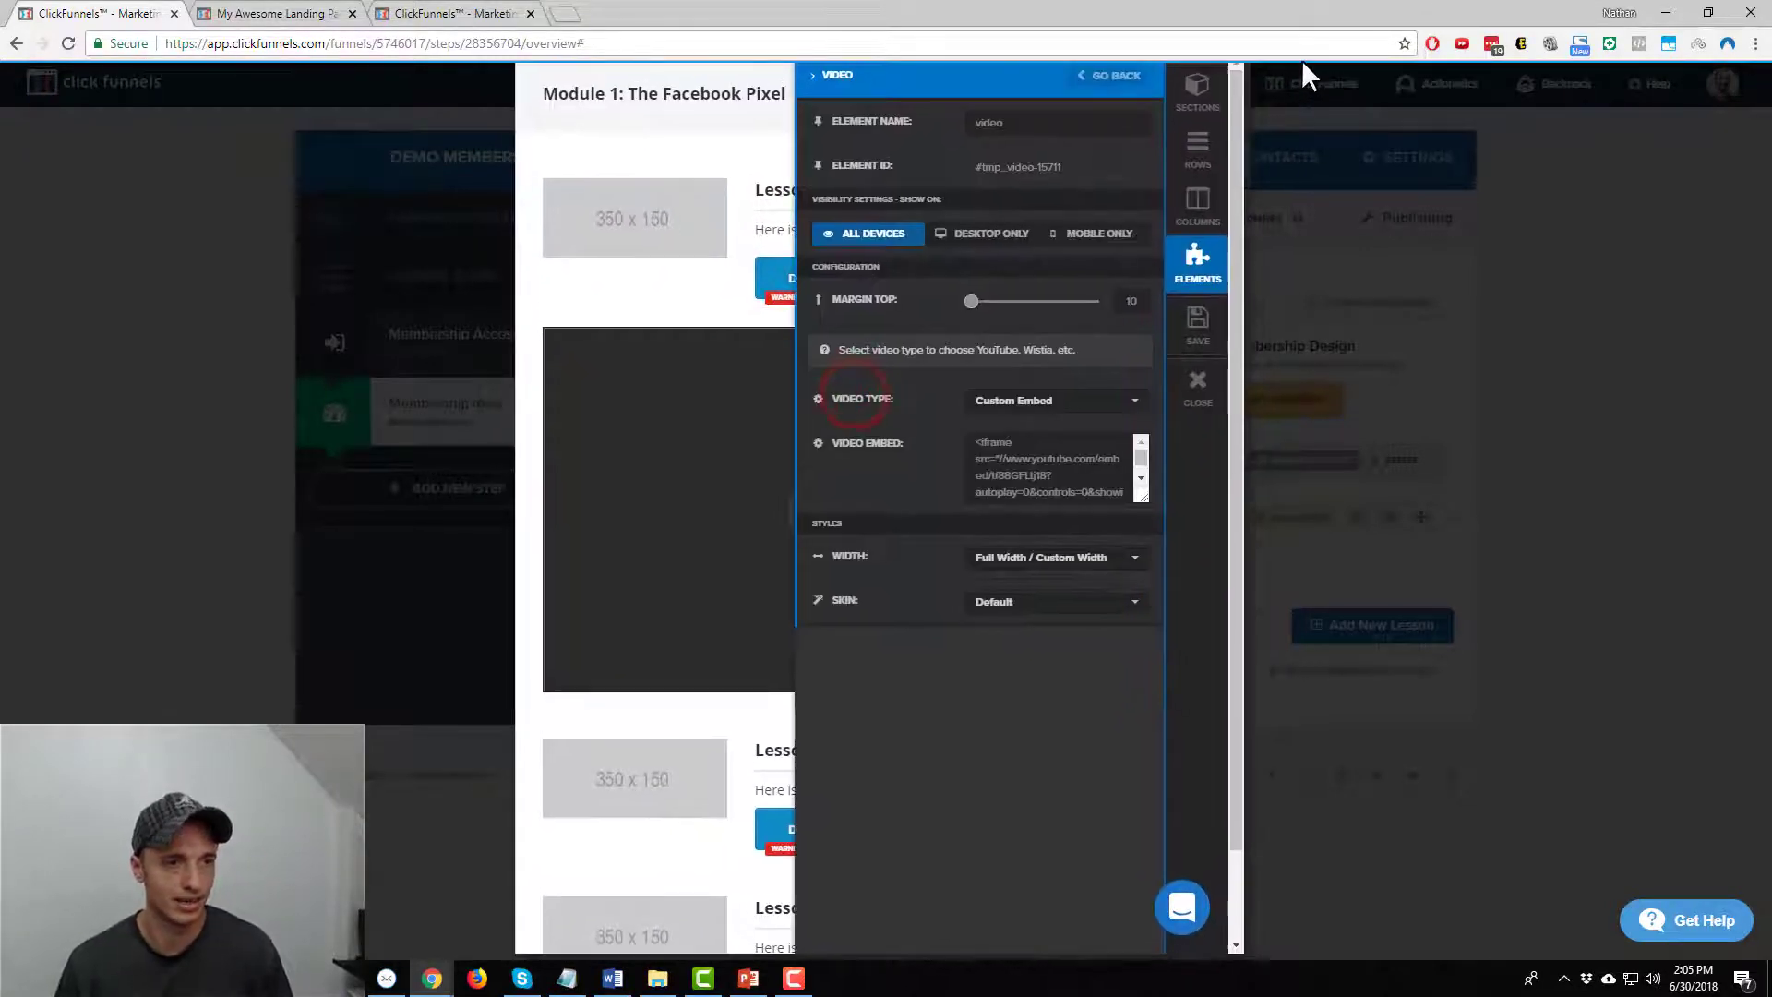
Set the video source to YouTube and paste the video link
left_click(1151, 414)
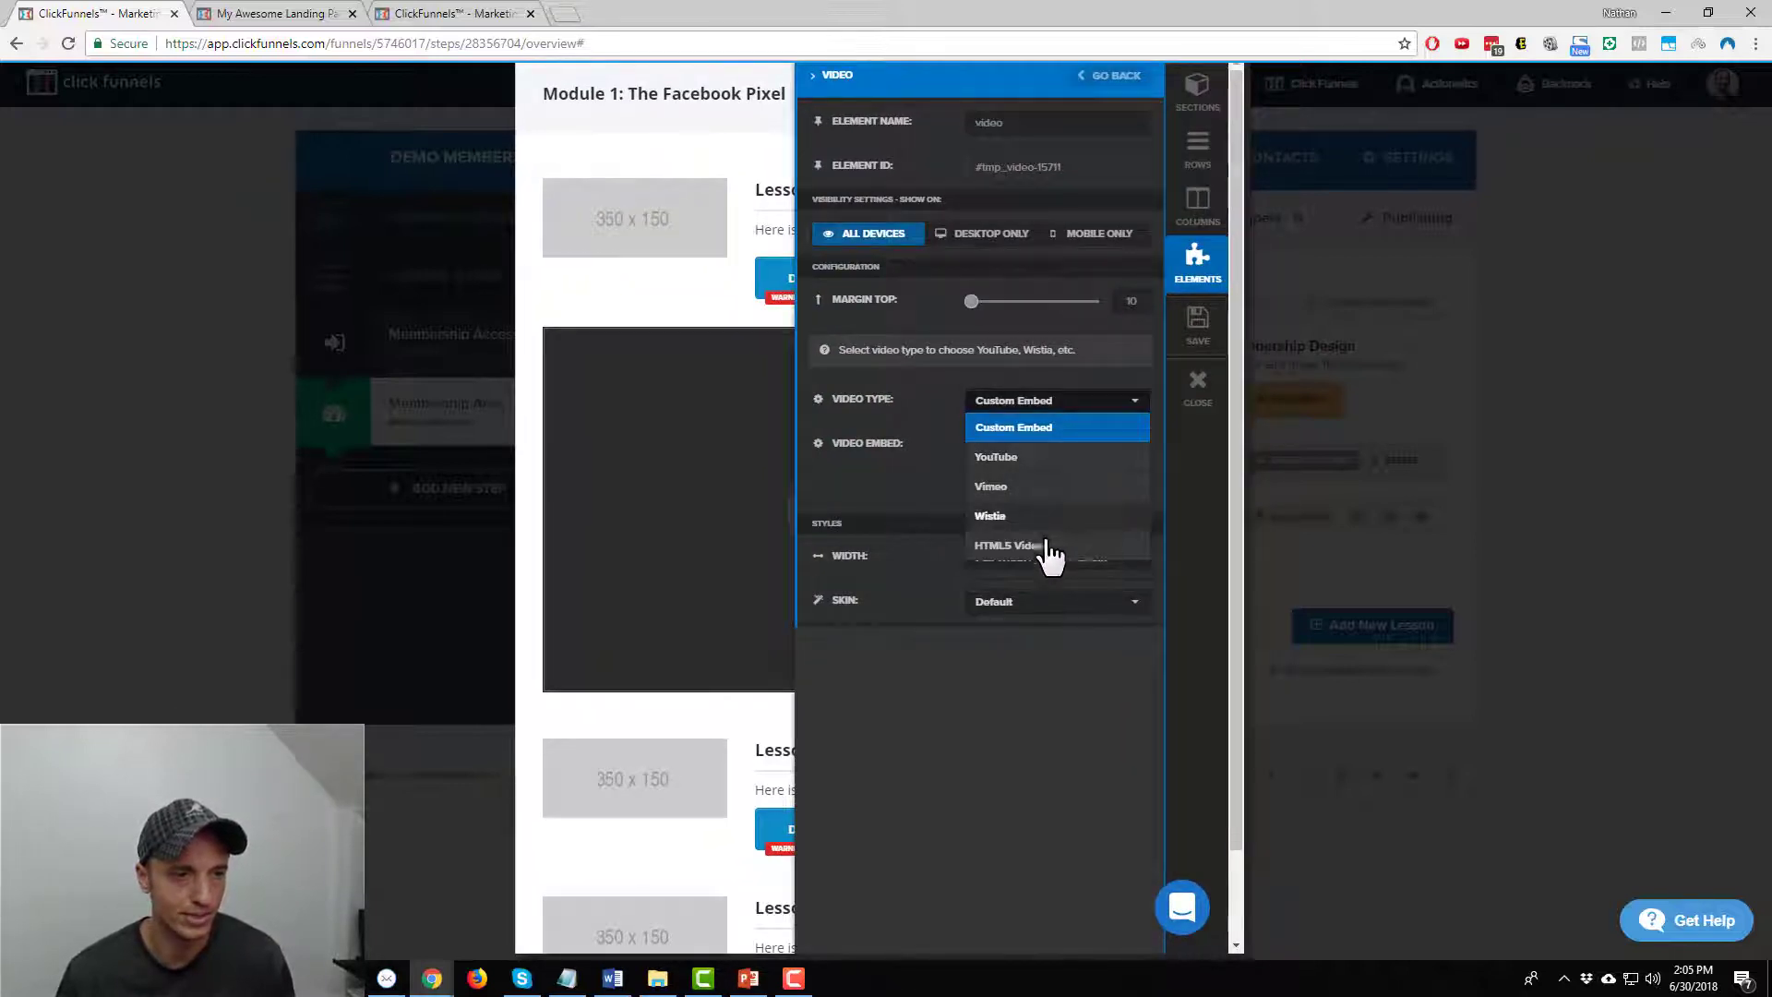
left_click(1055, 462)
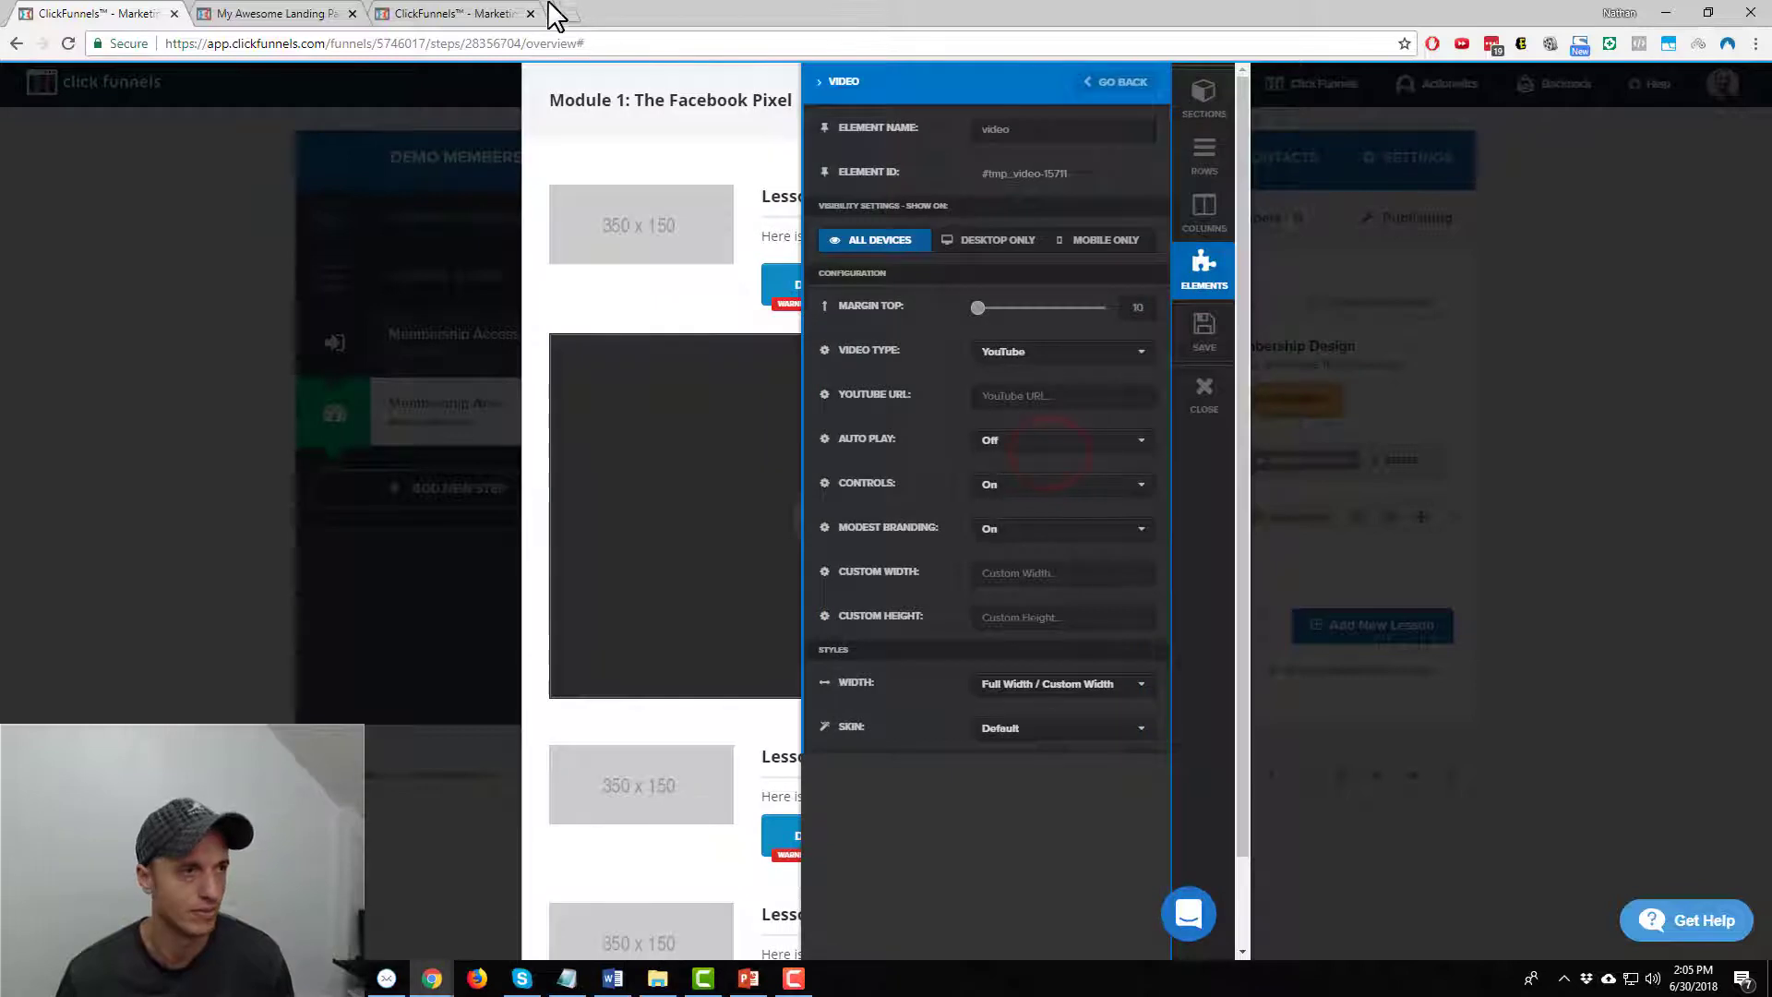
left_click(565, 14)
type("y")
key("Return")
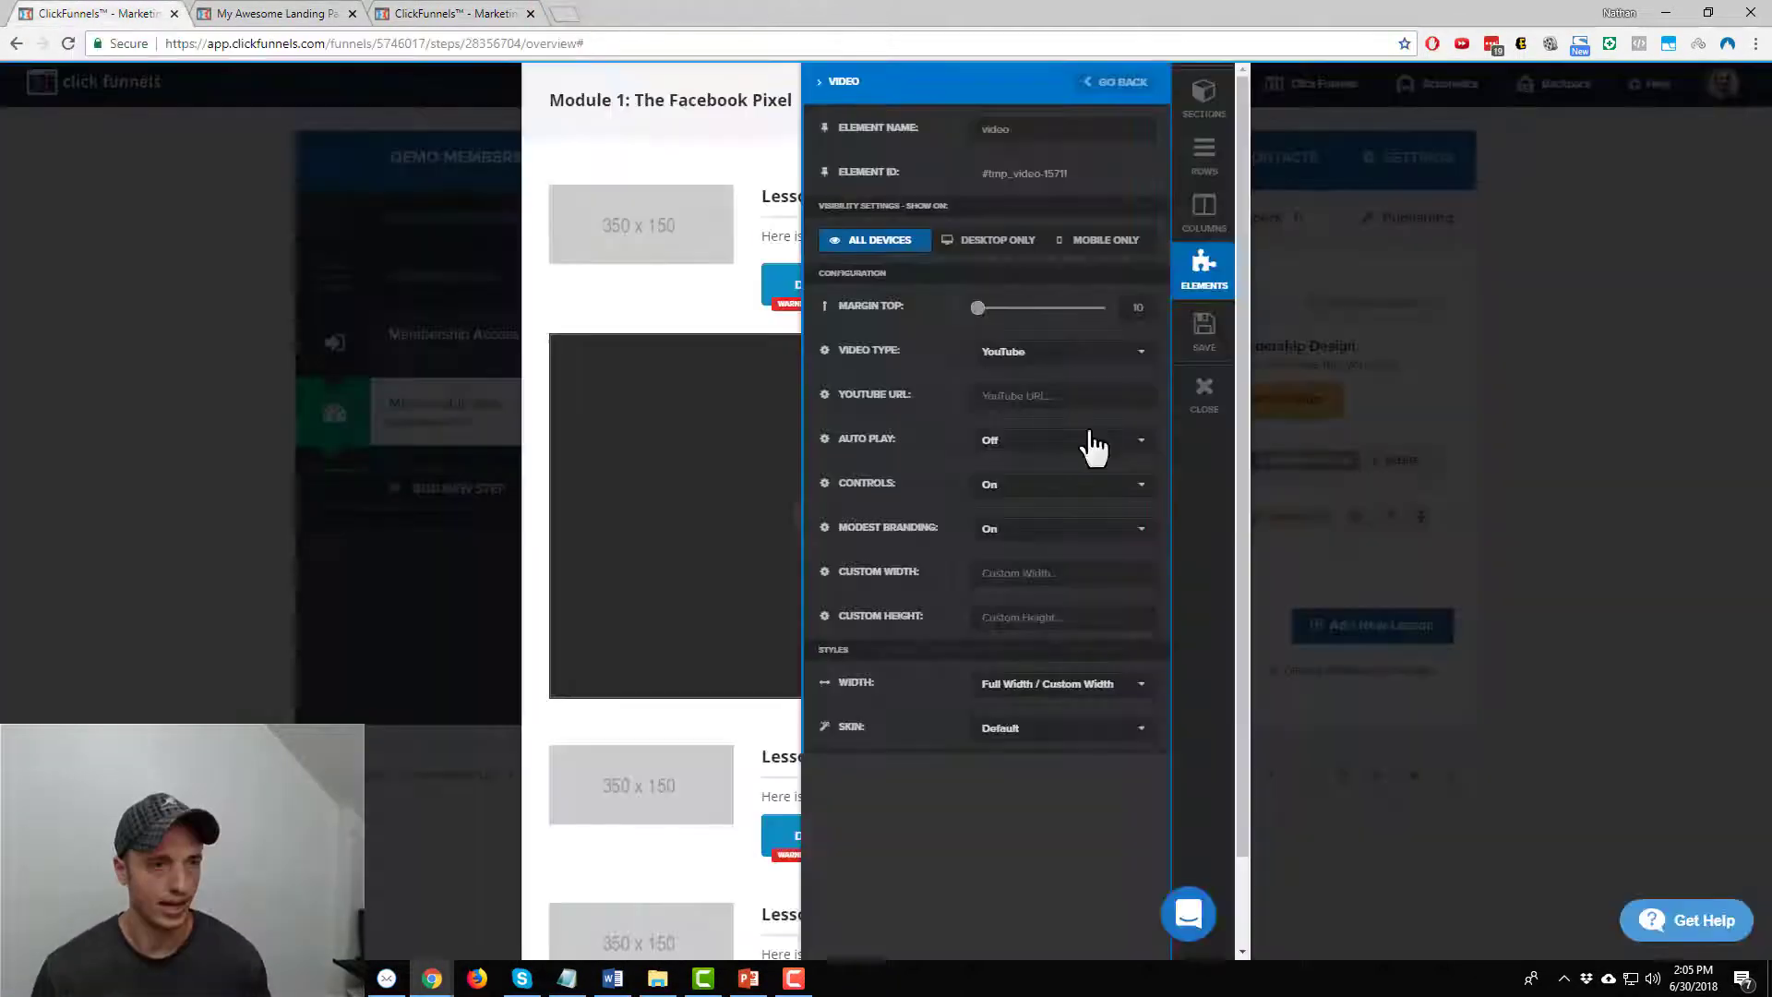
left_click(1061, 395)
type("https://www.youtube.com/watch?v=LD1RAPiT_7A")
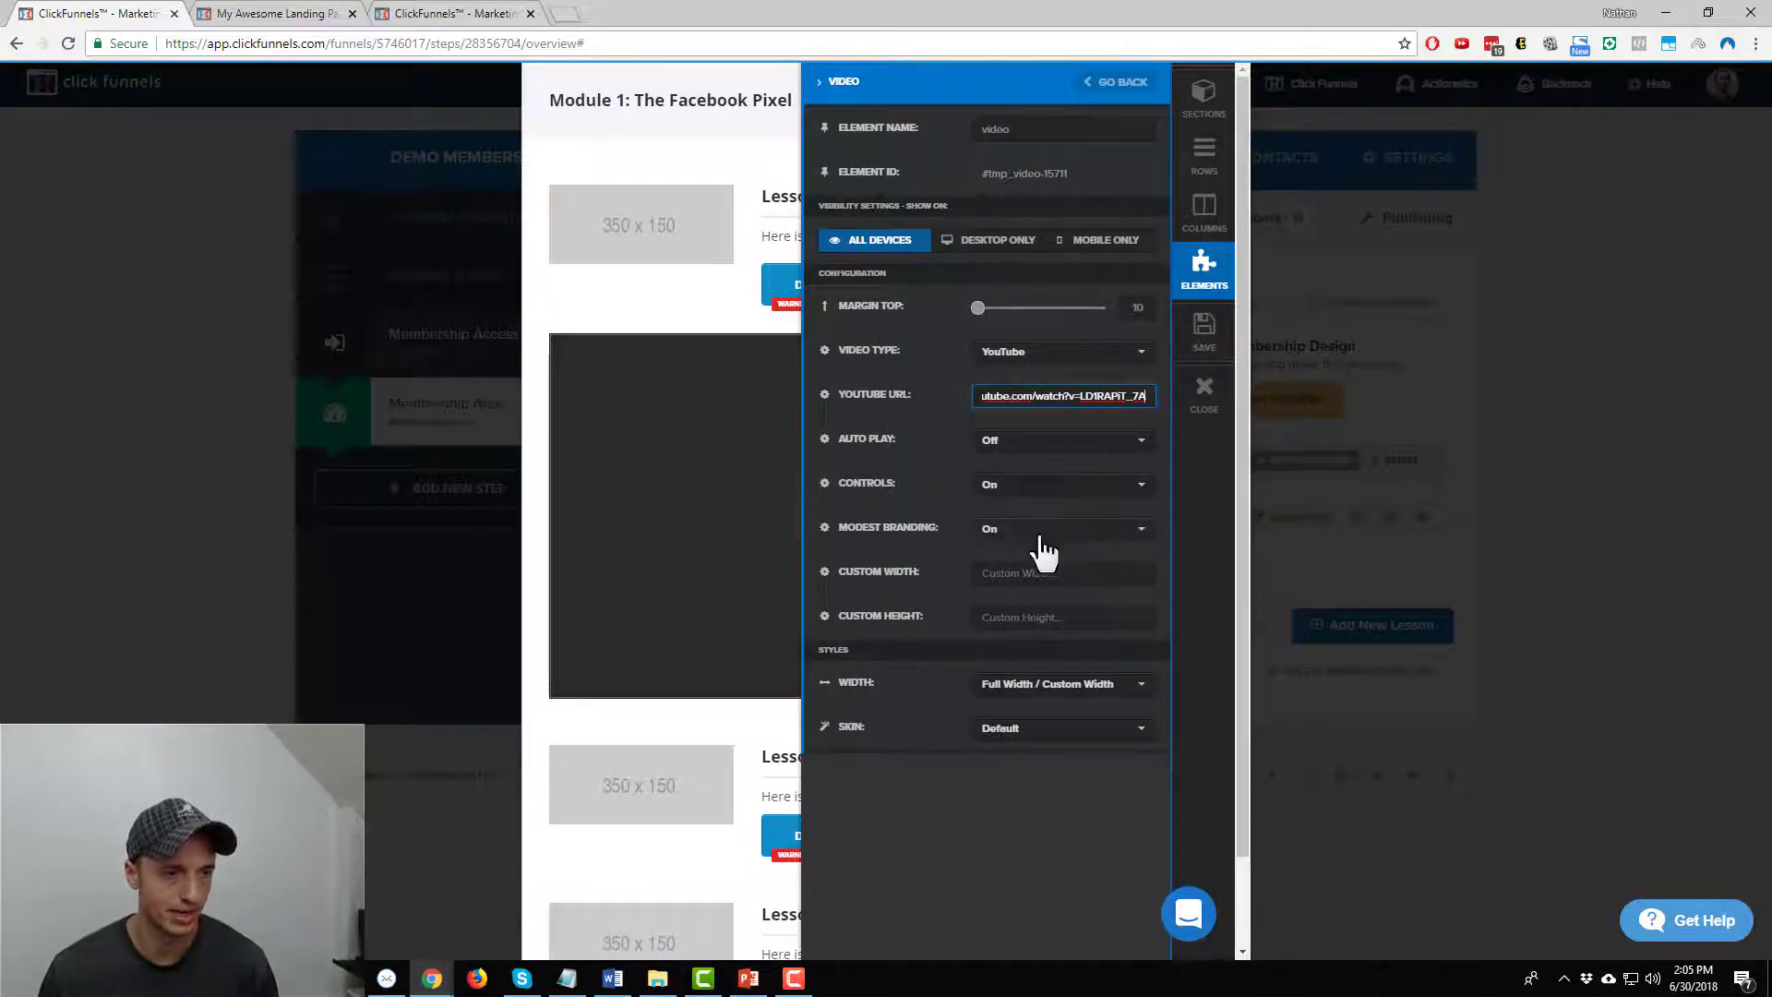
After trying 3/4 and half widths, set the video to Full Width and close its settings
scroll(1062, 646, "down", 1)
left_click(1066, 683)
left_click(1071, 743)
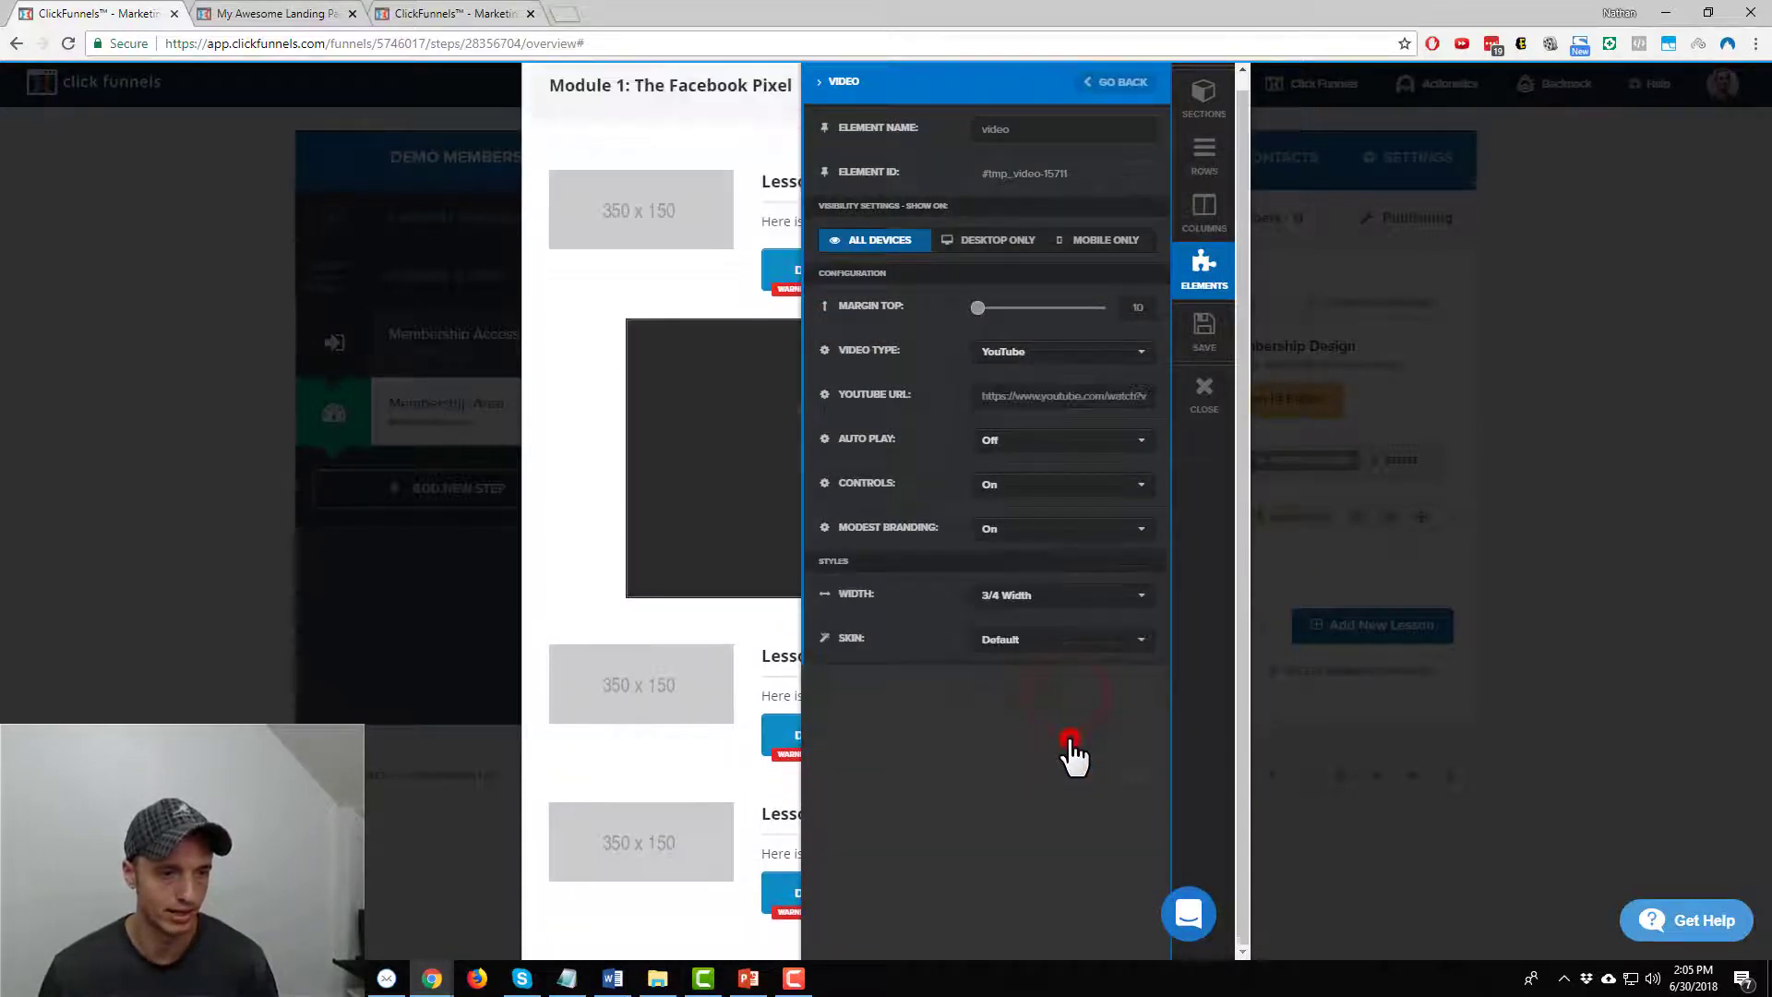
left_click(1082, 651)
left_click(1076, 596)
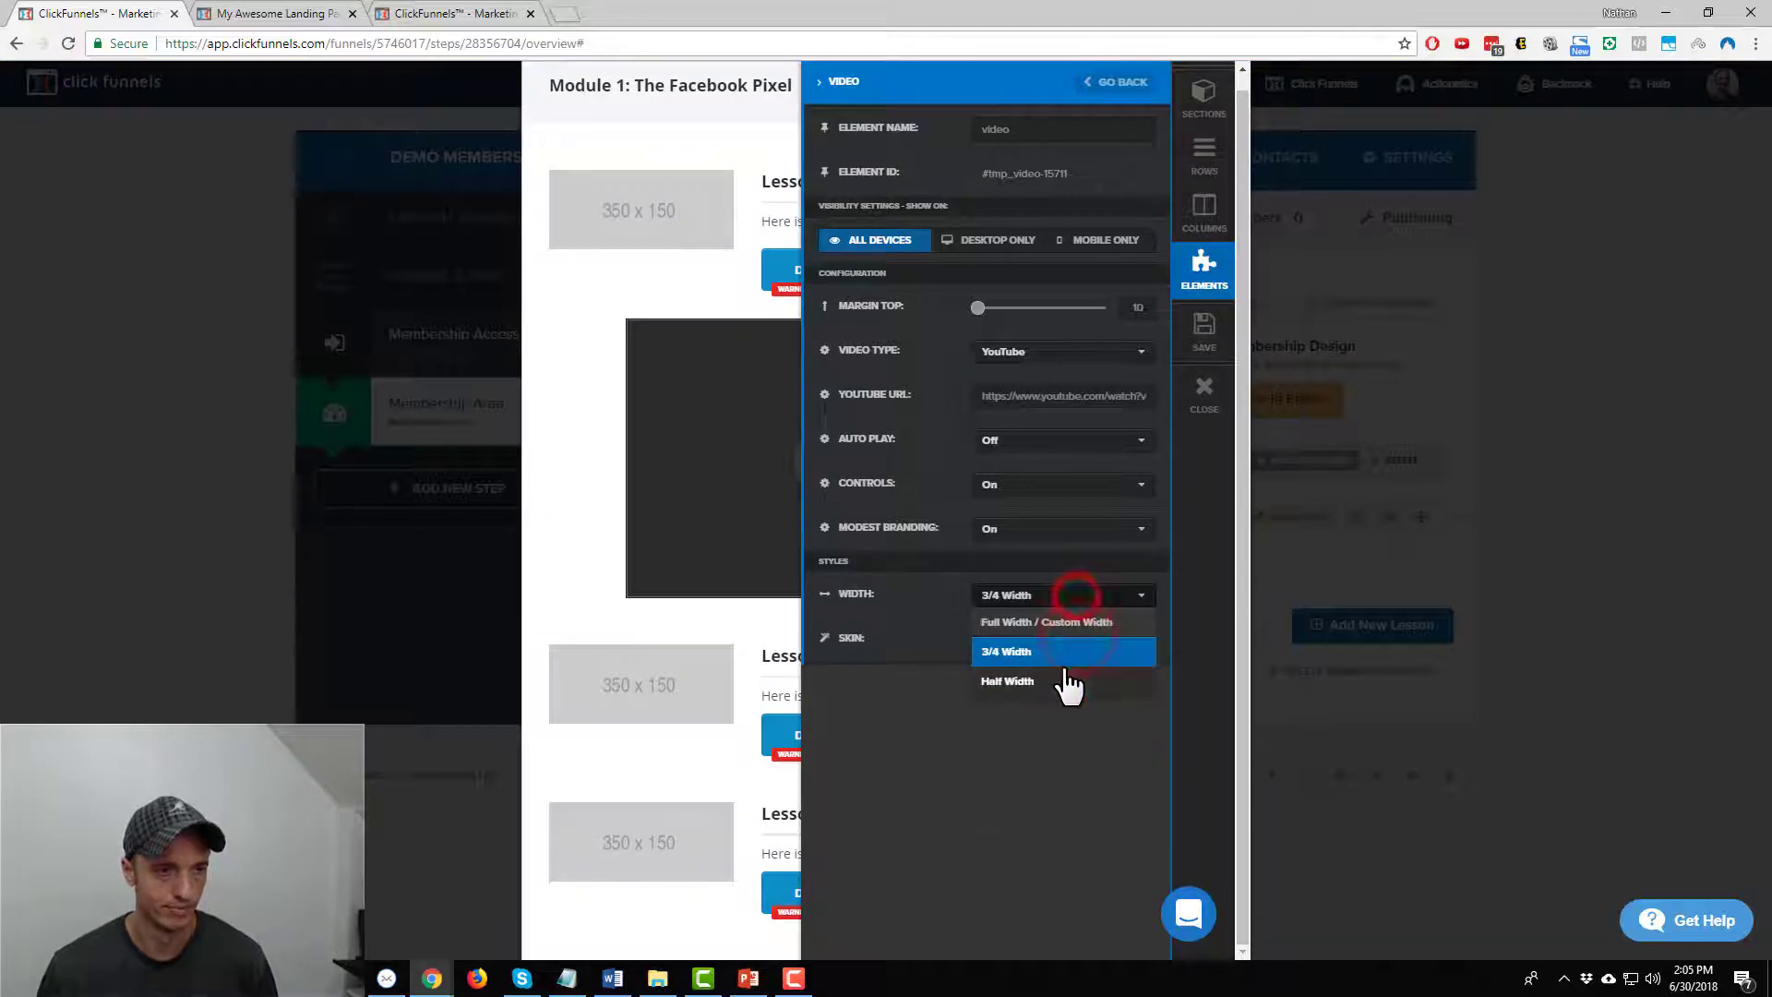
left_click(1068, 680)
left_click(1077, 595)
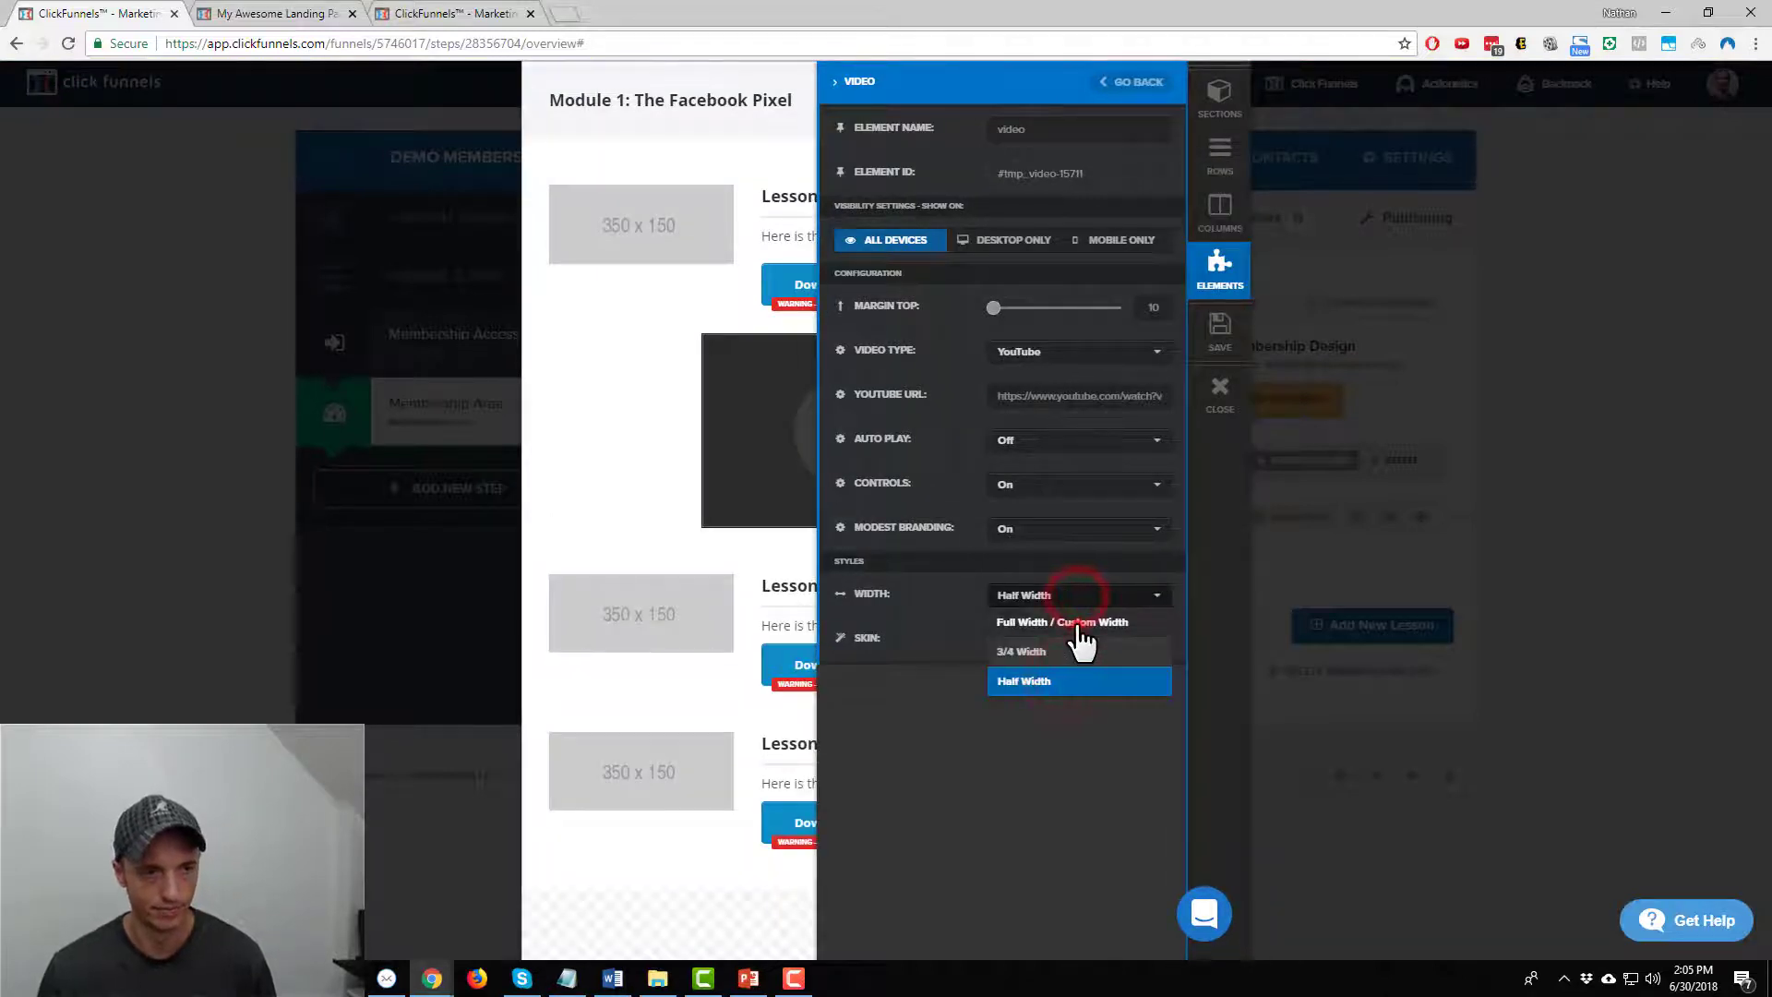
left_click(1077, 622)
left_click(666, 433)
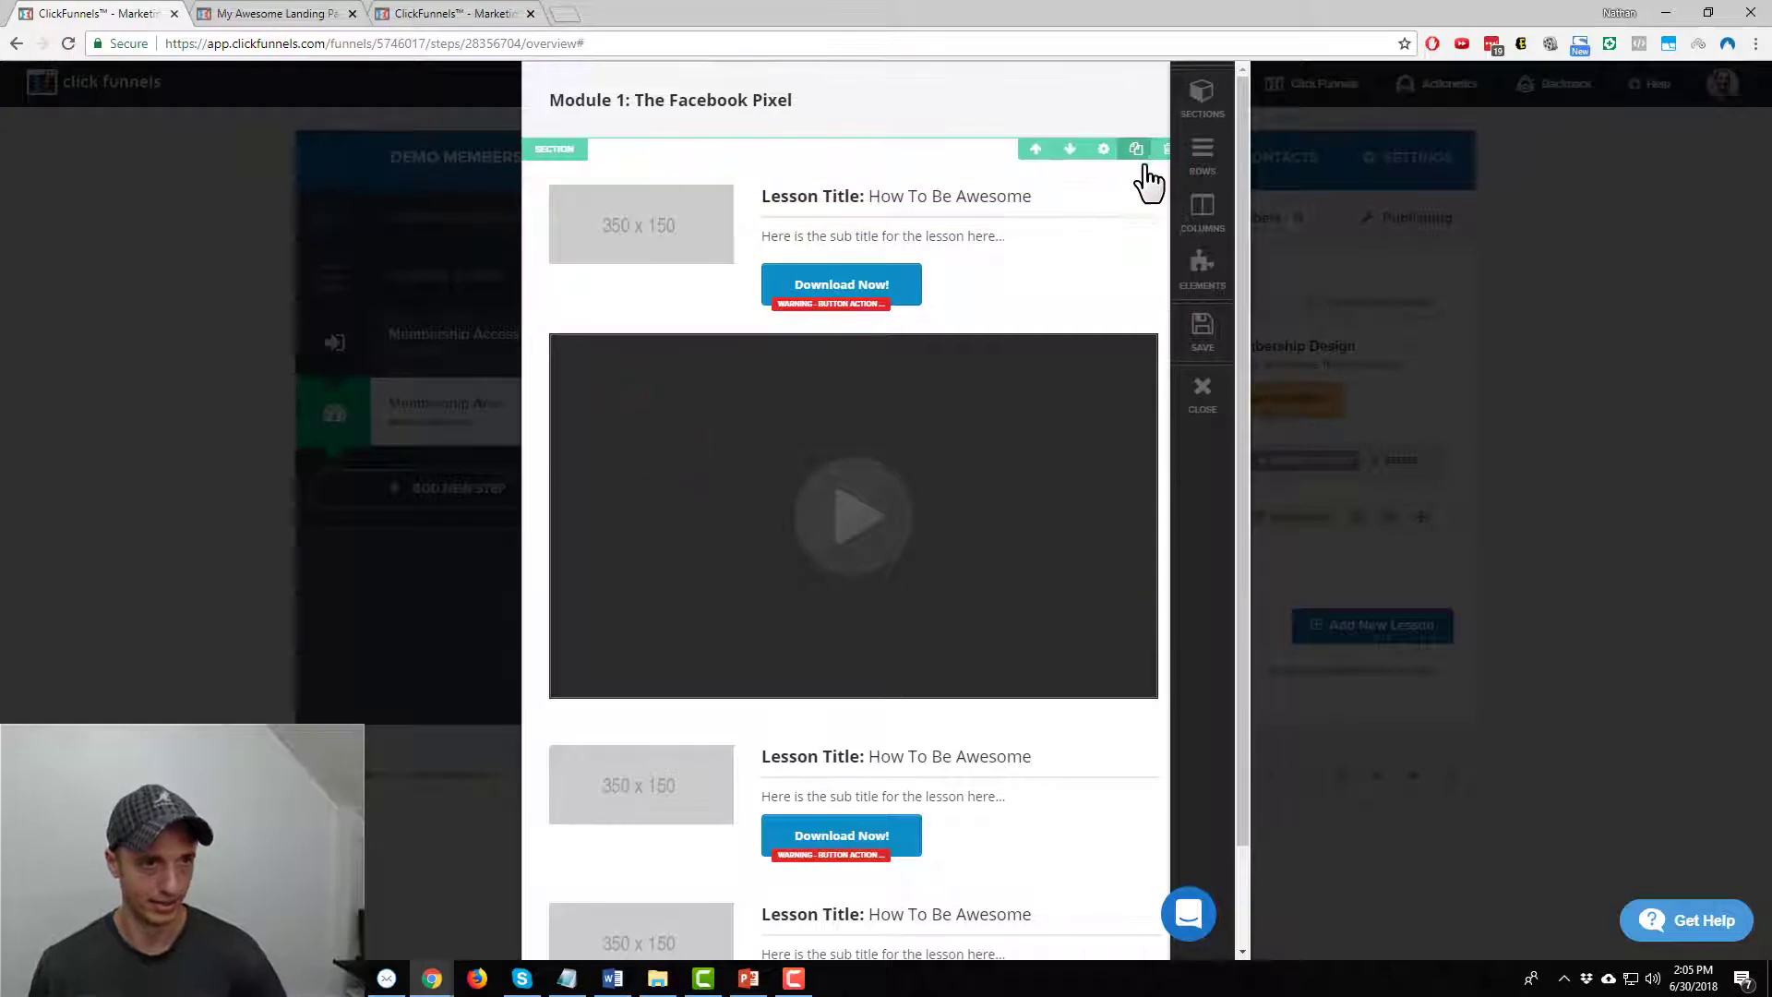
Delete the first placeholder lesson row and place a copy of the Module 1 headline above the video
left_click(1160, 172)
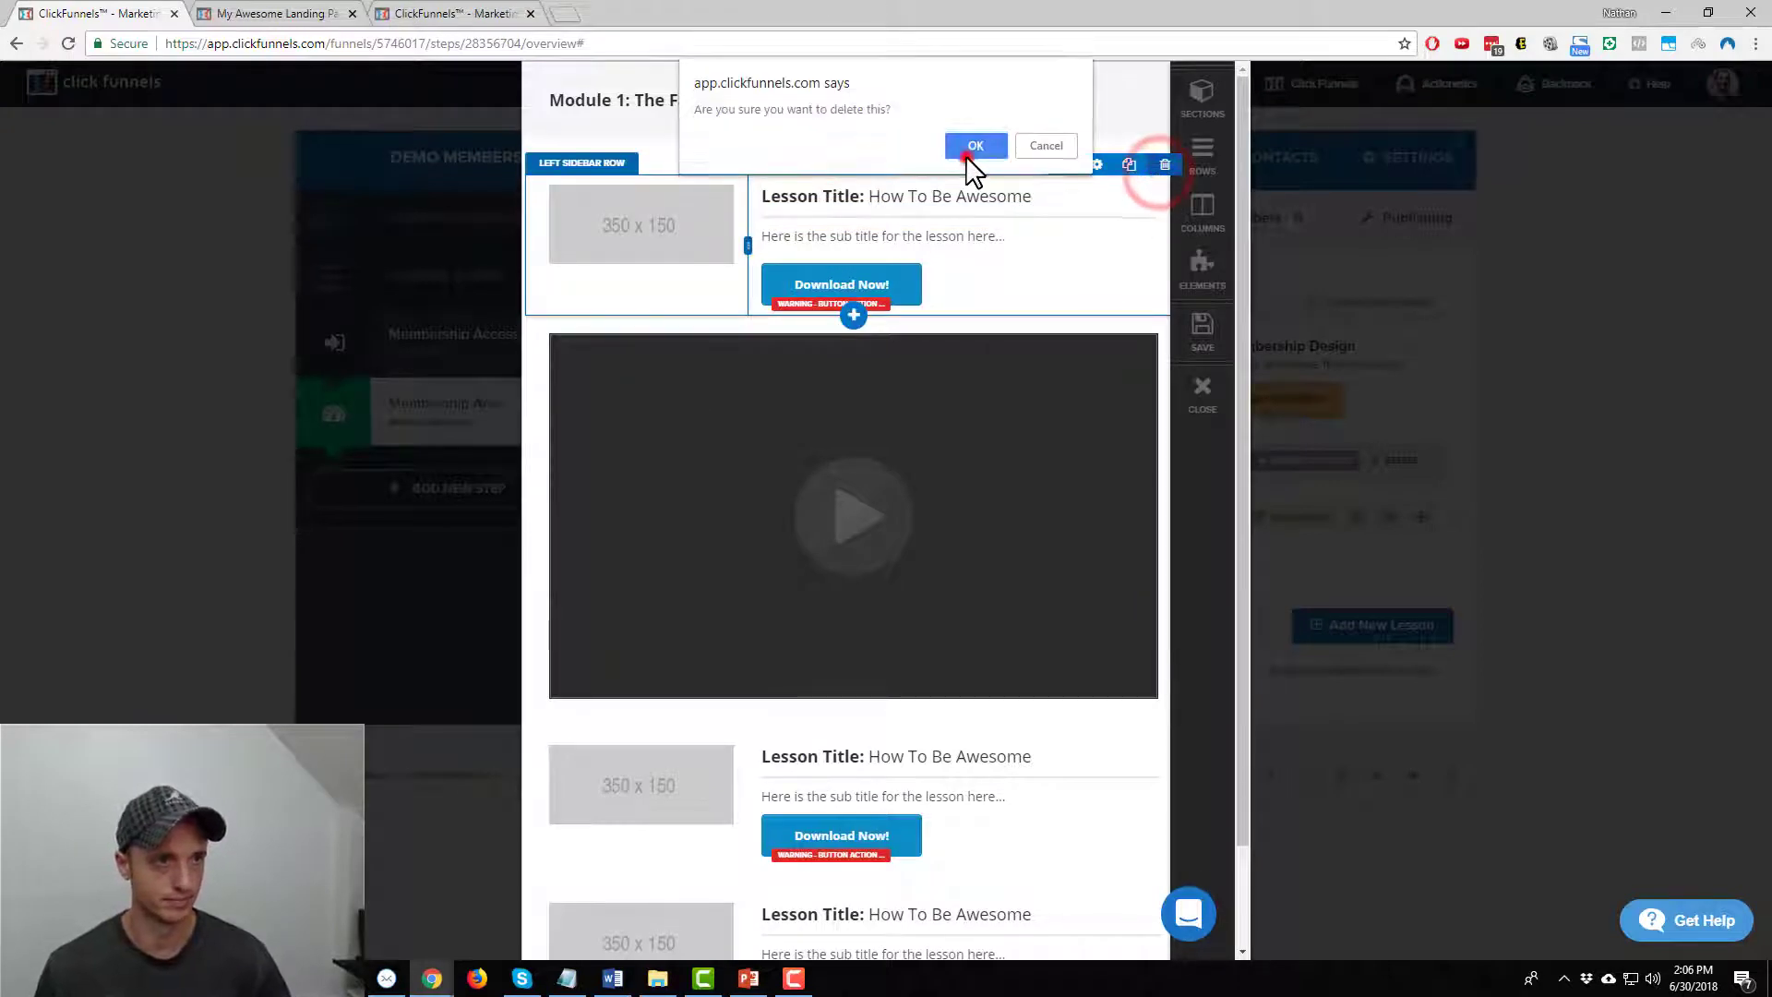
left_click(968, 153)
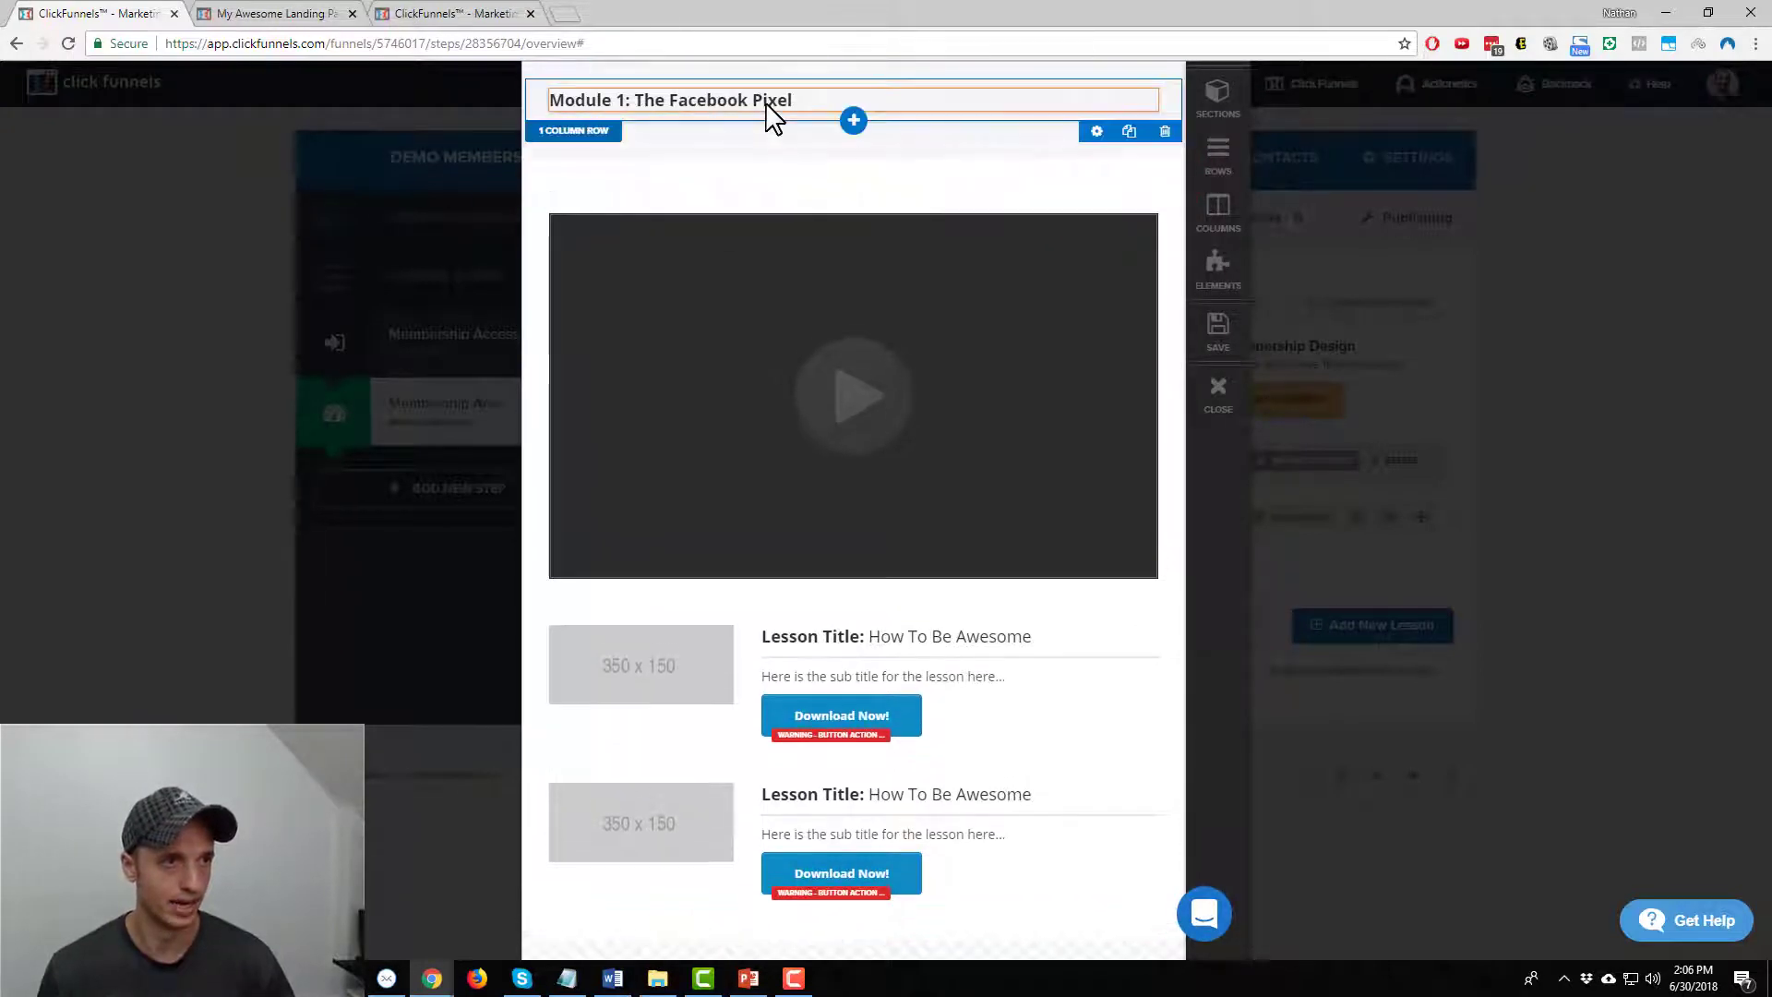
left_click(1113, 78)
left_click_drag(698, 120, 689, 213)
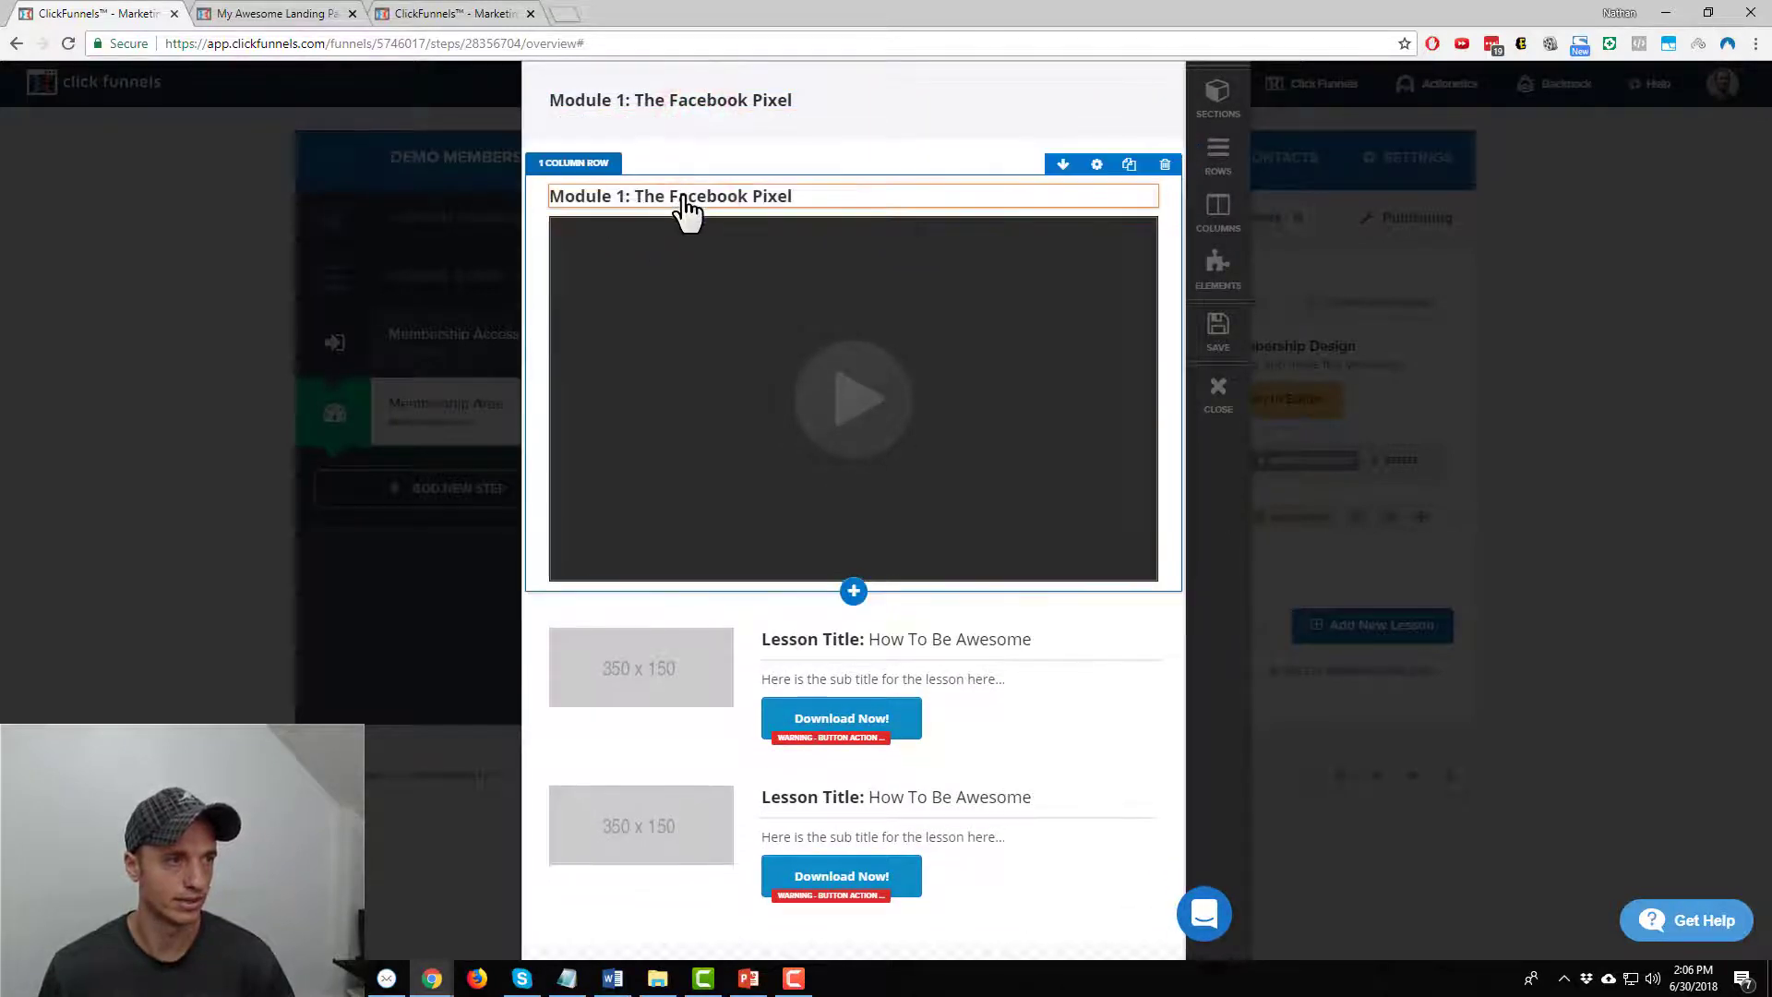
Retype the copied headline as 'Lesson 1.1 - What Is The Facebook Pixel?'
left_click(684, 197)
key("ctrl+a")
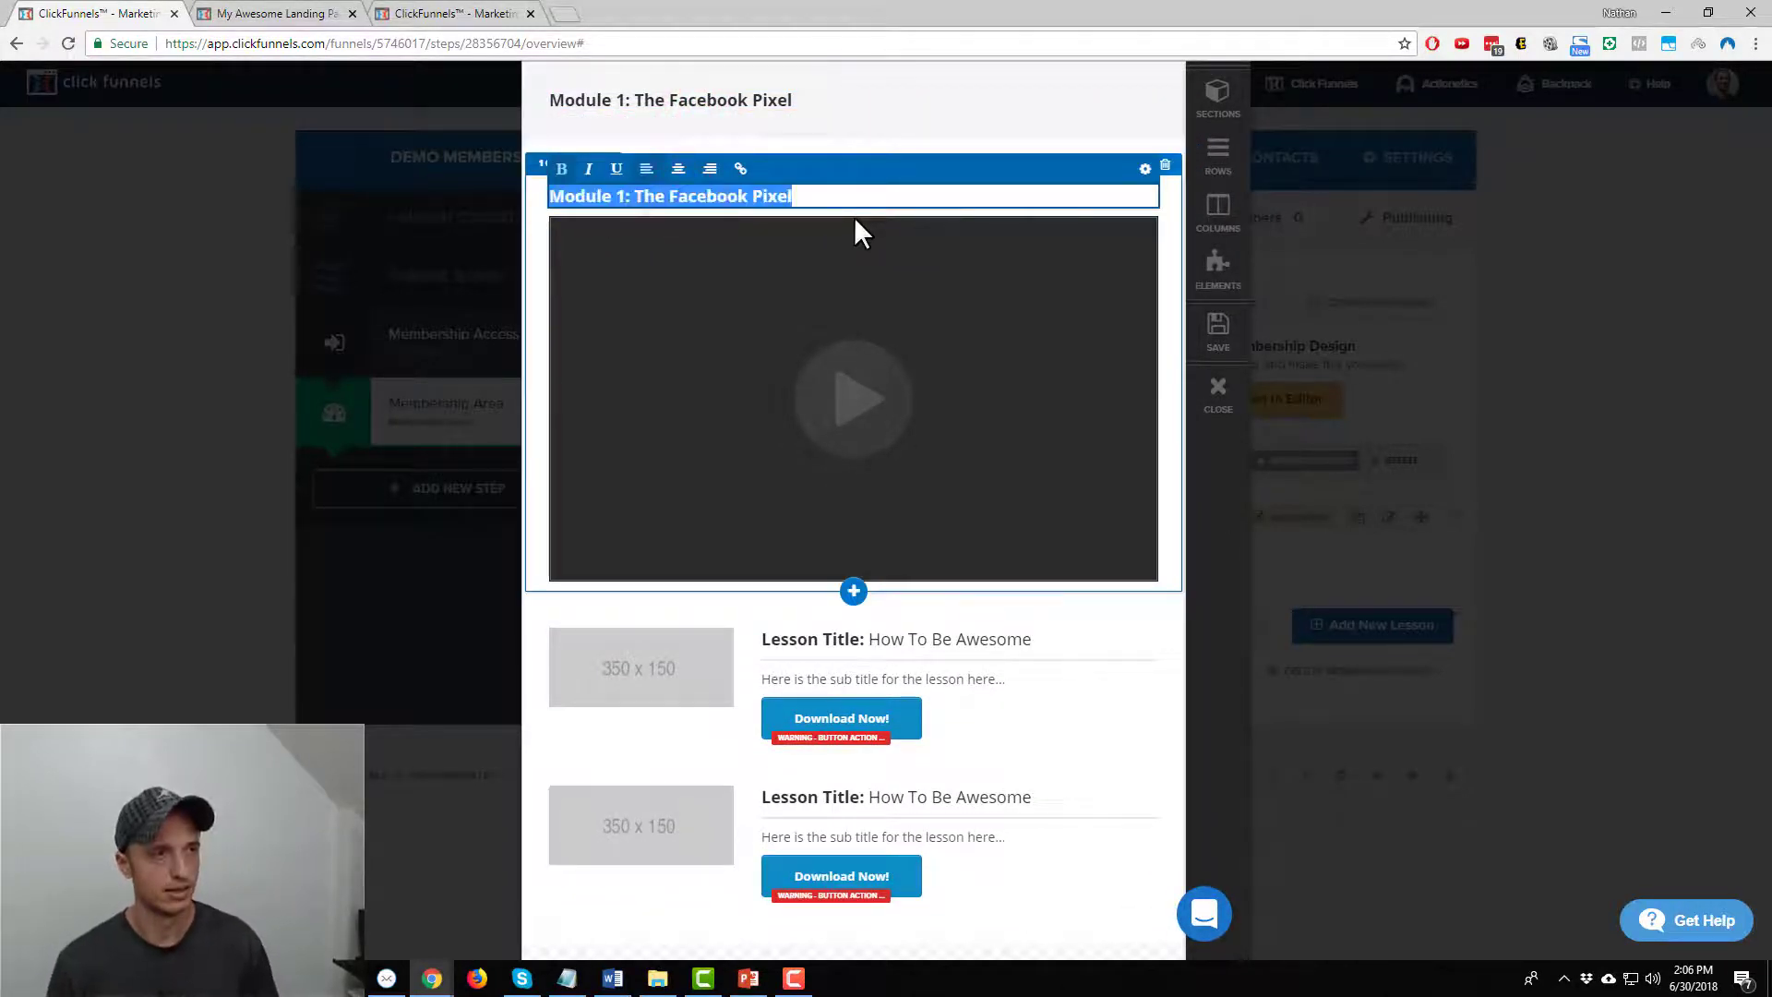
type("Lesson 1")
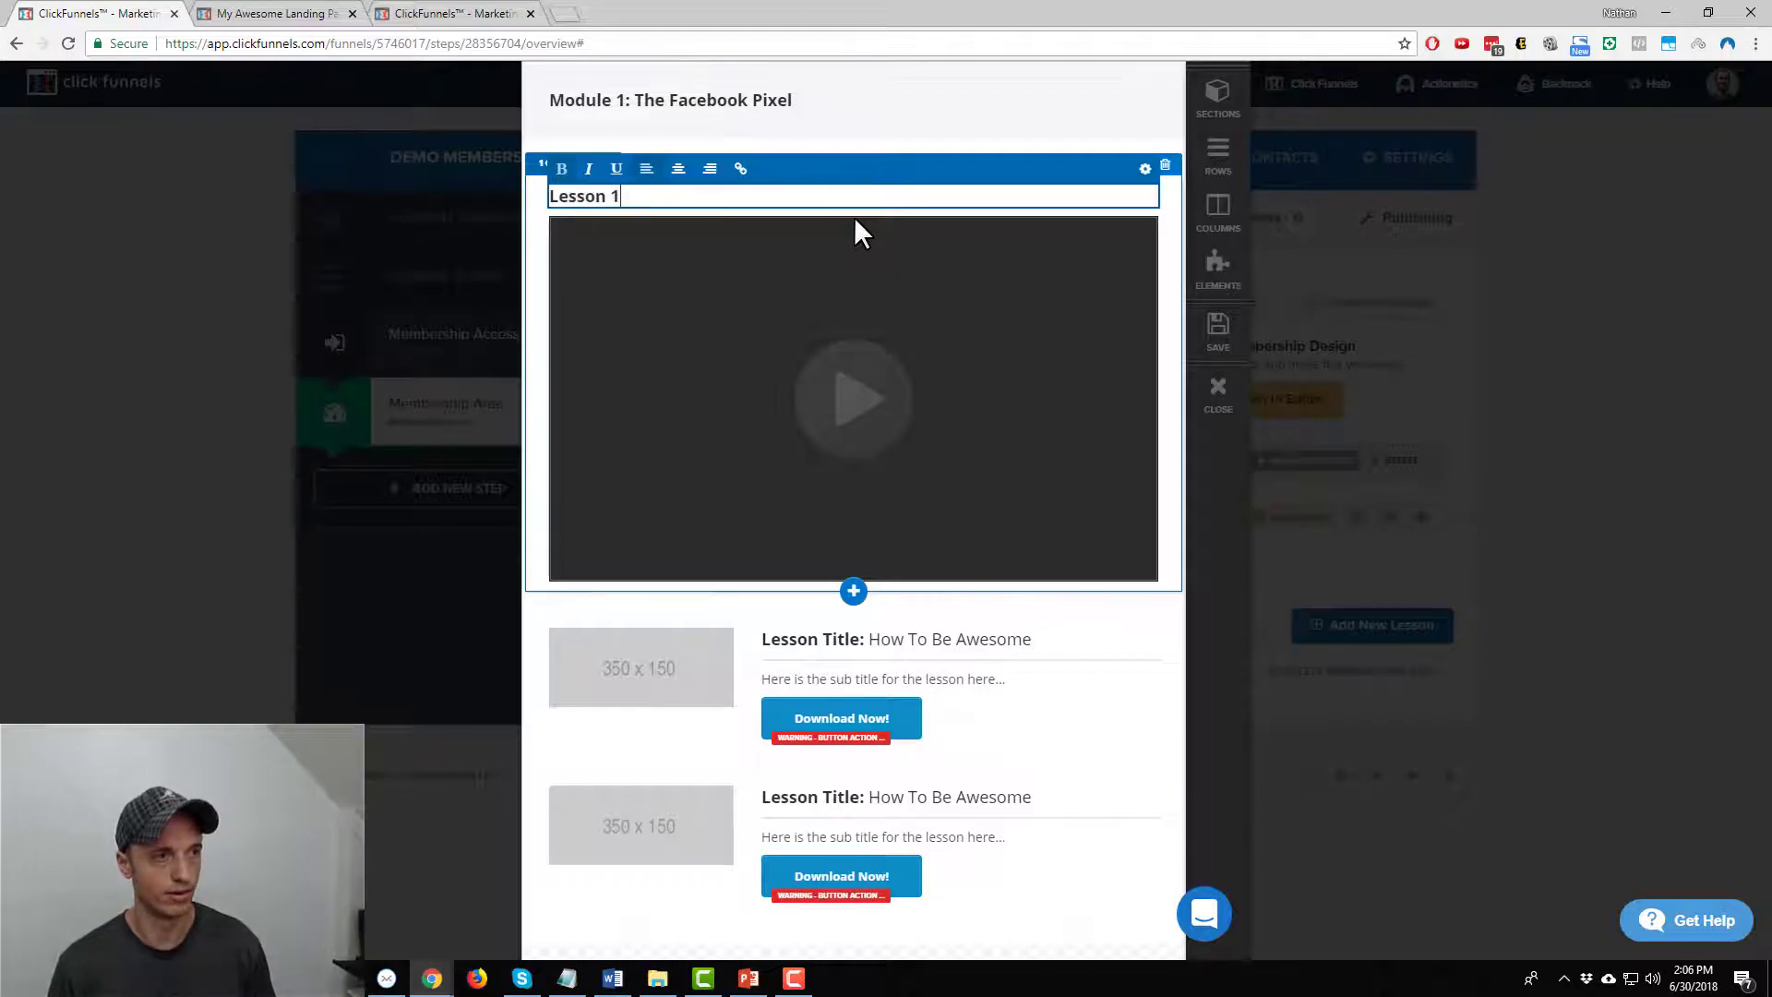
type(".1 - Wh")
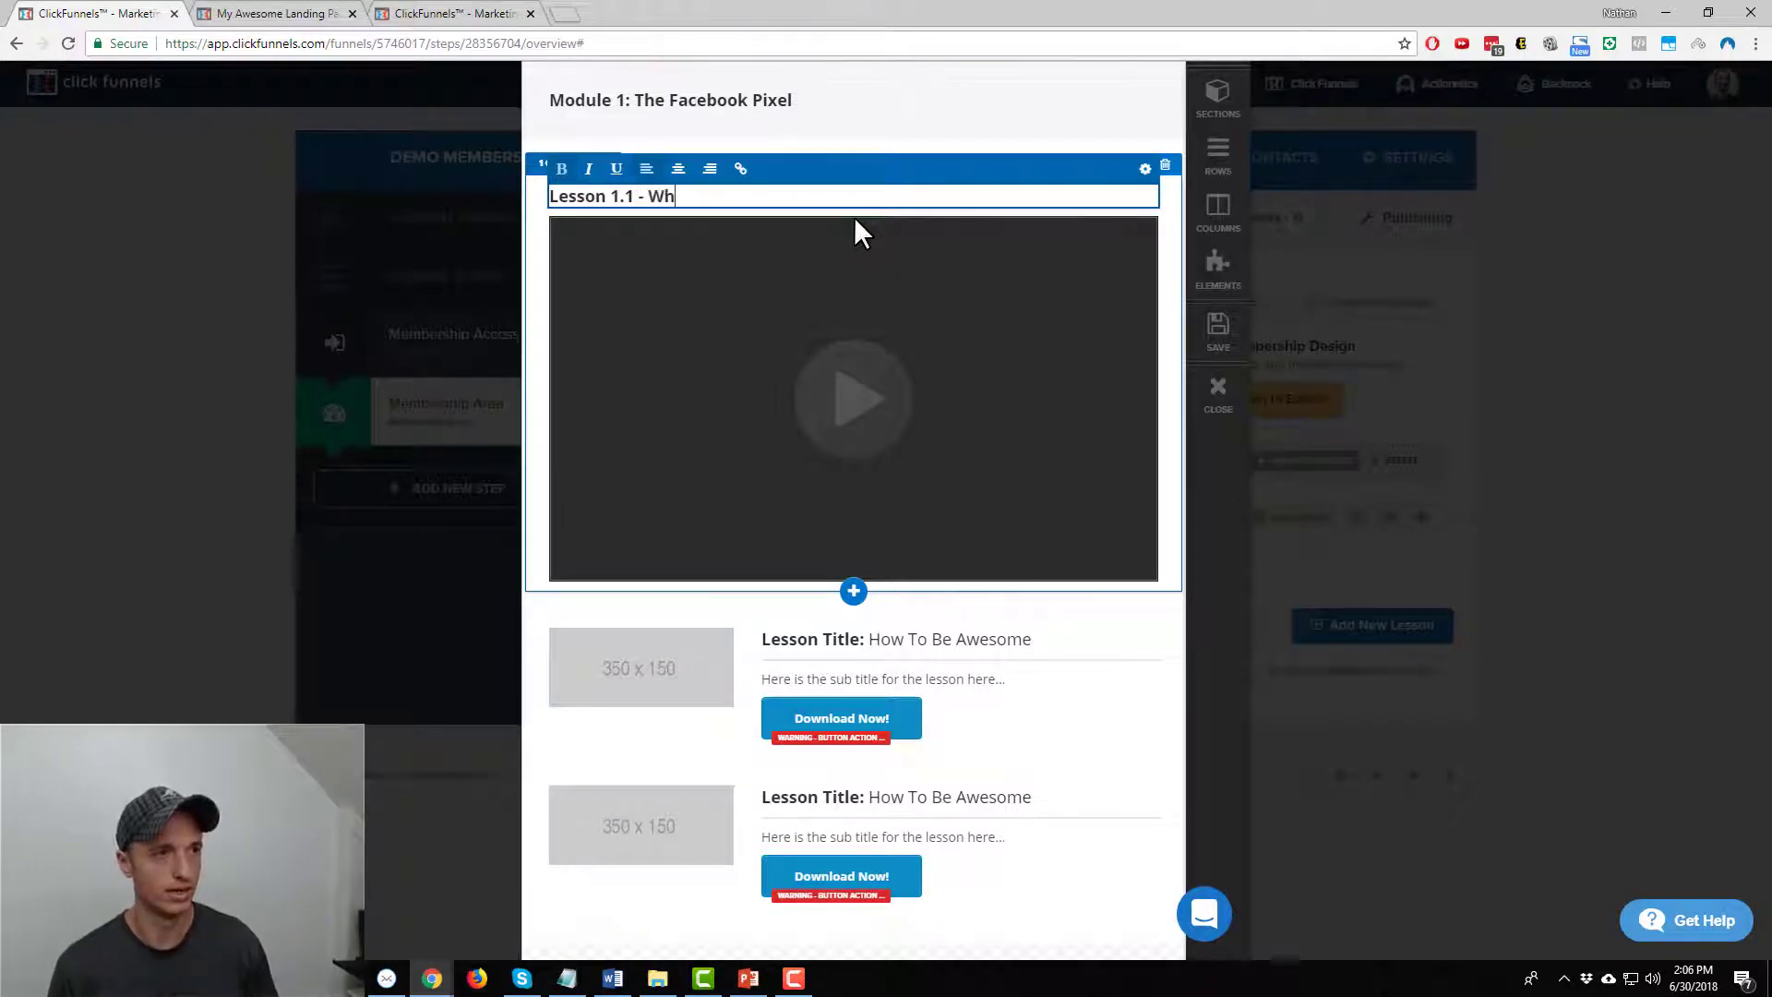
type("at Is The Facebook")
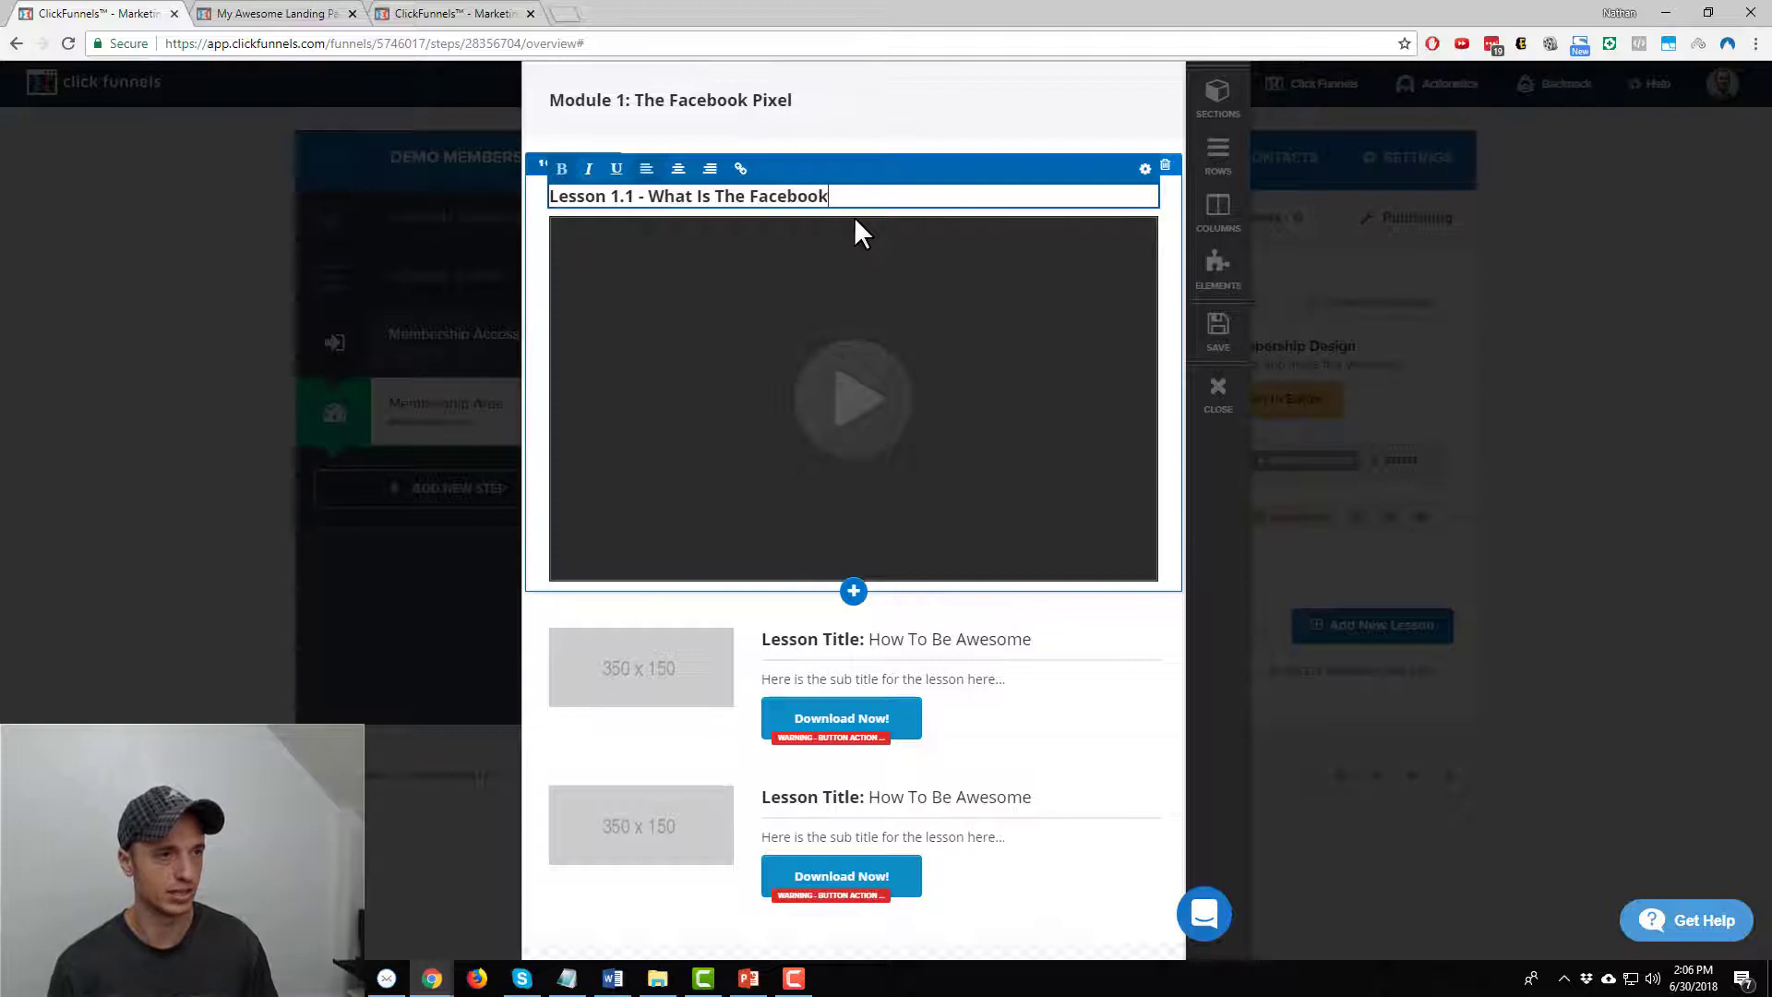
type(" Pixel?")
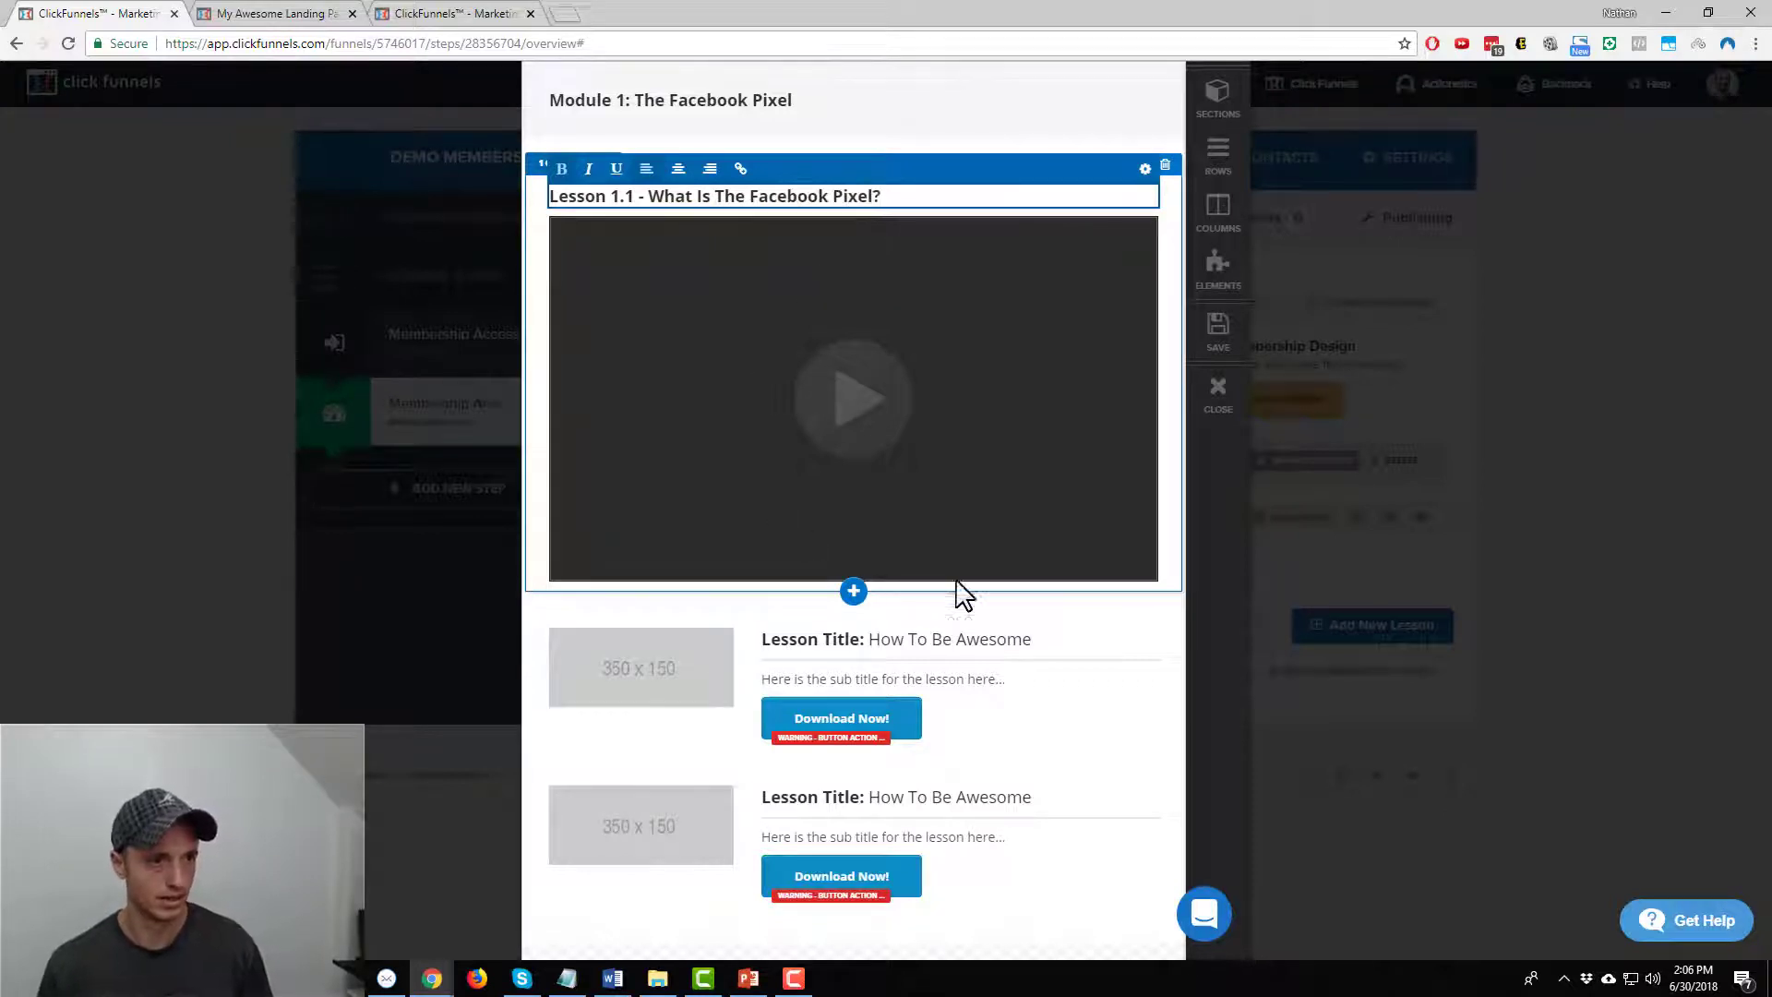
left_click(988, 600)
left_click(1059, 718)
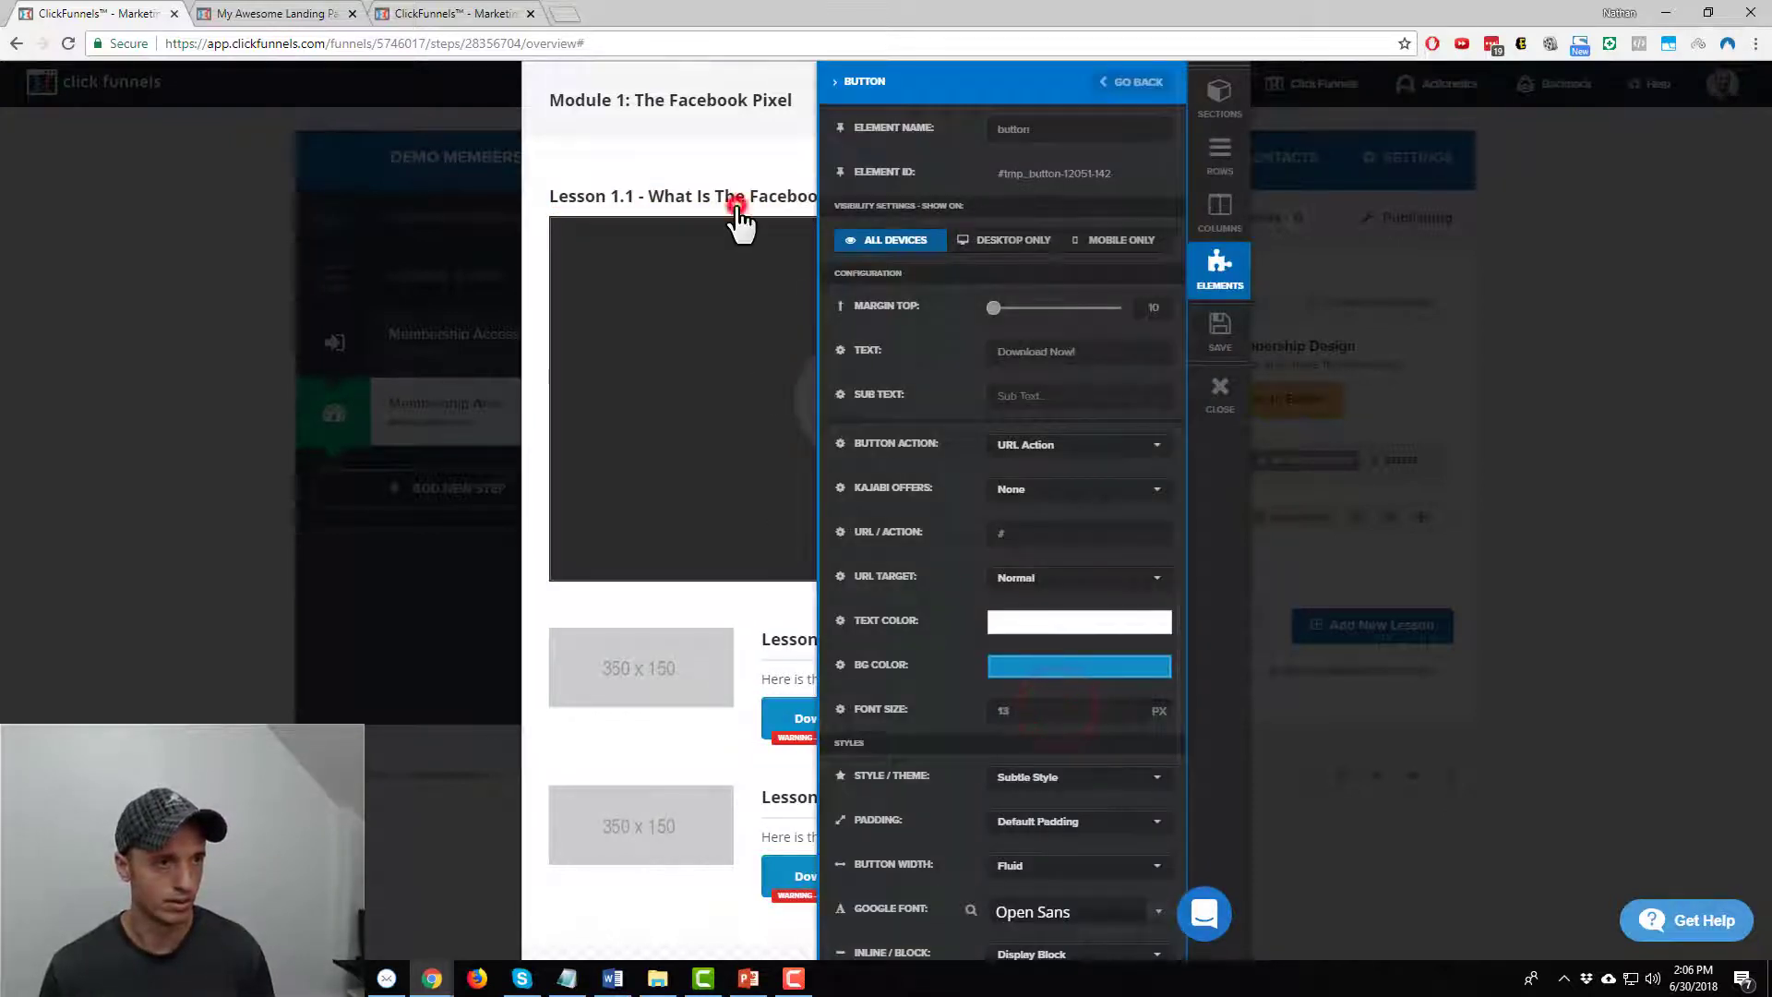
Duplicate the Lesson 1.1 row and retitle the copy 'Lesson 1.2 - How To Install The Facebook Pixel'
left_click(734, 210)
left_click(1128, 166)
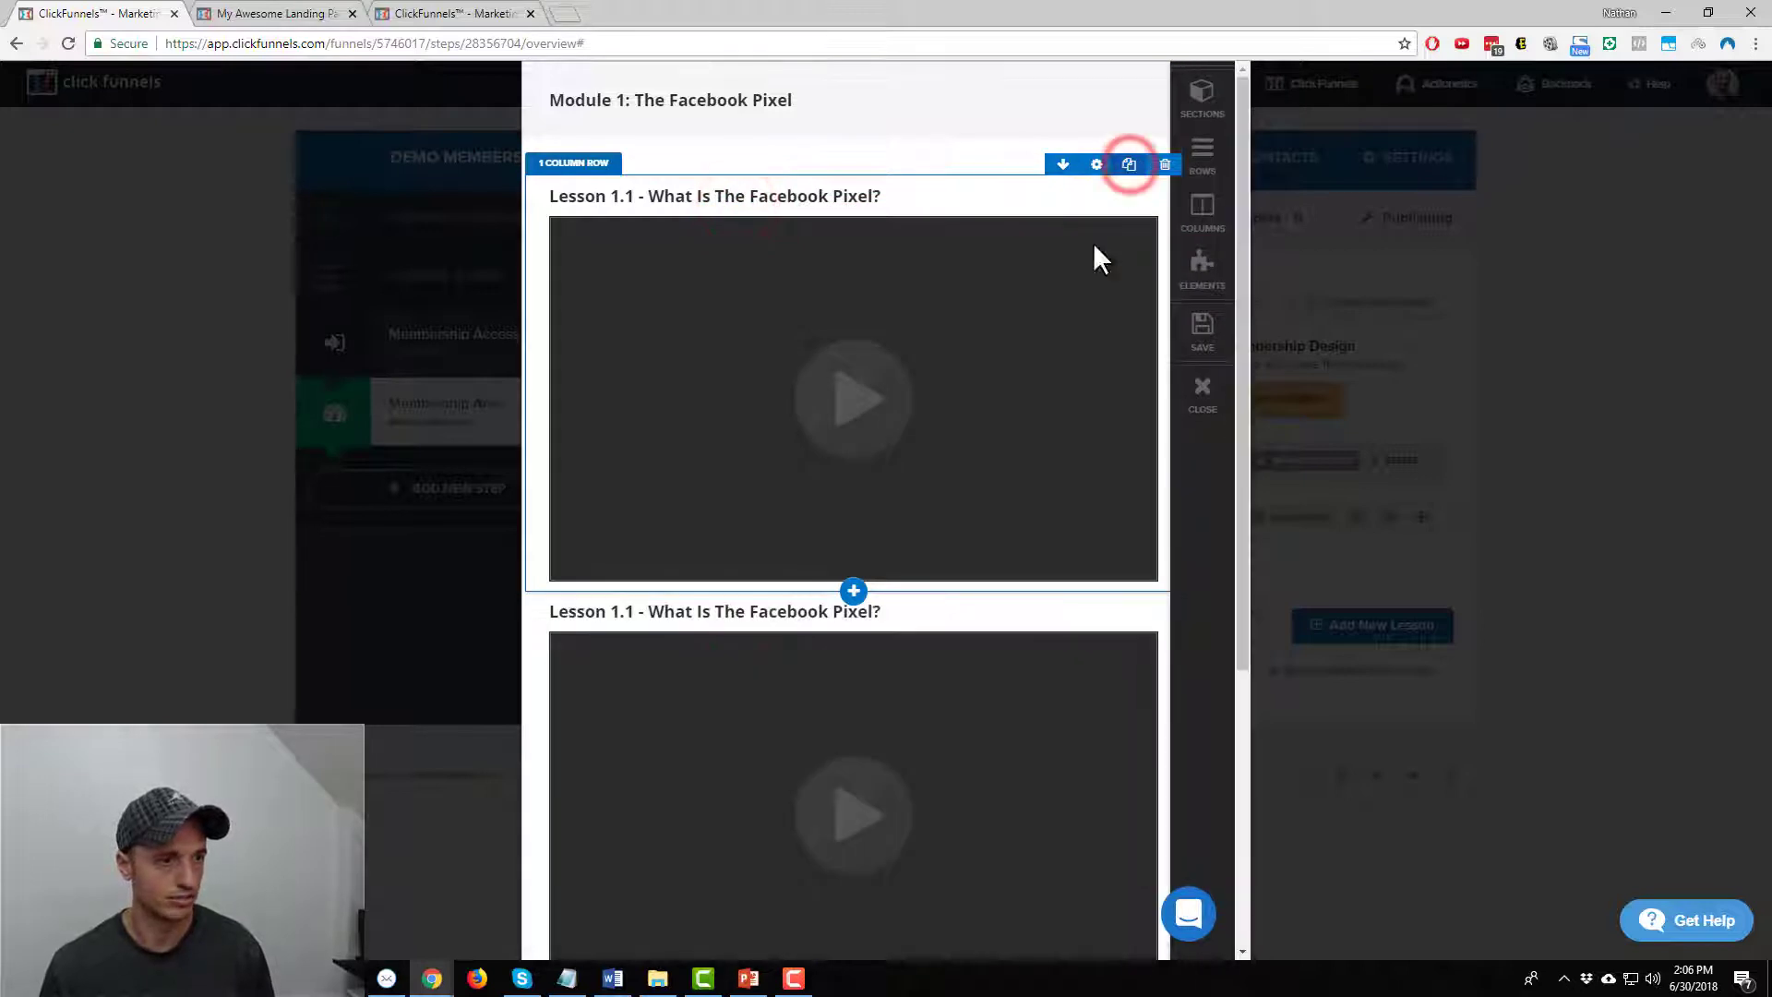
left_click(635, 614)
double_click(630, 613)
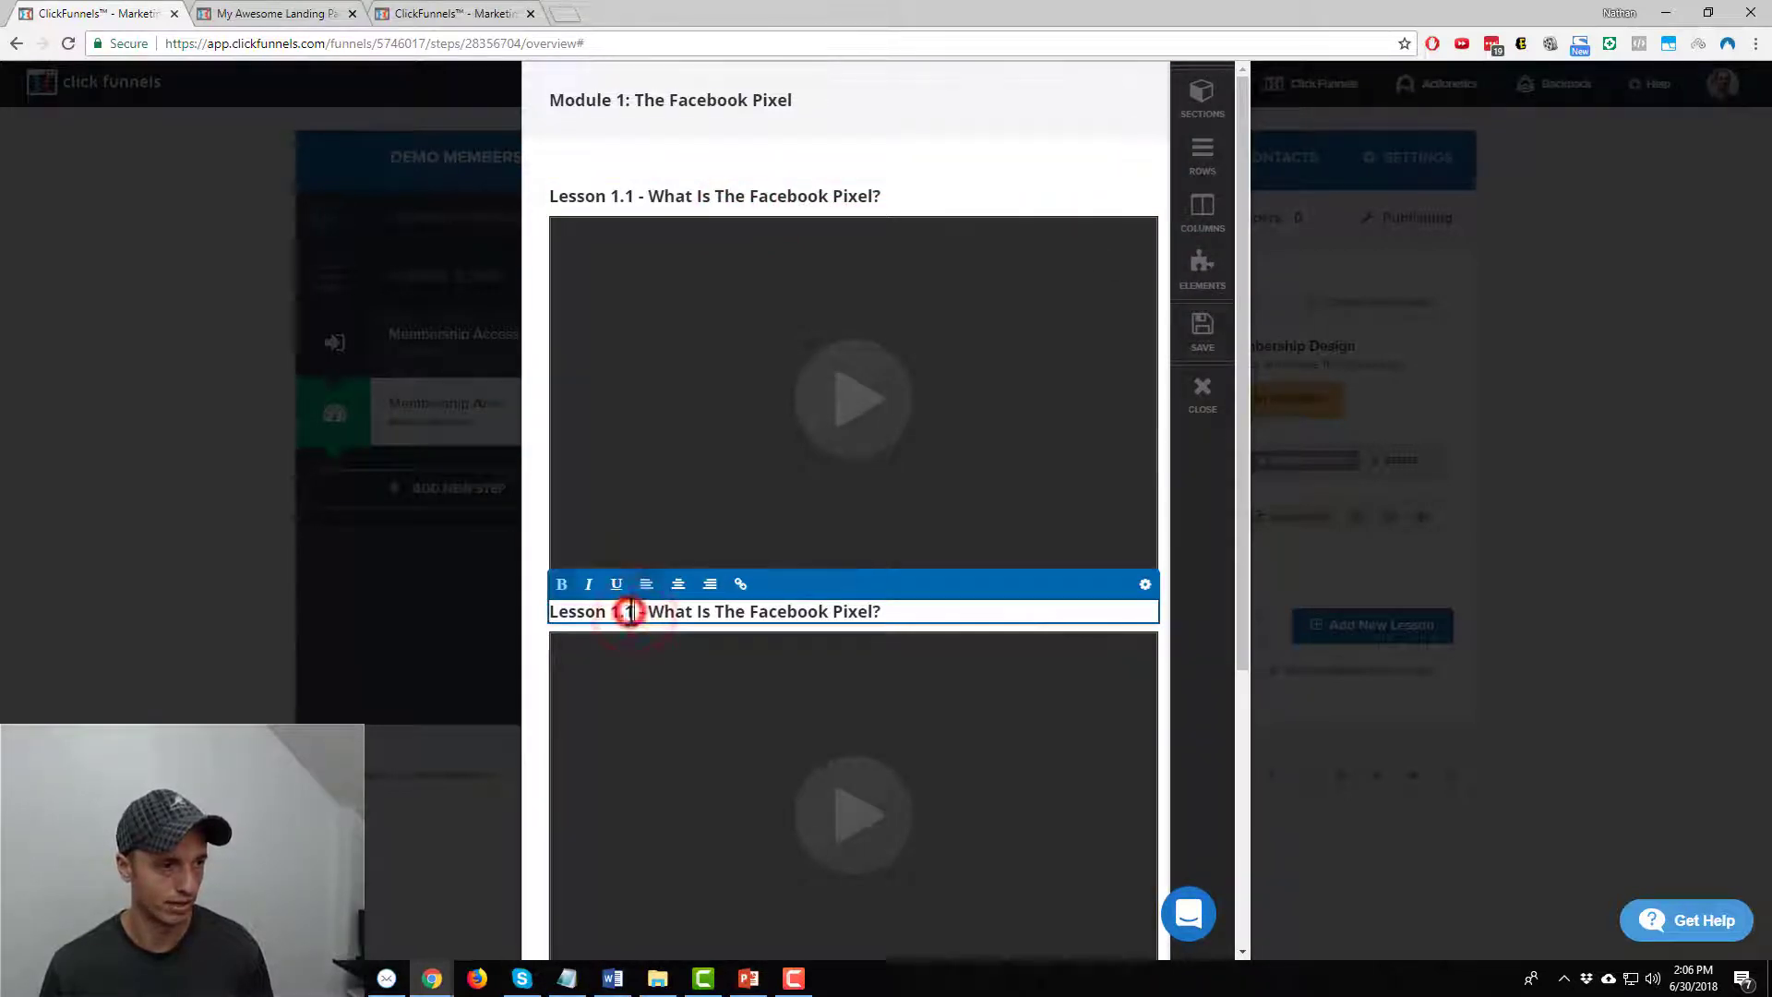
left_click_drag(652, 613, 923, 614)
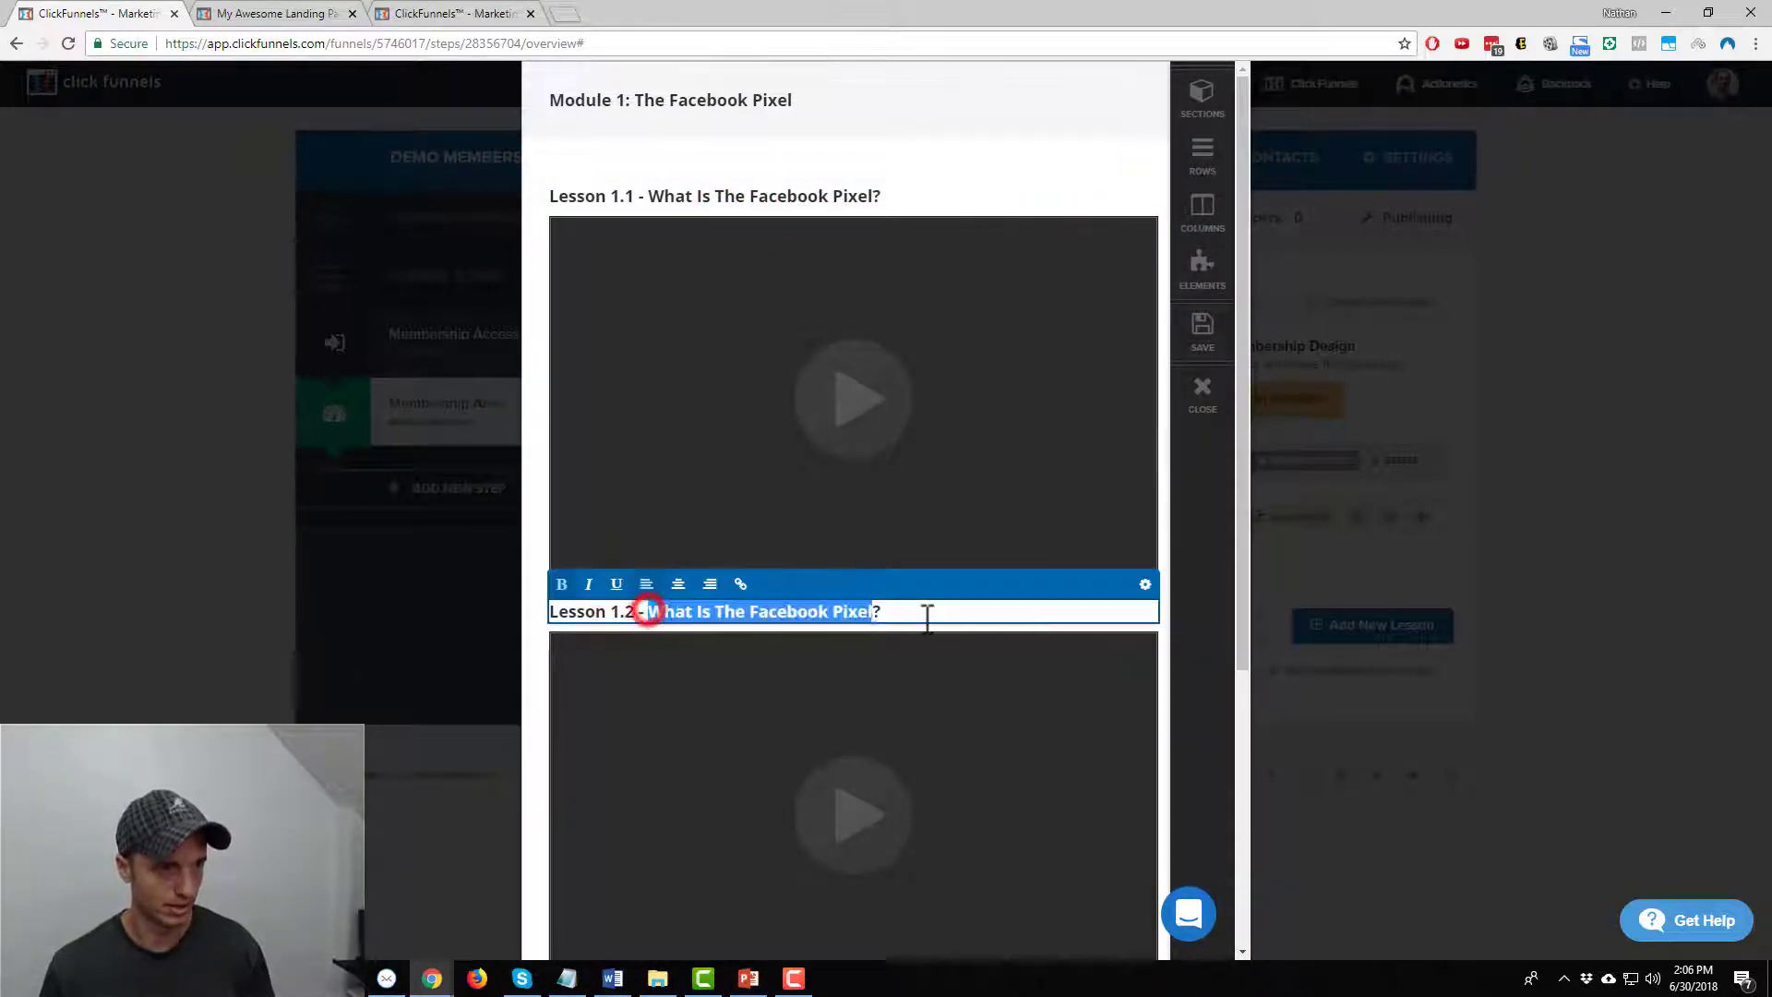
type("How To Install The Facebo")
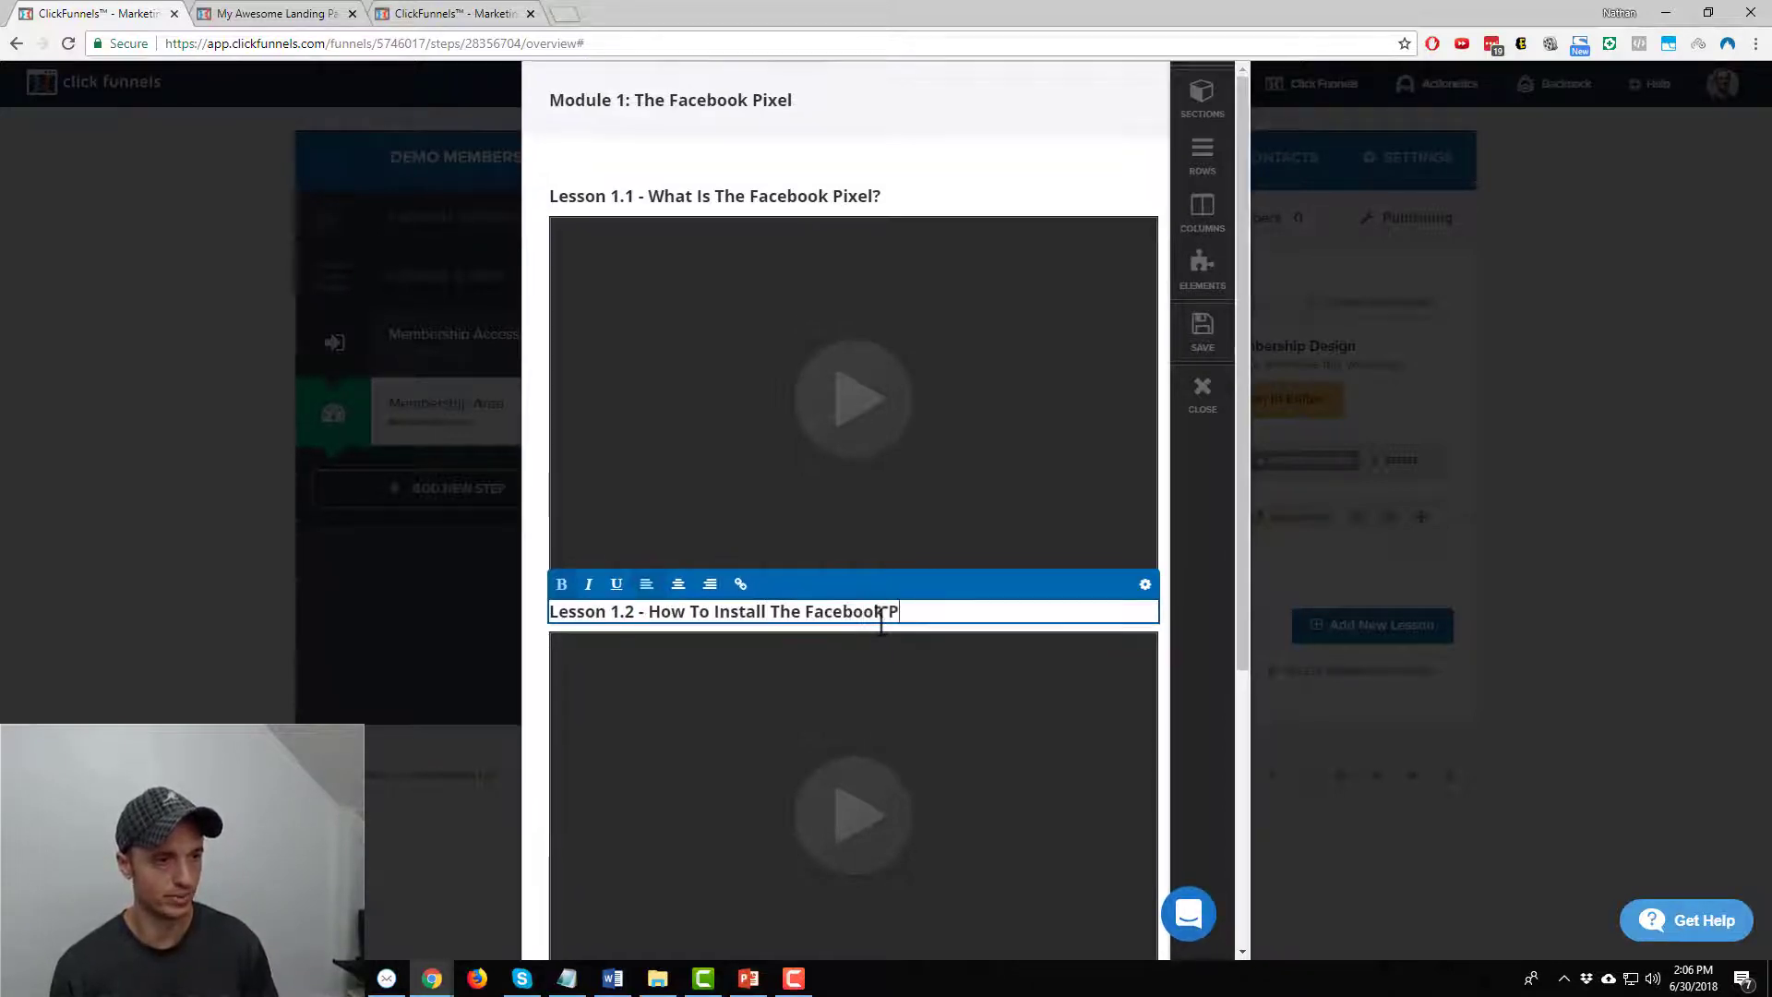
type("ok Pixel")
Delete the two remaining placeholder lesson rows
scroll(877, 626, "down", 5)
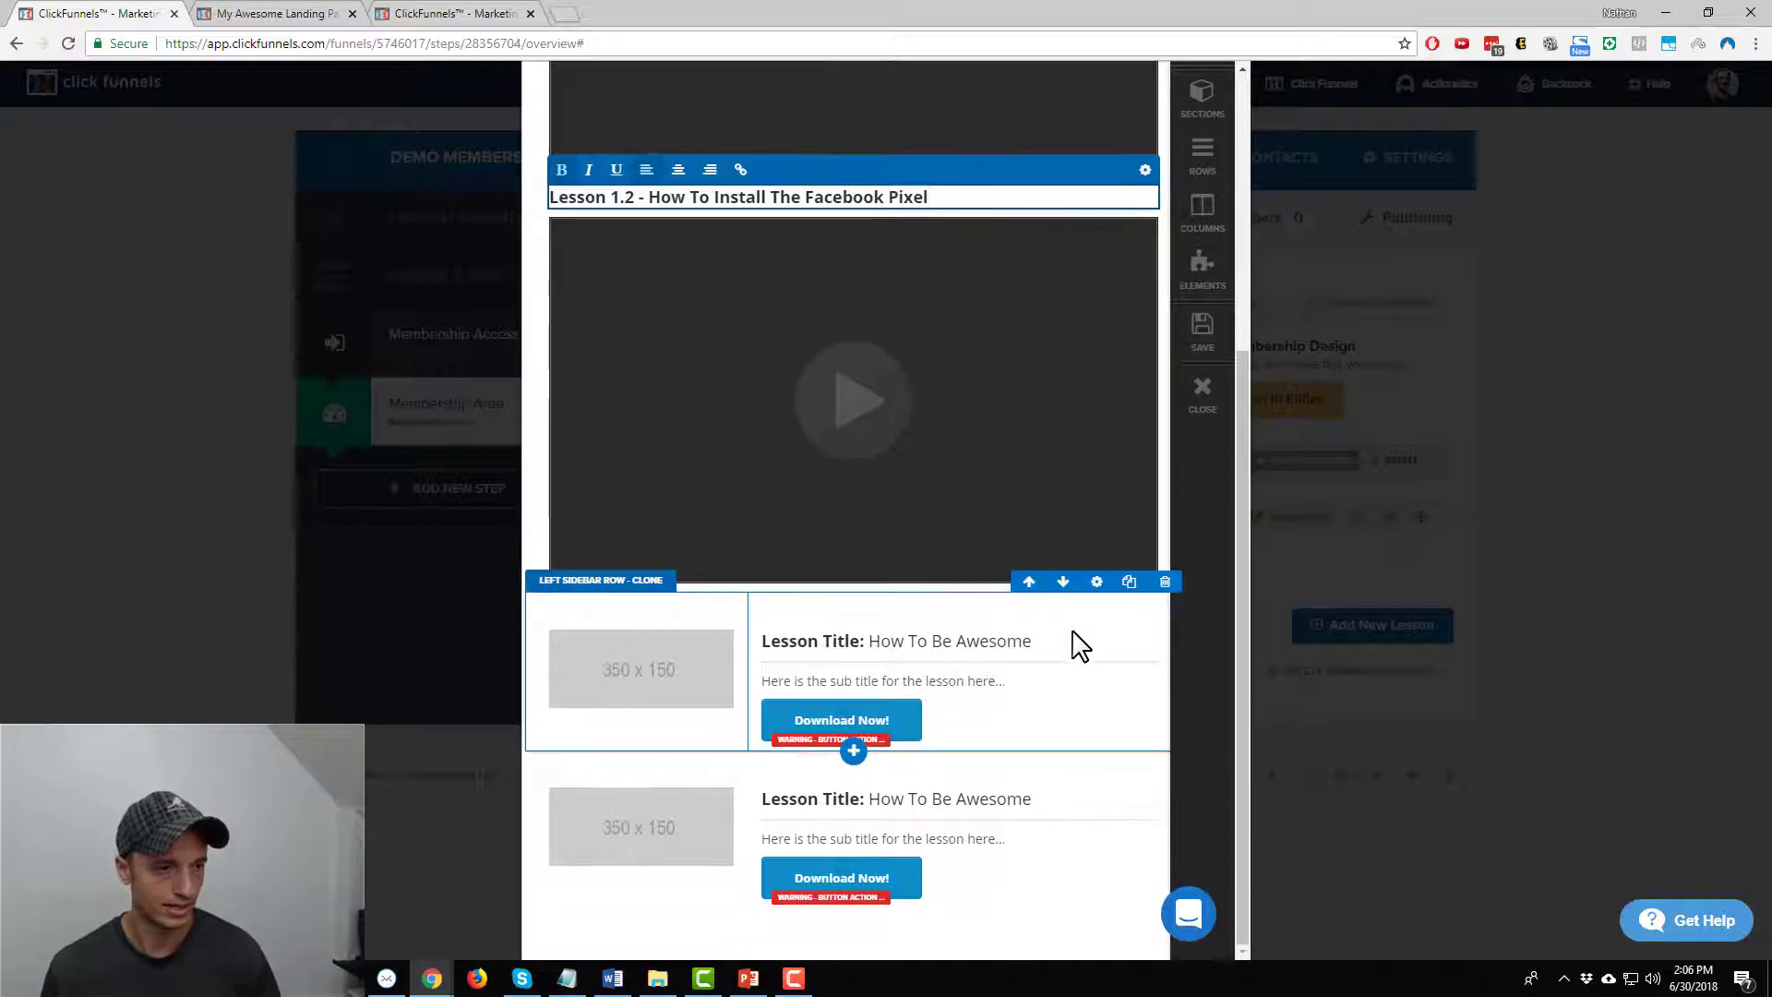
left_click(1161, 583)
left_click(975, 135)
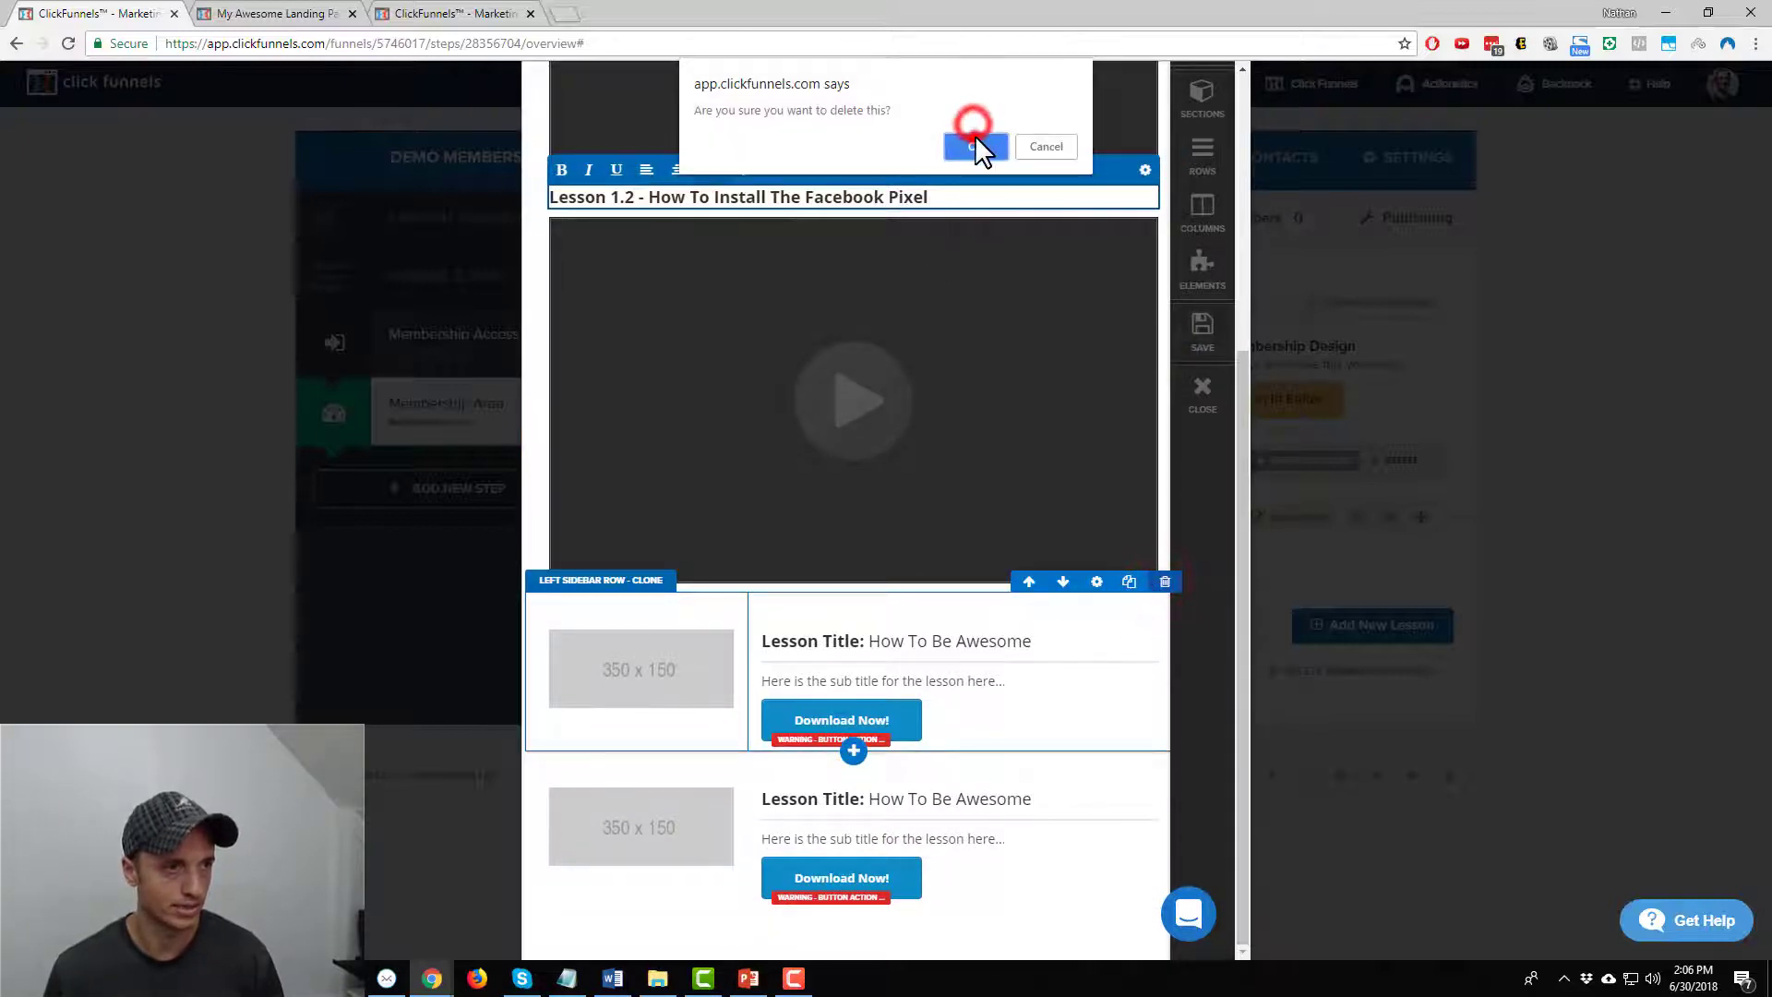
left_click(1165, 755)
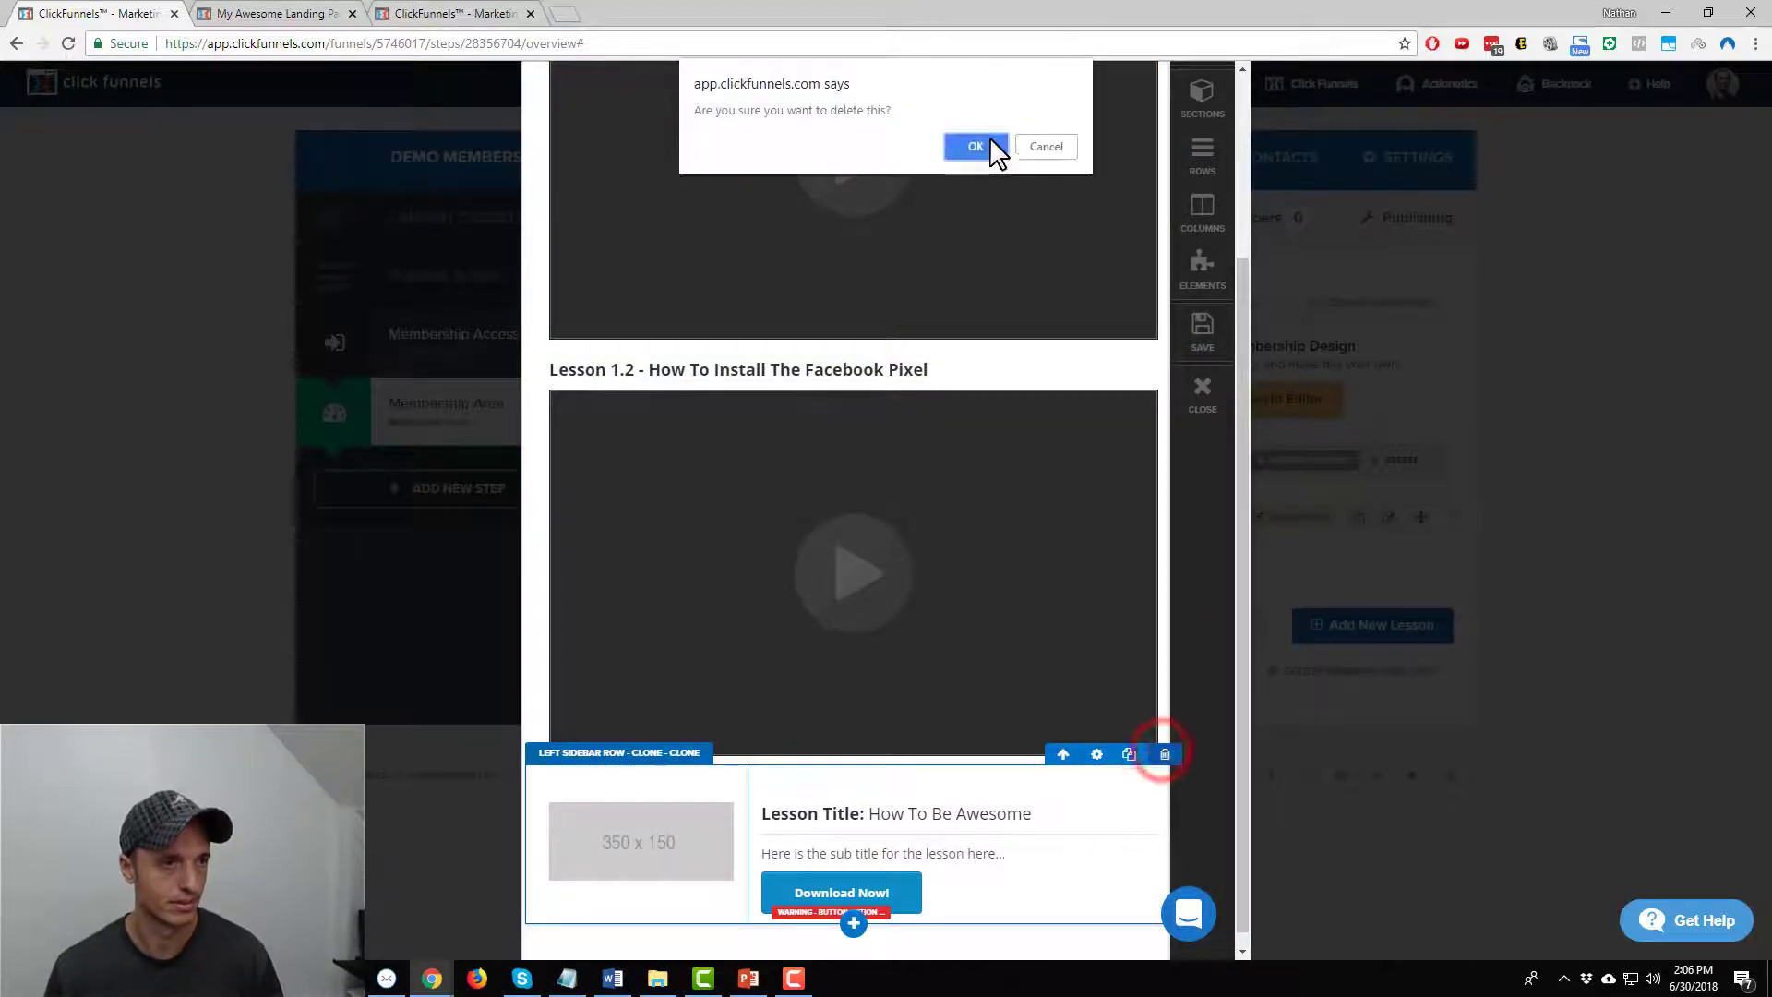
left_click(976, 143)
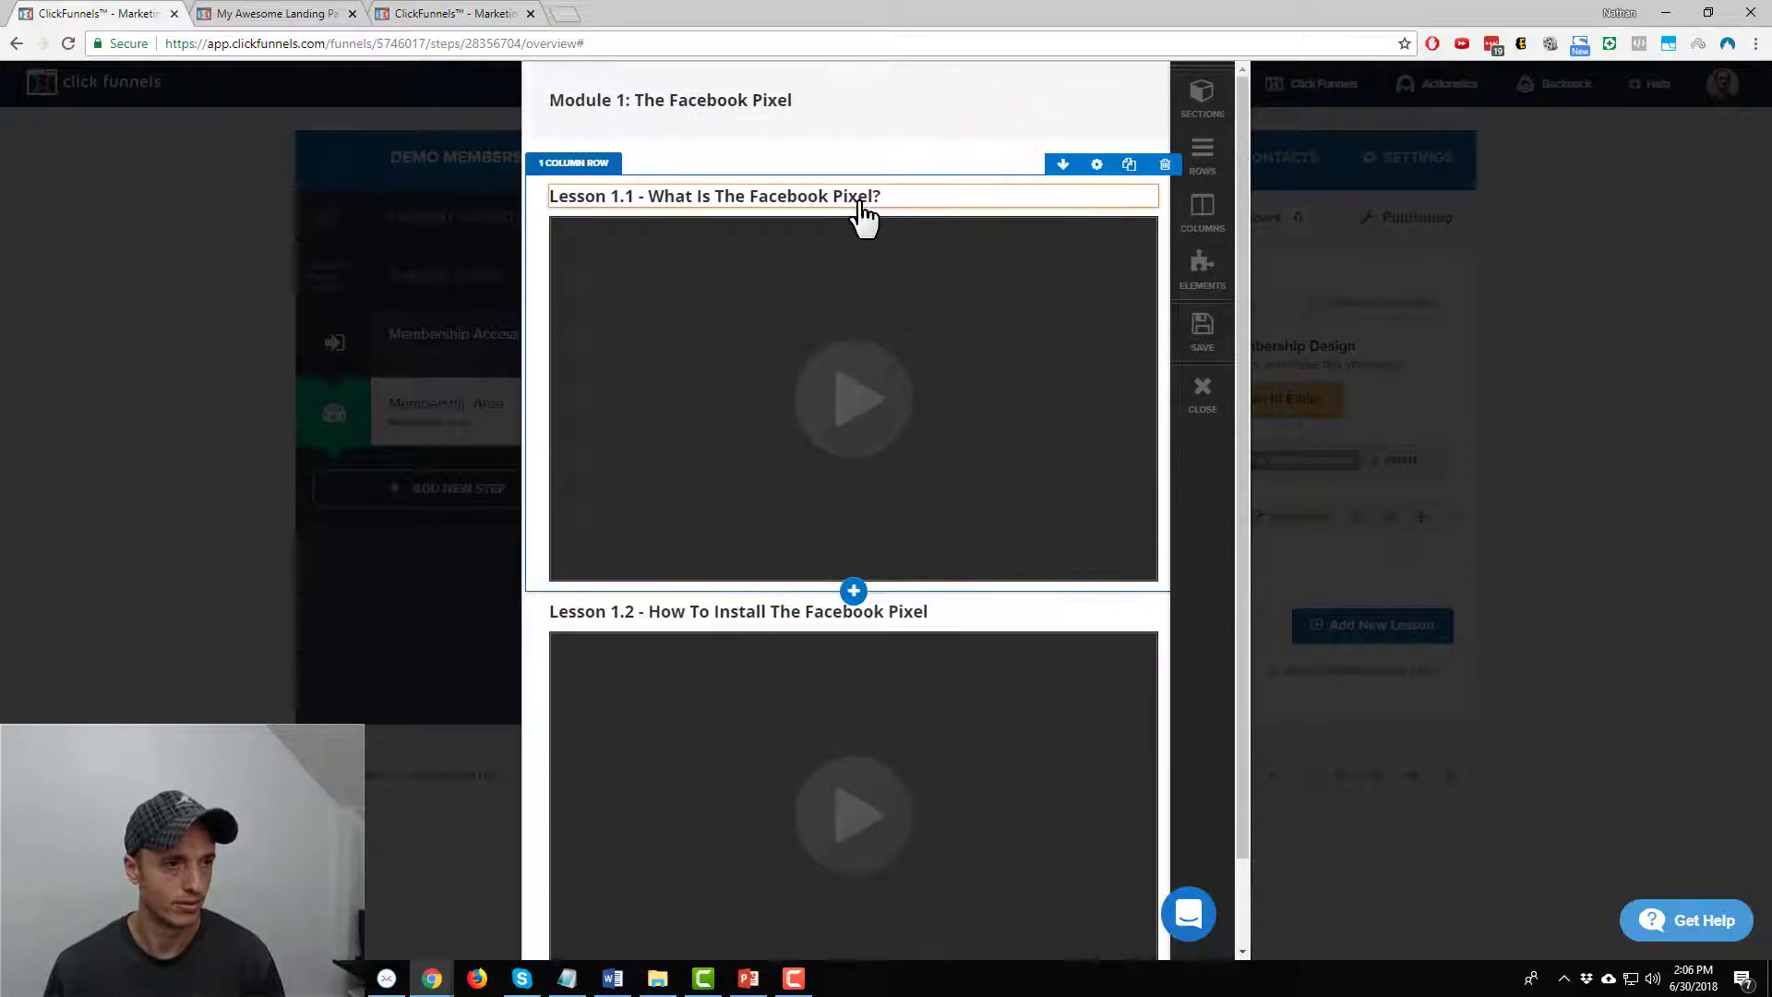
Duplicate the Lesson 1.1 headline below the video and retype it as 'Writeup'
left_click(1108, 173)
mouse_move(811, 222)
left_mouse_down()
mouse_move(812, 637)
mouse_move(846, 602)
left_mouse_up()
left_click(844, 596)
triple_click(843, 593)
type("Writeup")
Give the Writeup text font size 16 and a top margin of 11
triple_click(849, 592)
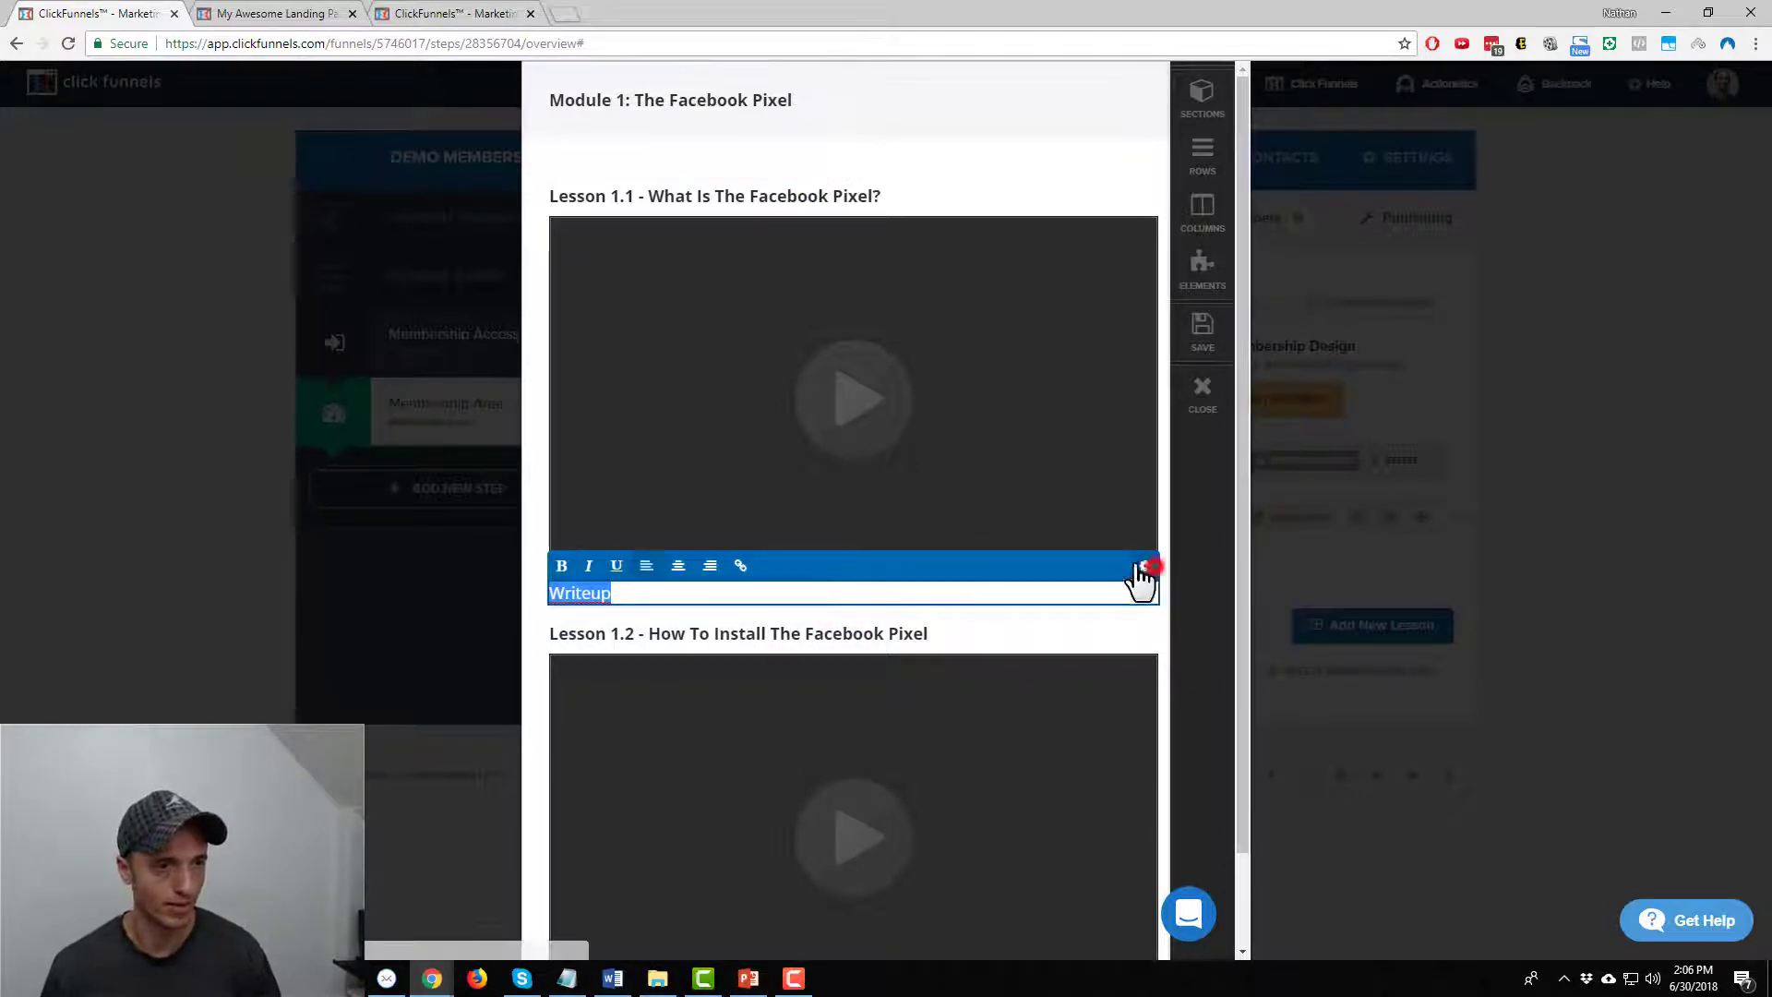
left_click(1146, 566)
left_click(1020, 573)
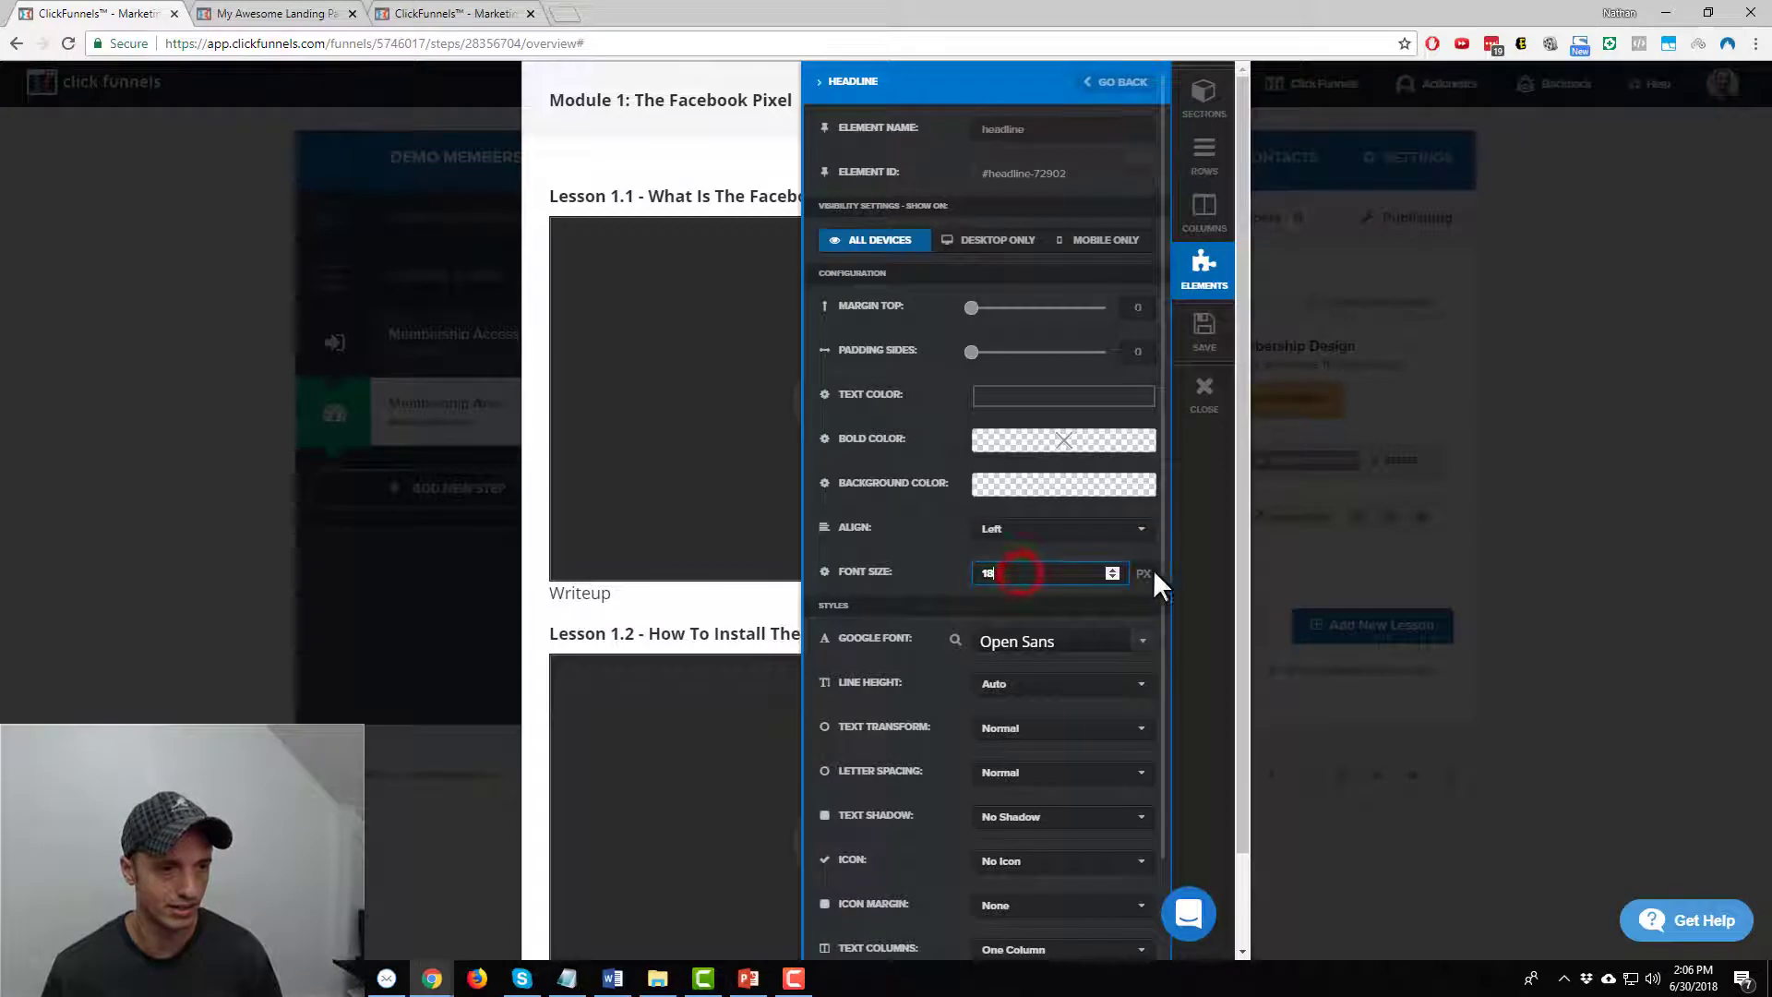
left_click(1113, 577)
left_click(1113, 577)
left_click(678, 595)
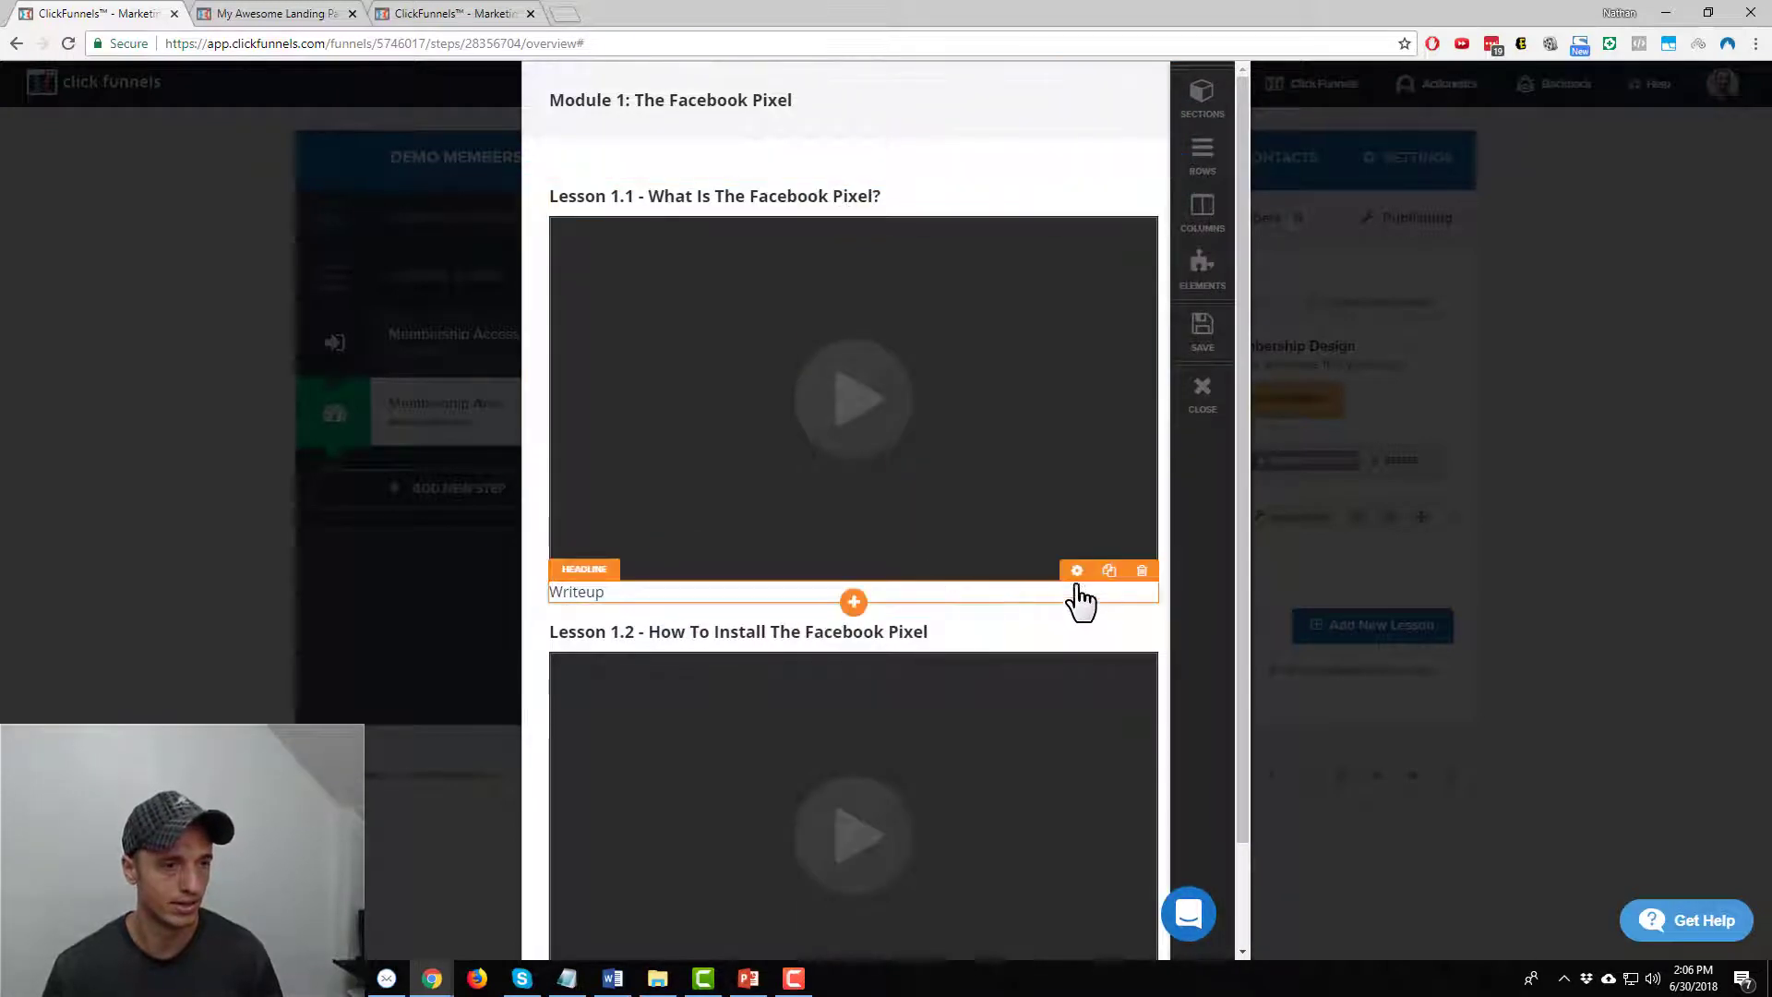
left_click(1069, 571)
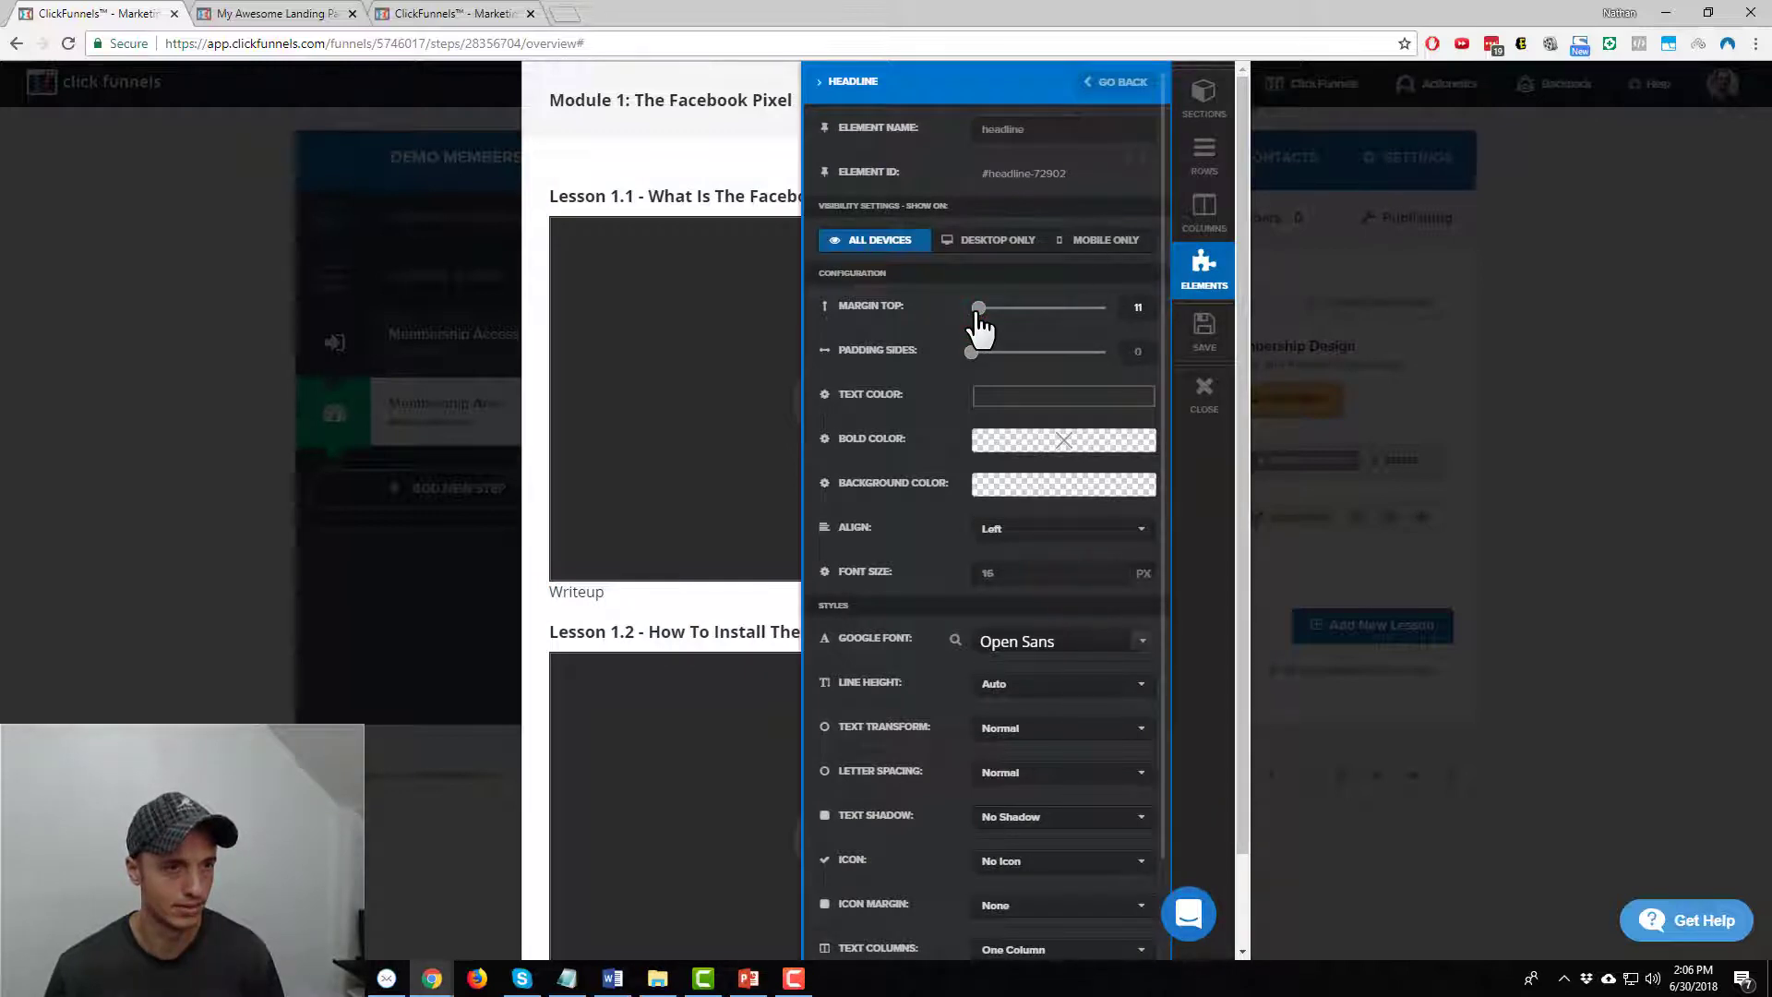
left_click(678, 595)
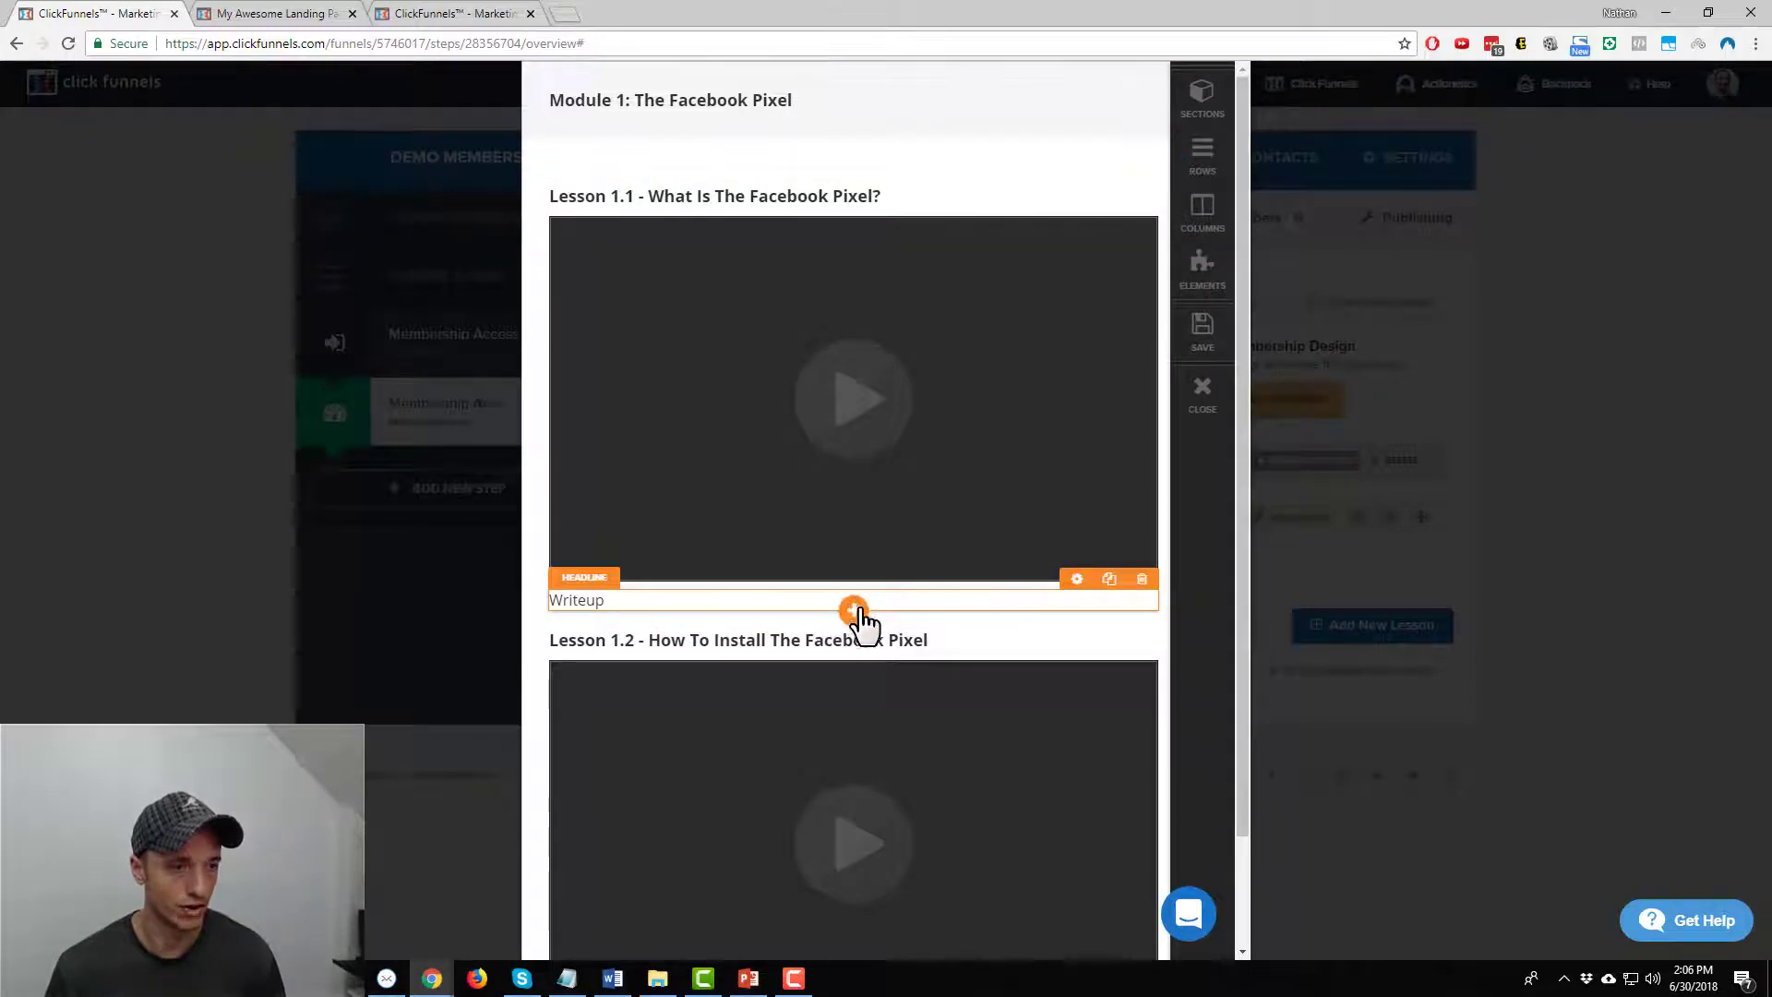
Add a Download Now! button beneath the Writeup text
left_click(854, 611)
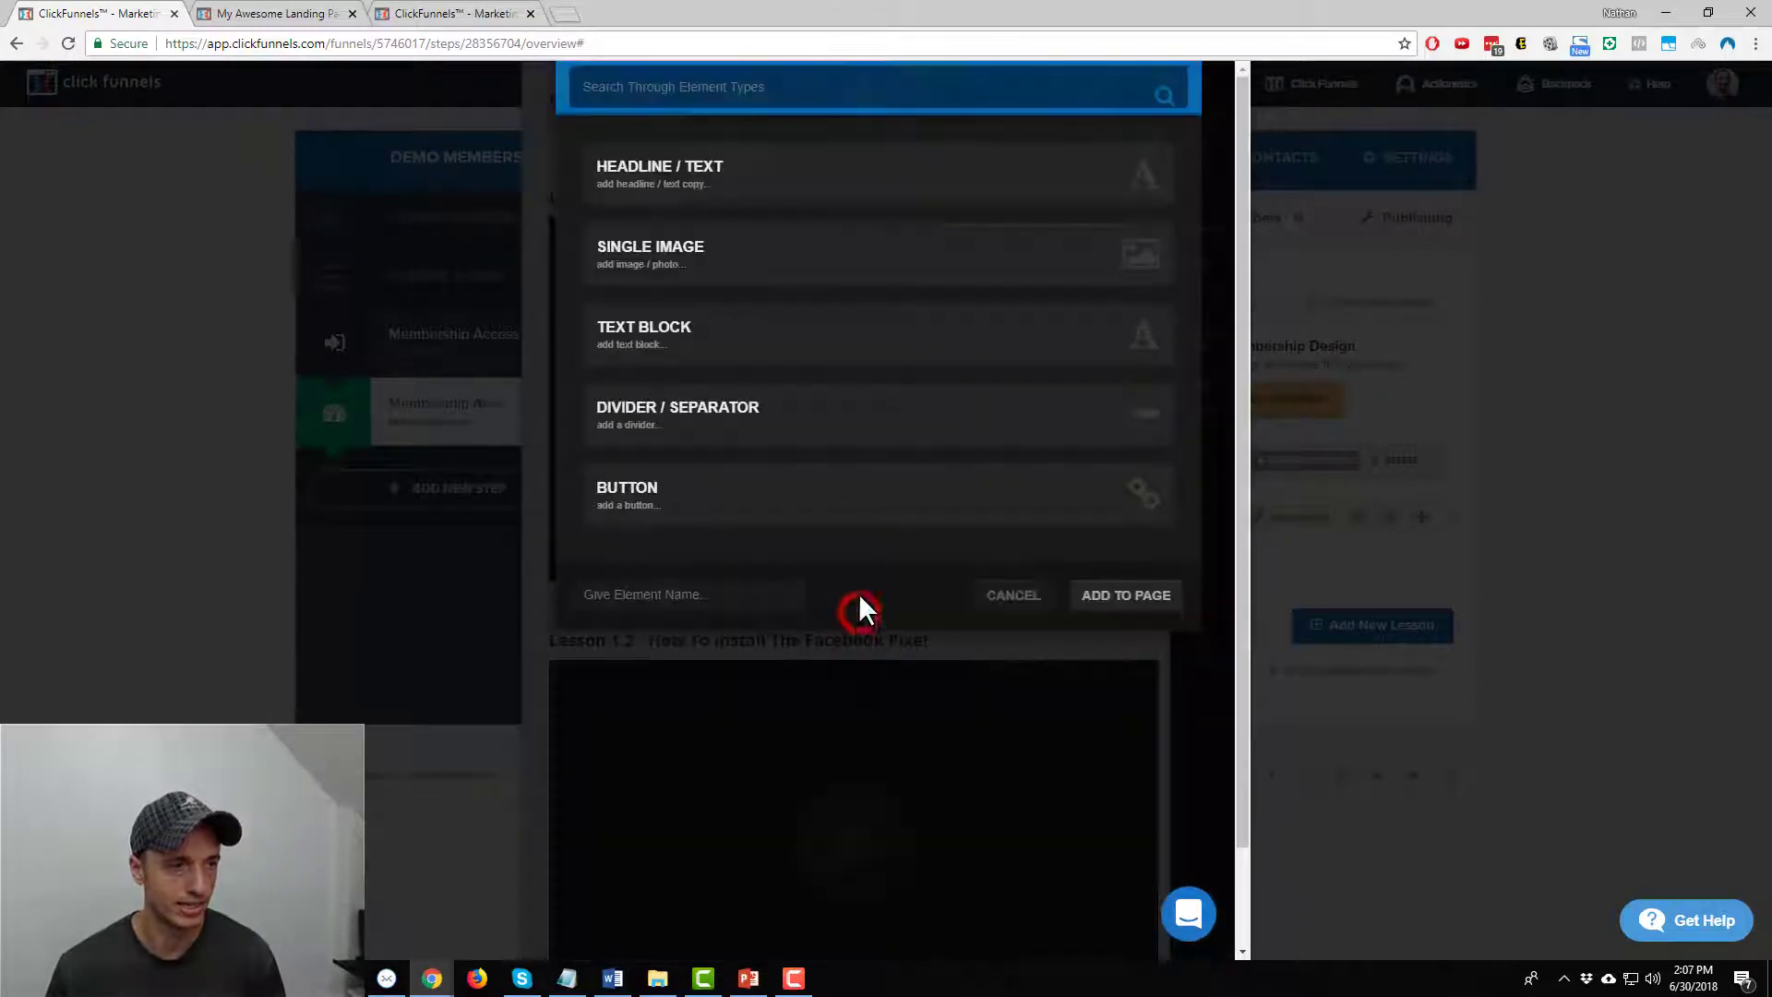
left_click(777, 486)
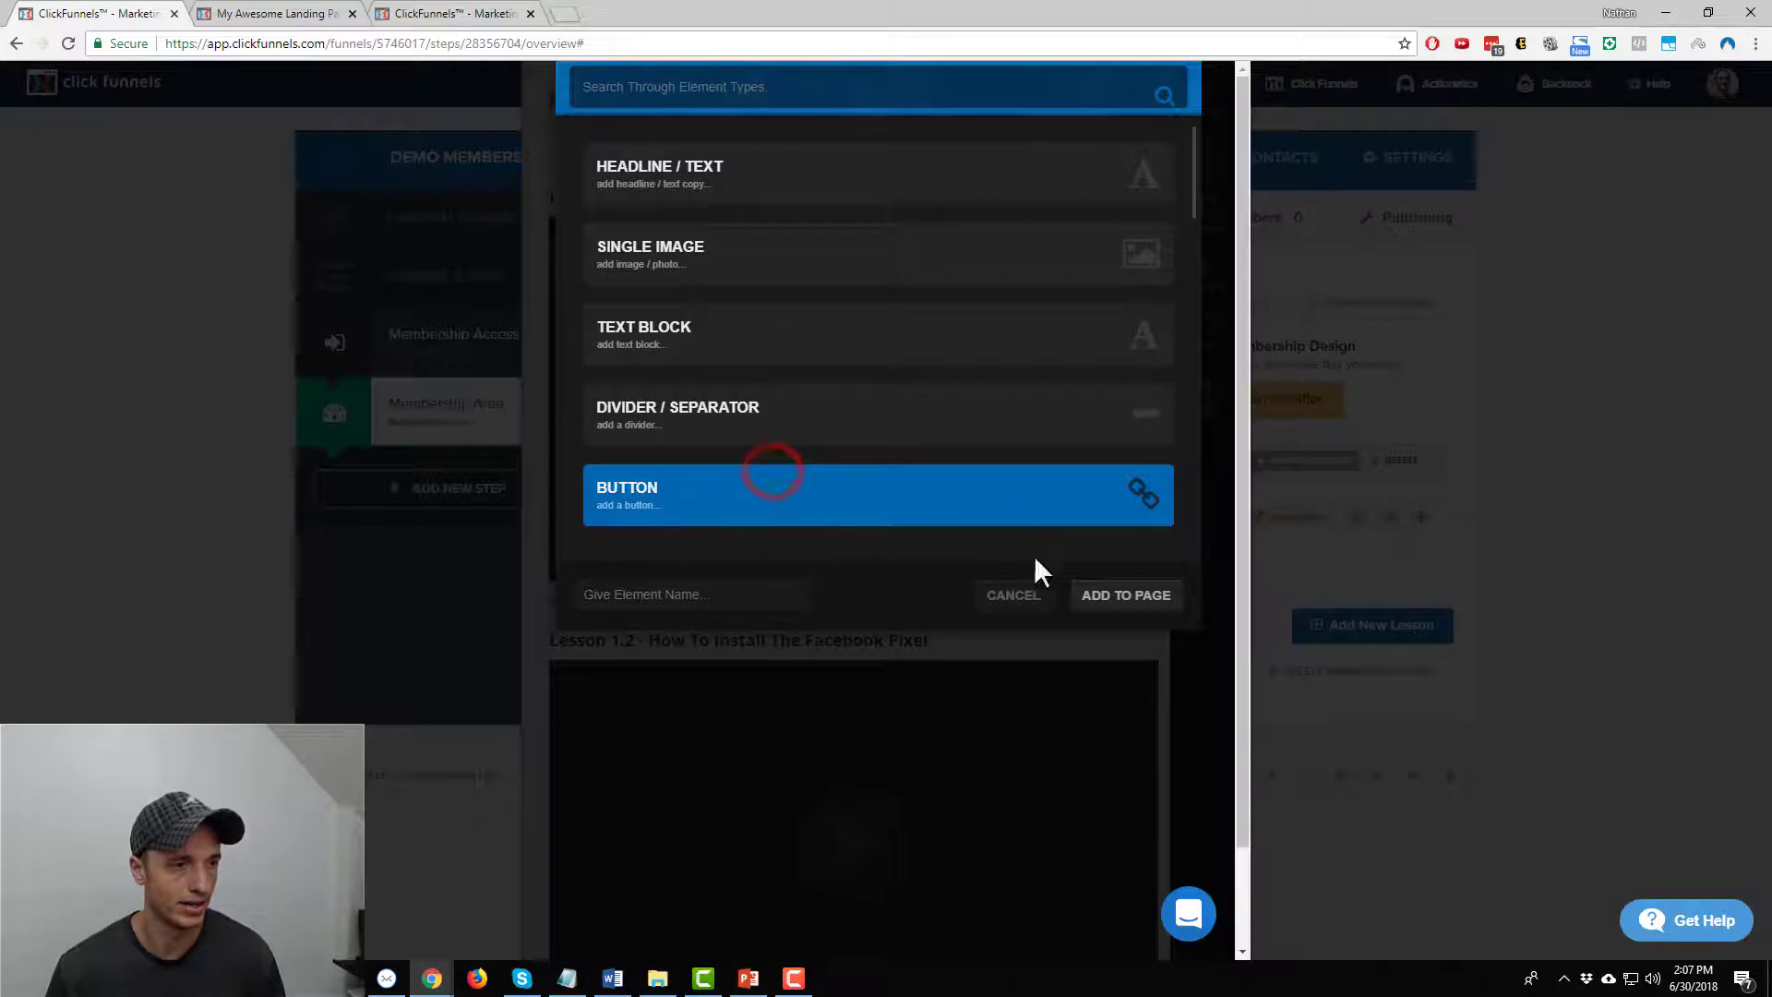
left_click(1105, 595)
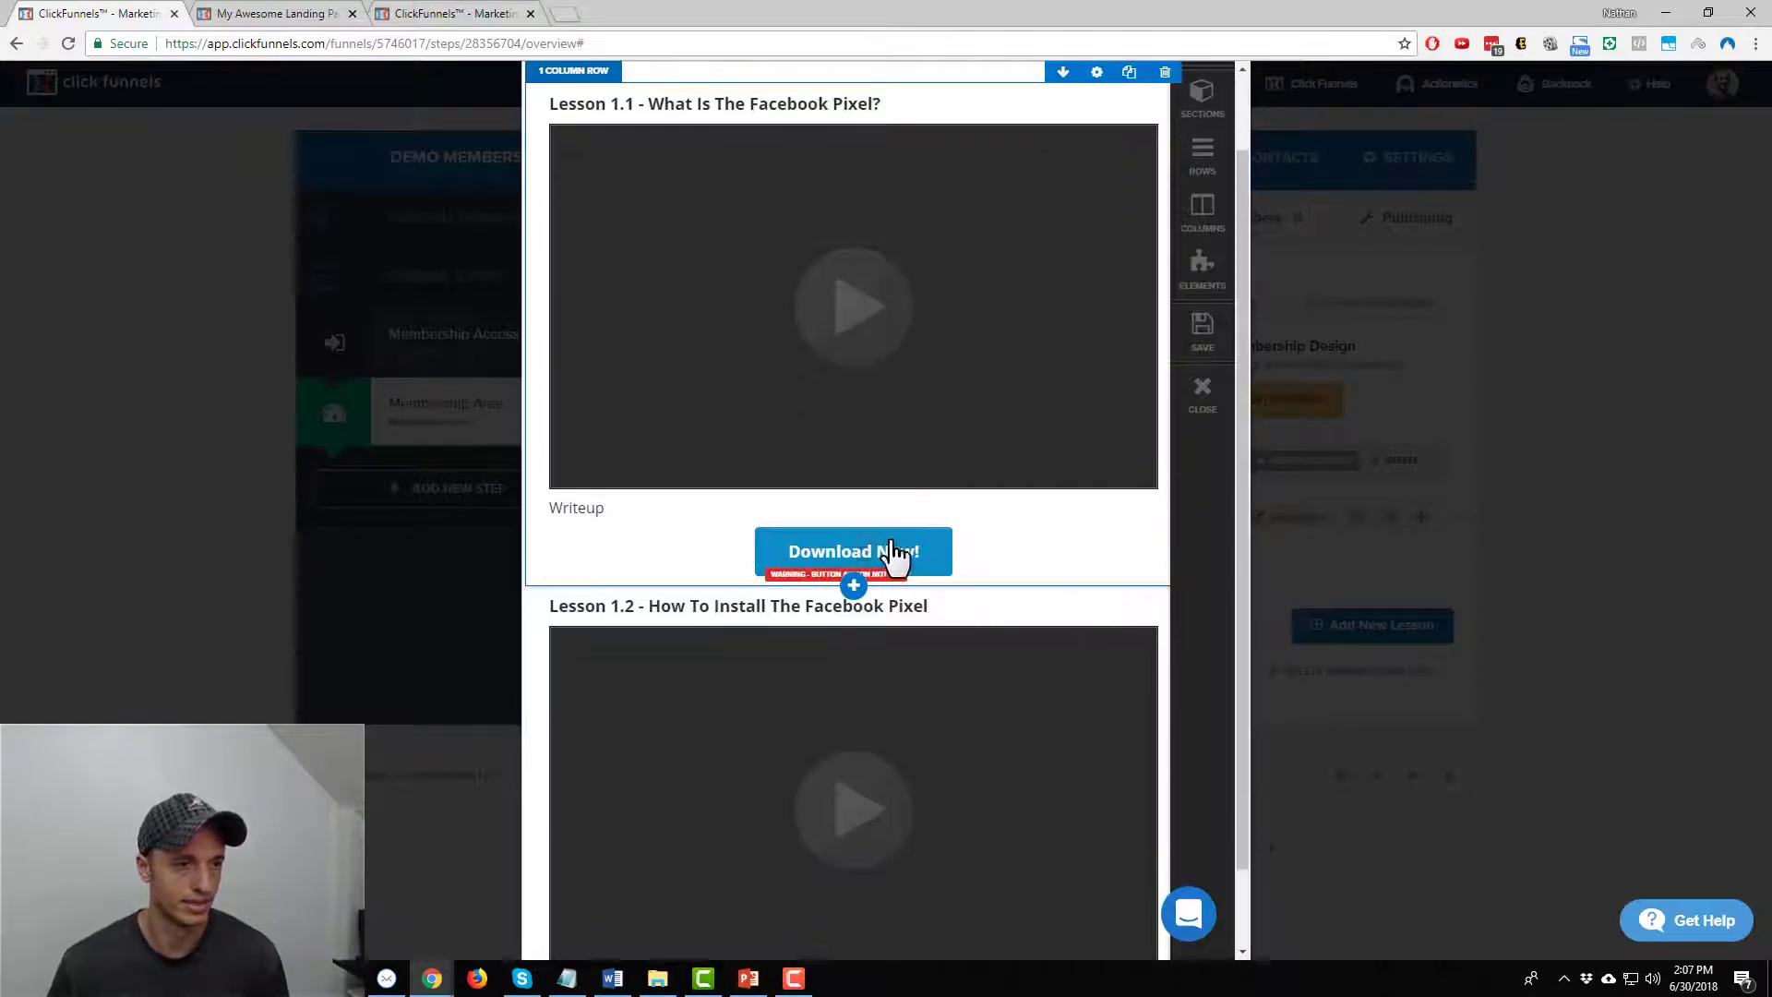
left_click(896, 551)
left_click(612, 508)
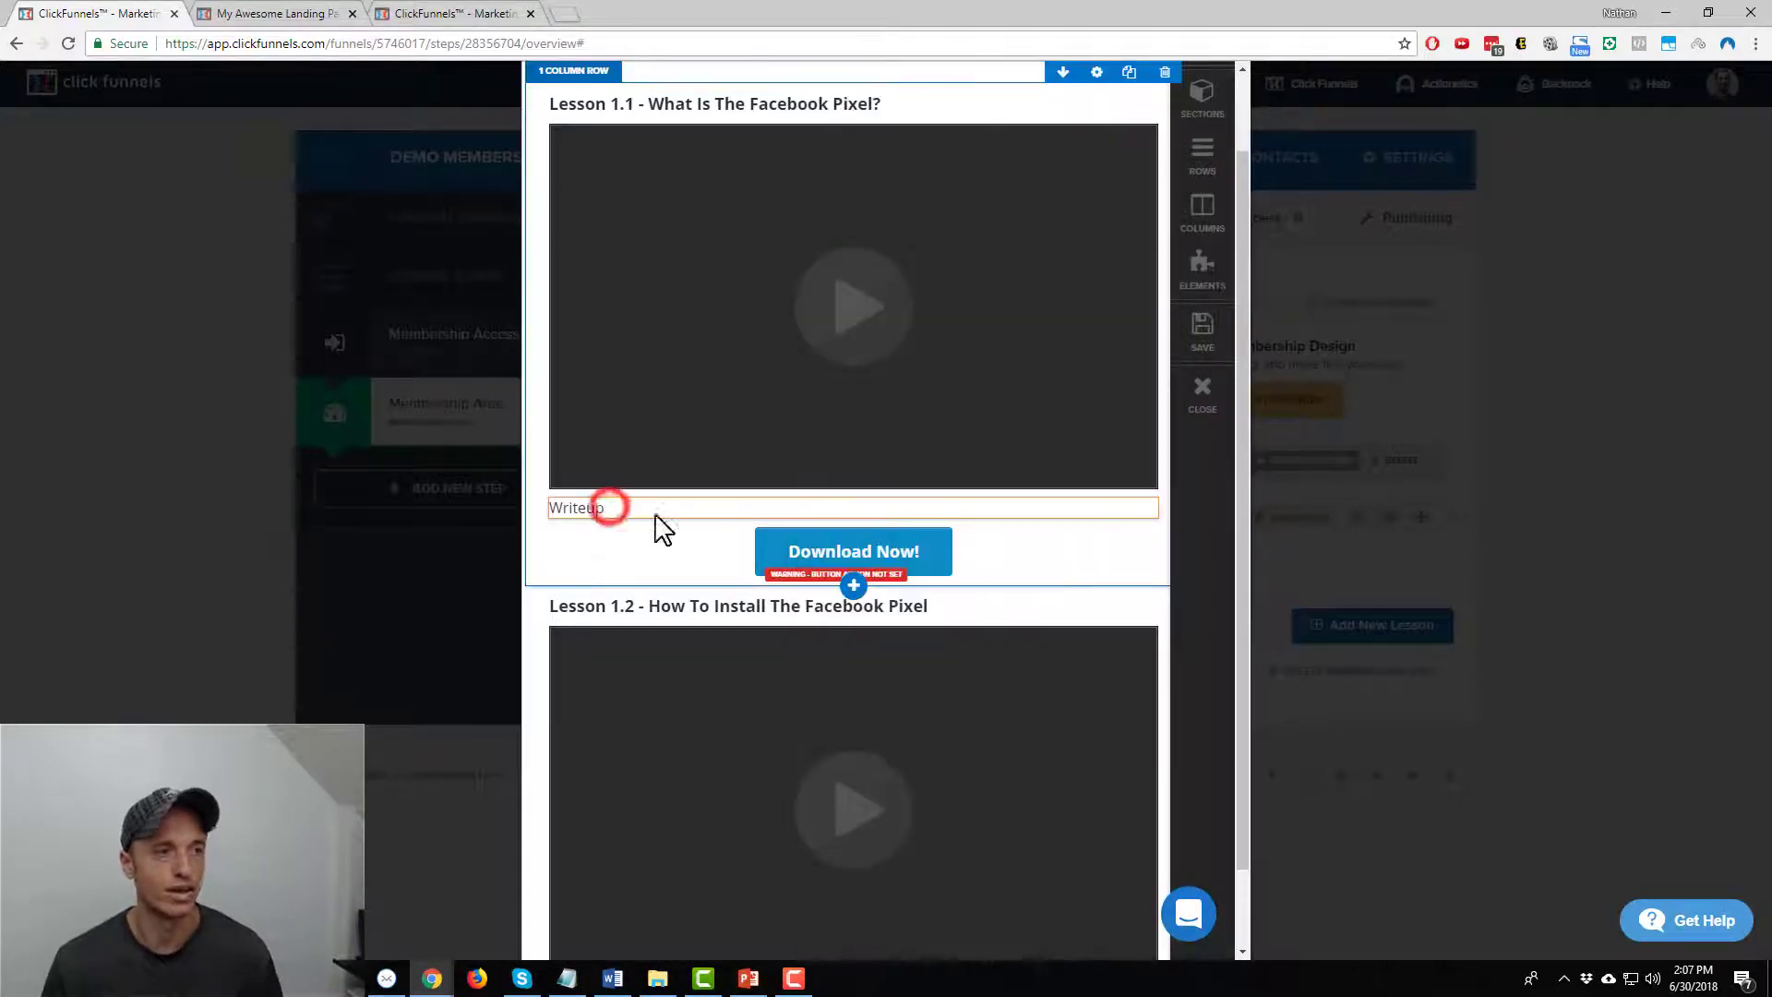
Add a divider below the Download Now! button and save the page
left_click(855, 576)
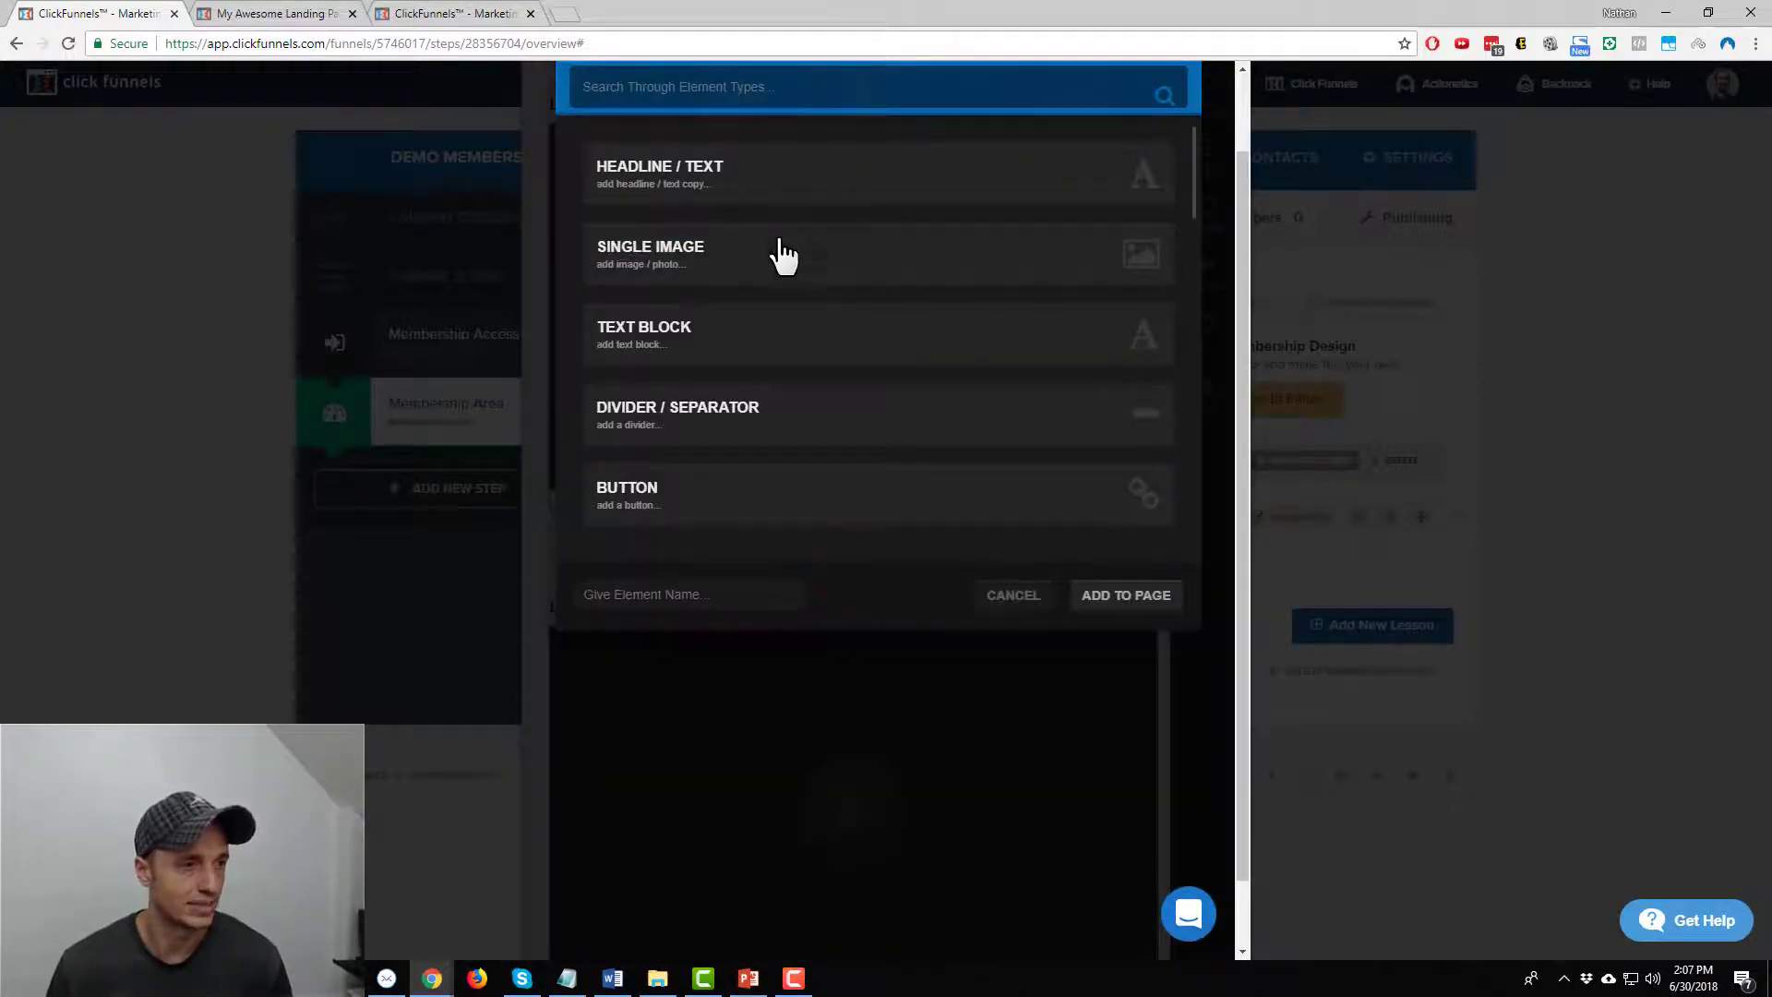
scroll(775, 249, "down", 5)
scroll(777, 323, "down", 4)
left_click(780, 99)
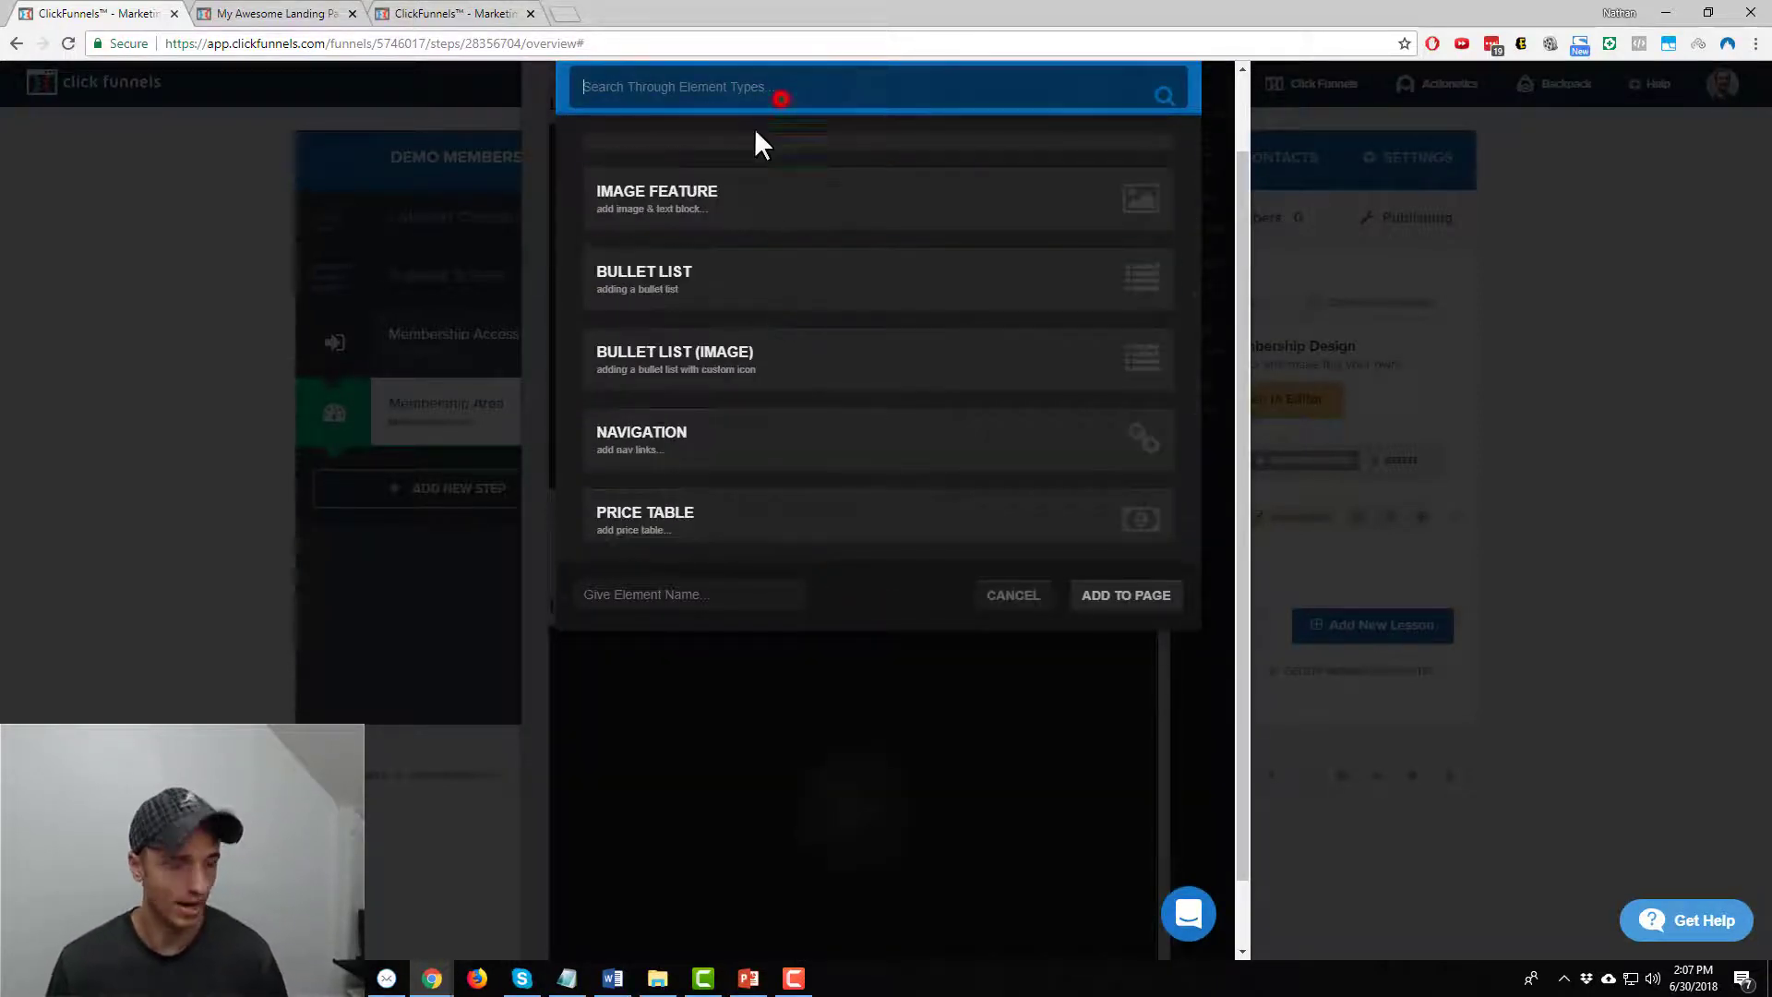
type("div")
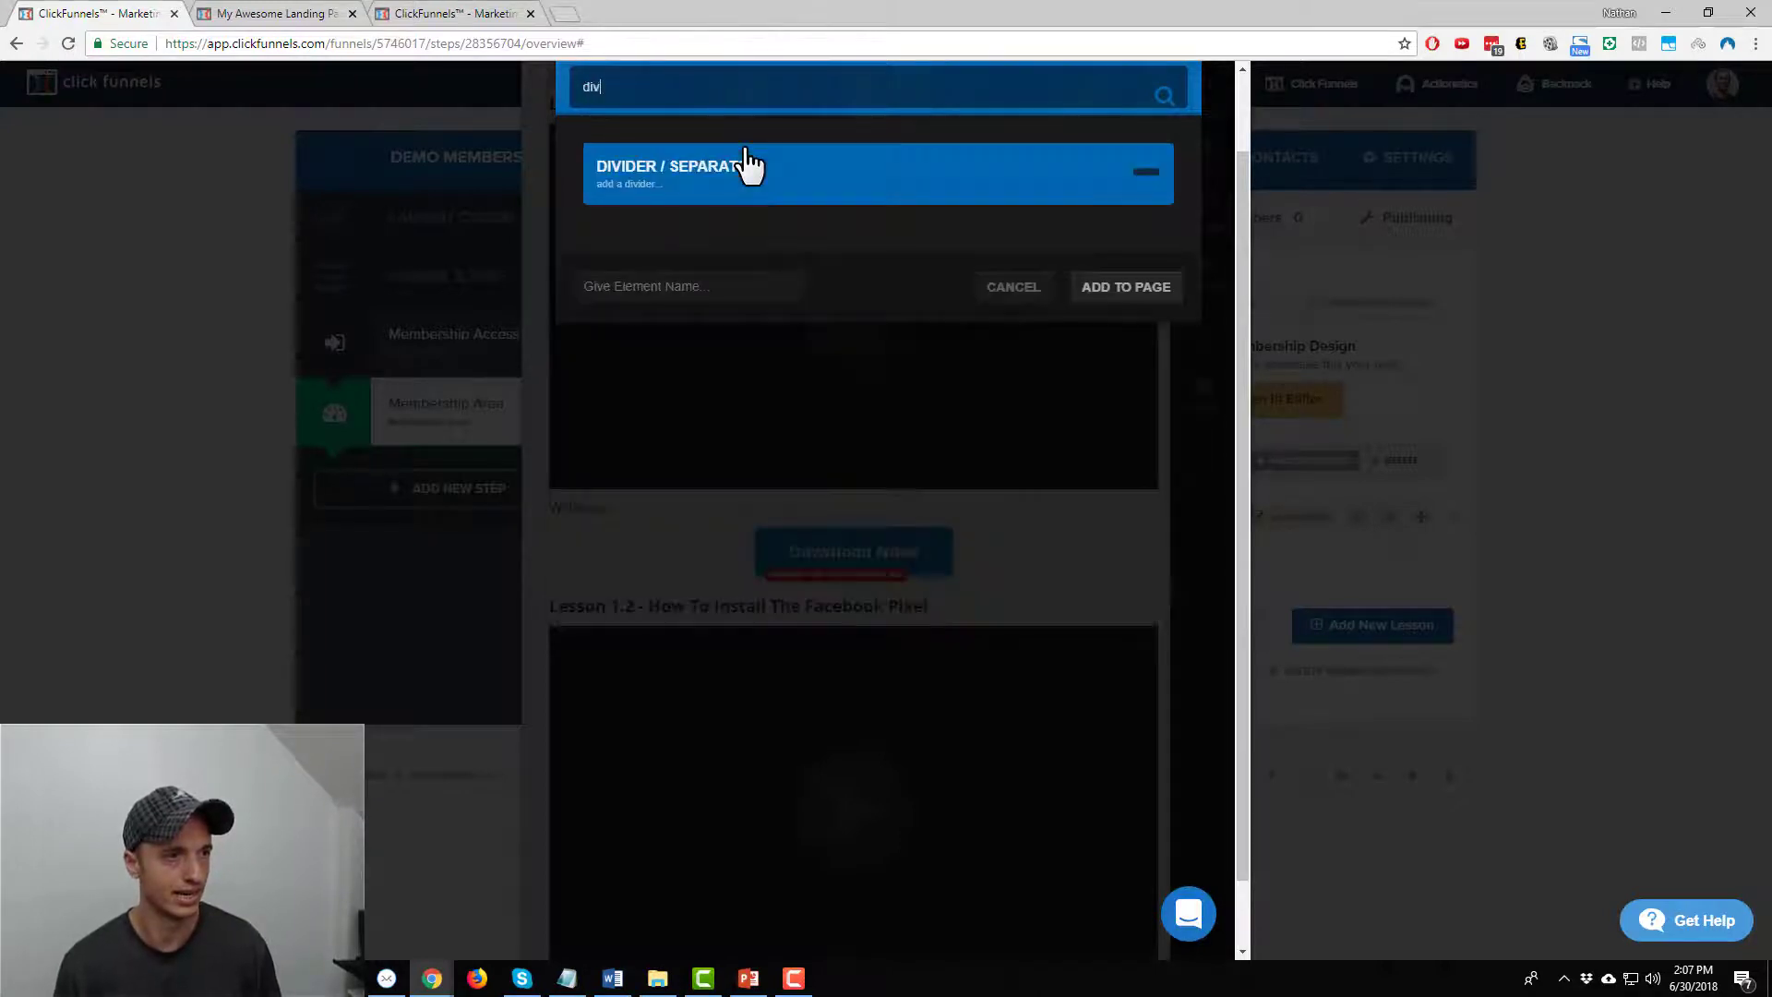
left_click(717, 168)
left_click(1149, 288)
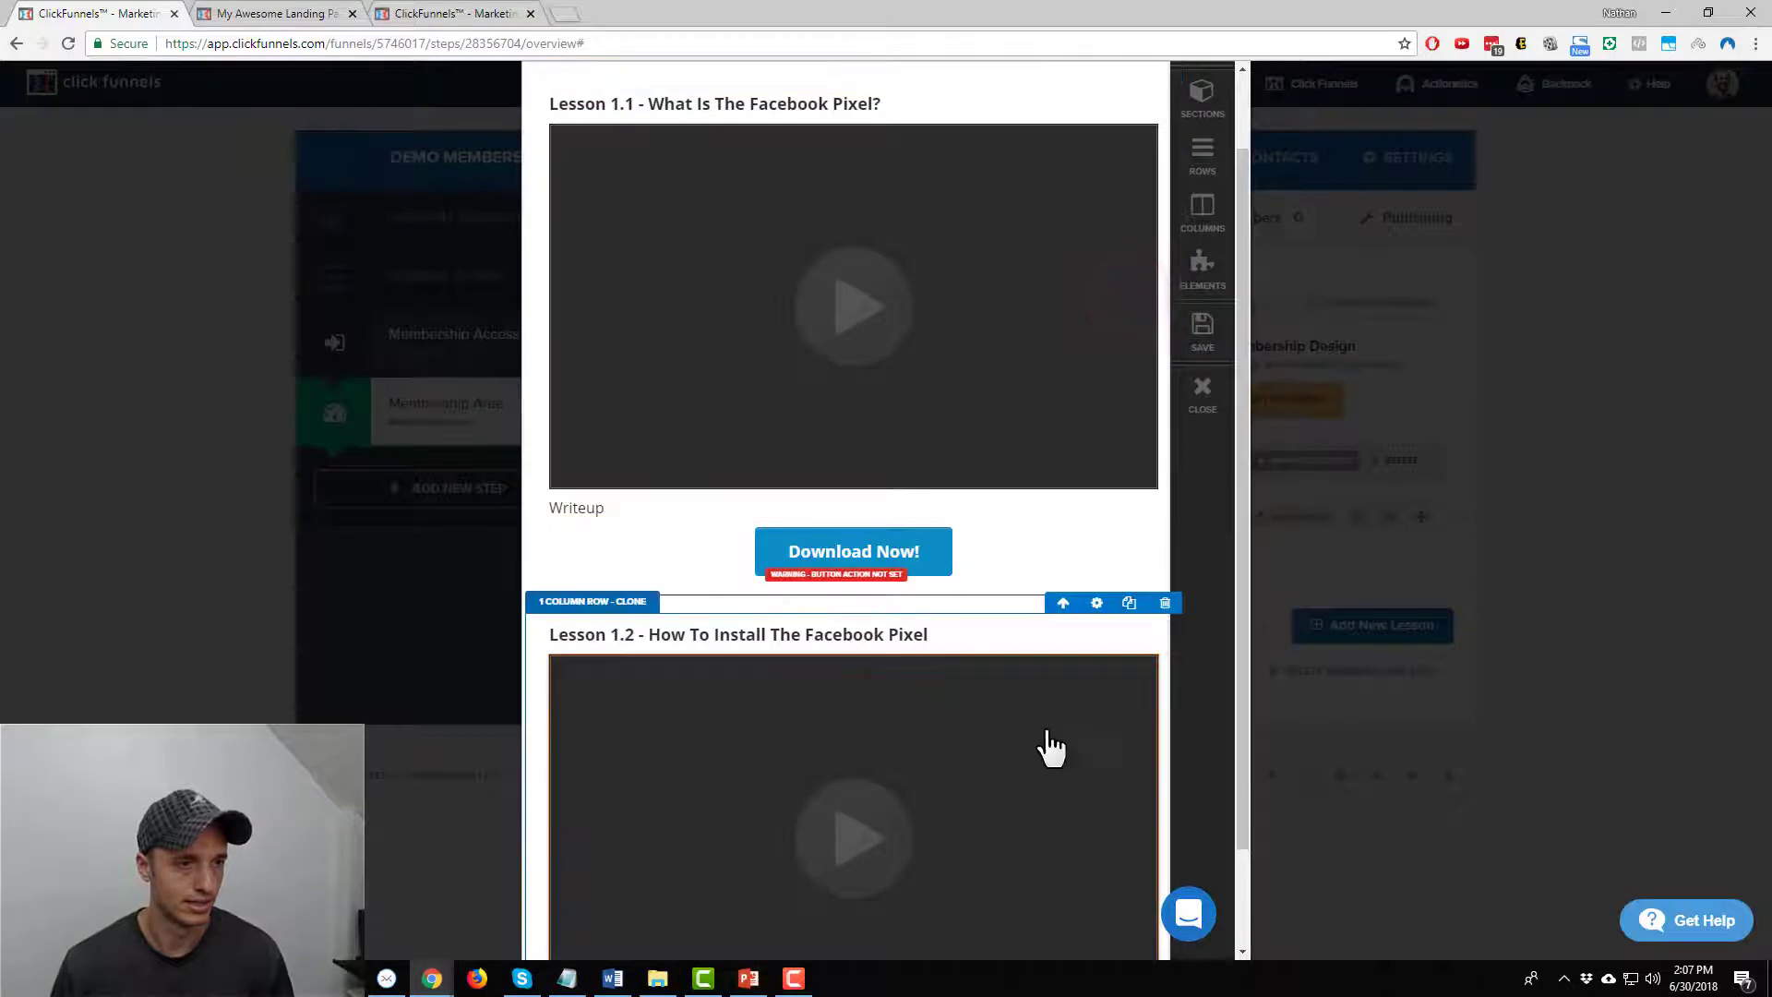
left_click(1214, 334)
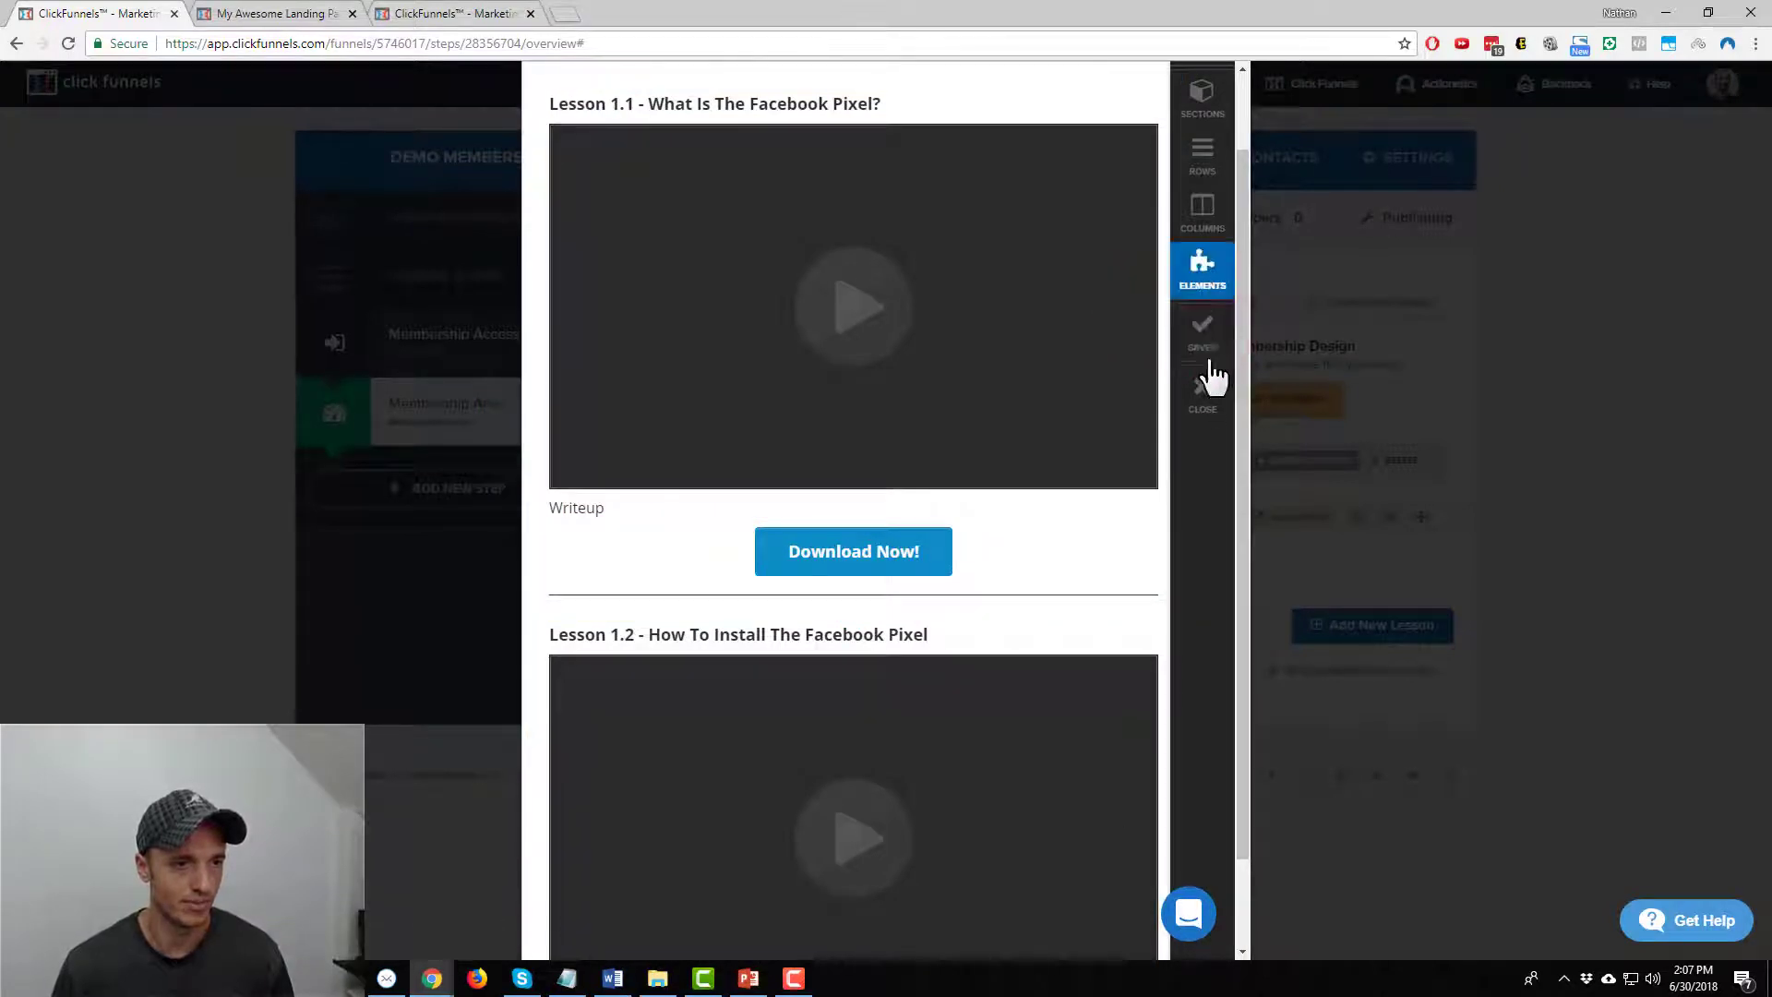
Leave the editor and duplicate First Lesson until Facebook Ads Course lists four copies
left_click(1203, 393)
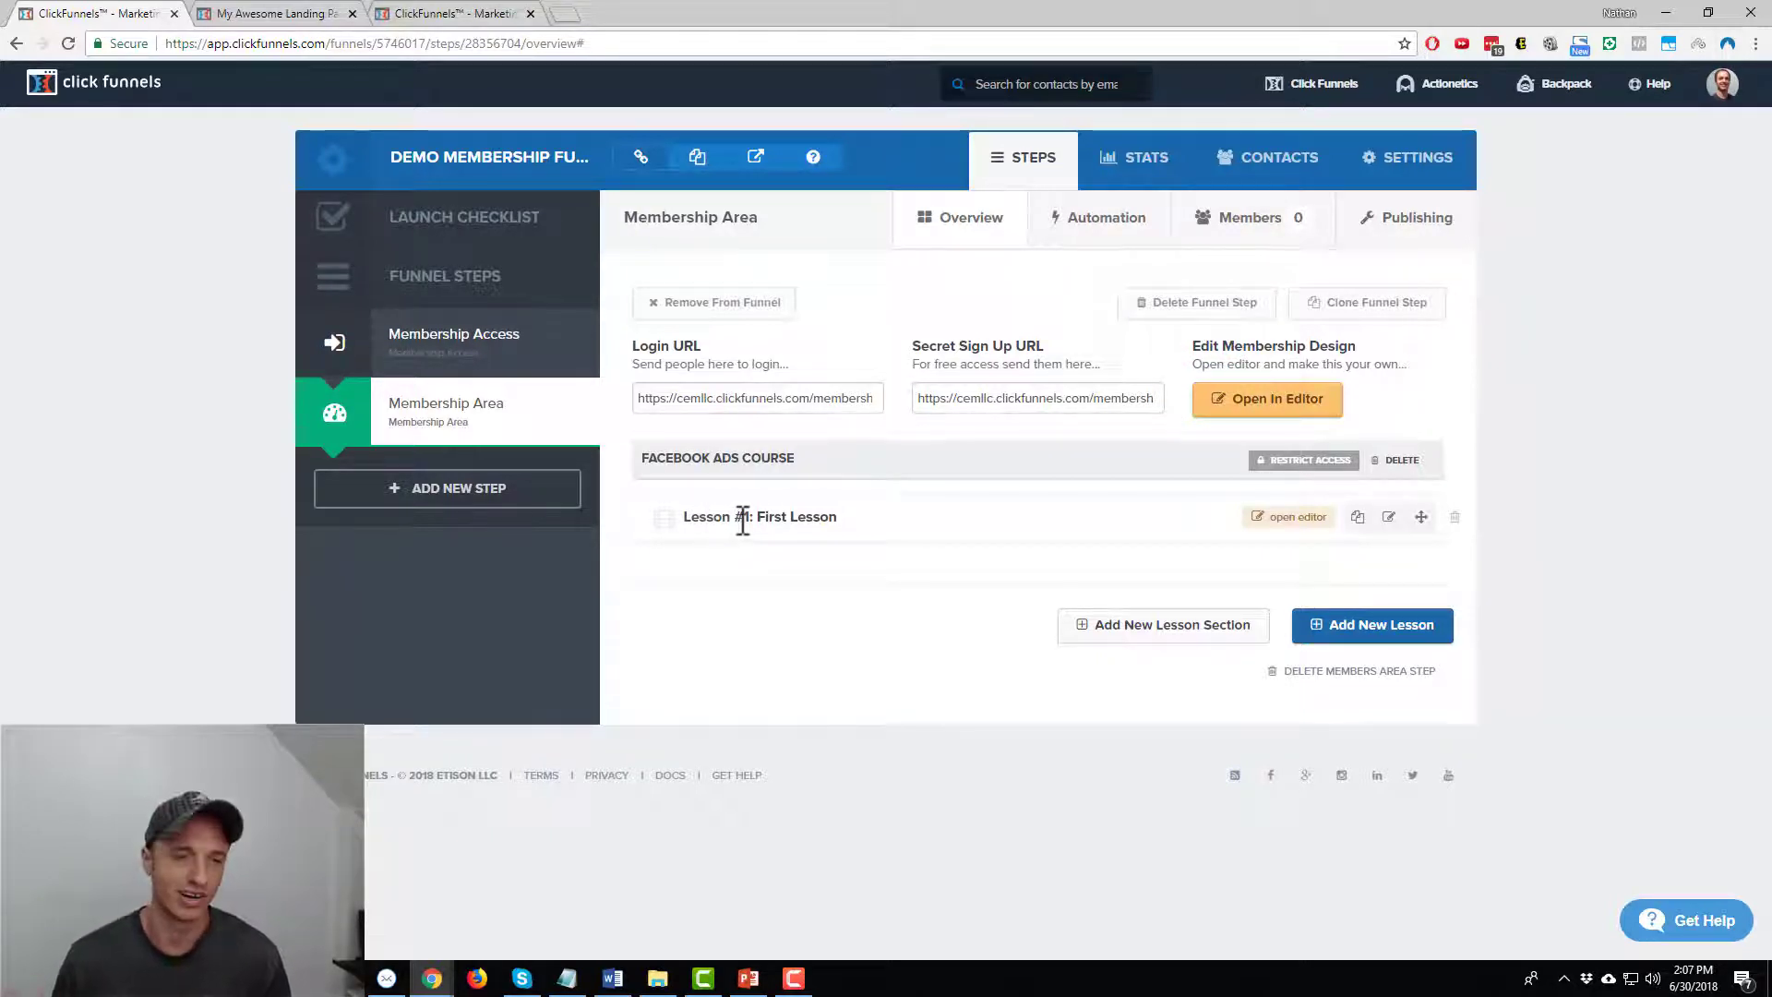
left_click(1357, 517)
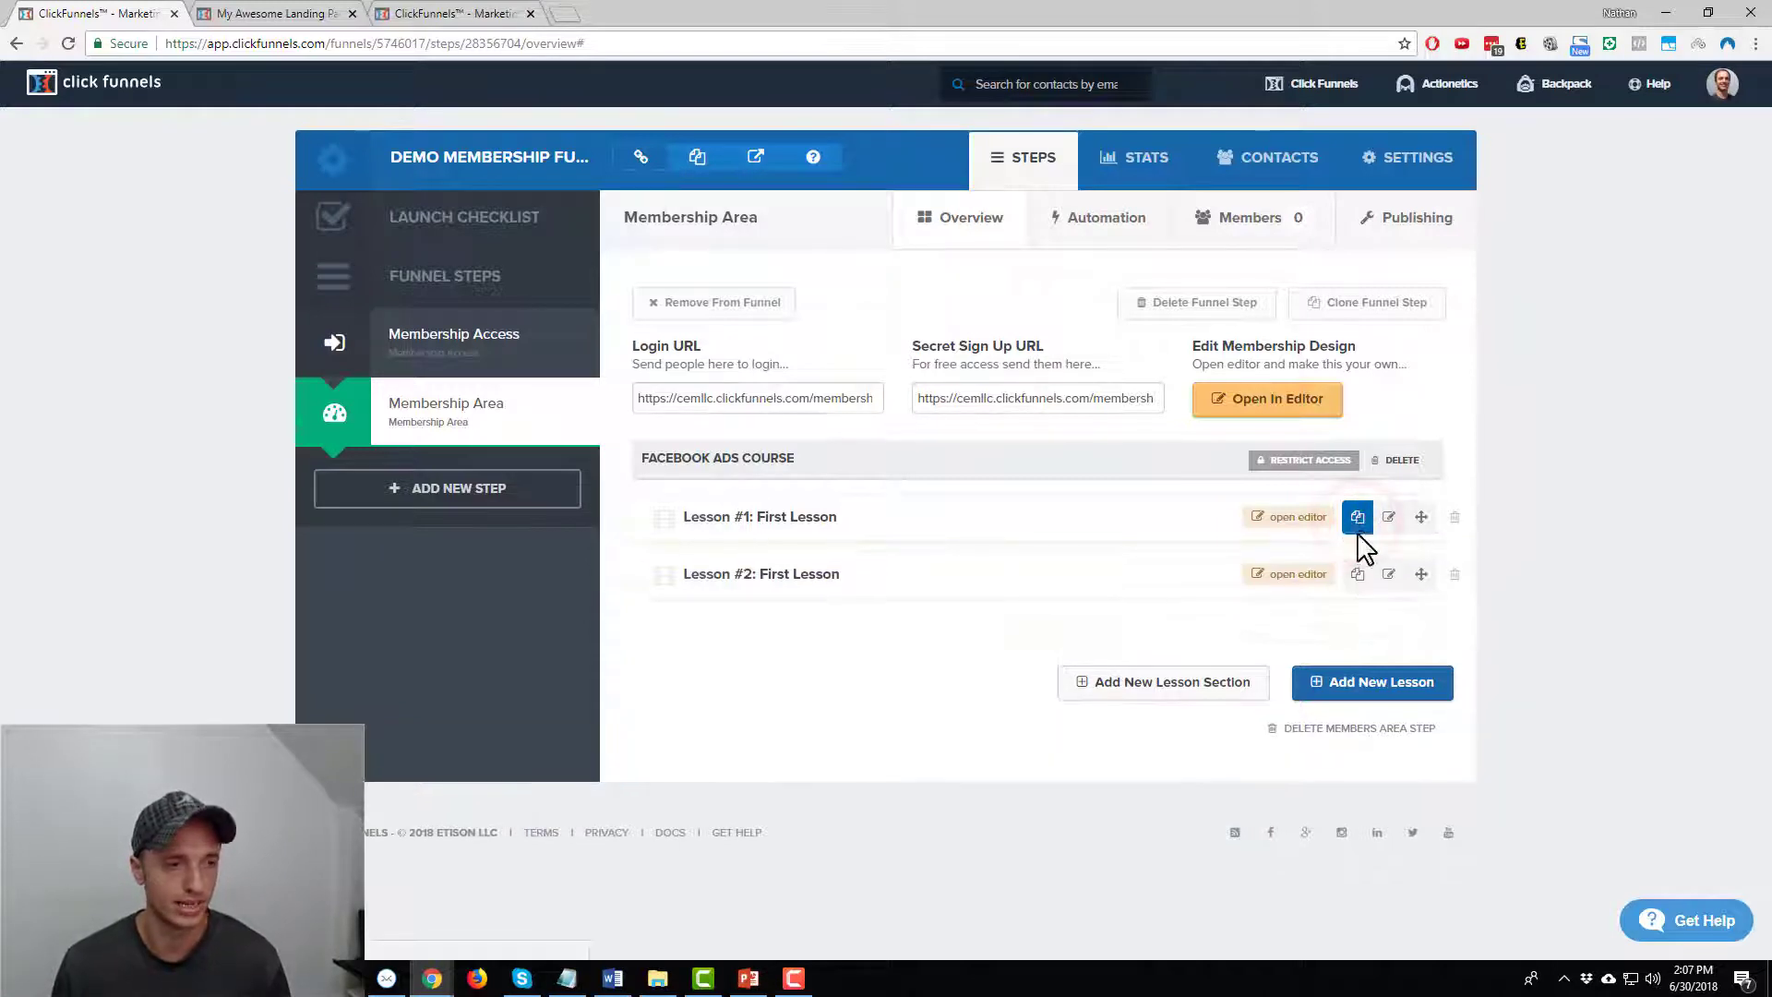
left_click(1357, 575)
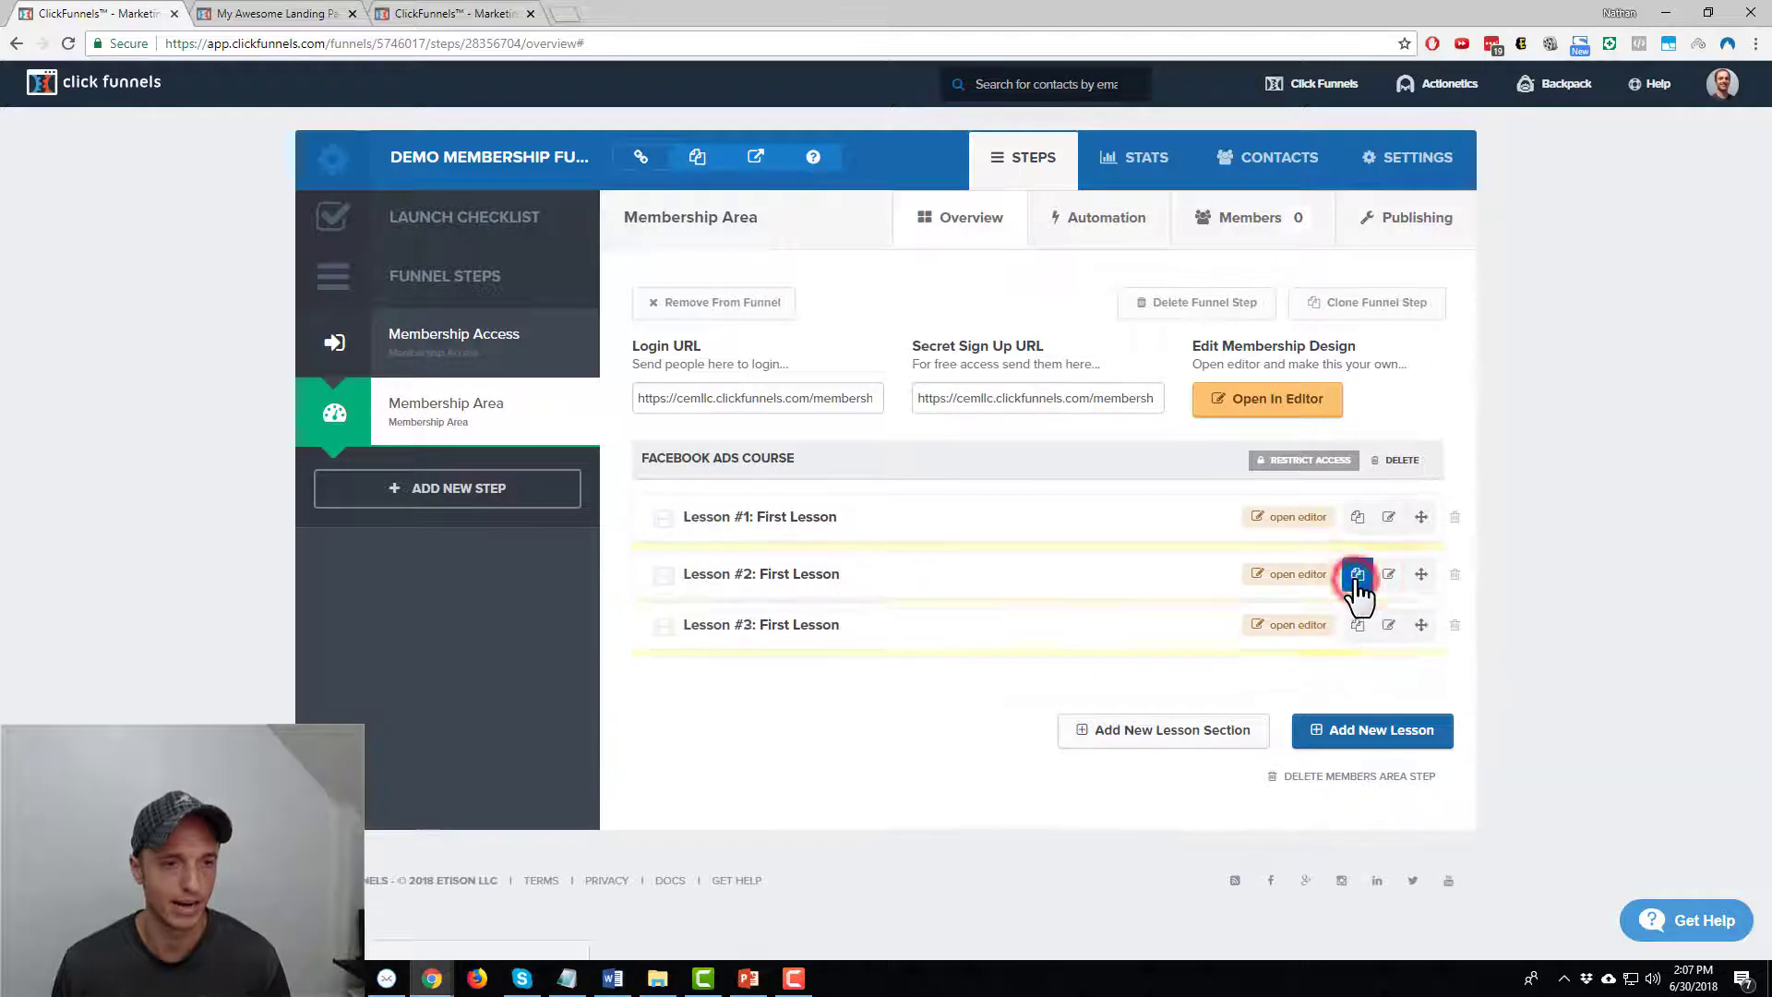
left_click(1357, 631)
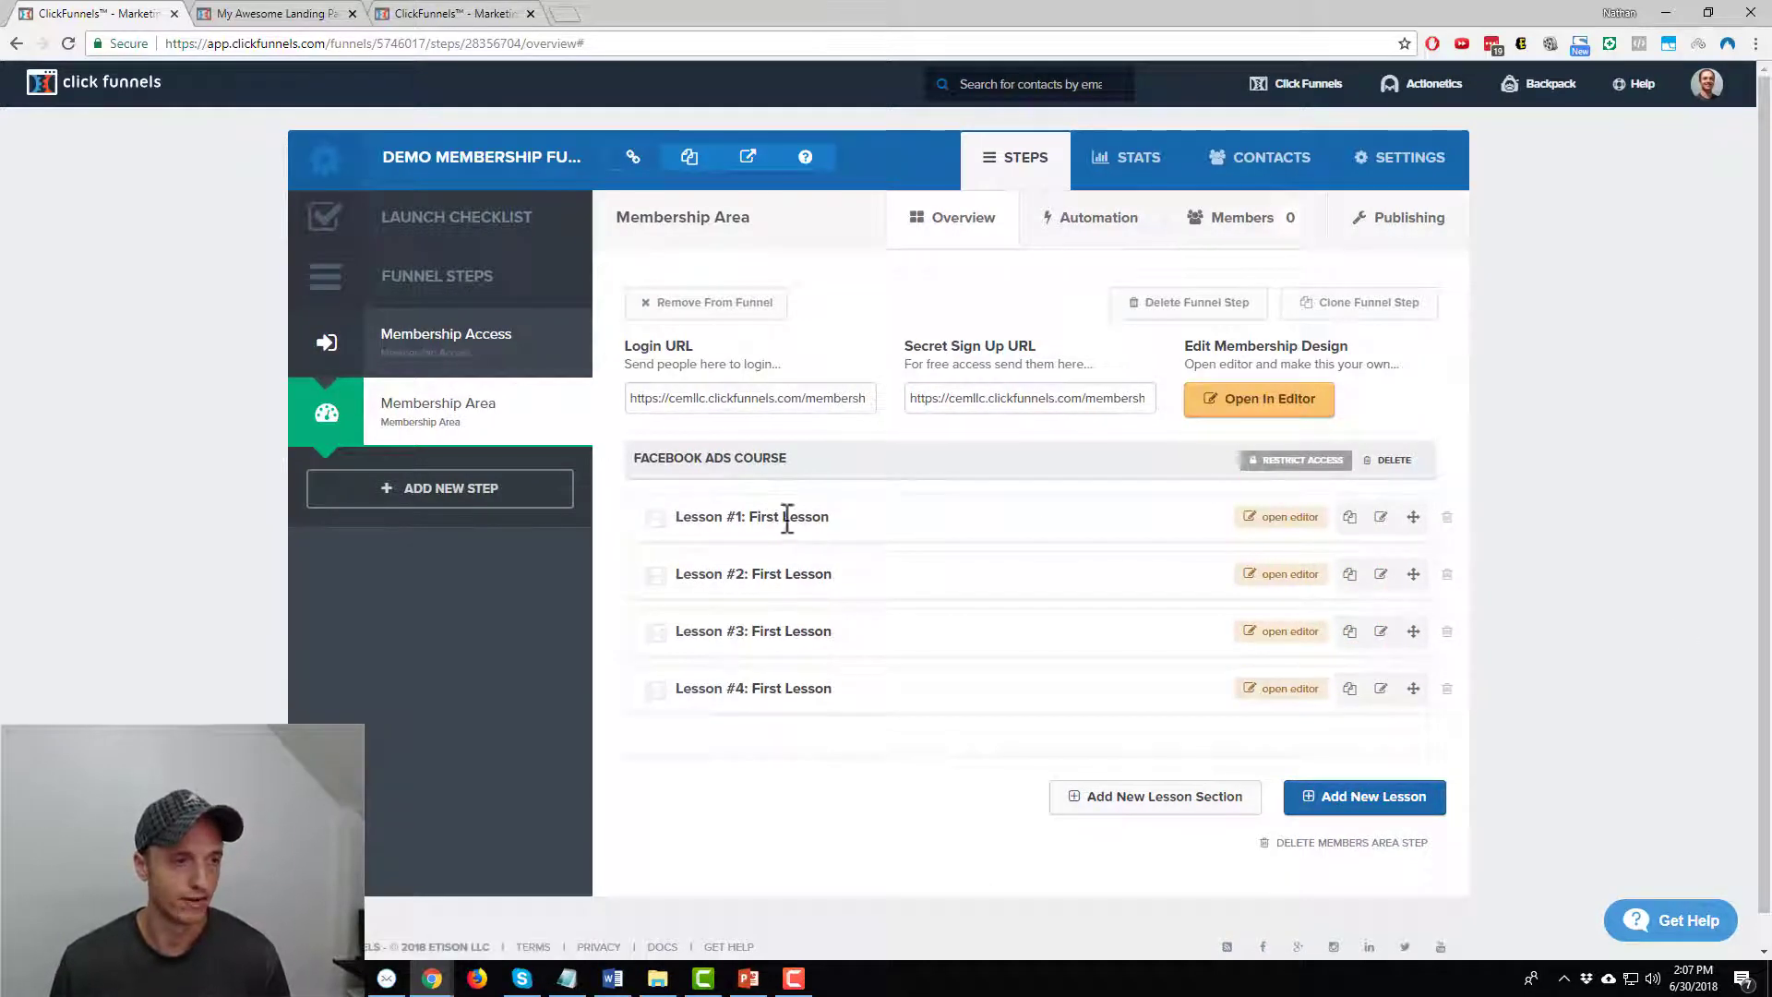
left_click(1382, 518)
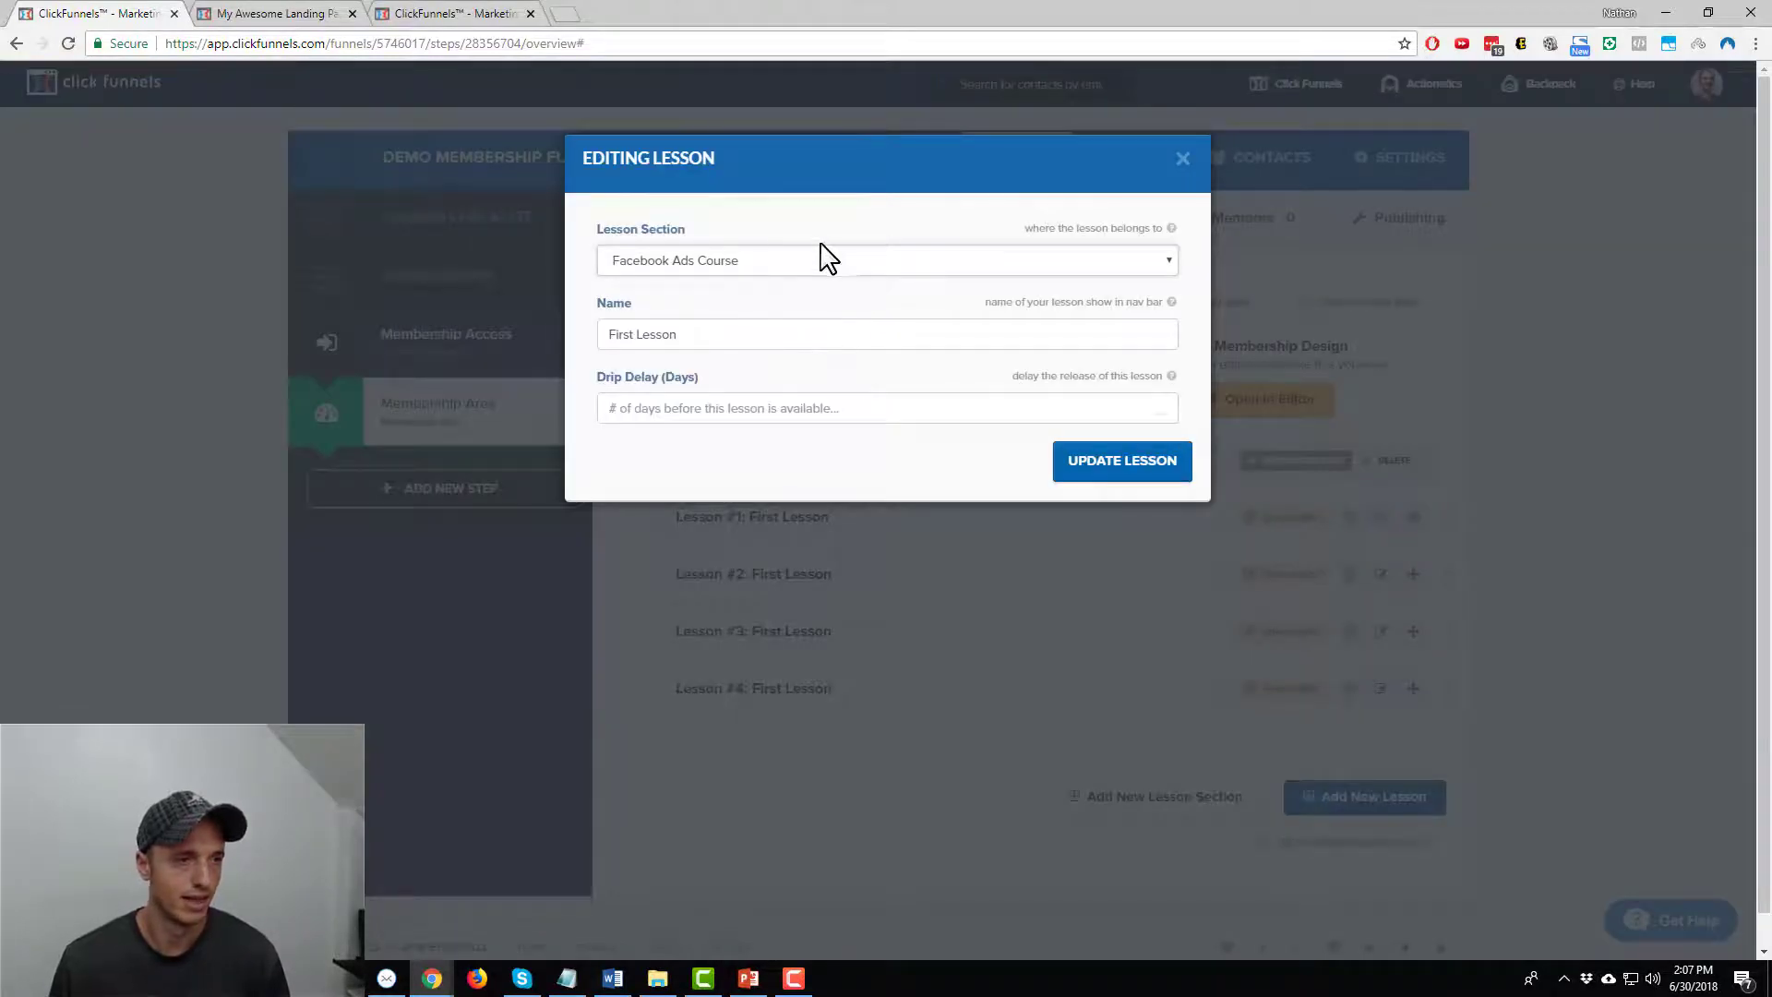
Rename Lesson #1 to 'Module 1 - The Facebook Pixel' with a 0-day drip delay
triple_click(725, 334)
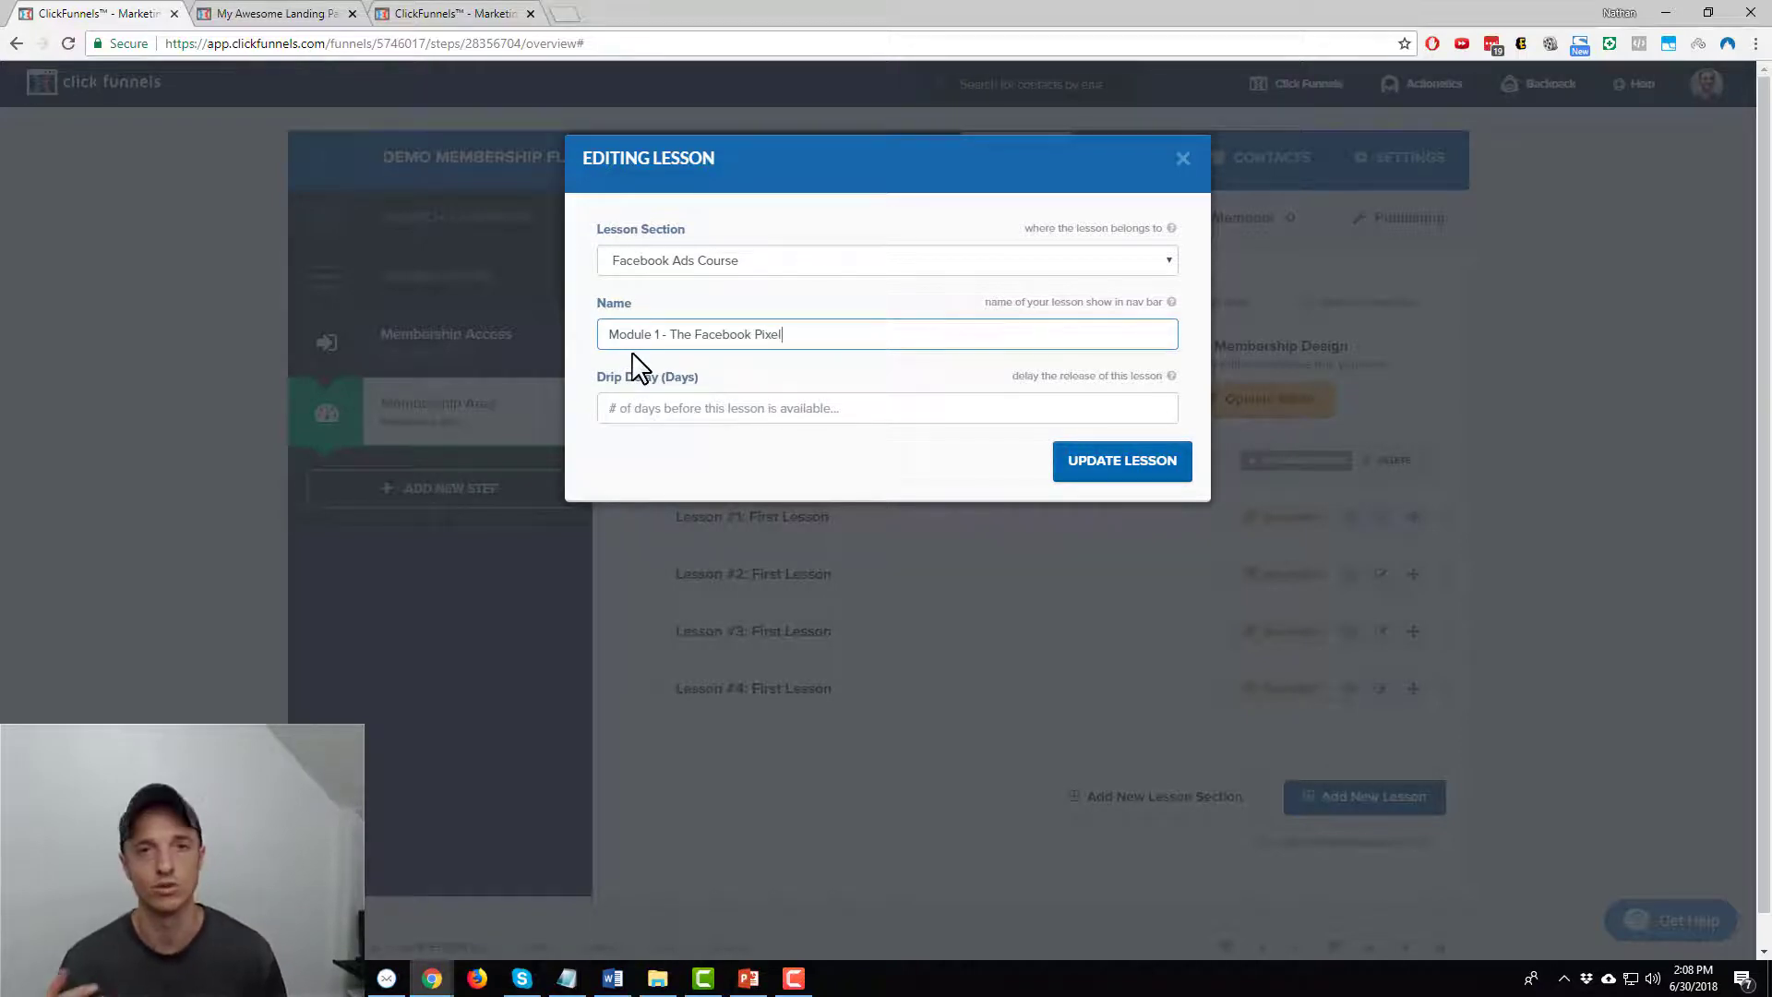
left_click(687, 413)
type("0")
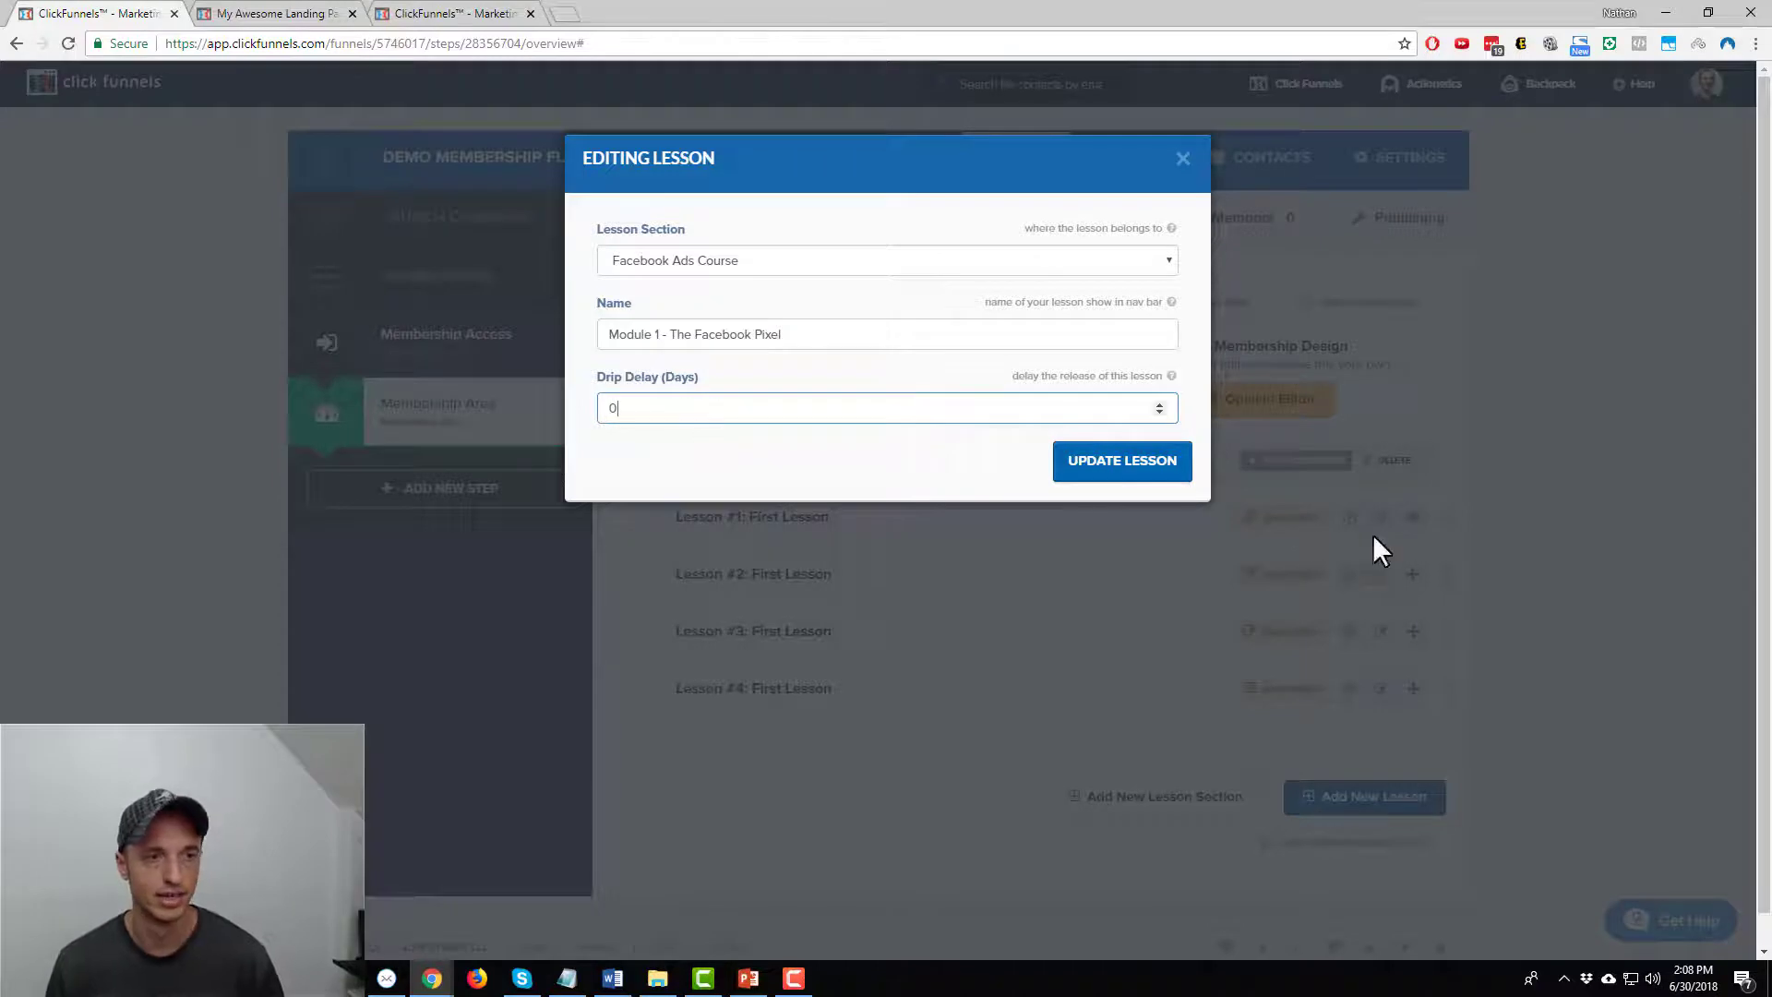
left_click(1161, 464)
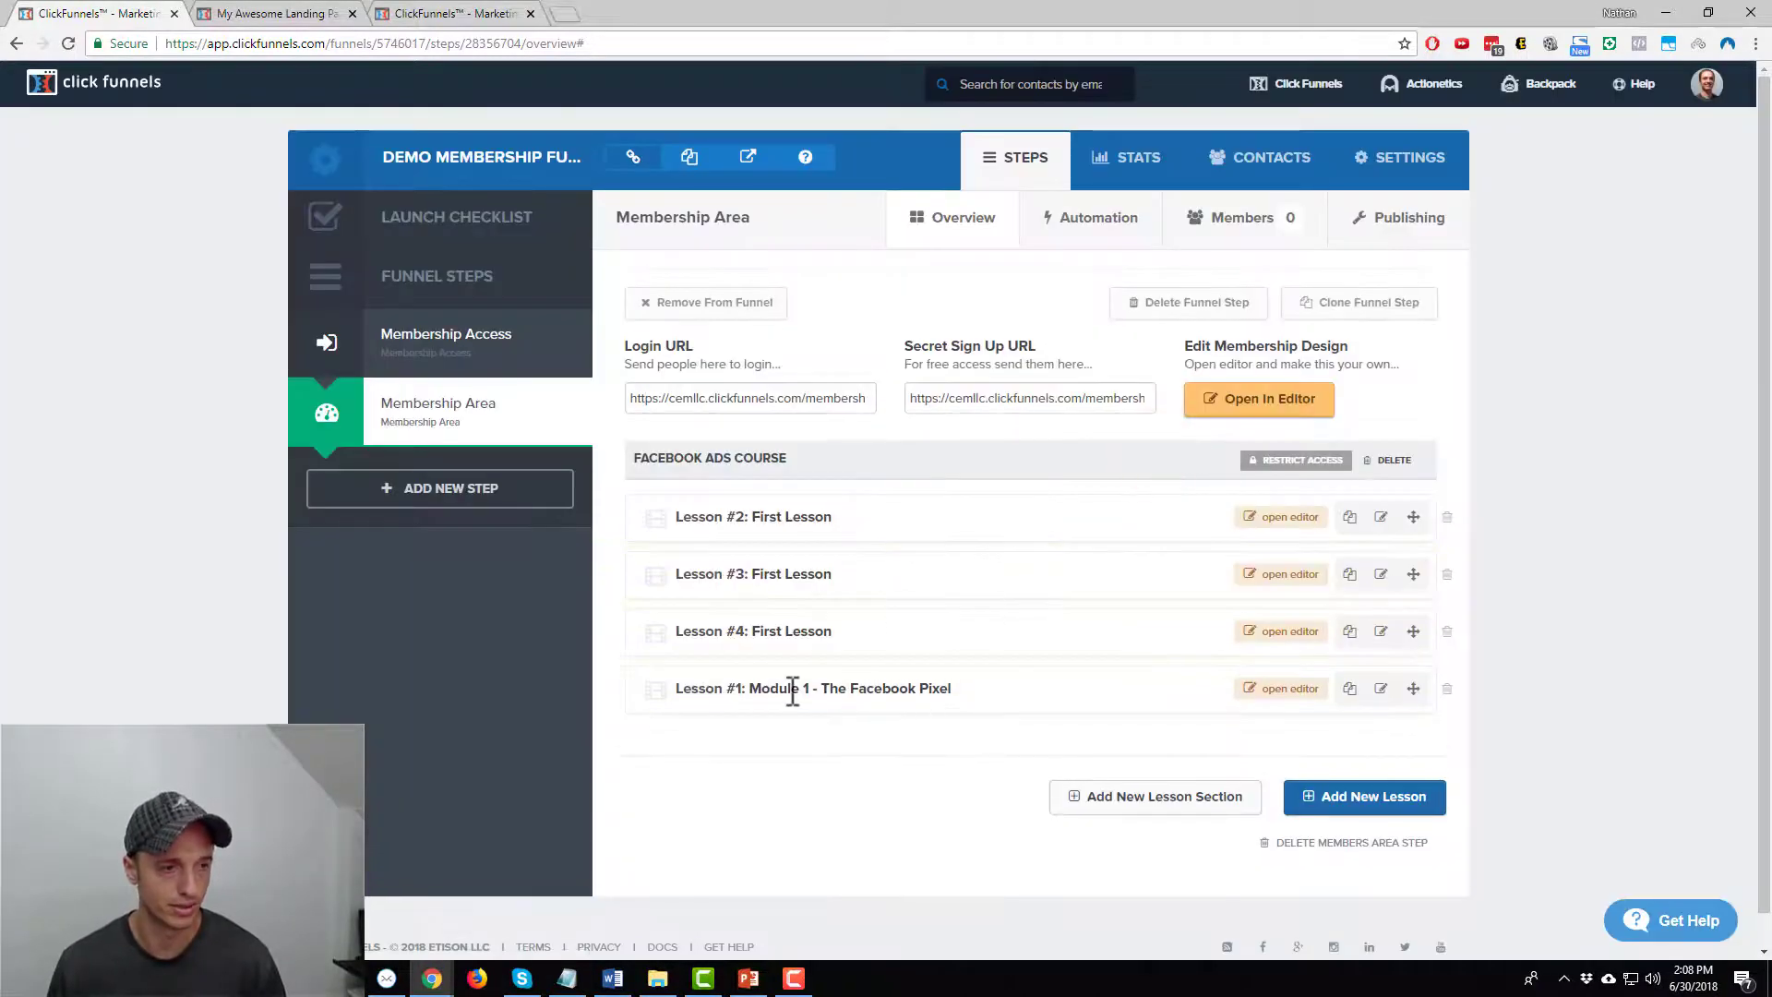
Move Module 1 to the top, then make Lesson #2 'Module 2 - Running Ads' (7-day drip) second
left_click_drag(1415, 689, 1430, 517)
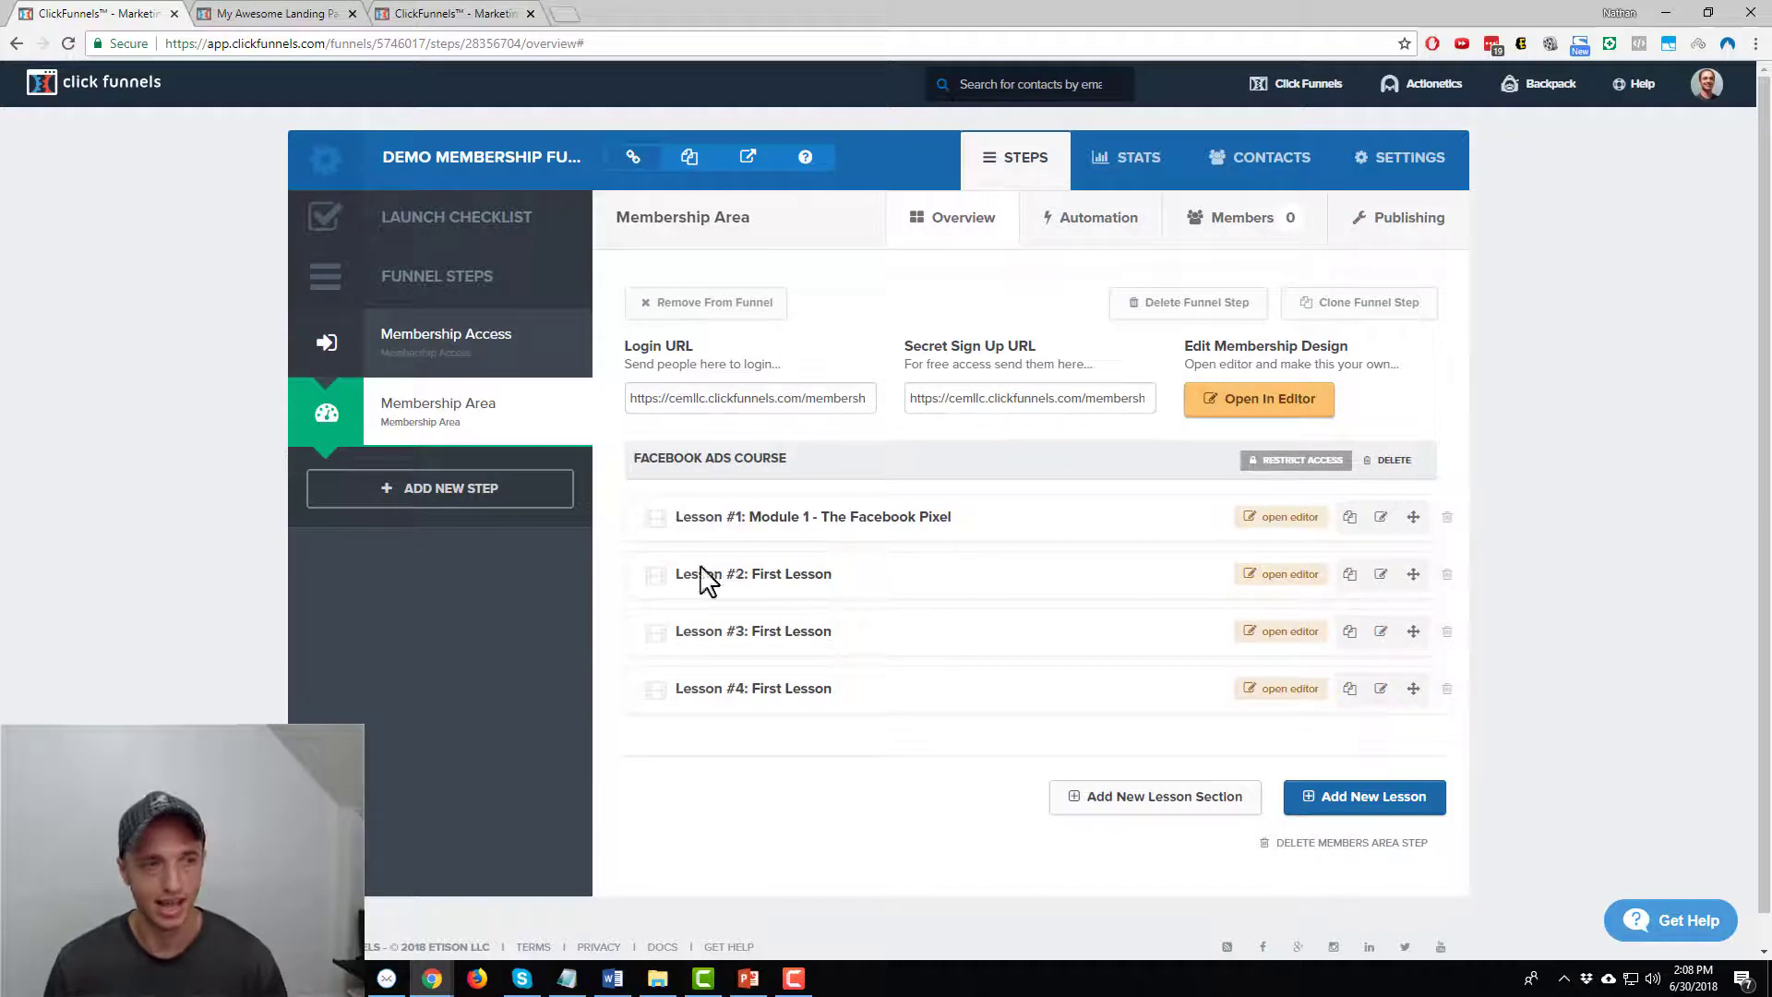
left_click(1382, 575)
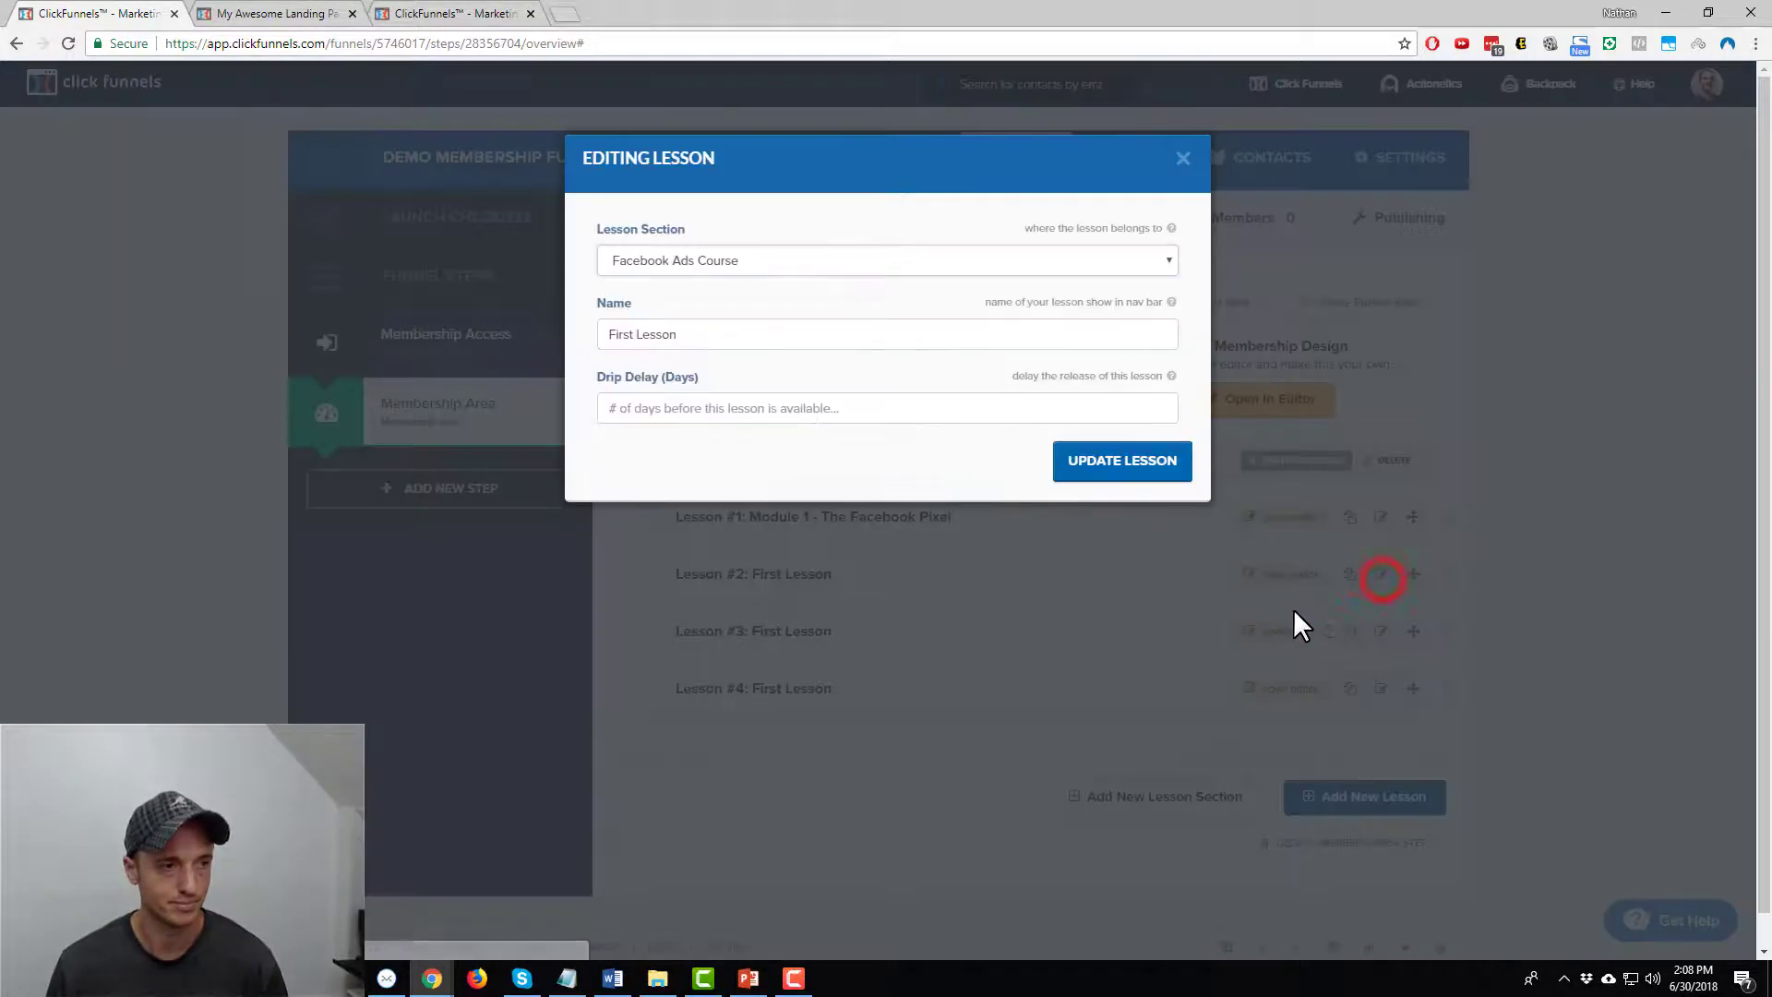
triple_click(753, 333)
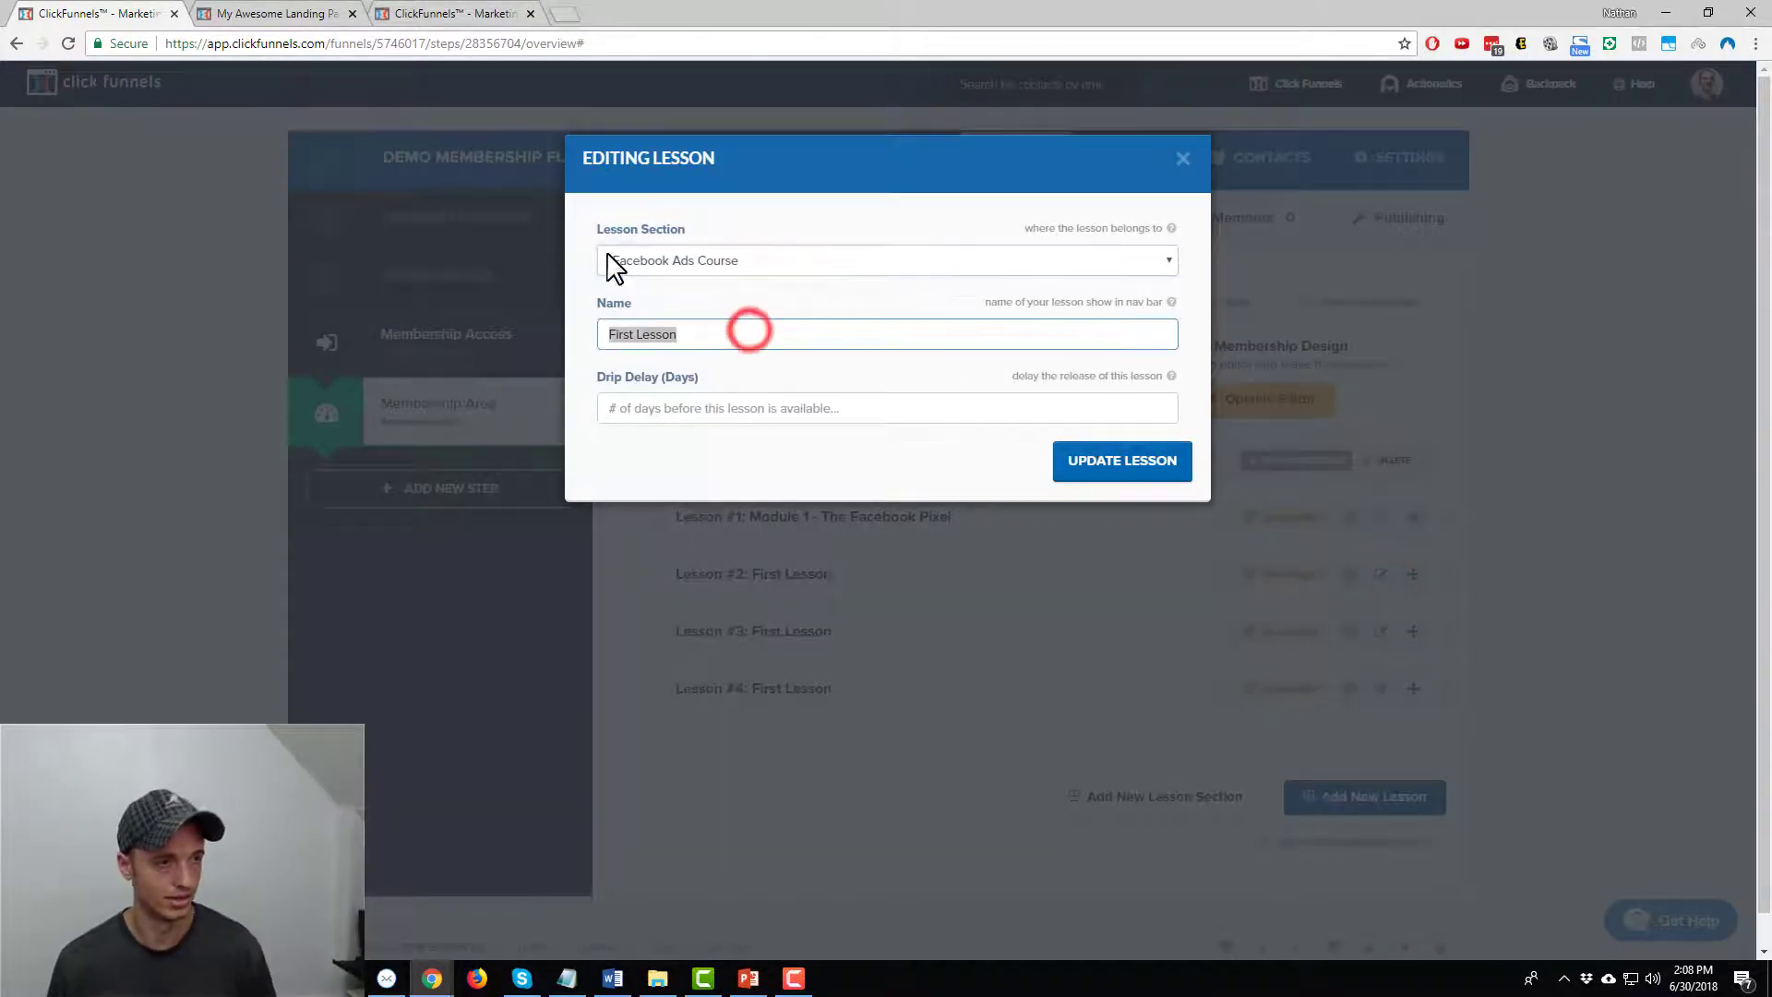
type("Module")
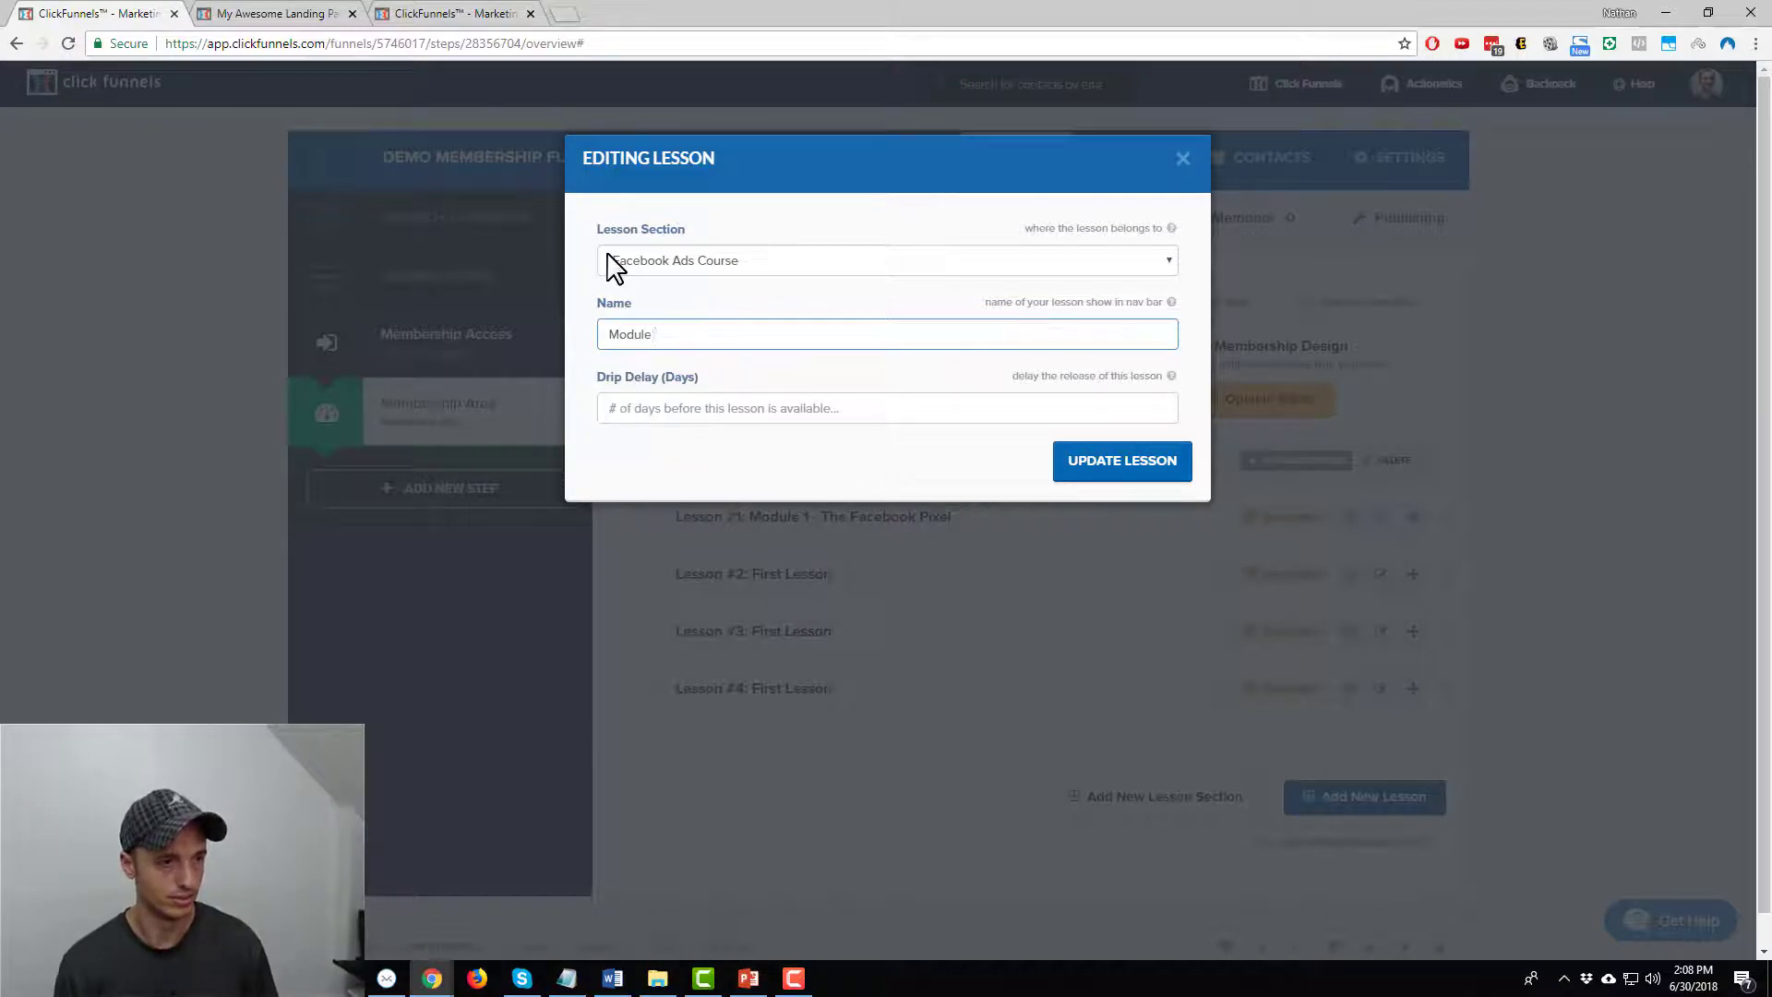
type(" 2 - Running Ads")
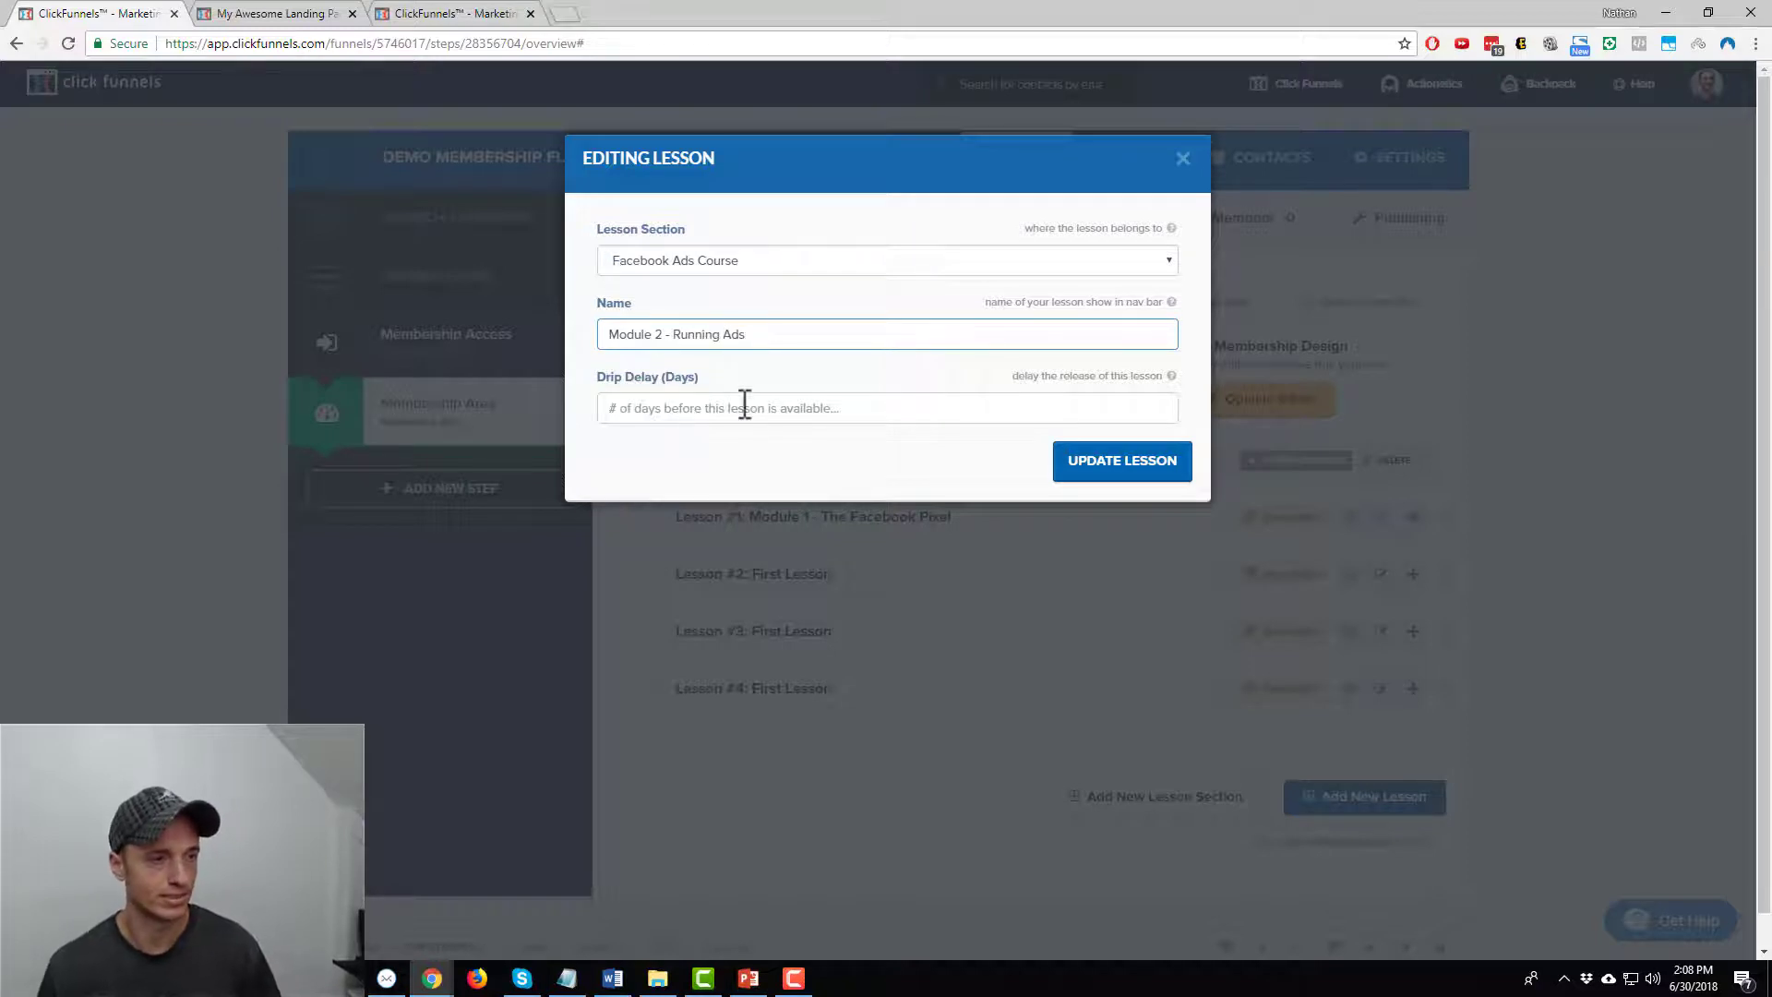
left_click(745, 407)
type("7")
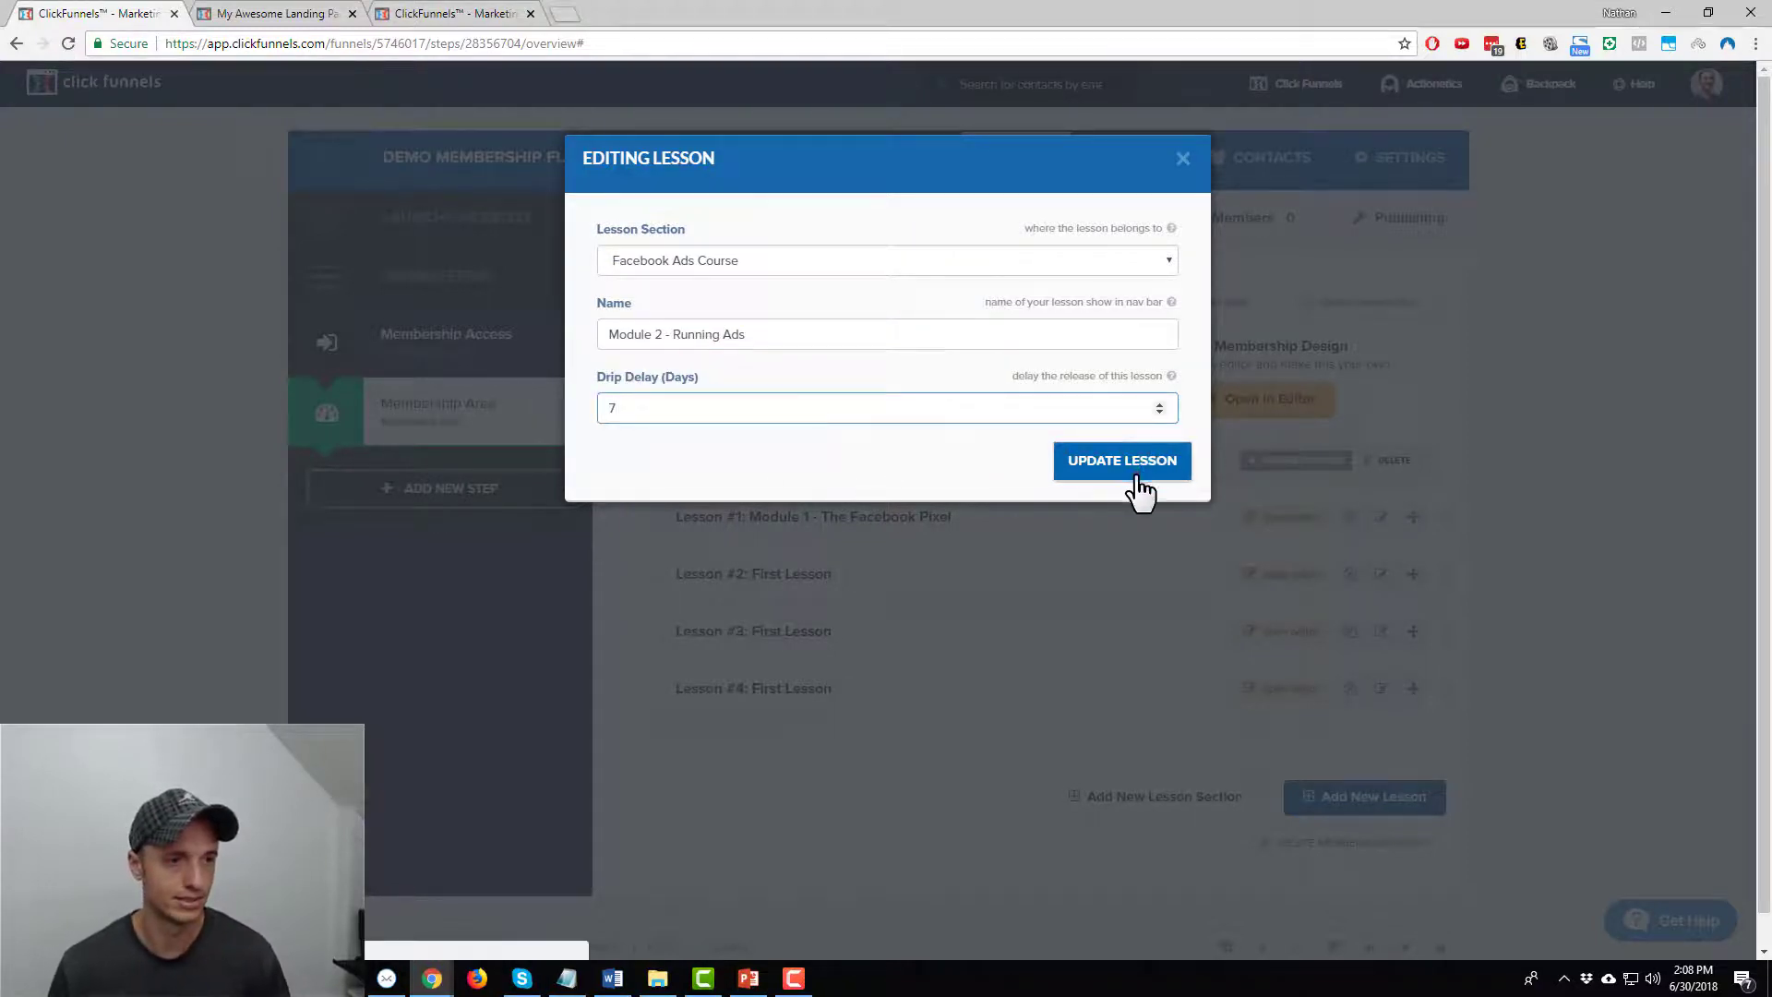
left_click(1139, 487)
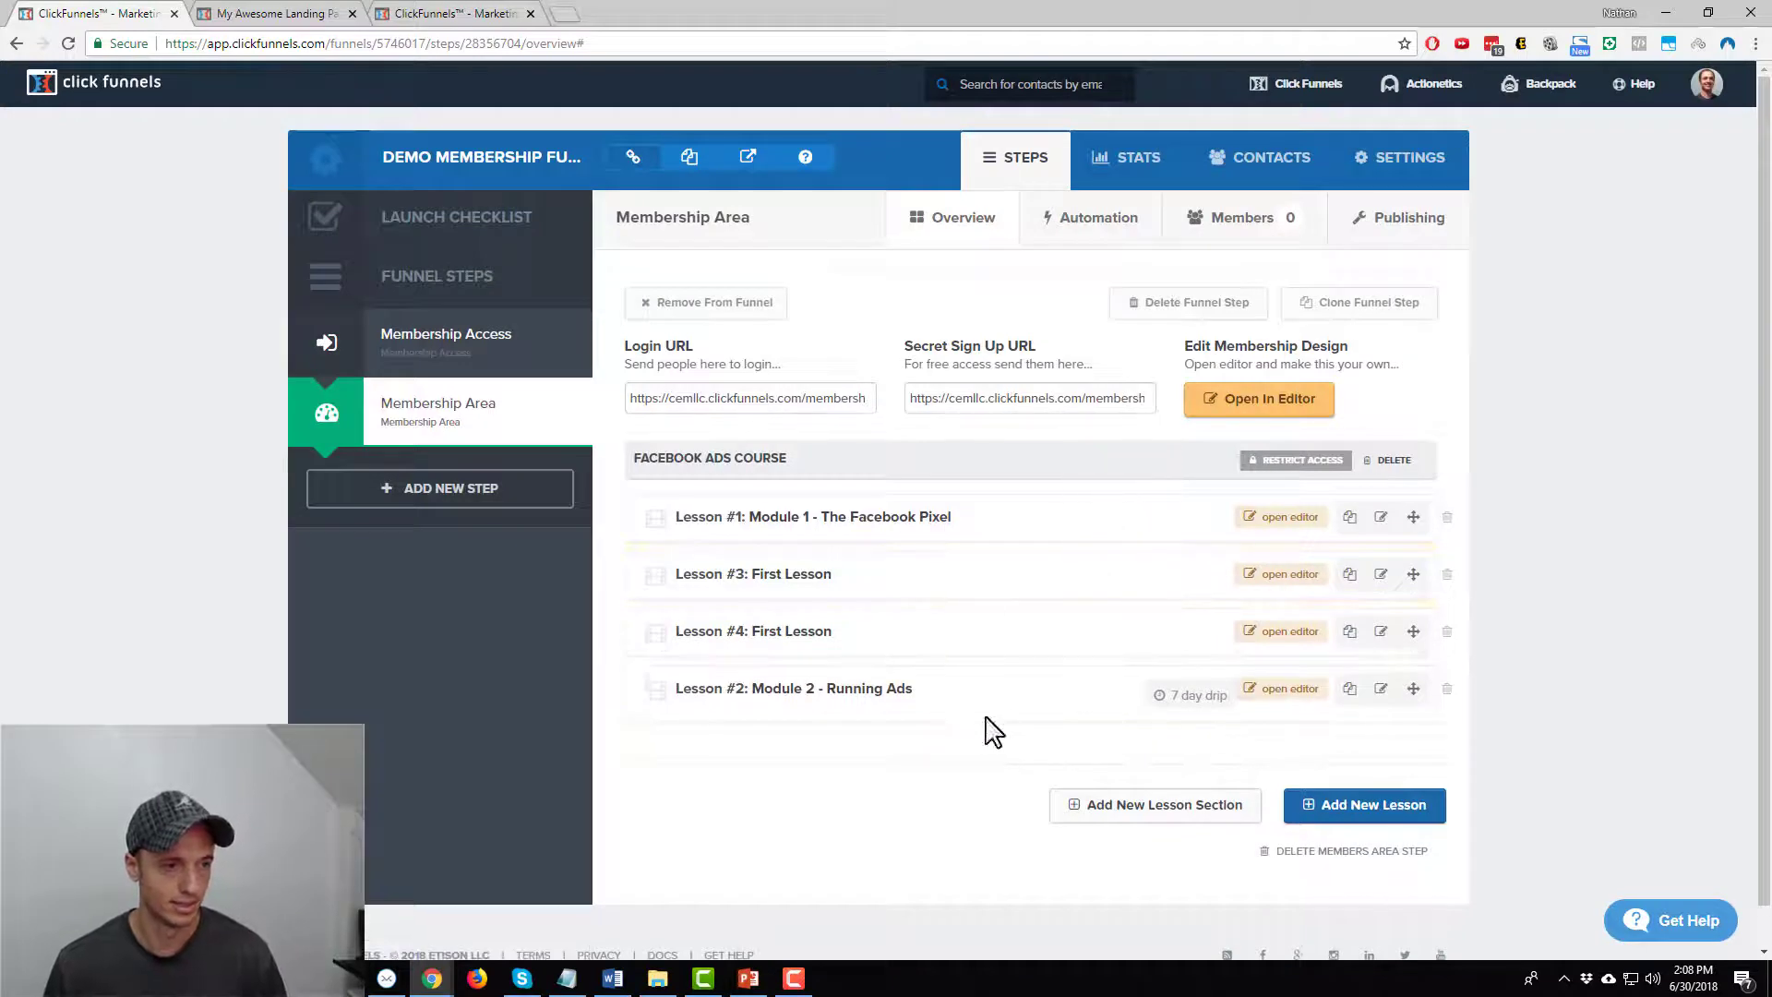
left_click_drag(1413, 688, 1445, 573)
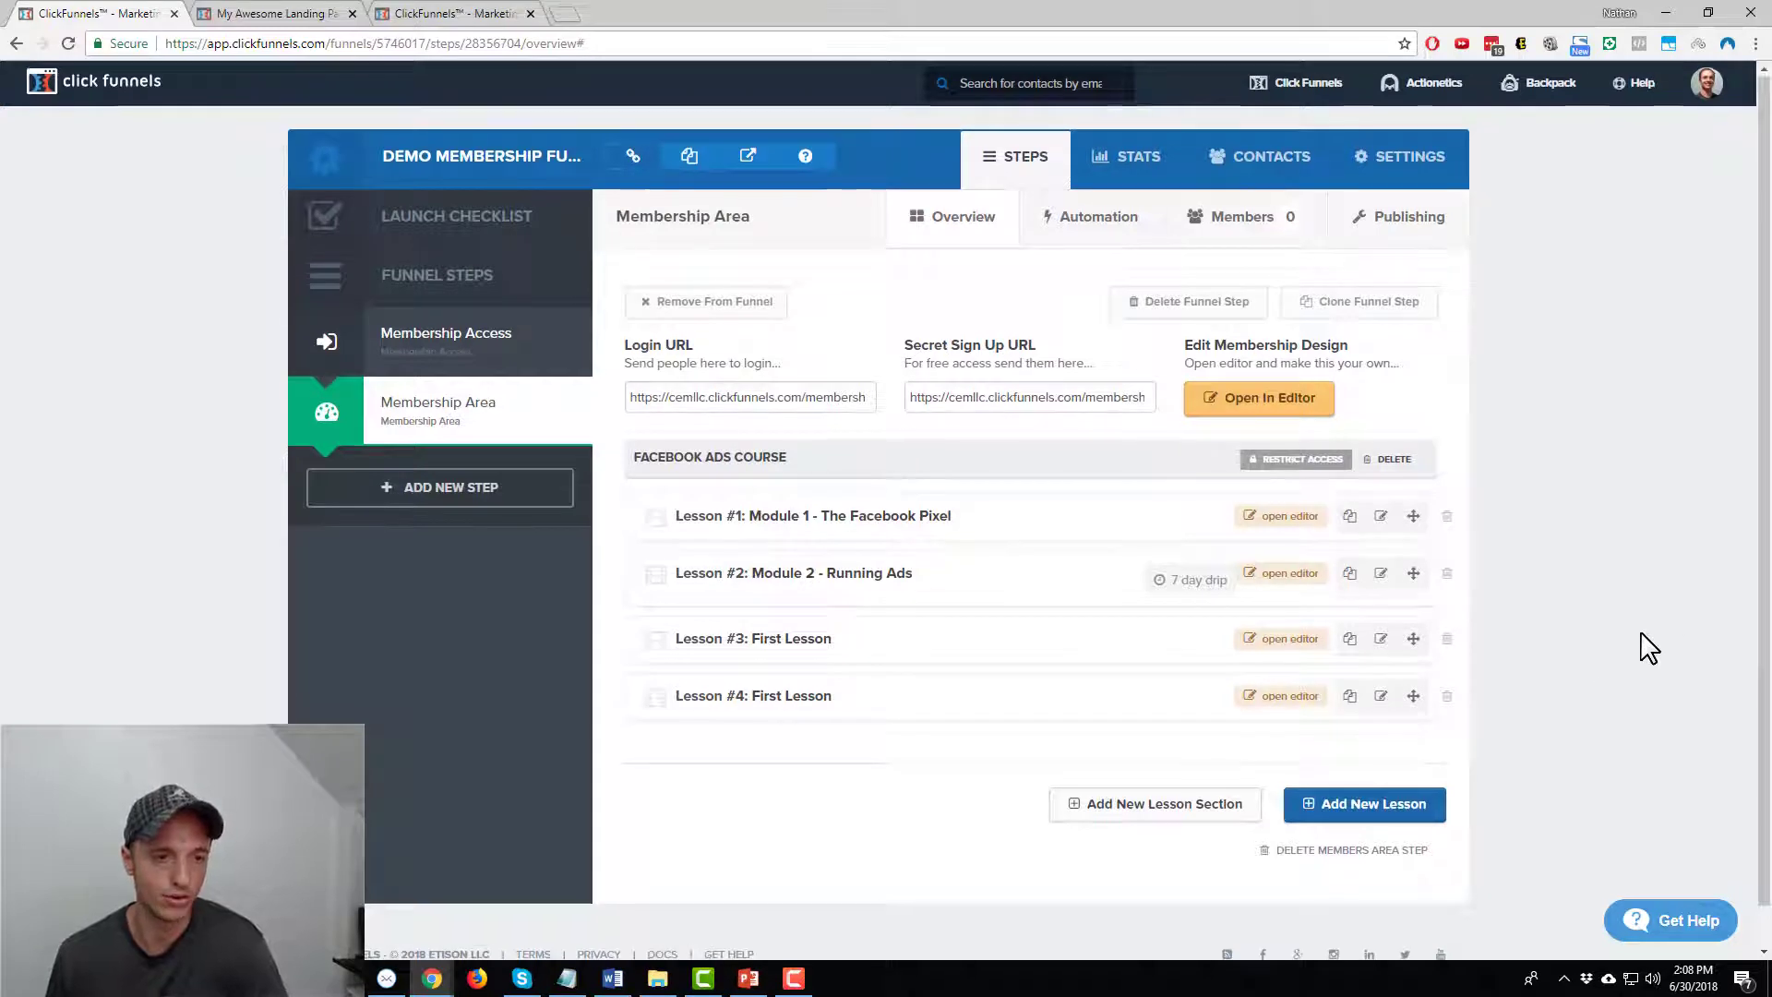
scroll(1650, 649, "down", 1)
Create a 'ClickFunnels Course' lesson section beneath Facebook Ads Course
left_click(1131, 762)
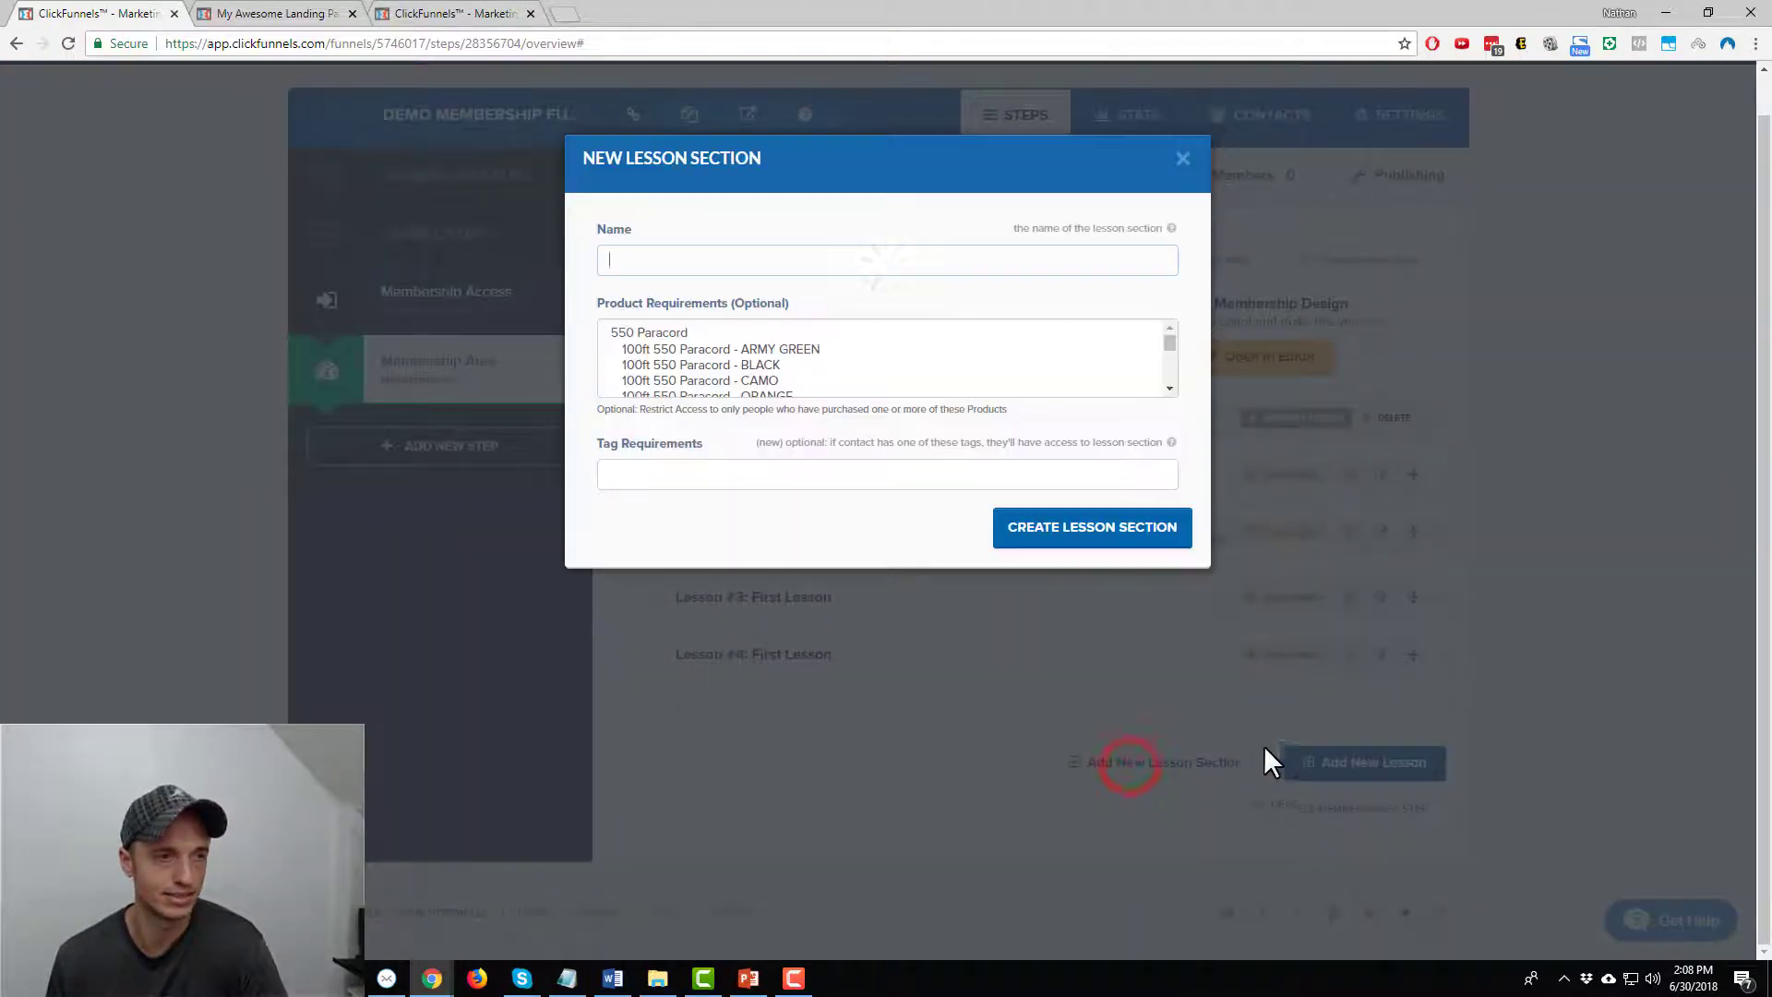
left_click(743, 264)
type("ClickFunnels Course")
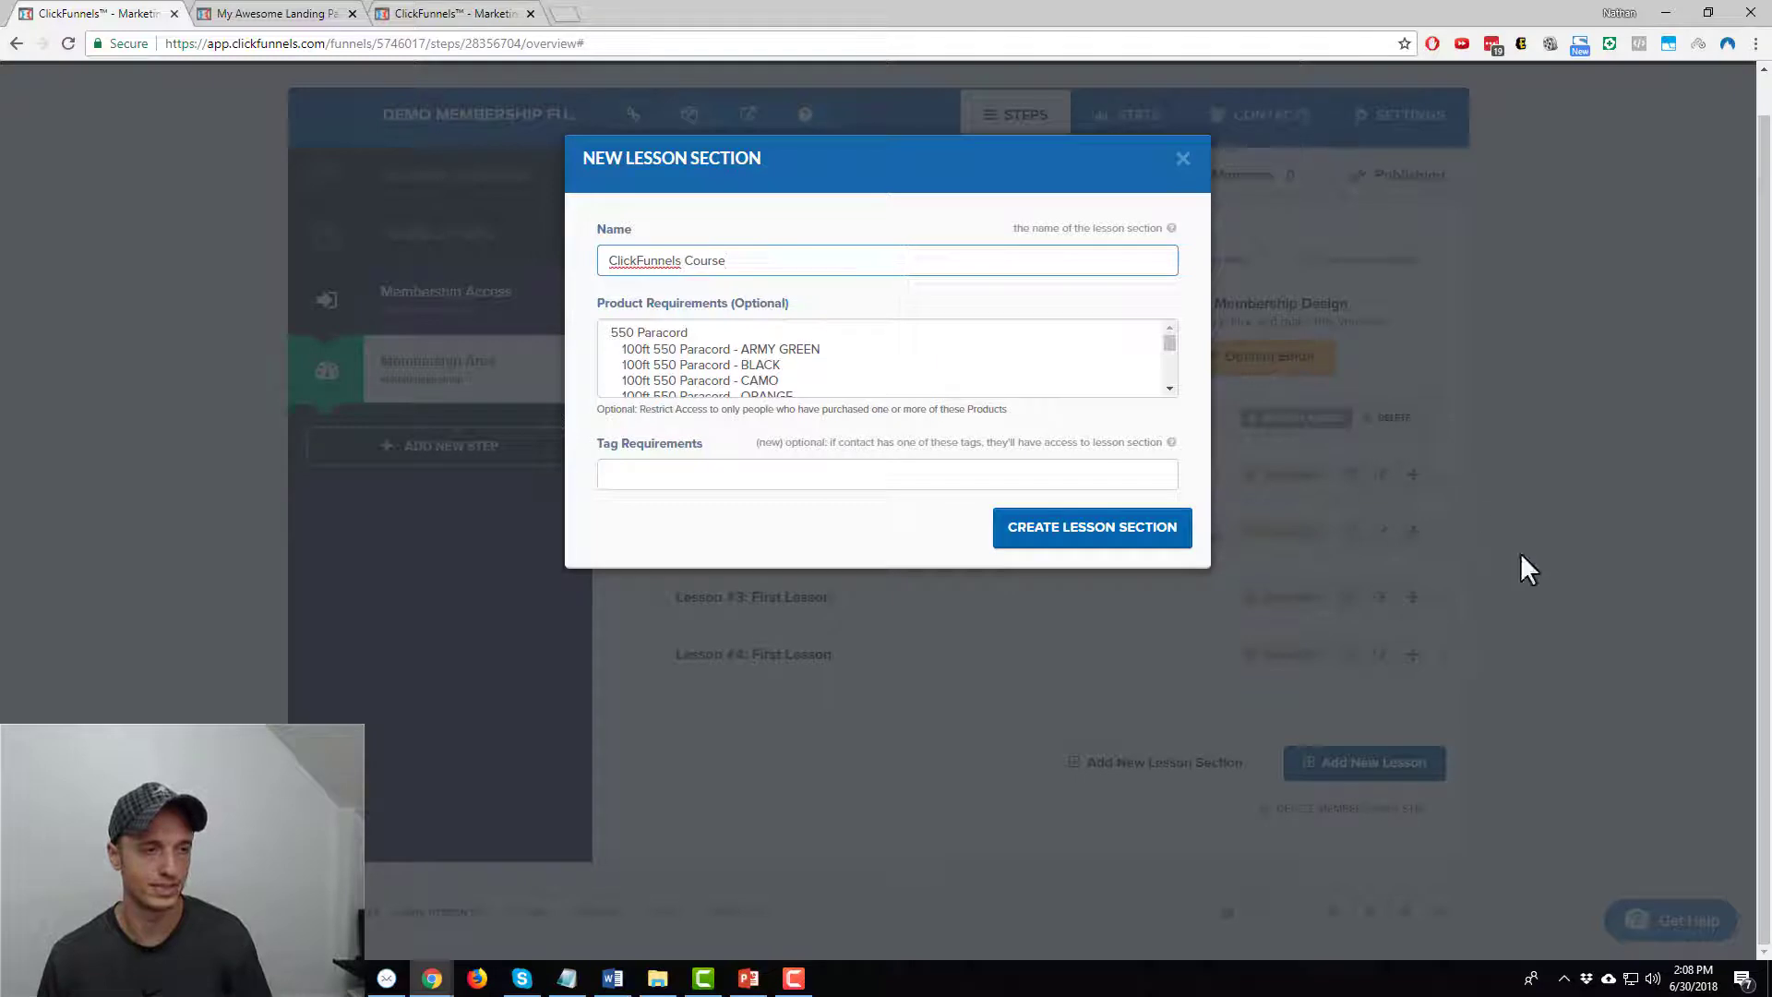
left_click(1036, 552)
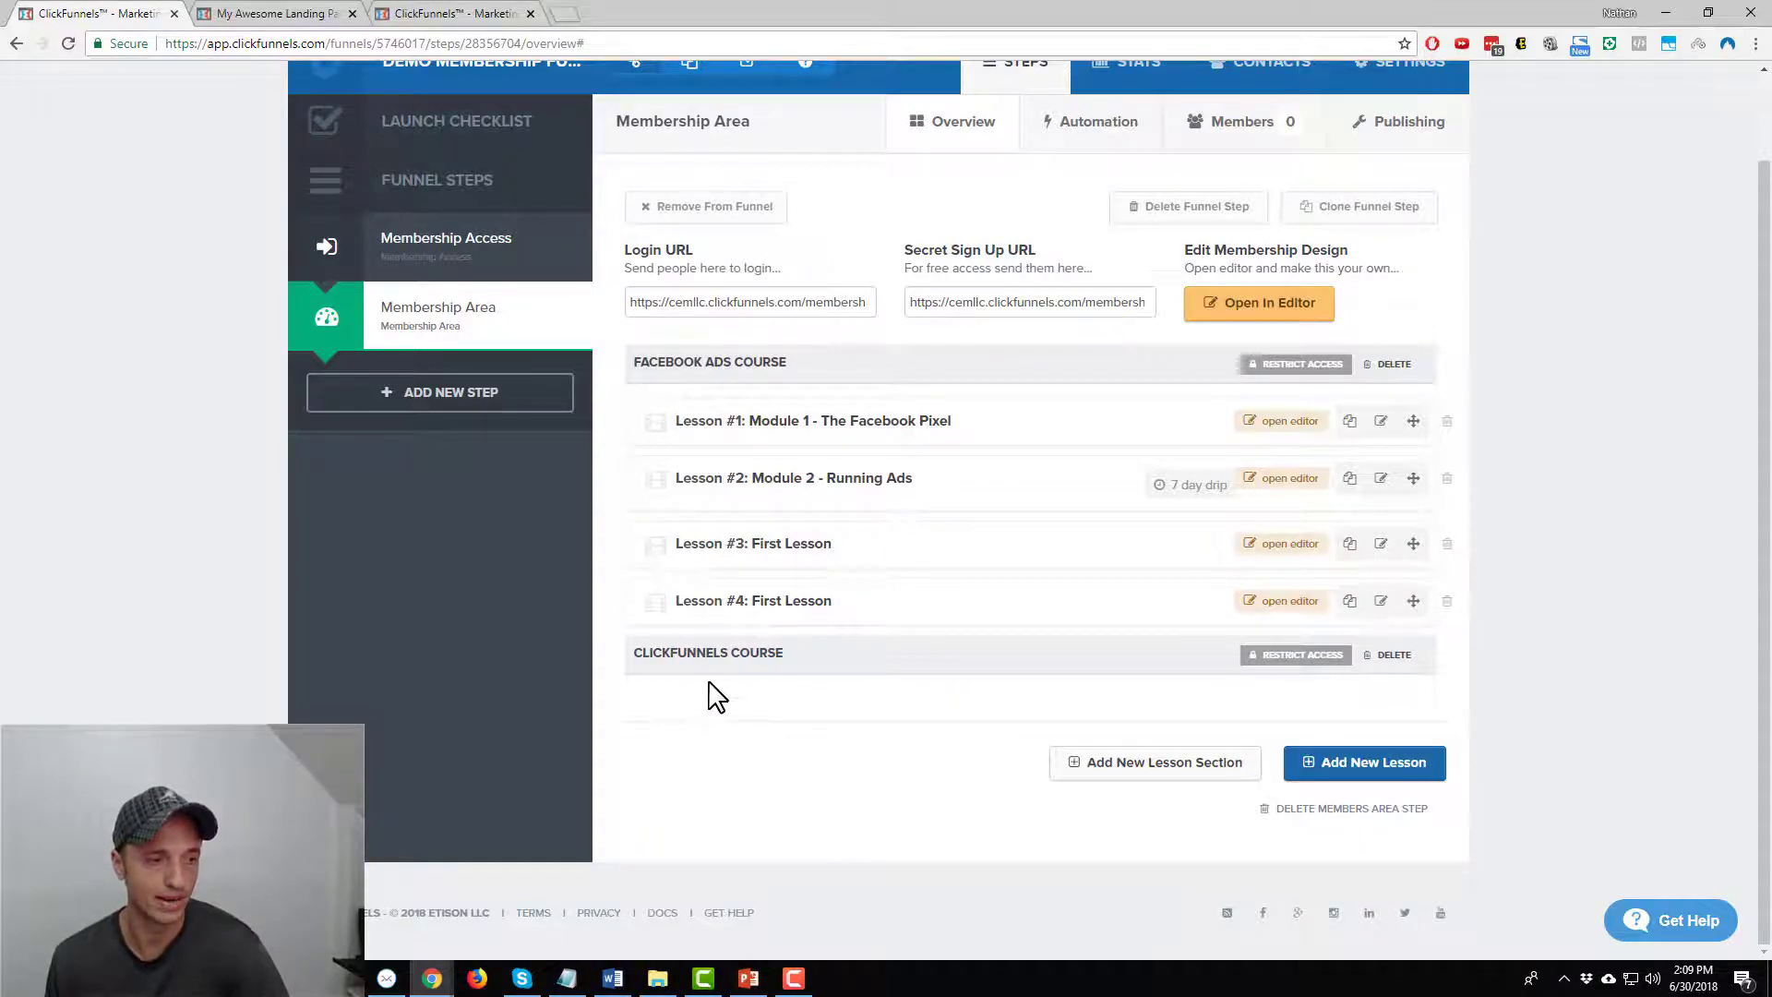
left_click_drag(1413, 601, 1418, 697)
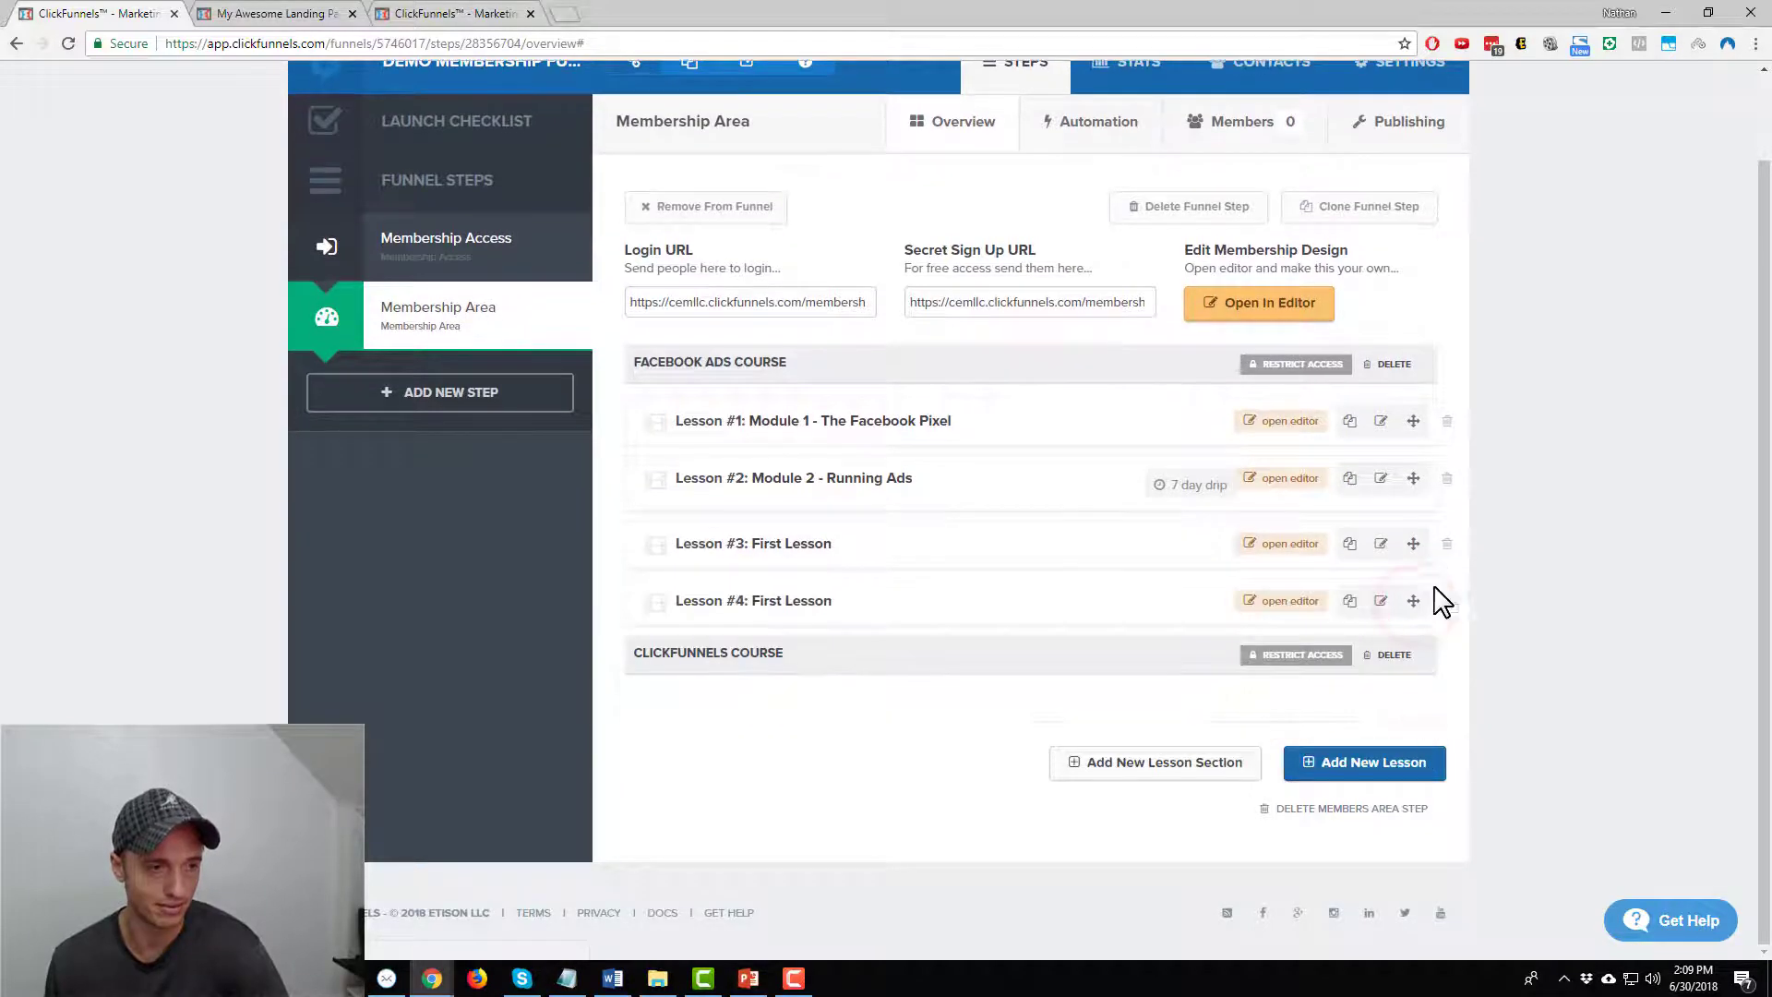
Duplicate Lesson #4 and reassign the copy to the ClickFunnels Course section
left_click_drag(1418, 603, 1615, 653)
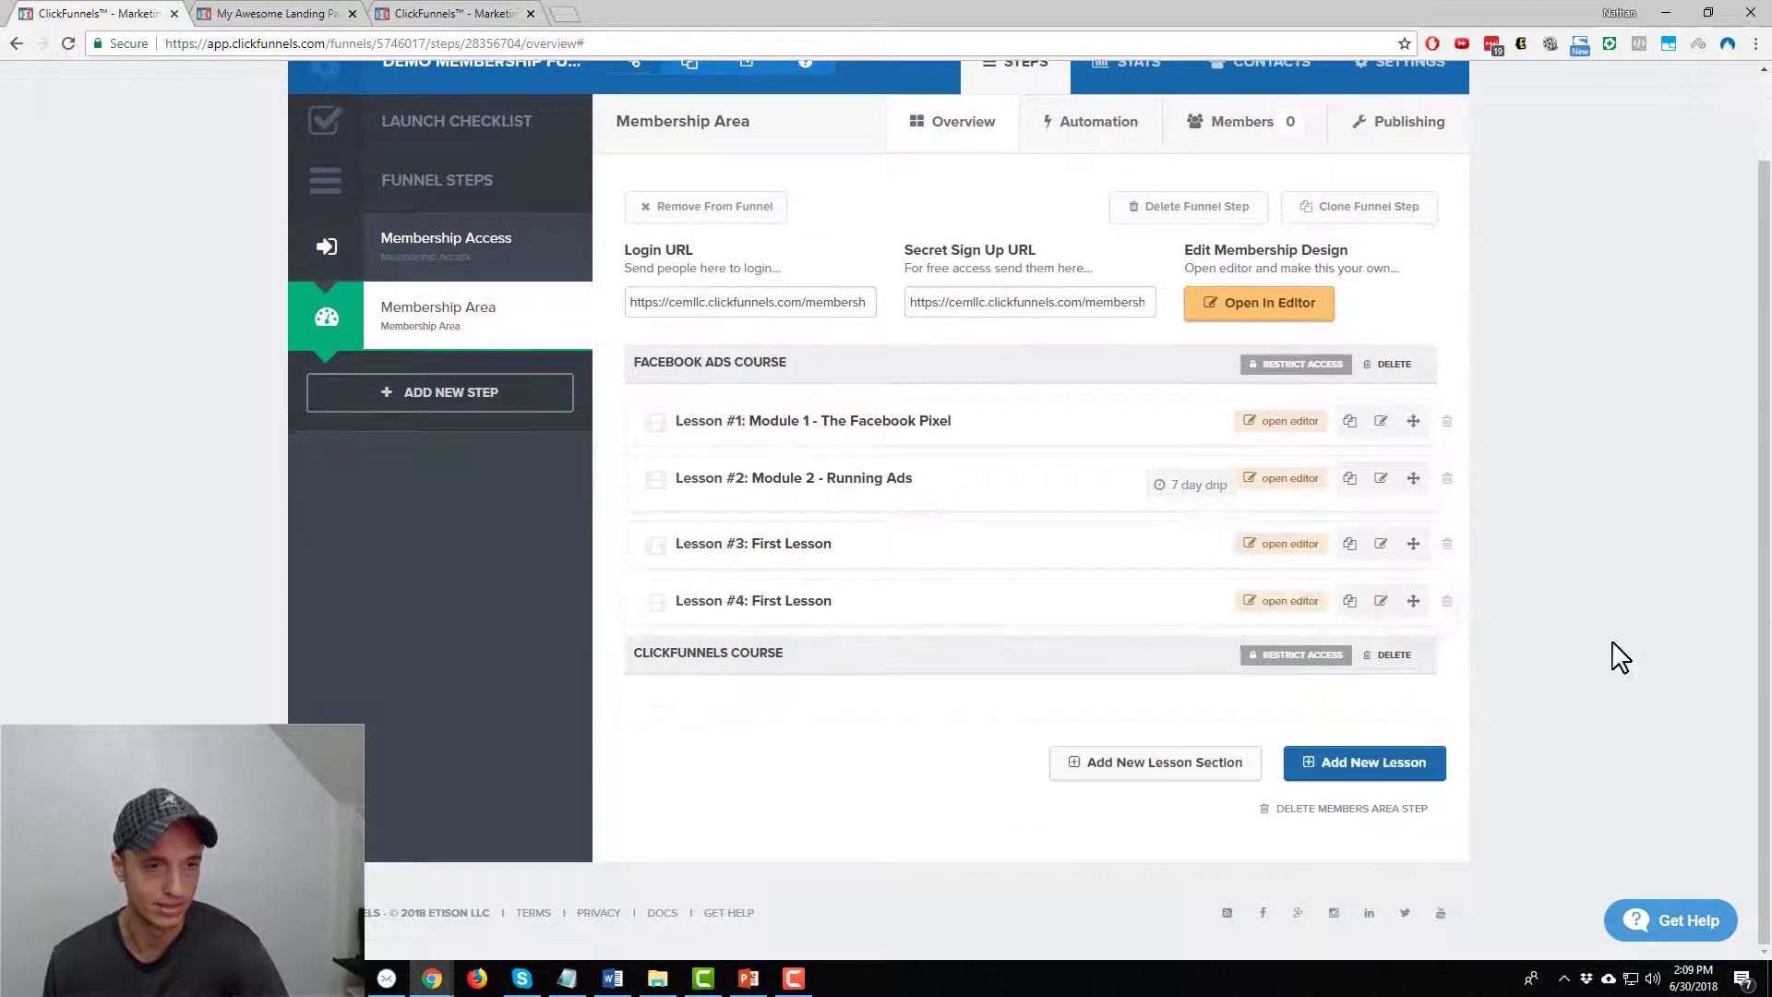
left_click(1358, 606)
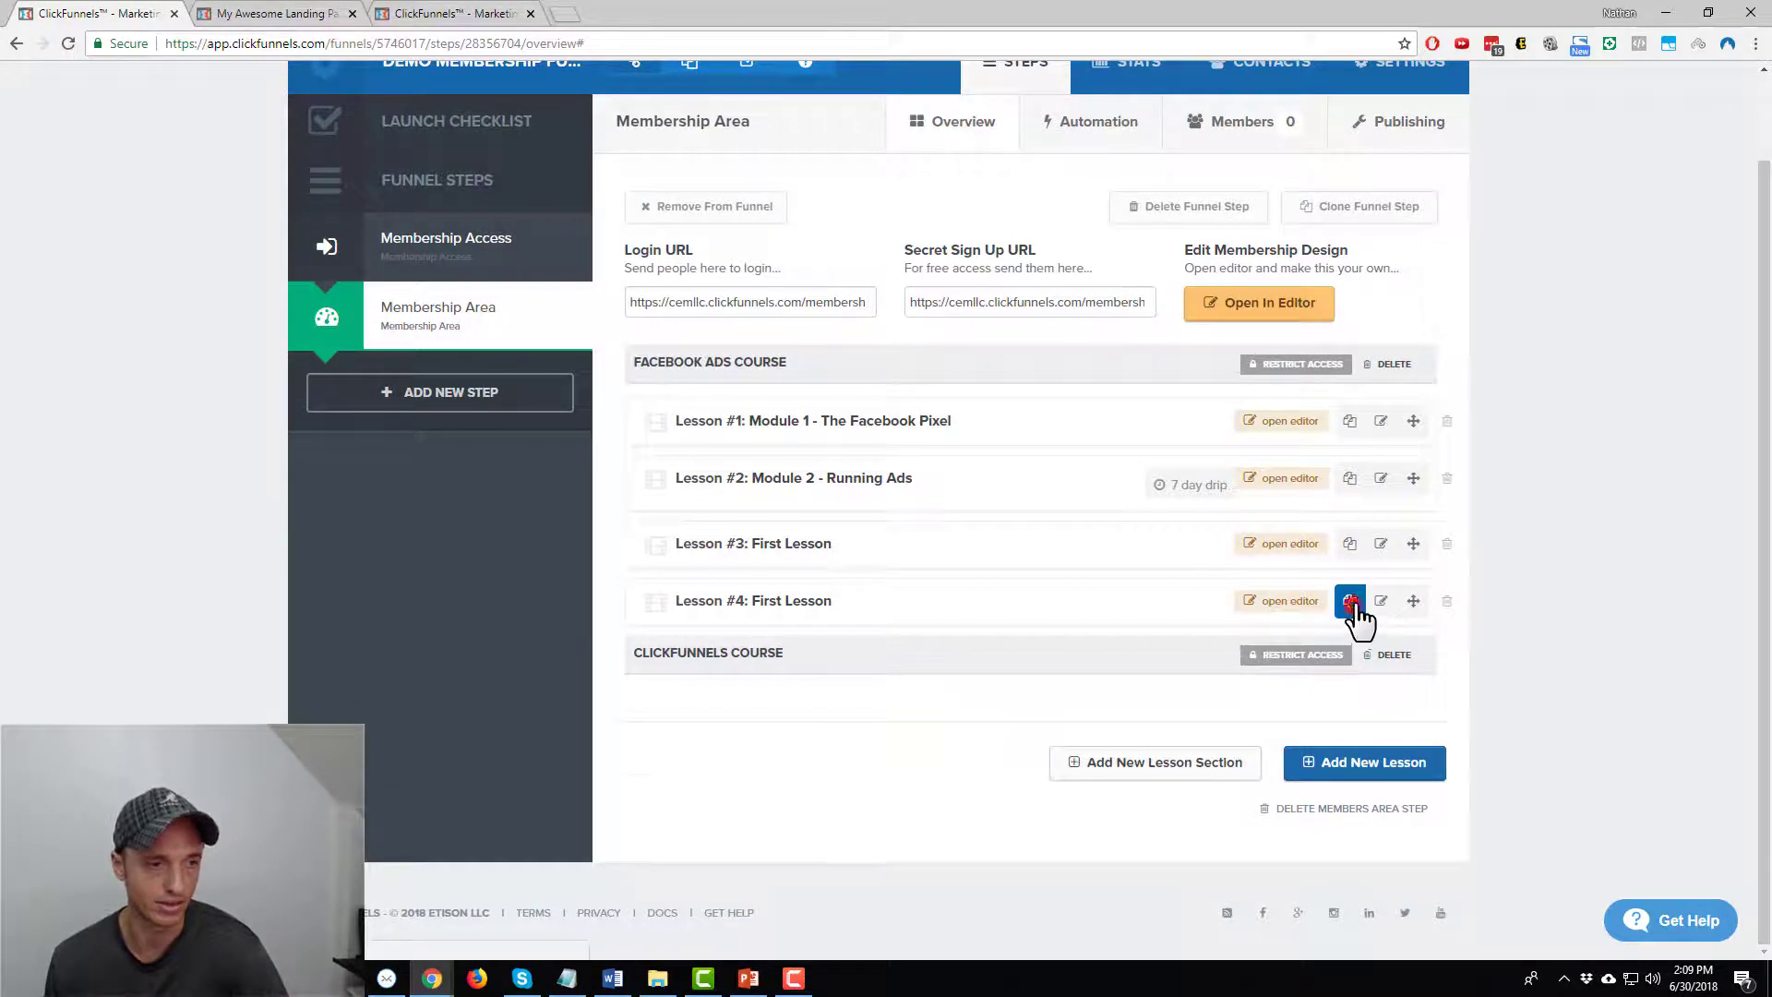
scroll(1477, 627, "down", 1)
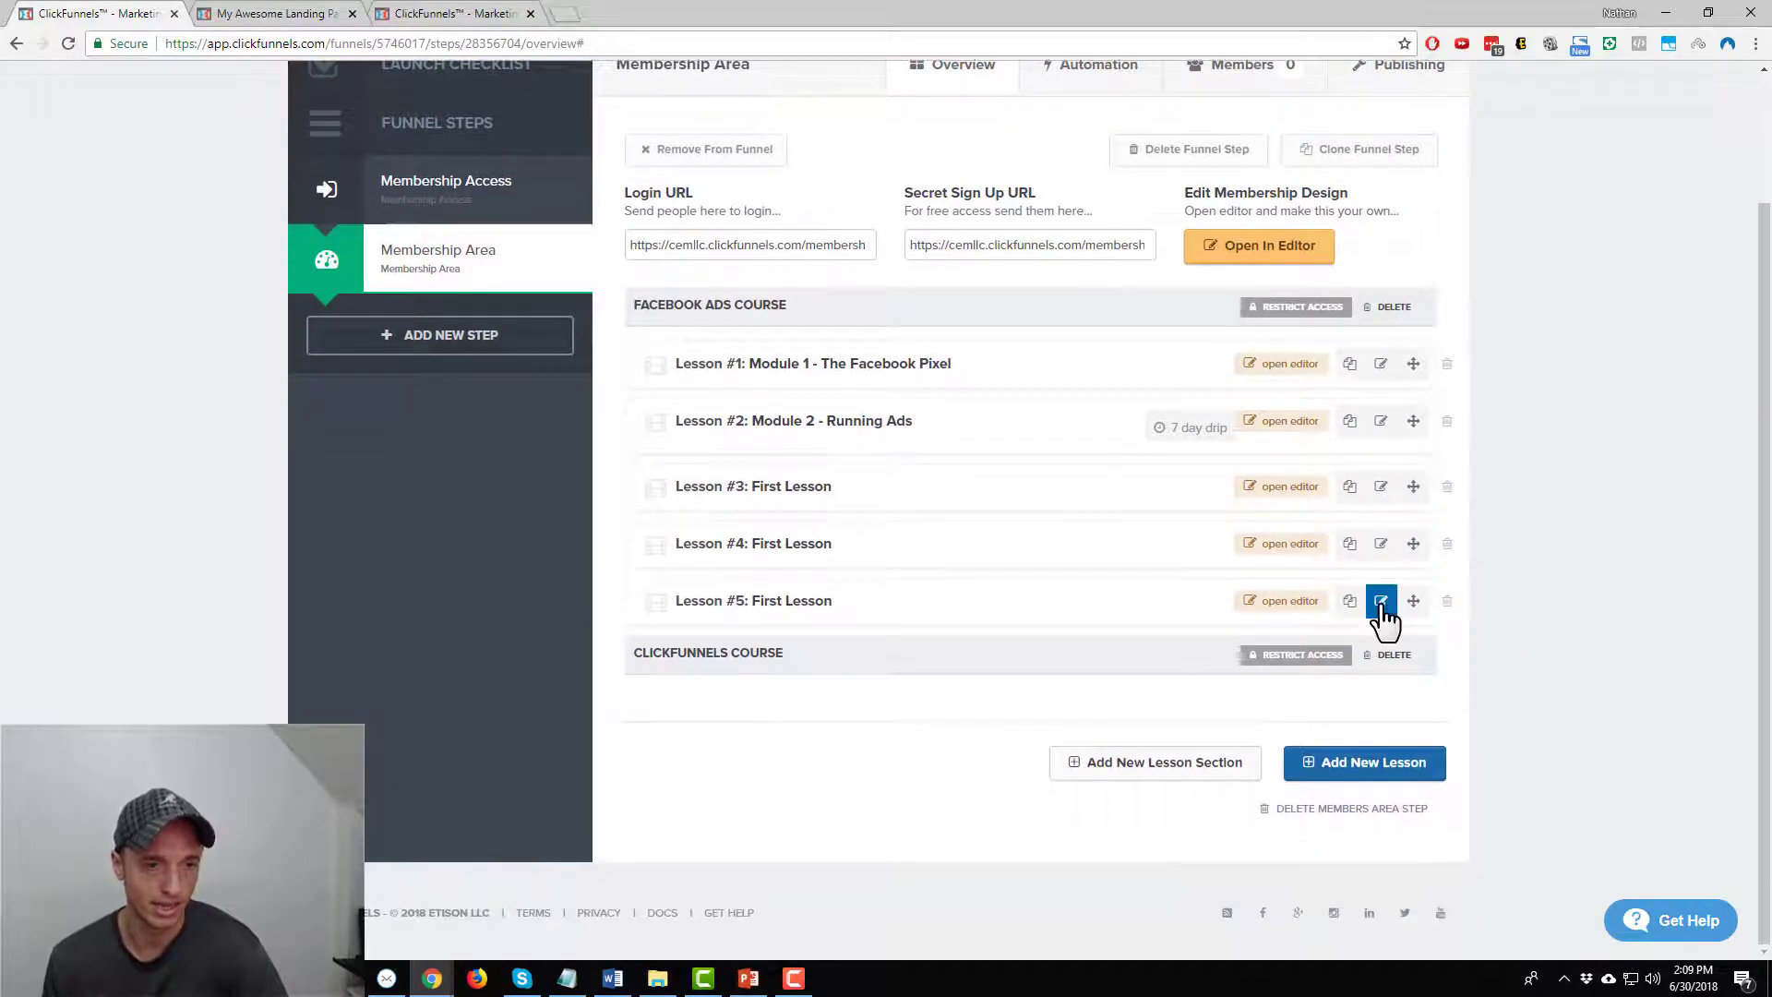
left_click(1381, 603)
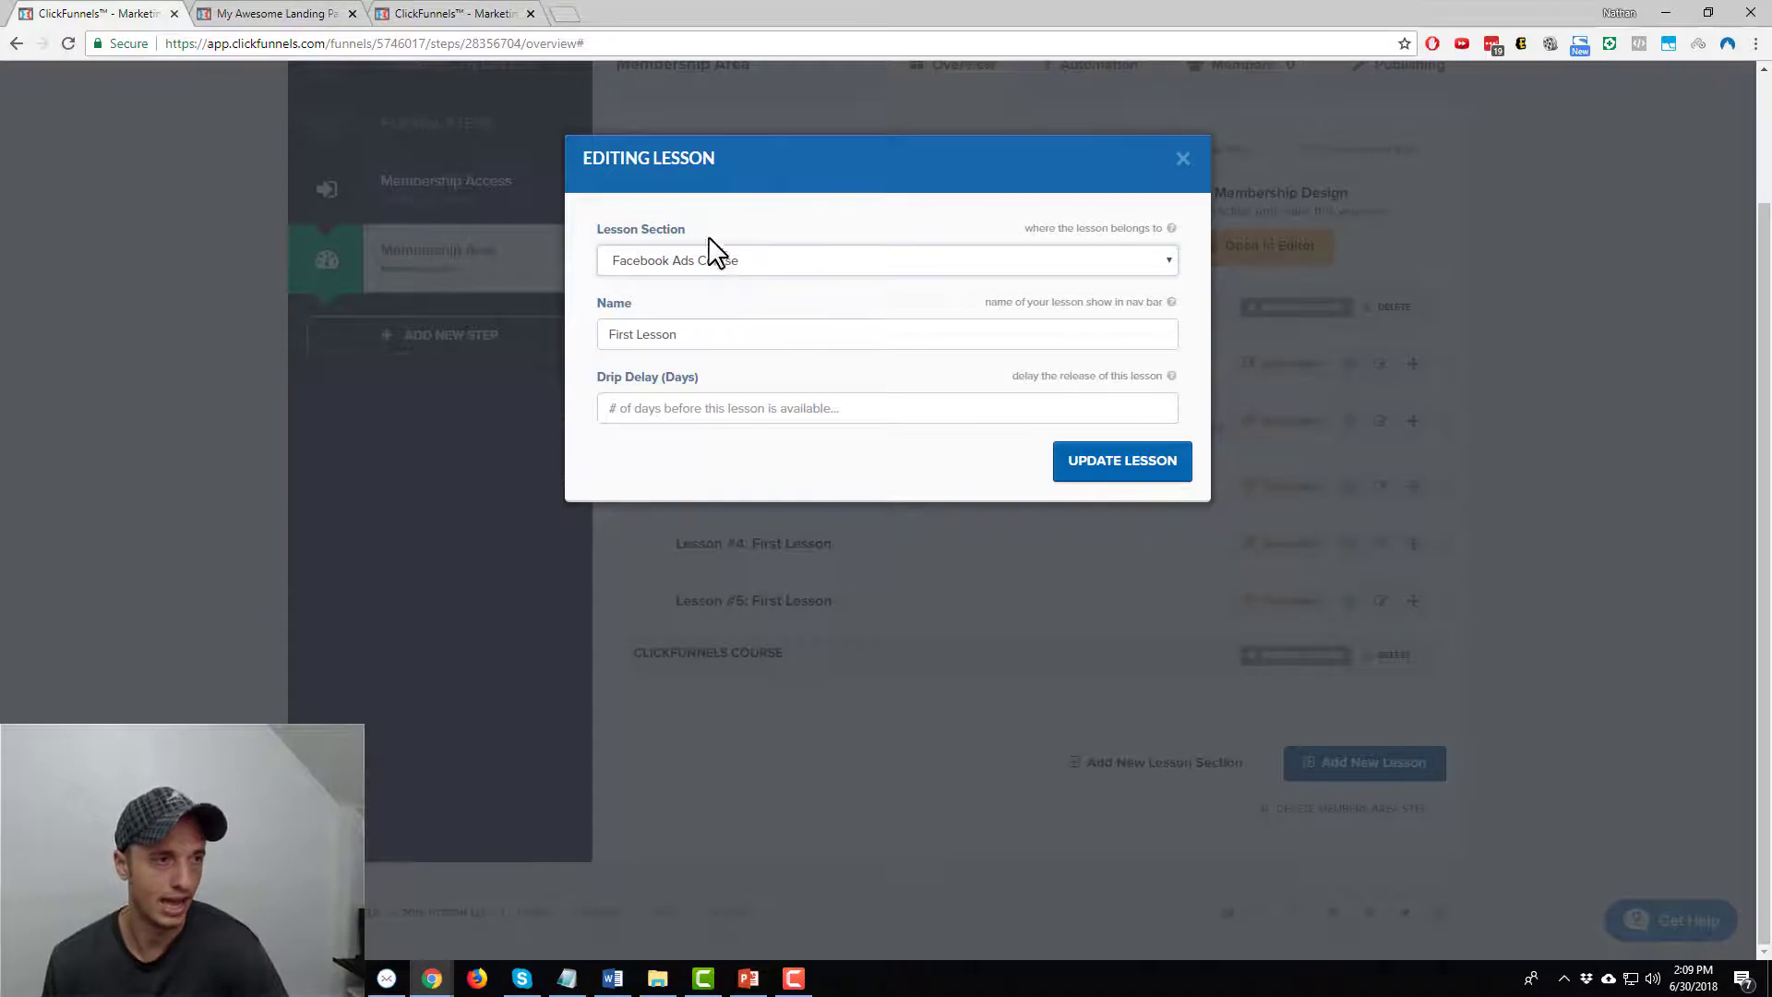
left_click(729, 265)
left_click(732, 312)
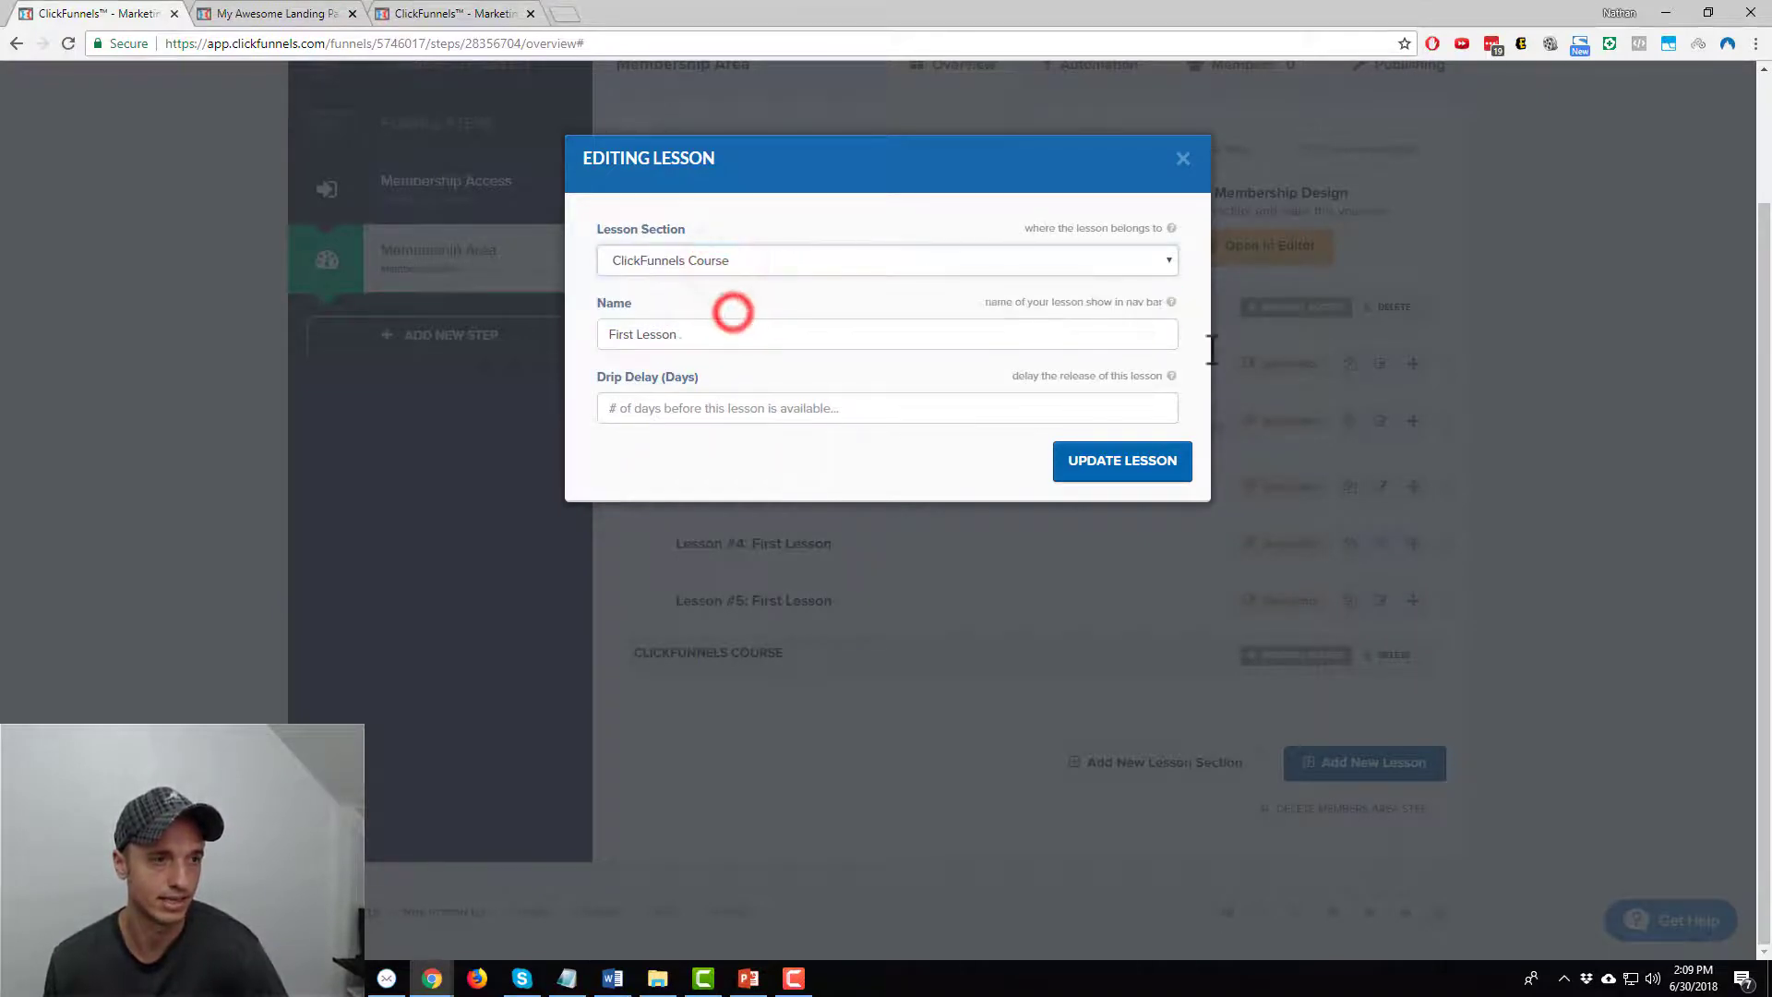
left_click(1110, 470)
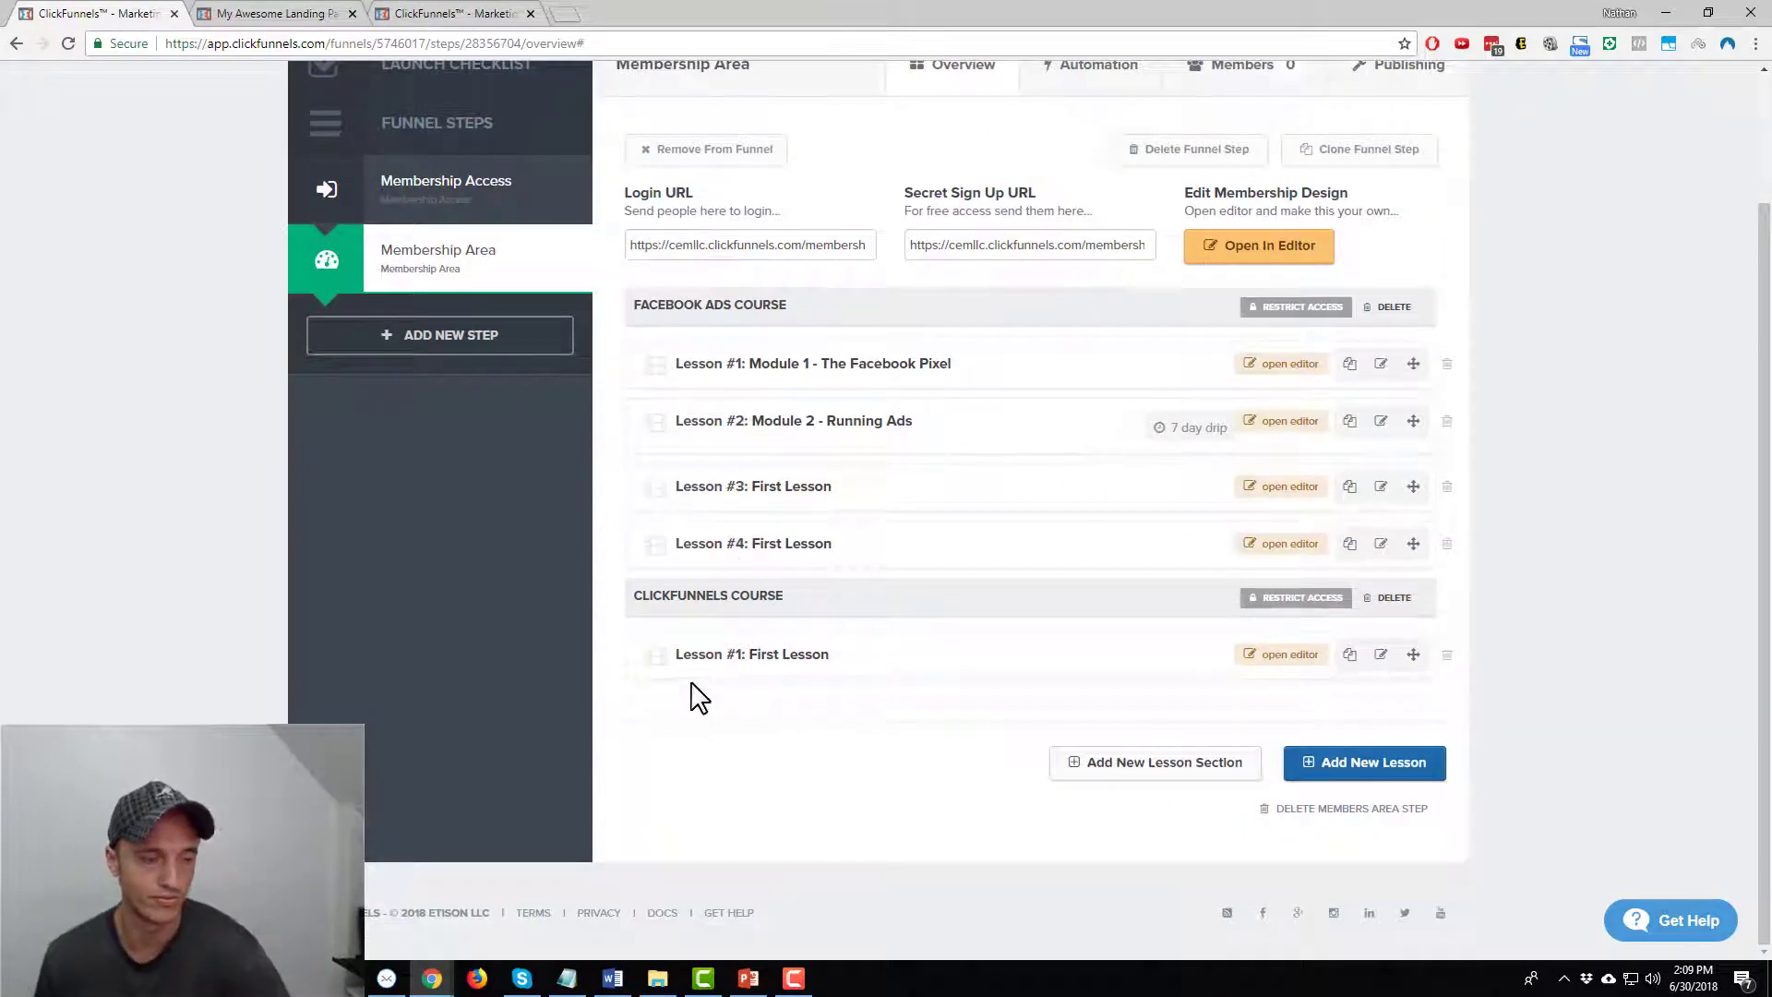
left_click(1273, 654)
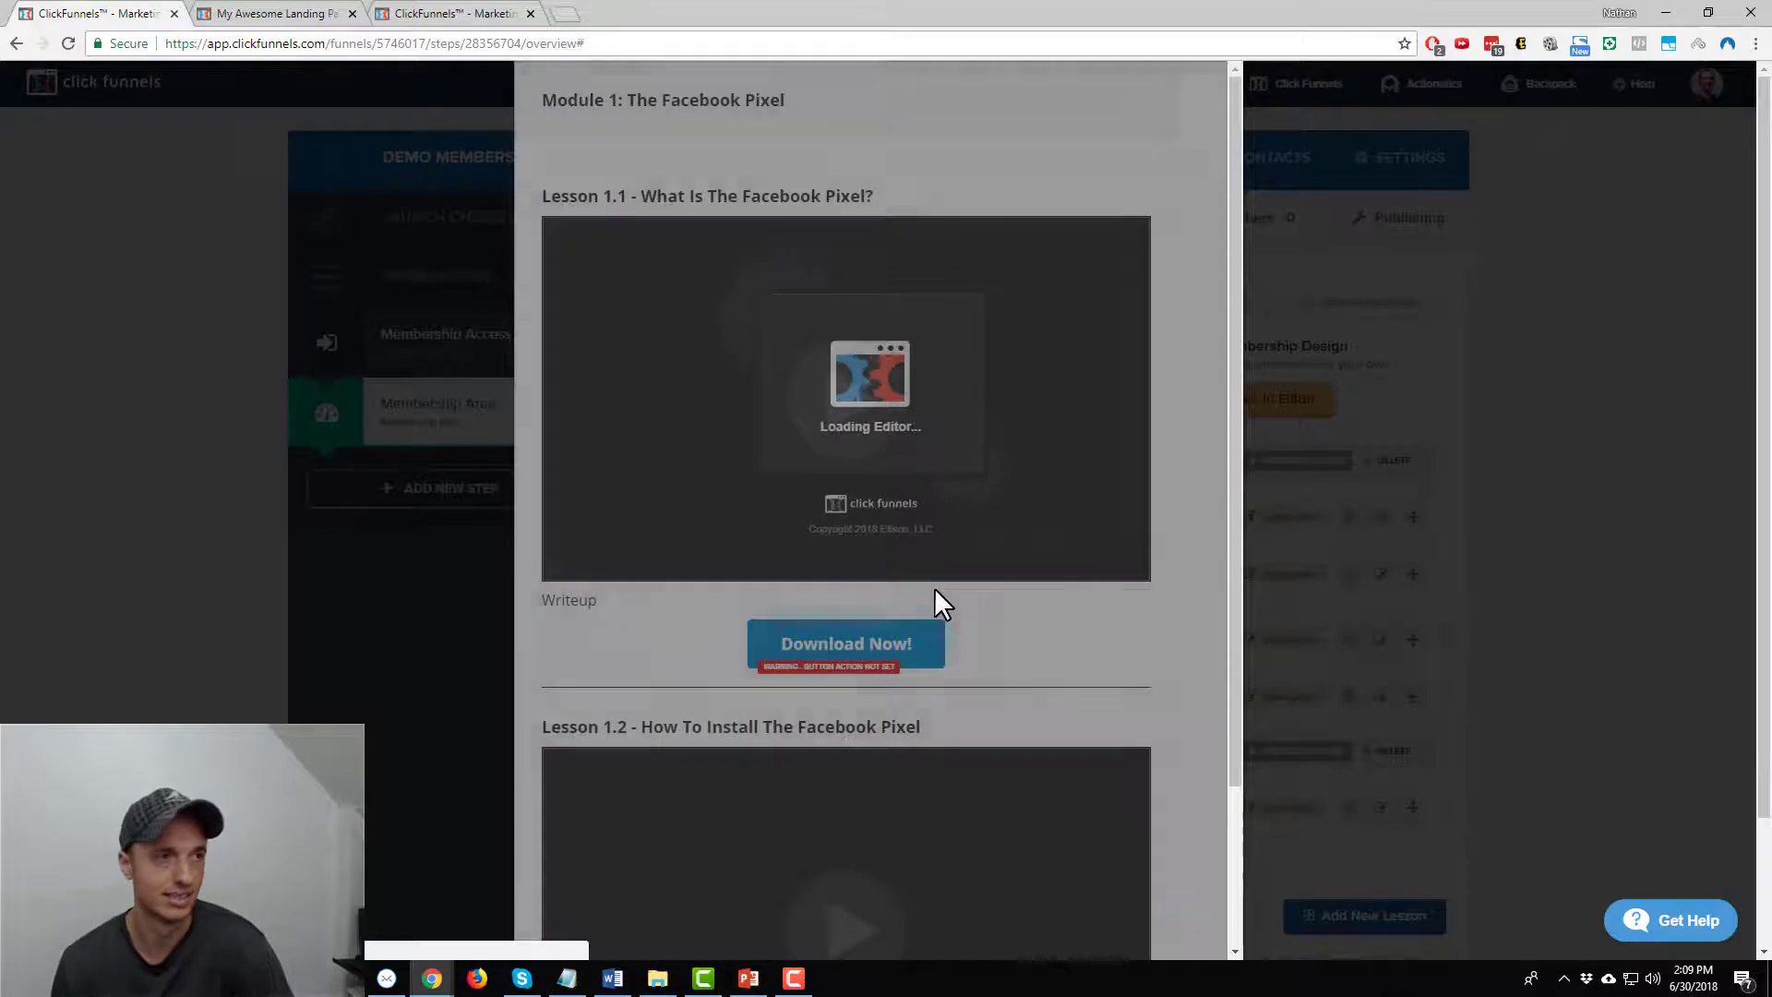
Change the heading to 'Module 1: The Clickfunnels Page Builder', save, and close the editor
left_click(630, 98)
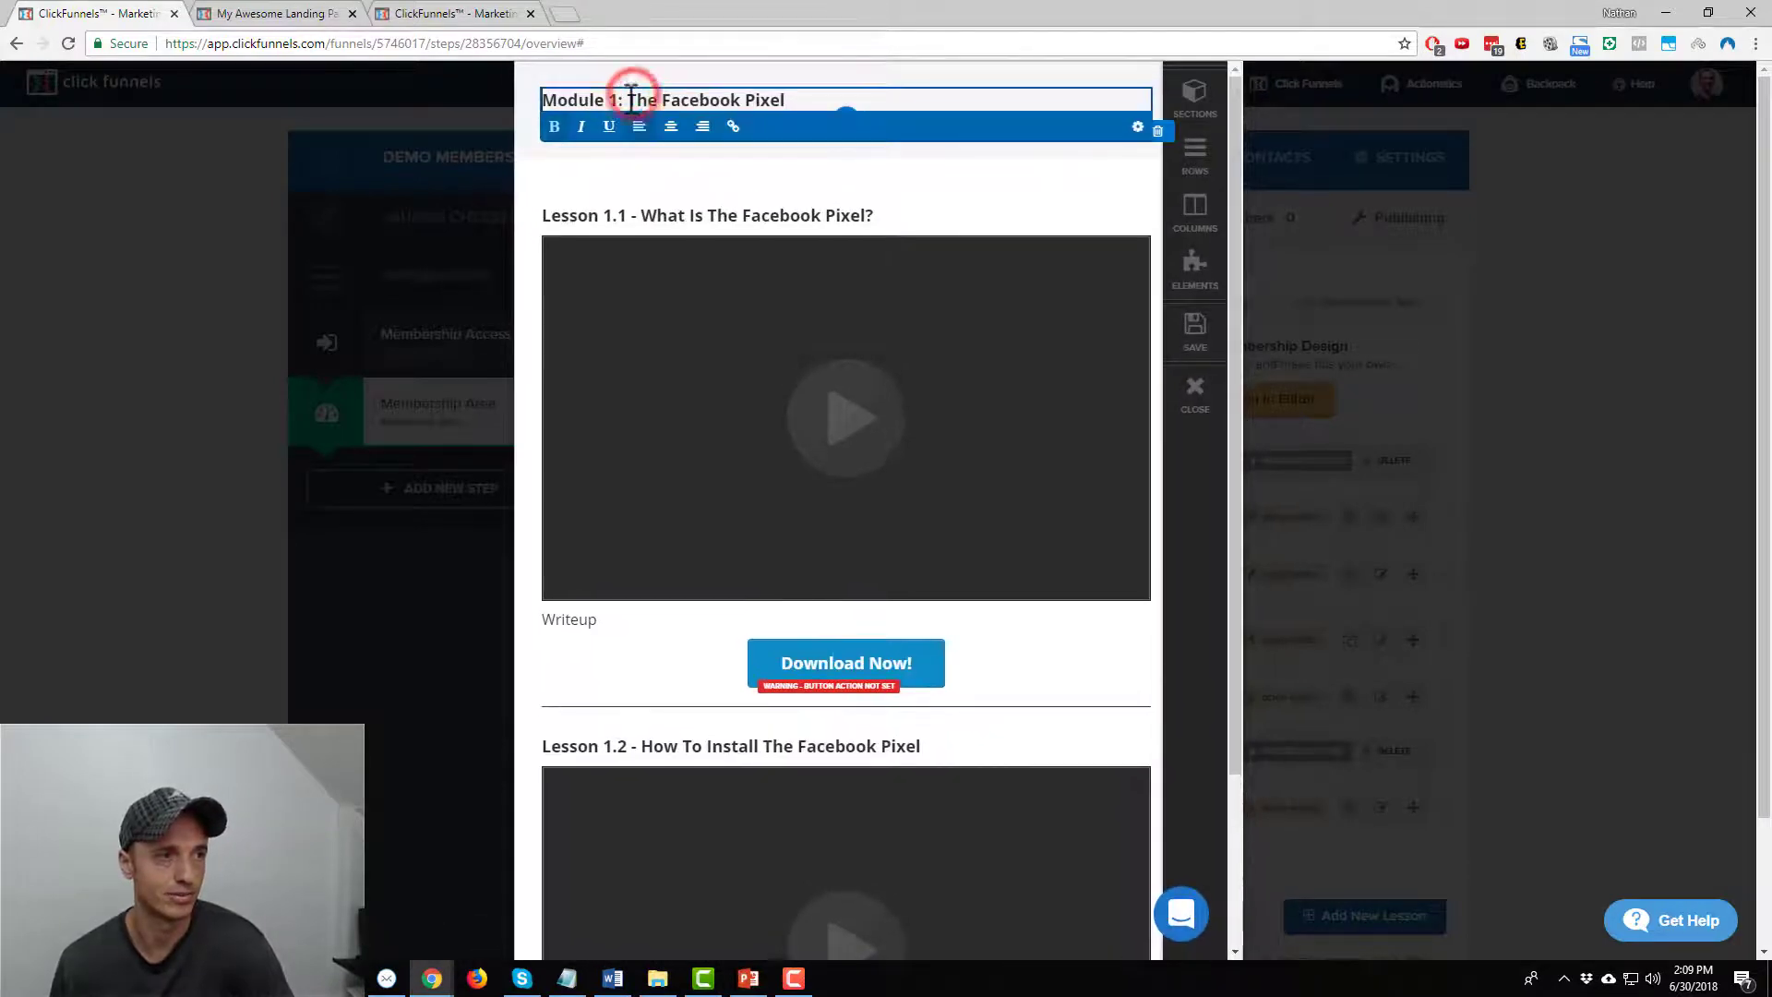
left_click_drag(631, 99, 795, 99)
type("The")
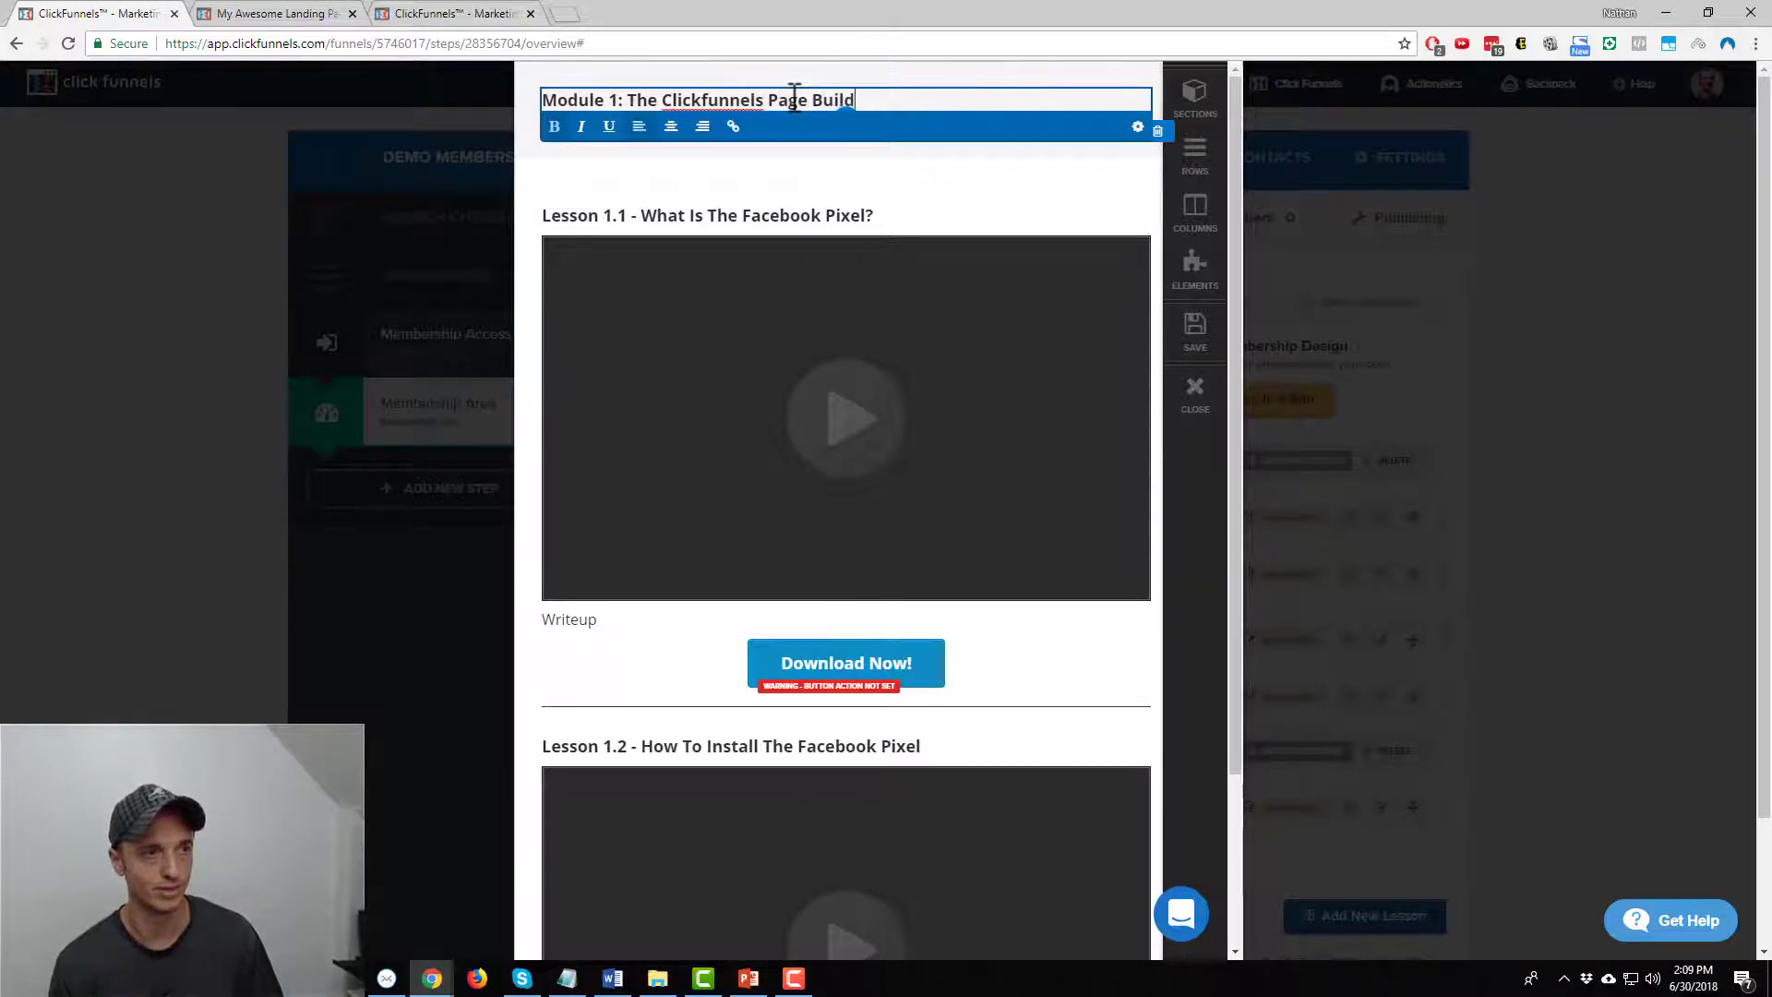
left_click(736, 251)
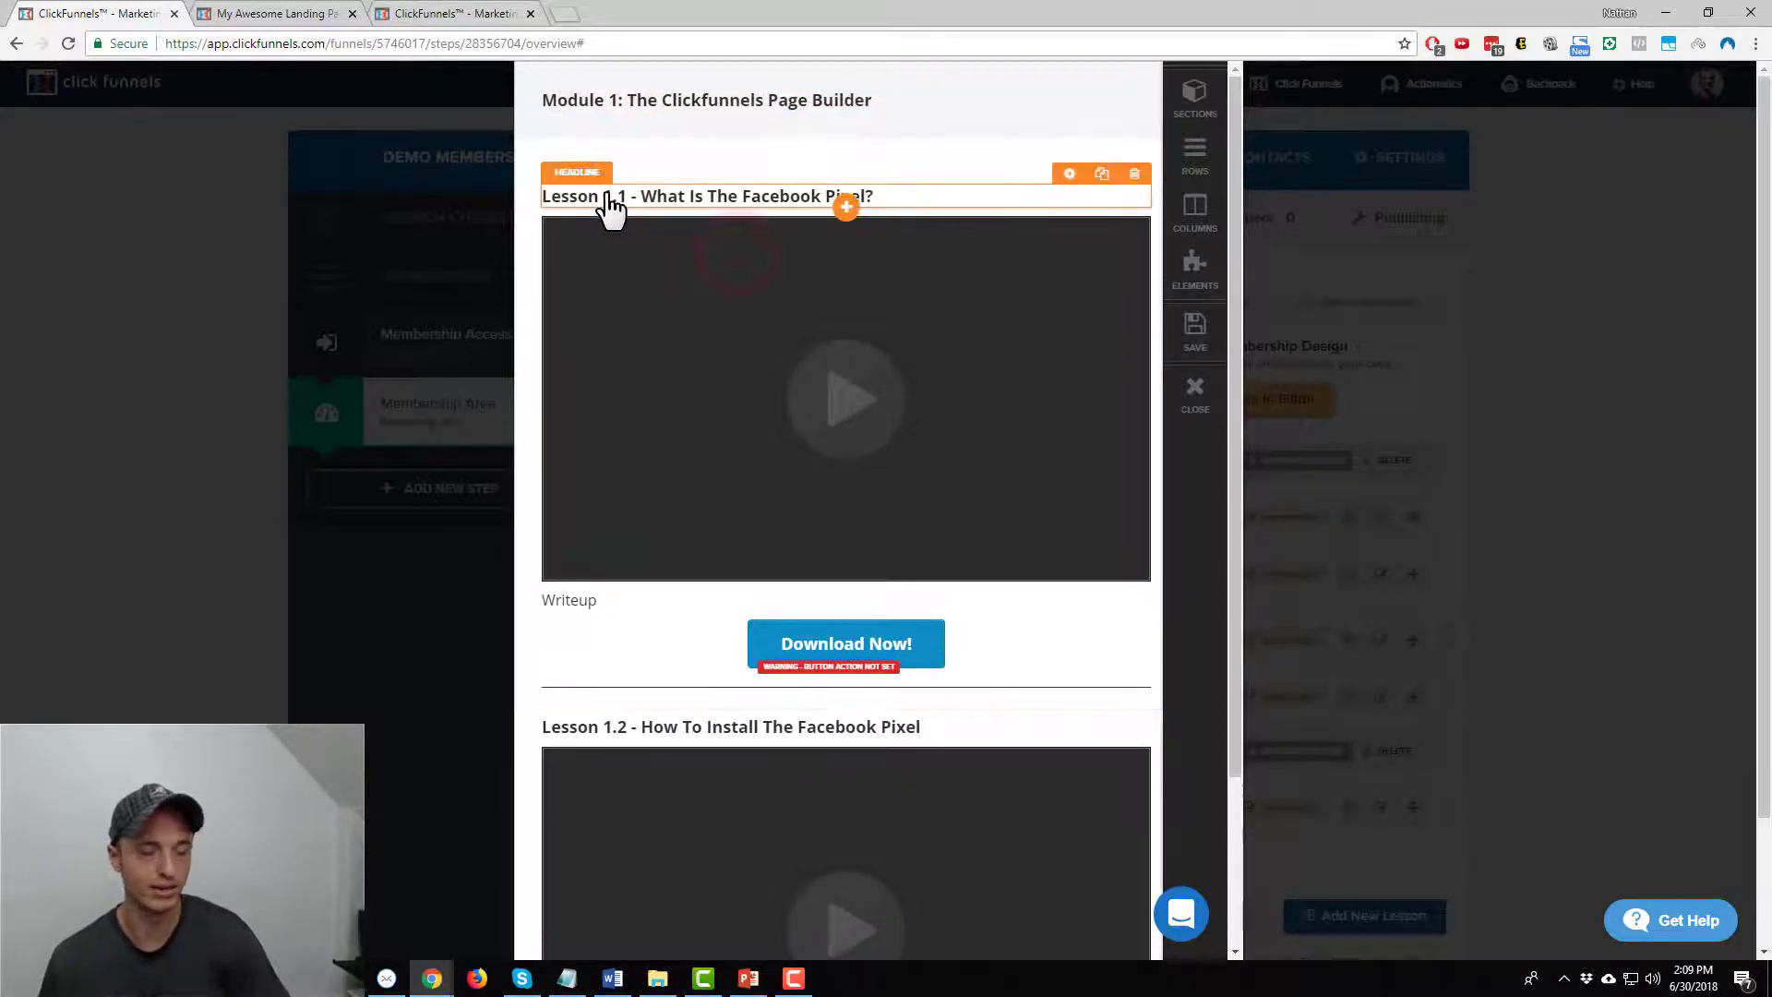
left_click(1190, 338)
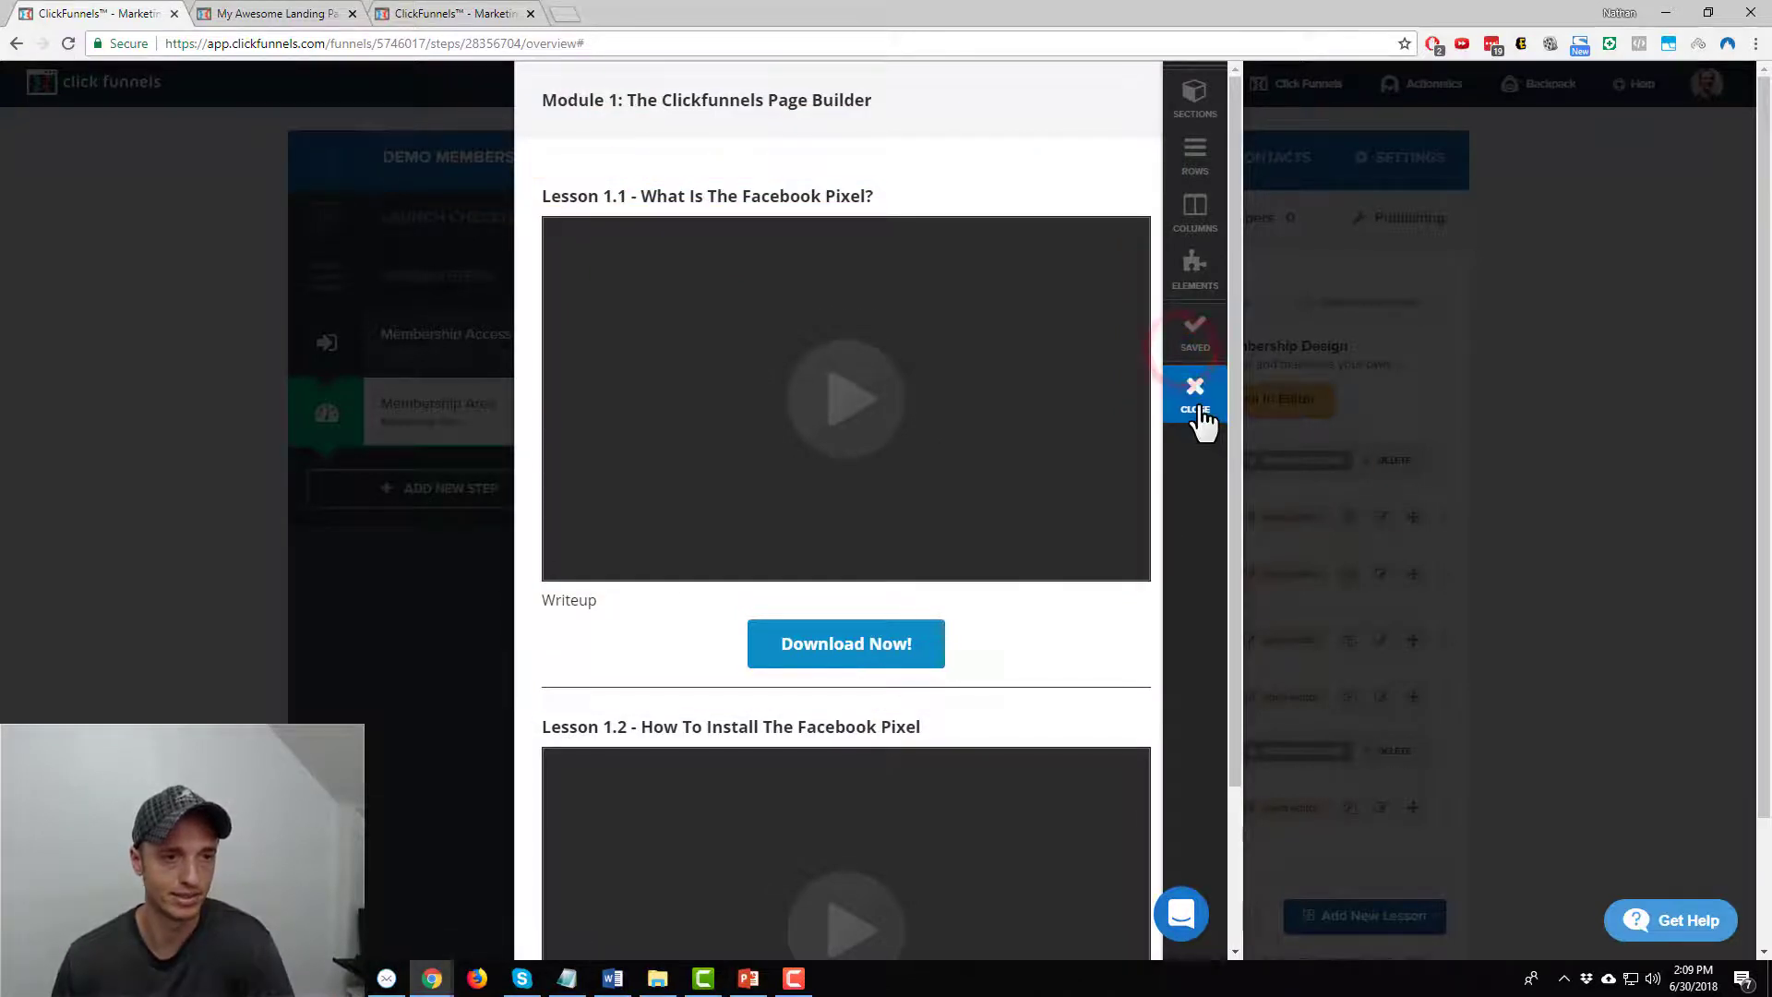
left_click(1198, 398)
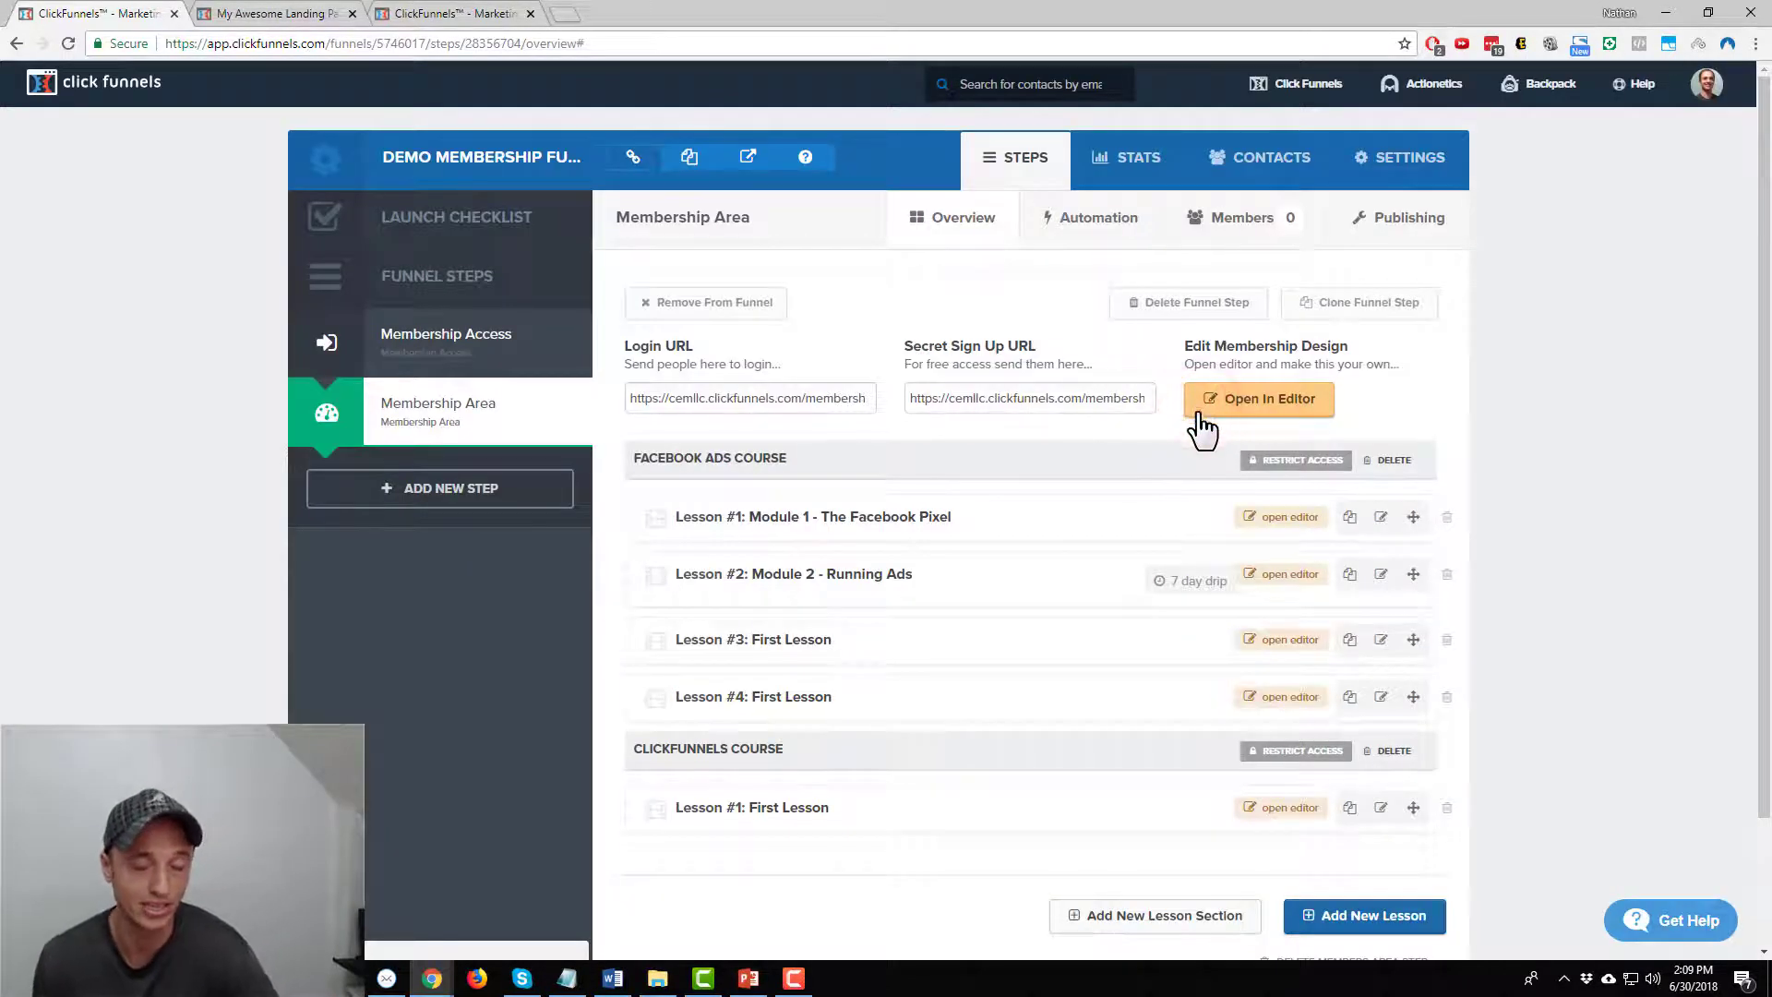
Open the Restrict Access settings on the Facebook Ads Course section header
scroll(1348, 531, "down", 2)
scroll(974, 512, "up", 1)
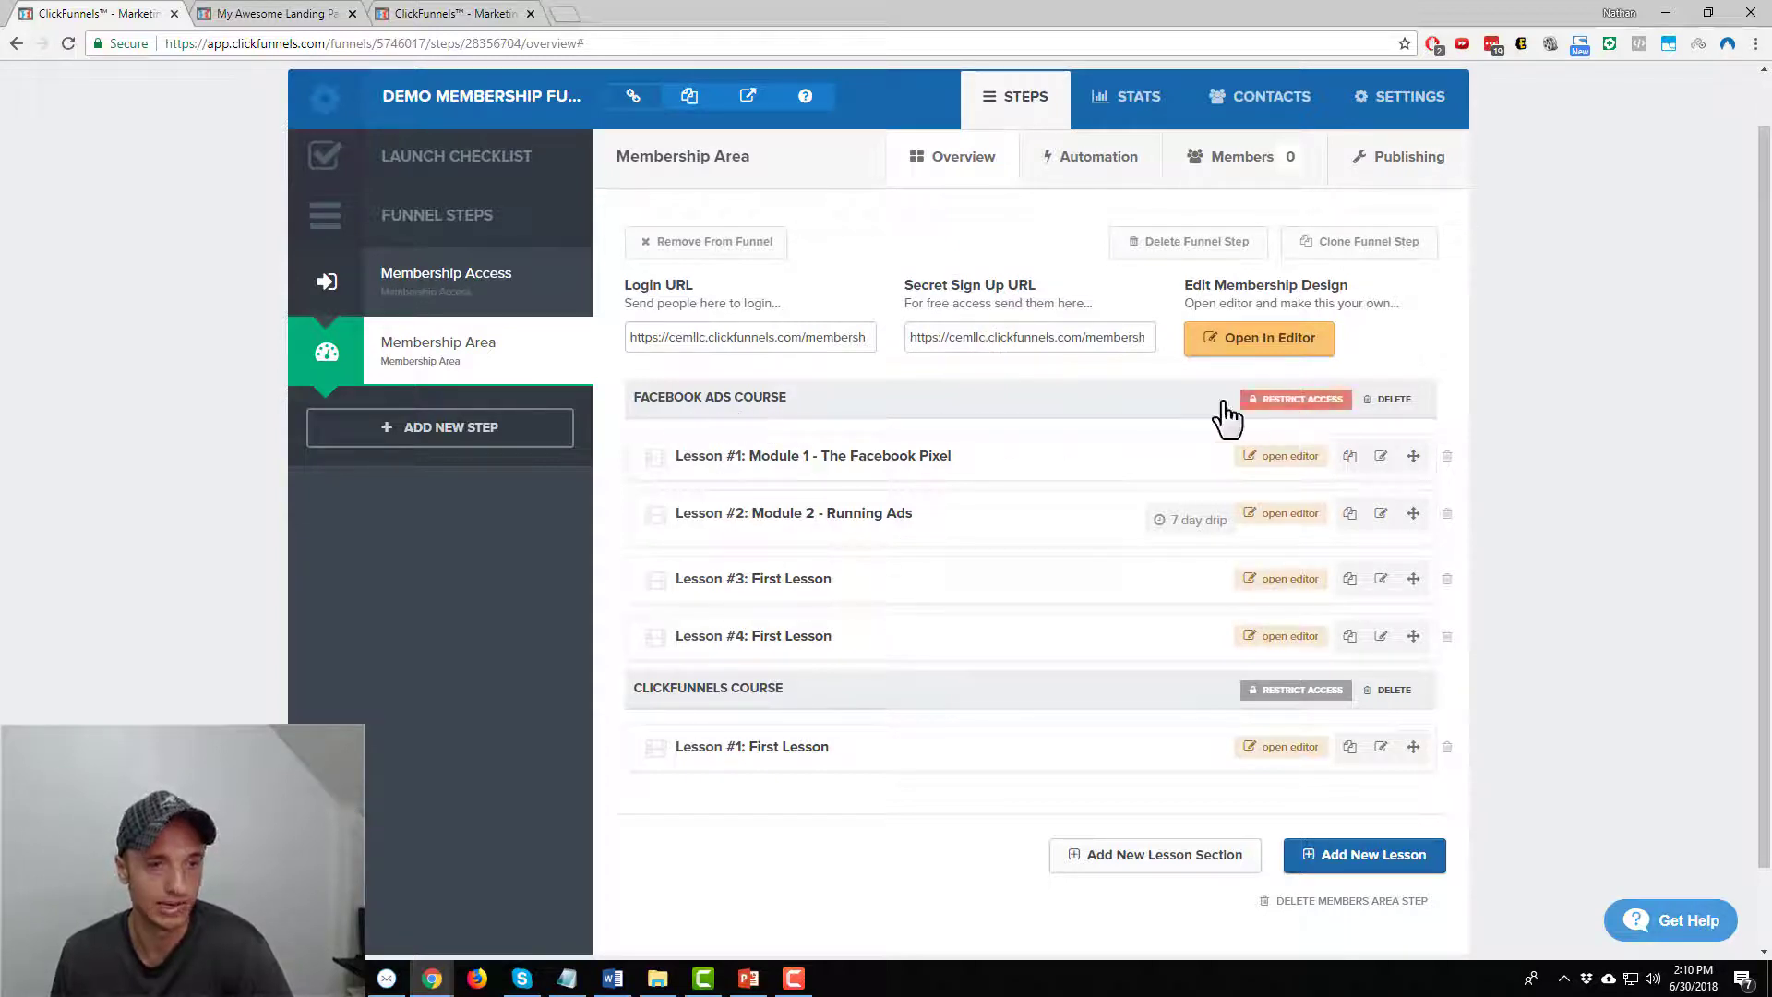
left_click(1280, 403)
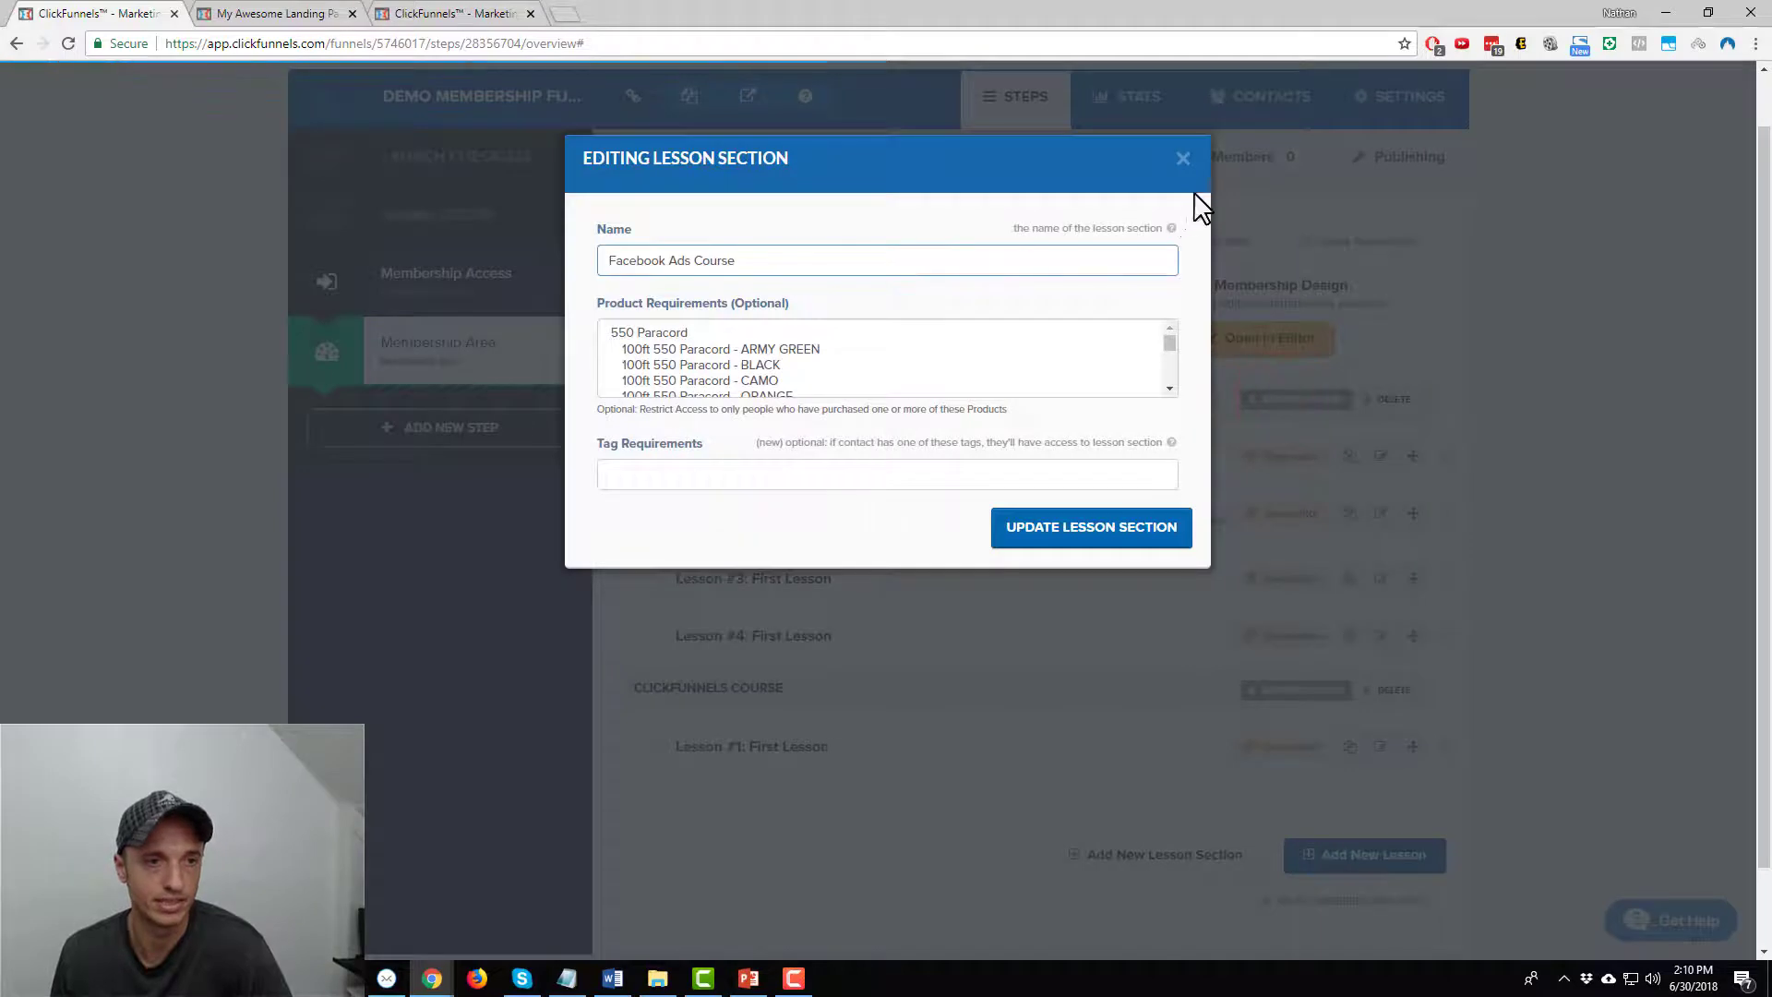
Reopen the Facebook Ads Course access dialog and scroll Product Requirements to the Cat Paw Necklaces
left_click(1181, 159)
left_click(1311, 404)
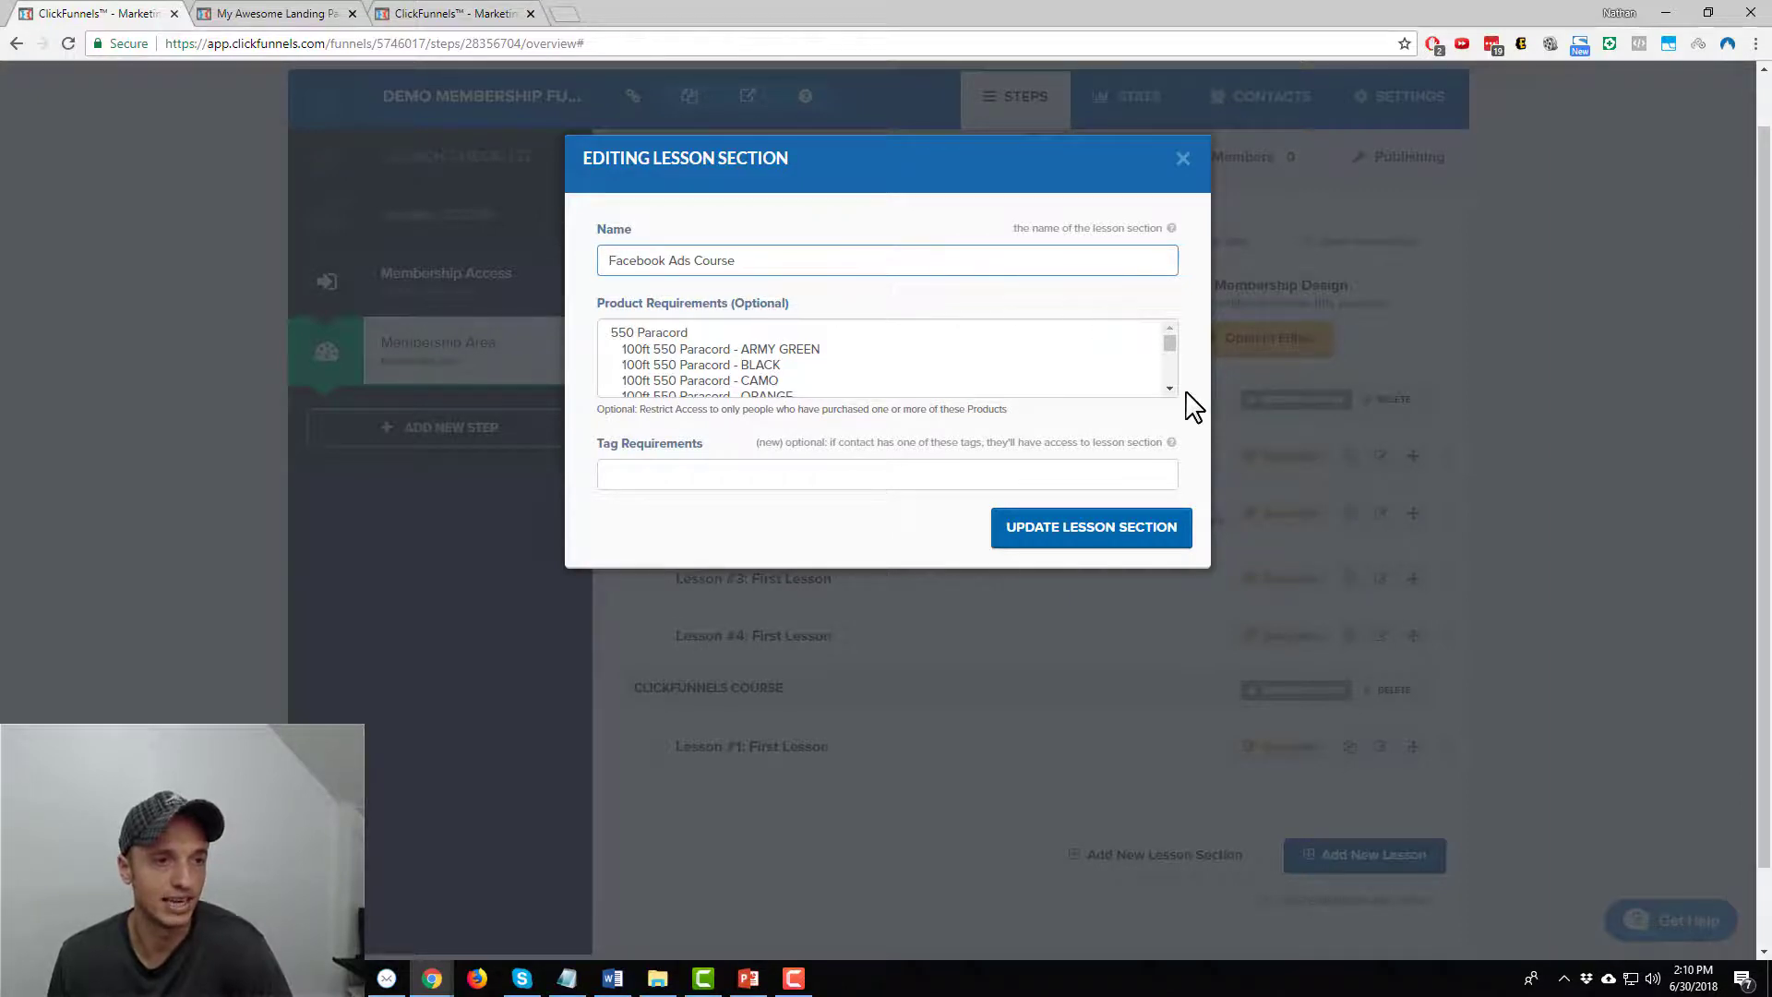
left_click(448, 14)
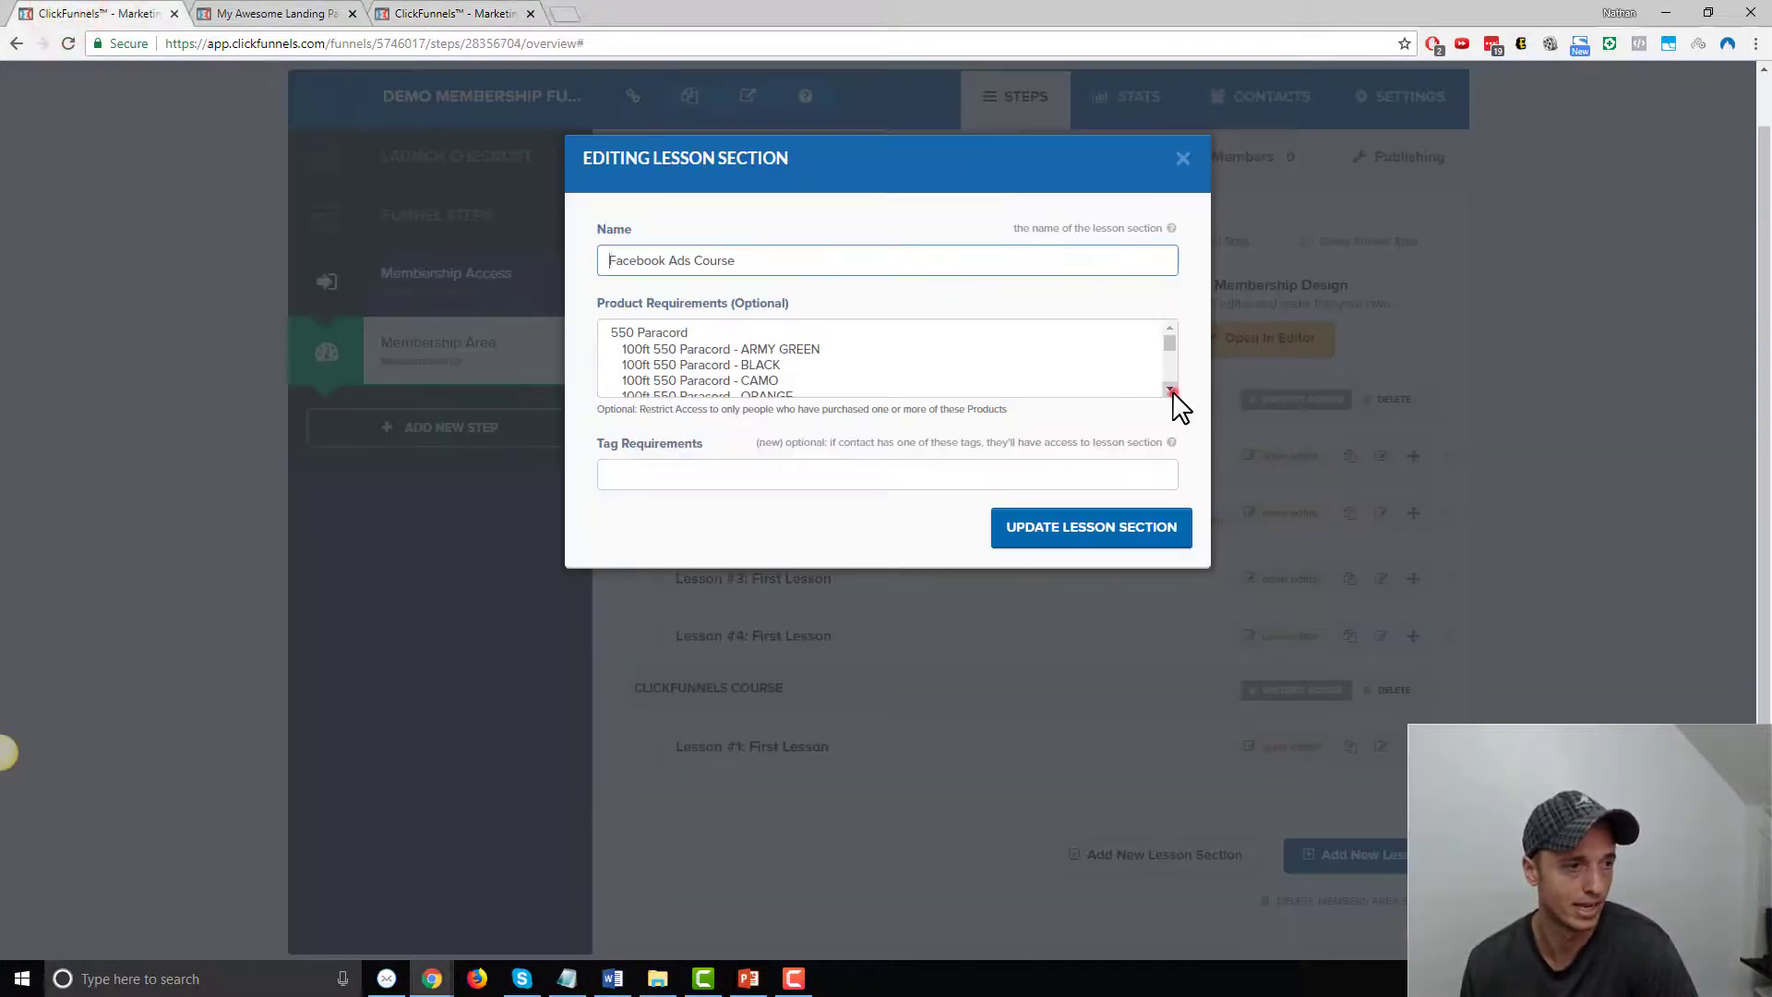
left_click(1172, 391)
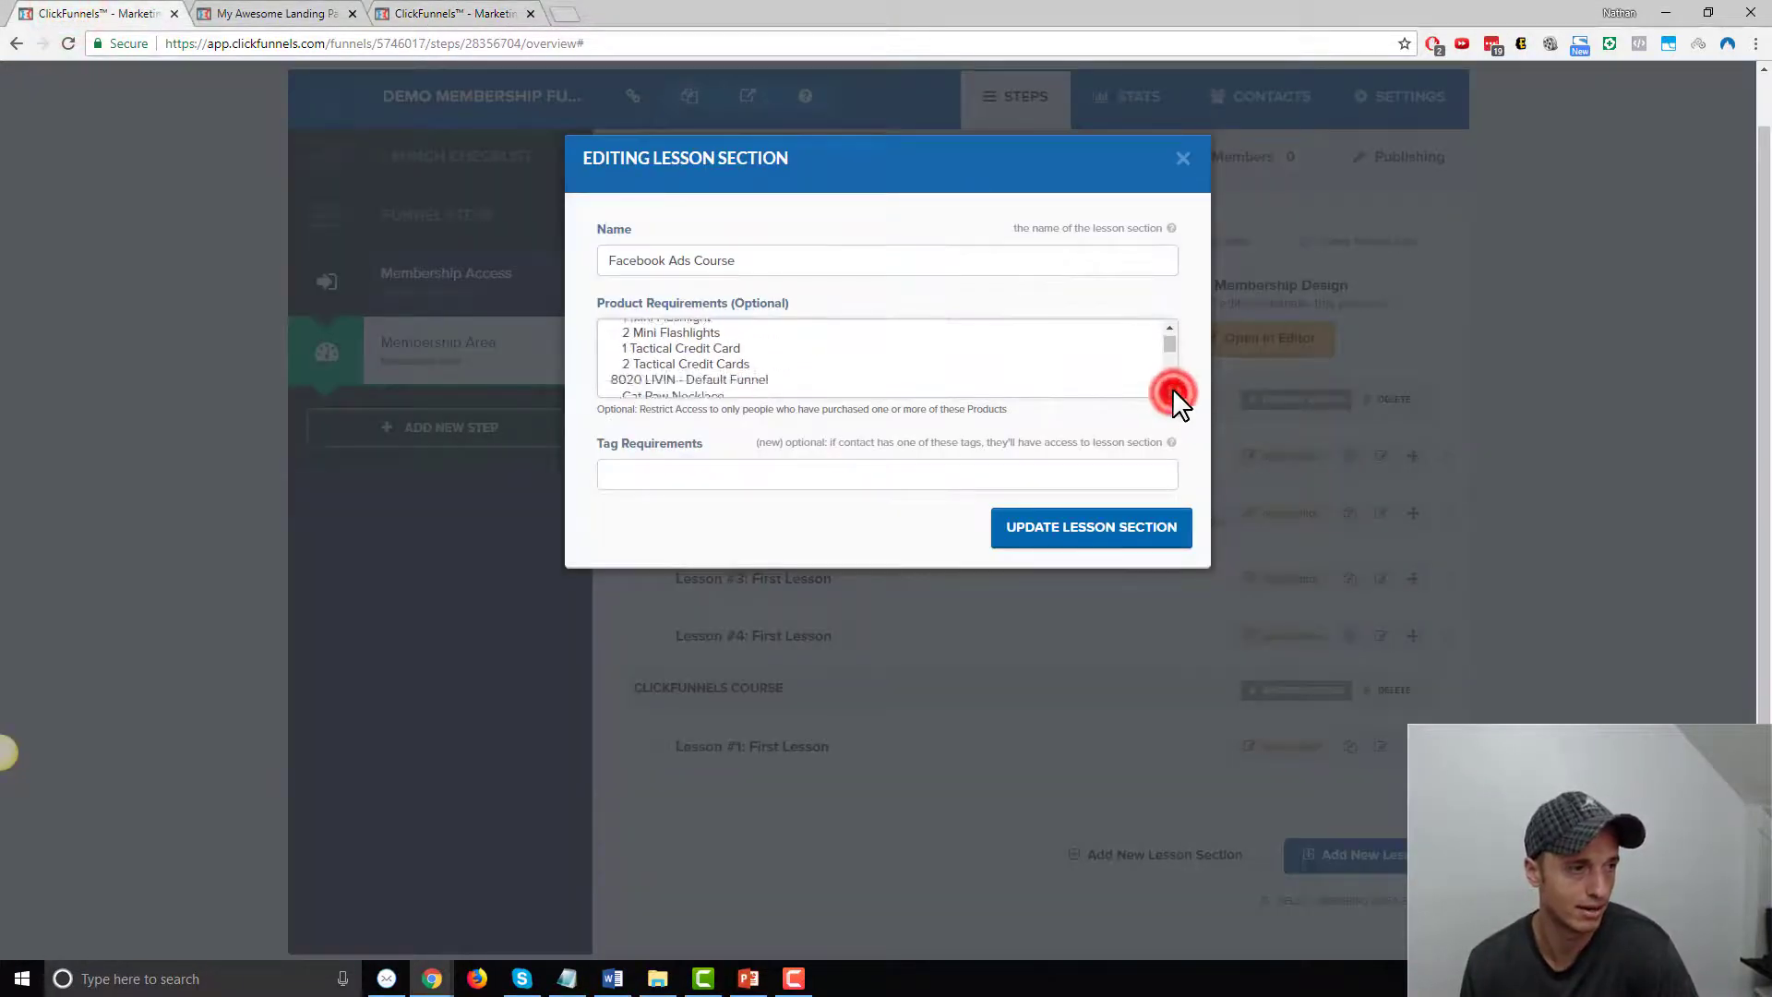
left_click_drag(1172, 390, 1171, 390)
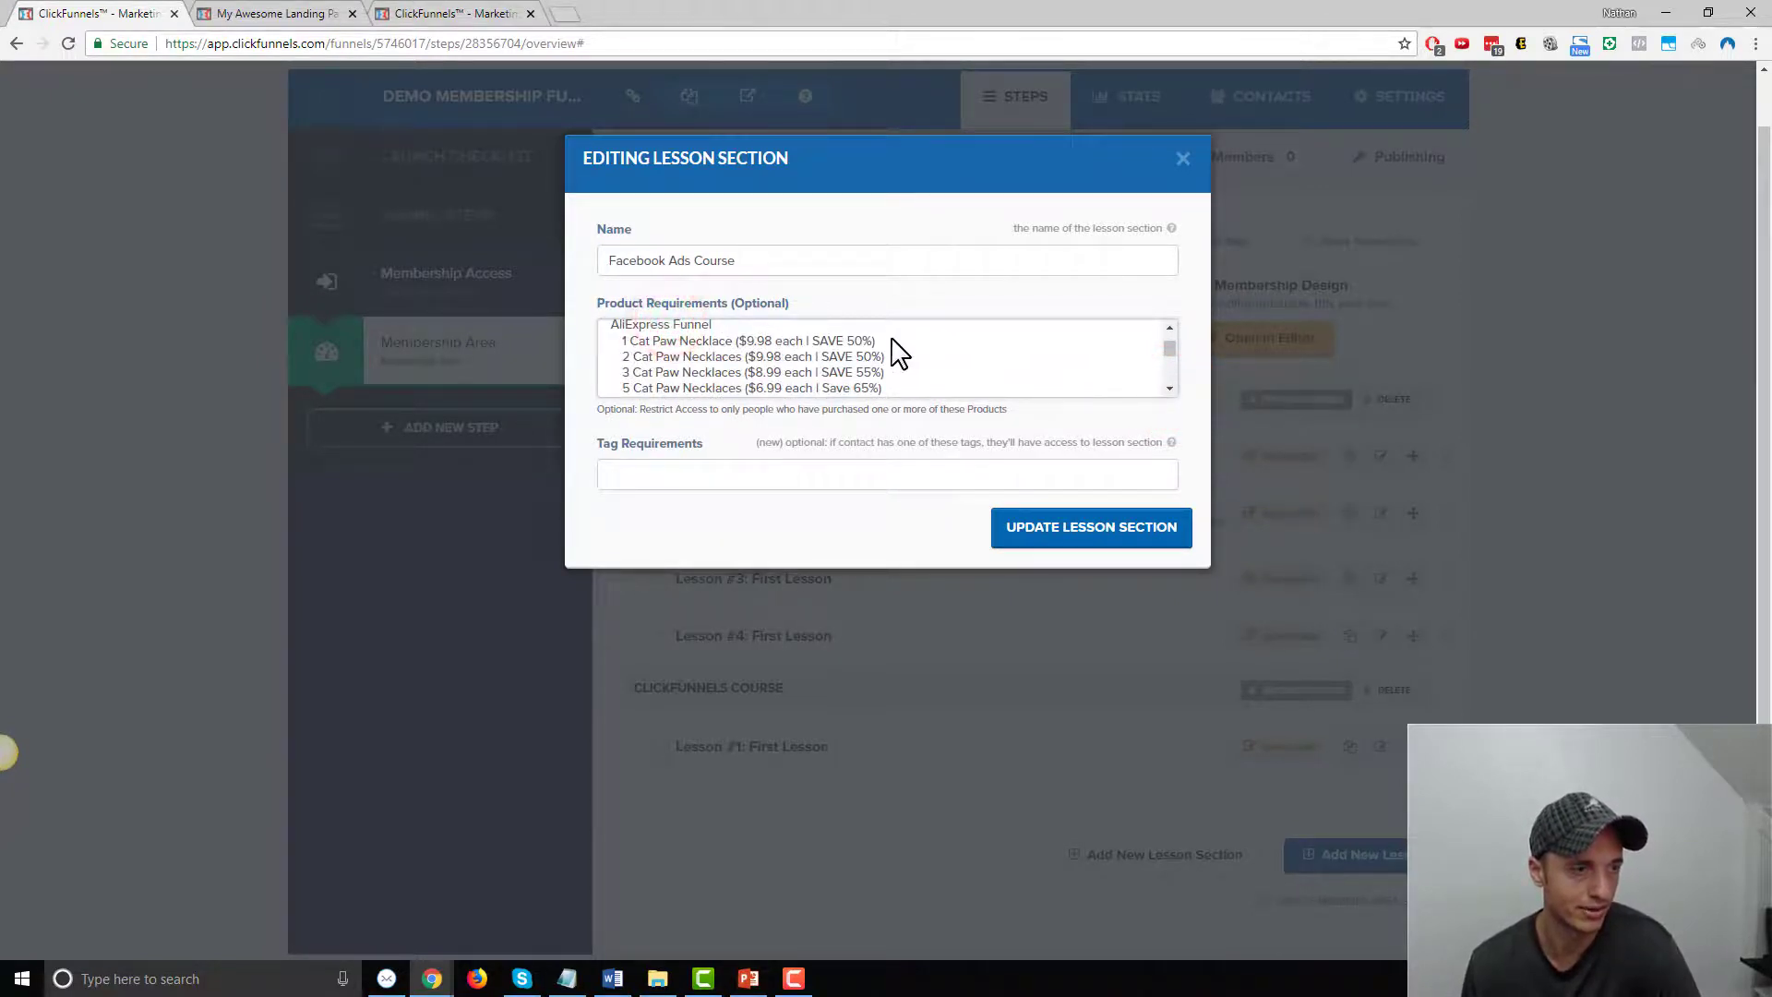
Select the 1, 2, 3 and 5 Cat Paw Necklaces offers as product requirements for Facebook Ads Course
left_click(668, 341)
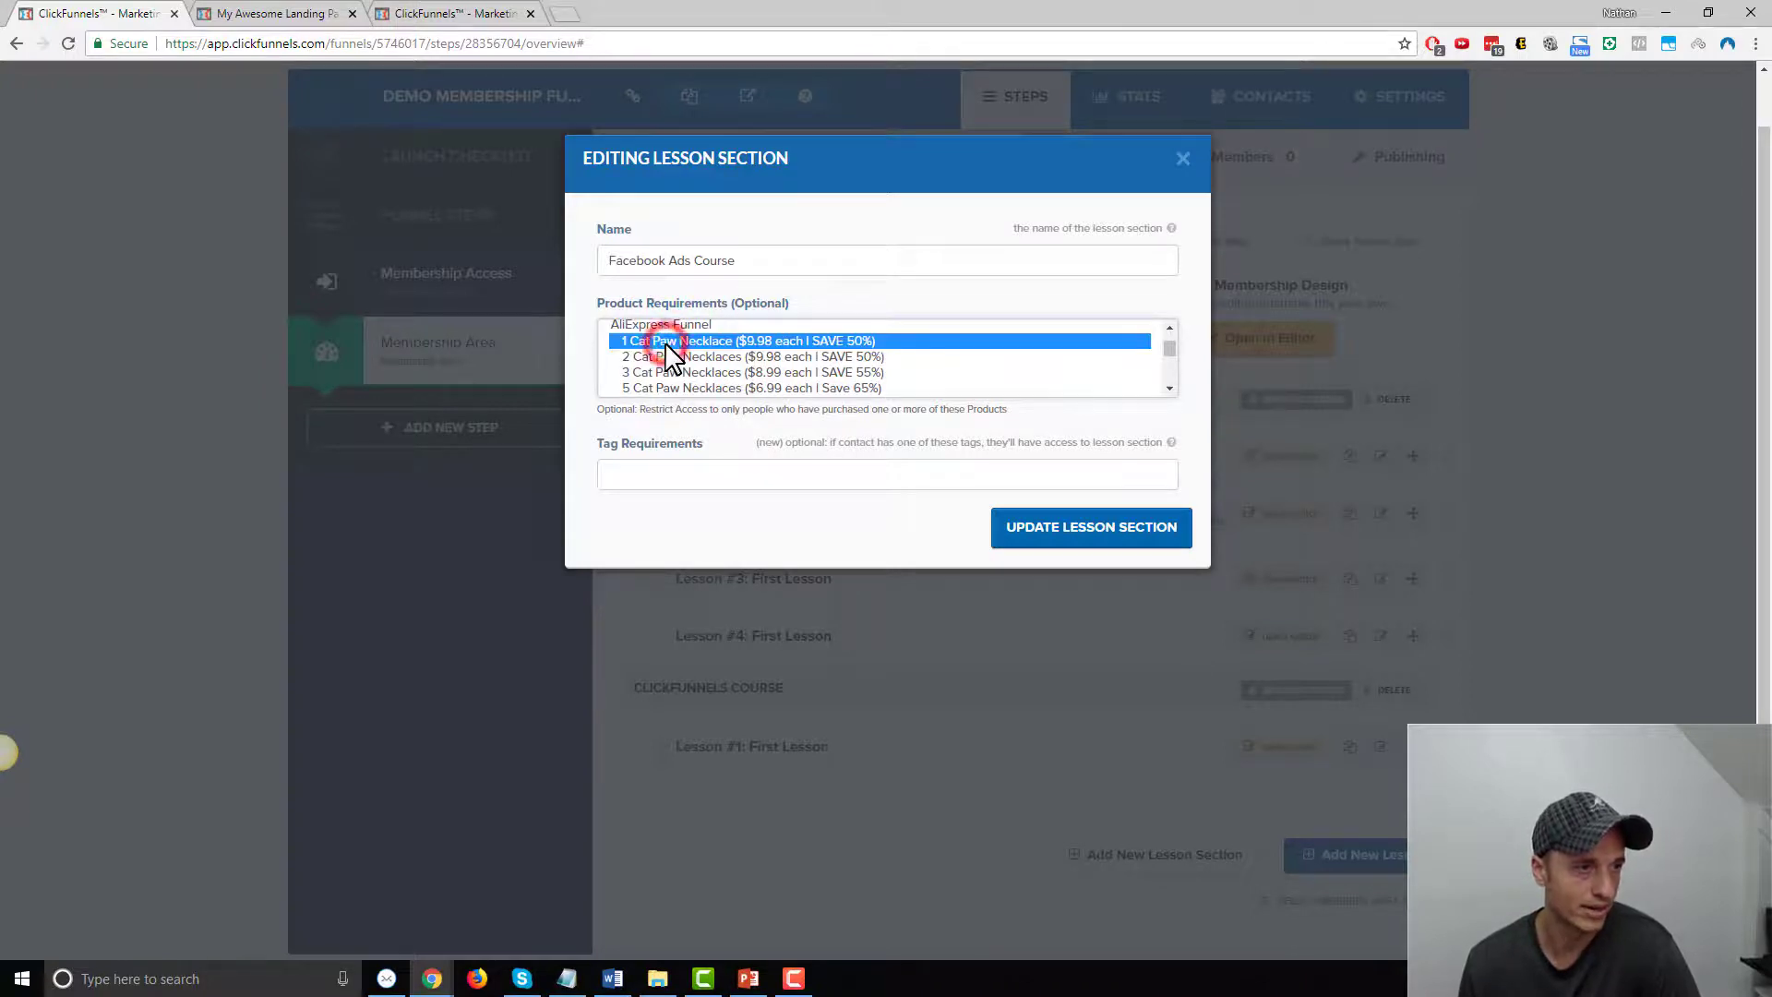
left_click(697, 357, "ctrl")
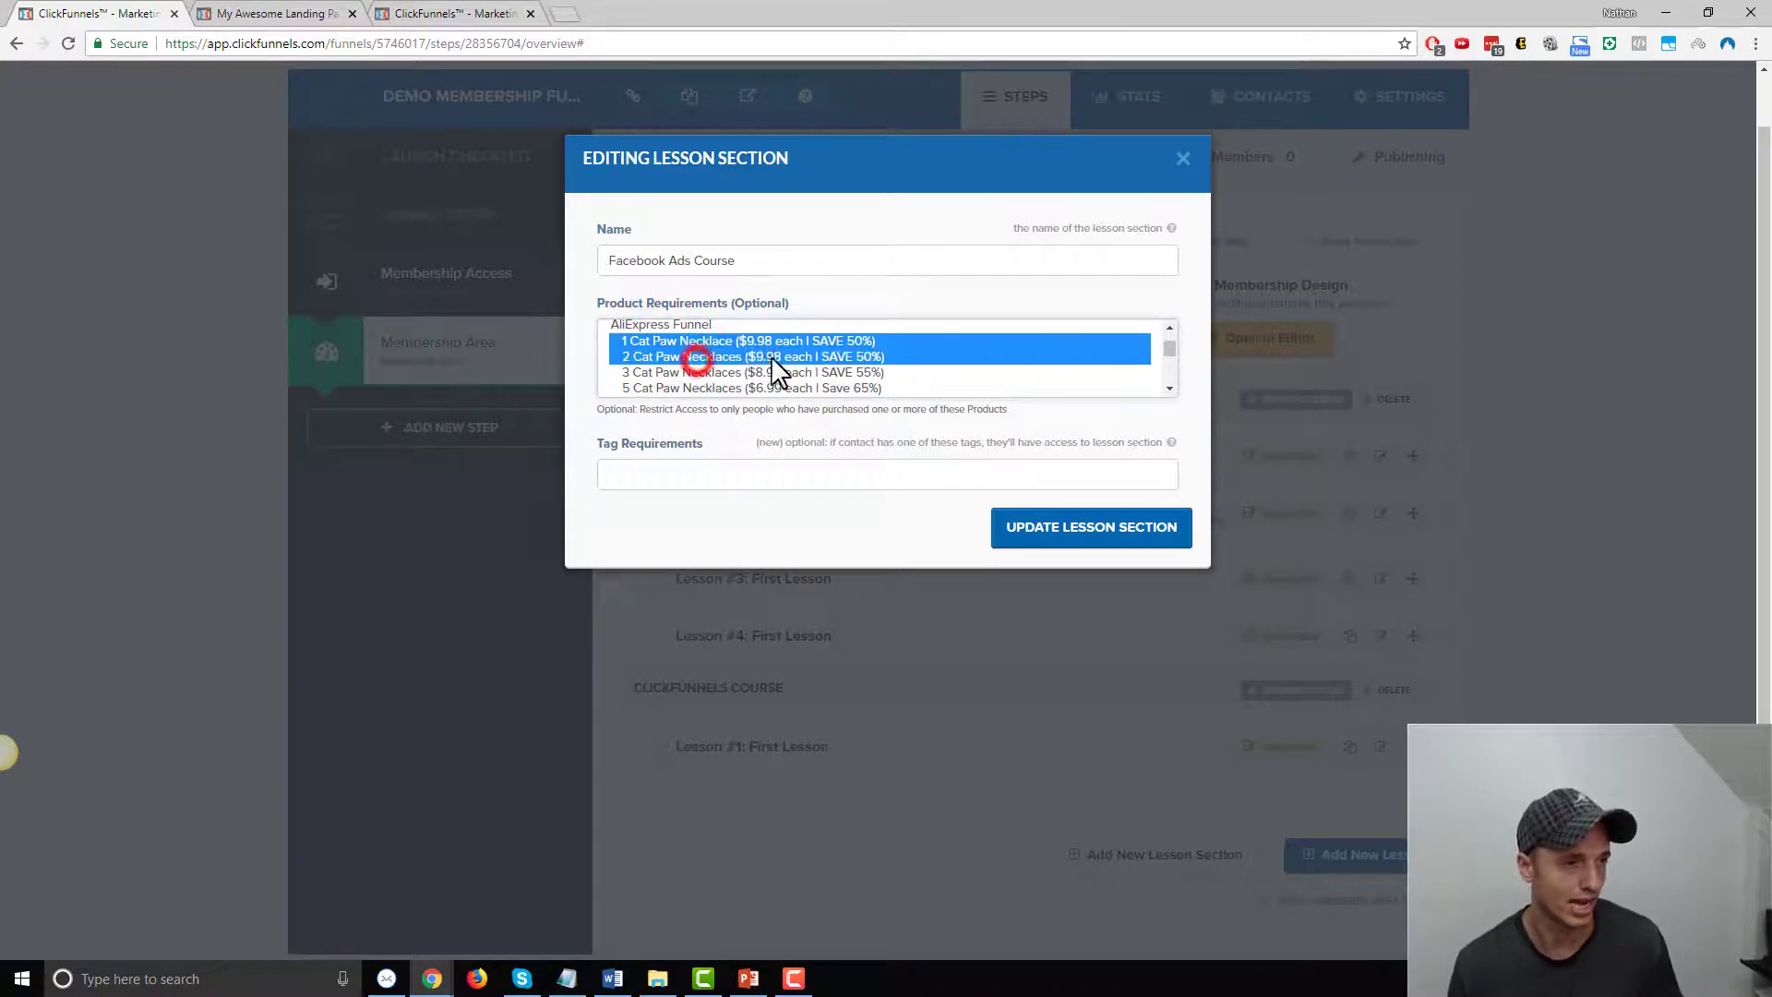
left_click(762, 372, "ctrl")
left_click(830, 389, "ctrl")
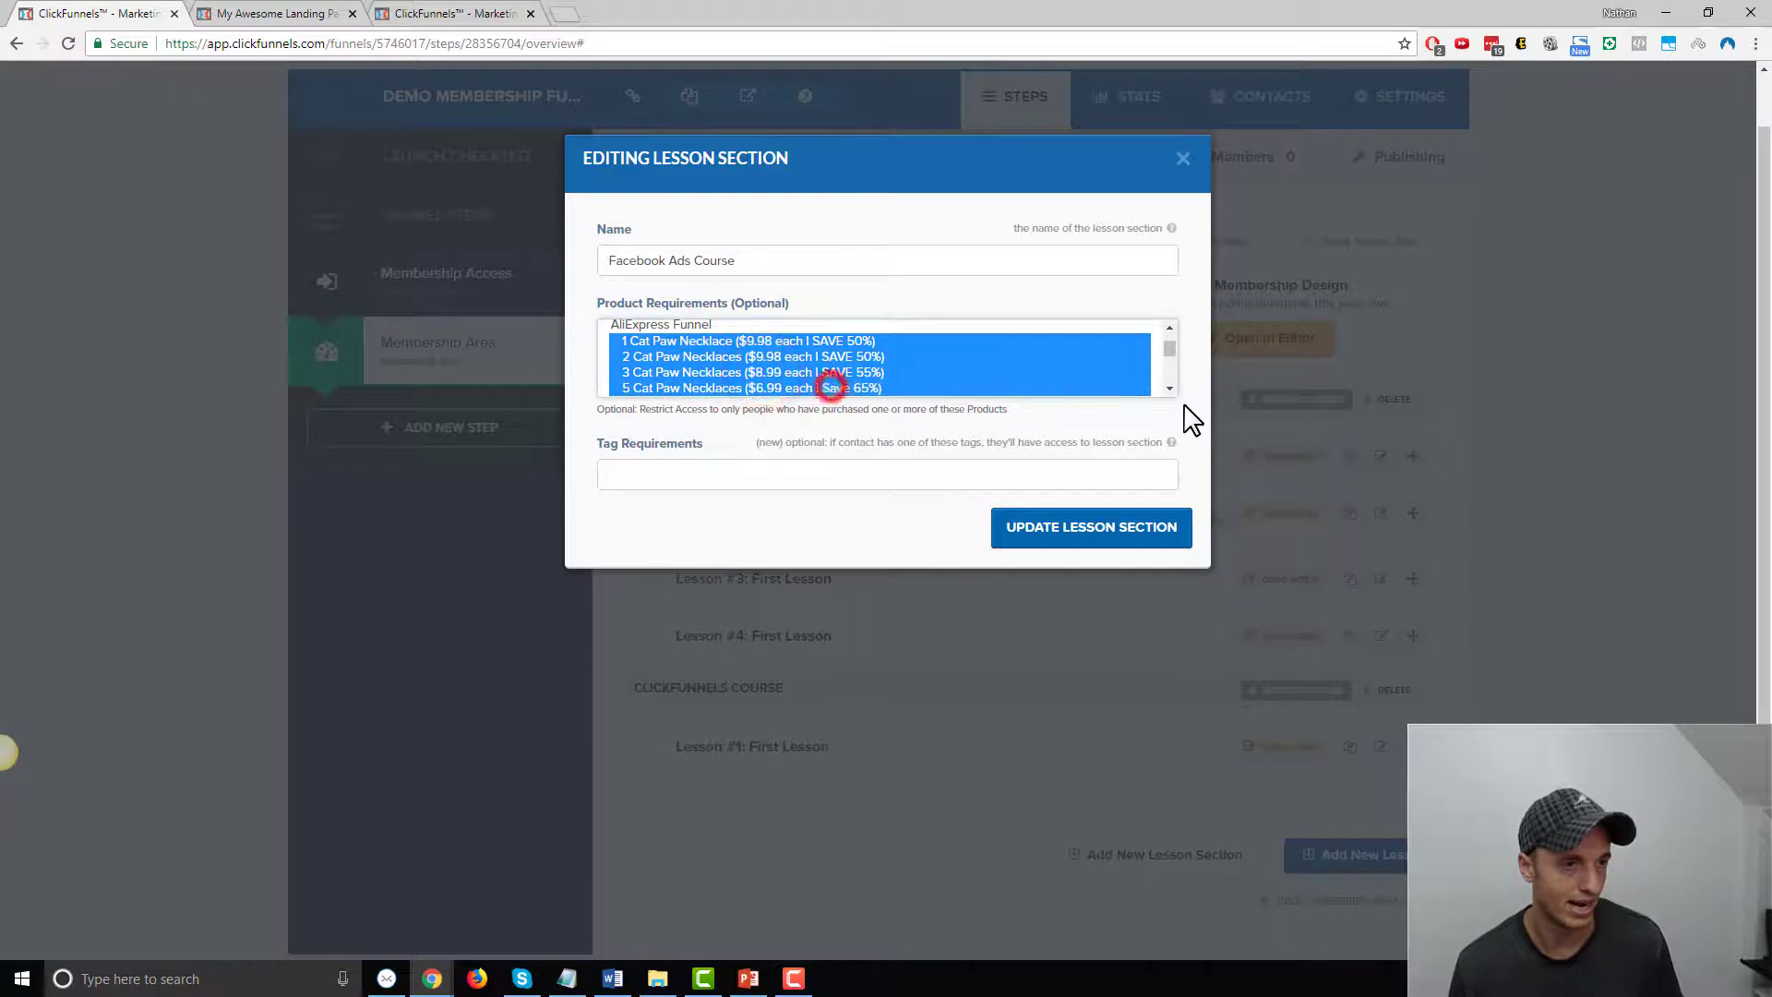
left_click(1169, 389)
left_click(1169, 388)
left_click(1169, 328)
left_click(1170, 328)
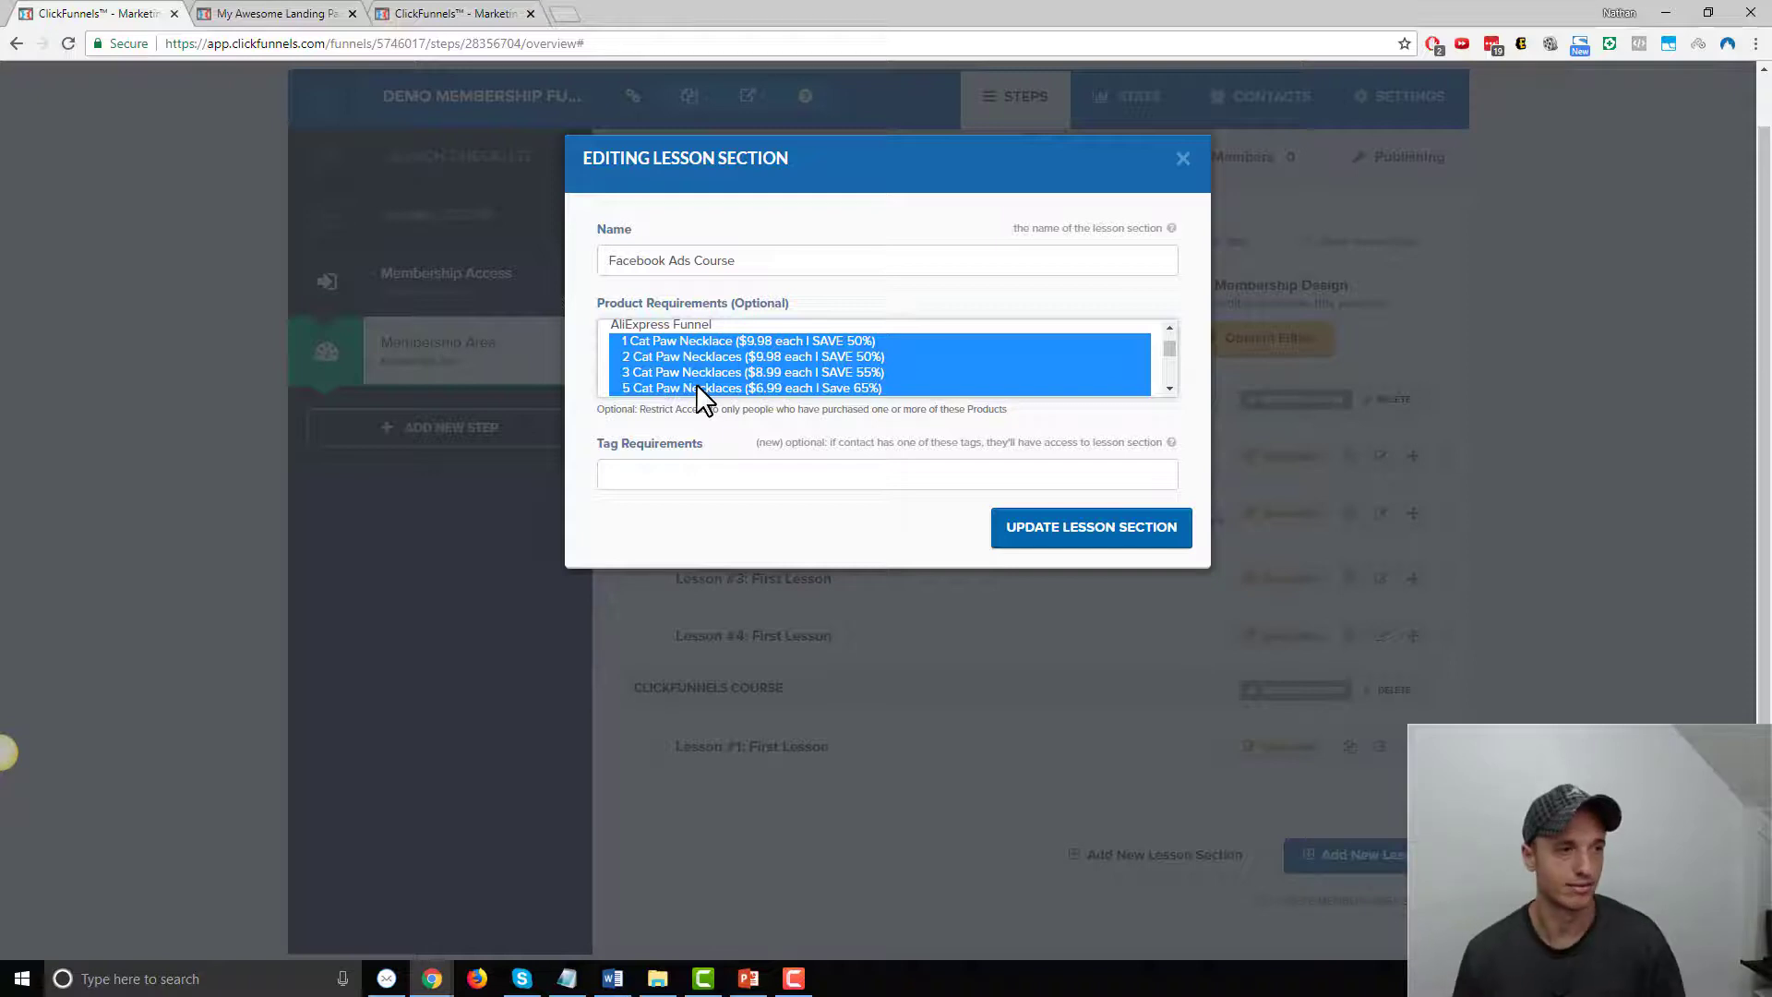
Also require the Trip Wire and LED Light Bulb - GREEN products
left_click(1170, 389)
left_click(1170, 393)
left_click(1170, 393)
left_click(1171, 394)
left_click(1170, 393)
left_click(1170, 393)
left_click(1171, 393)
left_click(1170, 393)
left_click(677, 326)
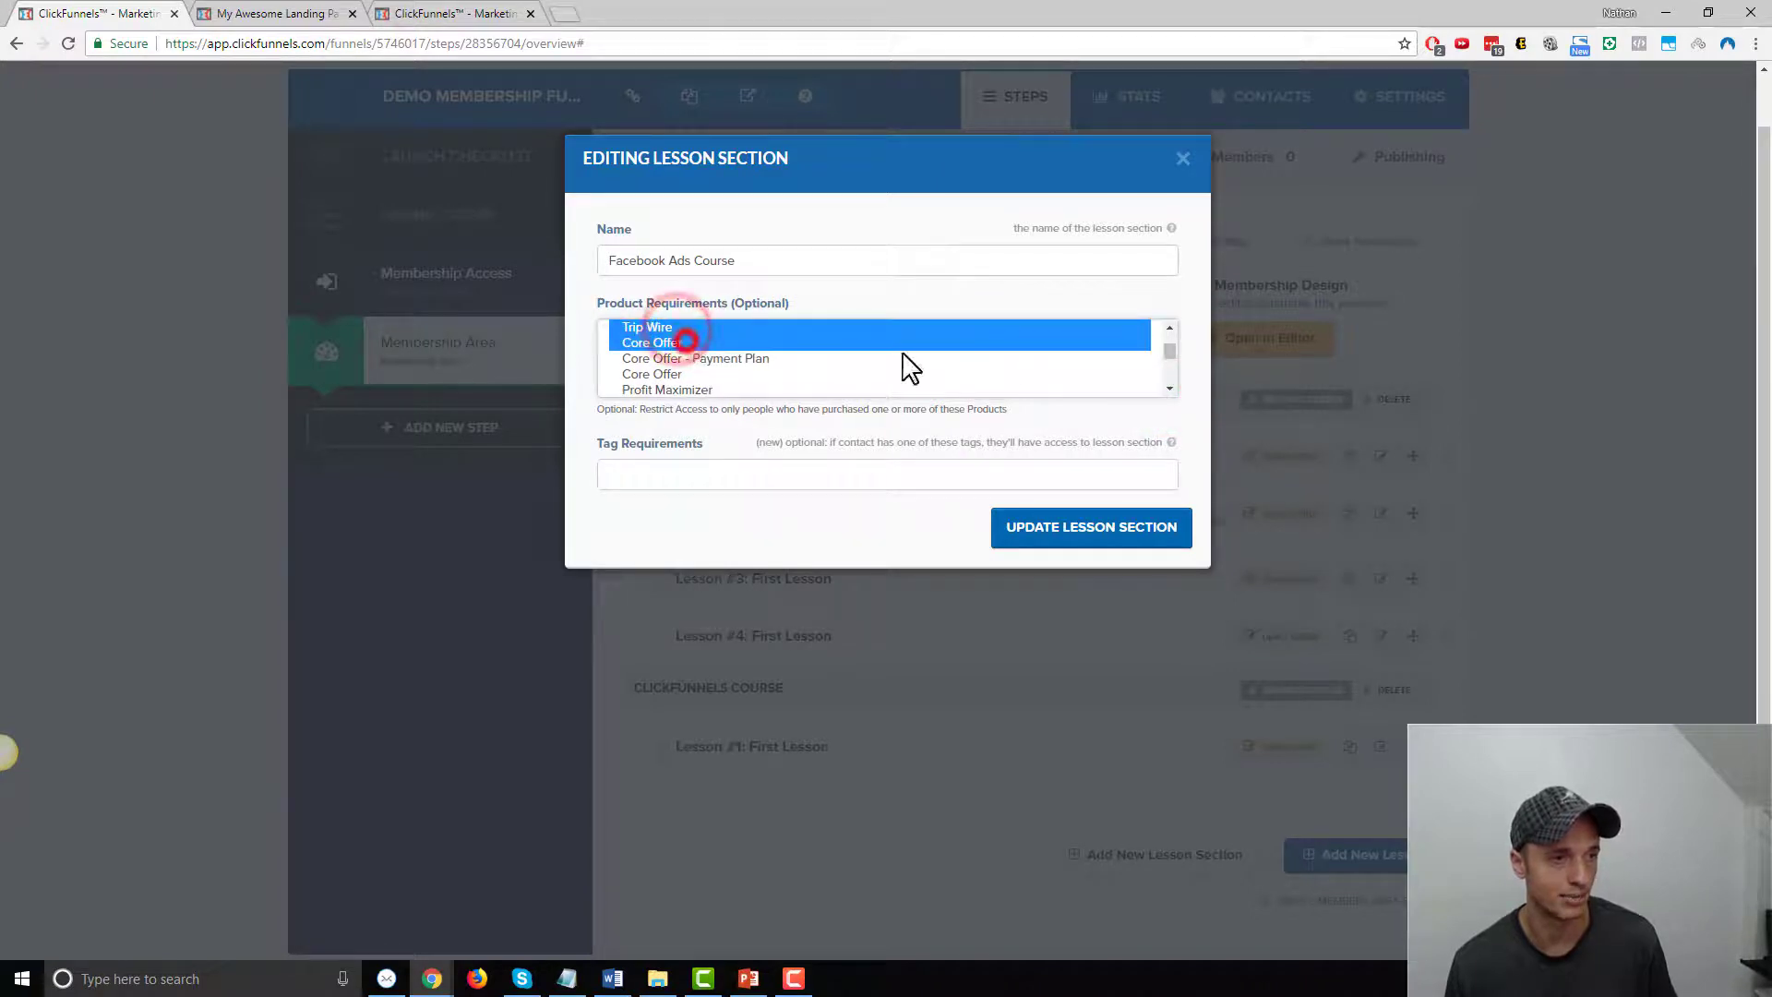
left_click(1170, 389)
left_click(1171, 389)
left_click(1171, 390)
left_click(1170, 391)
left_click(1171, 392)
left_click(1170, 392)
left_click(728, 352)
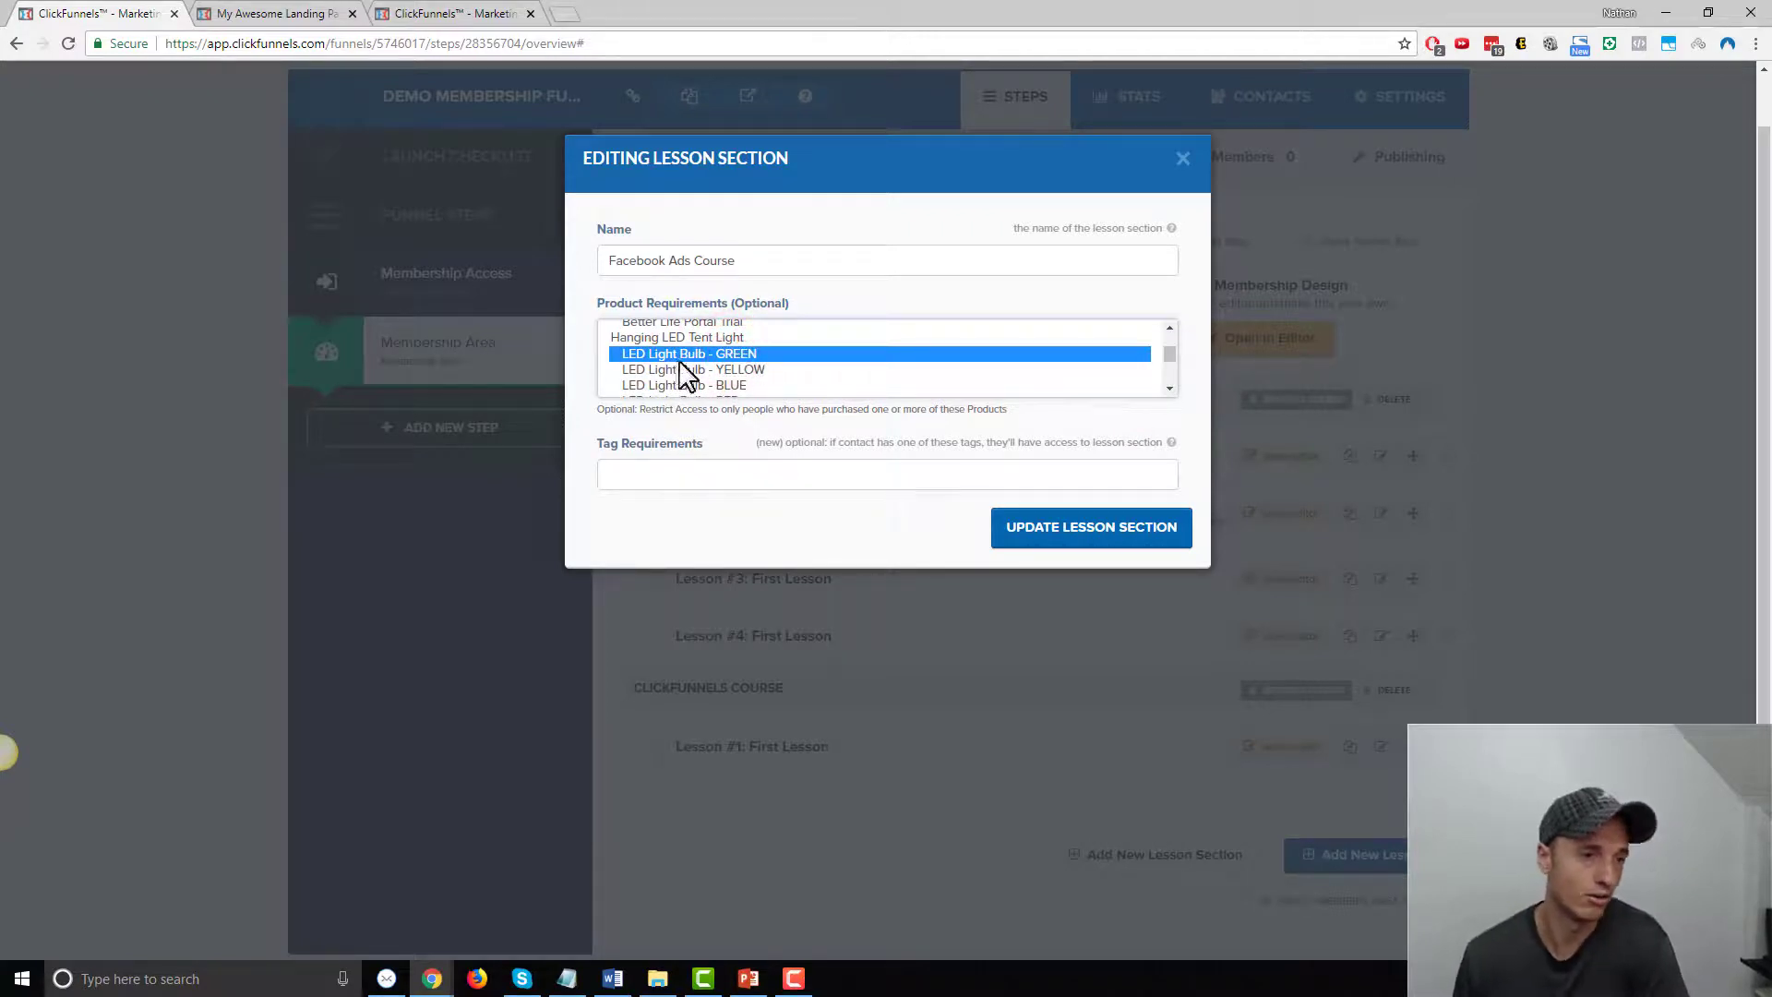
Confirm the Cat Paw Necklace selections are kept and save the section with Update Lesson Section
left_click(1168, 330)
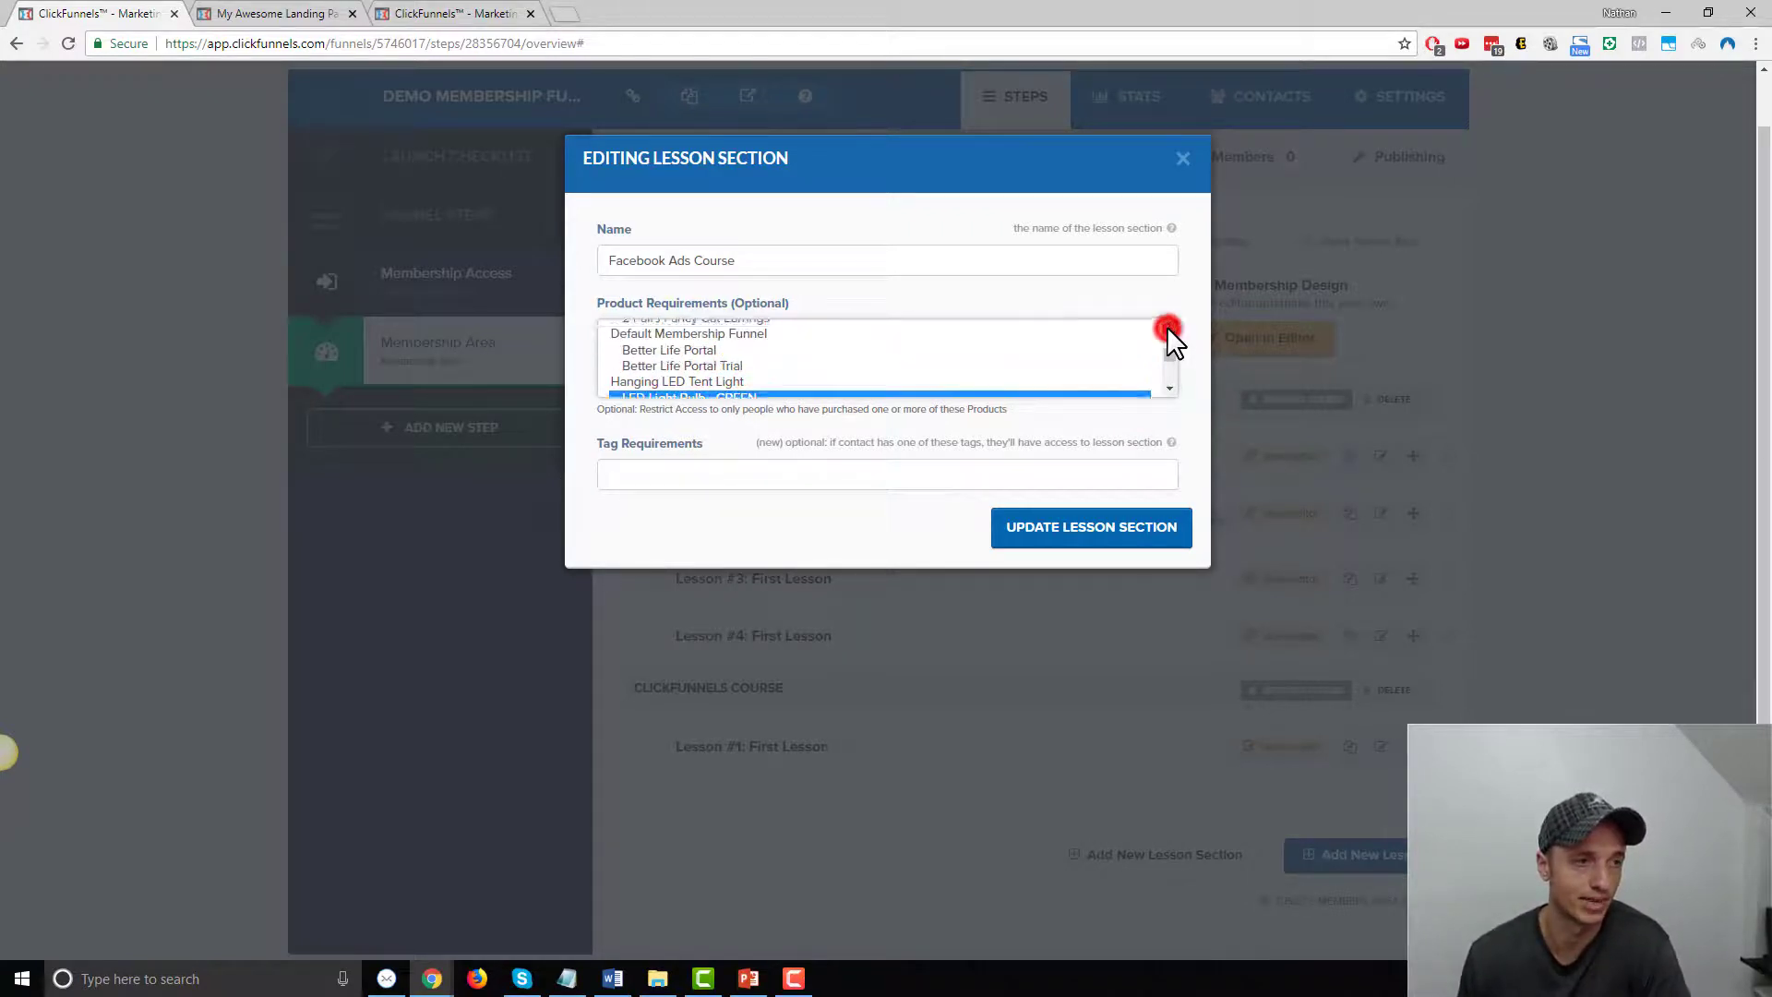
left_click(1166, 331)
left_click(1167, 330)
left_click(1167, 330)
left_click(1166, 330)
left_click(1167, 330)
left_click(1167, 330)
left_click(1167, 330)
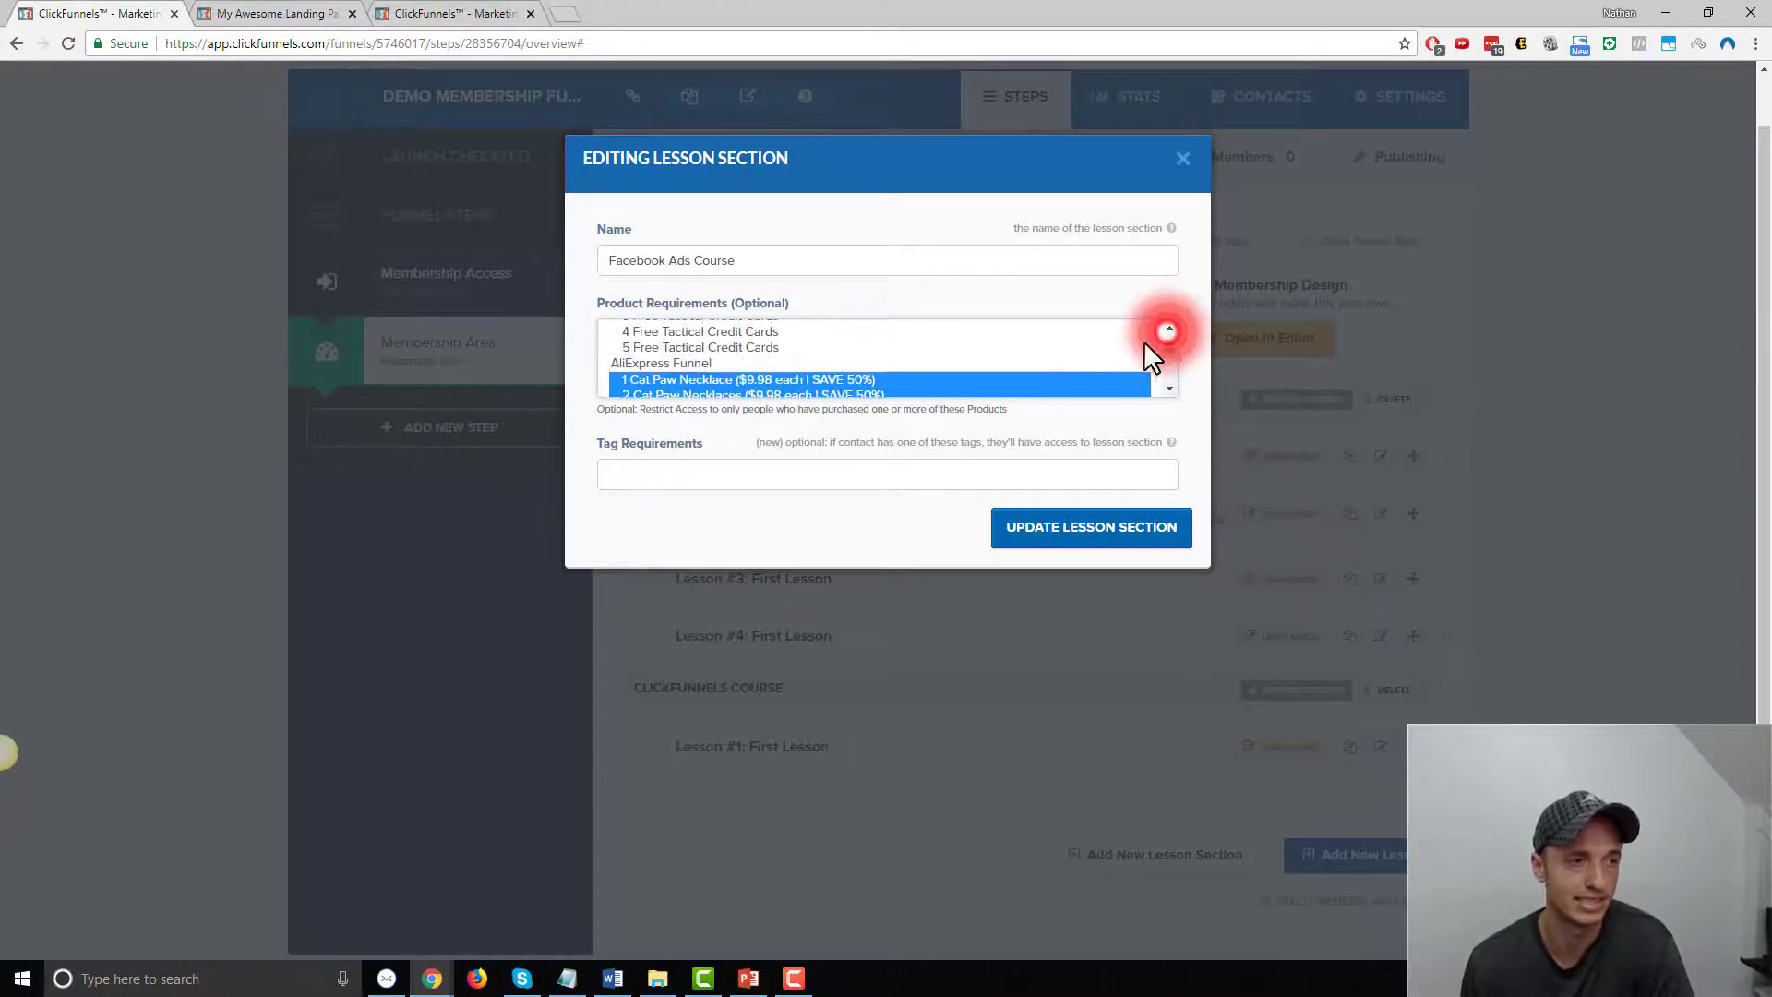
left_click(1168, 389)
left_click(1169, 389)
left_click(1168, 389)
left_click(1169, 388)
left_click(1168, 389)
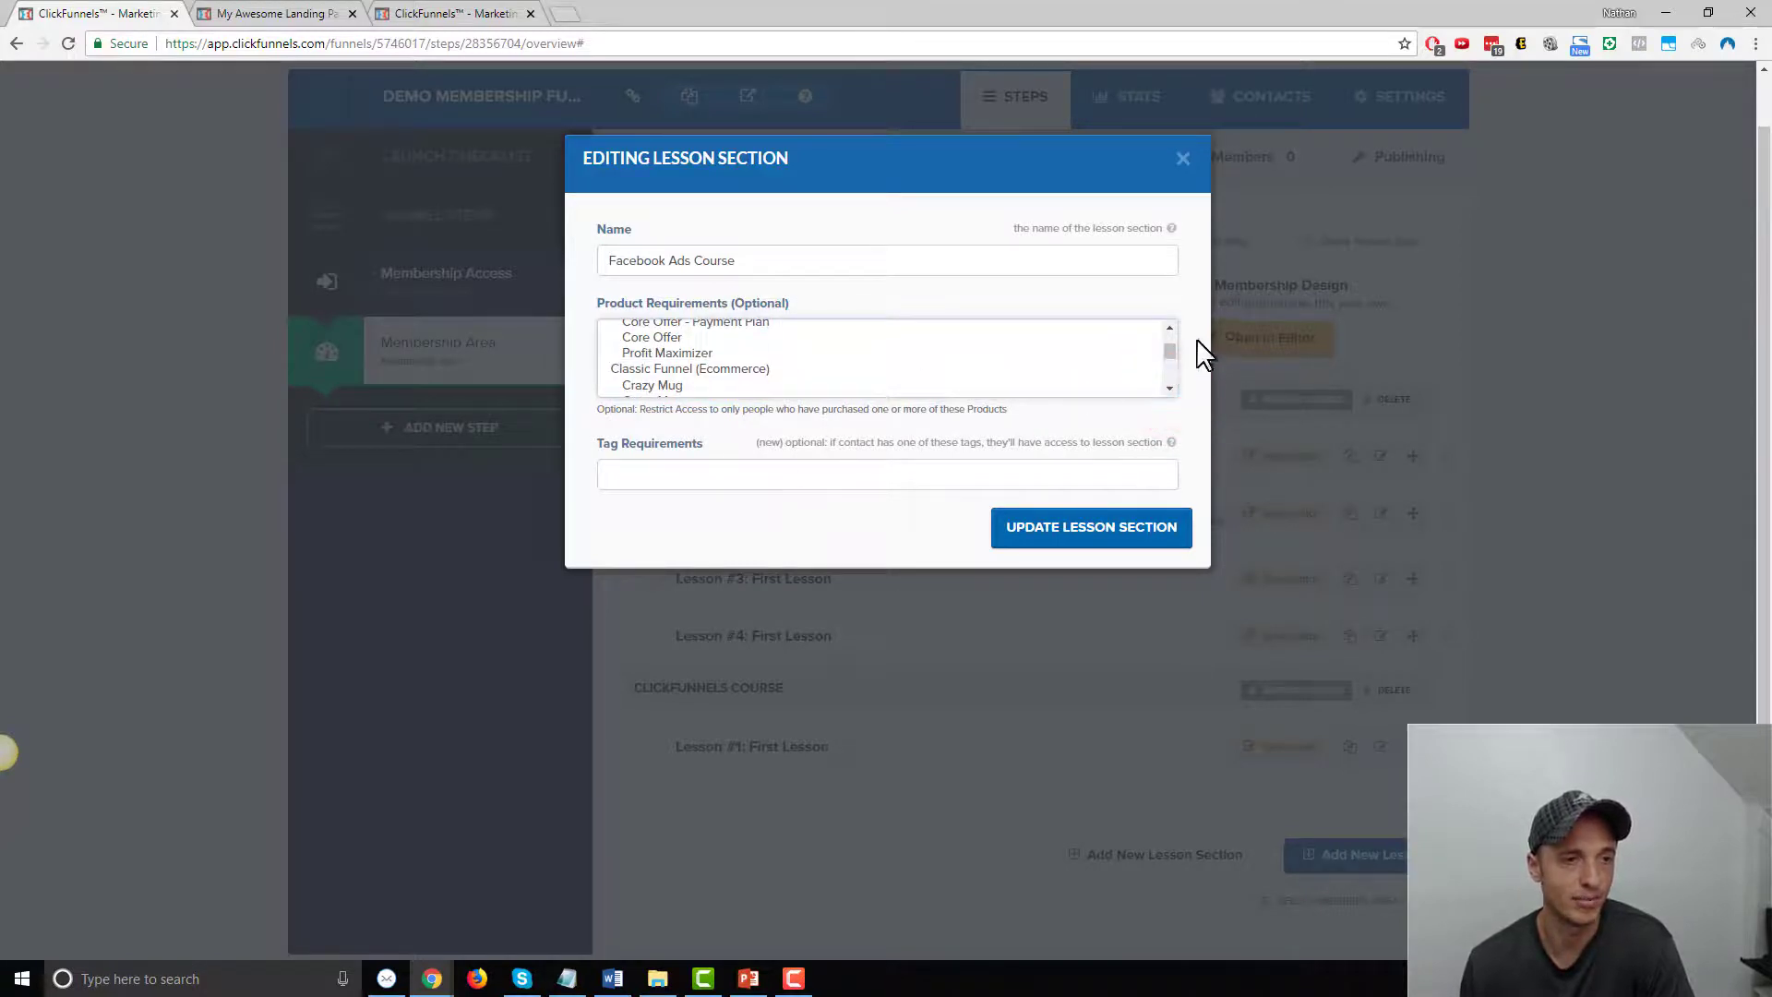
left_click_drag(1174, 353, 1171, 379)
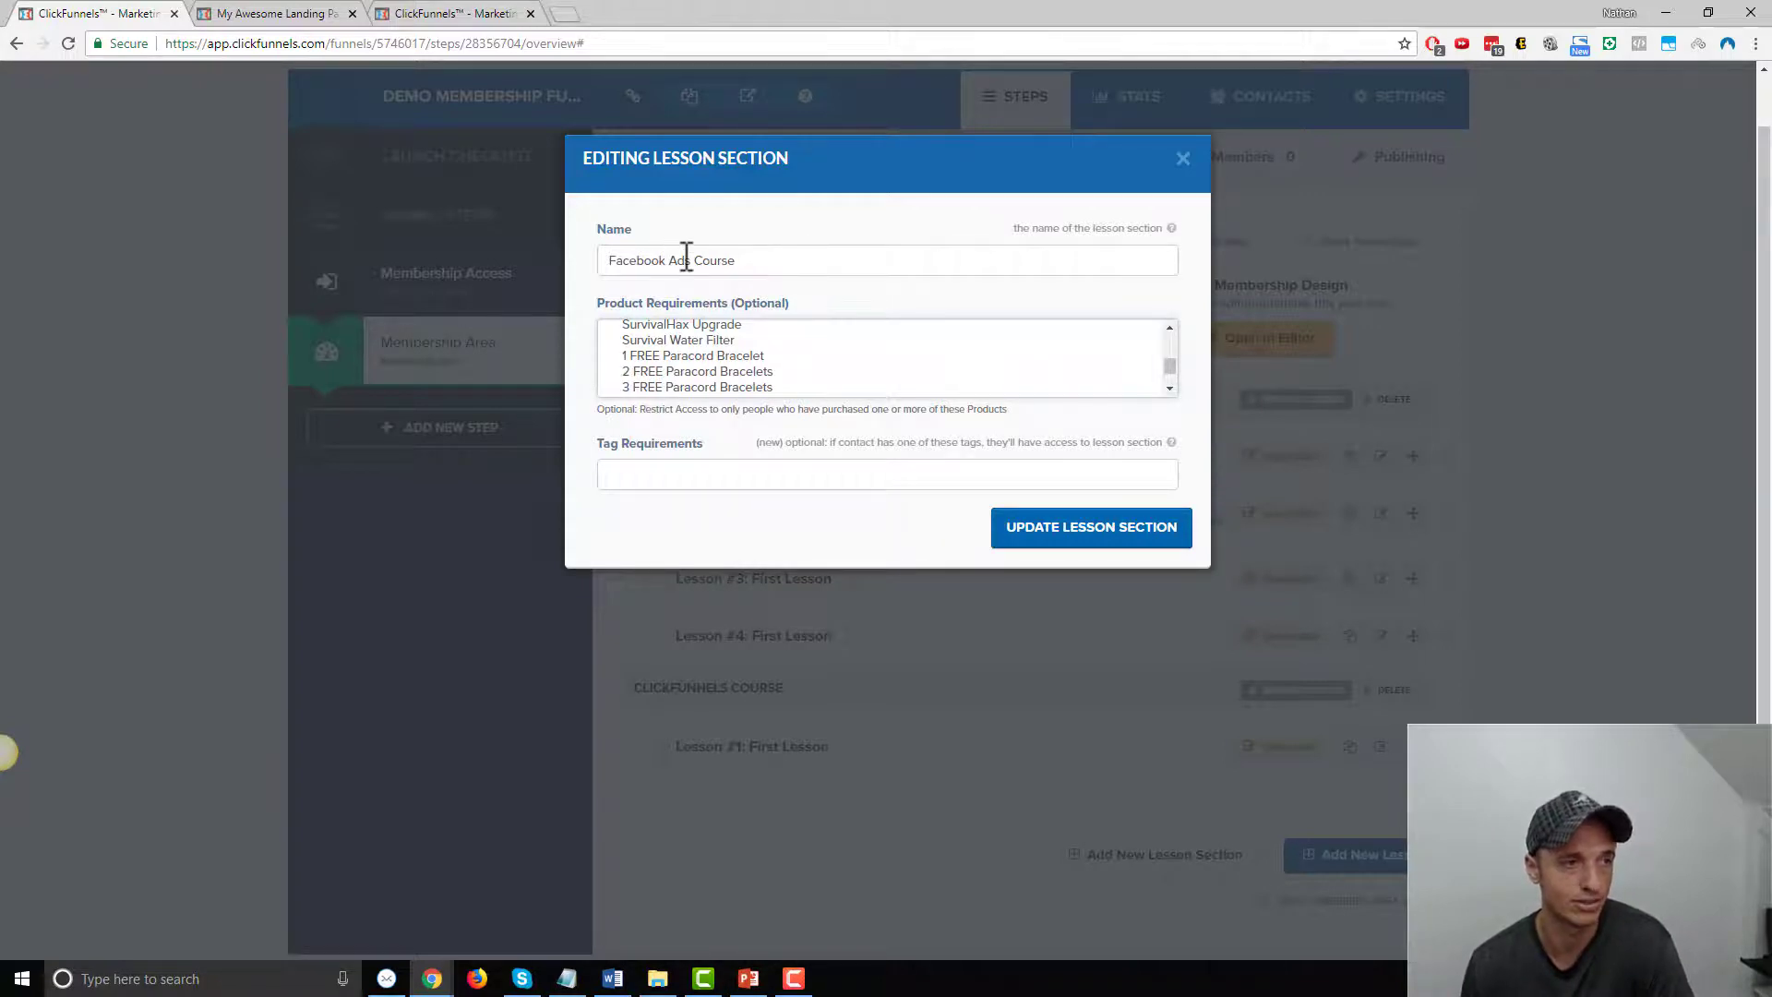
left_click(1089, 543)
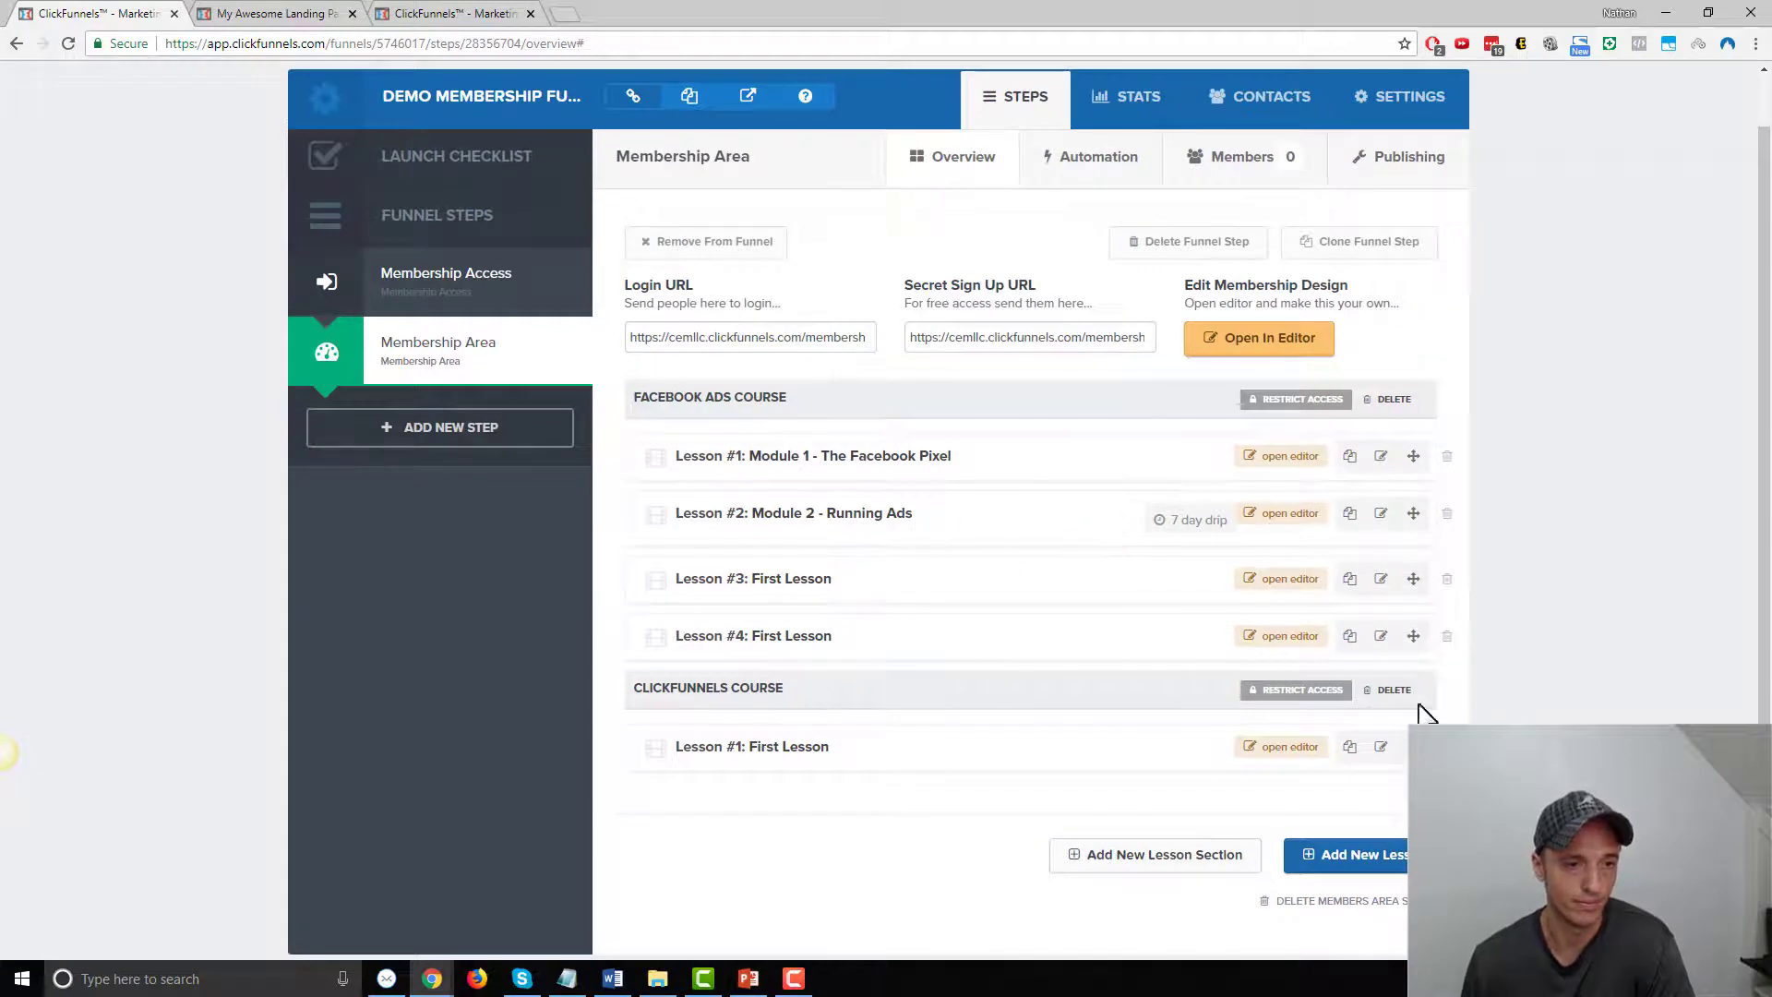
Limit ClickFunnels Course access to the 1–5, 7 and 10 FREE Monkey Fists offers and save
left_click(1316, 689)
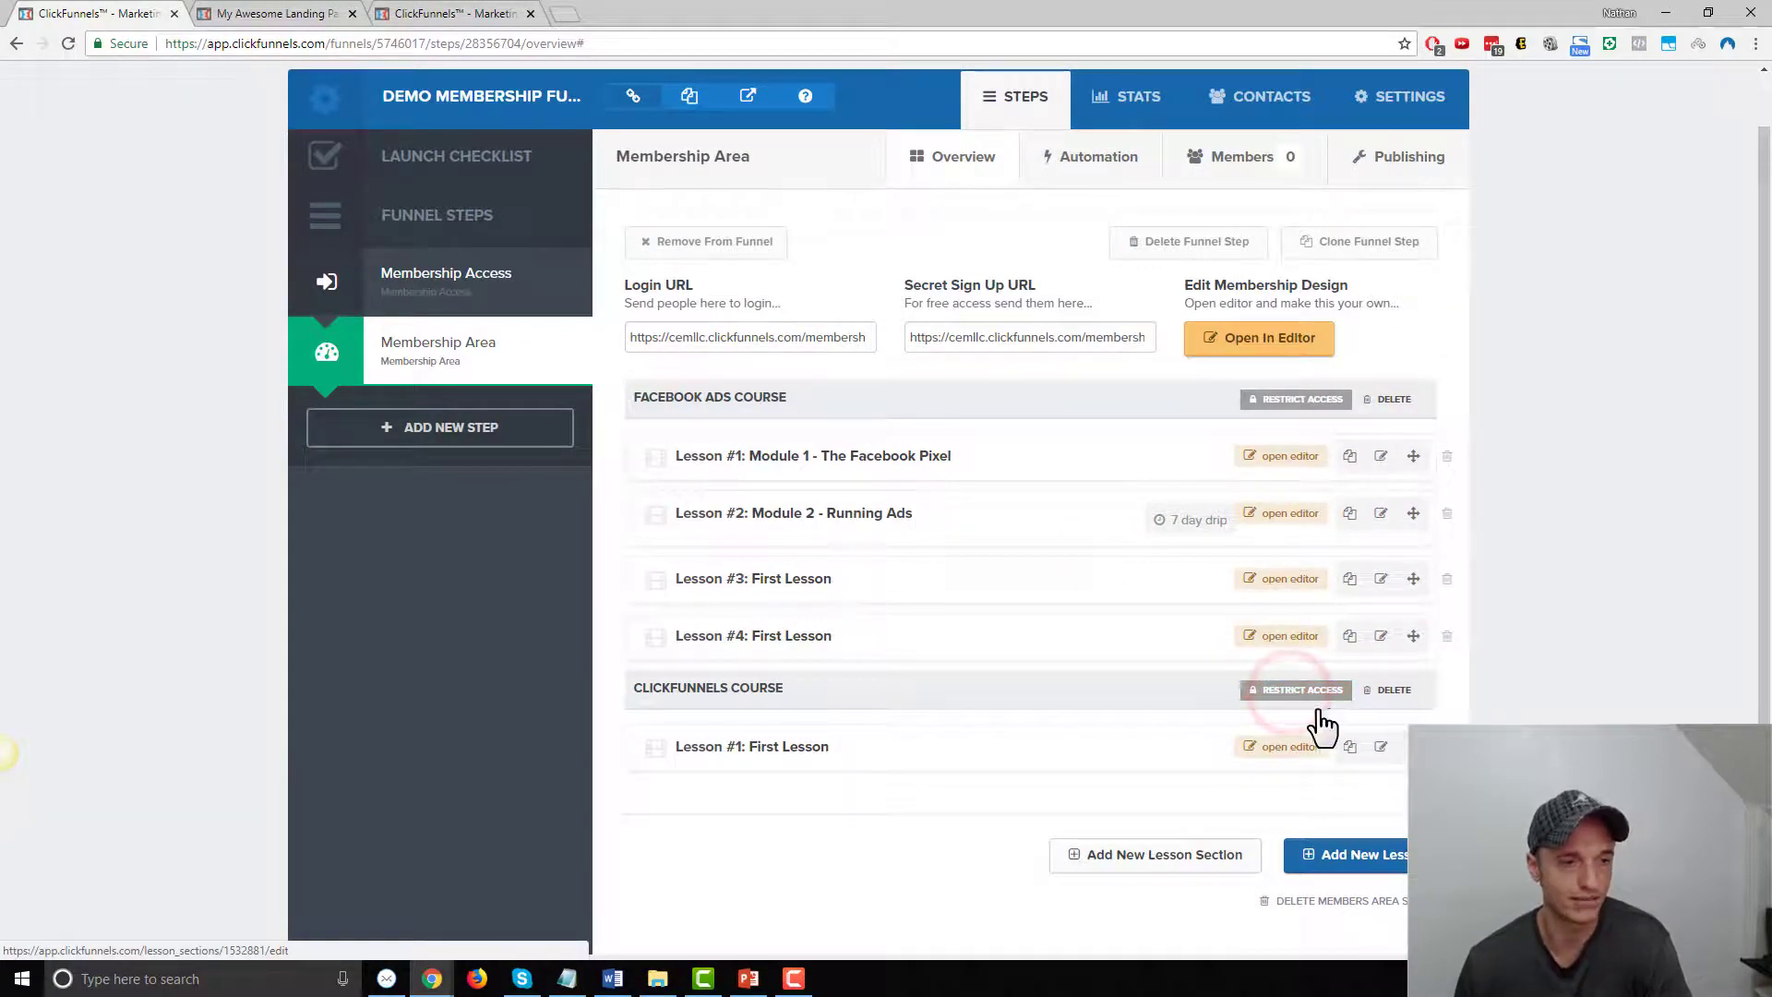
left_click(1290, 694)
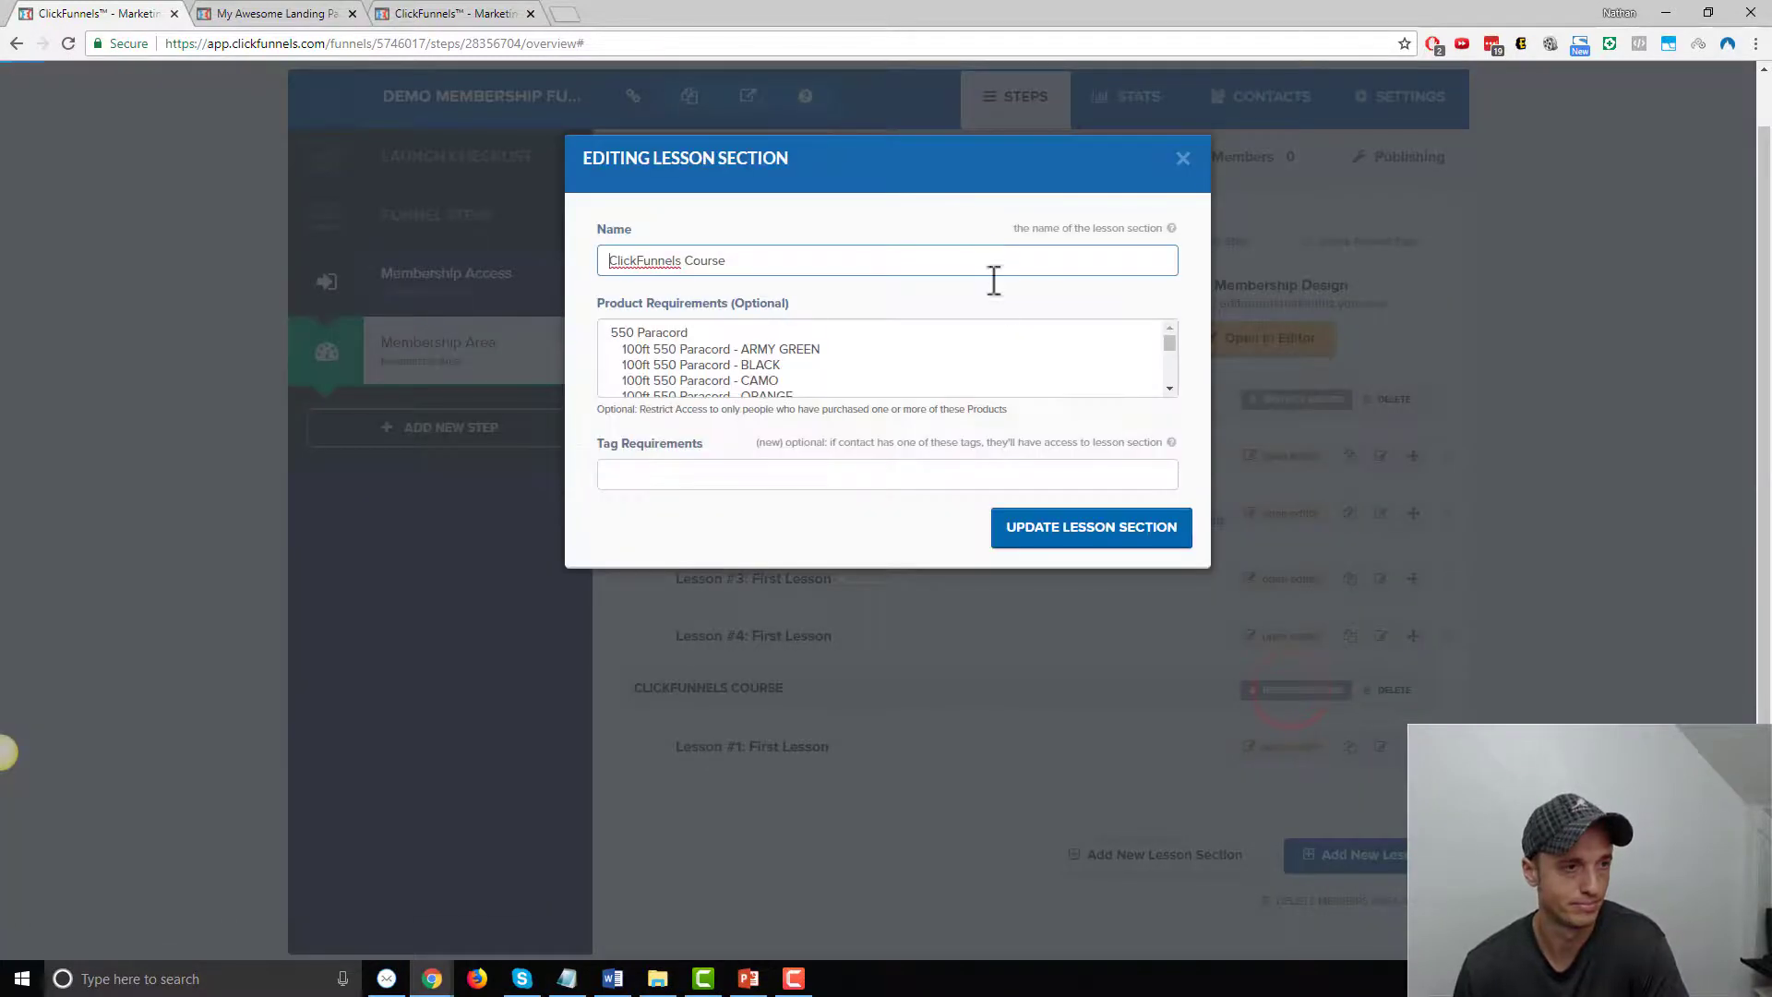
scroll(854, 372, "down", 6)
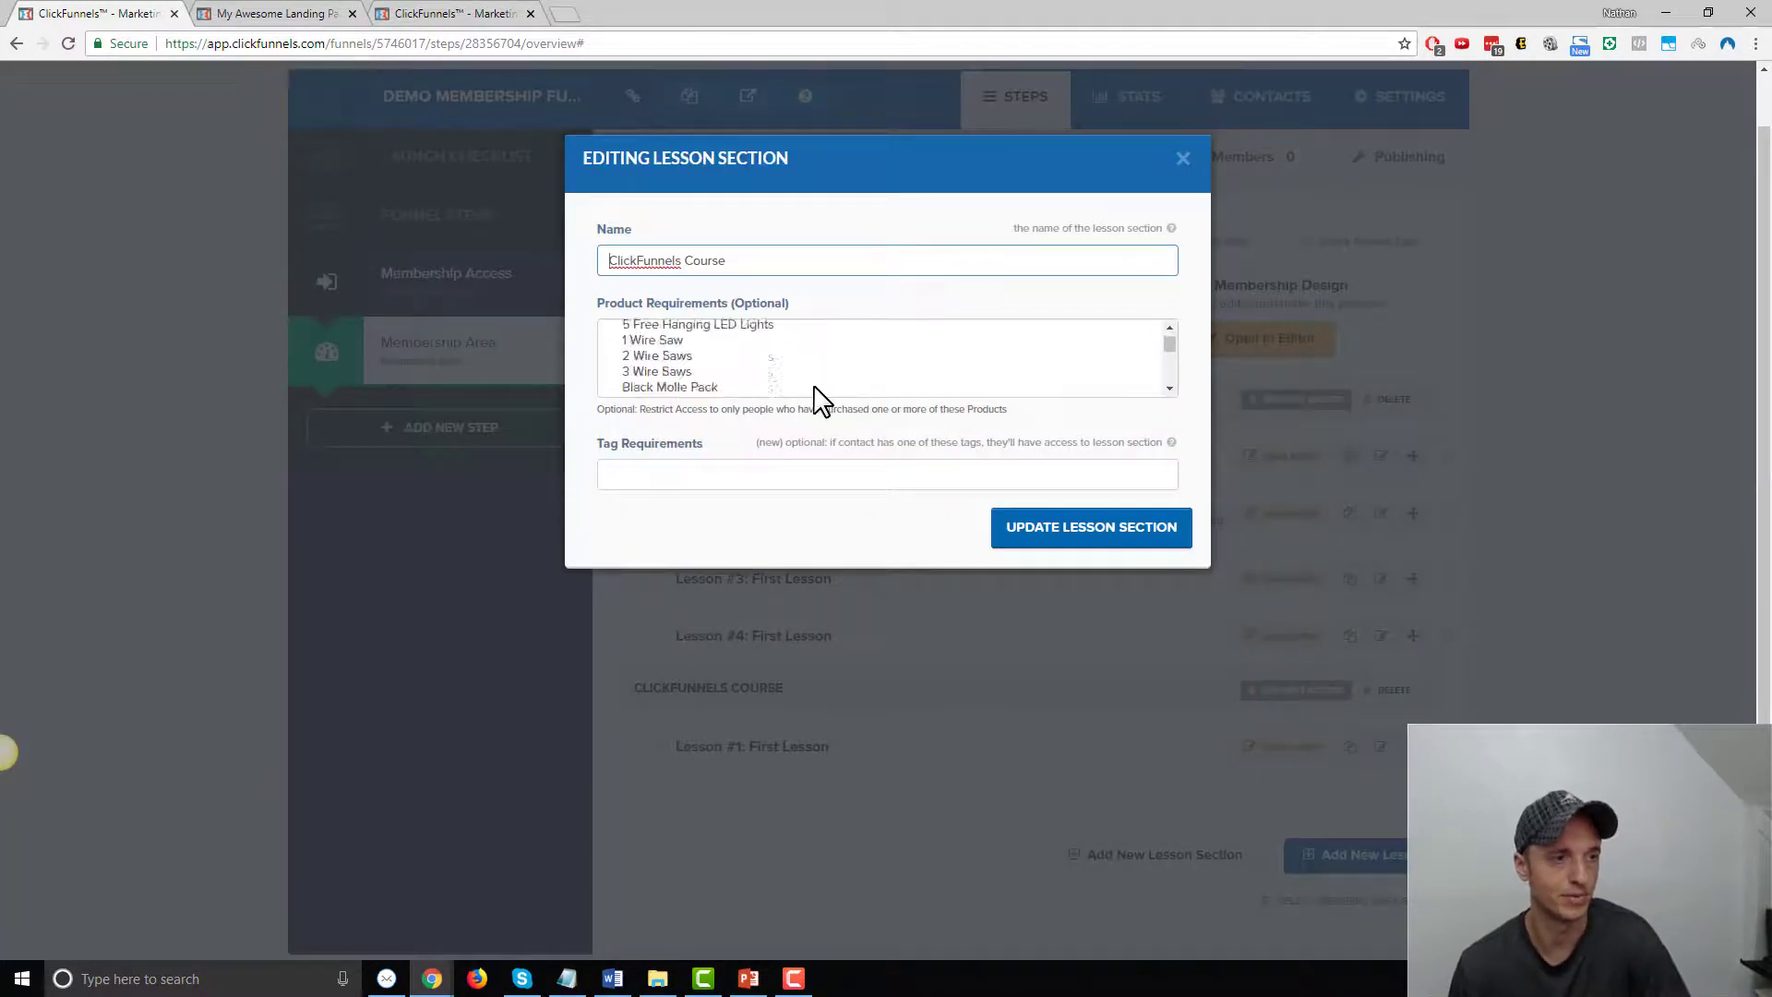
scroll(833, 374, "down", 6)
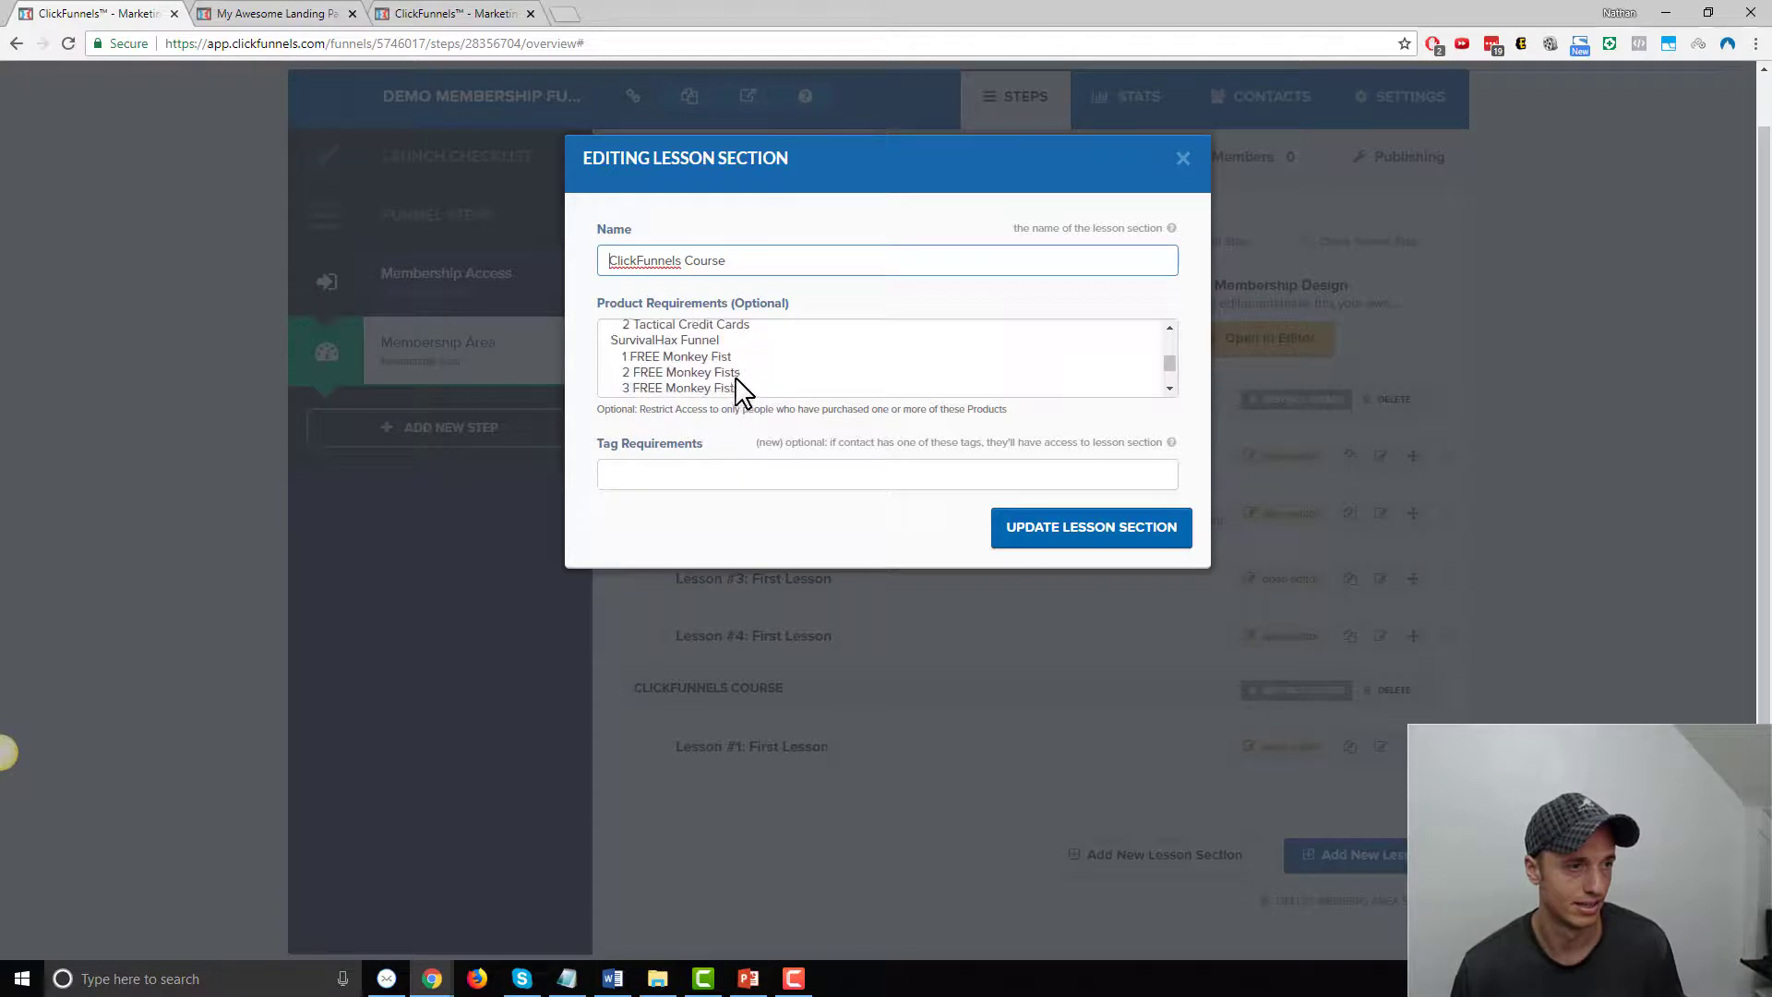
left_click_drag(698, 358, 718, 389)
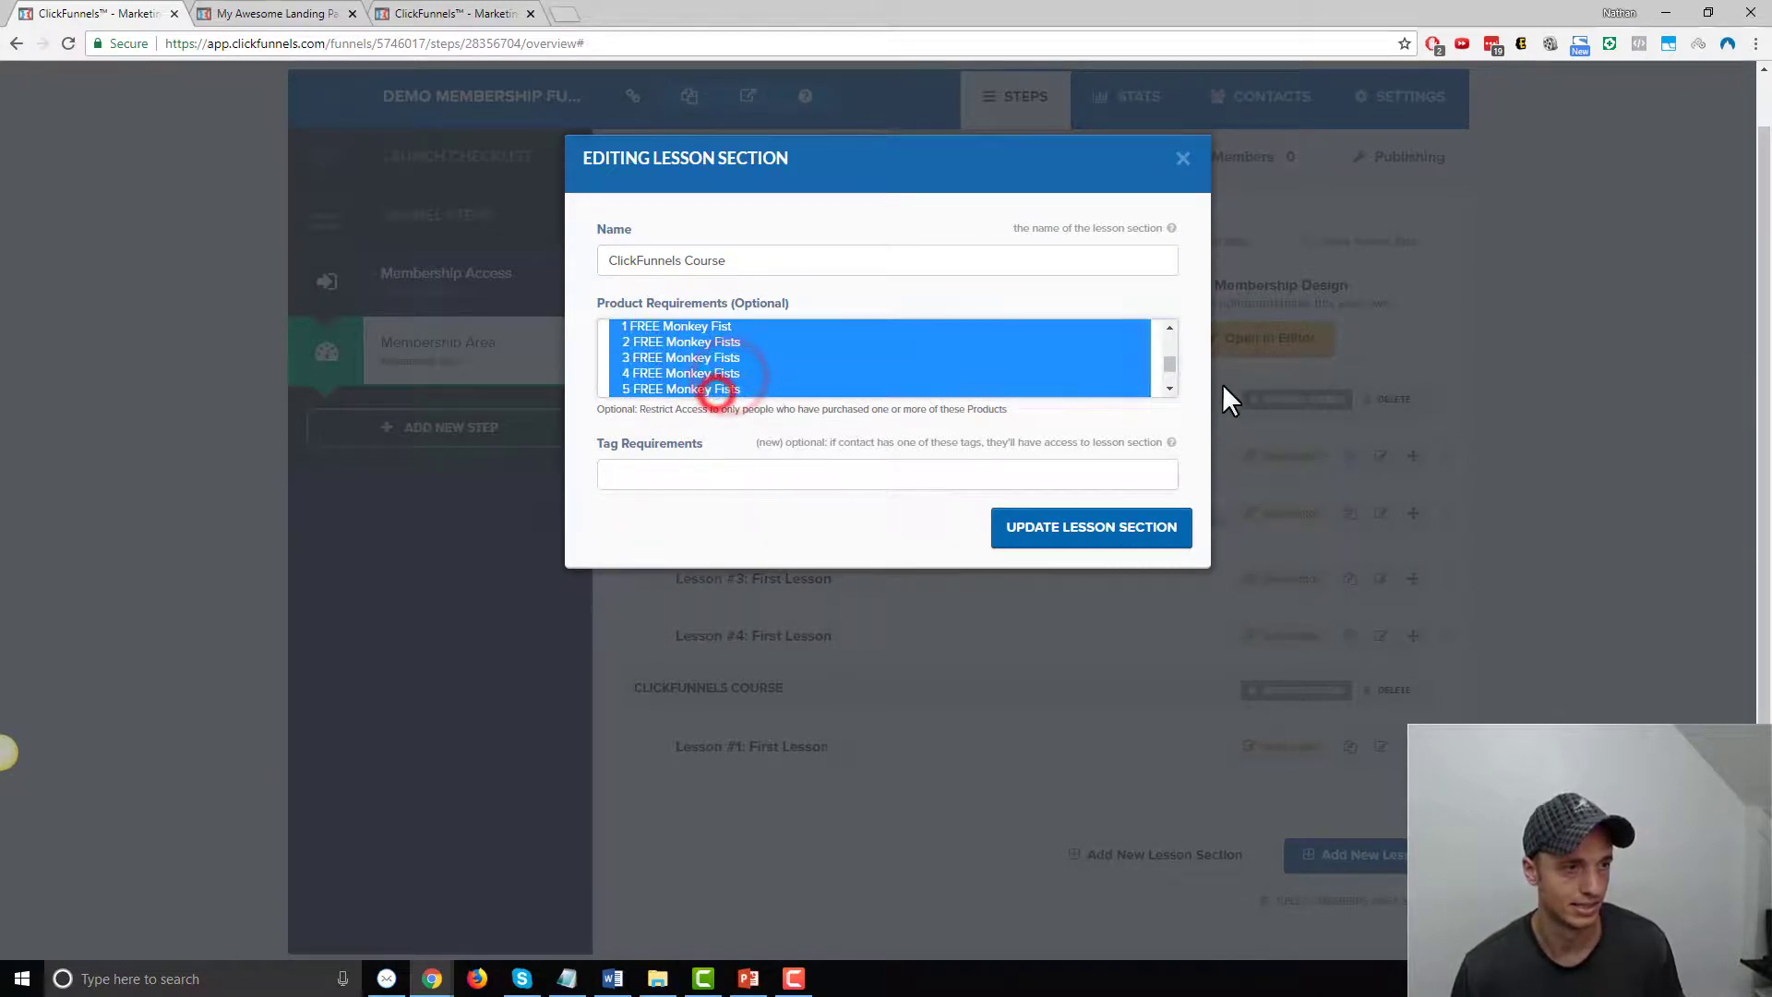
left_click(1169, 389)
left_click(724, 368, "ctrl")
left_click(731, 383, "ctrl")
scroll(733, 384, "down", 1)
mouse_move(1167, 358)
left_mouse_down()
mouse_move(1171, 344)
mouse_move(1170, 365)
left_mouse_up()
left_click(1087, 529)
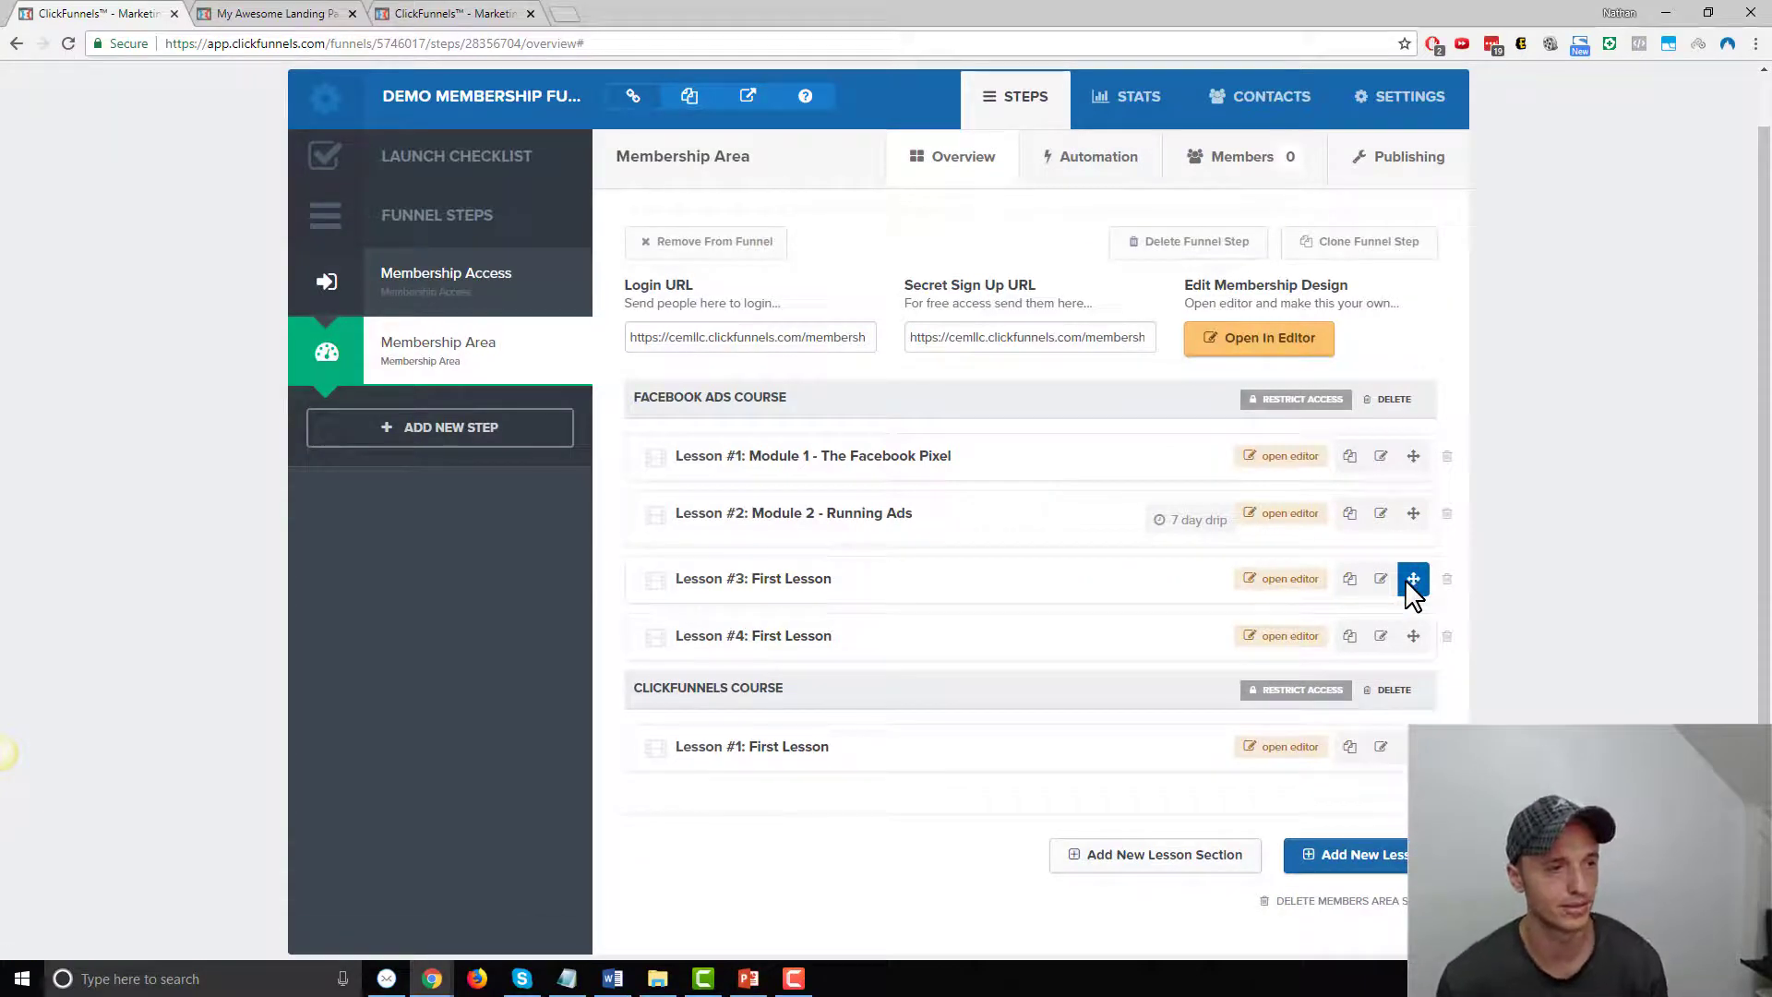
Preview the members area and click through the Facebook Ads Course lessons
left_click(1283, 351)
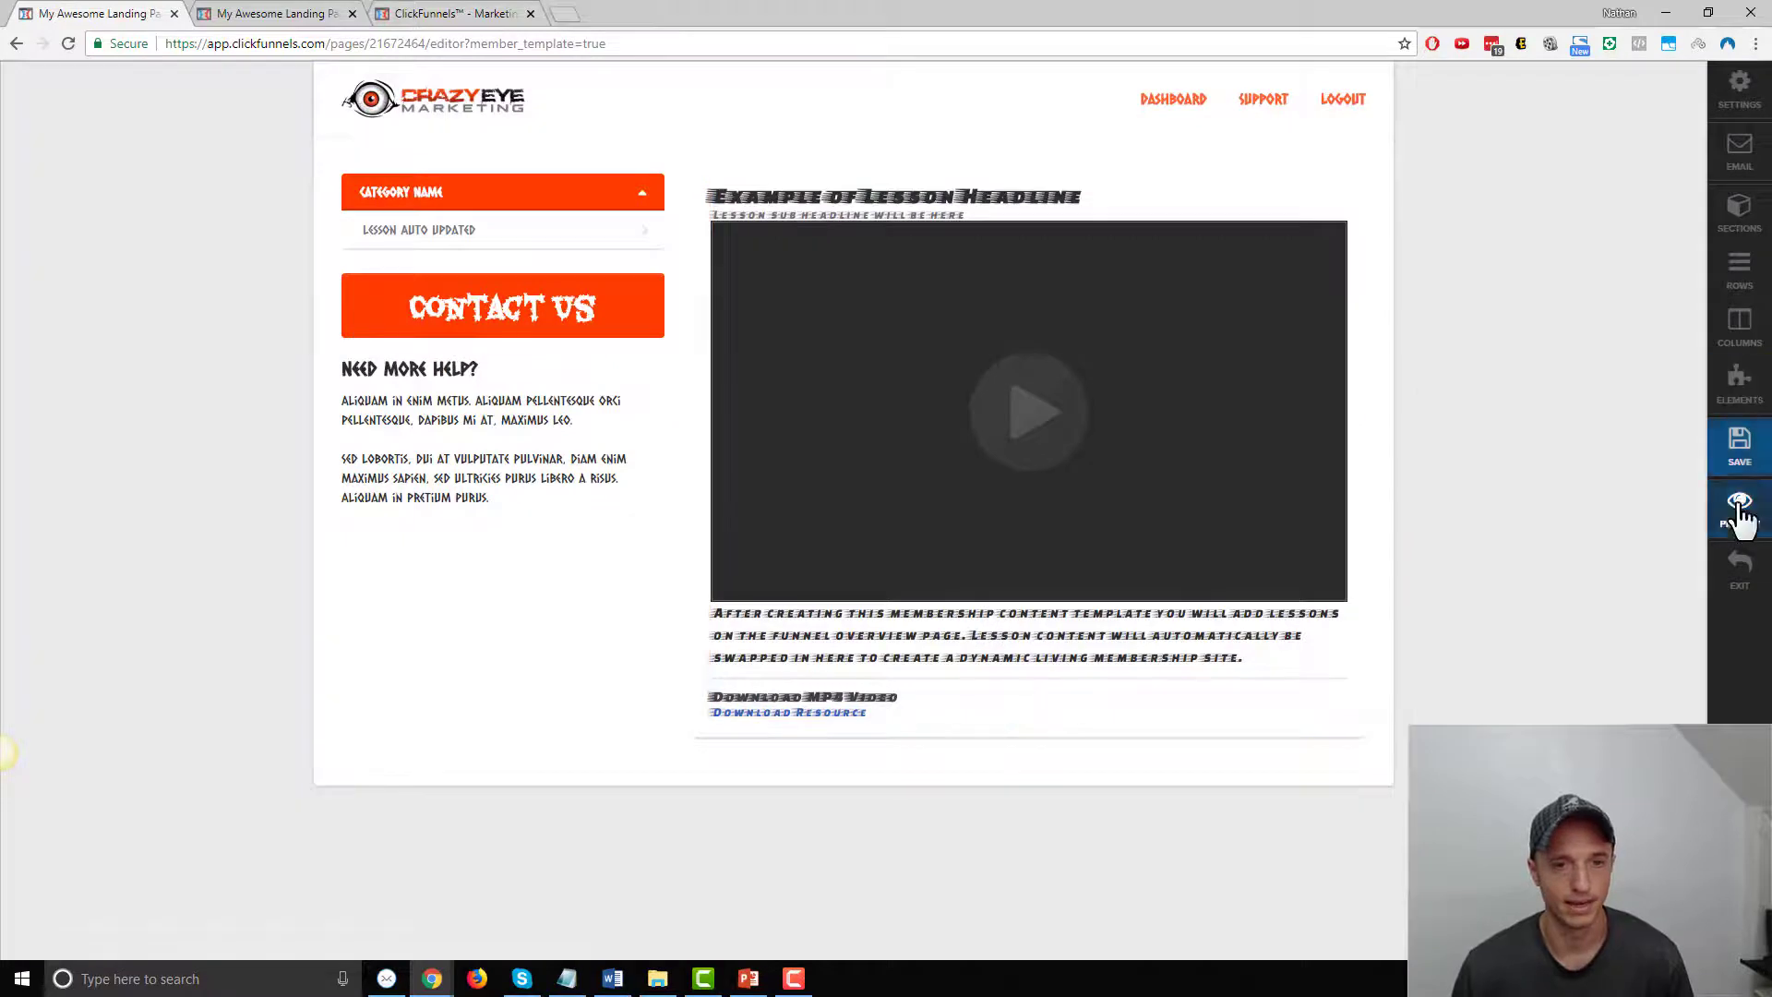
left_click(1738, 508)
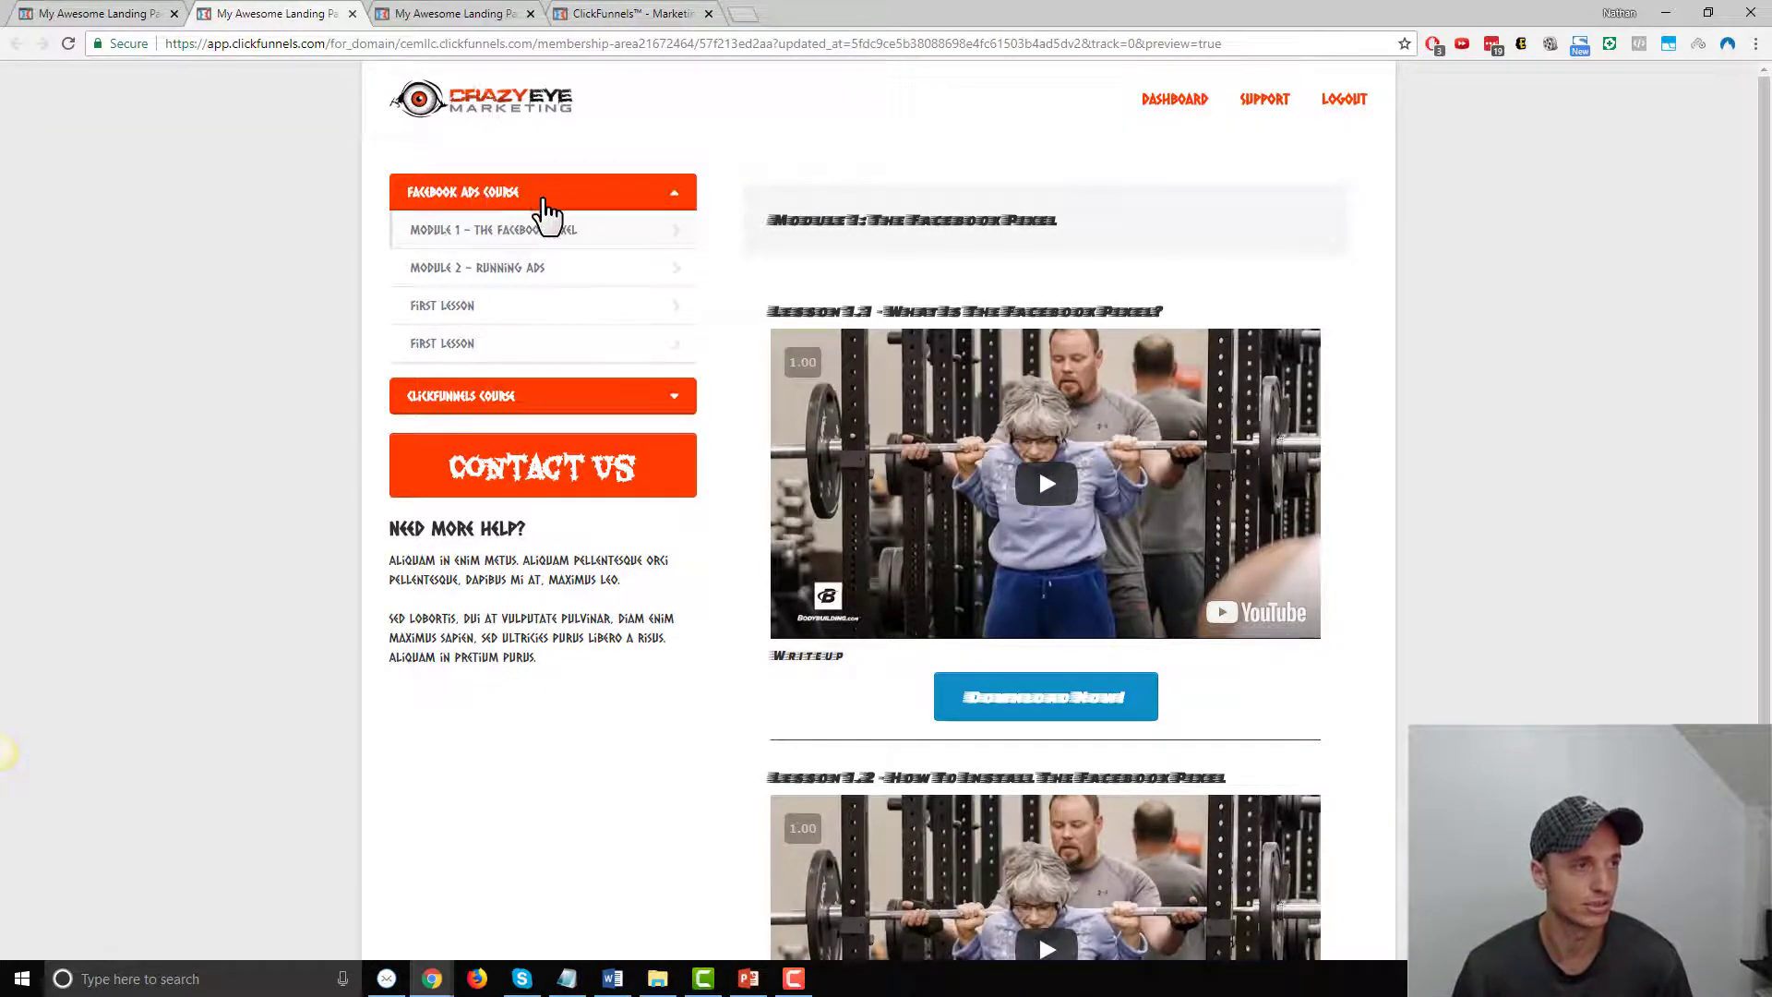
left_click(597, 270)
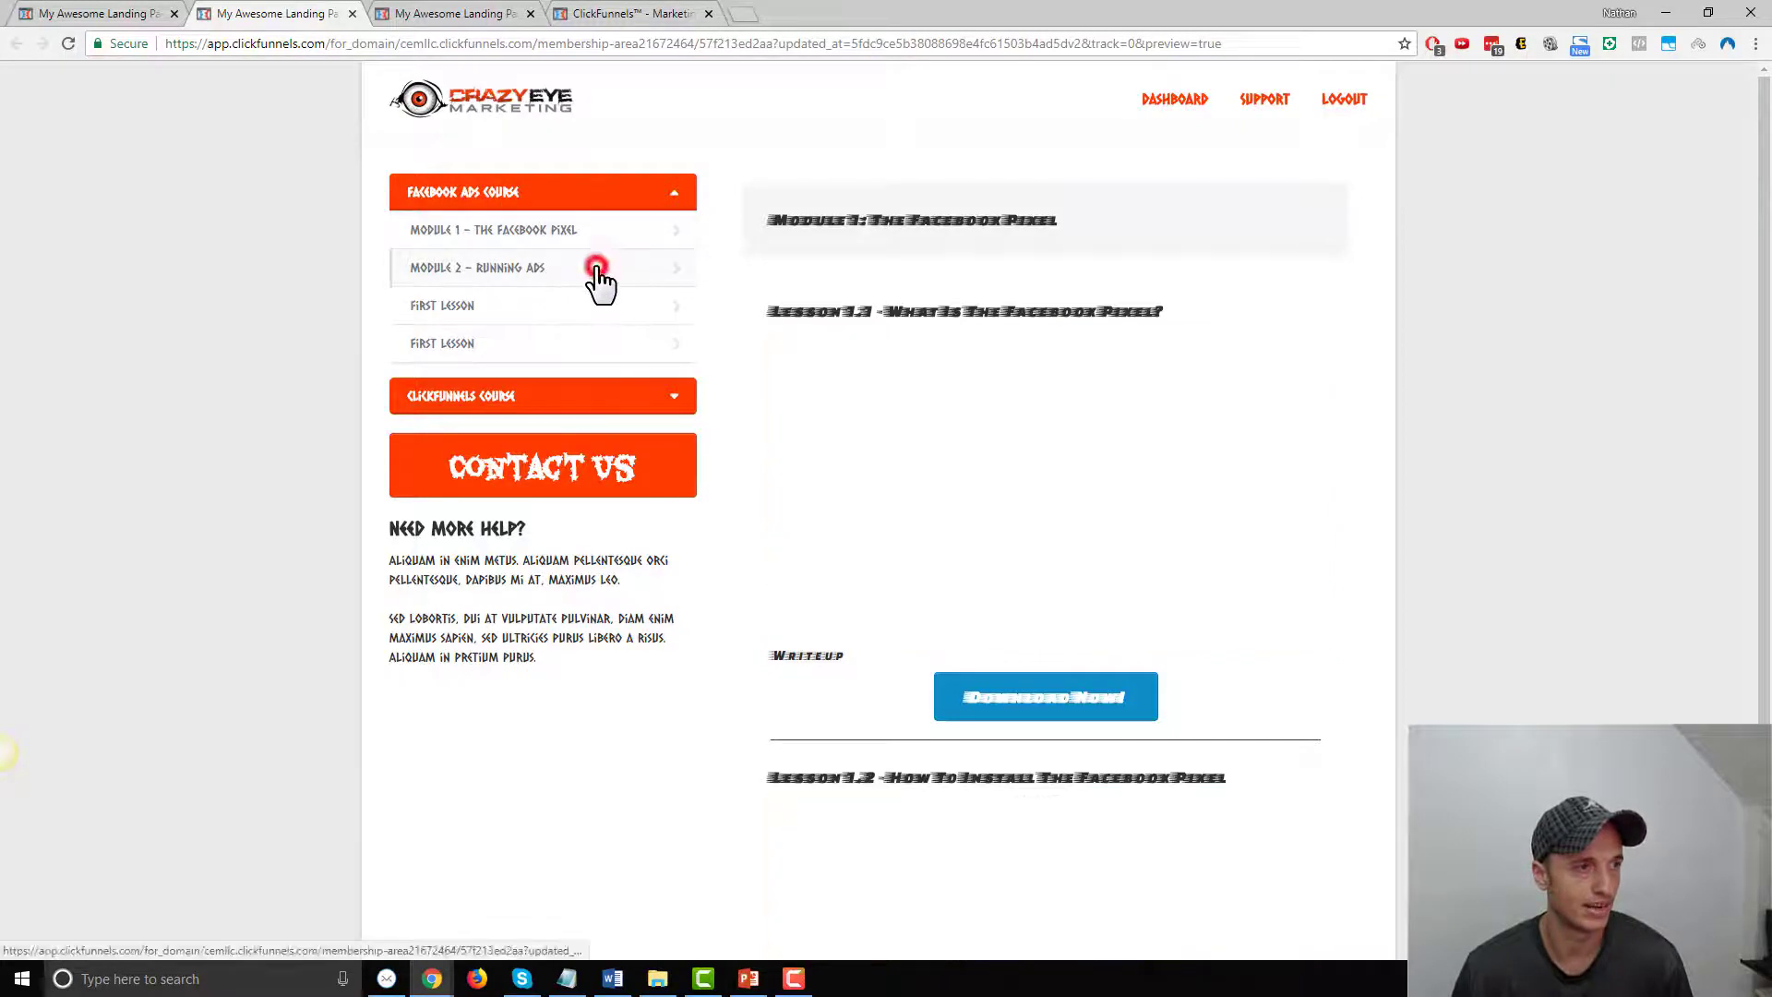
left_click(601, 305)
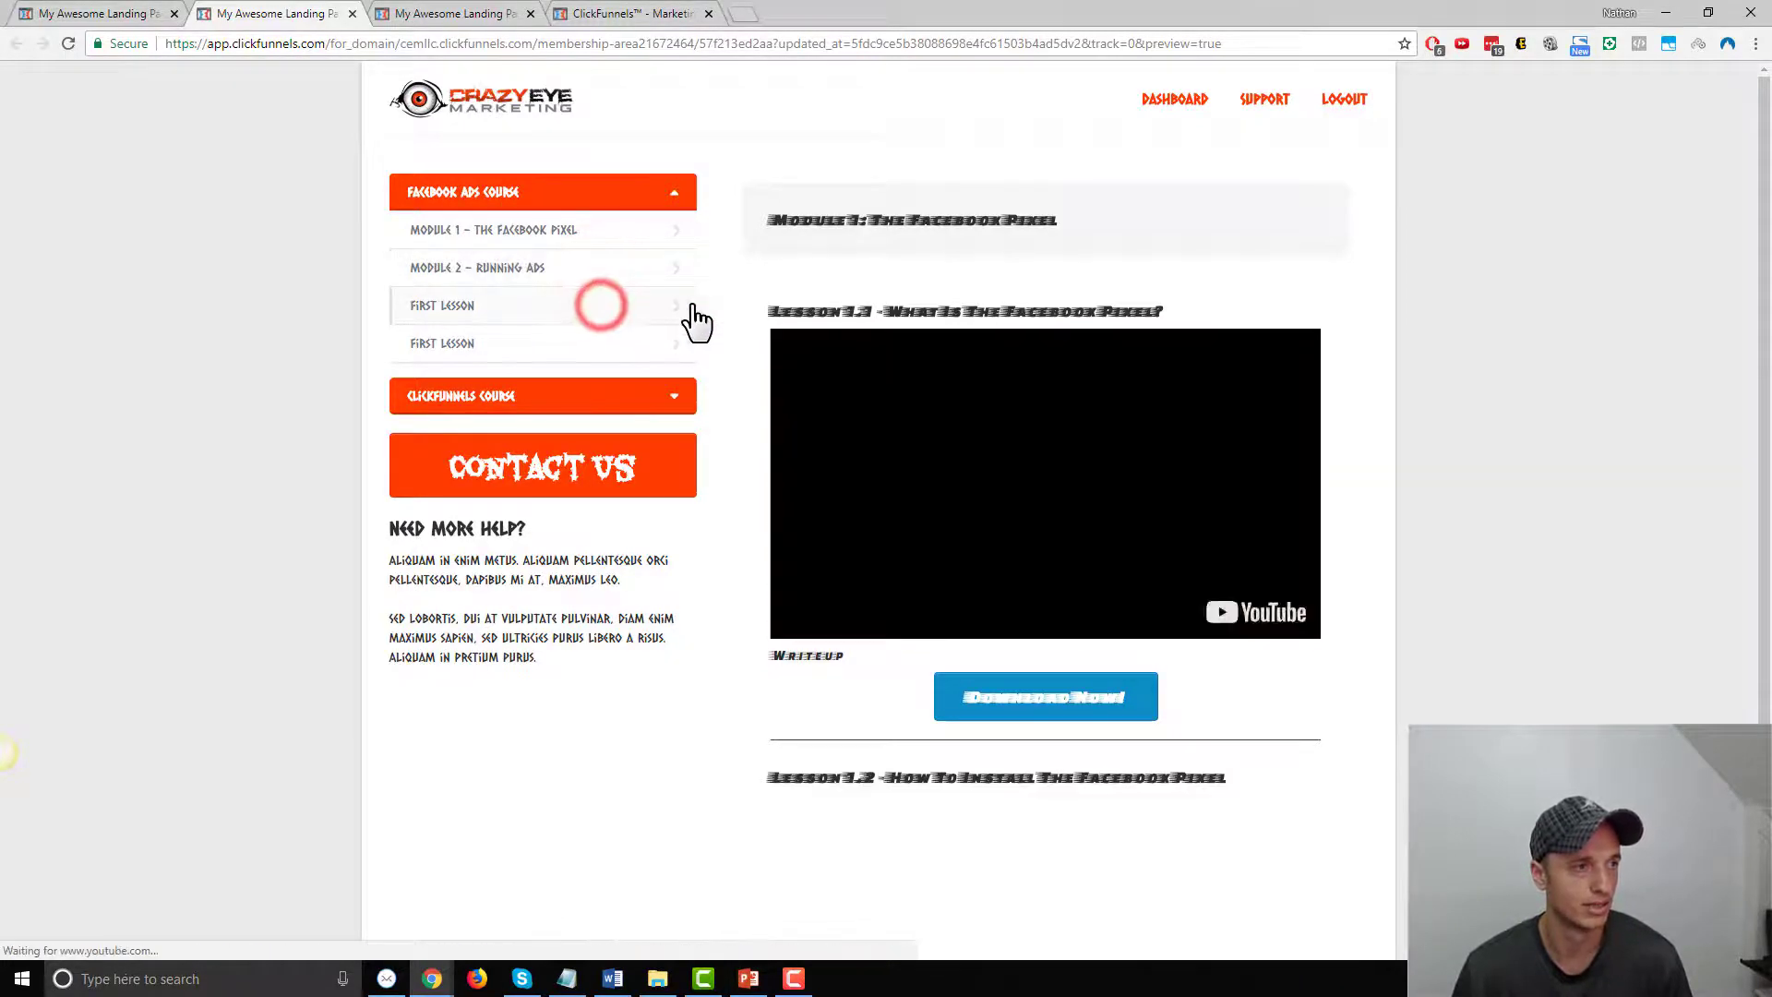
left_click(645, 343)
left_click(651, 308)
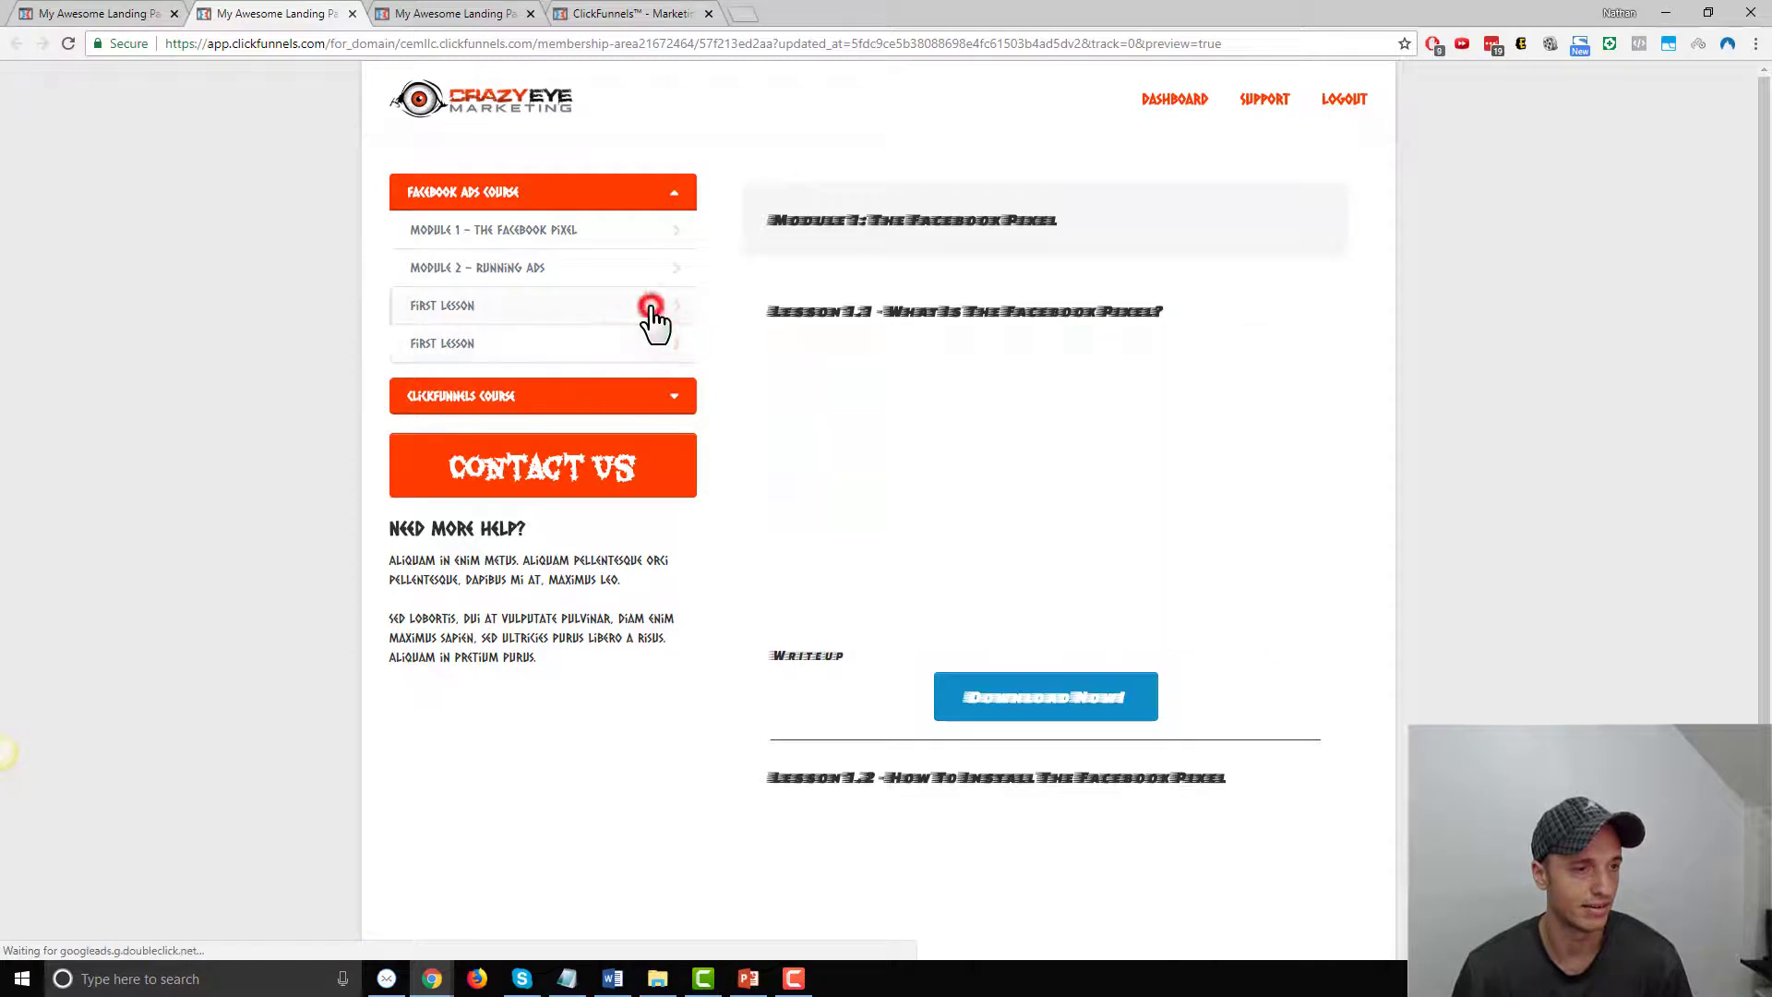
left_click(656, 270)
left_click(658, 240)
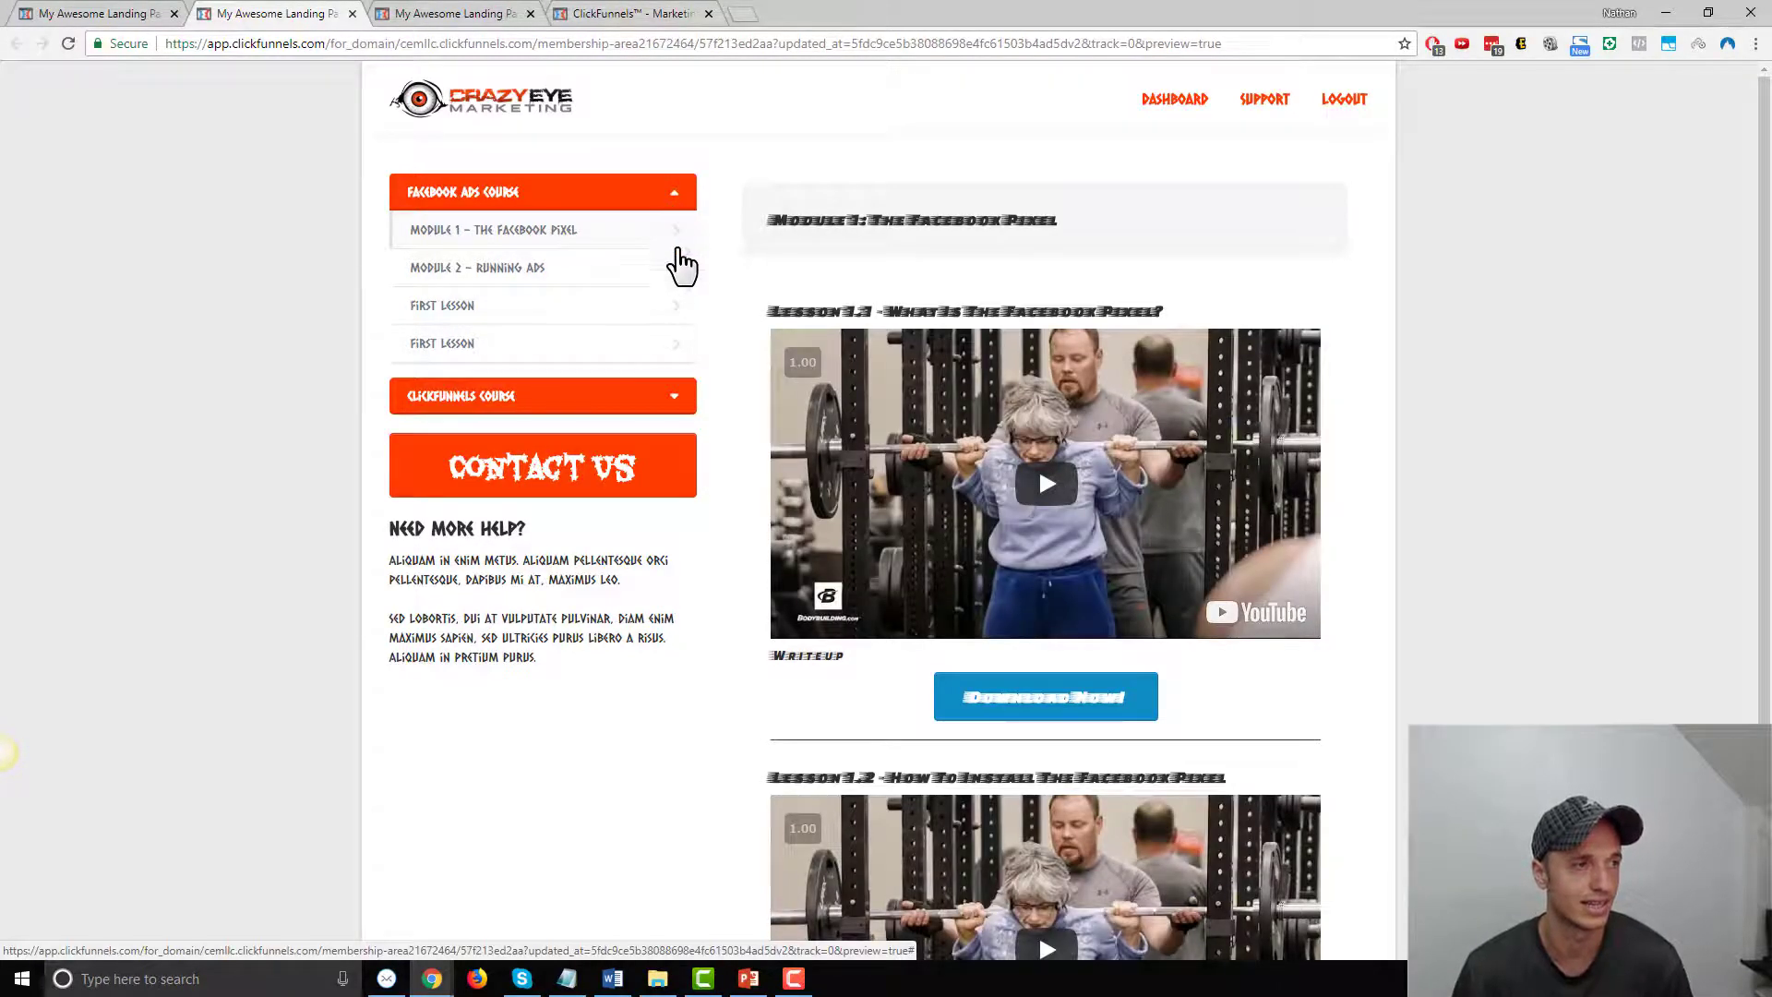
View the ClickFunnels Course First Lesson in the preview, then exit the page editor
left_click(678, 398)
left_click(560, 434)
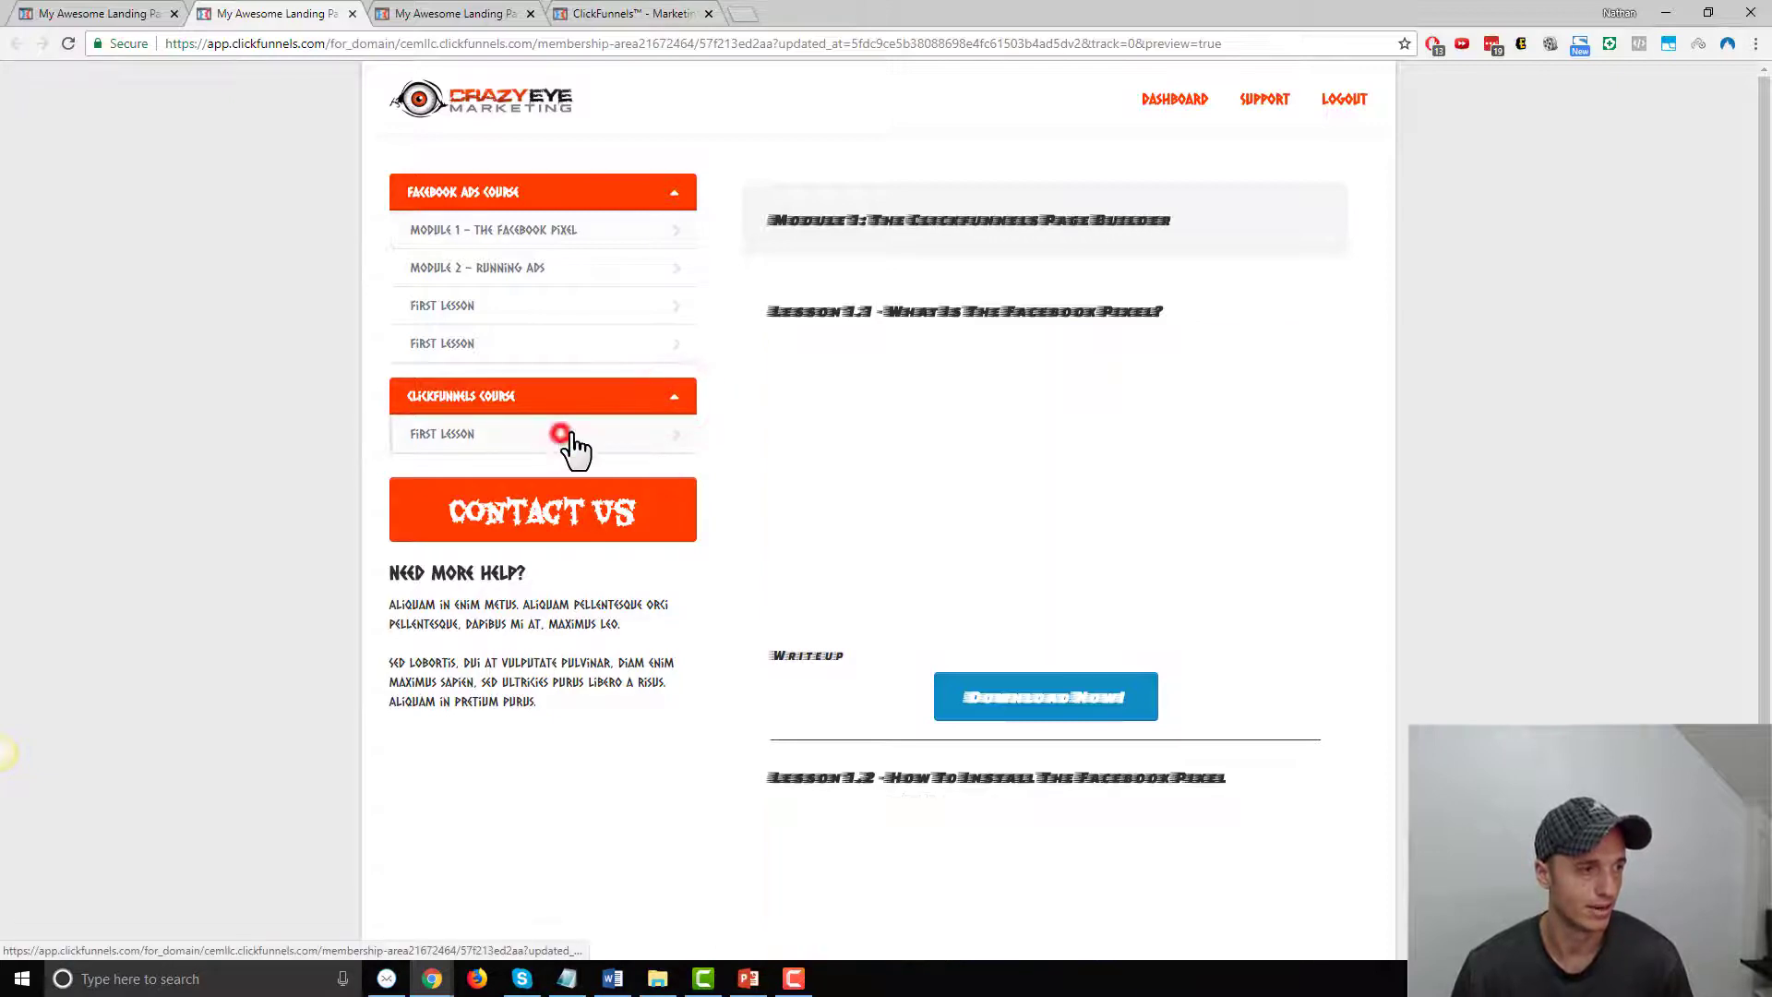
scroll(940, 406, "down", 2)
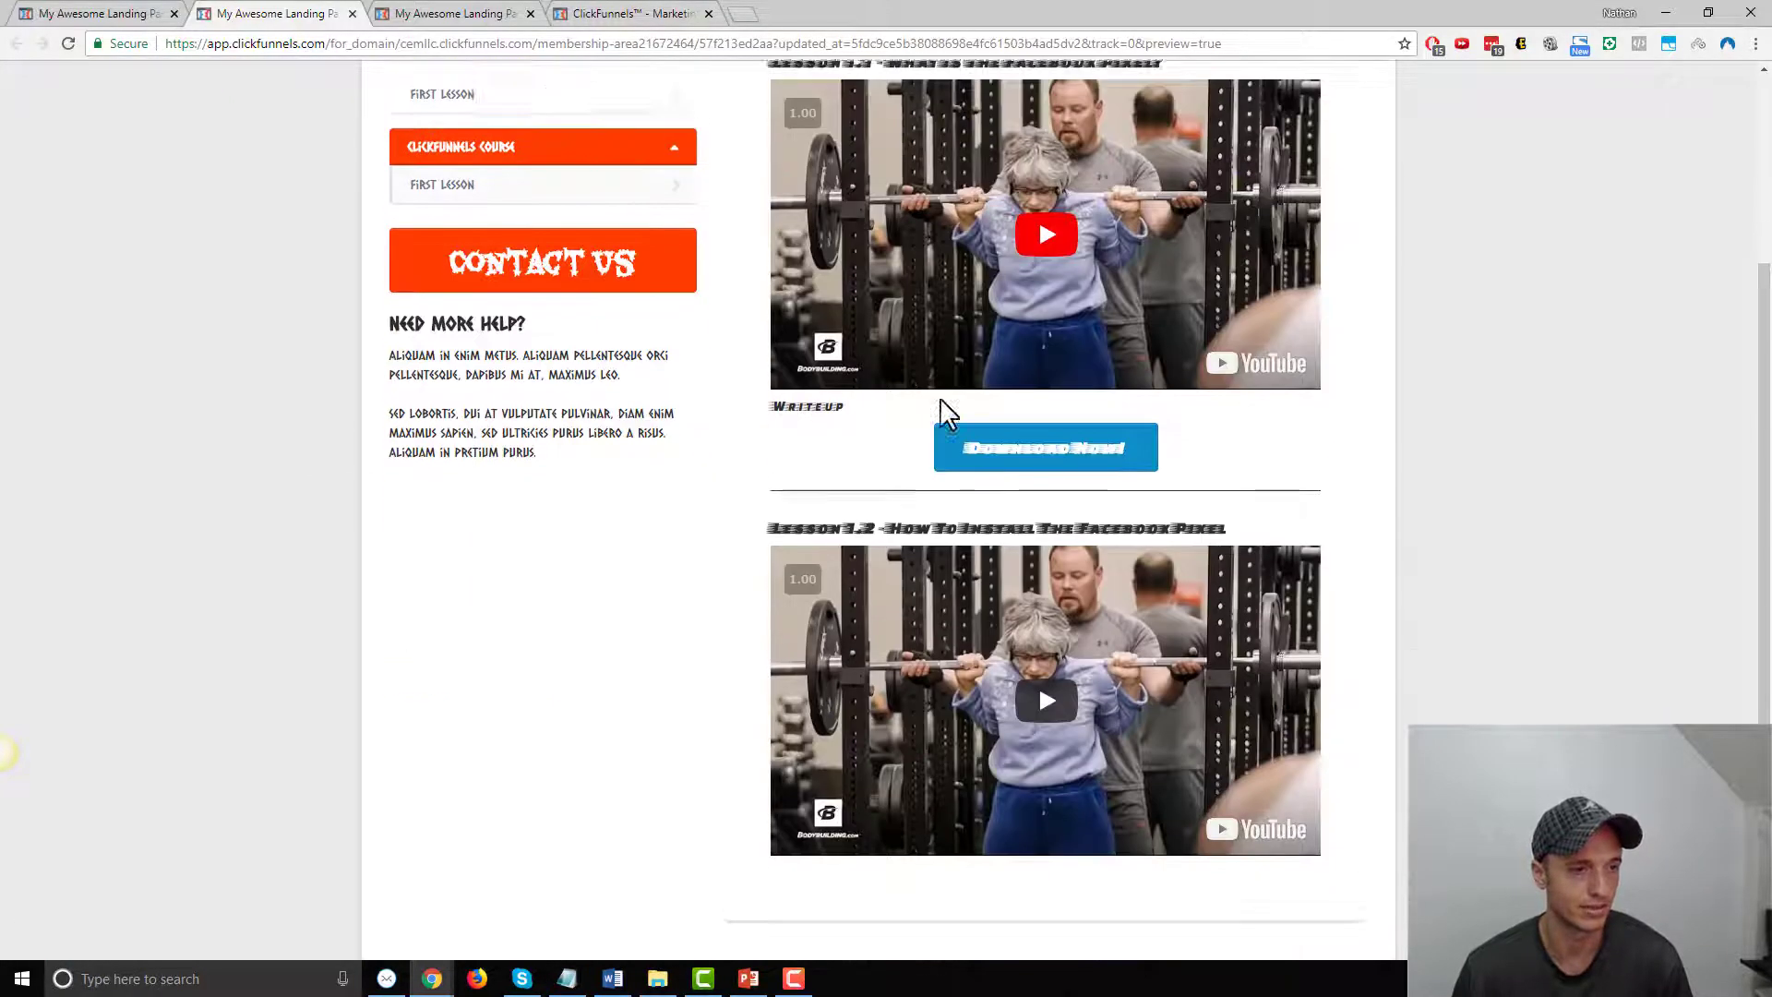
scroll(1009, 396, "up", 3)
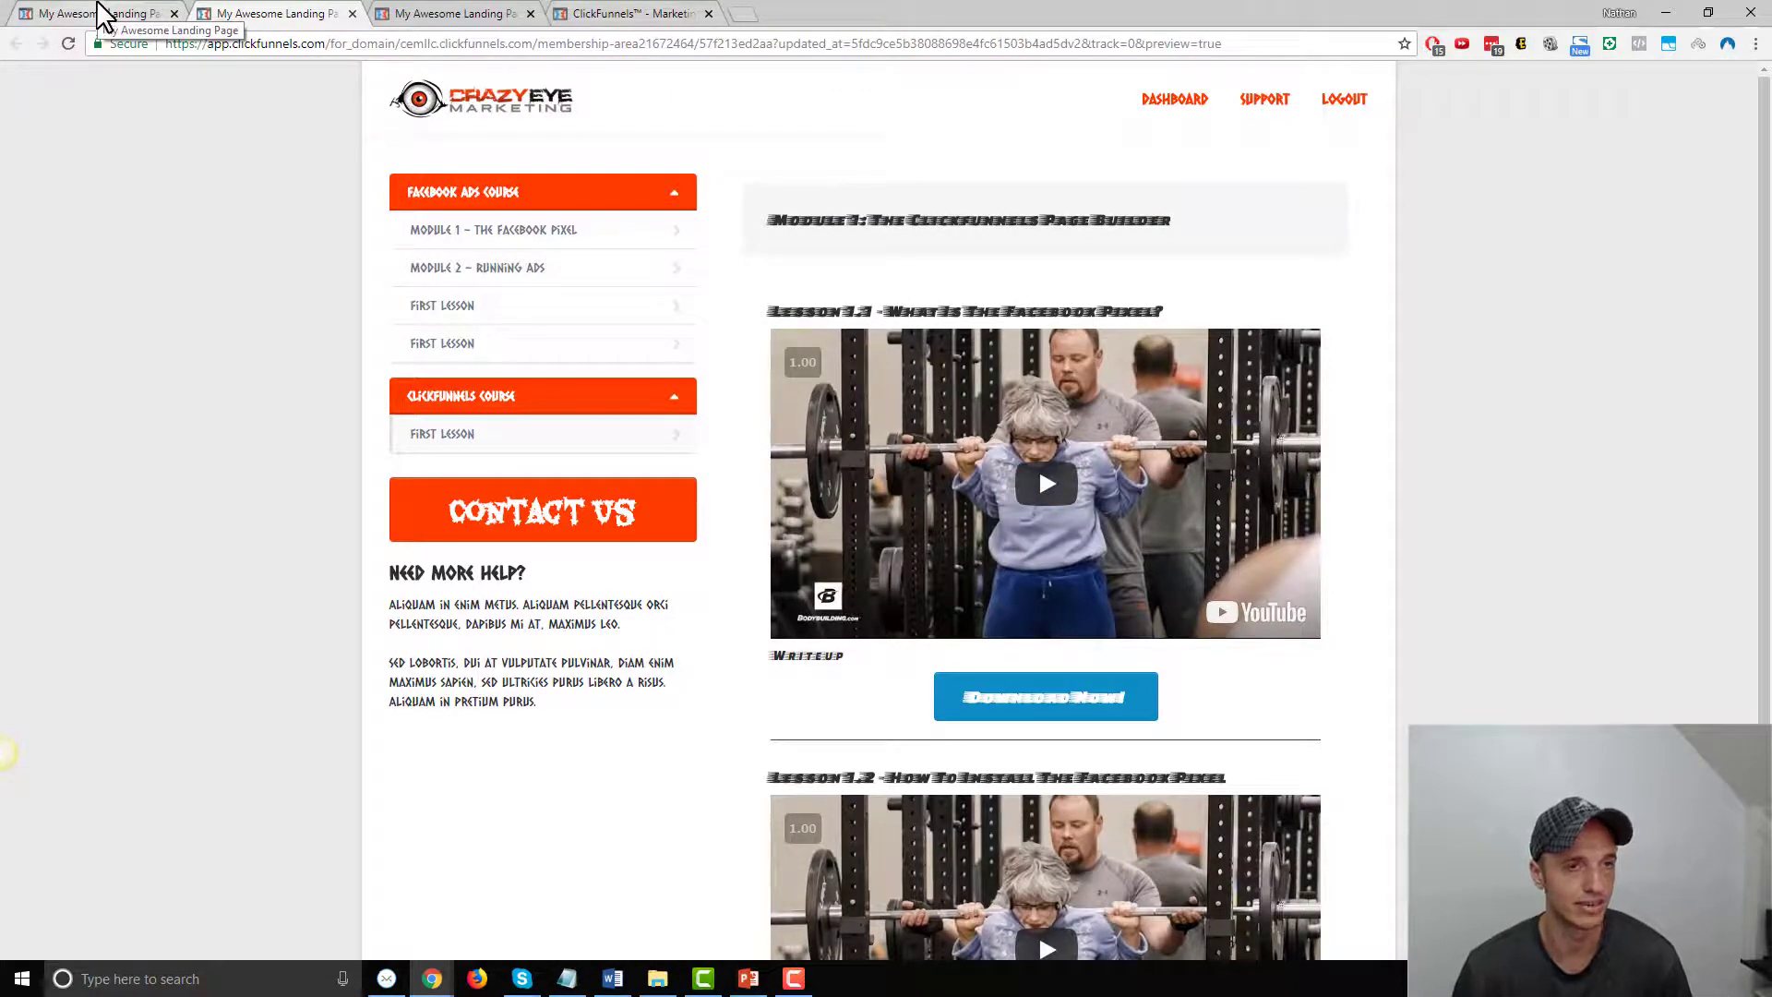
left_click(97, 12)
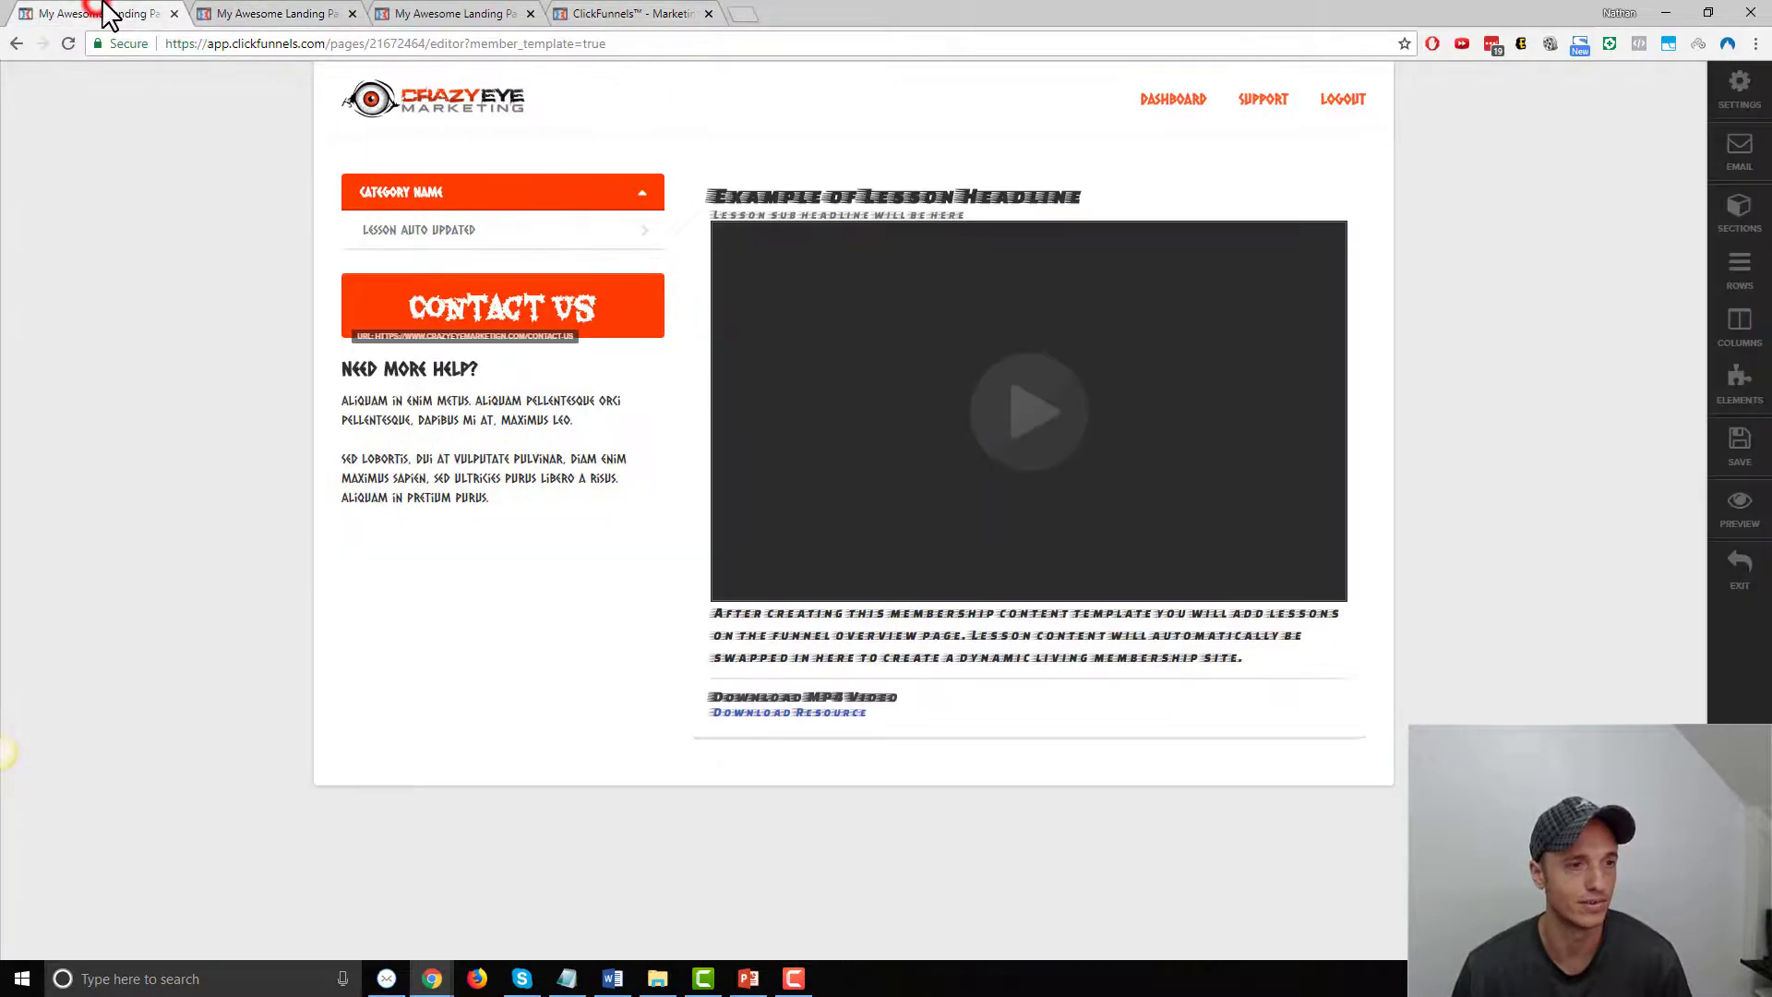
left_click(1742, 571)
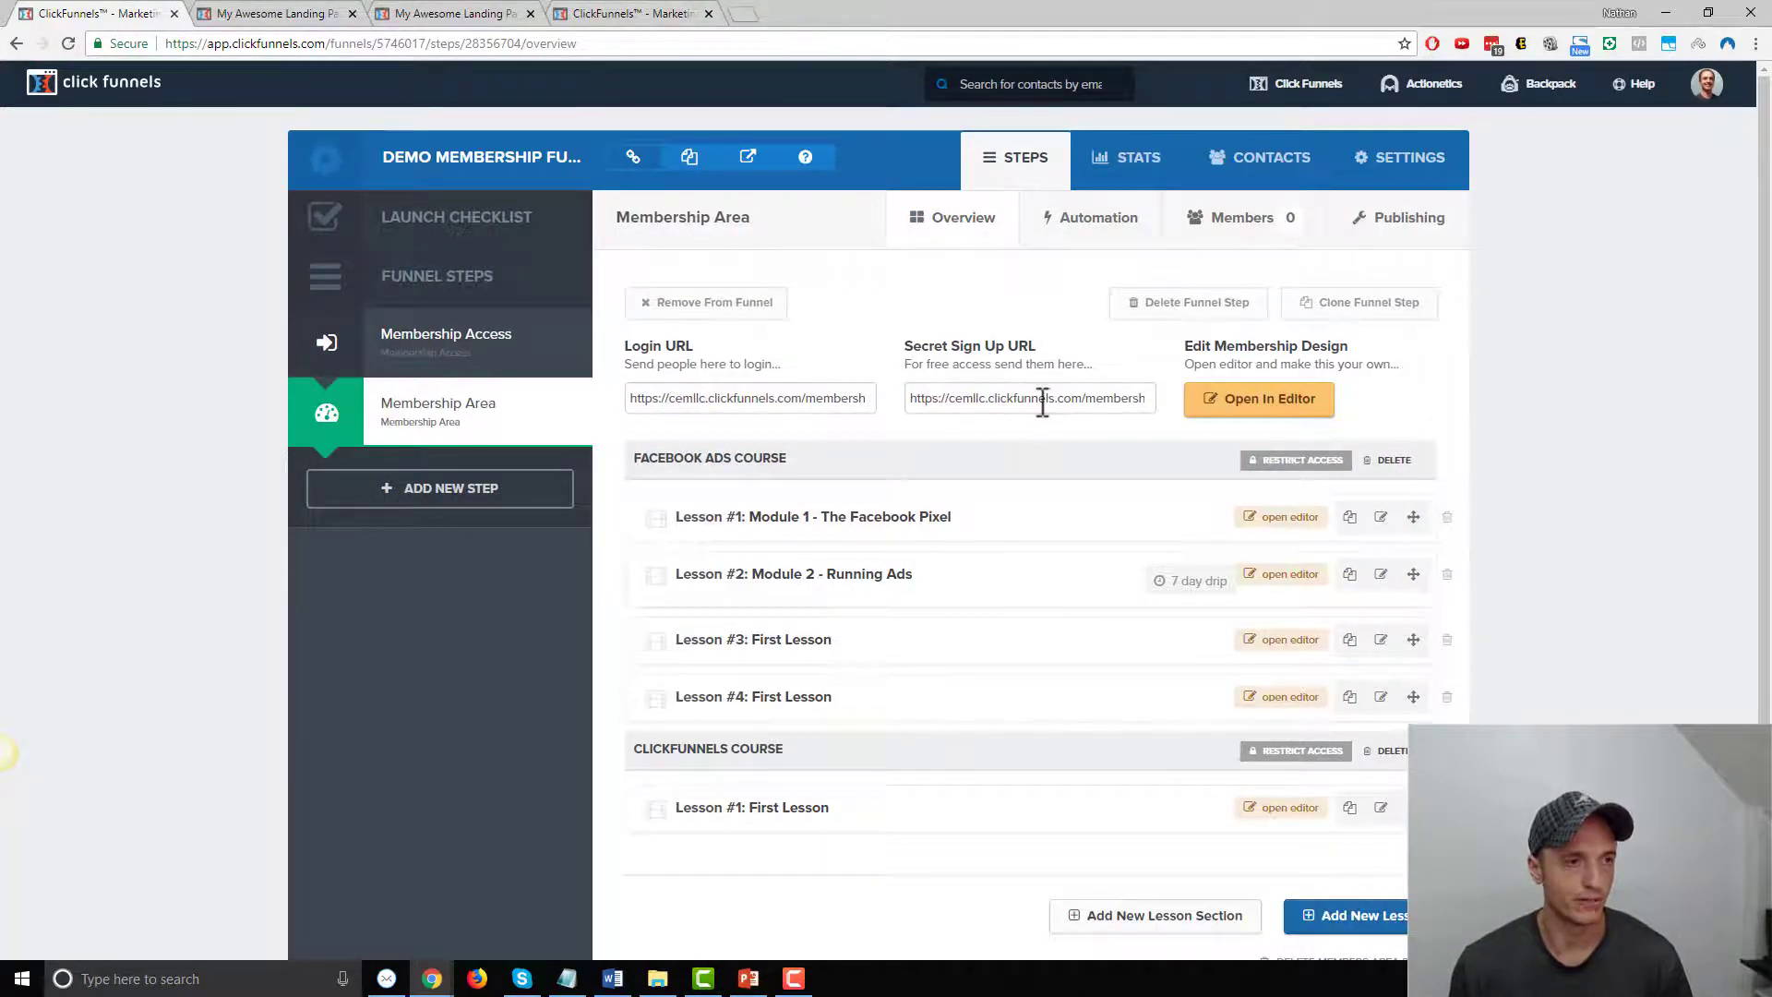
Set the funnel domain to secure.crazyeyemarketing.com with a demo-membership path and save the settings
left_click(1421, 180)
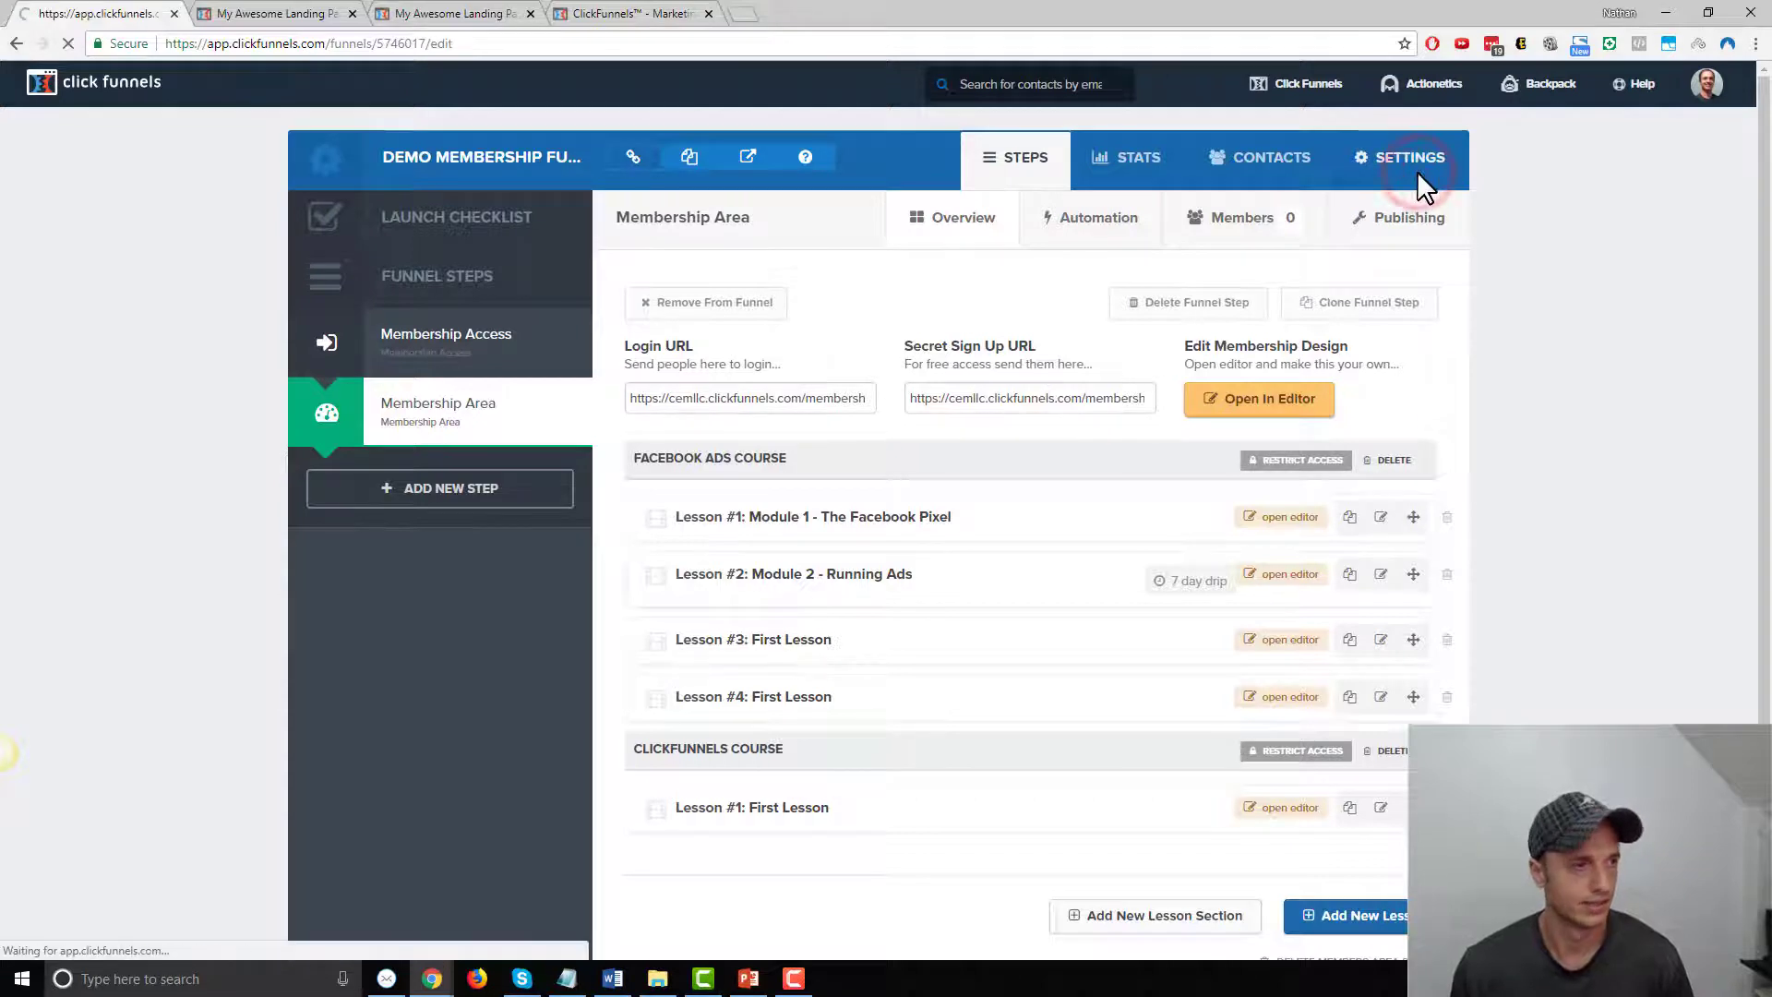
left_click(998, 411)
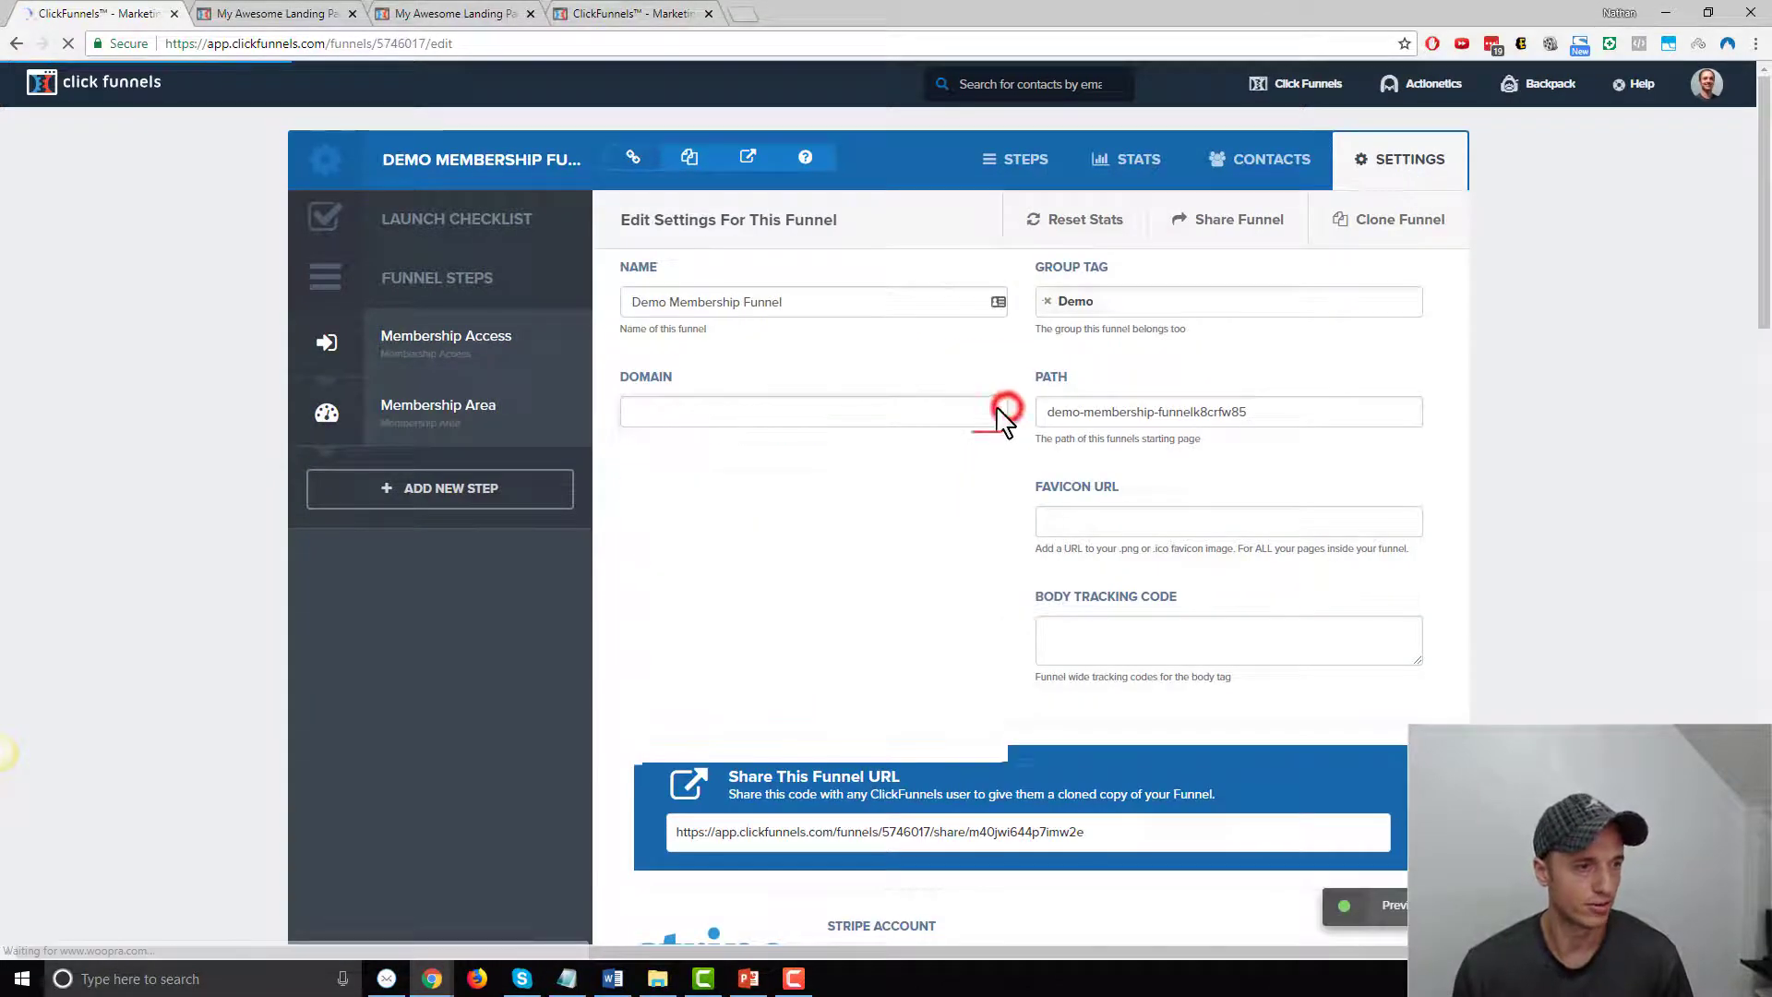
scroll(765, 738, "down", 3)
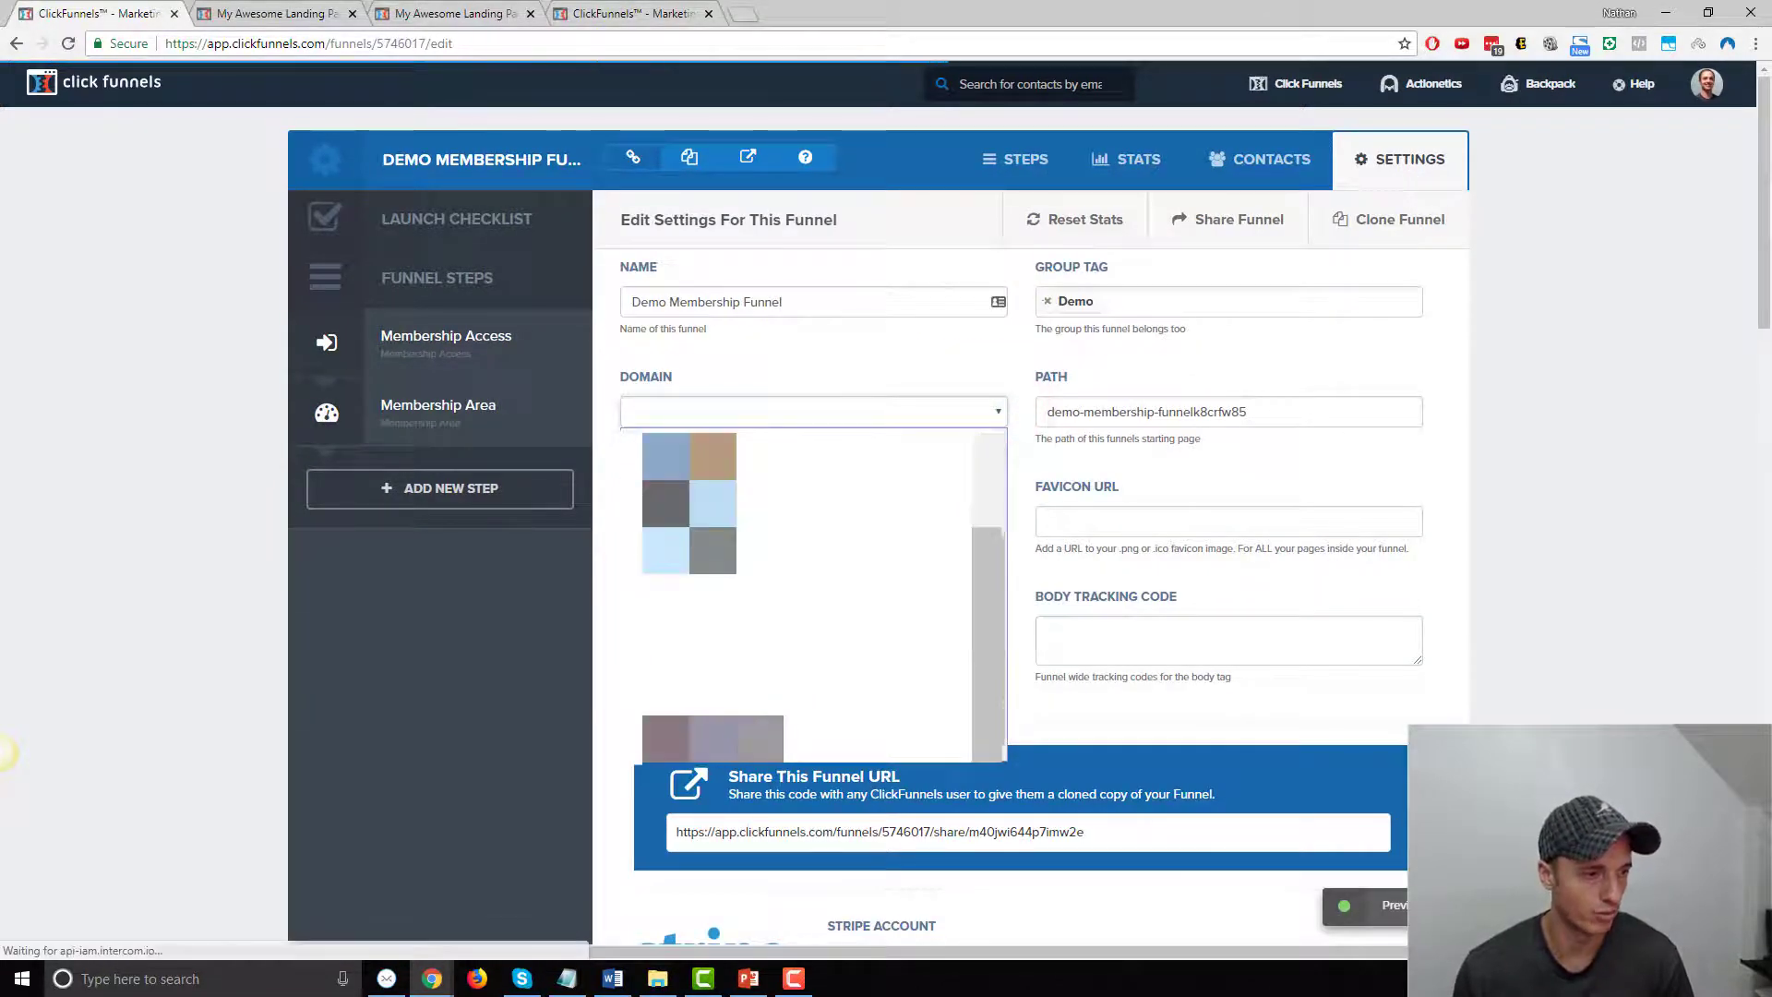
scroll(765, 738, "up", 3)
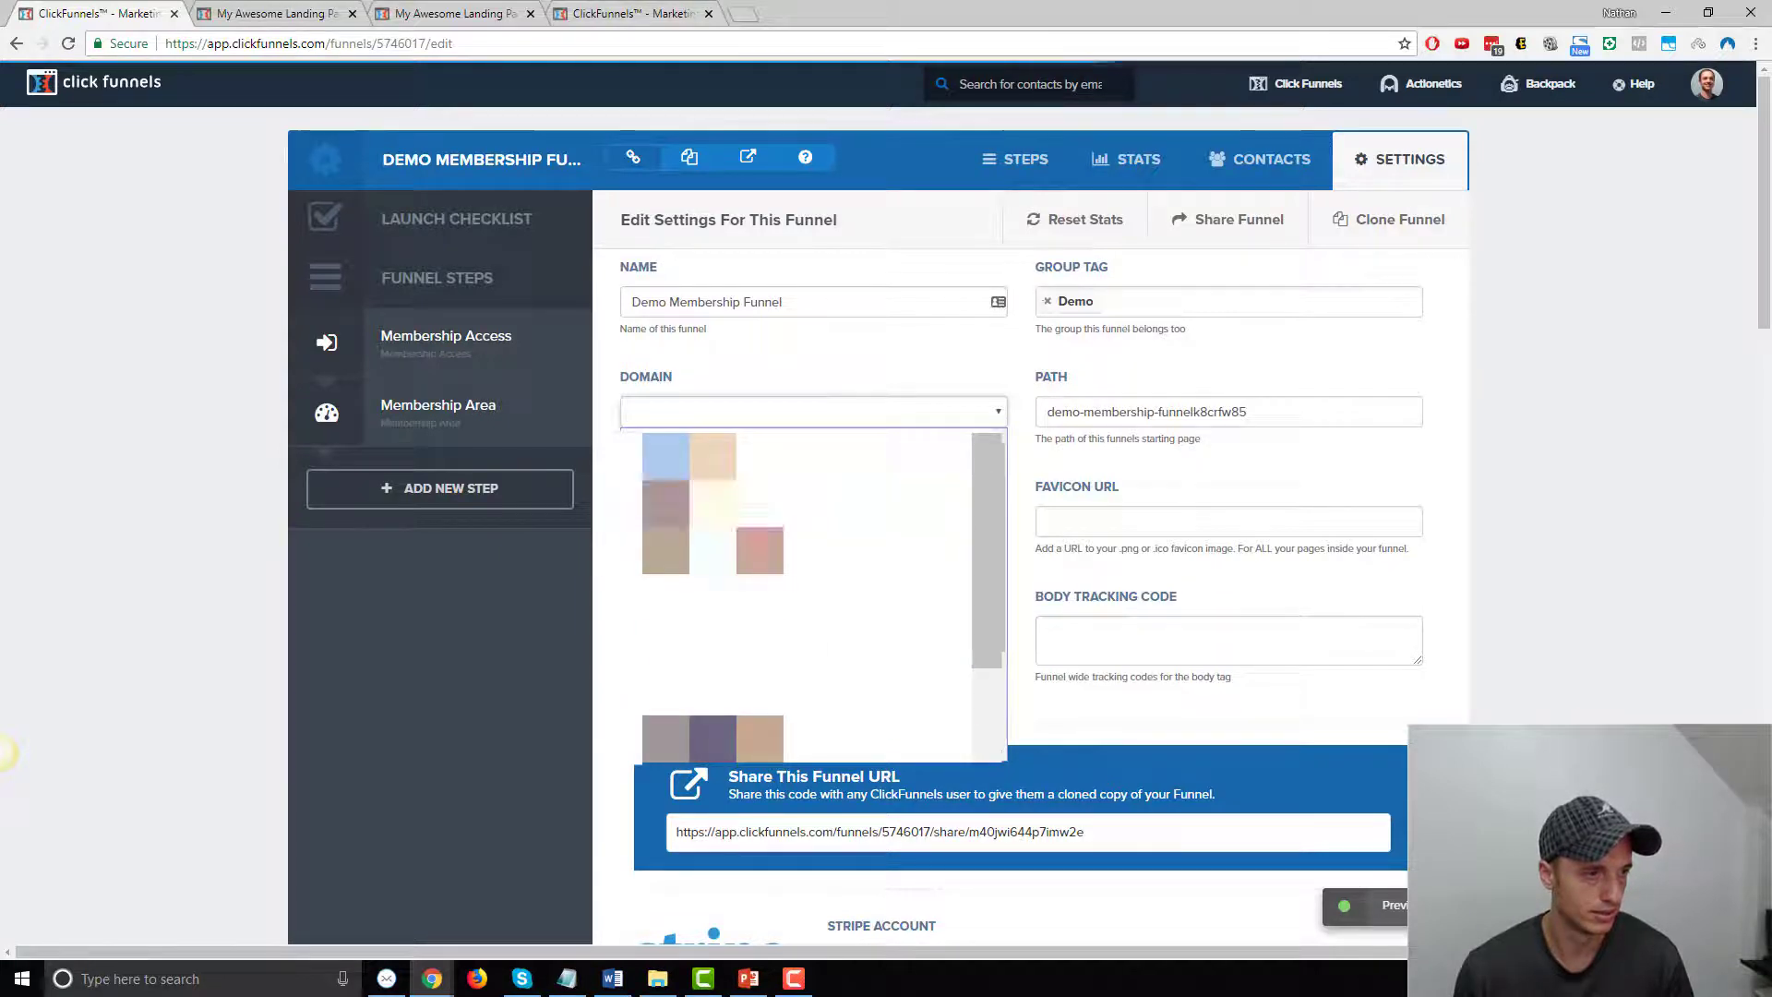
left_click(759, 500)
triple_click(1298, 406)
type("demo")
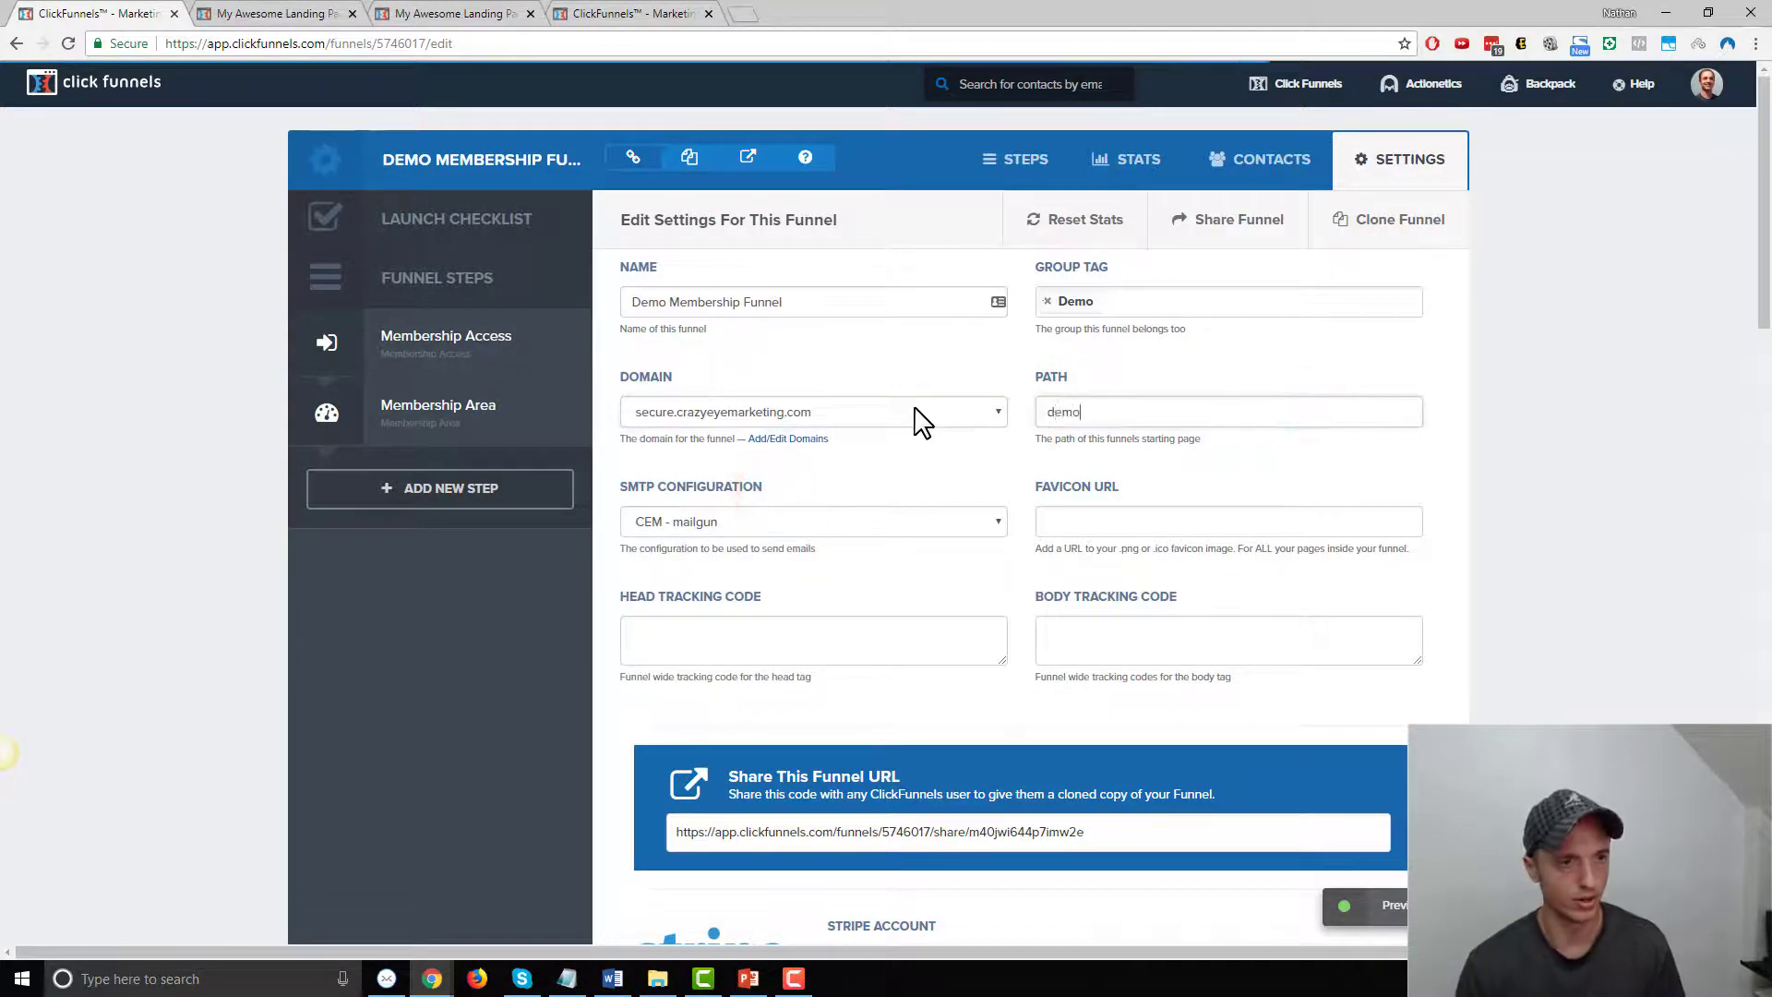
type("-membership")
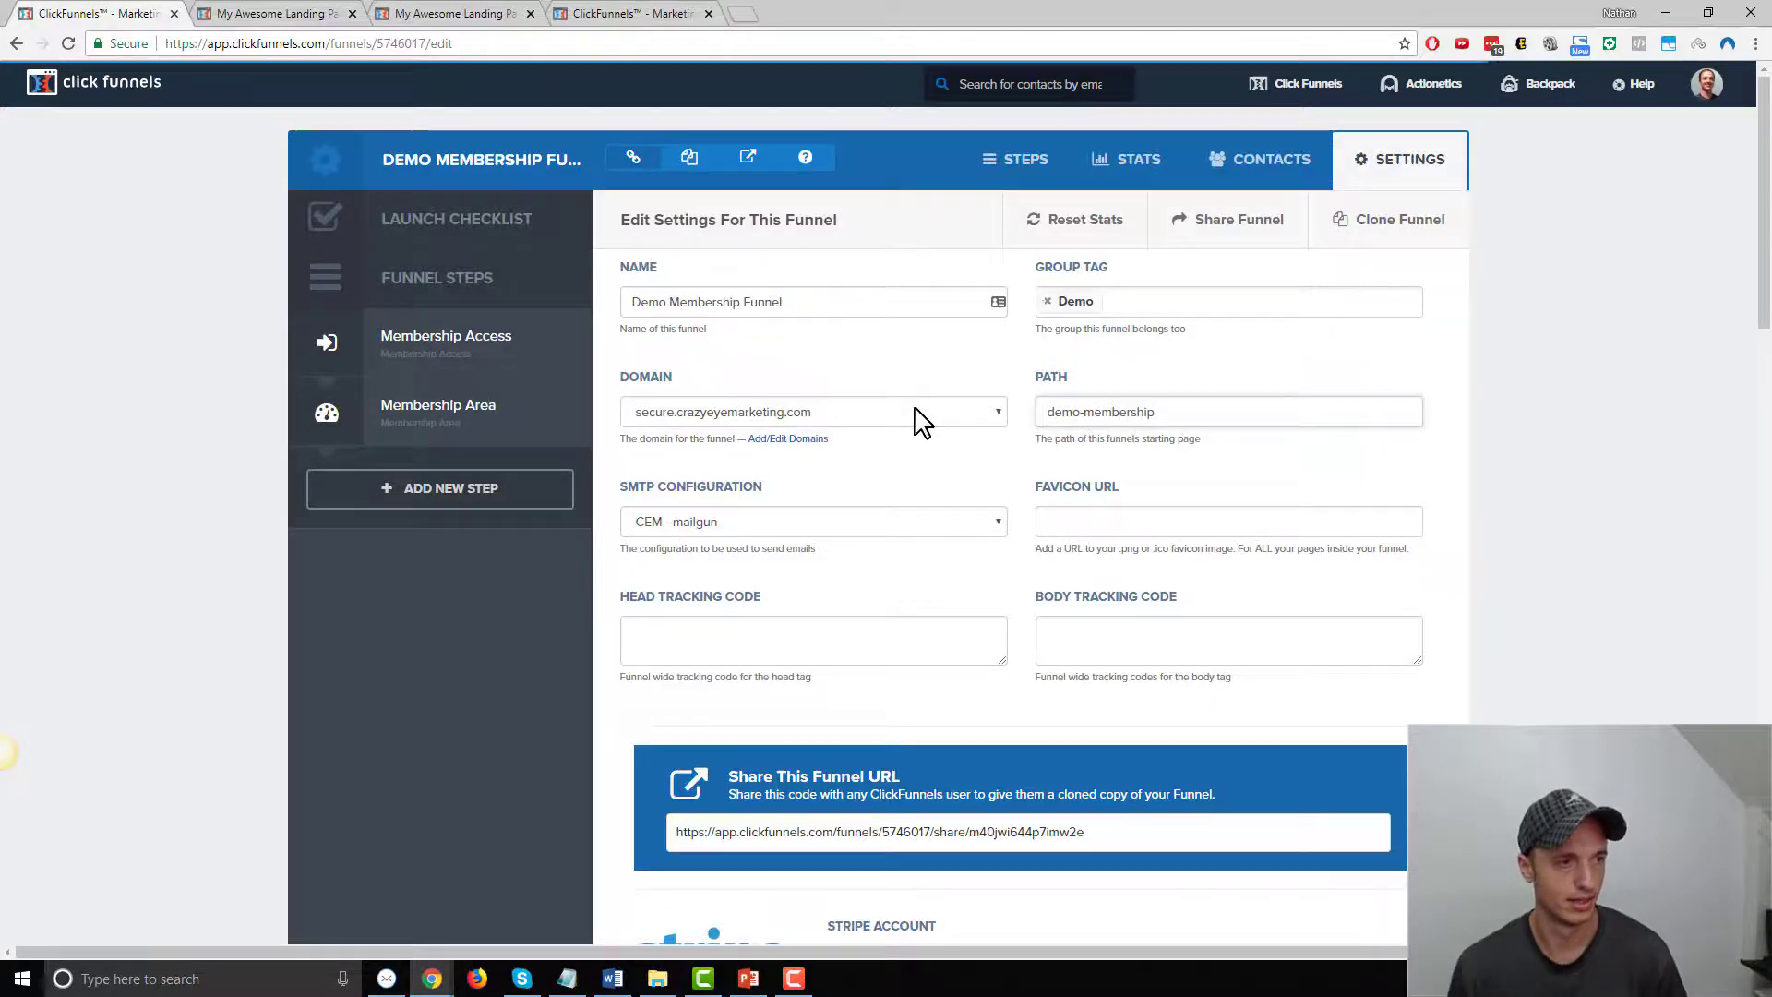
scroll(960, 452, "down", 20)
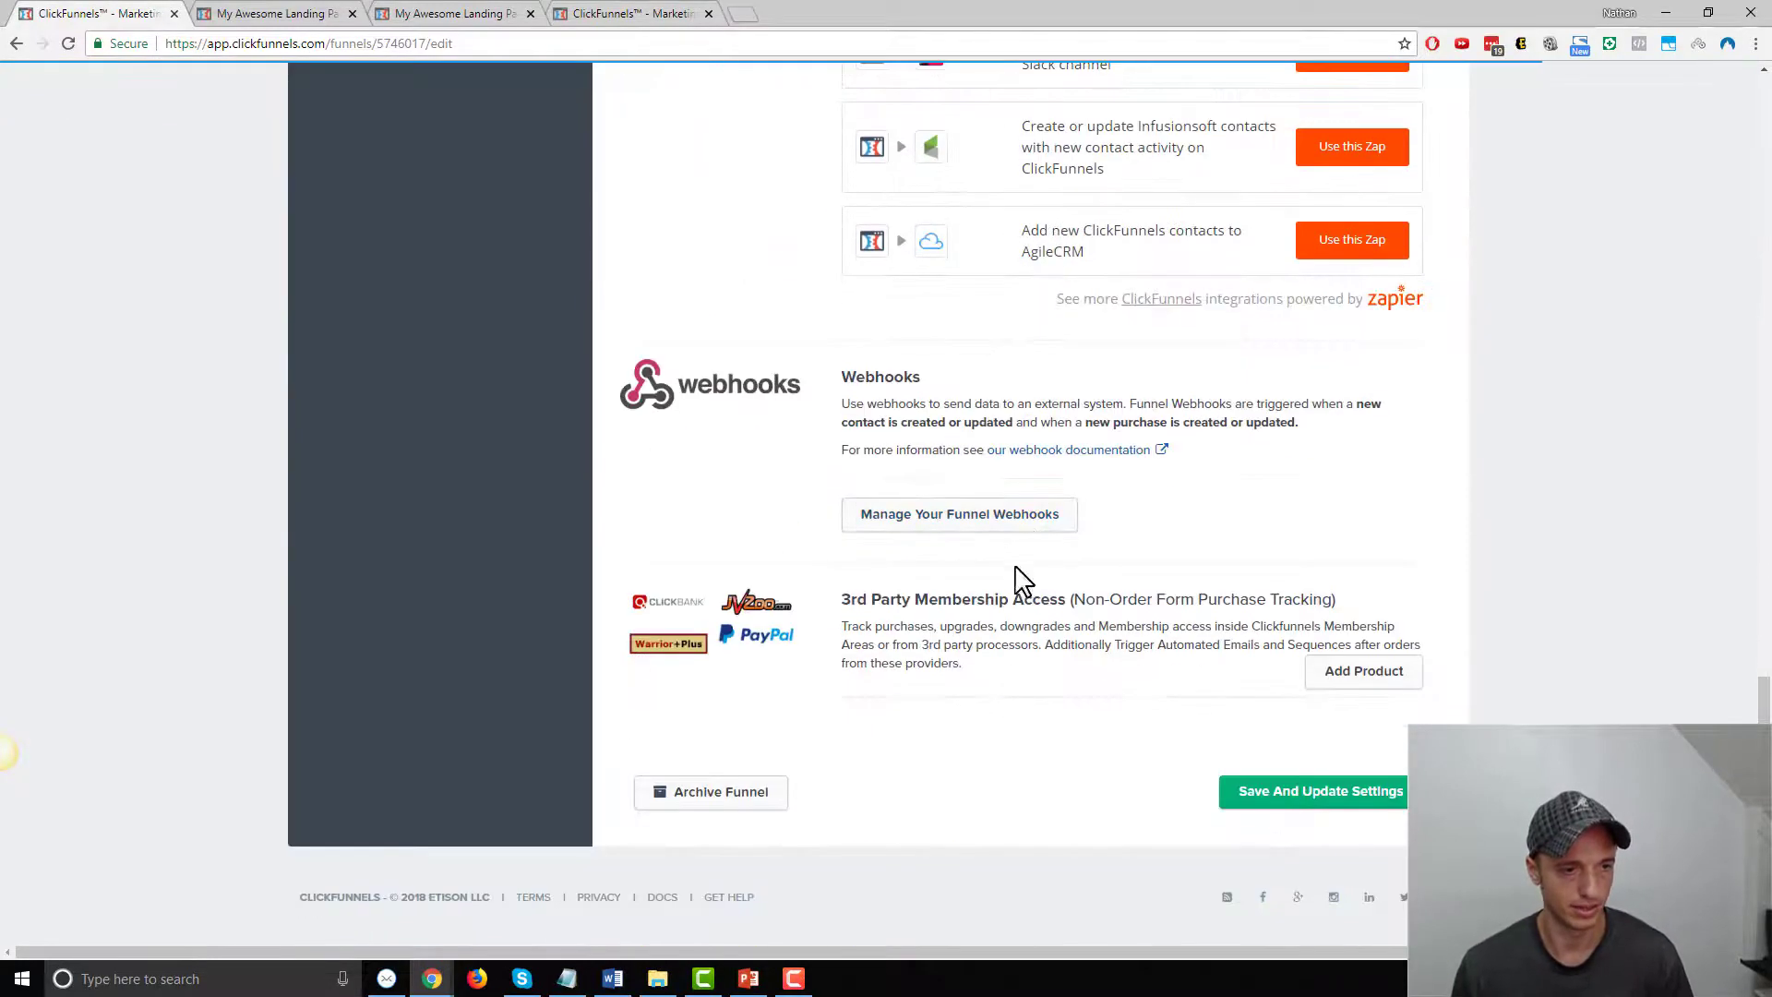
left_click(1328, 787)
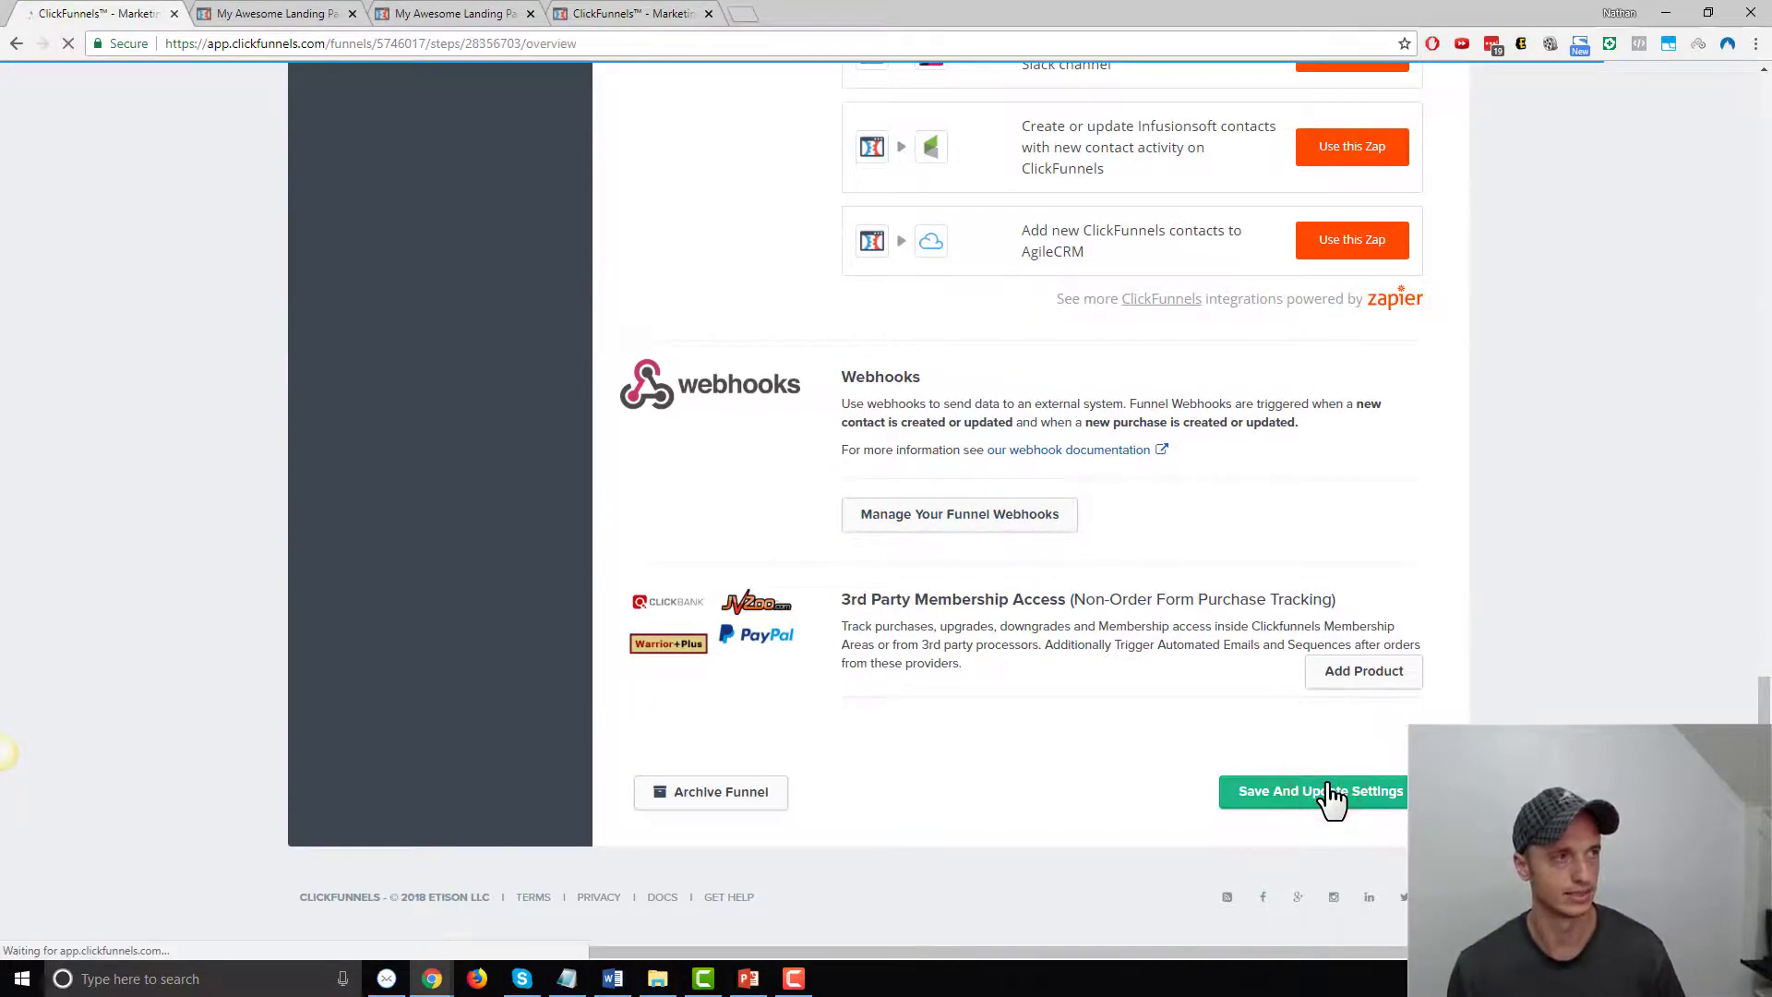
left_click(1410, 228)
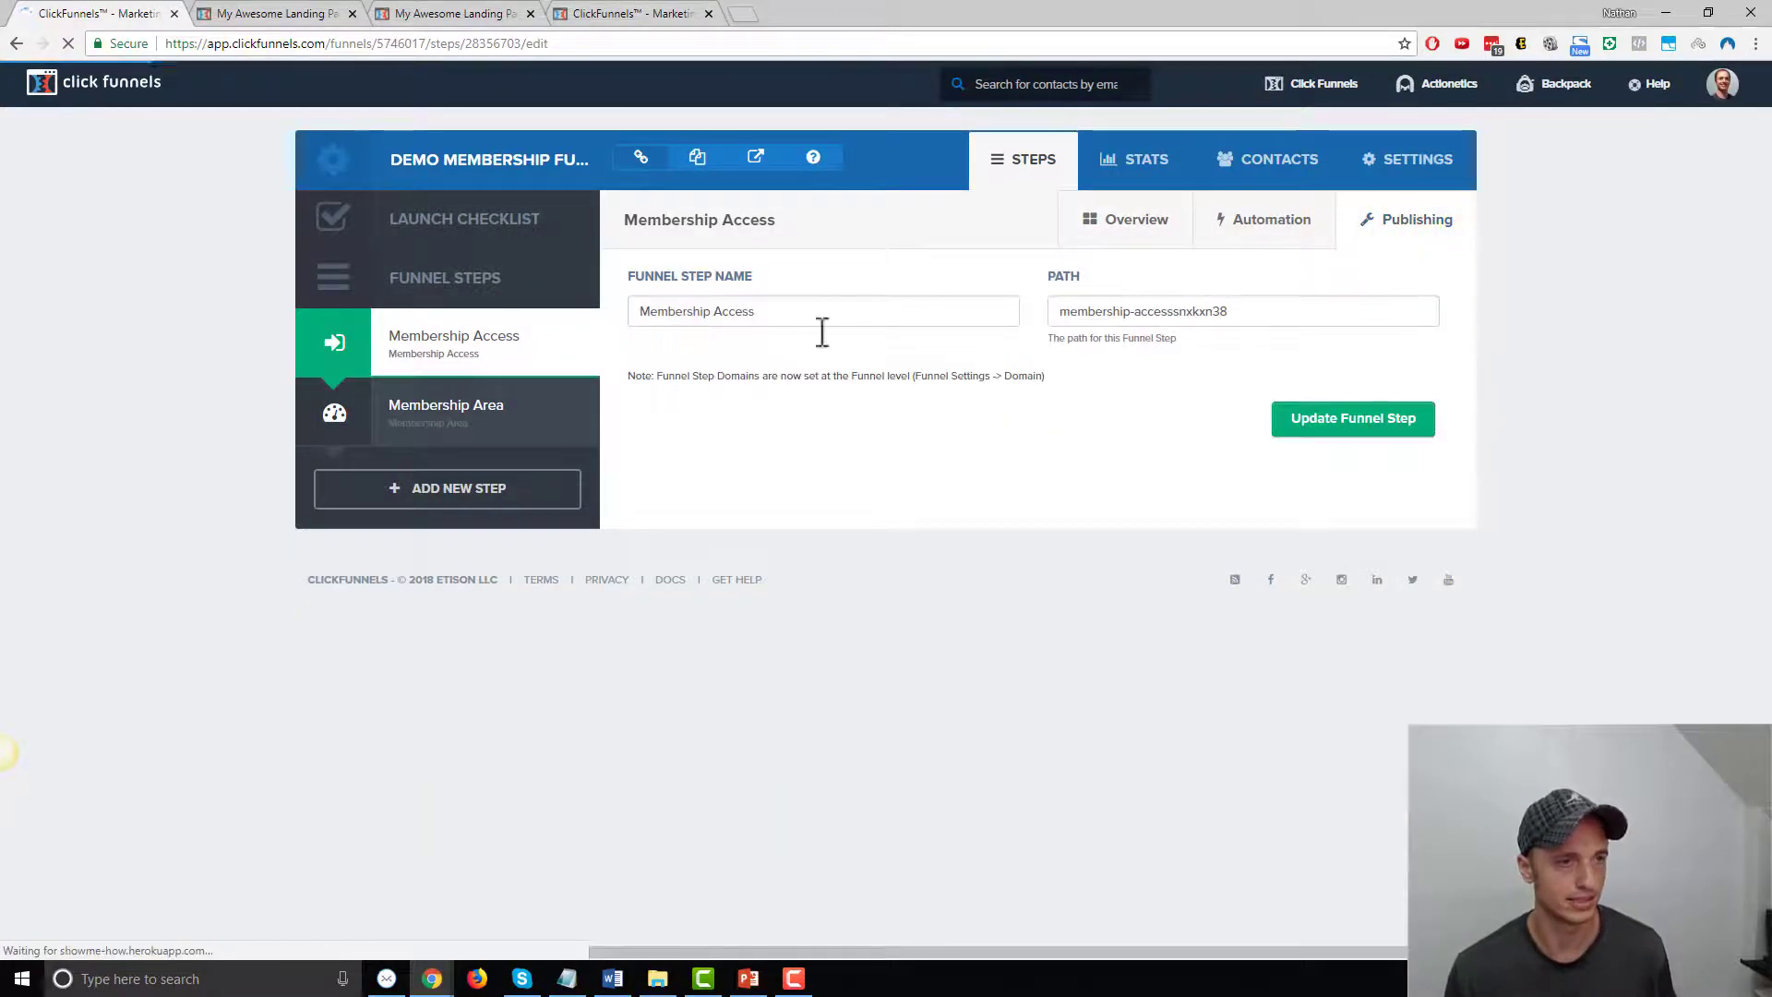
Change the Membership Access step path to demo-membership-login and save it
left_click(1311, 310)
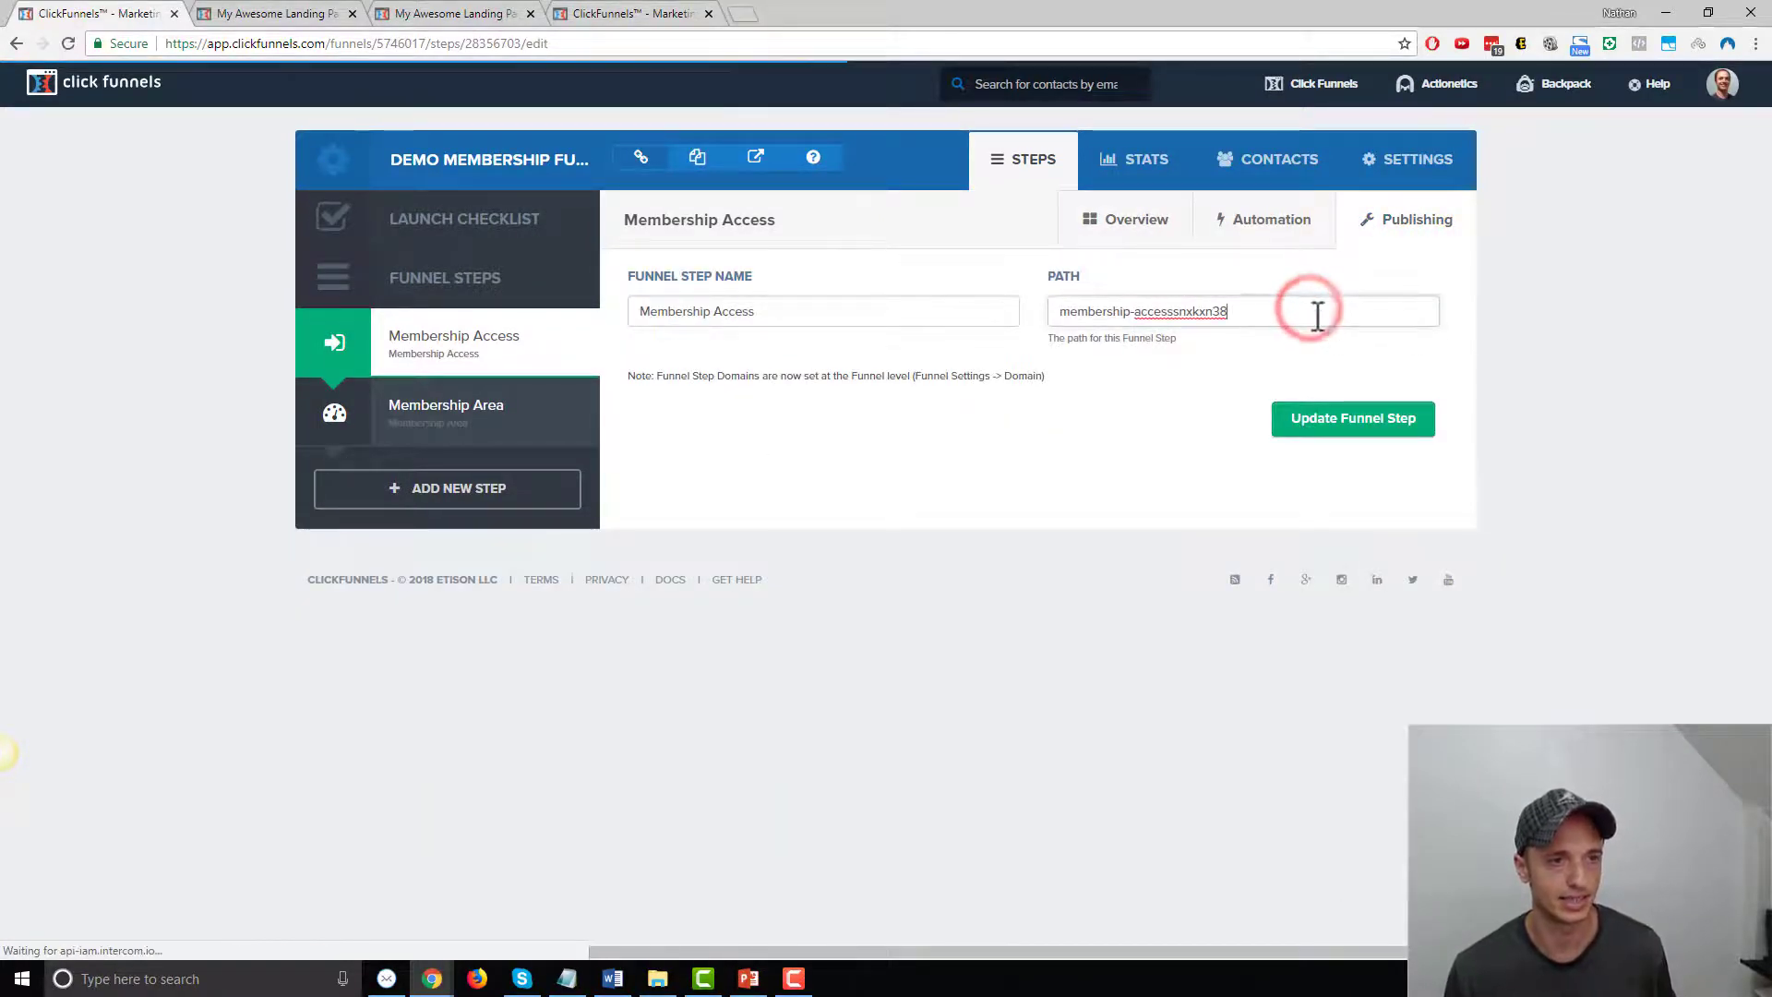
key("ctrl+a")
type("demo-membership")
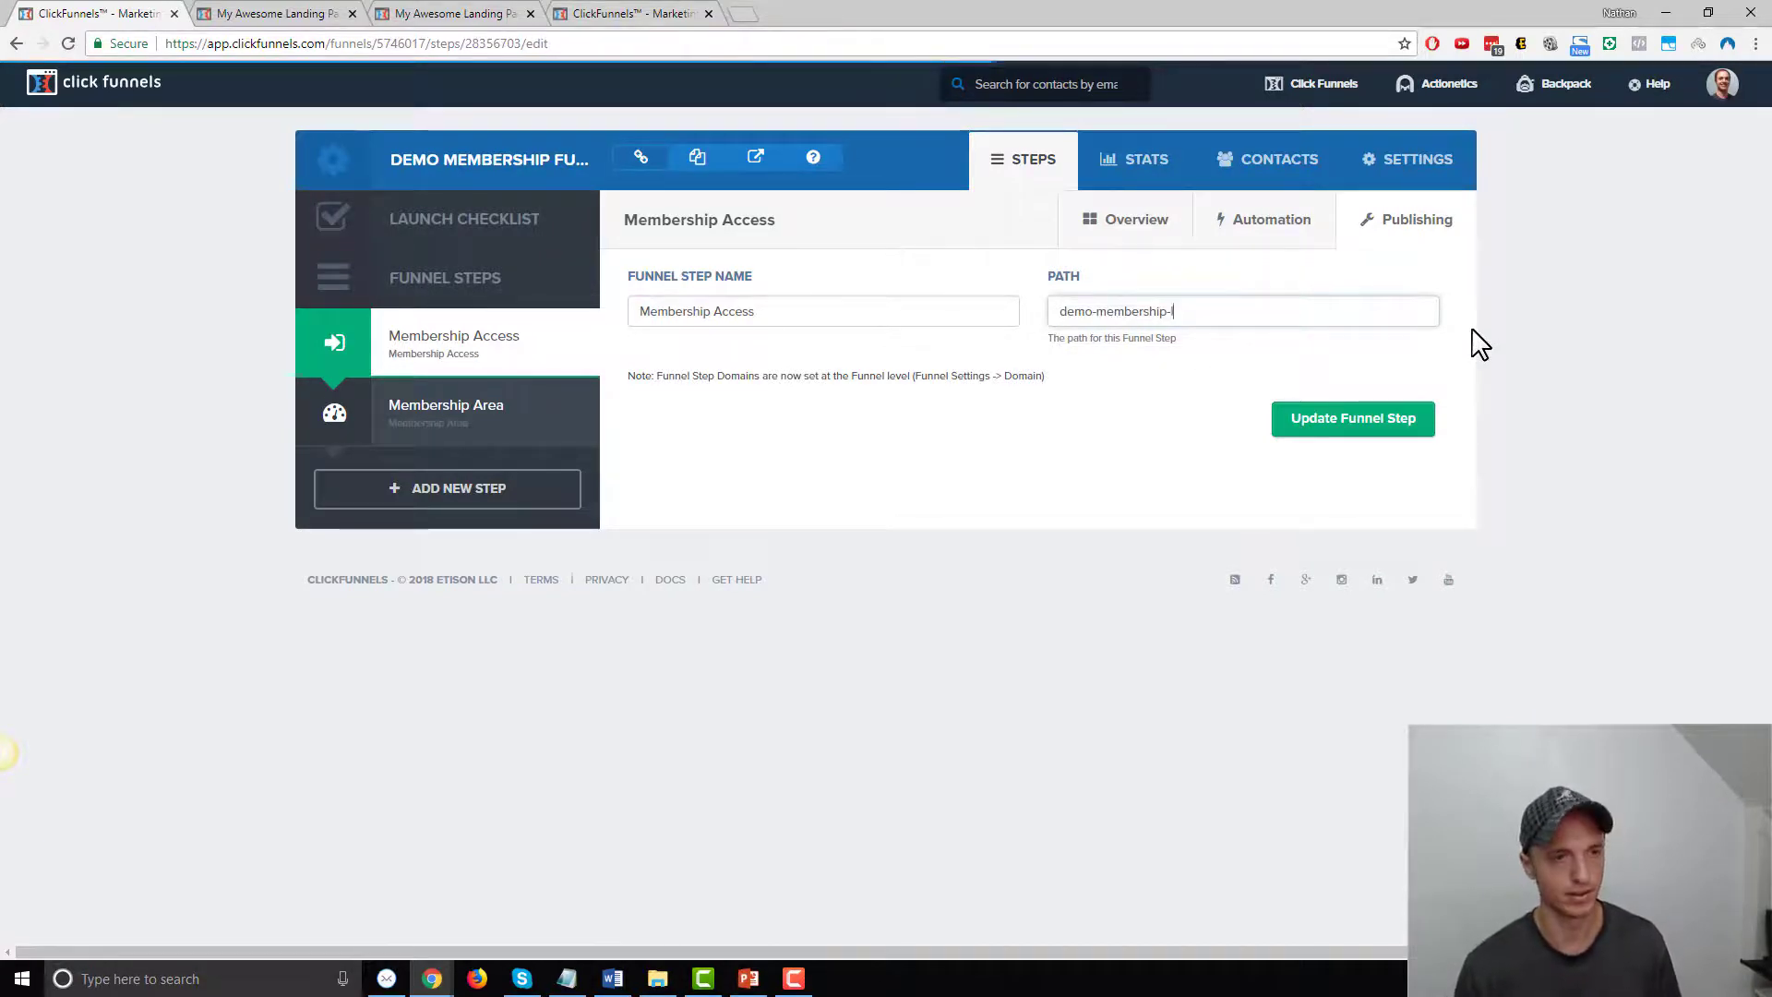
key("ctrl+a")
left_click(1348, 423)
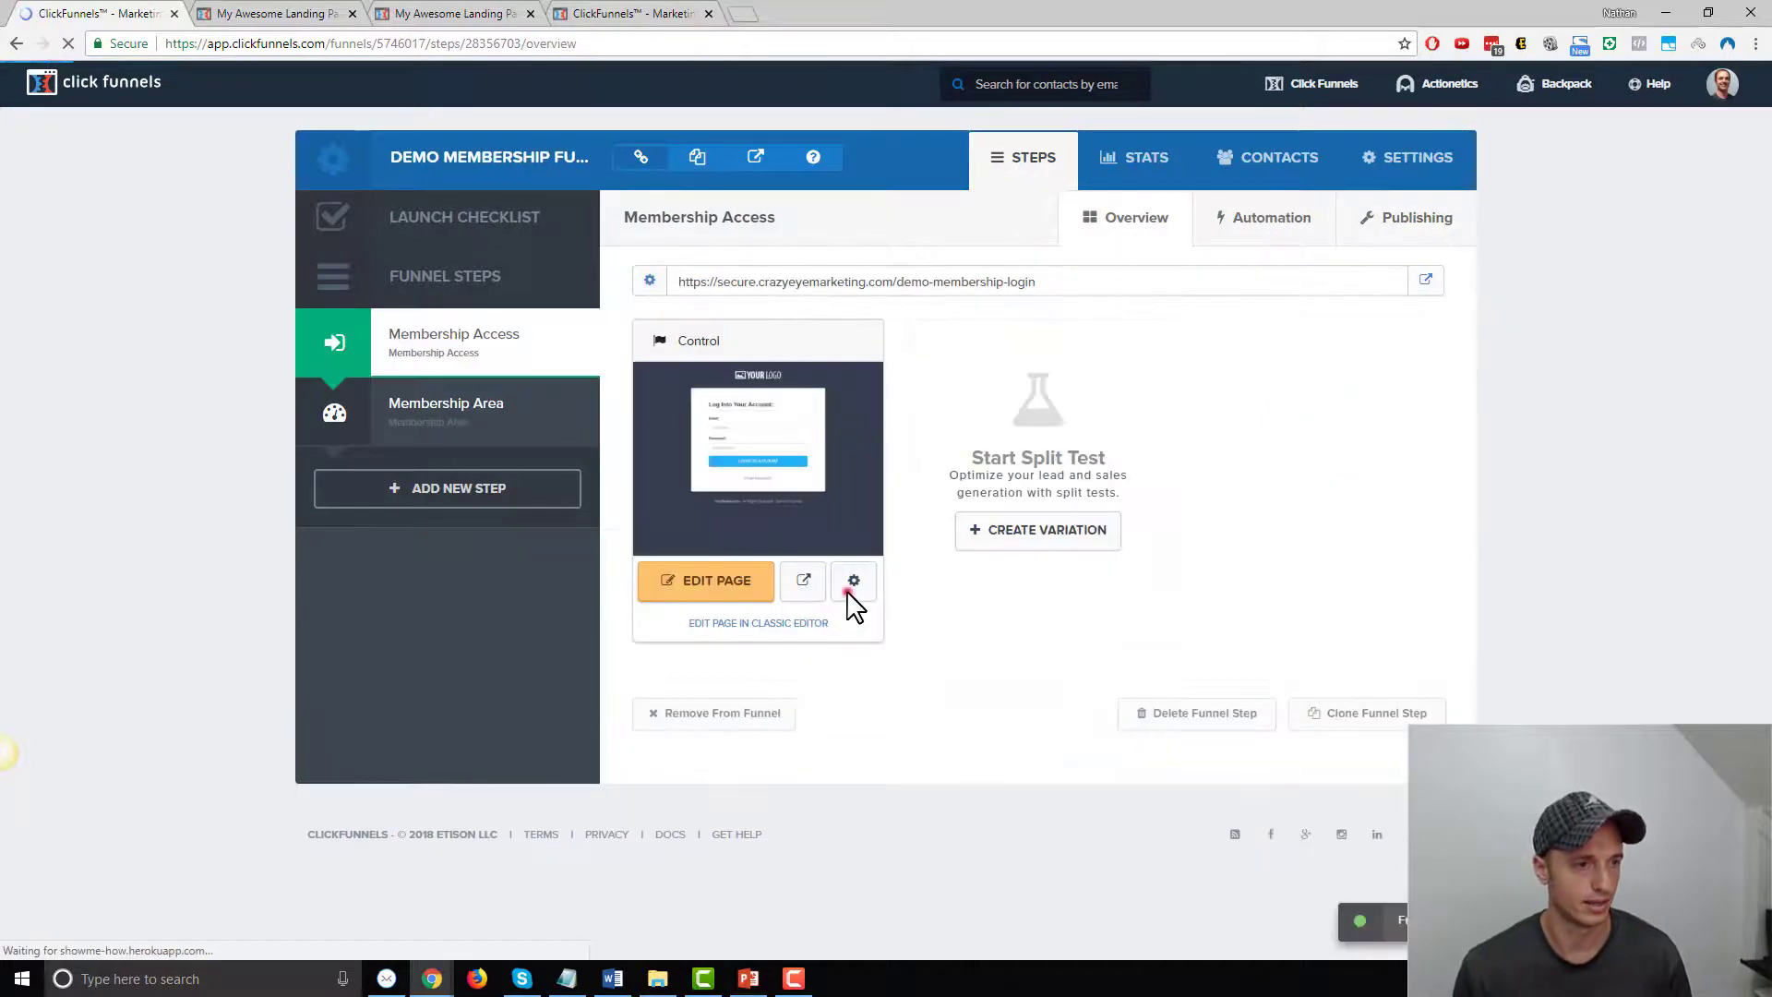
Give the login page itself the same demo-membership-login path
left_click(848, 588)
left_click(854, 368)
key("ctrl+a")
type("demo-membership-login")
left_click(1124, 735)
Set the Membership Area step path to demo-membership-area and save it
left_click(473, 430)
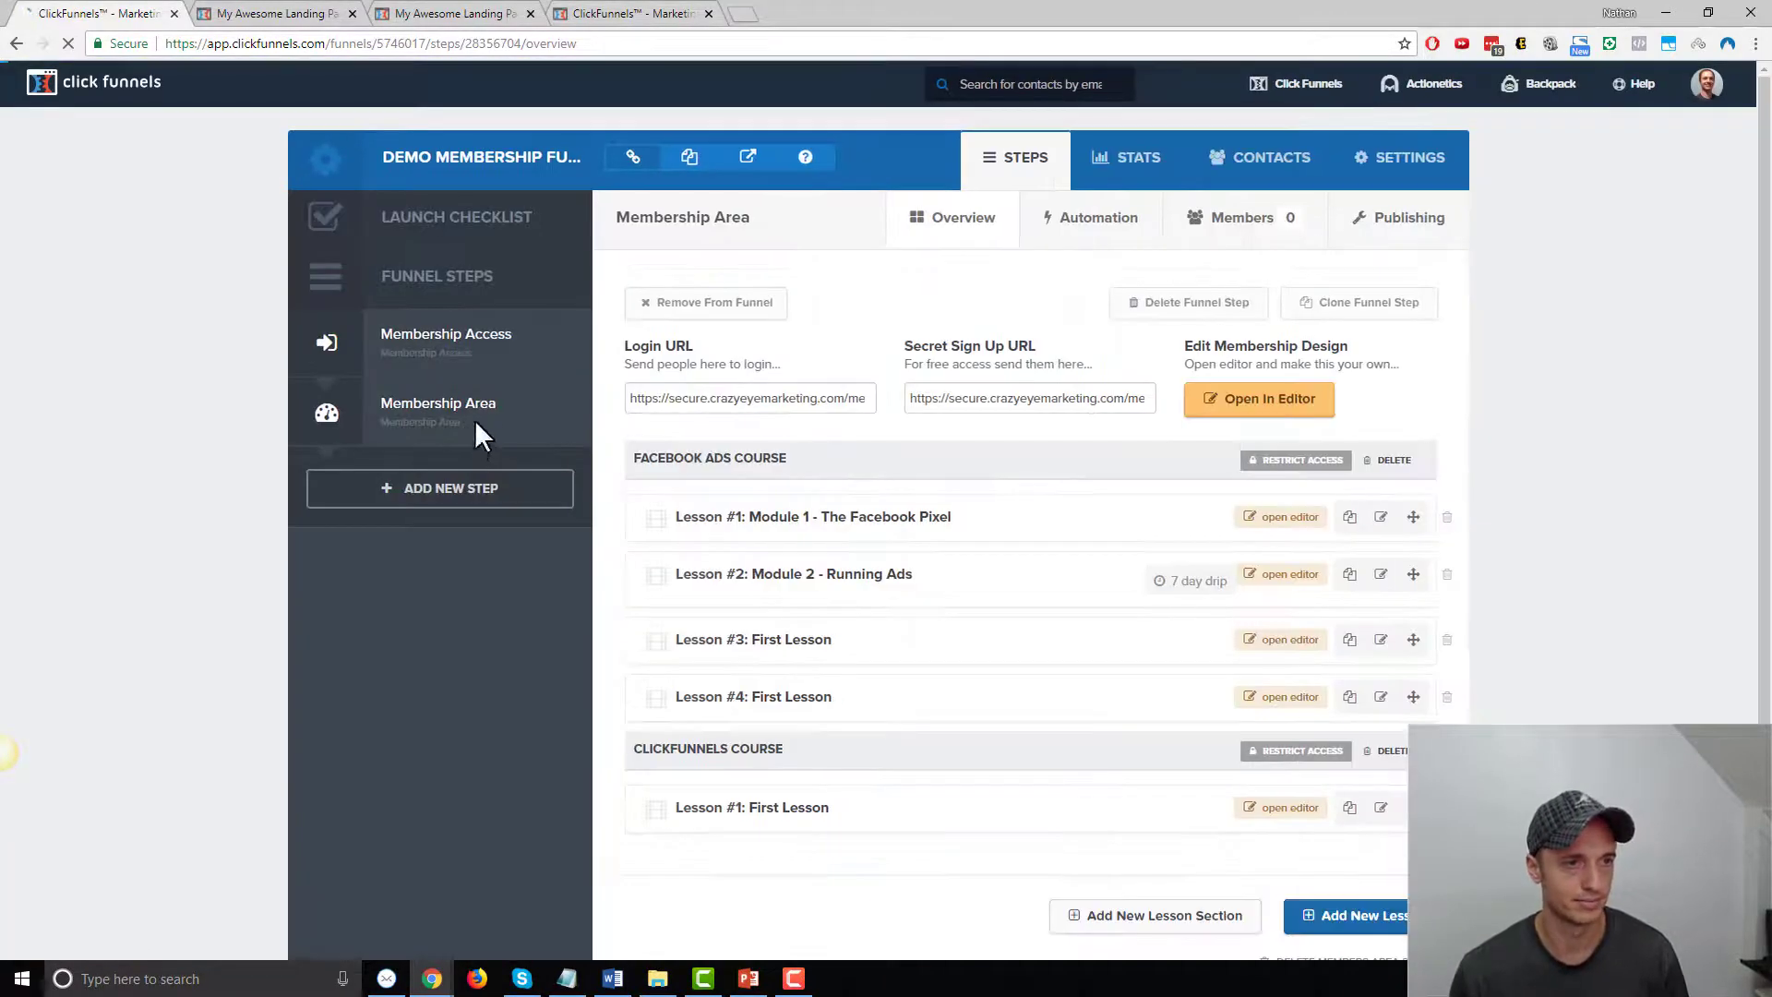
mouse_move(1435, 83)
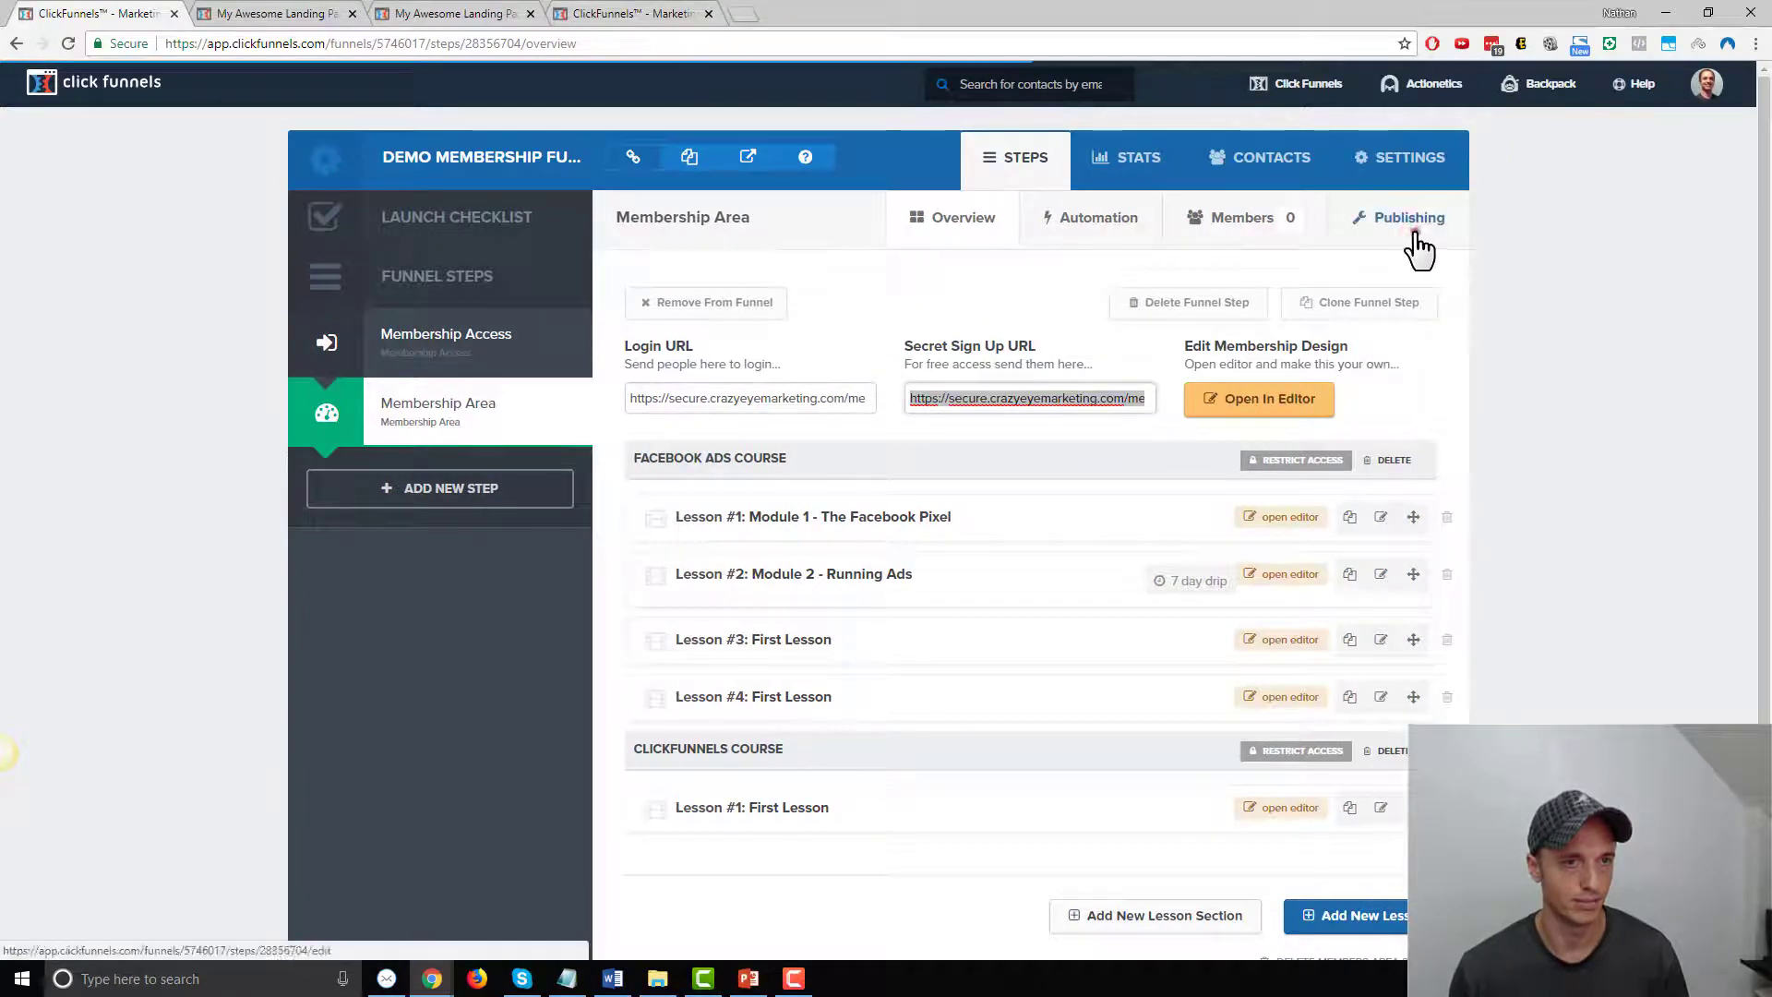
left_click(1414, 238)
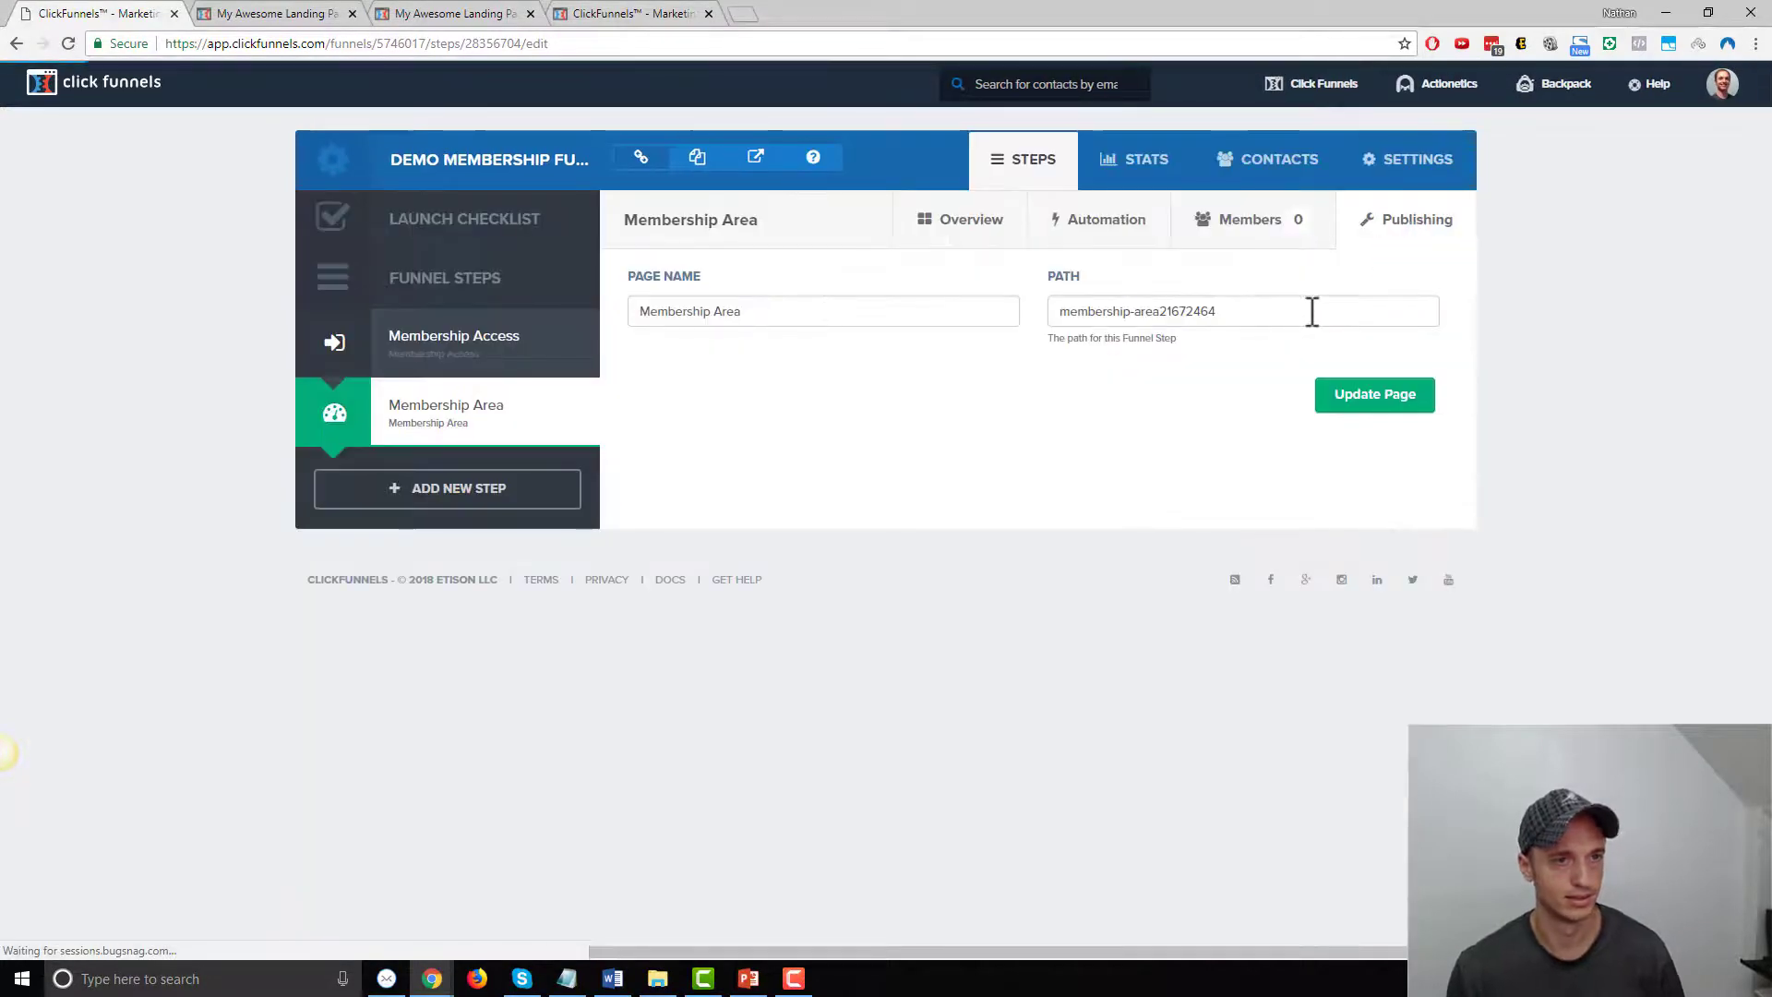
triple_click(1310, 310)
type("demo-membership-login")
double_click(1184, 311)
type("area")
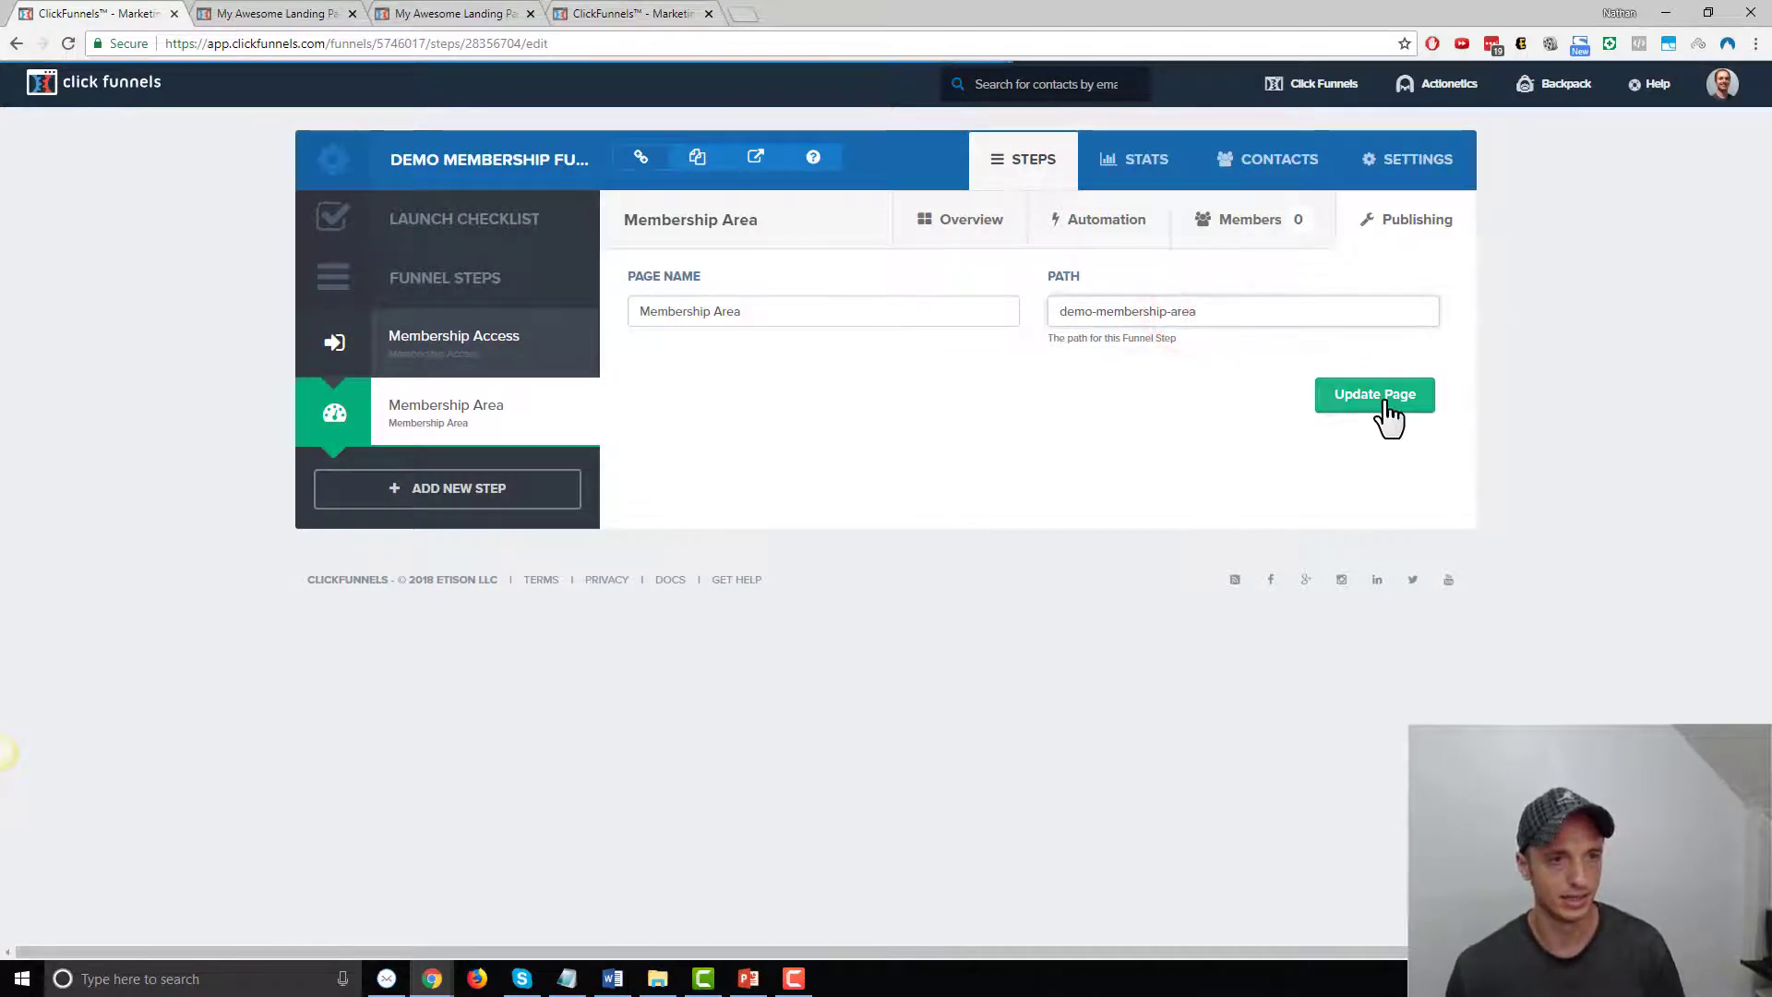
left_click(1388, 406)
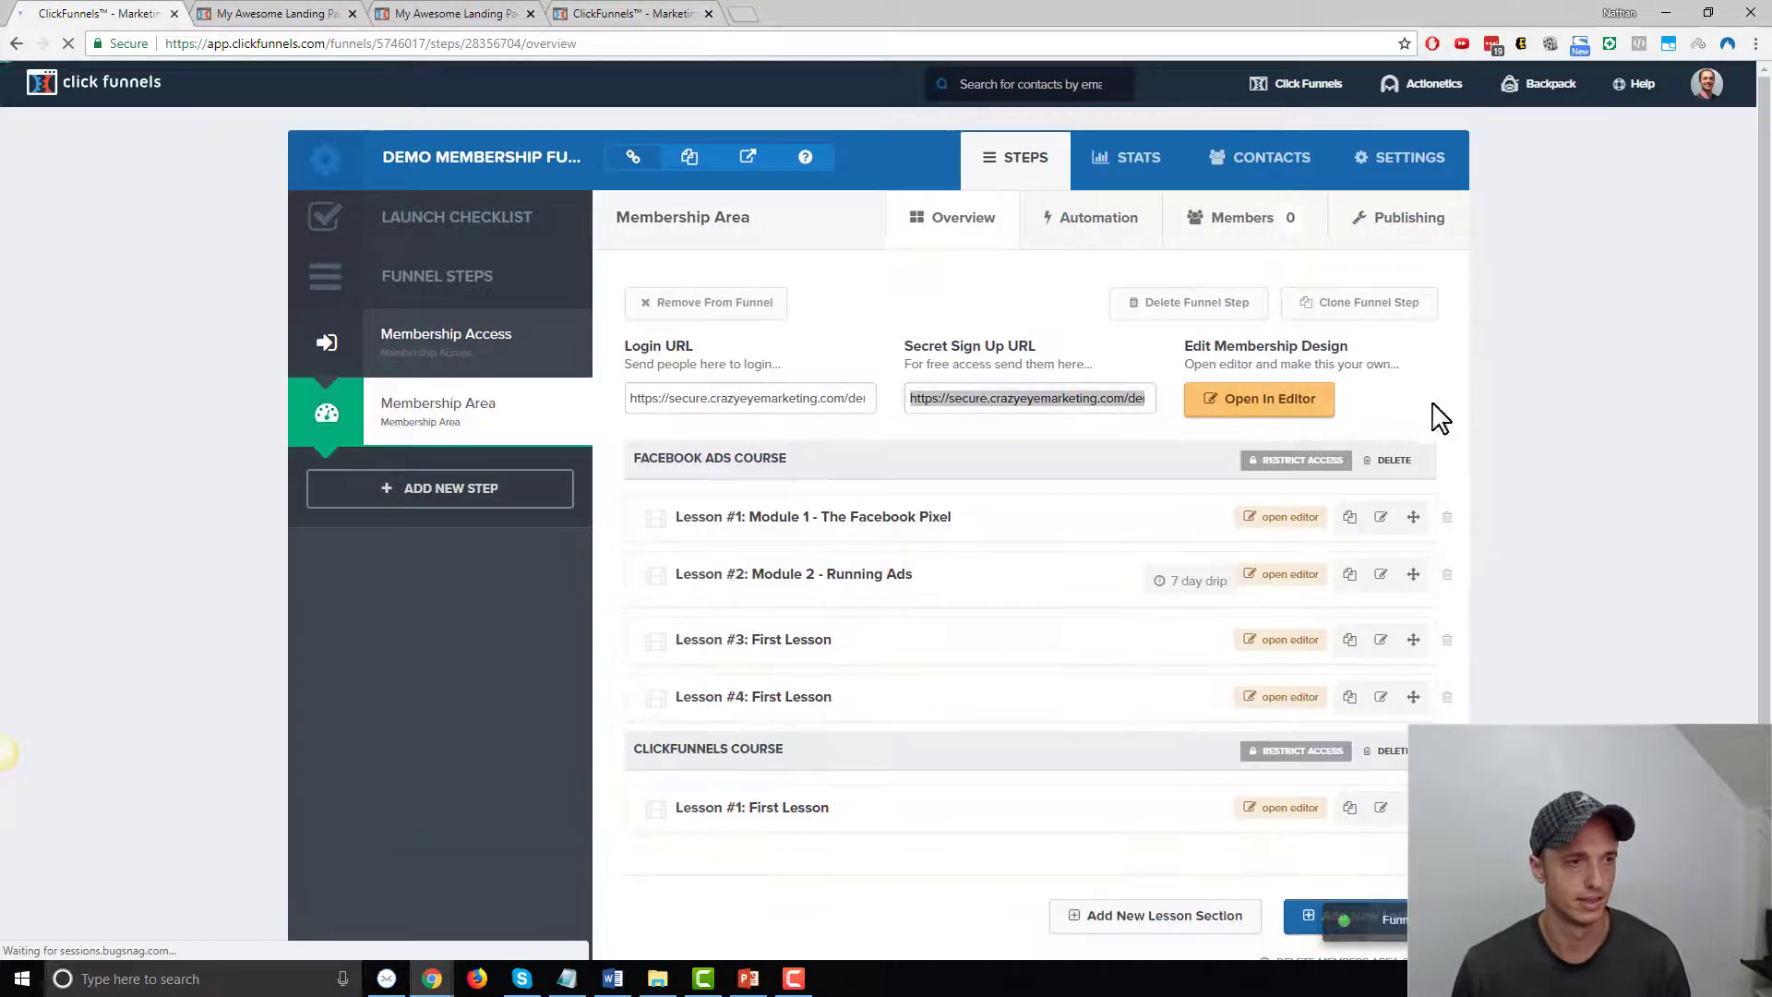
Copy the Login URL and paste it into a new incognito window
left_click(443, 351)
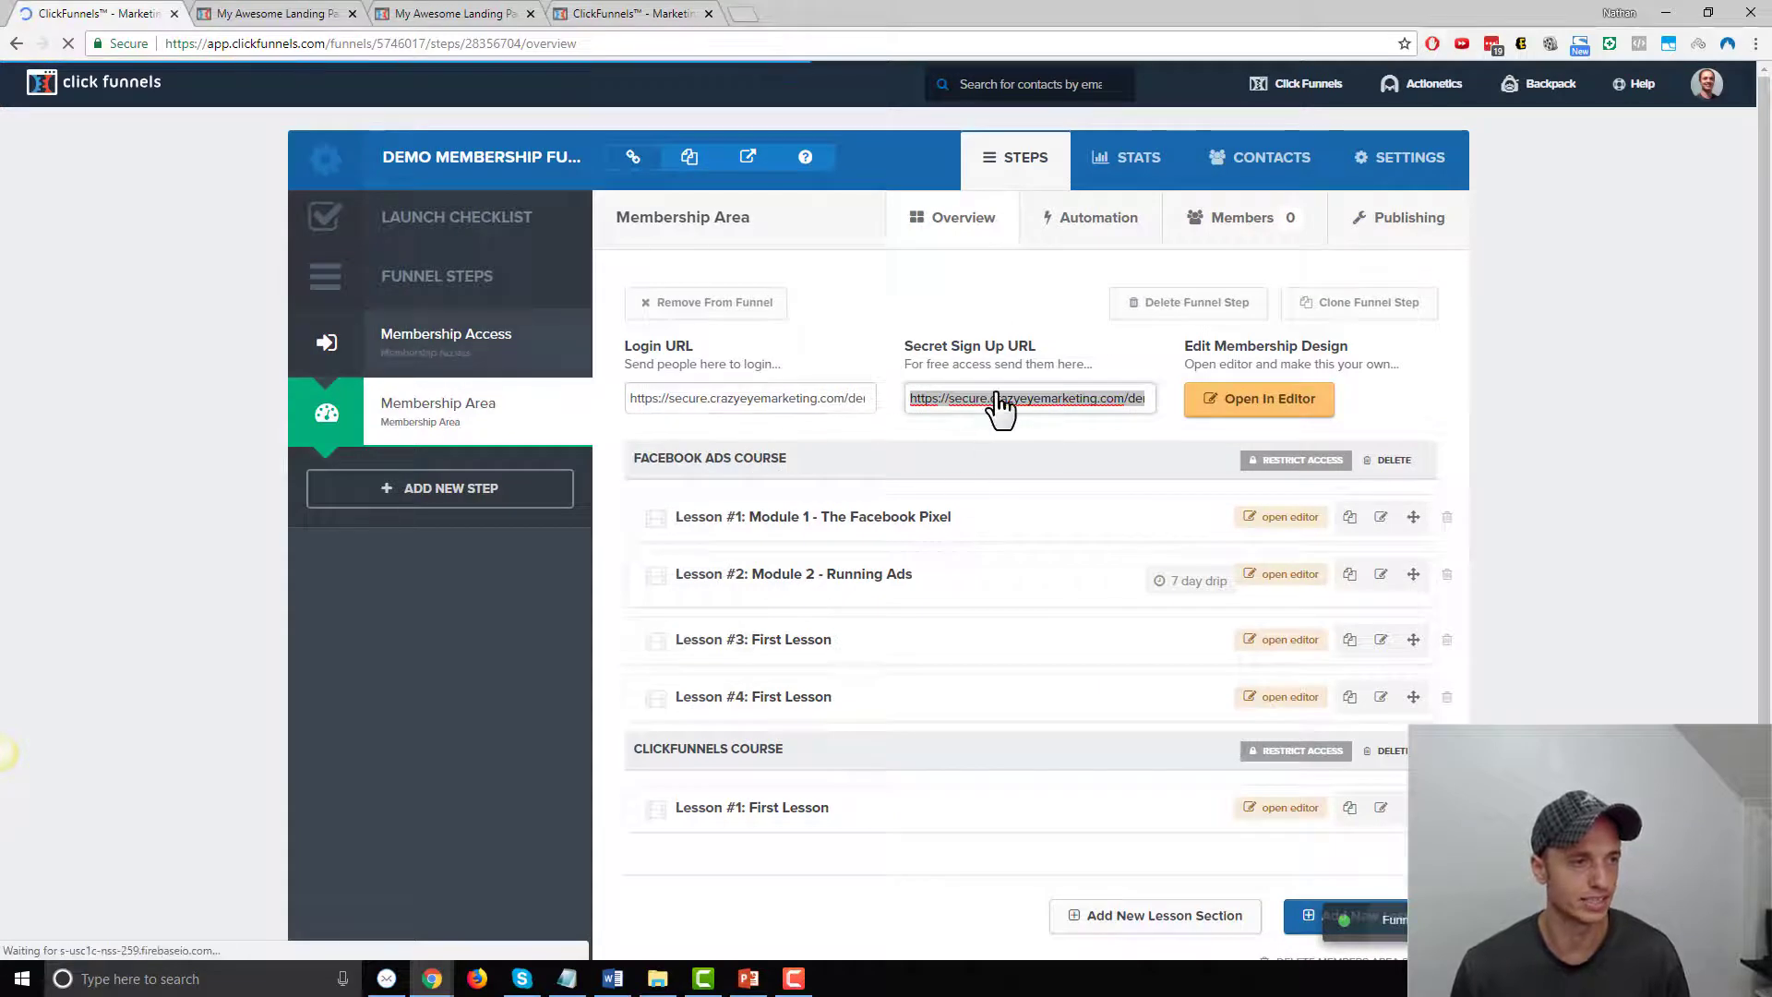
left_click(650, 398)
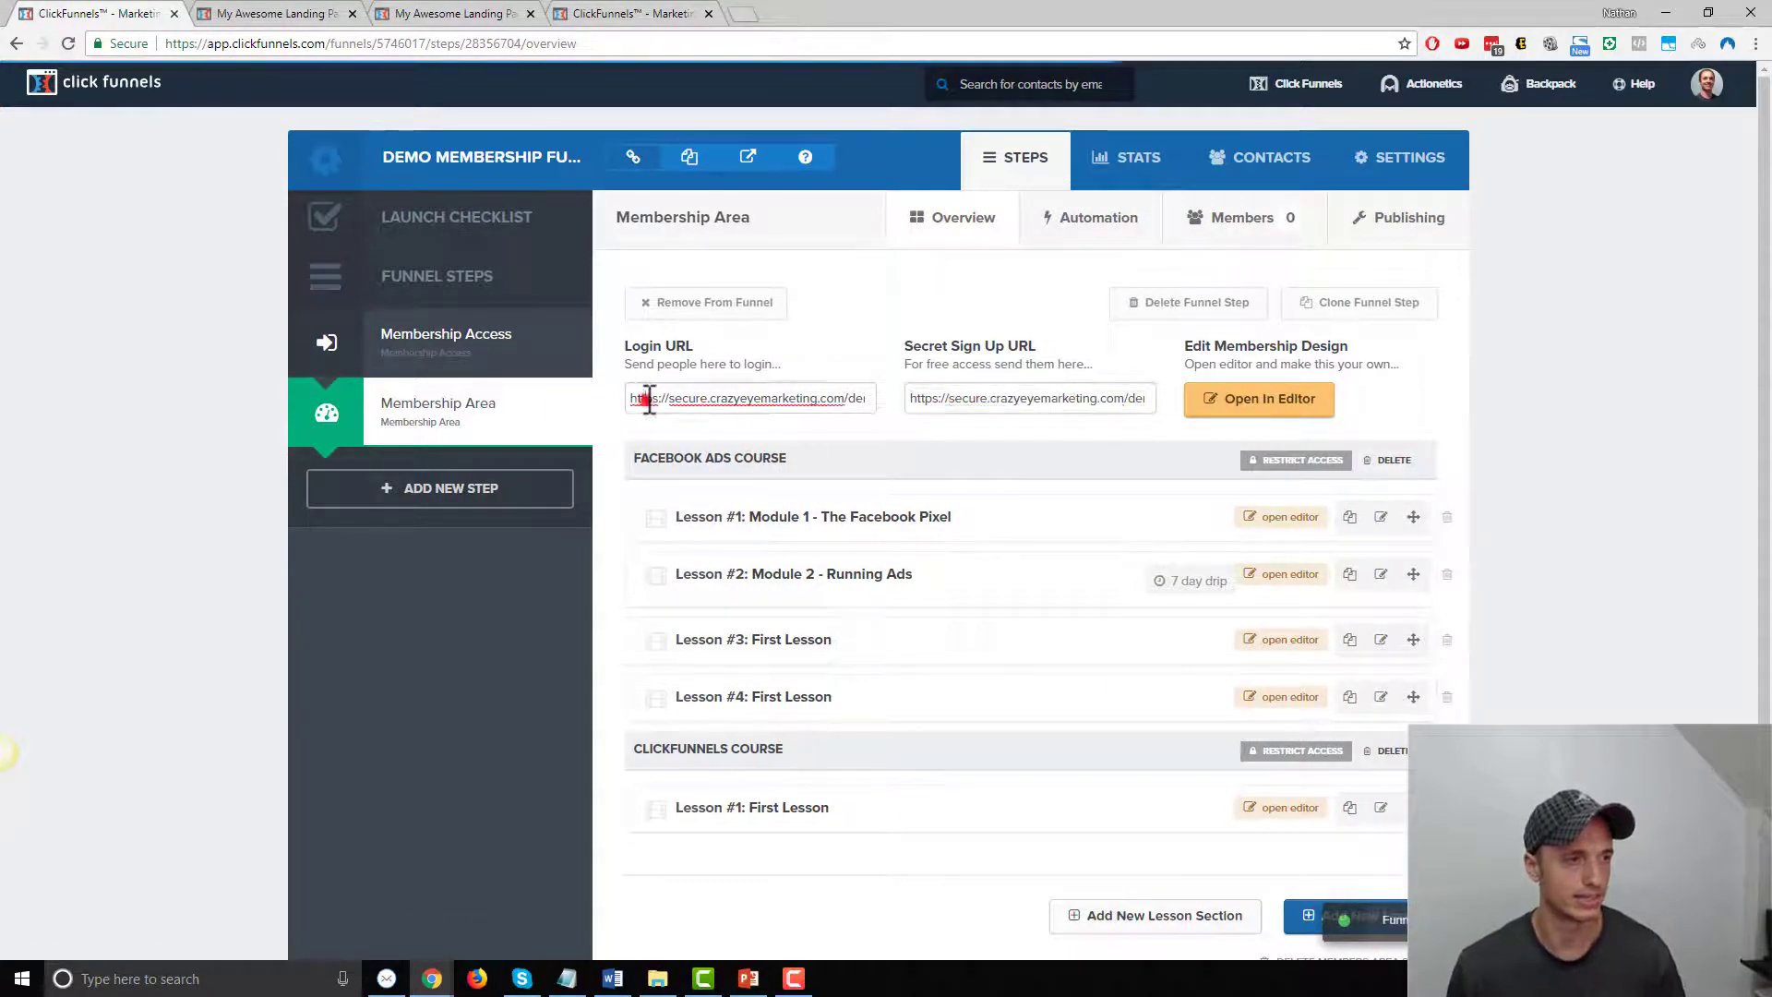
left_click(1756, 44)
left_click(1657, 112)
left_click(772, 43)
type("https://secure.crazyeyemarketing.com/demo-membership-area")
Load the login page in incognito, then open the Secret Sign Up URL in a new incognito tab
key("Return")
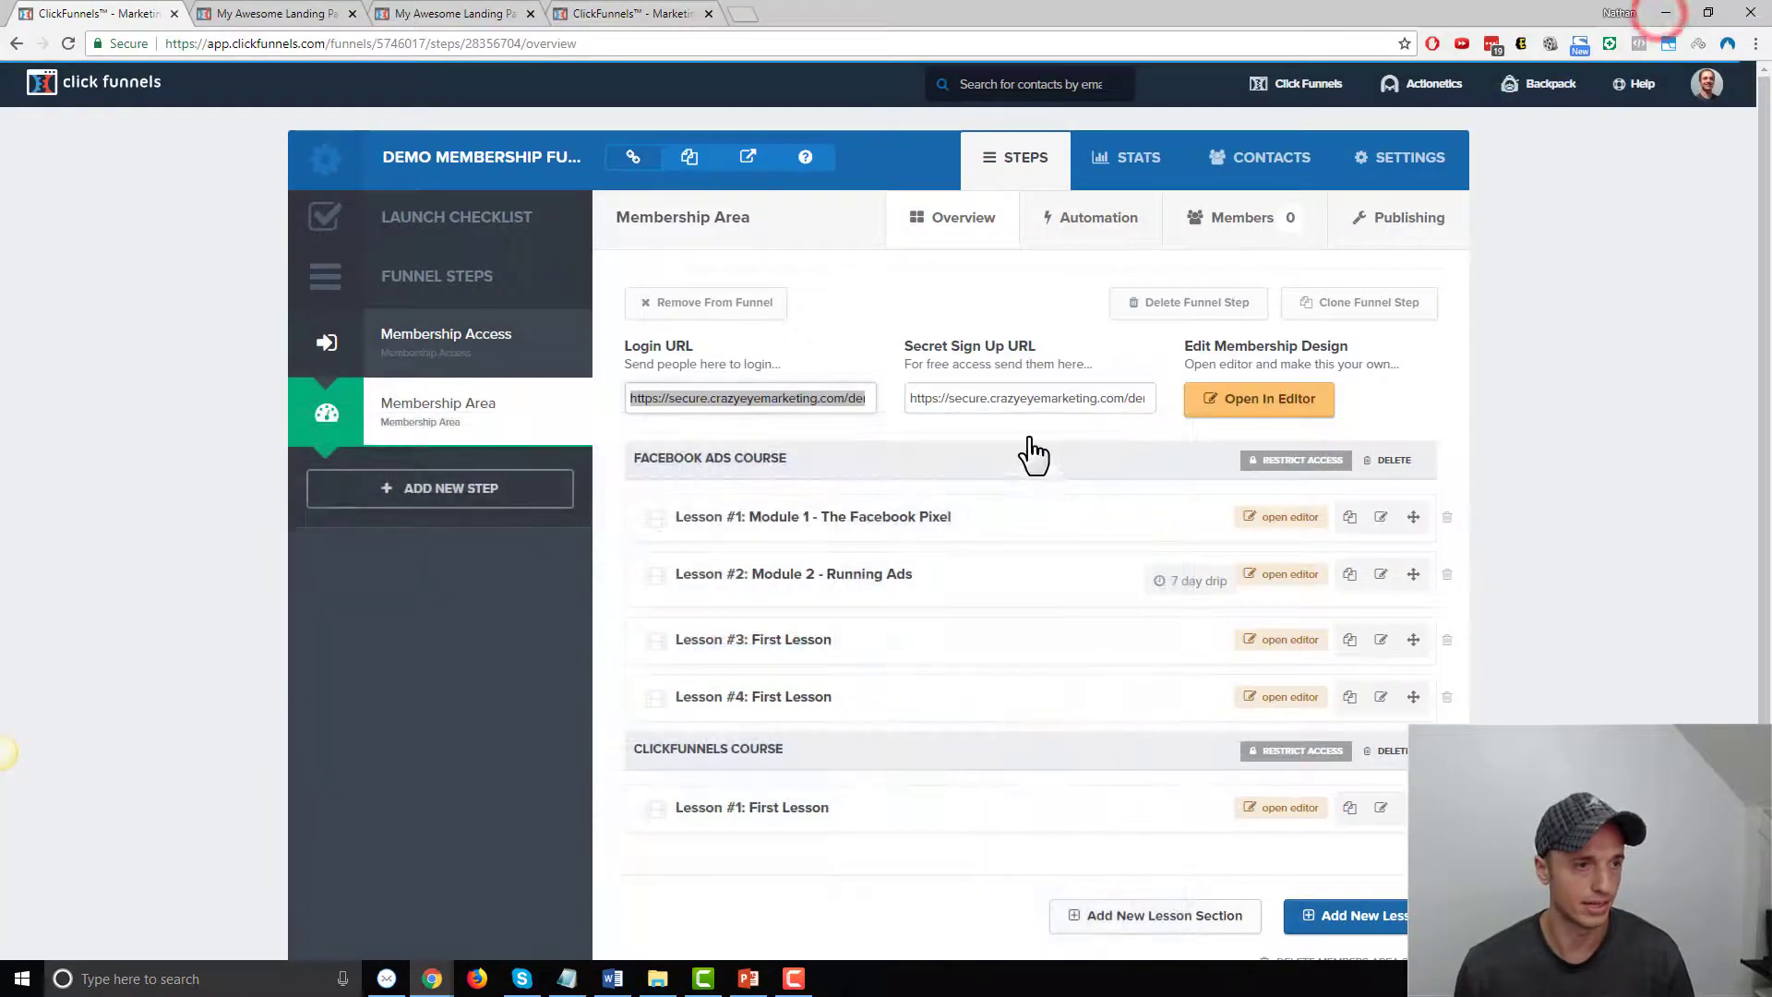
left_click(1023, 404)
key("ctrl+a")
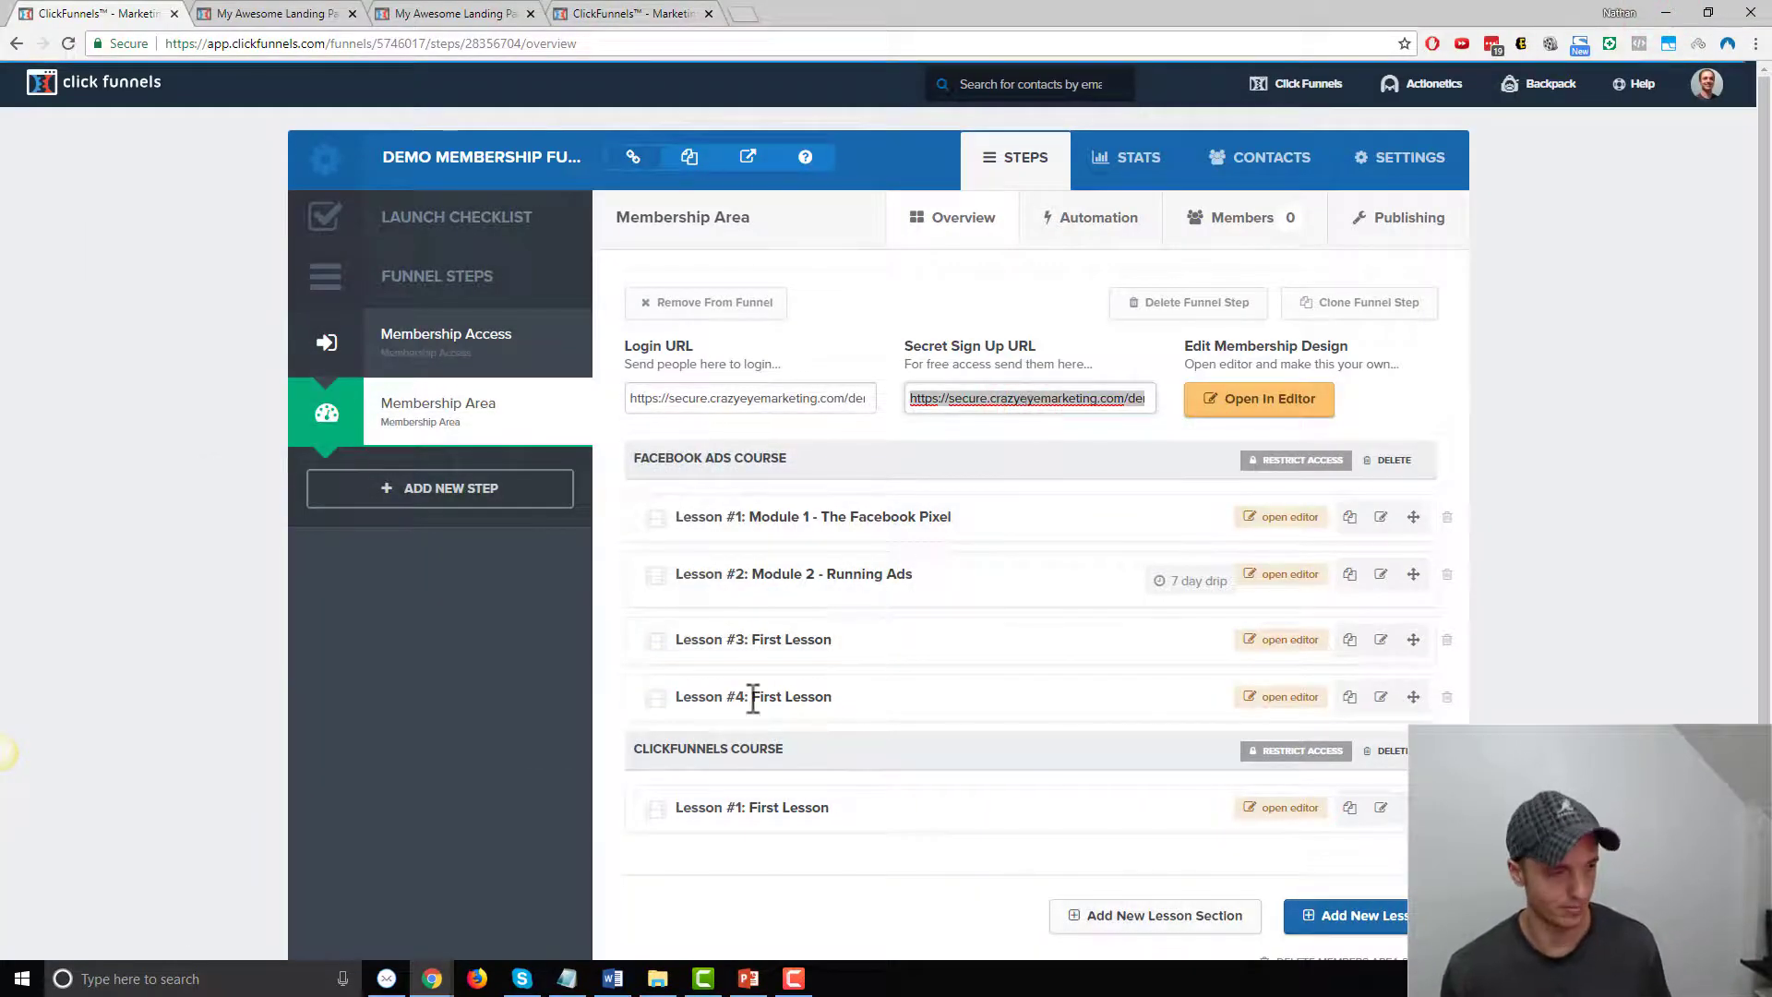
left_click(436, 980)
left_click(694, 889)
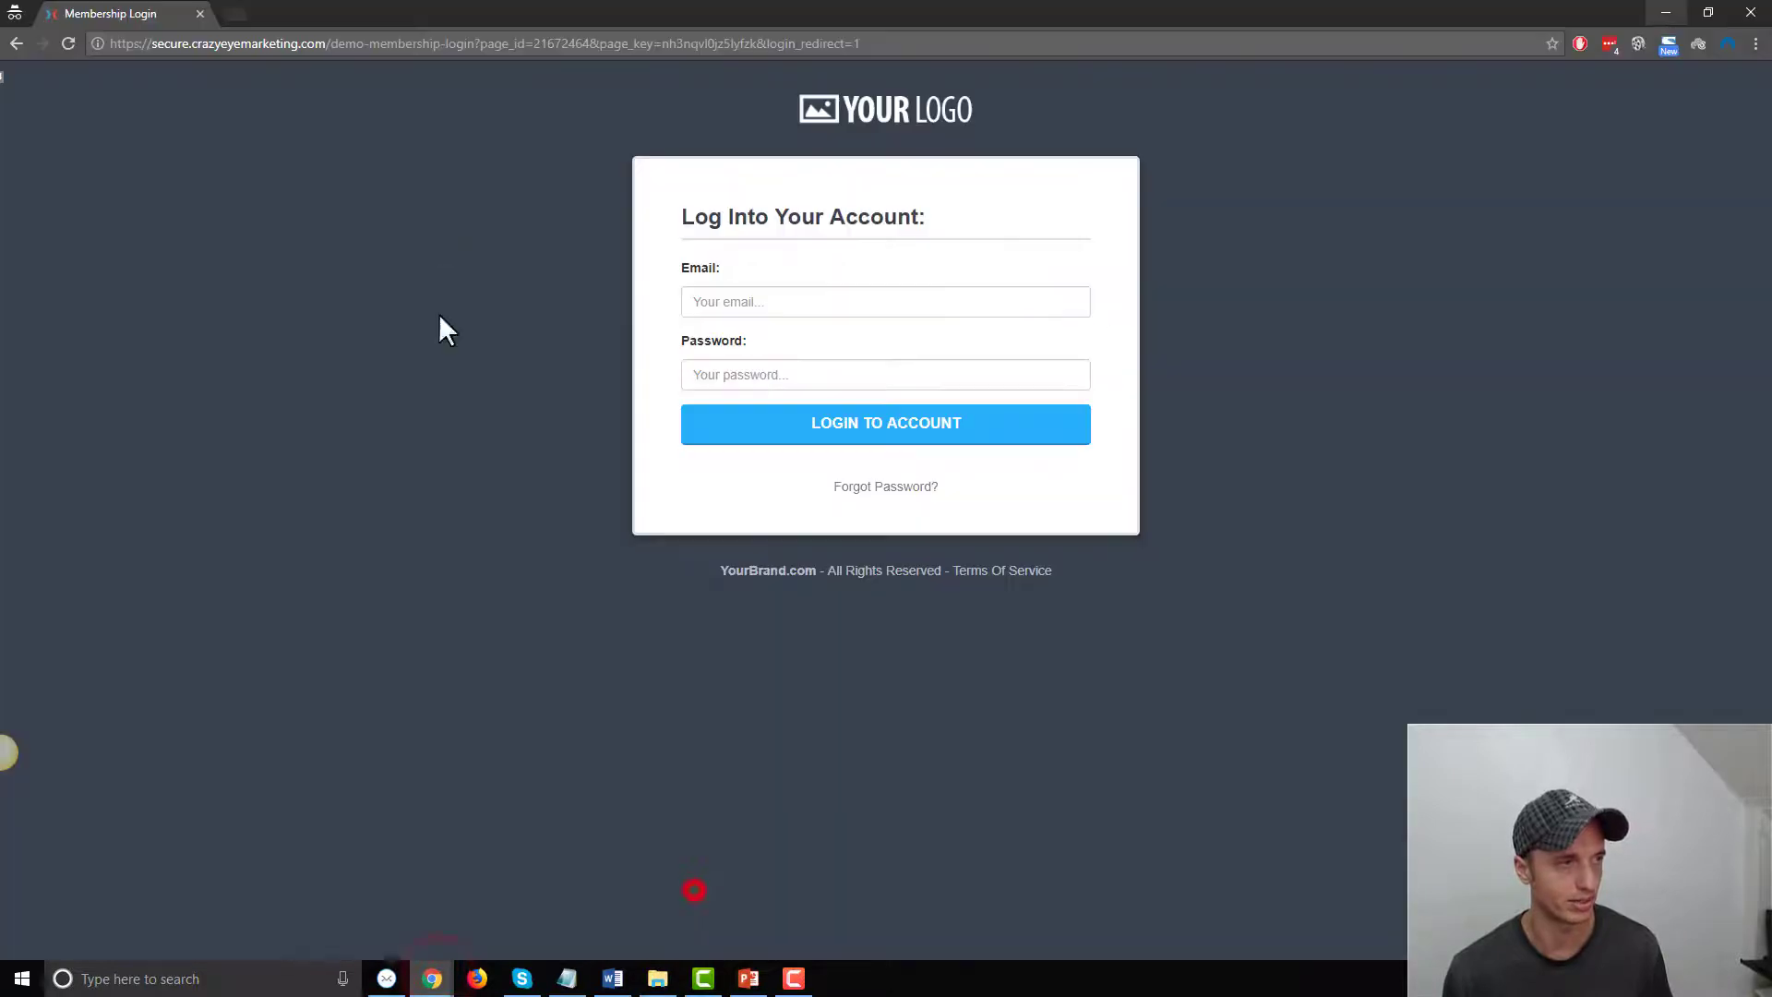
left_click(234, 14)
key("Return")
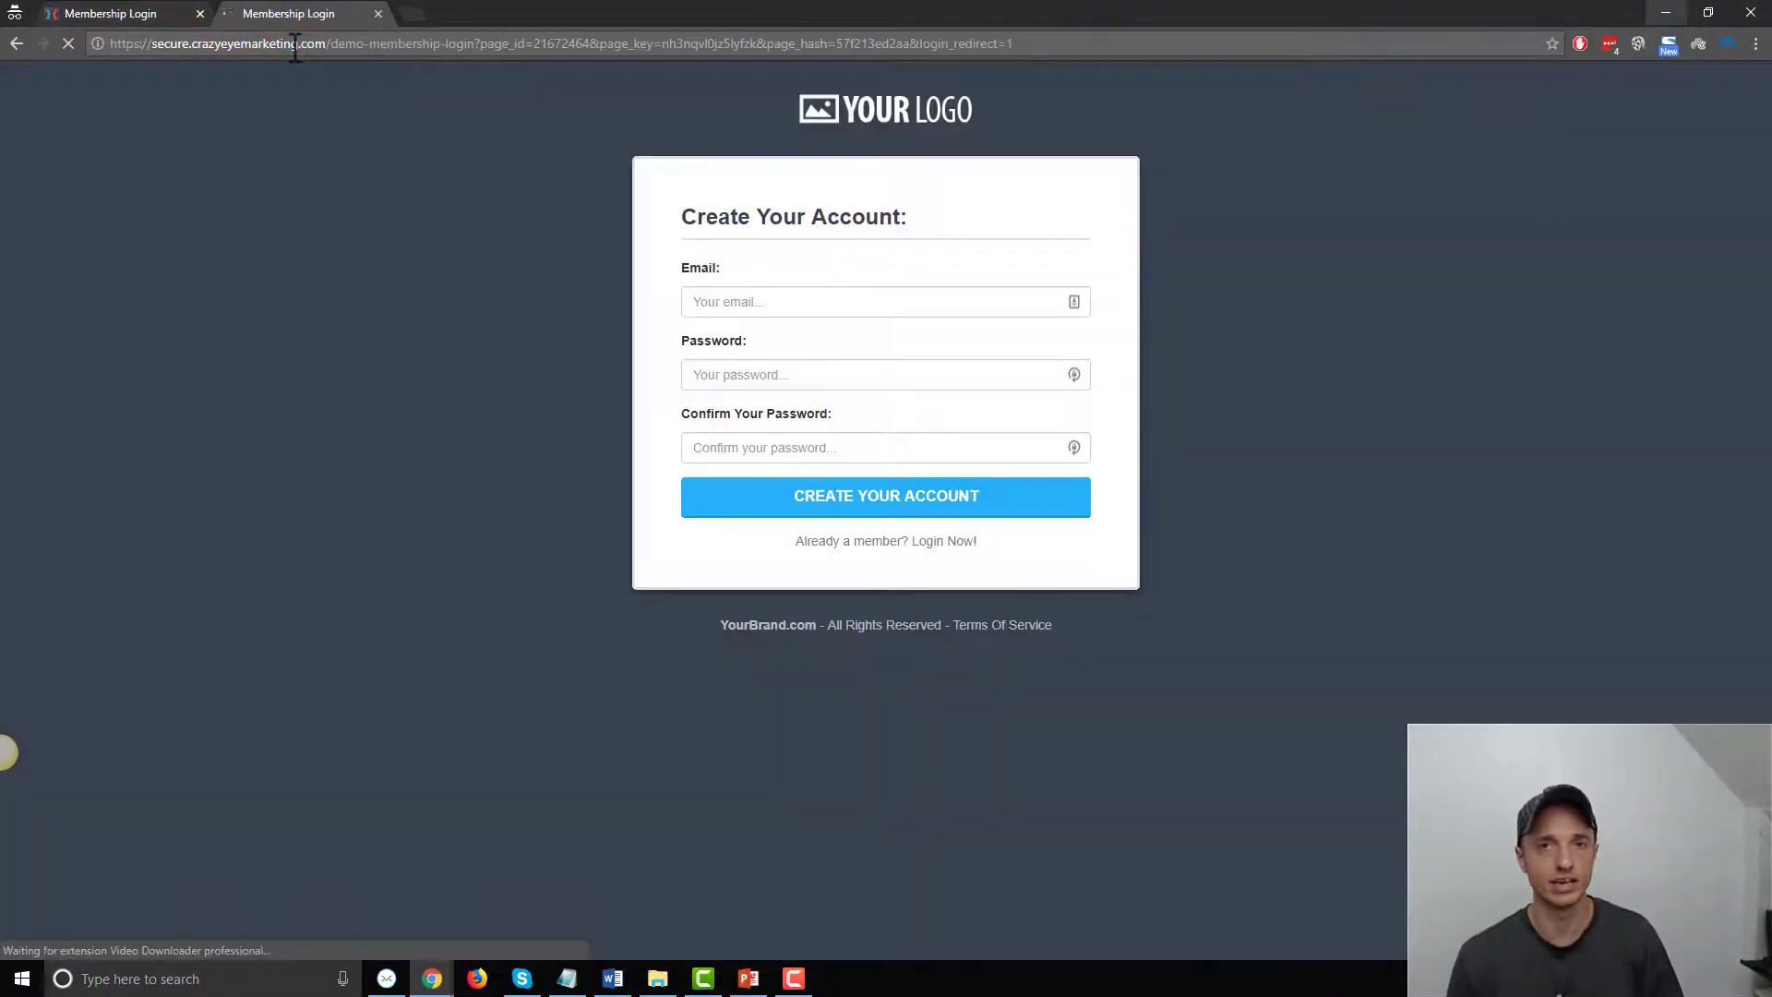
Fill in a test member's e-mail and matching passwords, then create the account
left_click(982, 300)
key("Tab")
type("********")
key("Tab")
type("********")
left_click(960, 502)
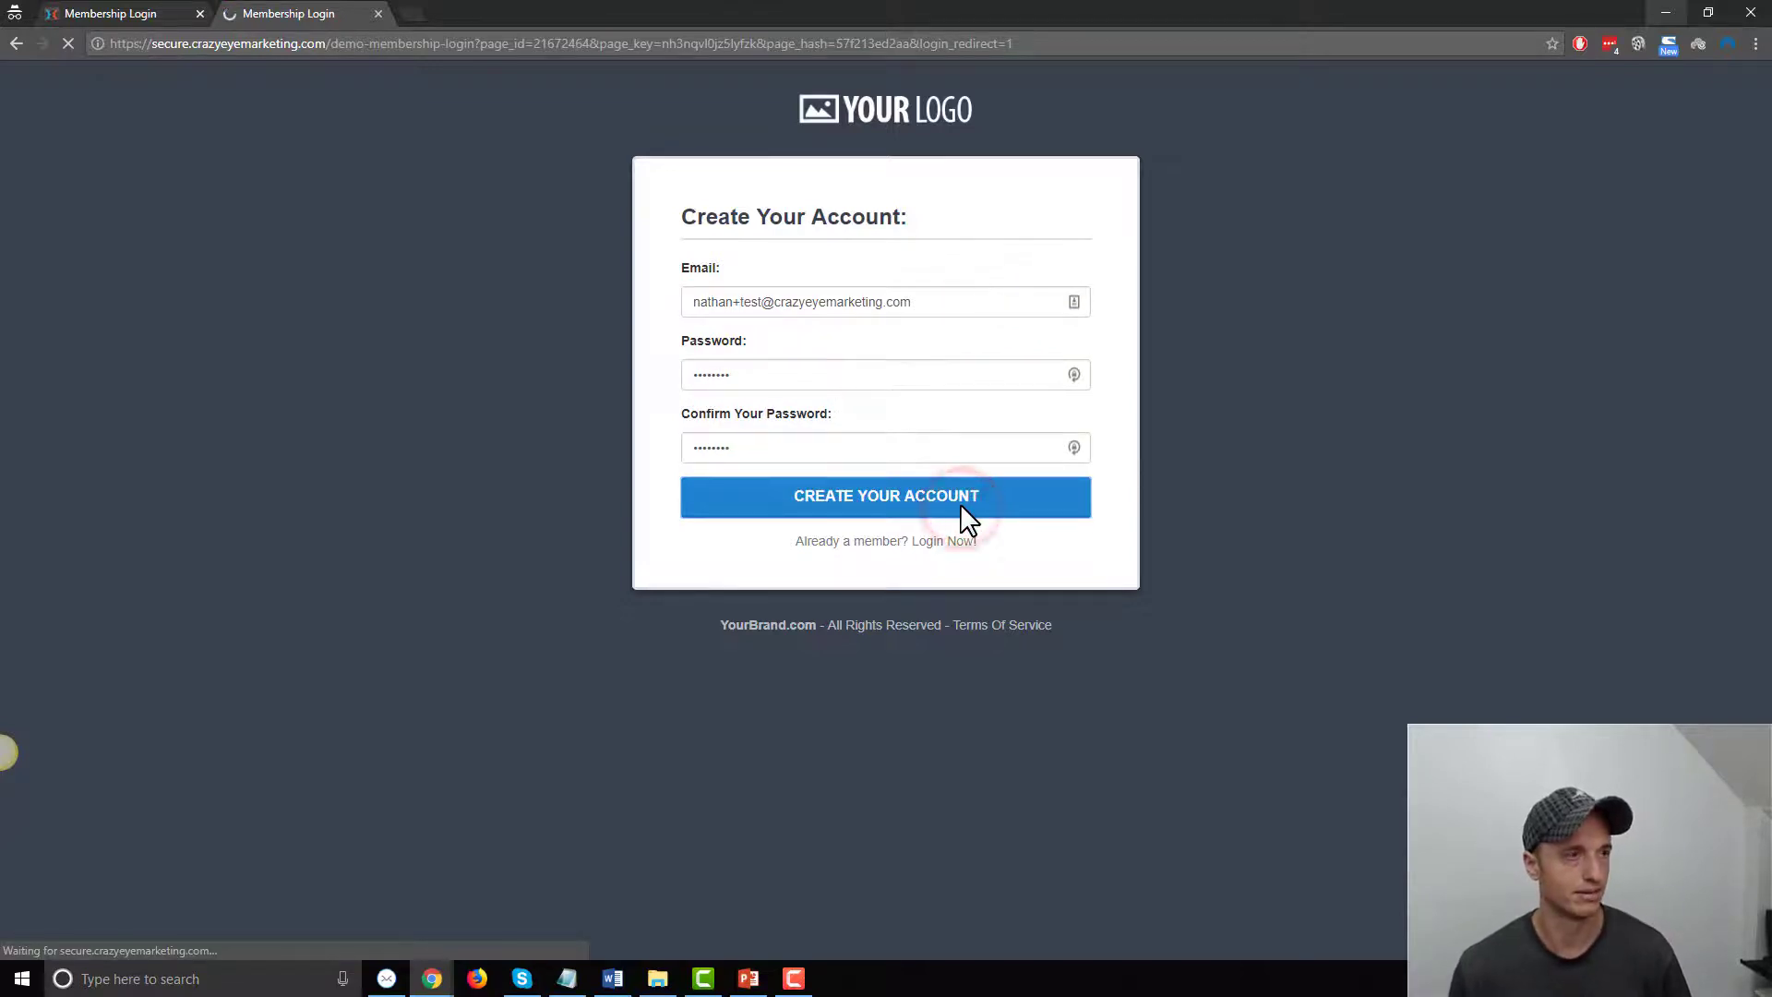
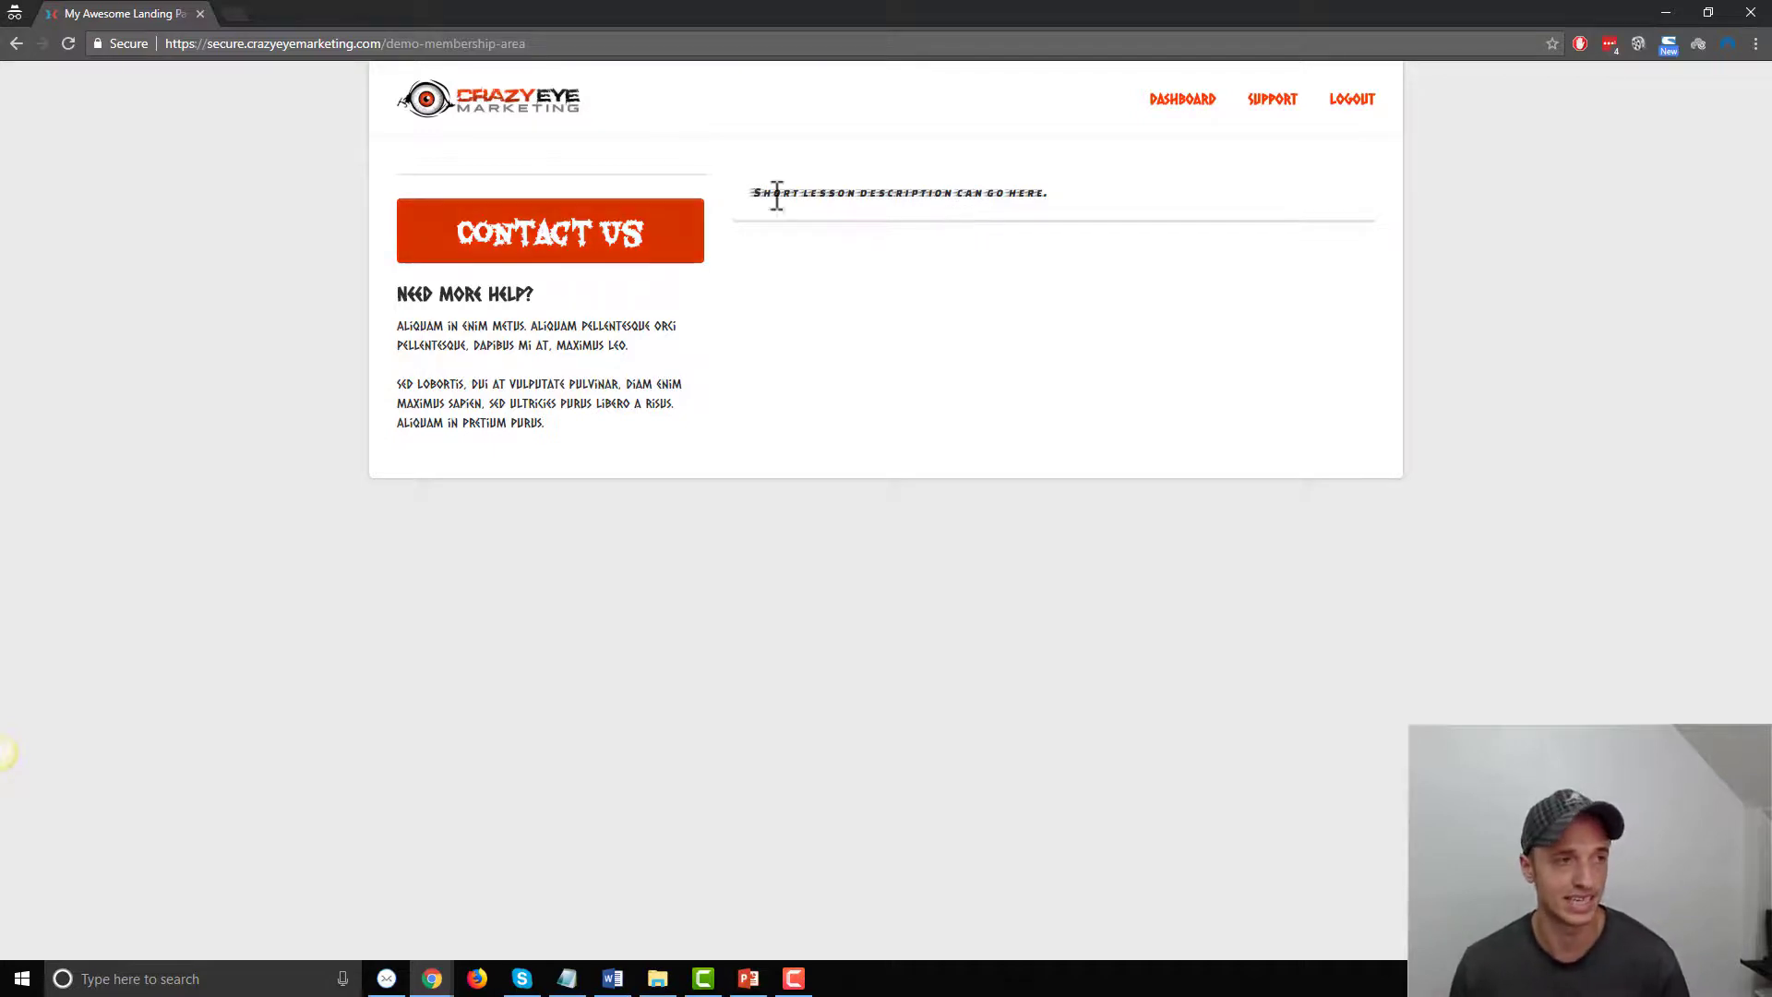
Create a 'Welcome' lesson section and drag it to the top of the membership area
left_click(1652, 11)
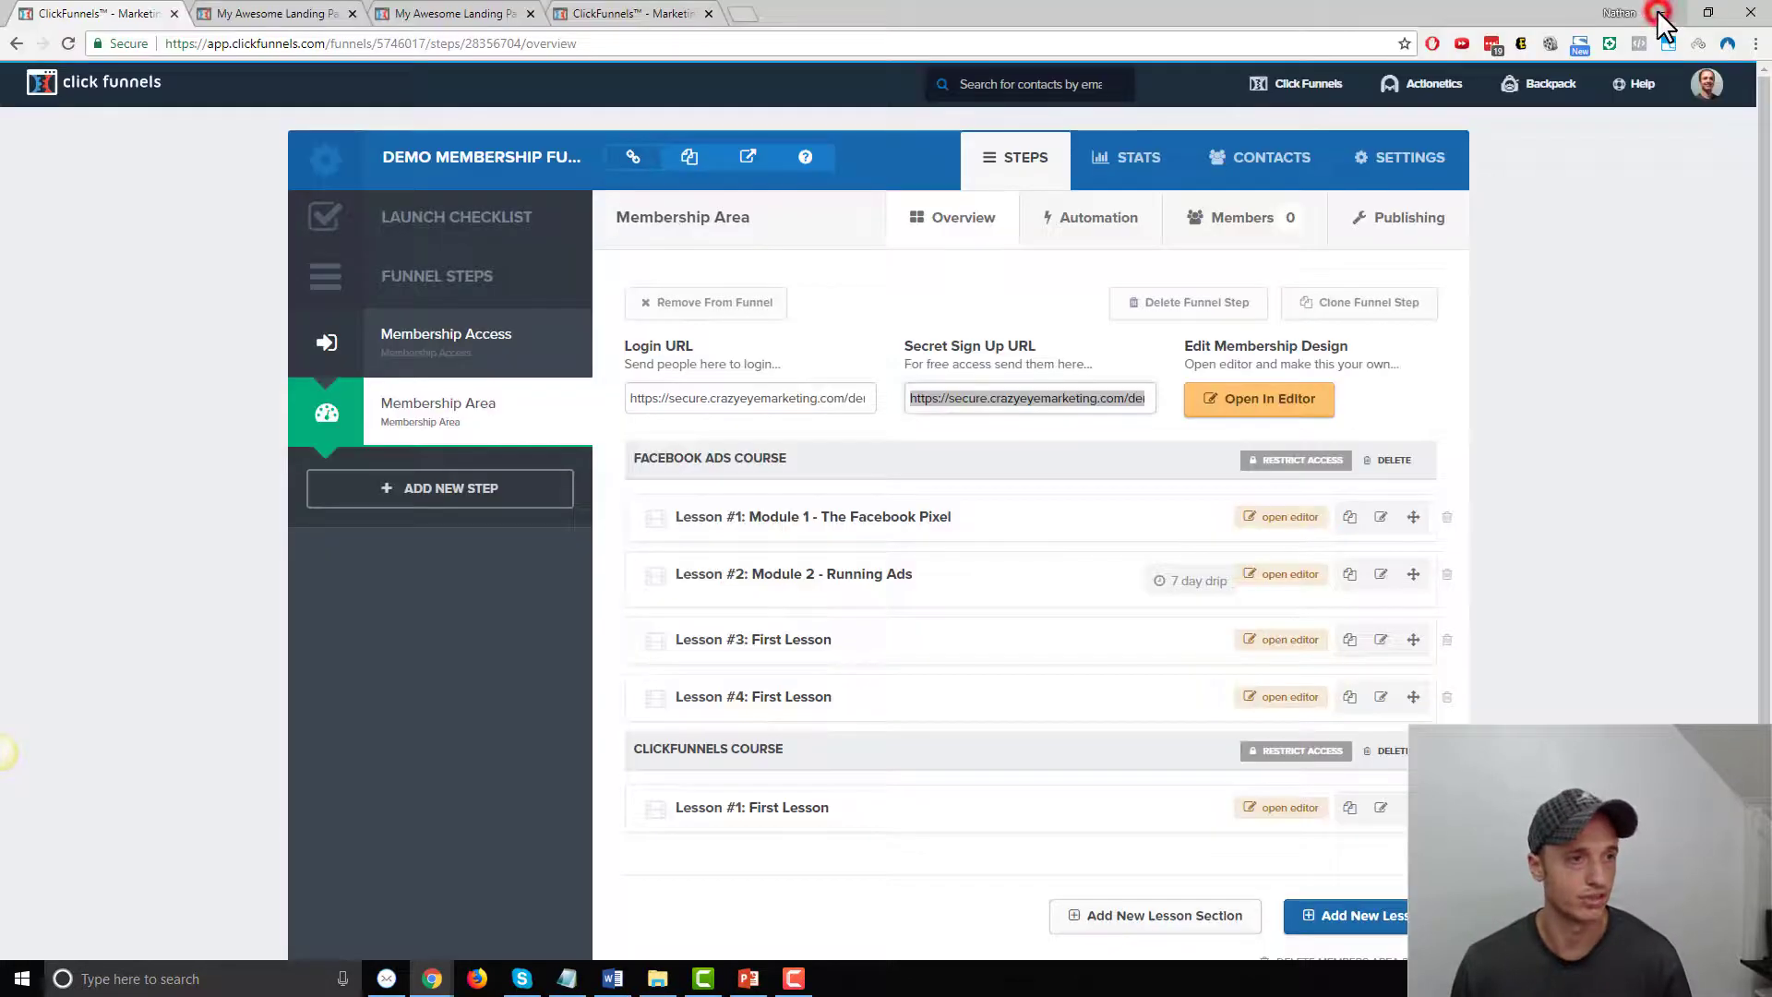
scroll(1384, 738, "down", 2)
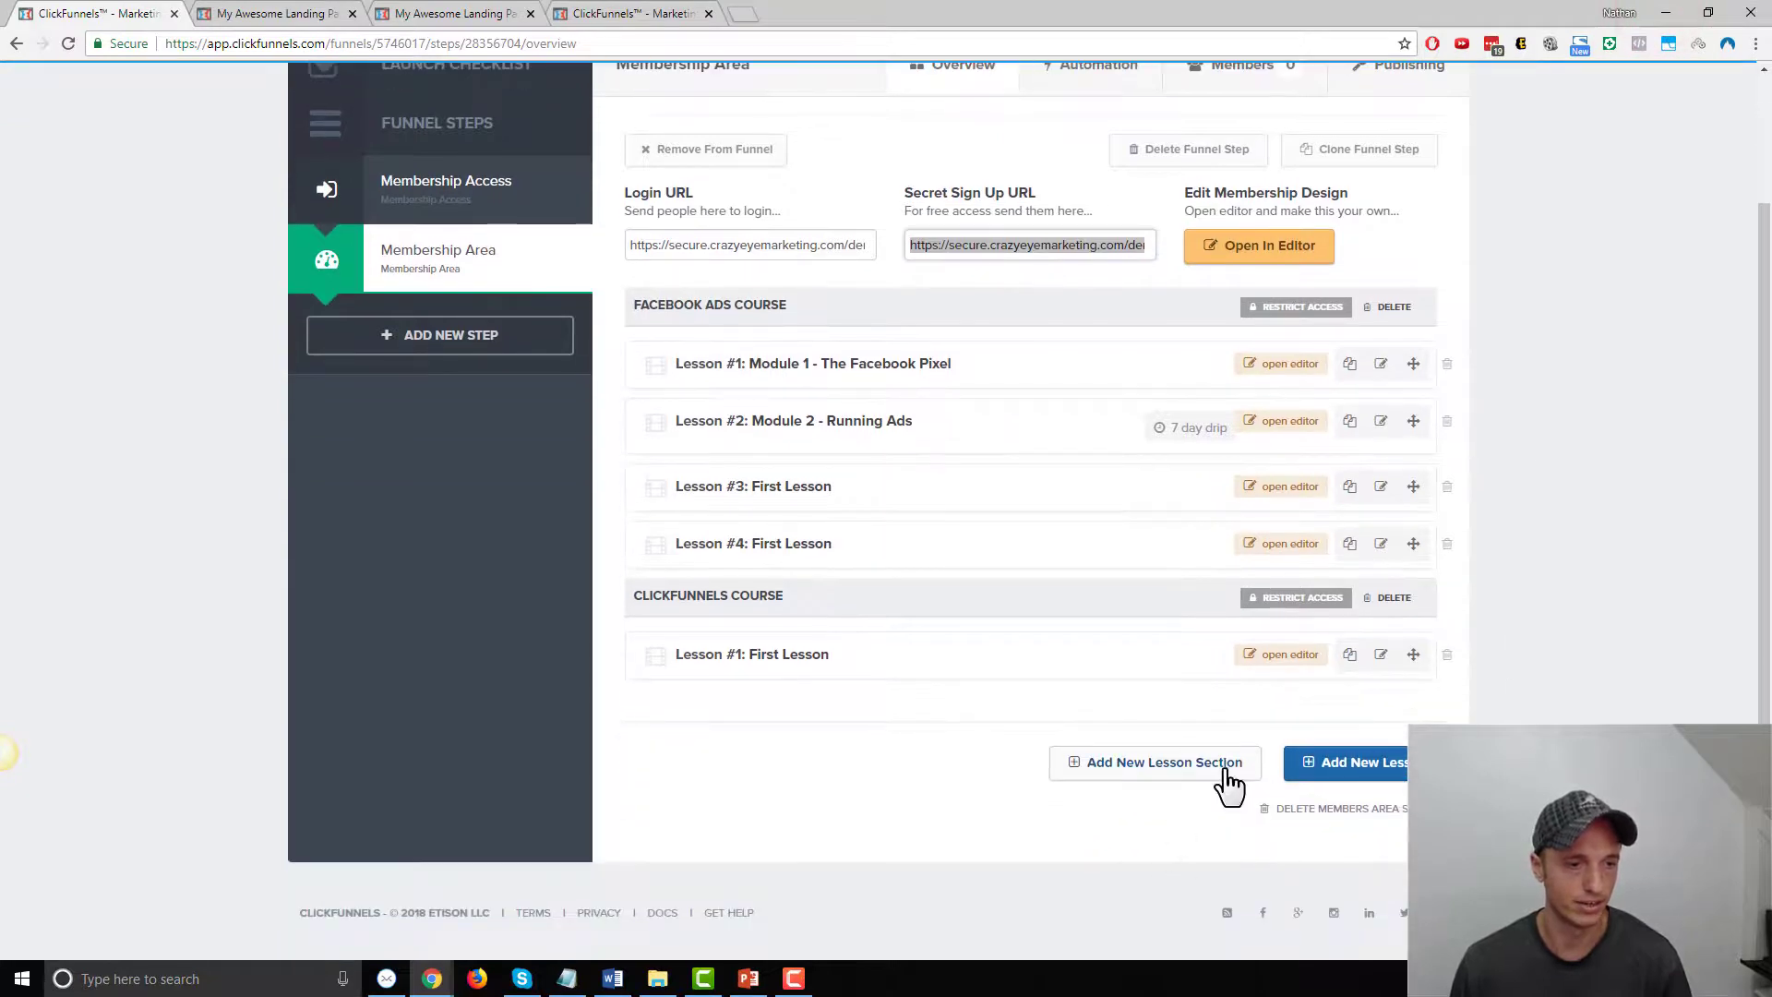
left_click(1227, 776)
type("Welcome")
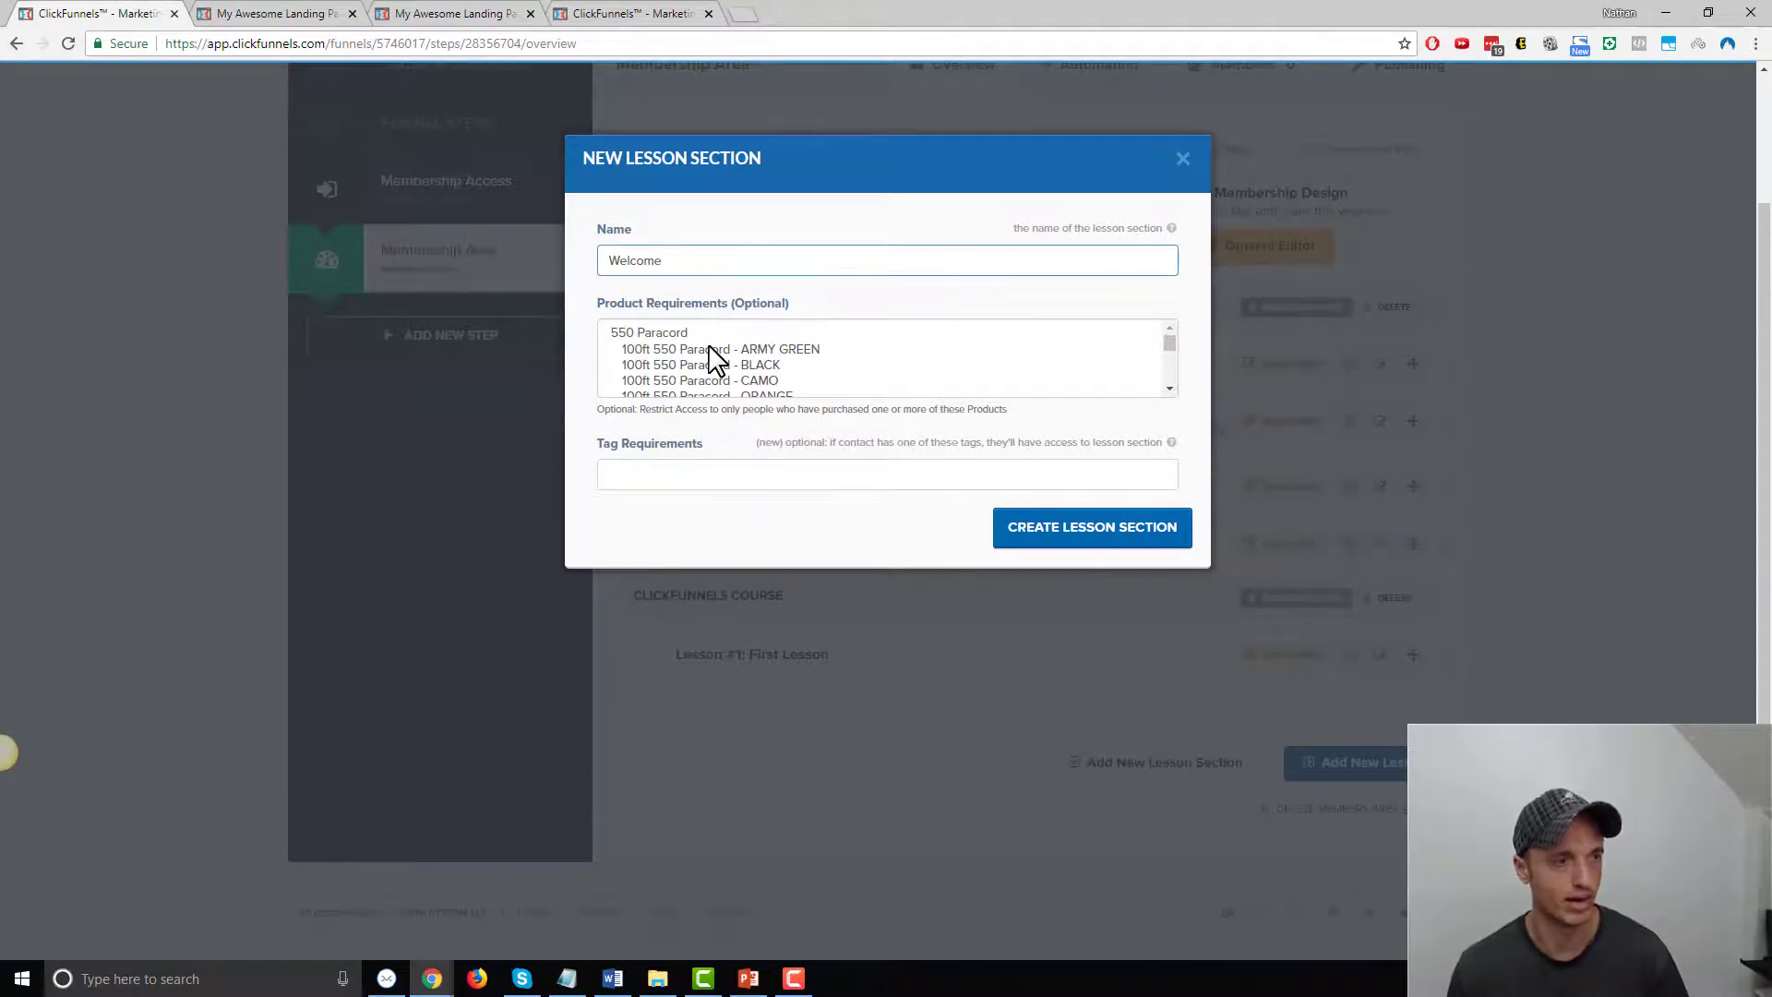
left_click(1143, 535)
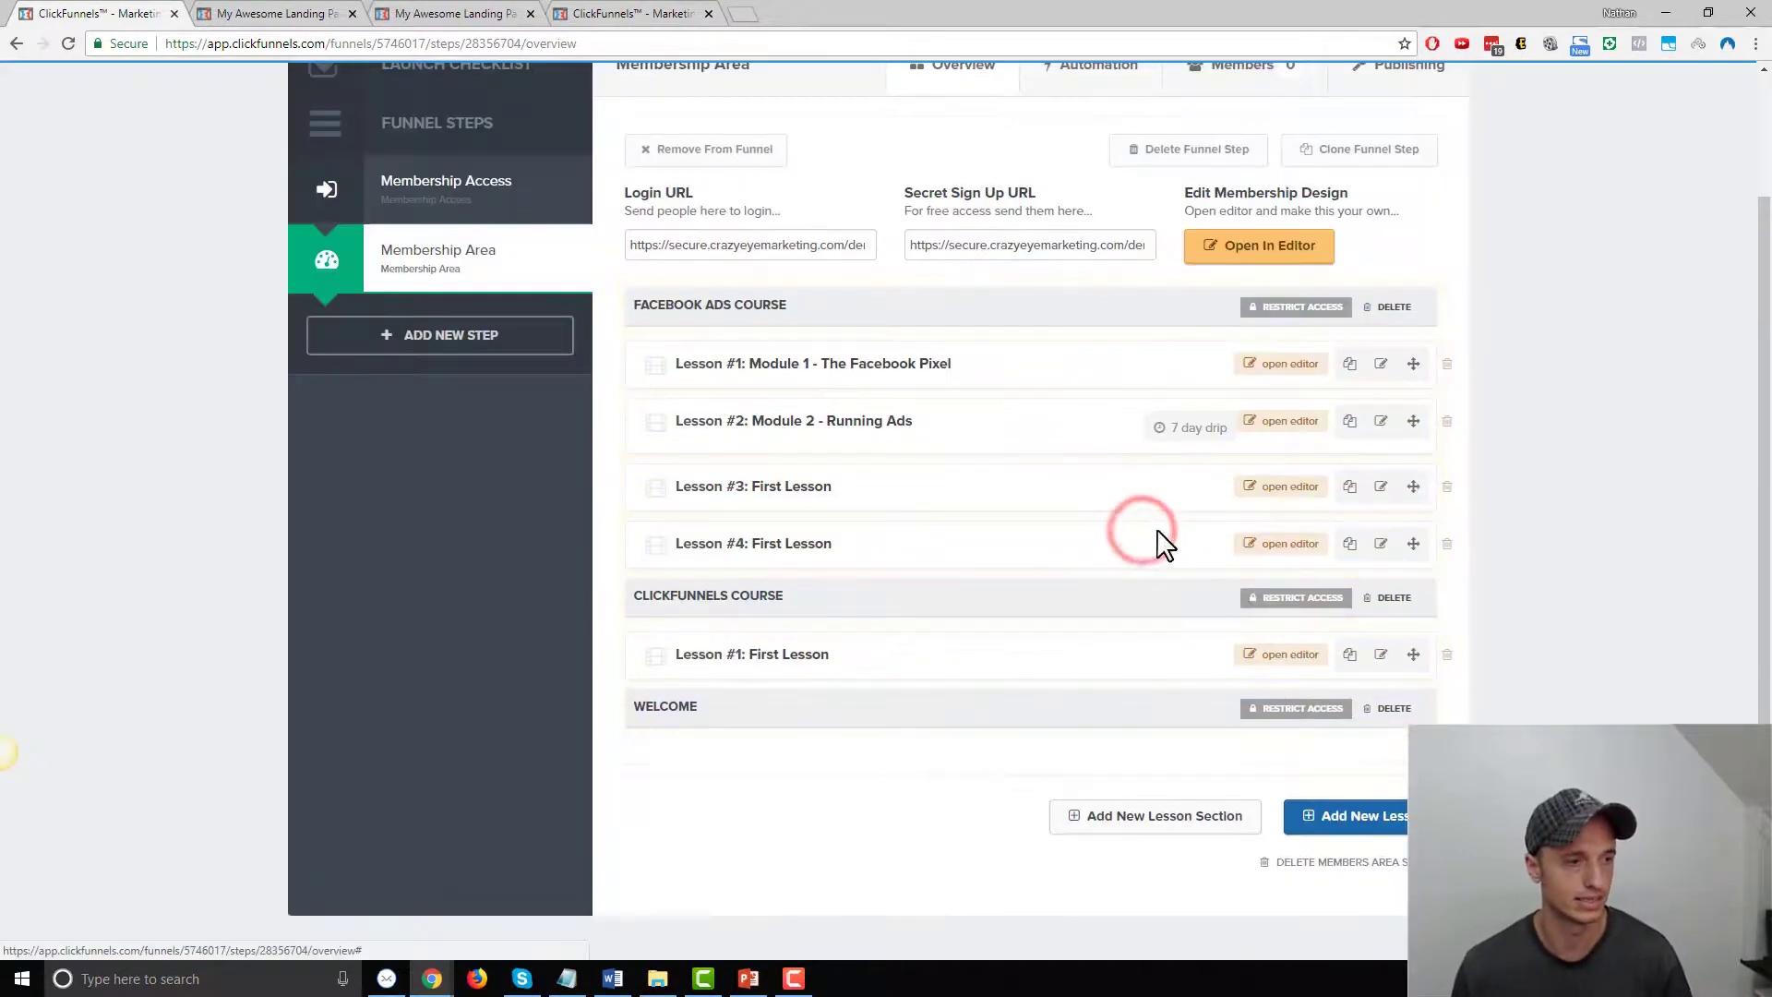
left_click_drag(719, 709, 751, 308)
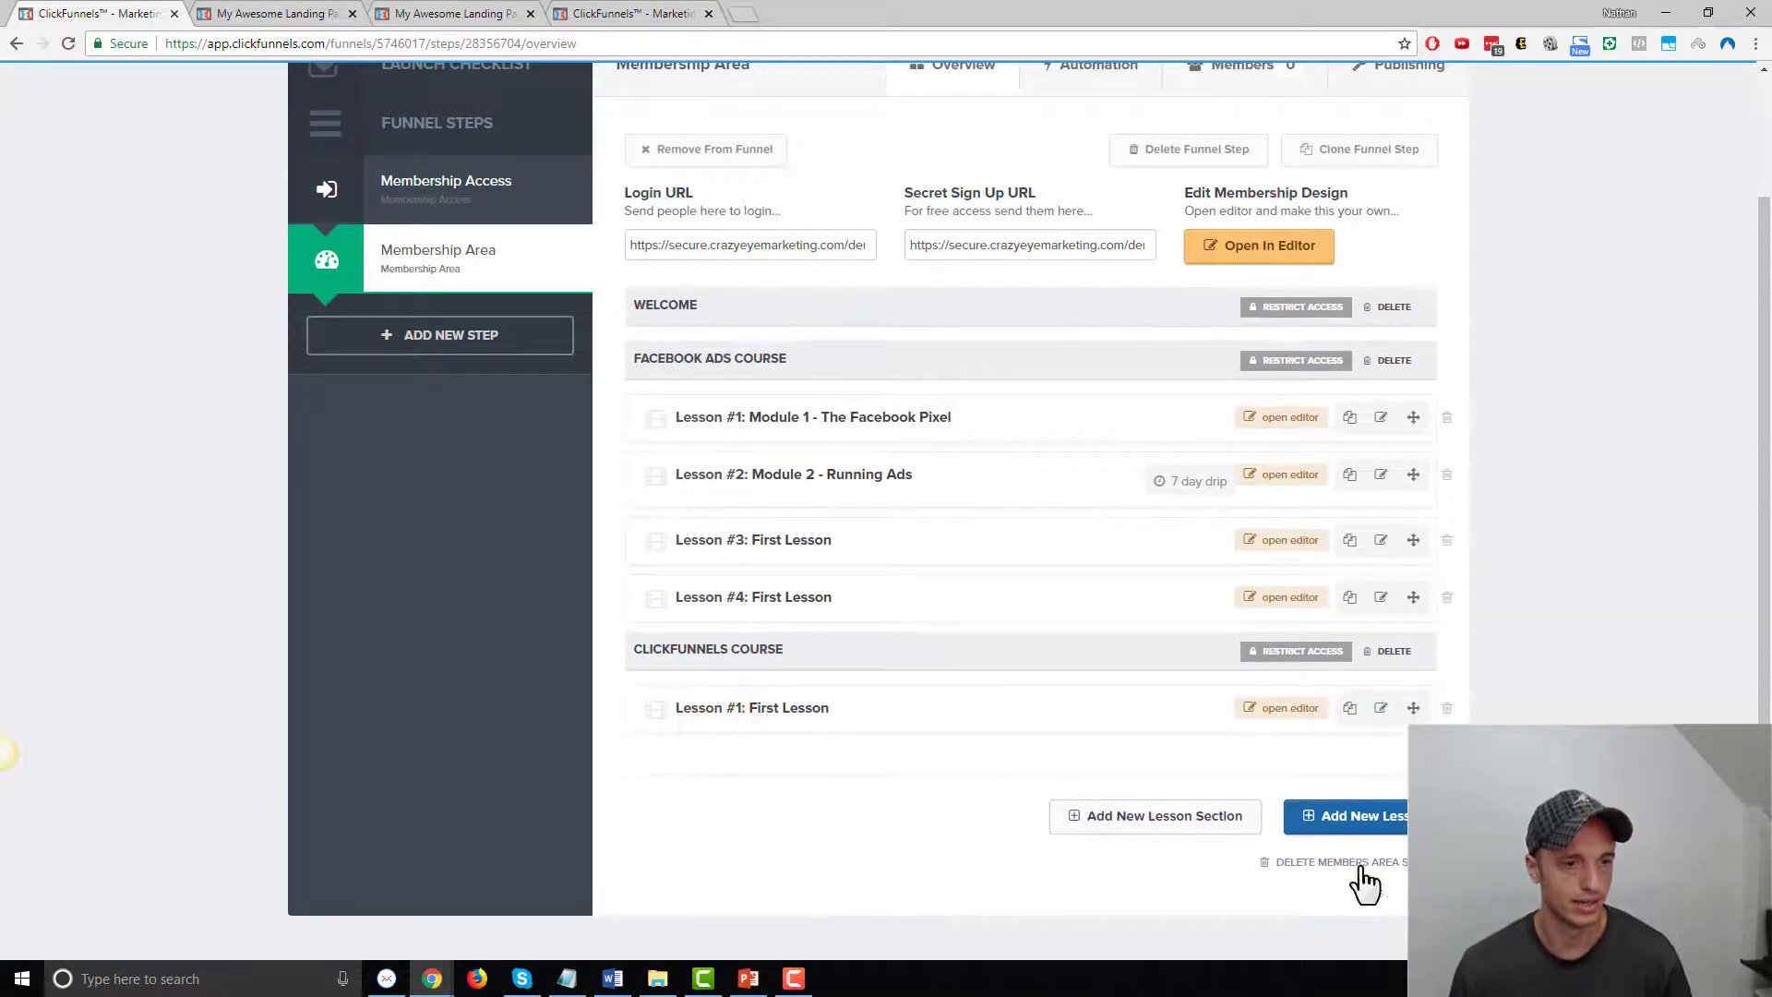
Start a new lesson named 'Welc' in the Welcome section, then cancel it
left_click(1353, 816)
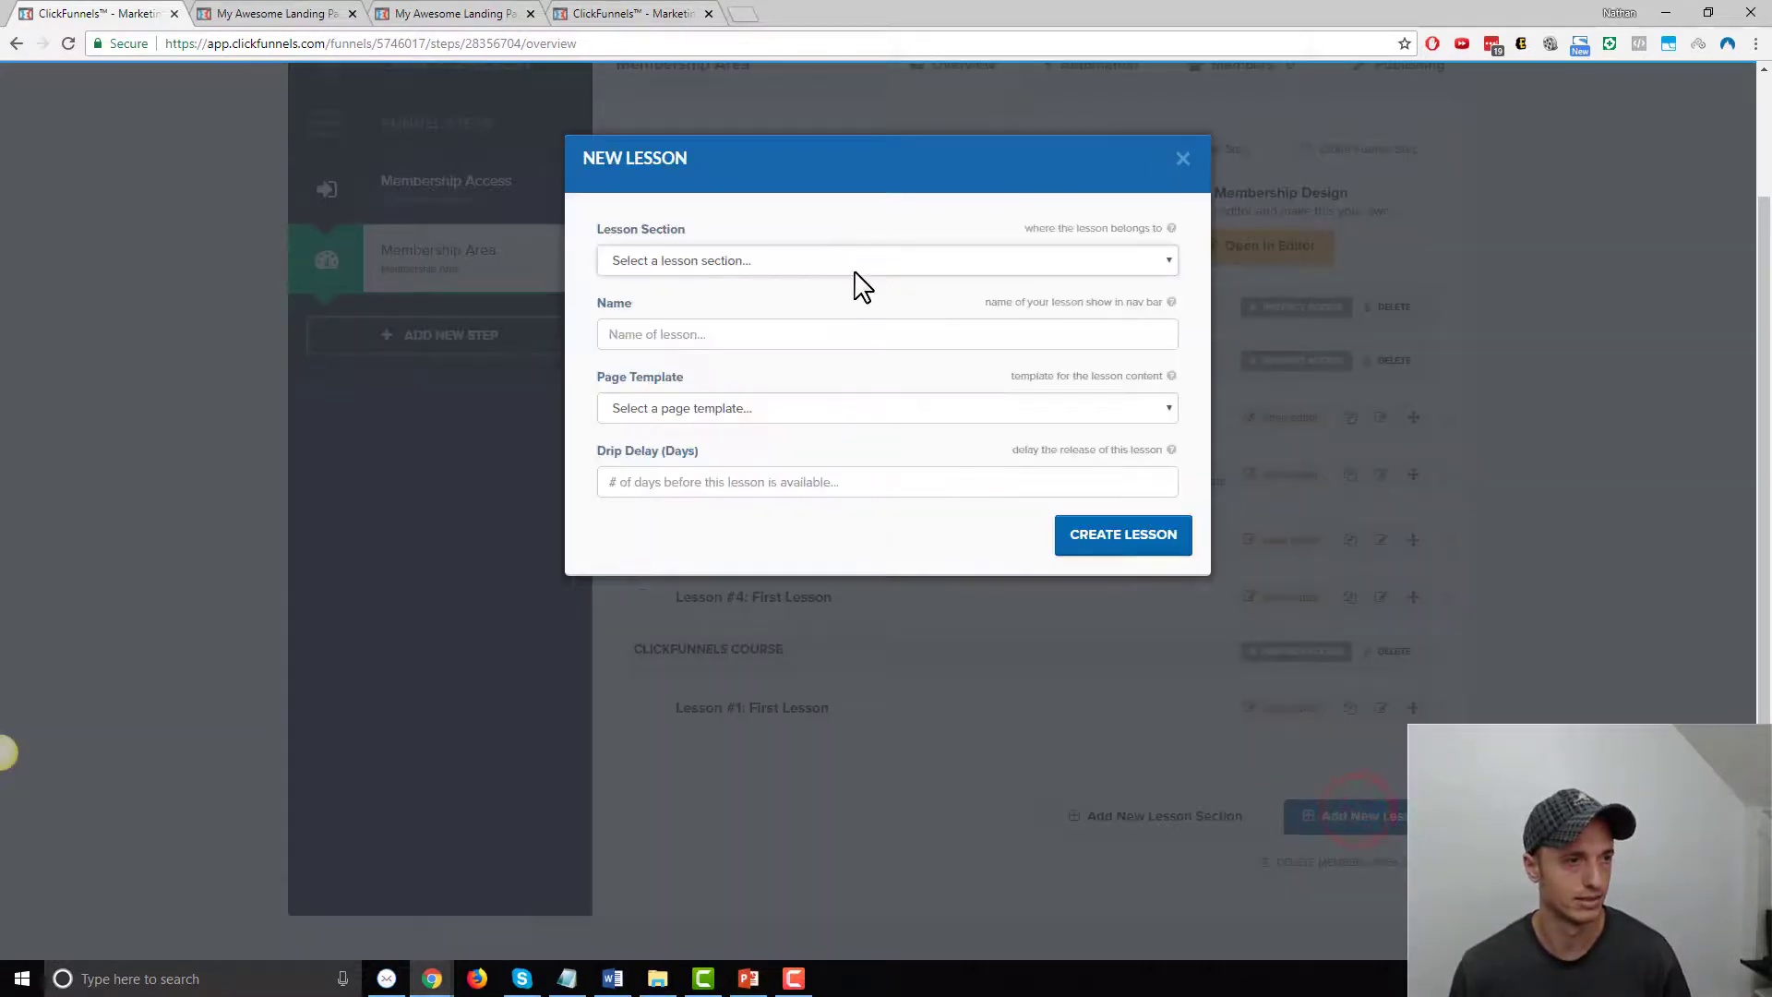
left_click(862, 261)
left_click(739, 301)
left_click(853, 343)
type("Welcome")
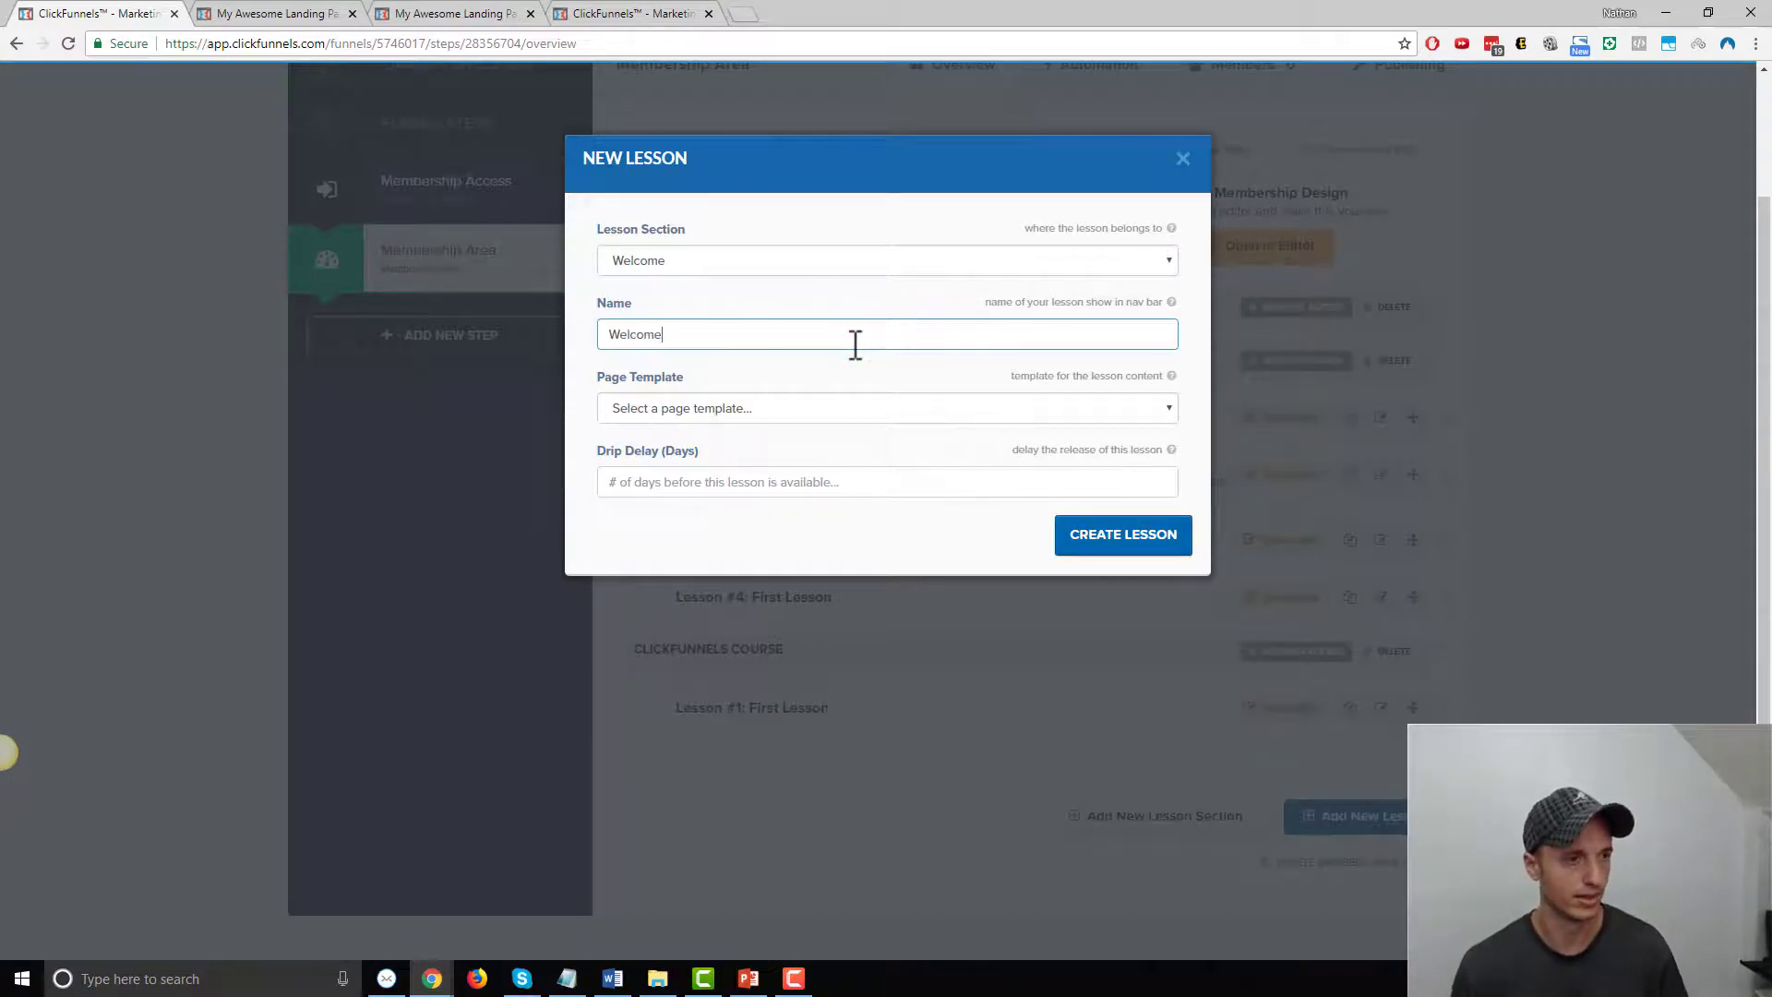
left_click(933, 406)
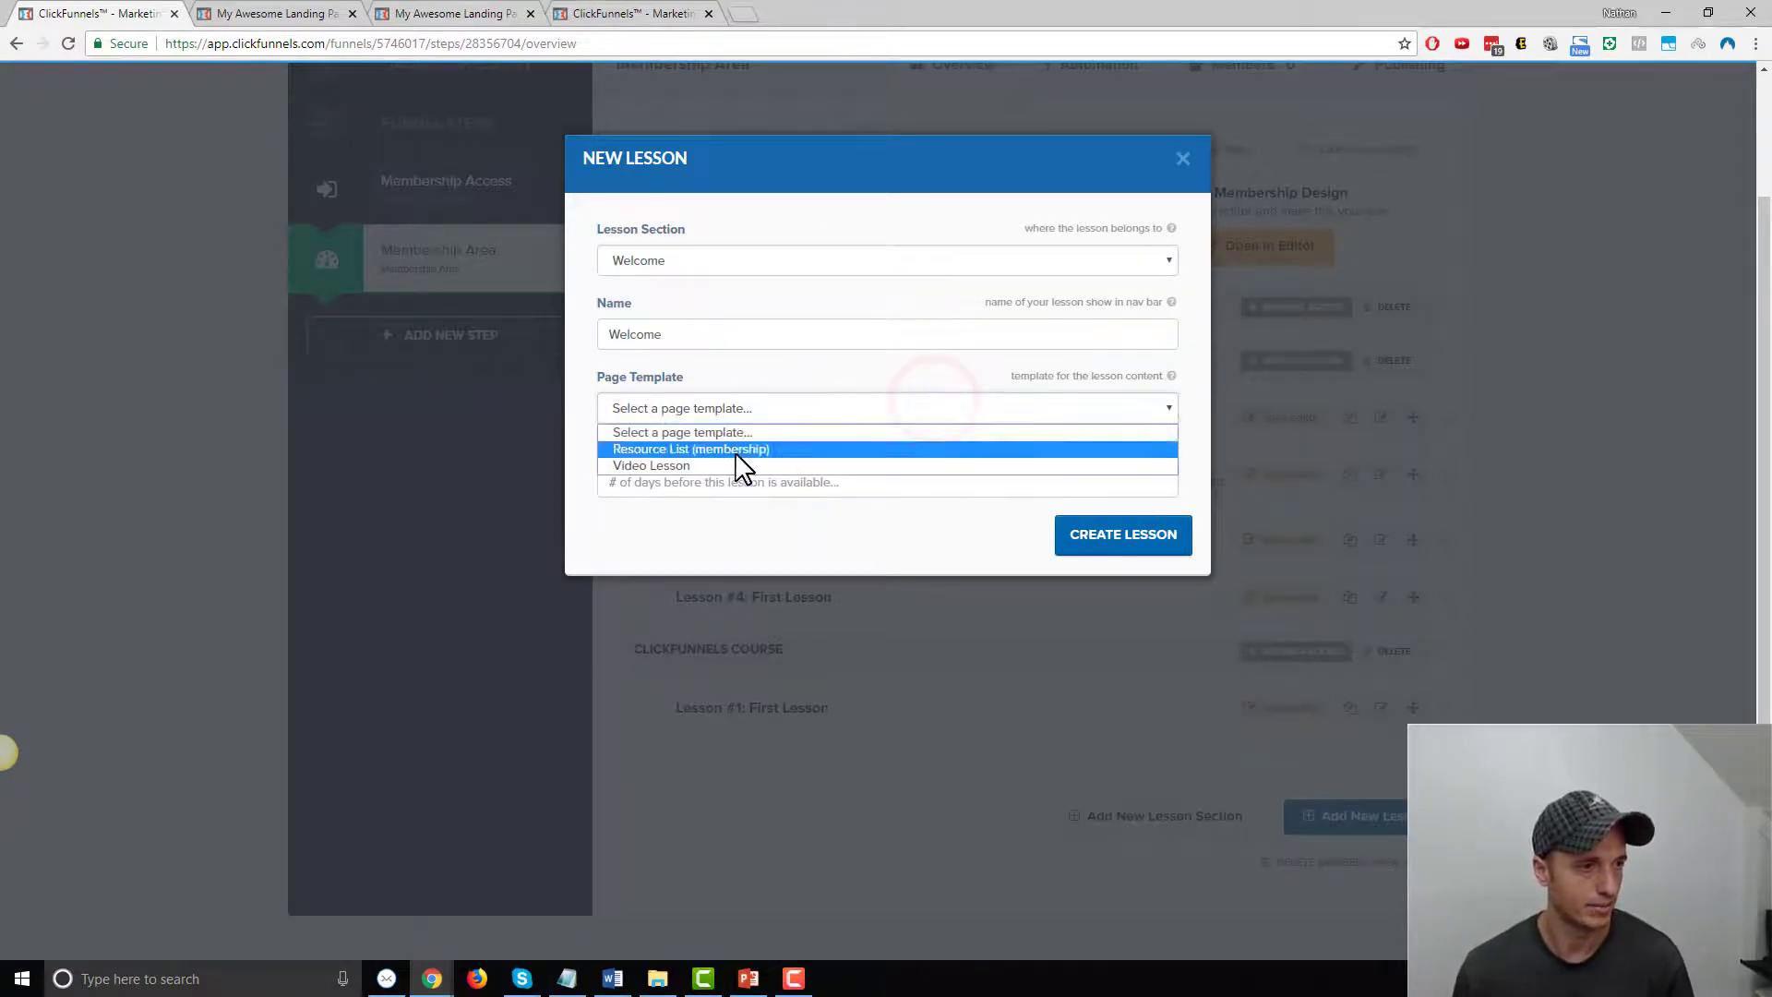
left_click(1182, 158)
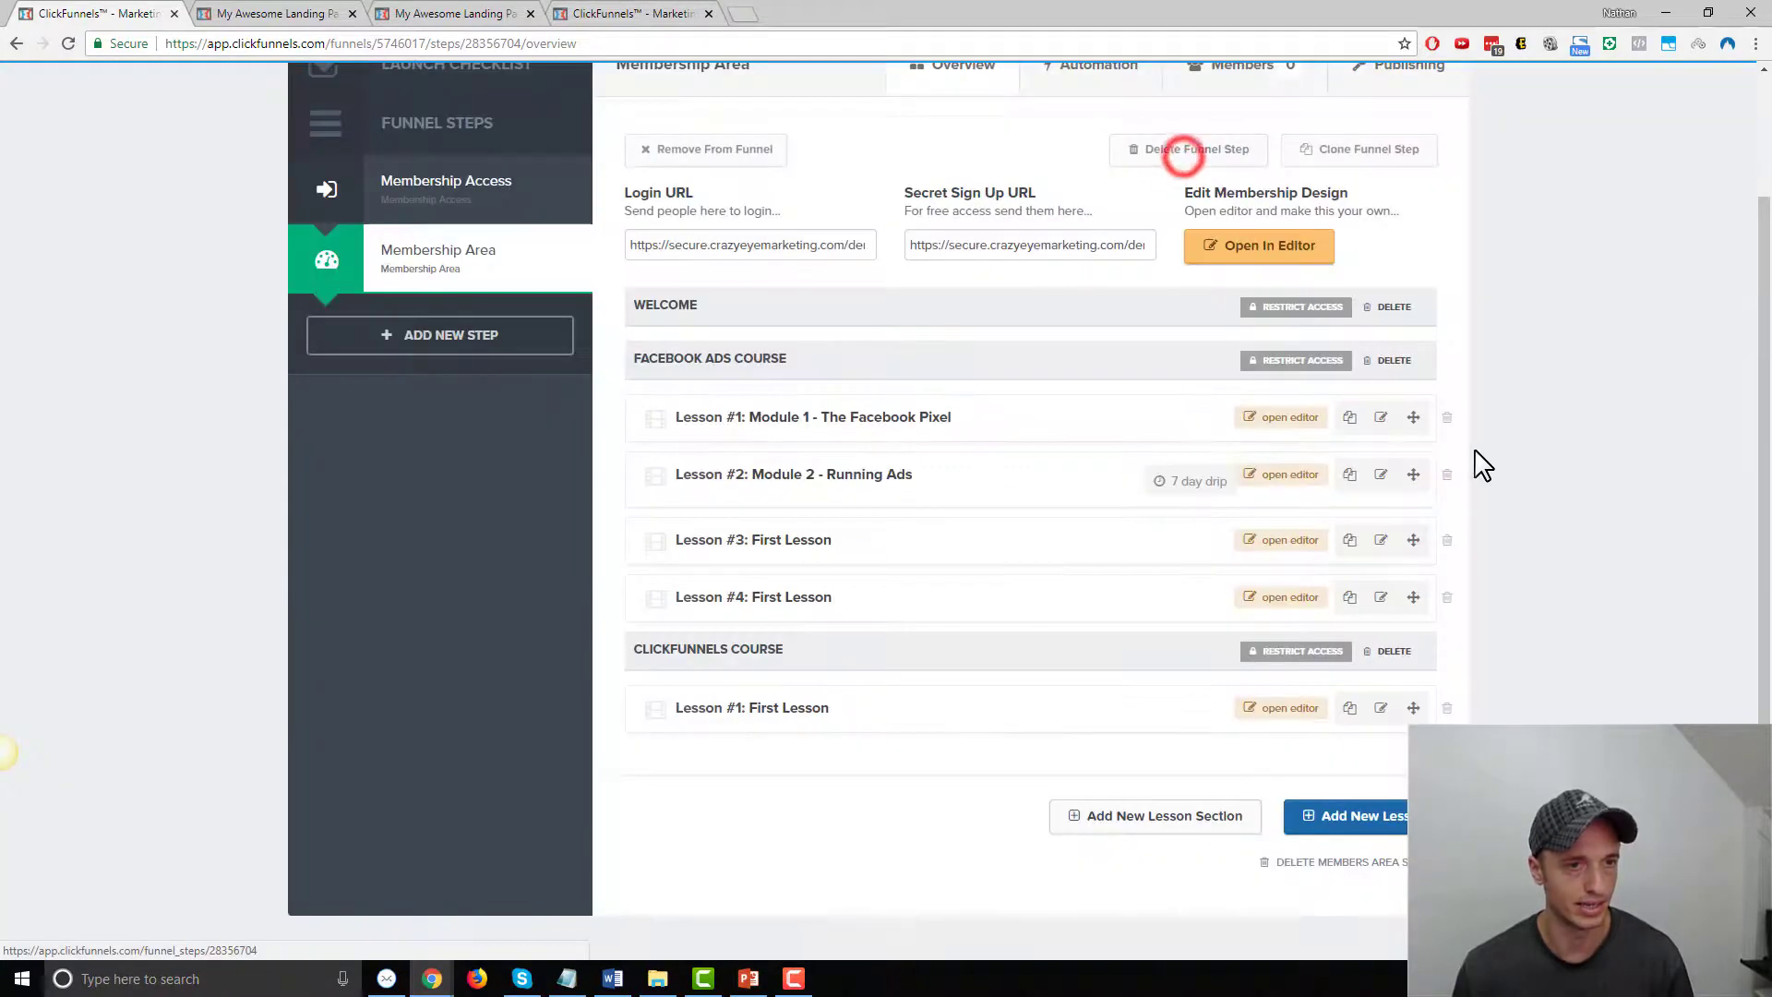
Duplicate the Module 1 - The Facebook Pixel lesson, move it to Welcome, and rename it 'Welcome'
left_click(1350, 420)
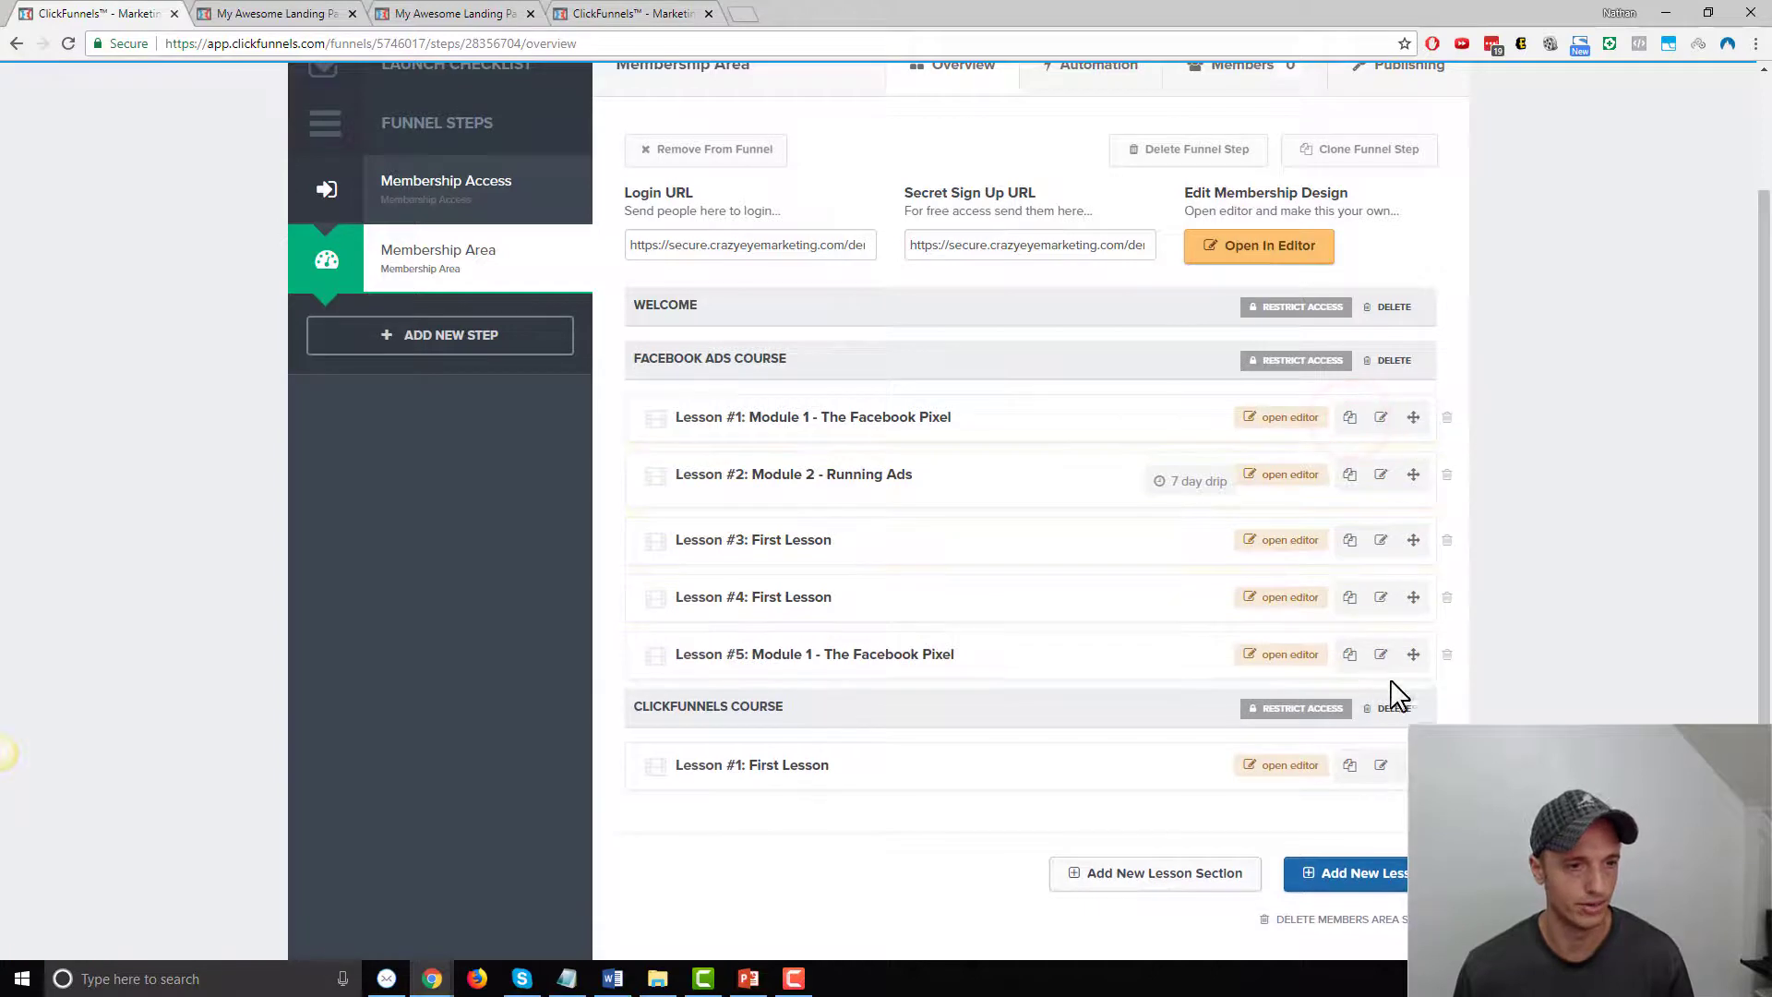
left_click(1378, 655)
left_click(780, 260)
left_click(722, 303)
left_click_drag(799, 335, 470, 335)
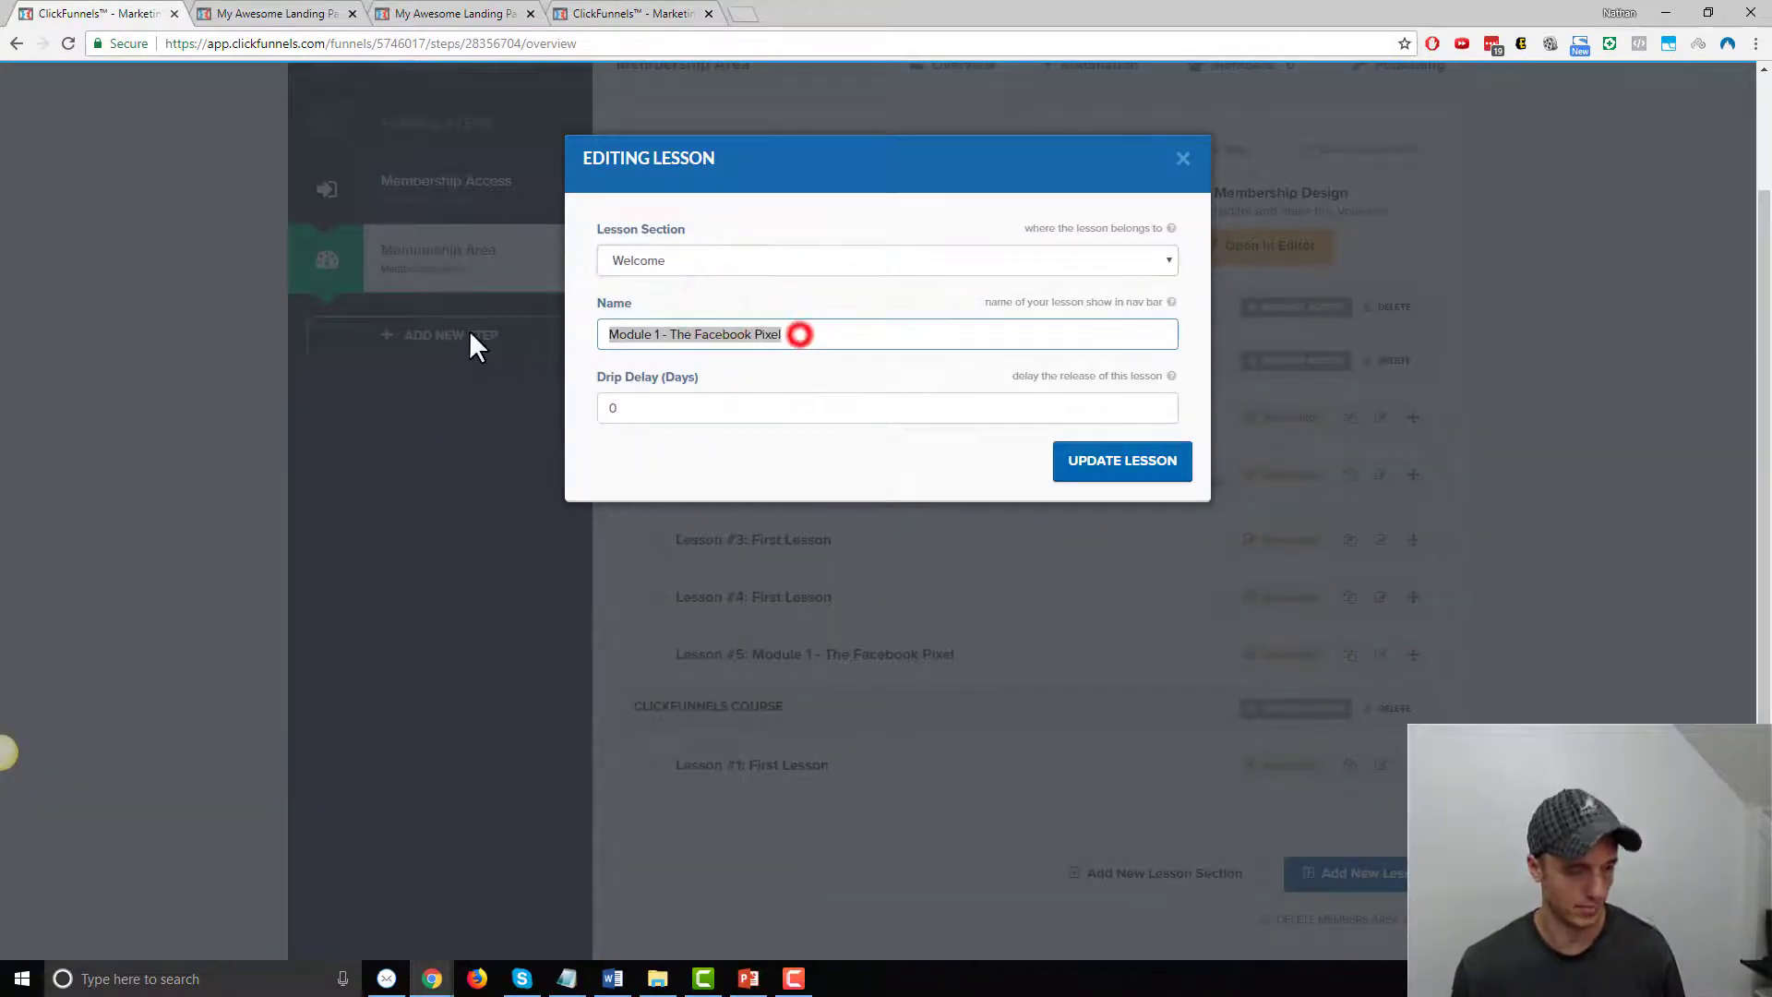
type("Welcome")
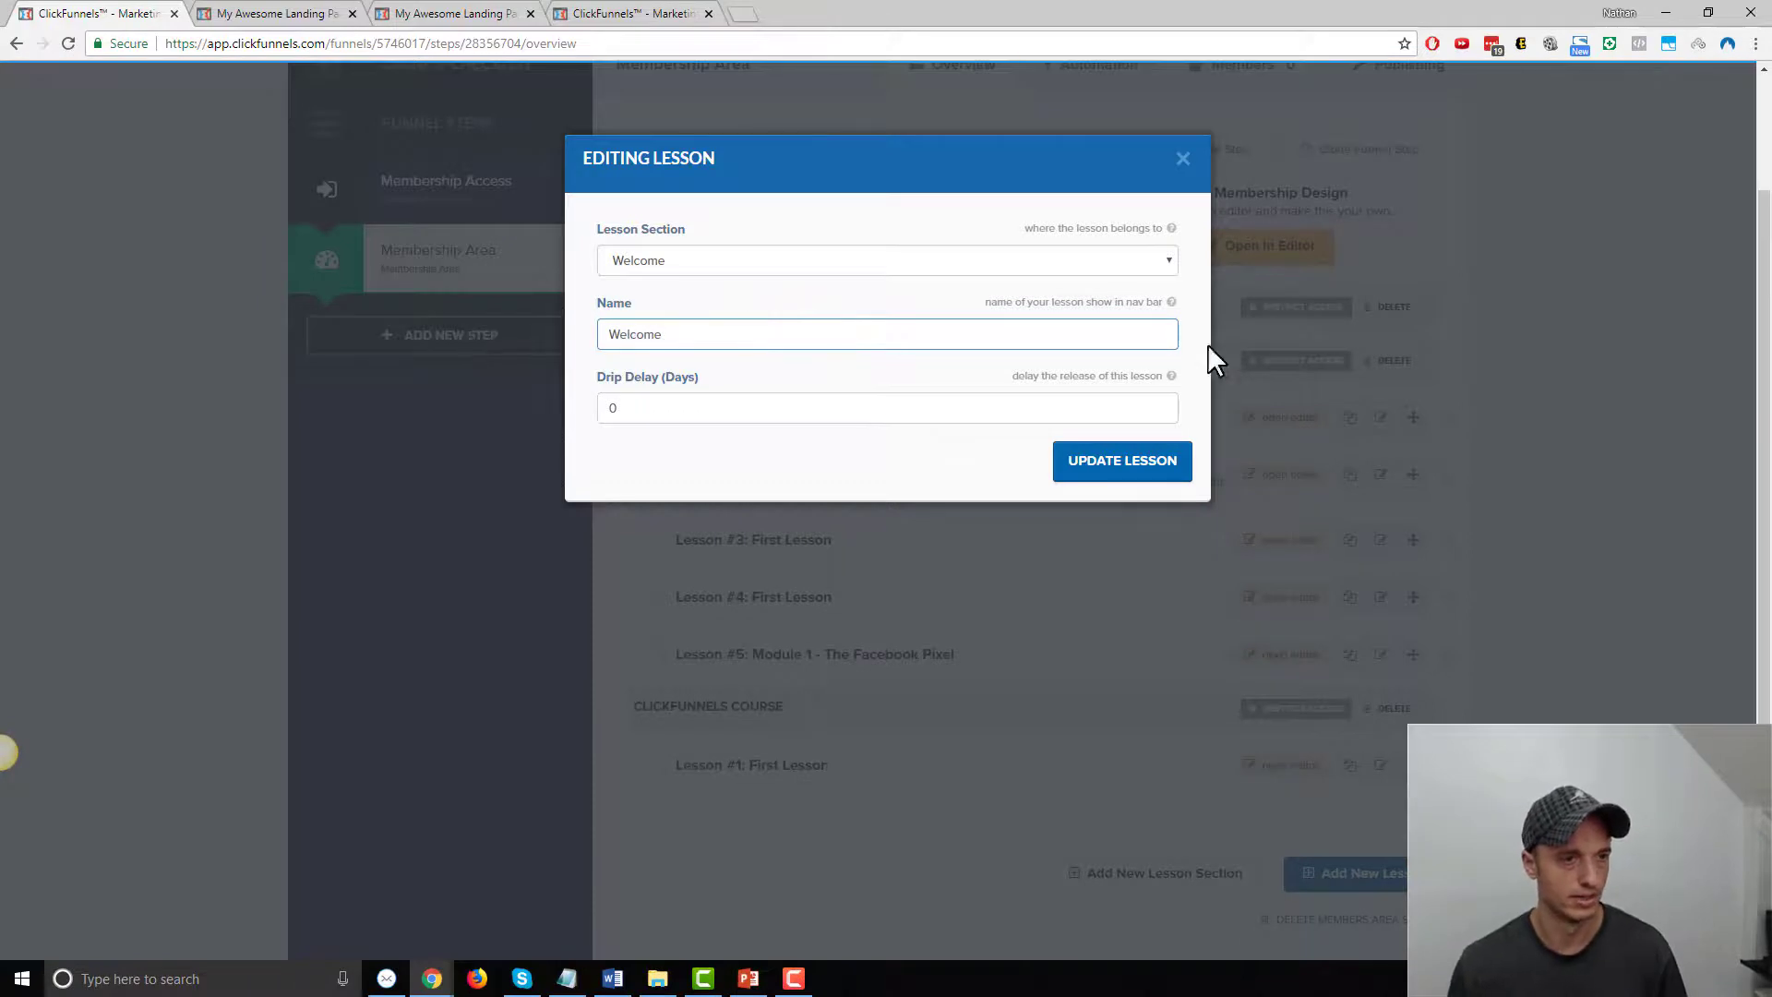
left_click(1125, 471)
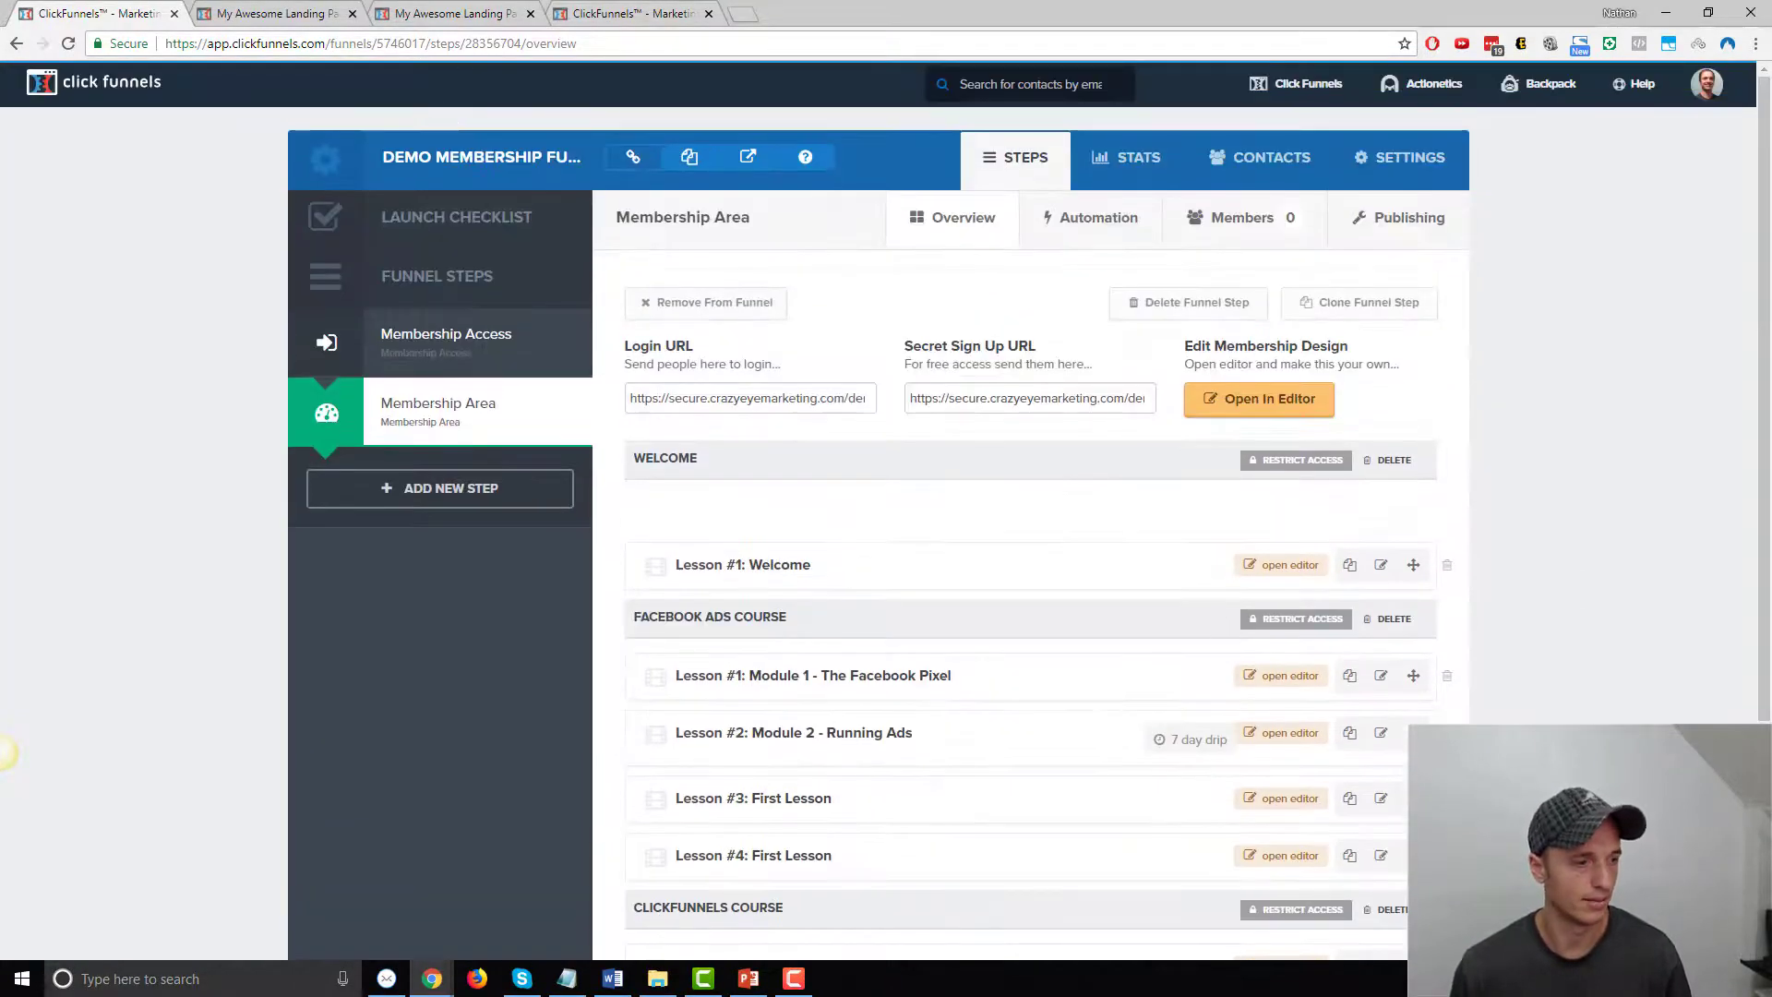
Reload the live member site to confirm the Welcome module, then go back to the Membership Area overview
mouse_move(432, 978)
left_click(947, 908)
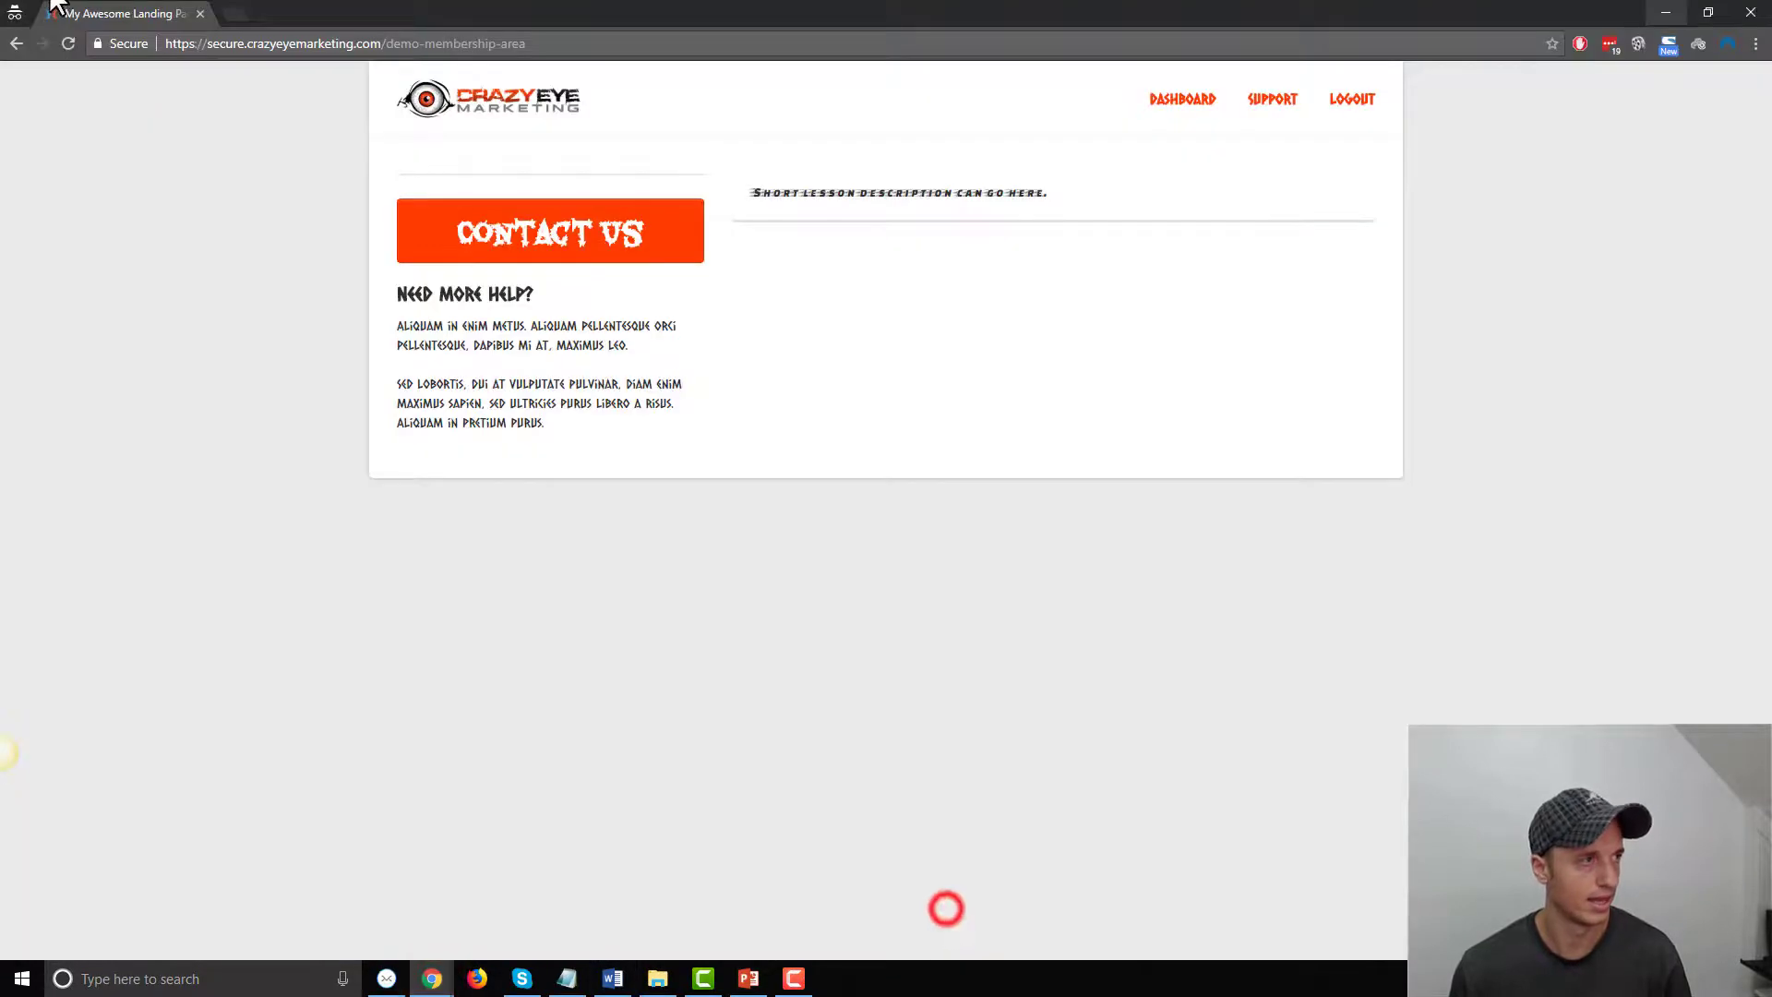
left_click(68, 43)
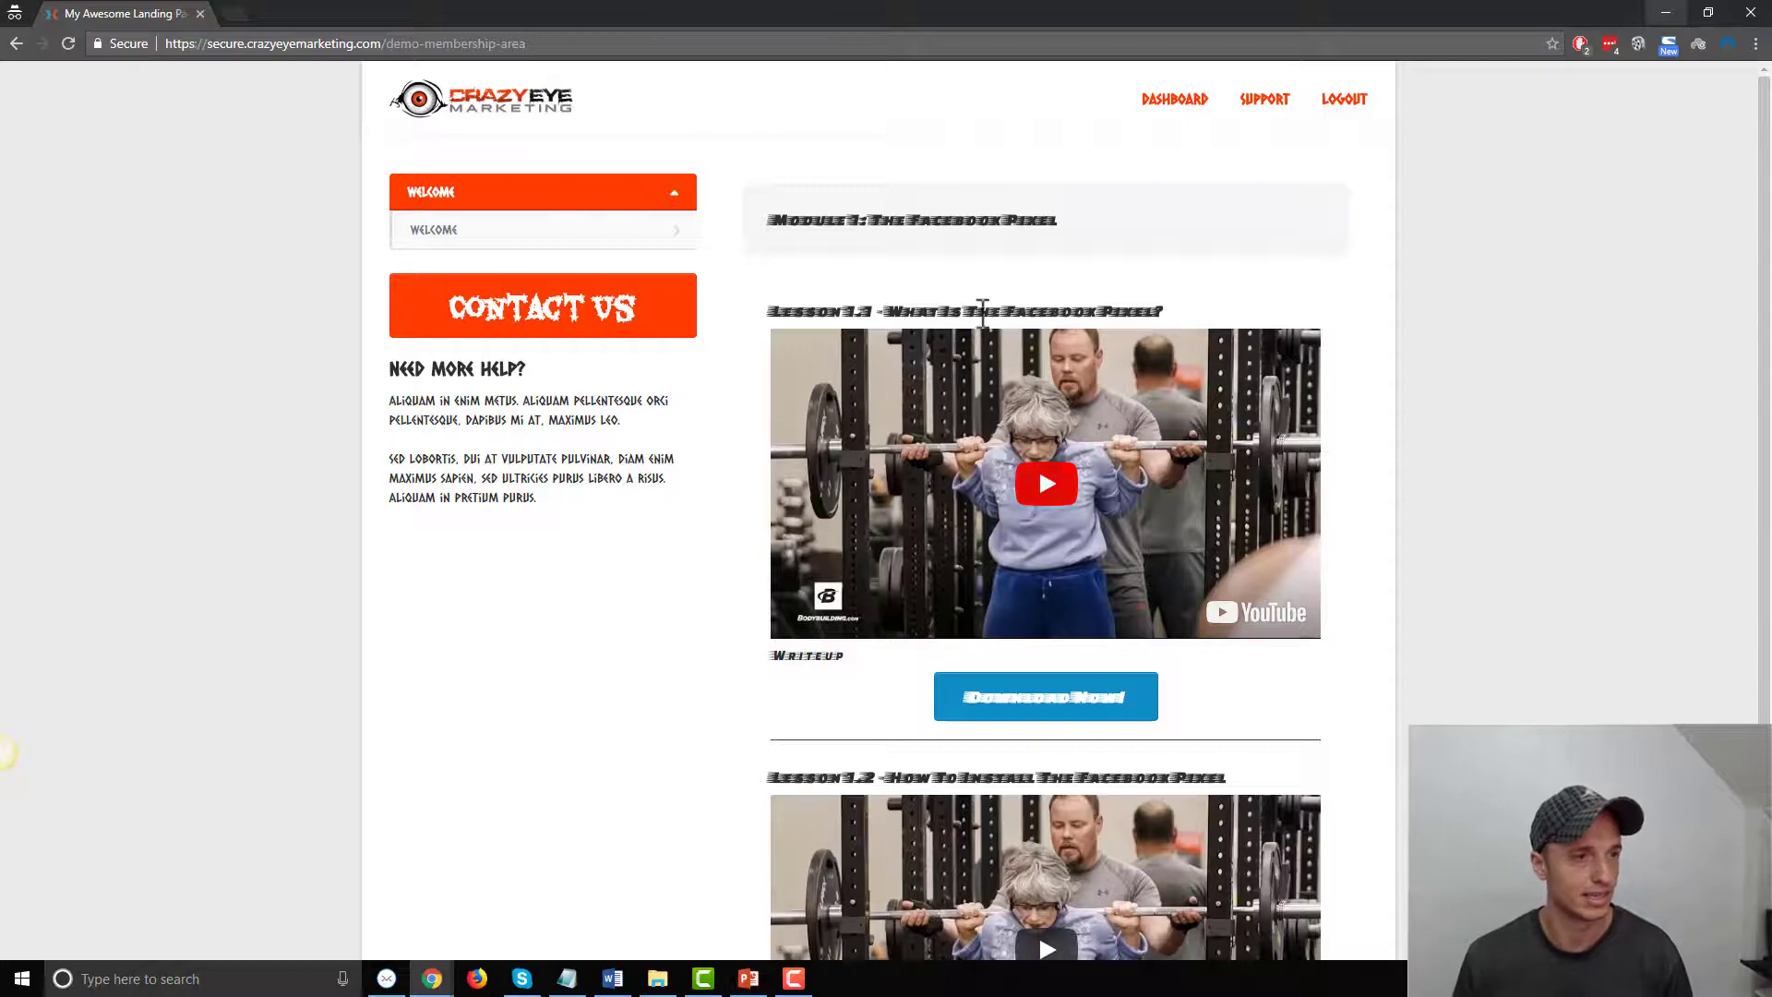
scroll(1071, 600, "down", 2)
scroll(1034, 619, "up", 2)
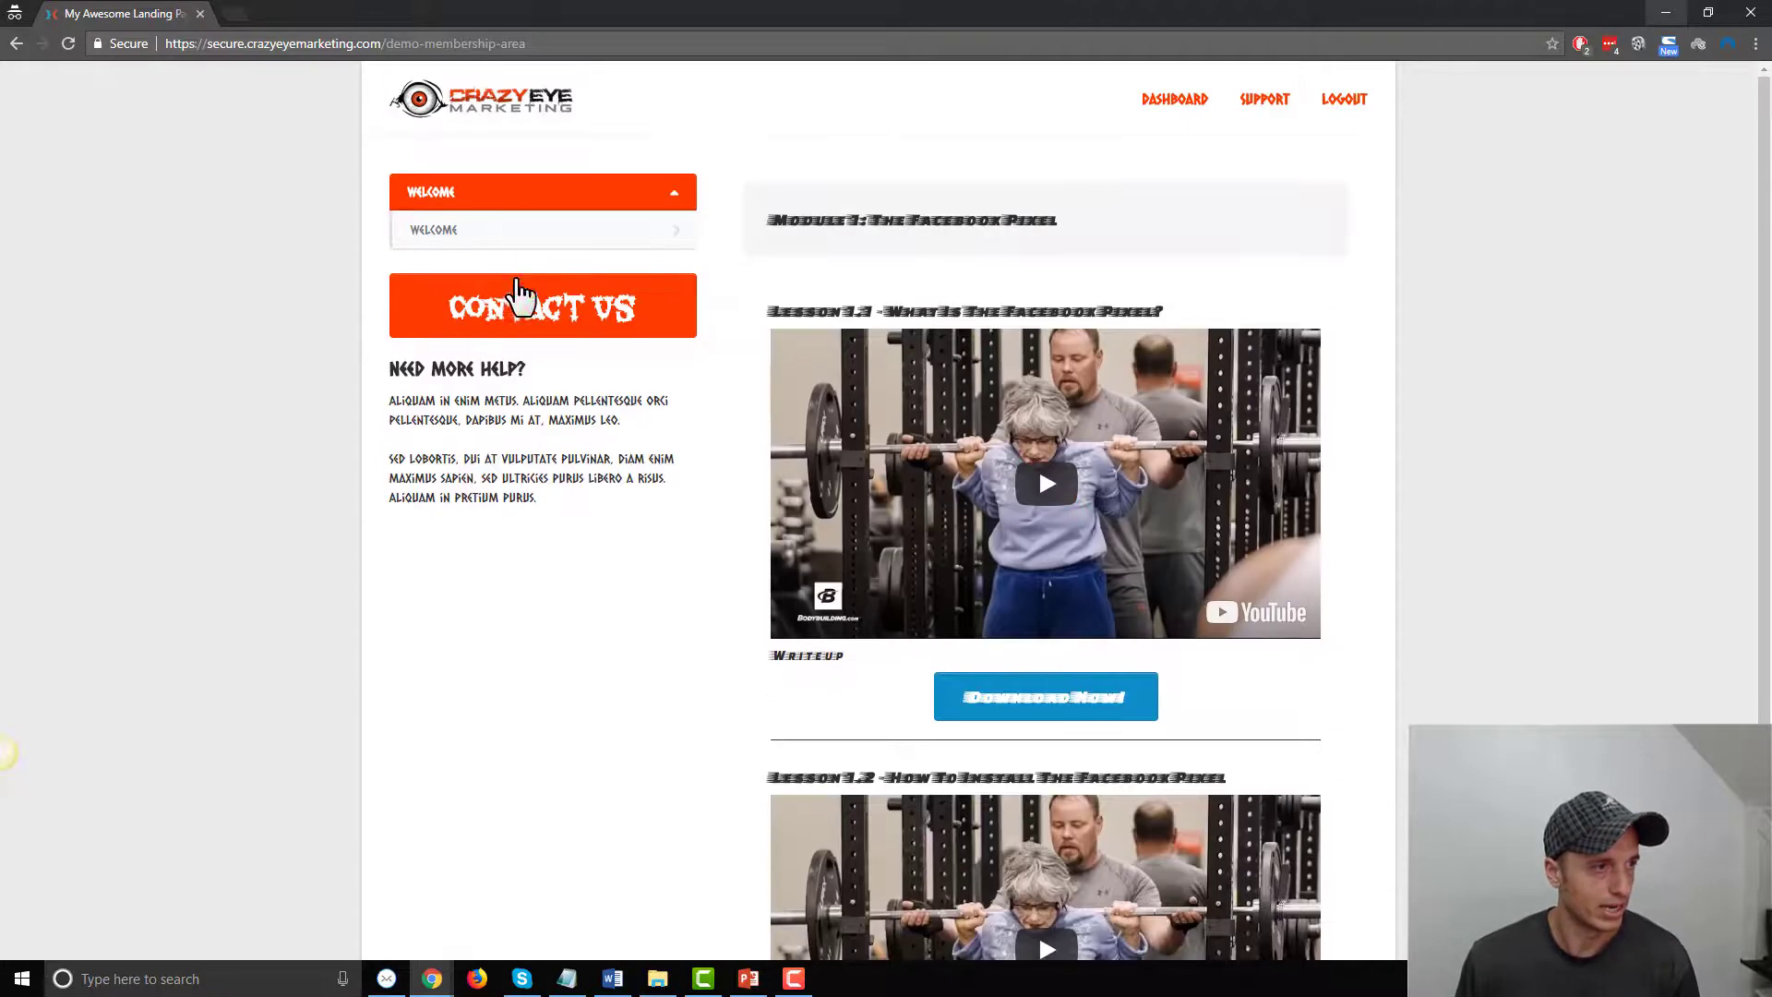
left_click(1667, 14)
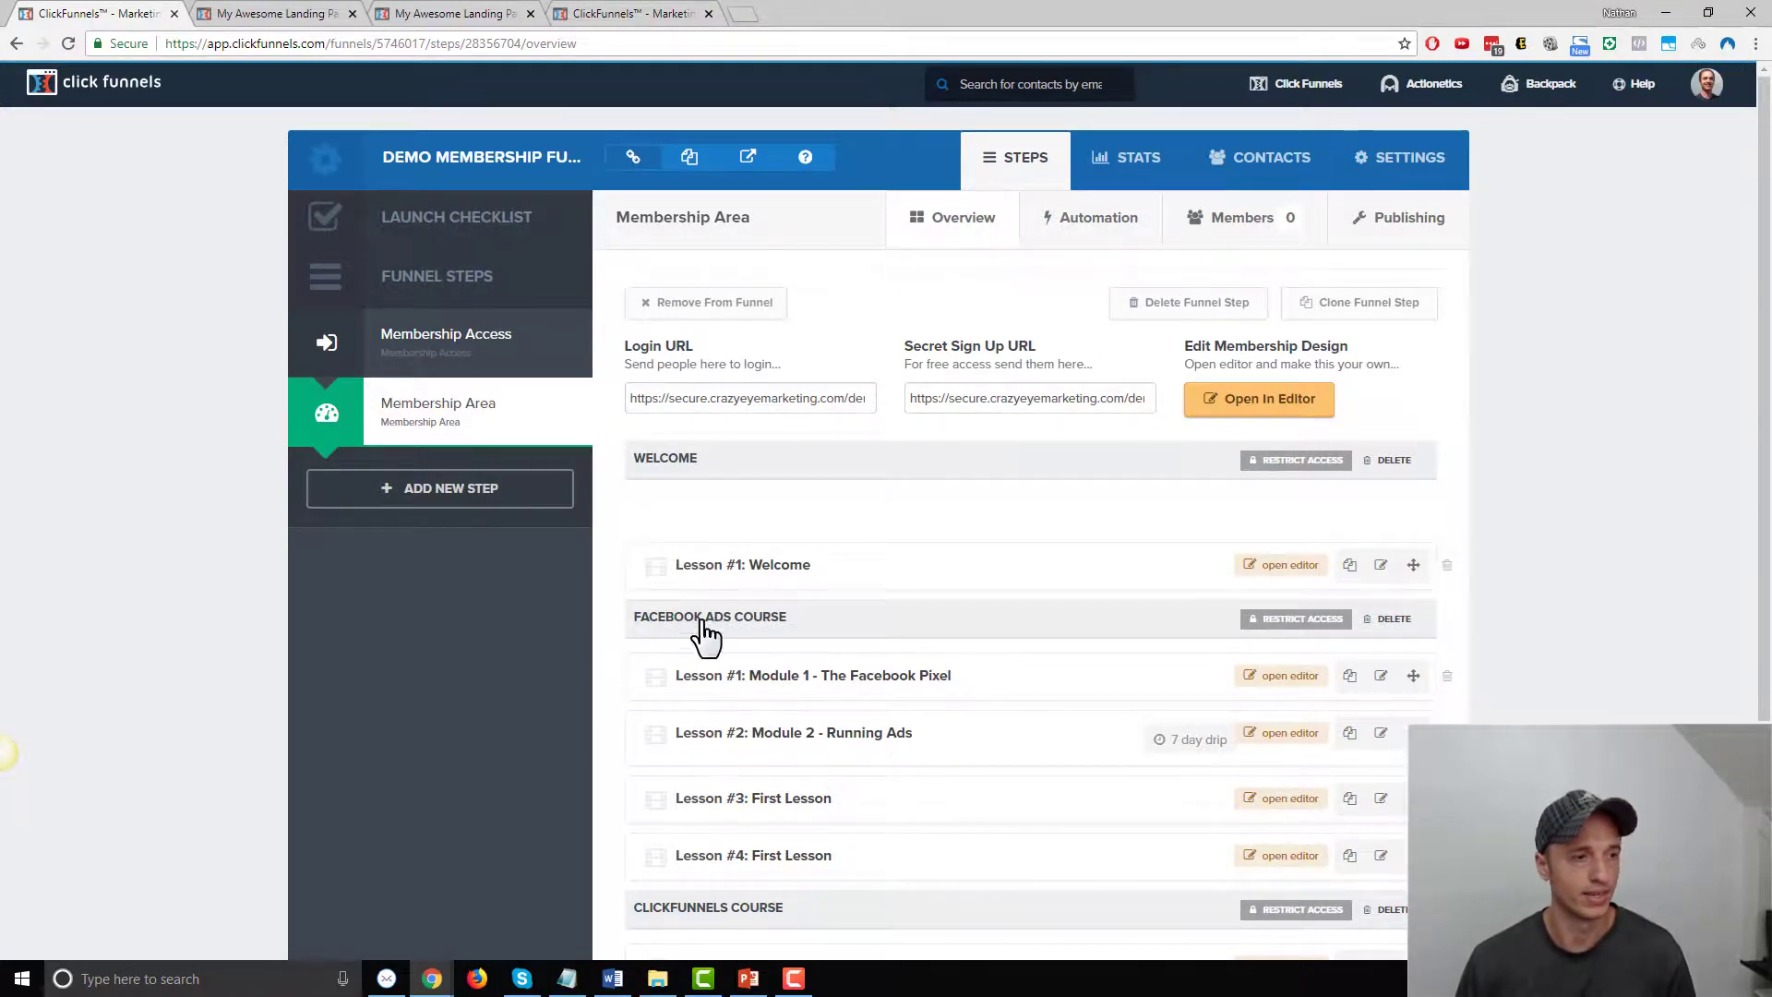
Open the first signed-up member's contact profile and view its Purchases
scroll(748, 579, "down", 2)
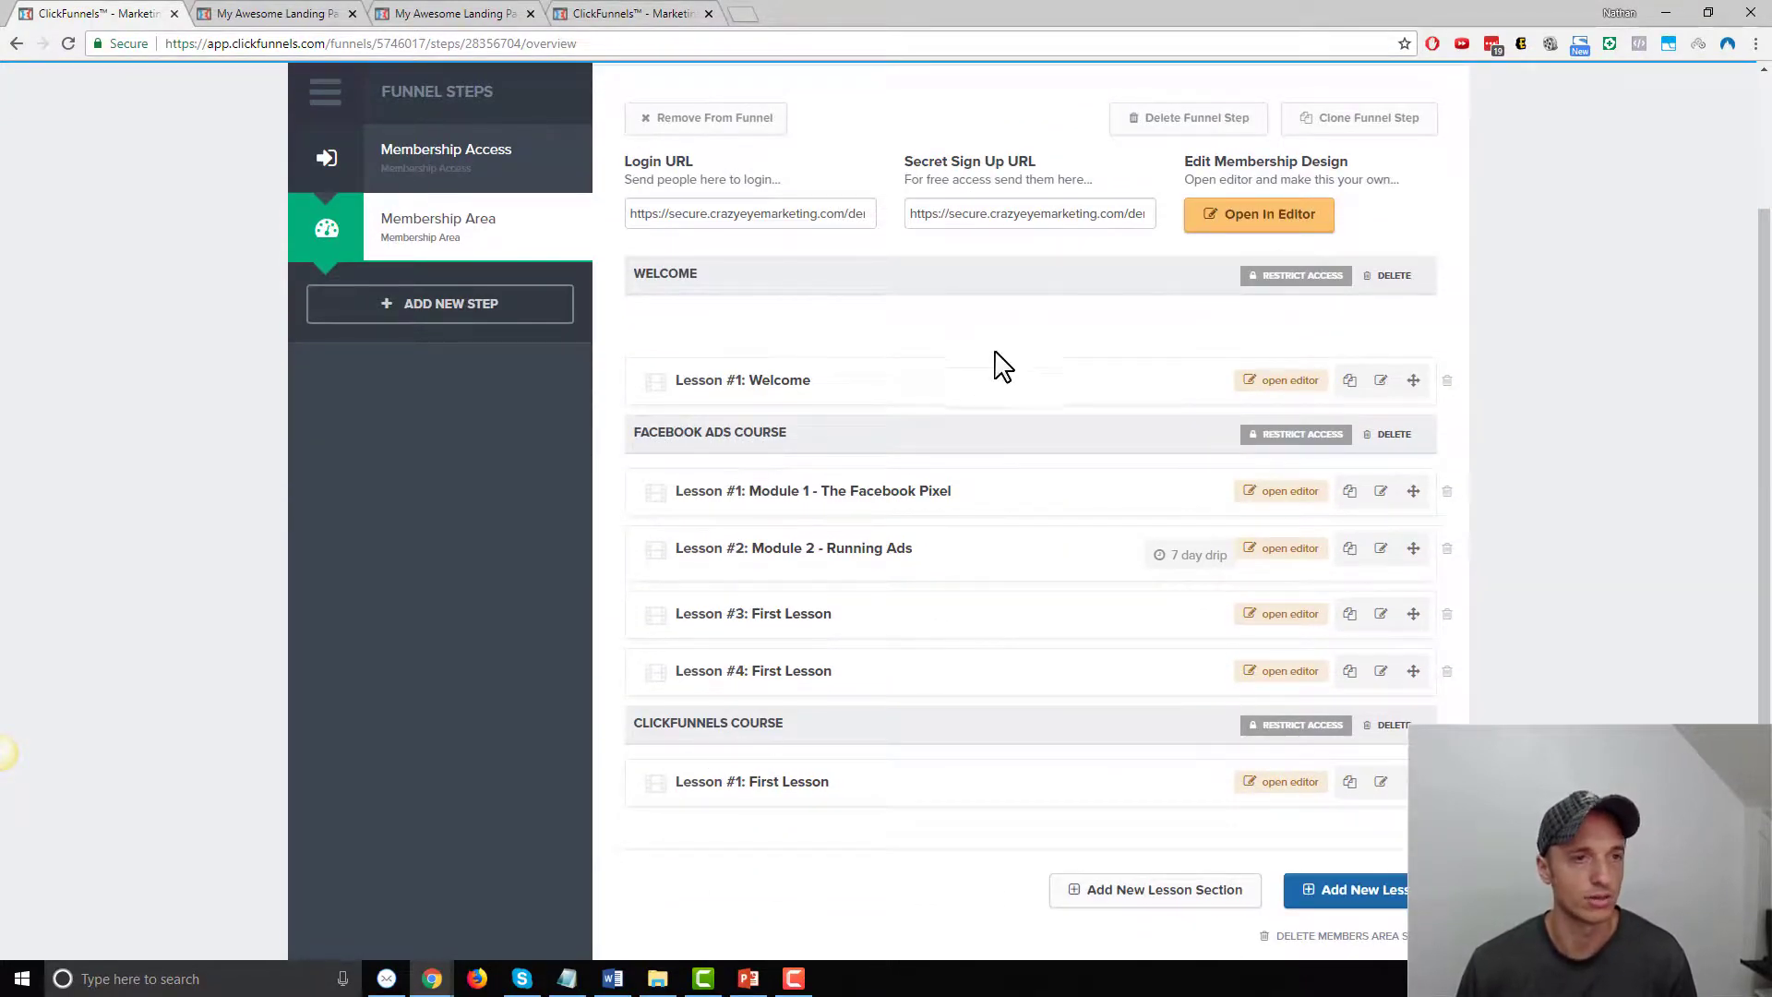
scroll(1001, 370, "up", 2)
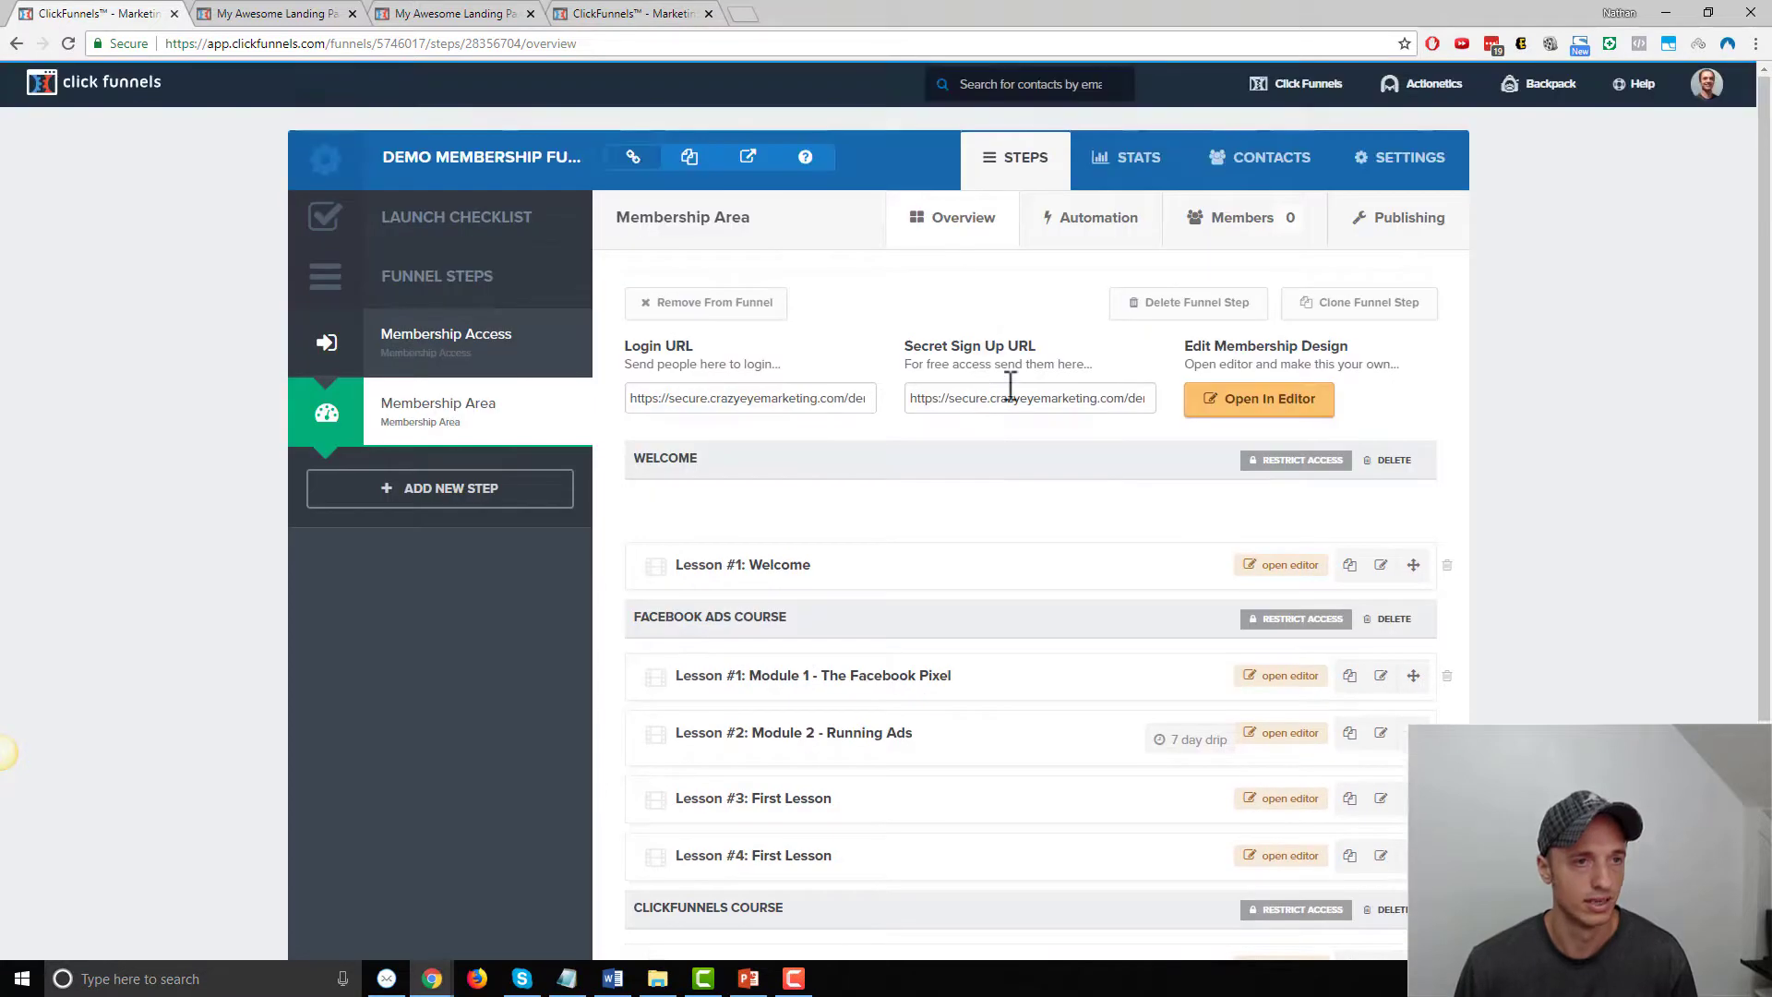
left_click(1238, 231)
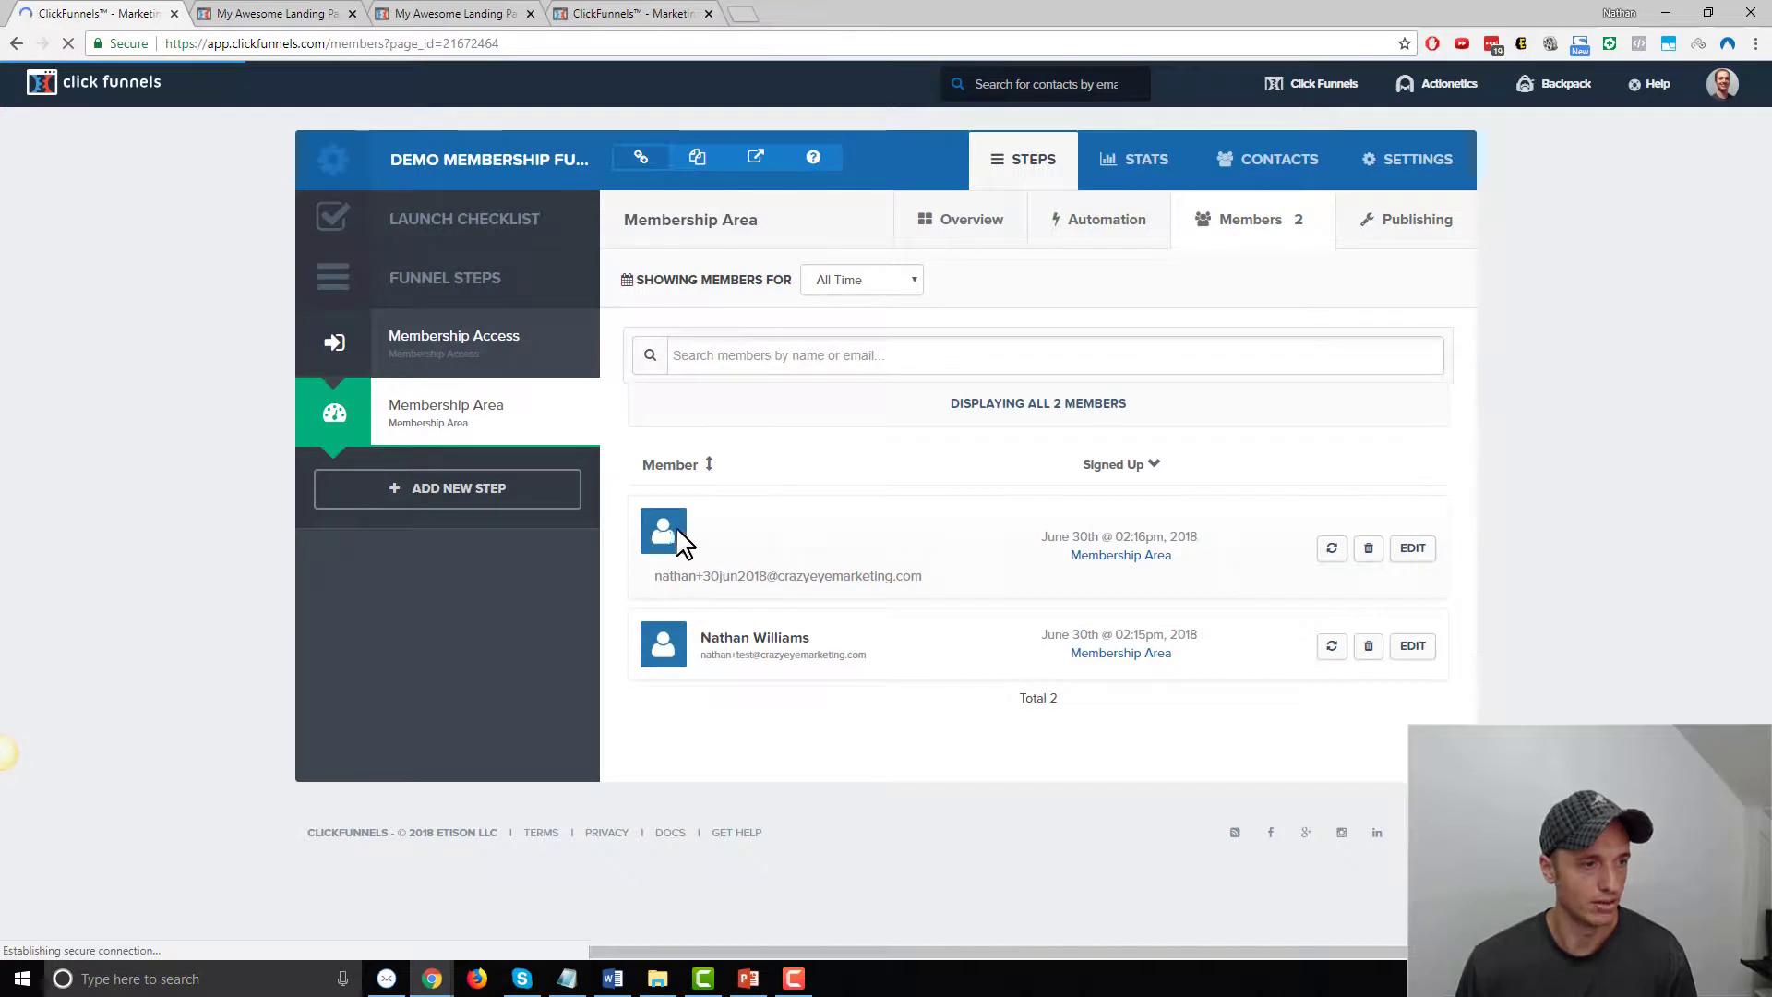
left_click(1412, 550)
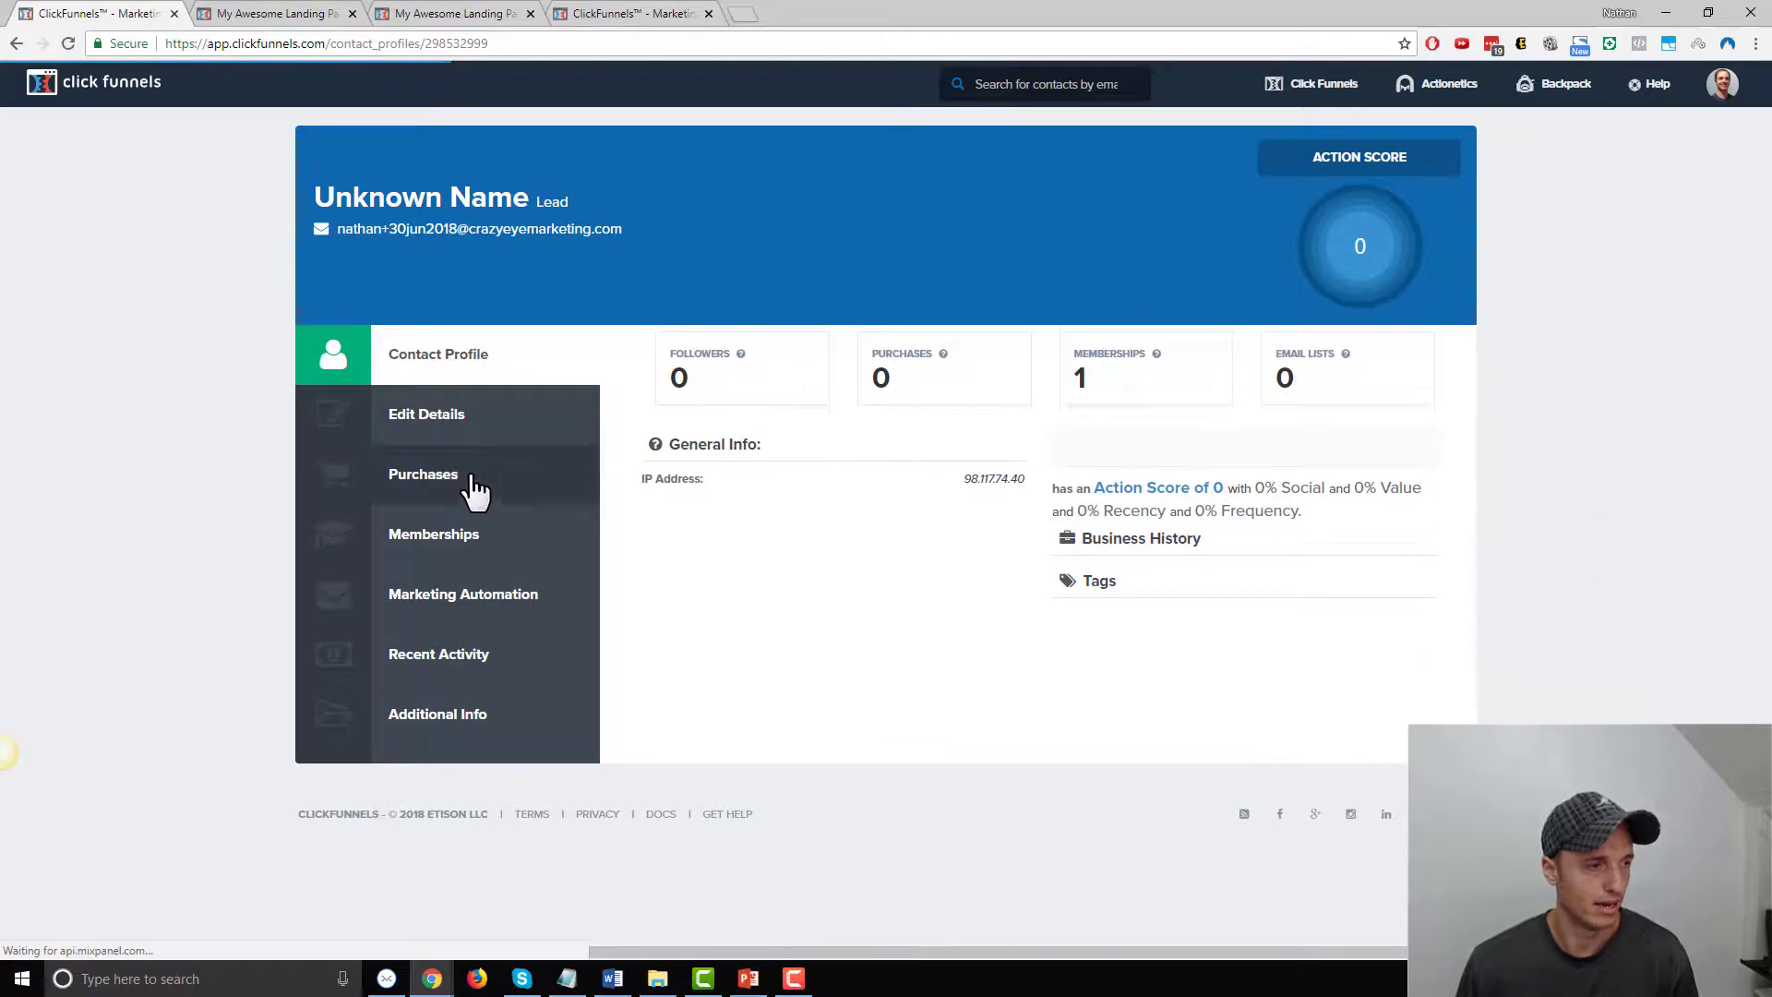
left_click(458, 494)
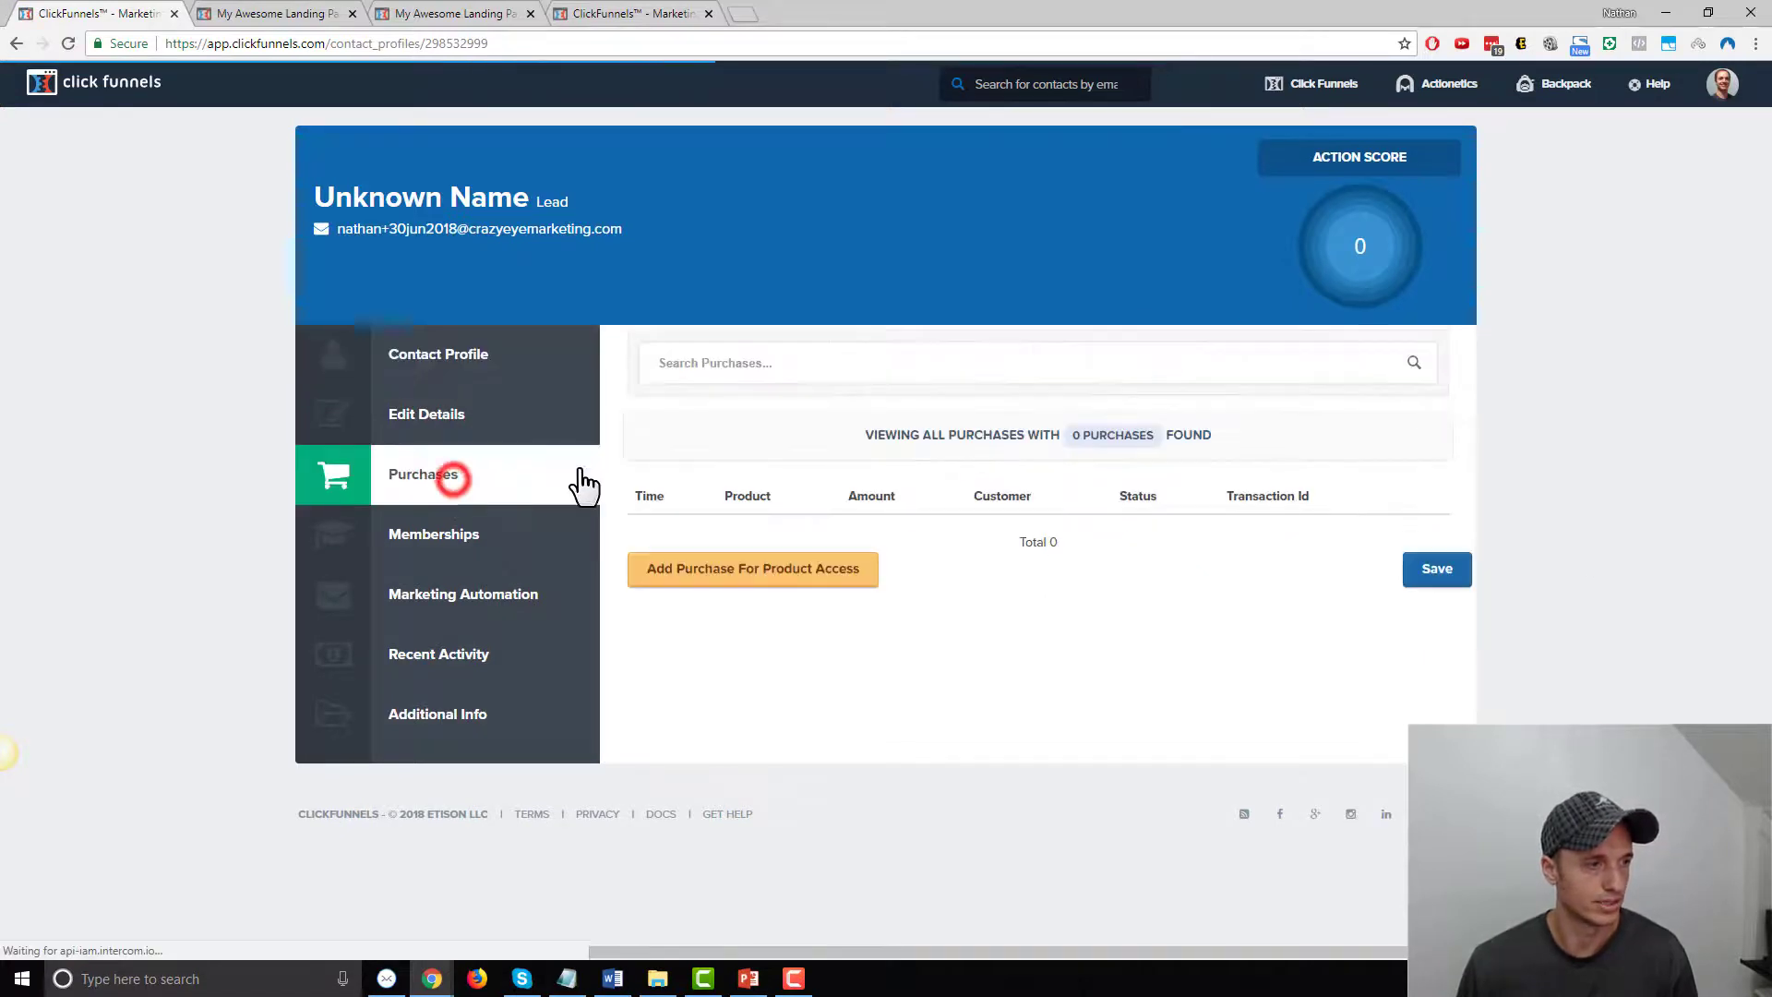
Add a purchase of the 1 Cat Paw Necklace product for the contact and save it
left_click(749, 580)
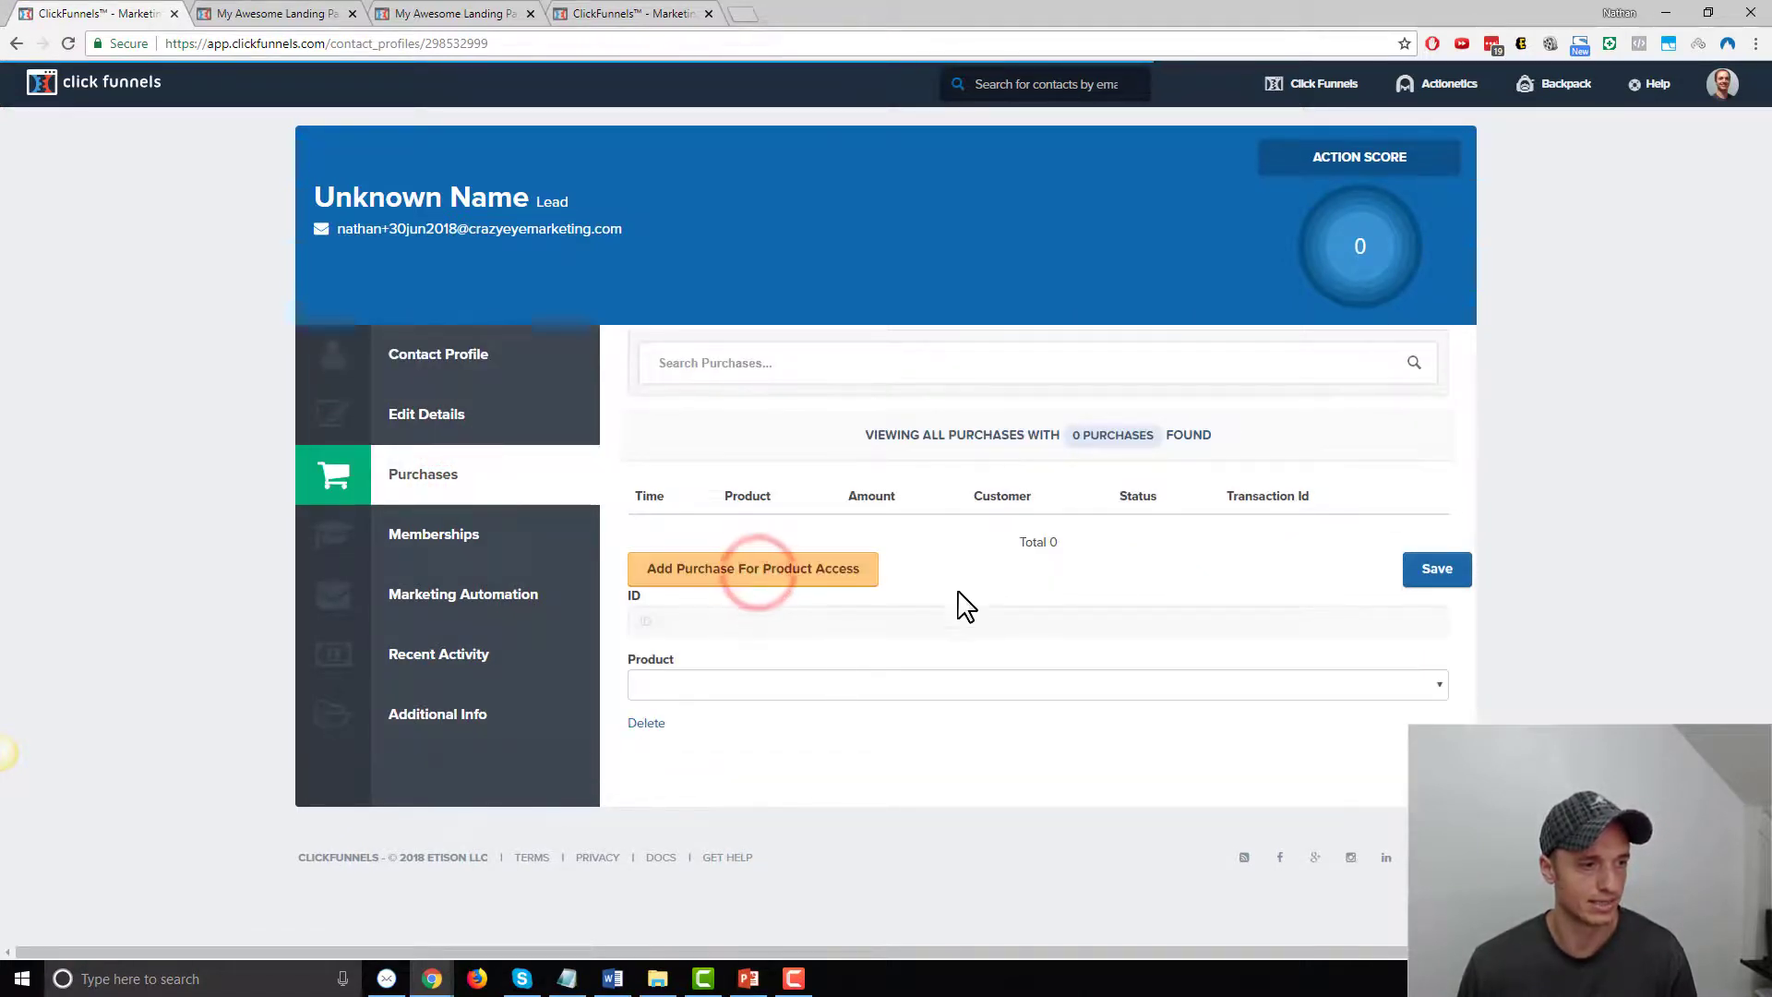
left_click(807, 694)
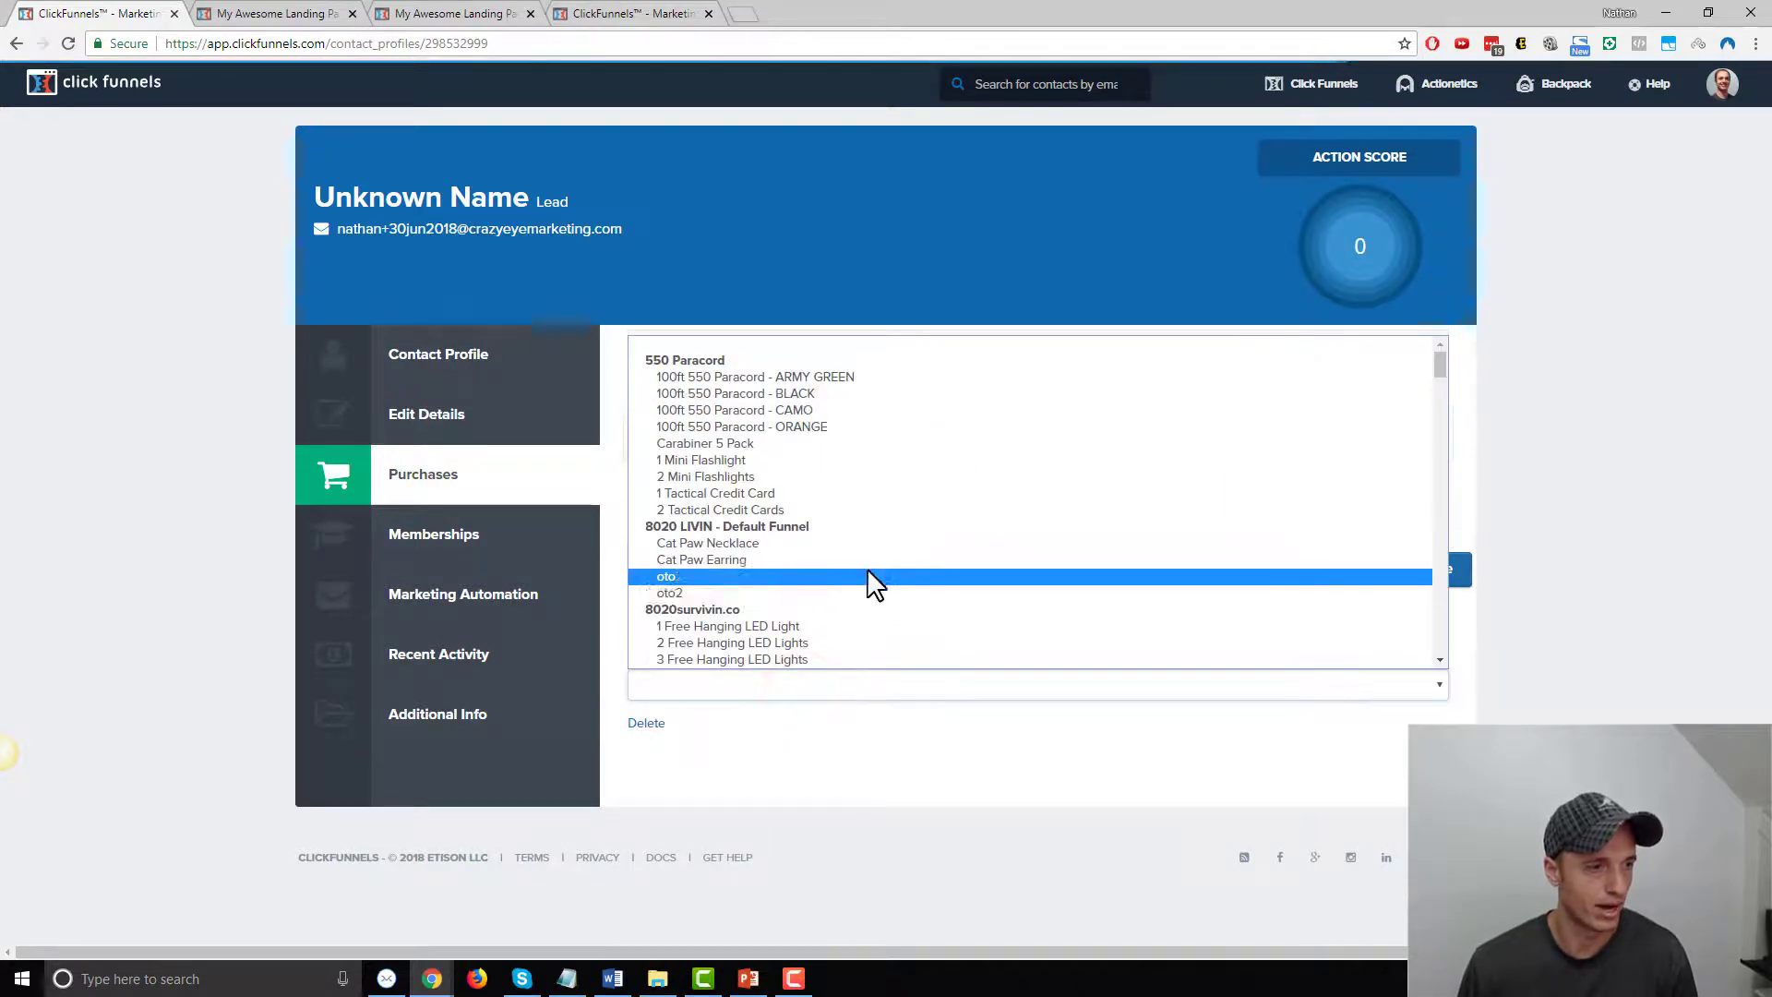
scroll(867, 567, "down", 2)
scroll(849, 462, "down", 8)
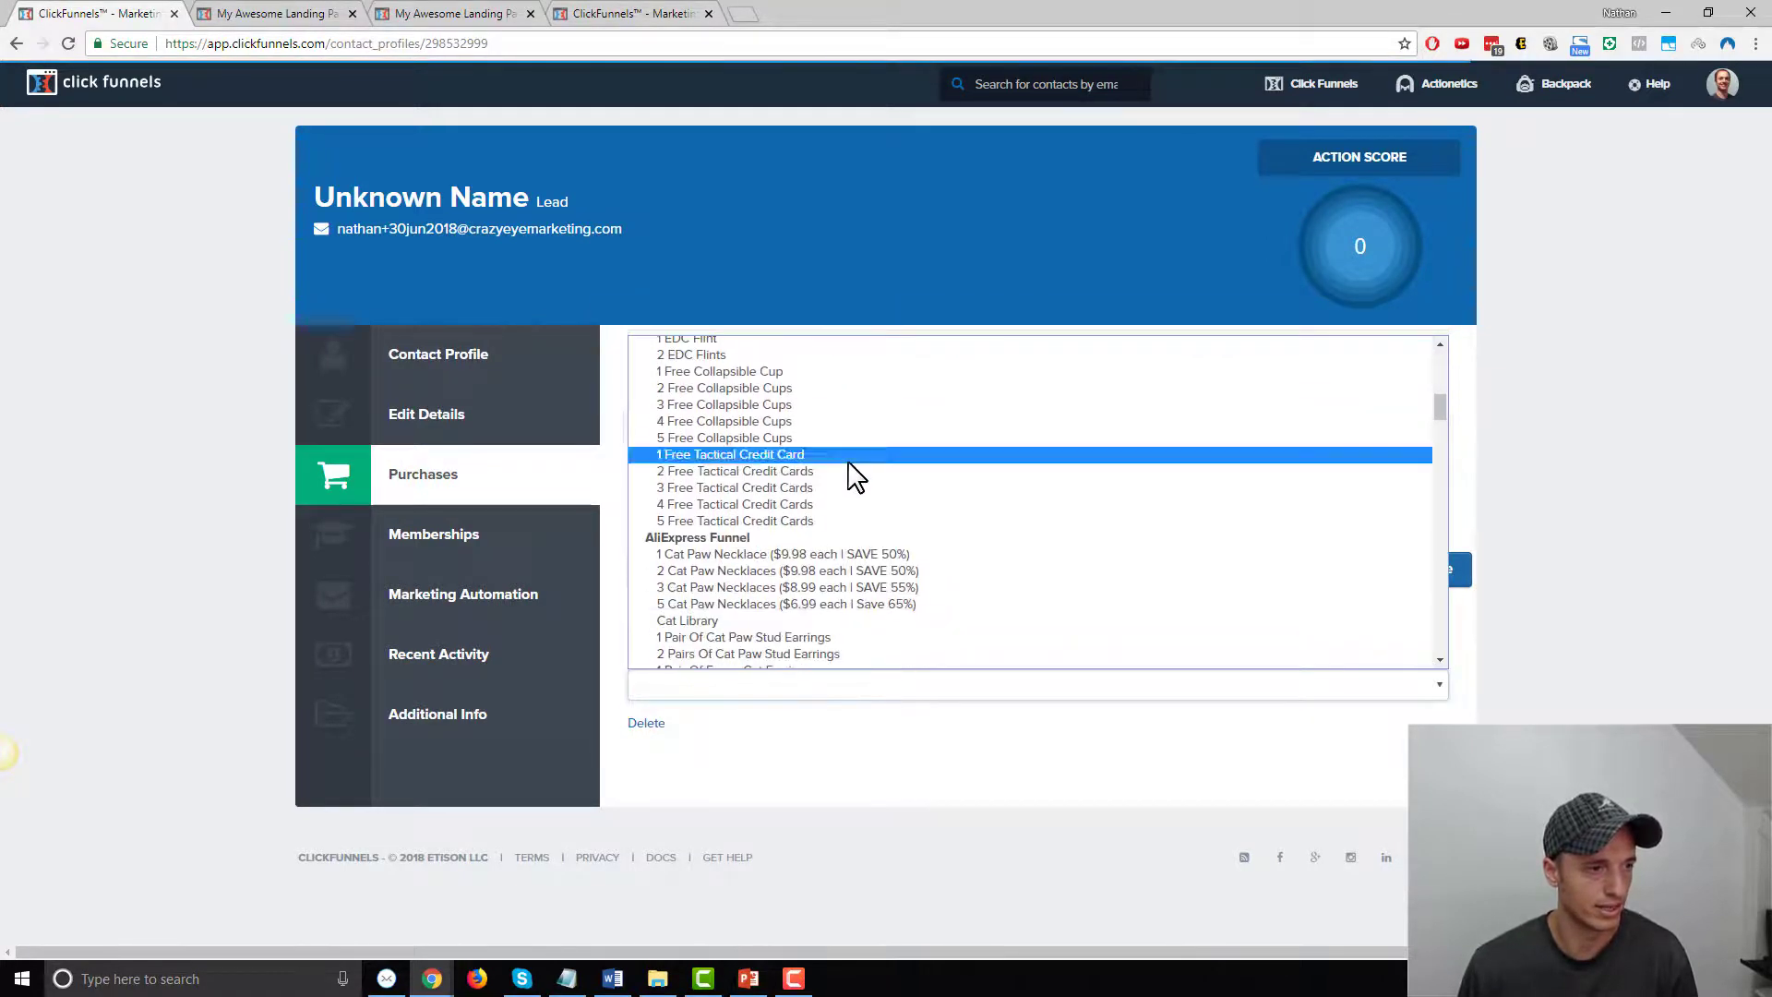
scroll(872, 451, "up", 4)
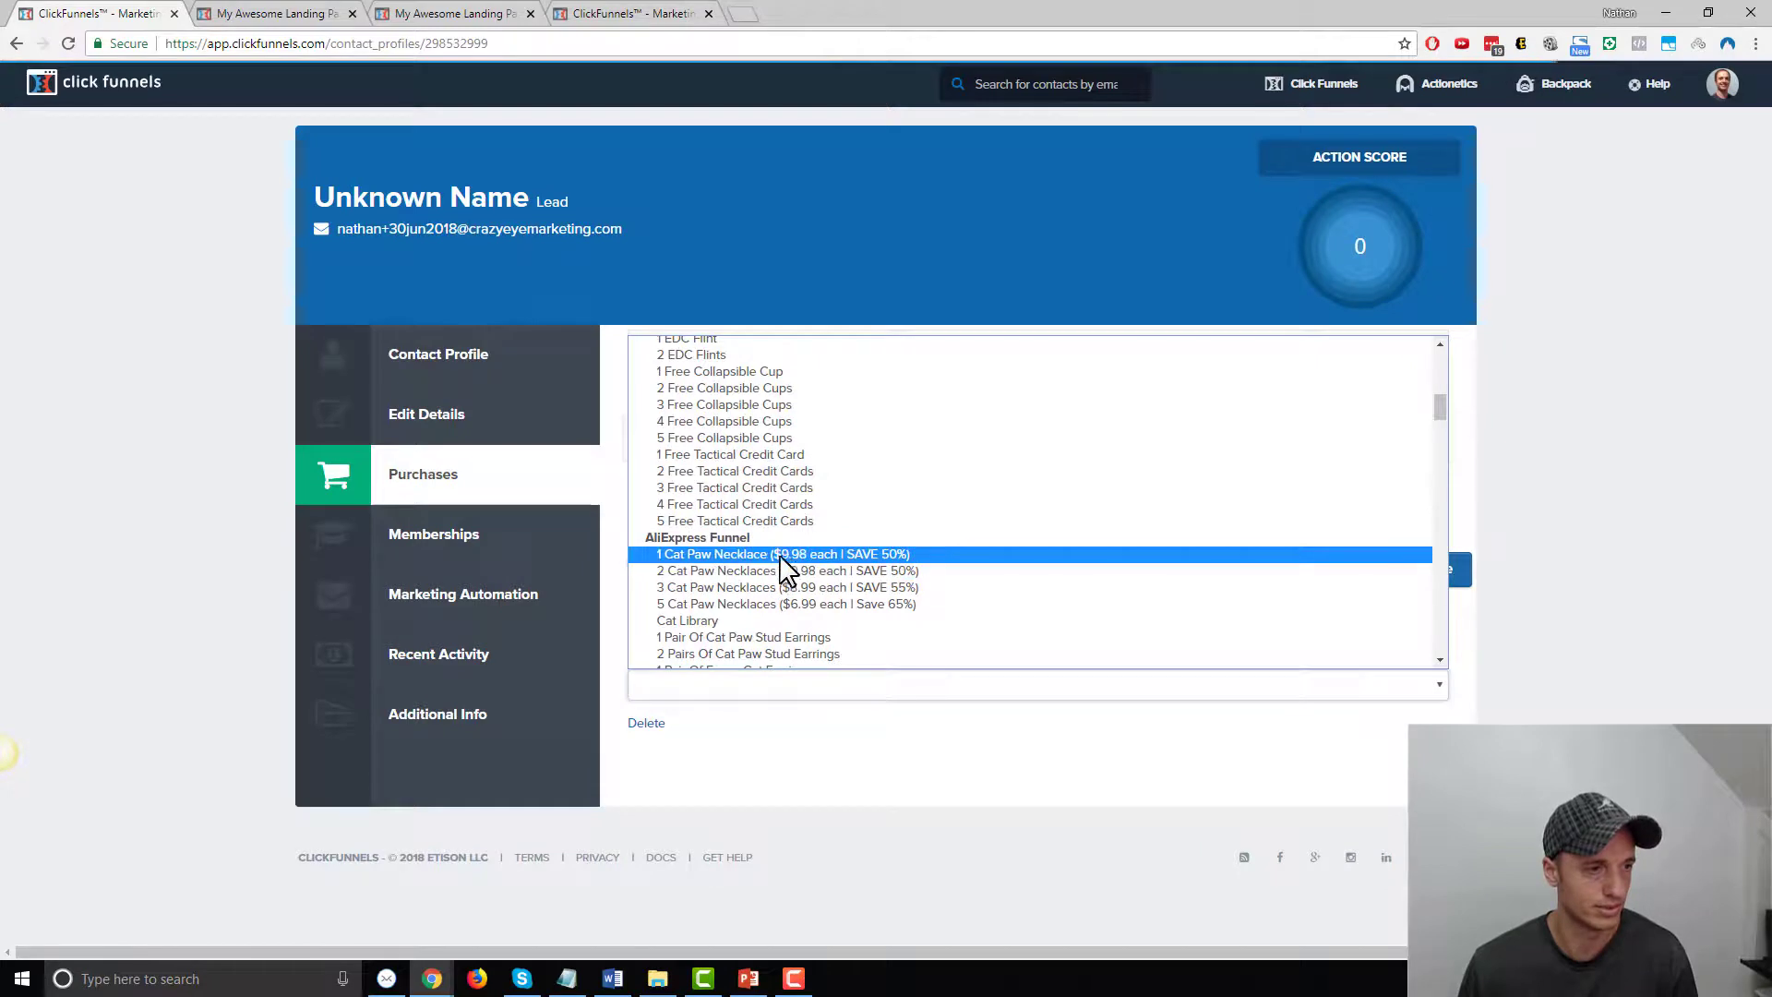
left_click(727, 554)
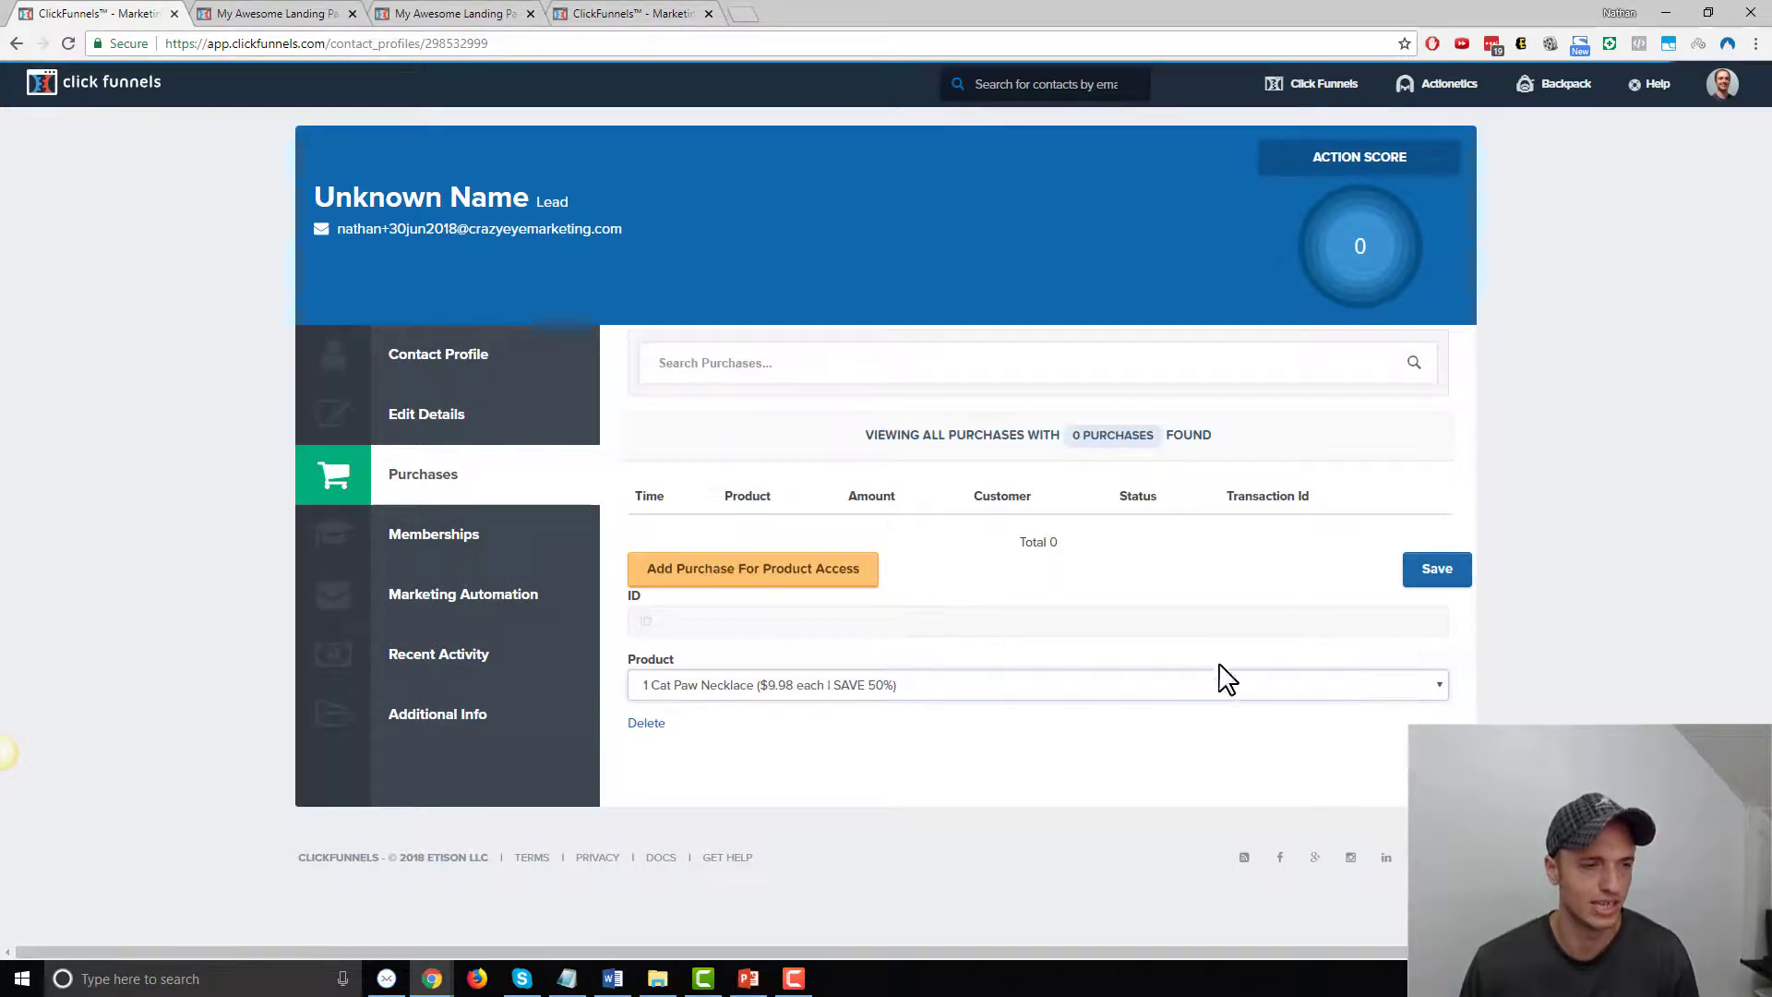
left_click(1438, 580)
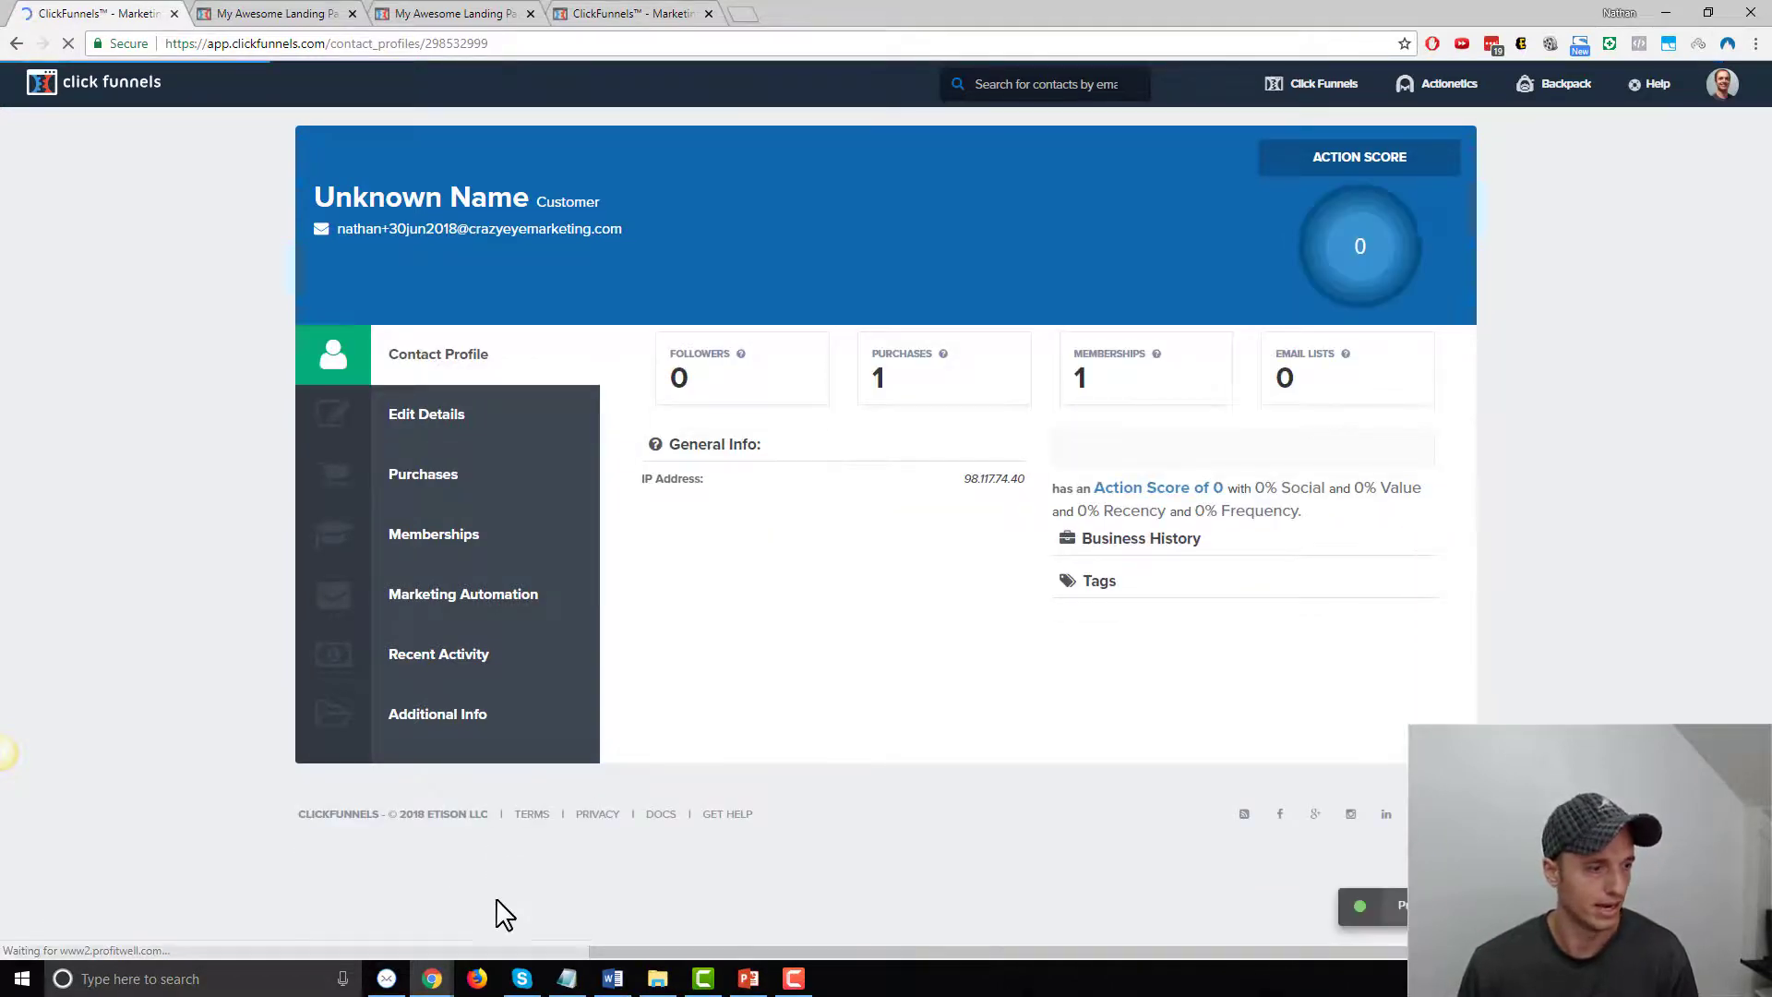
Reload the member site, log out, and log back in with the member's password
mouse_move(432, 978)
left_click(886, 900)
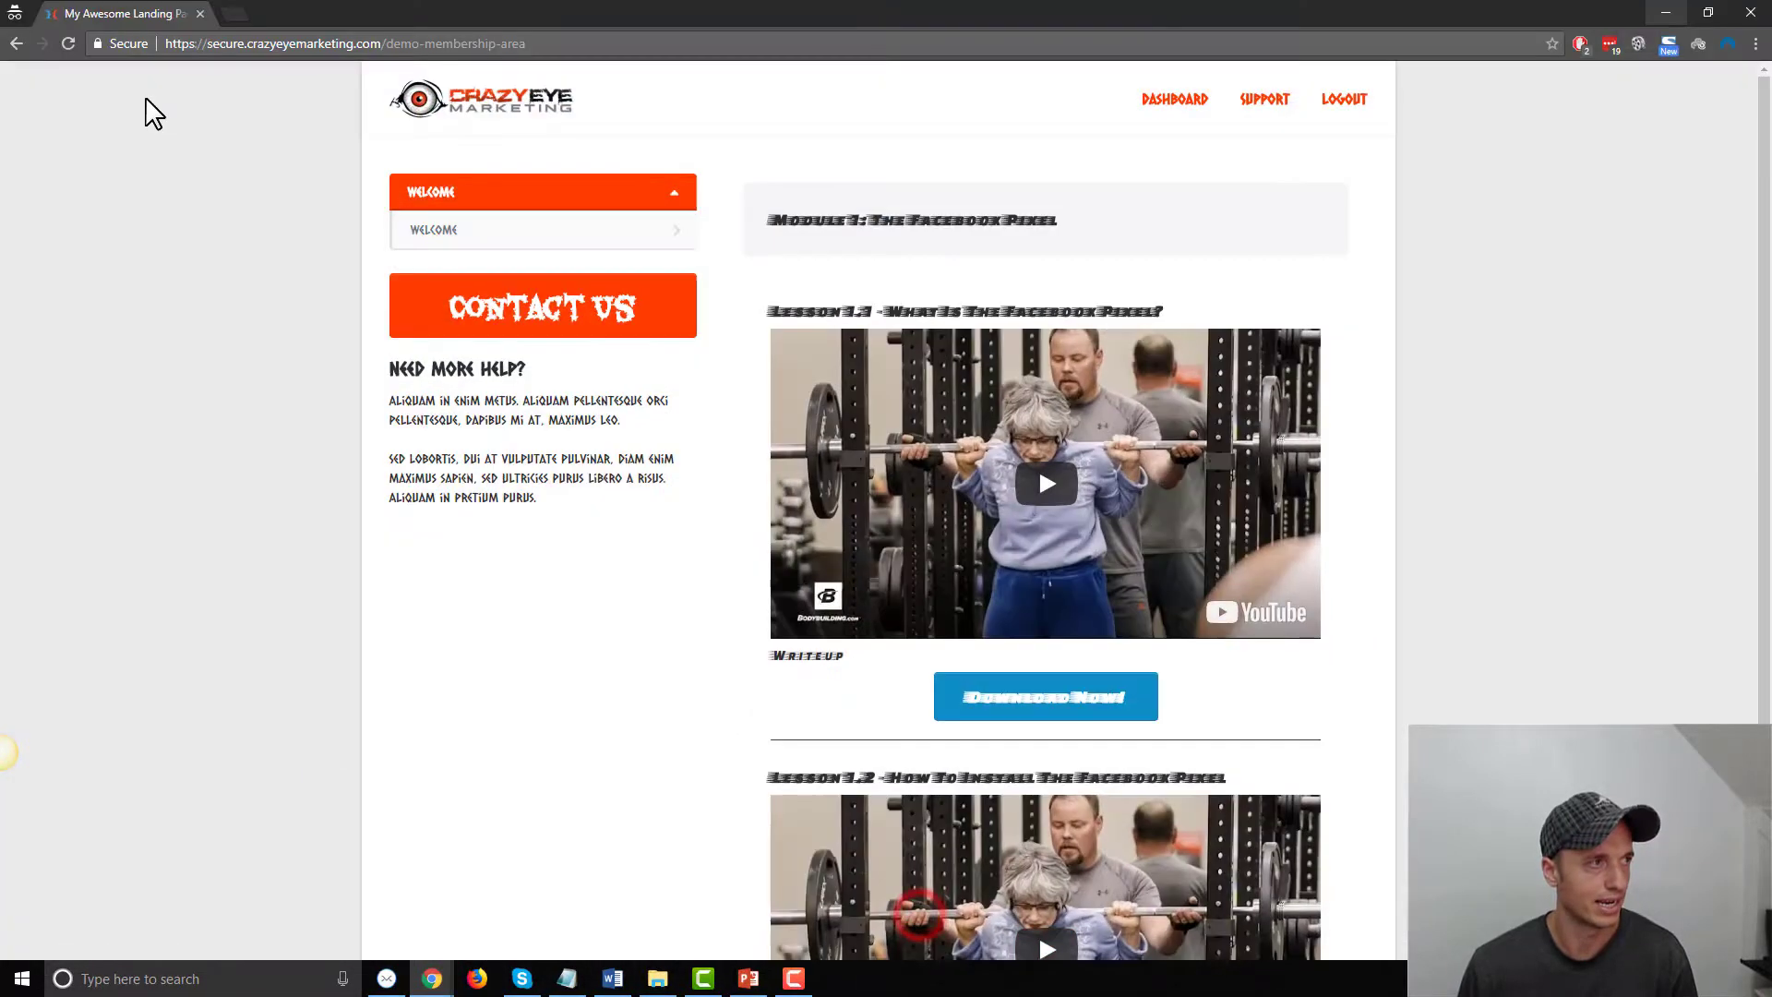
left_click(68, 43)
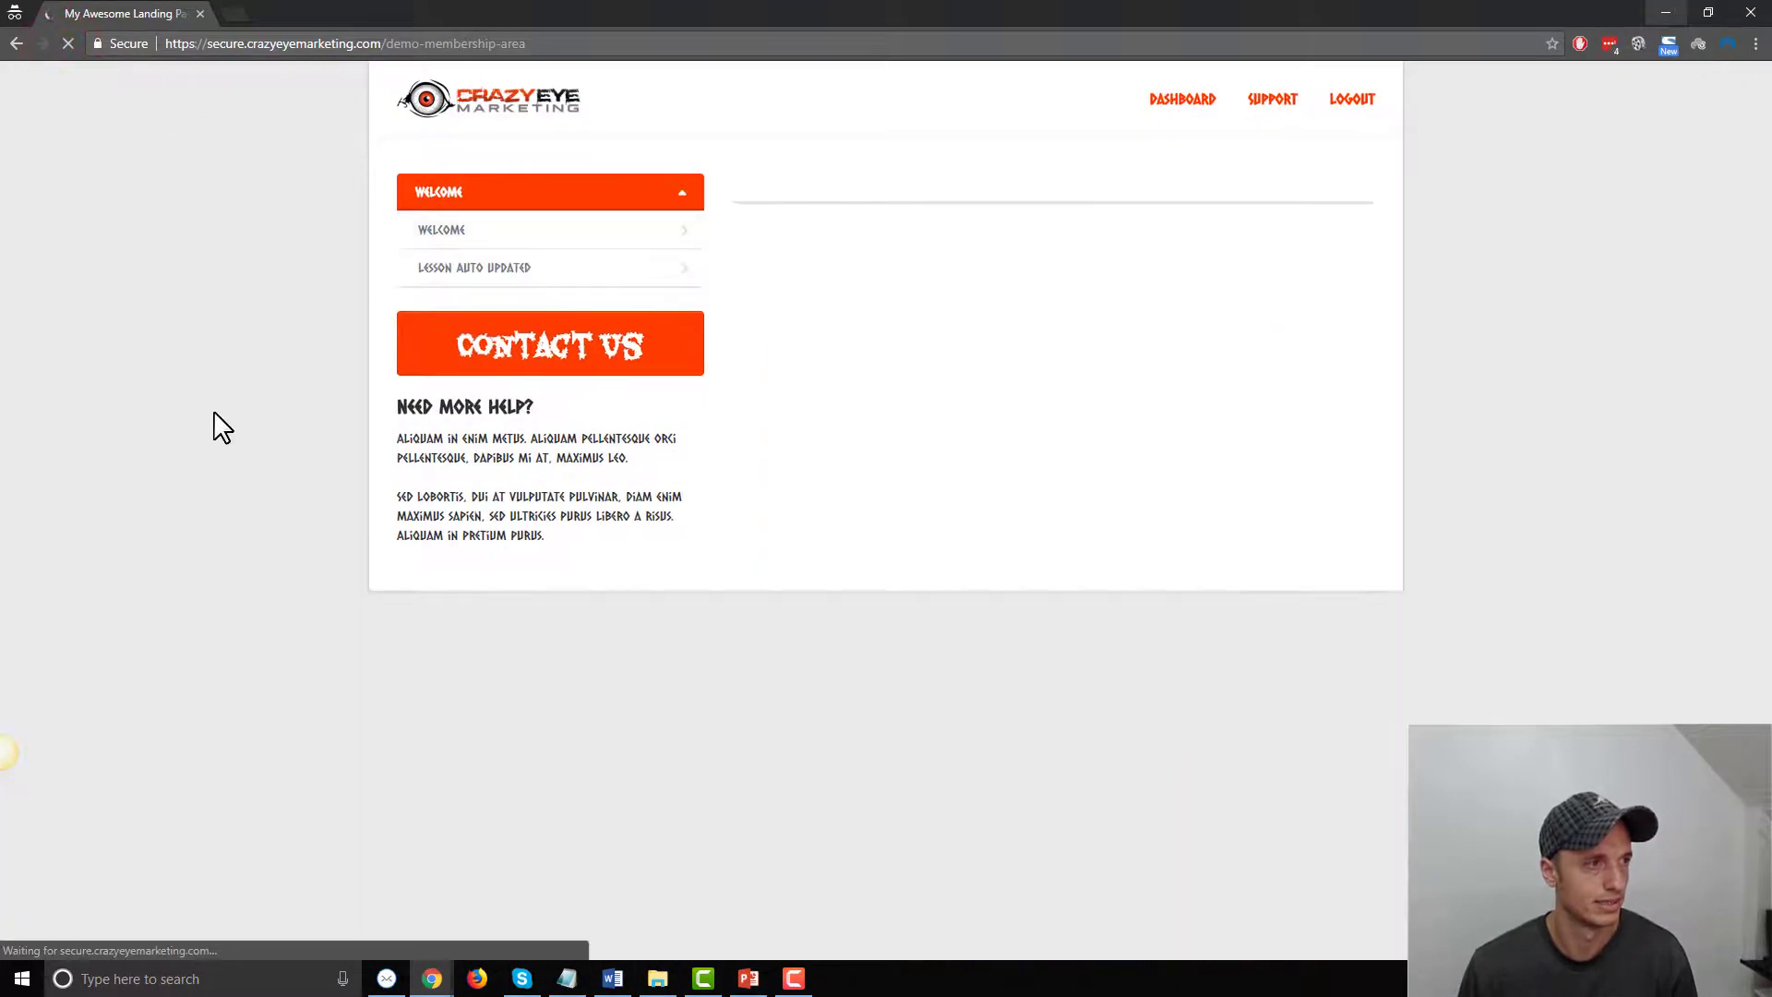
left_click(1348, 99)
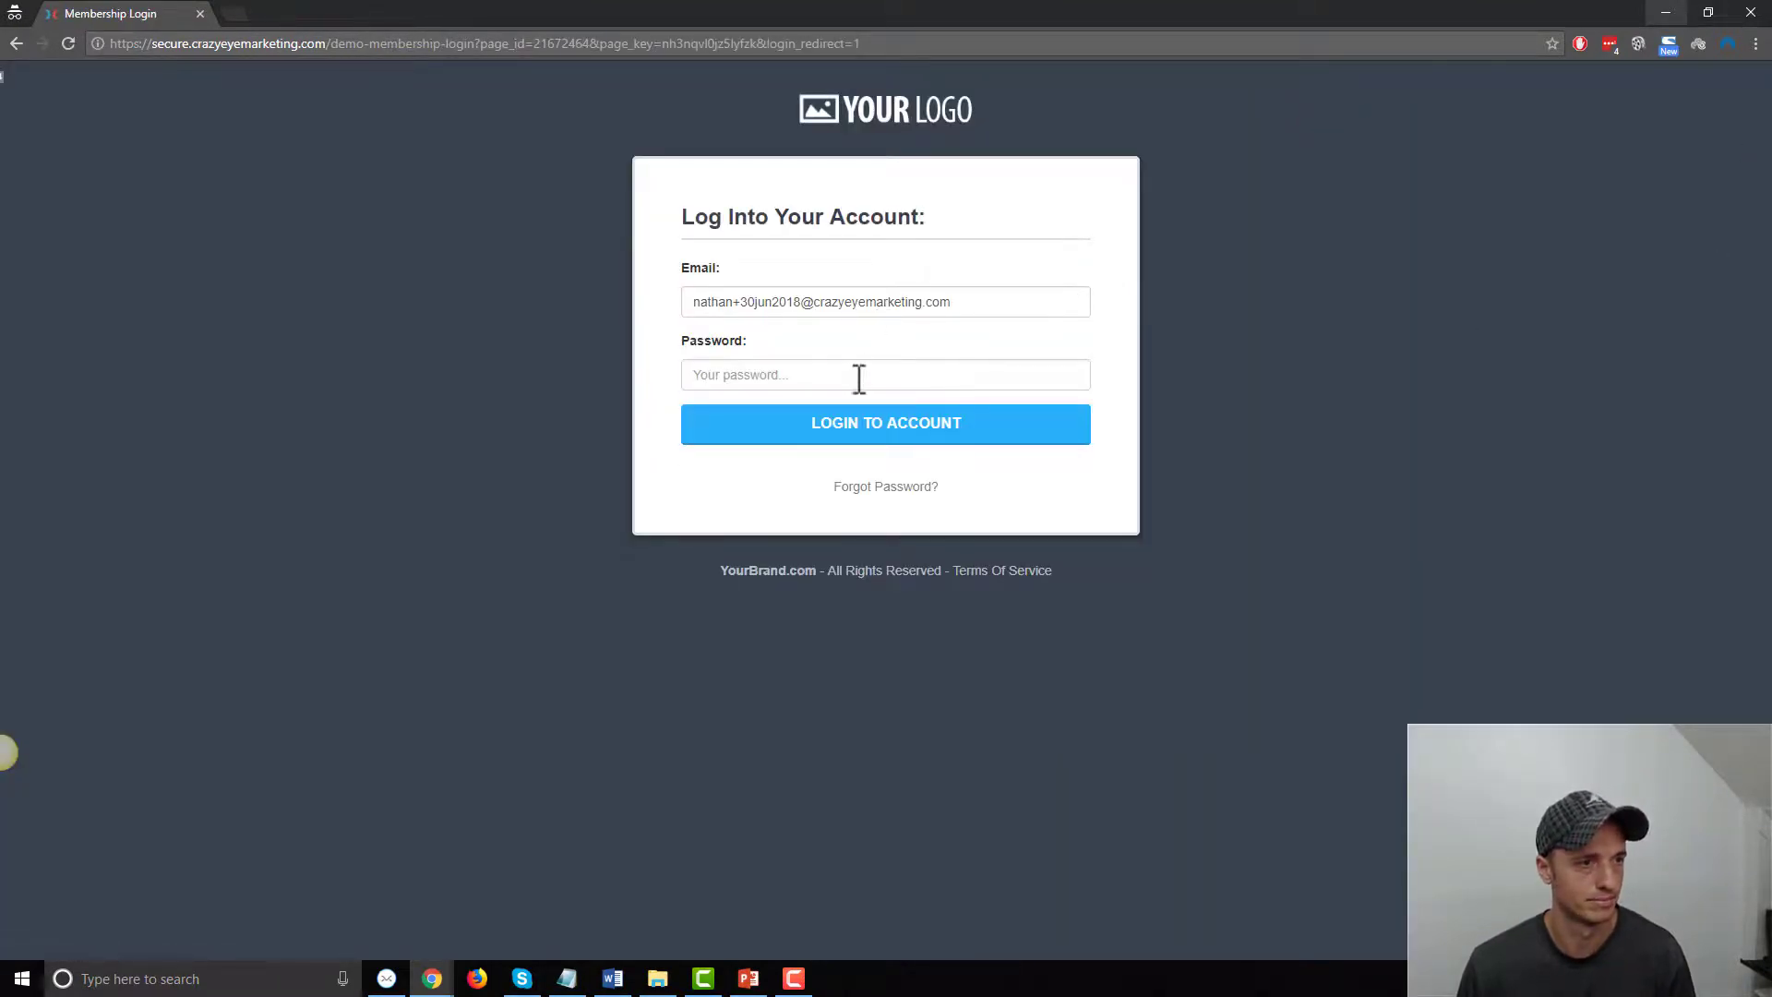
left_click(853, 374)
type("•••••••")
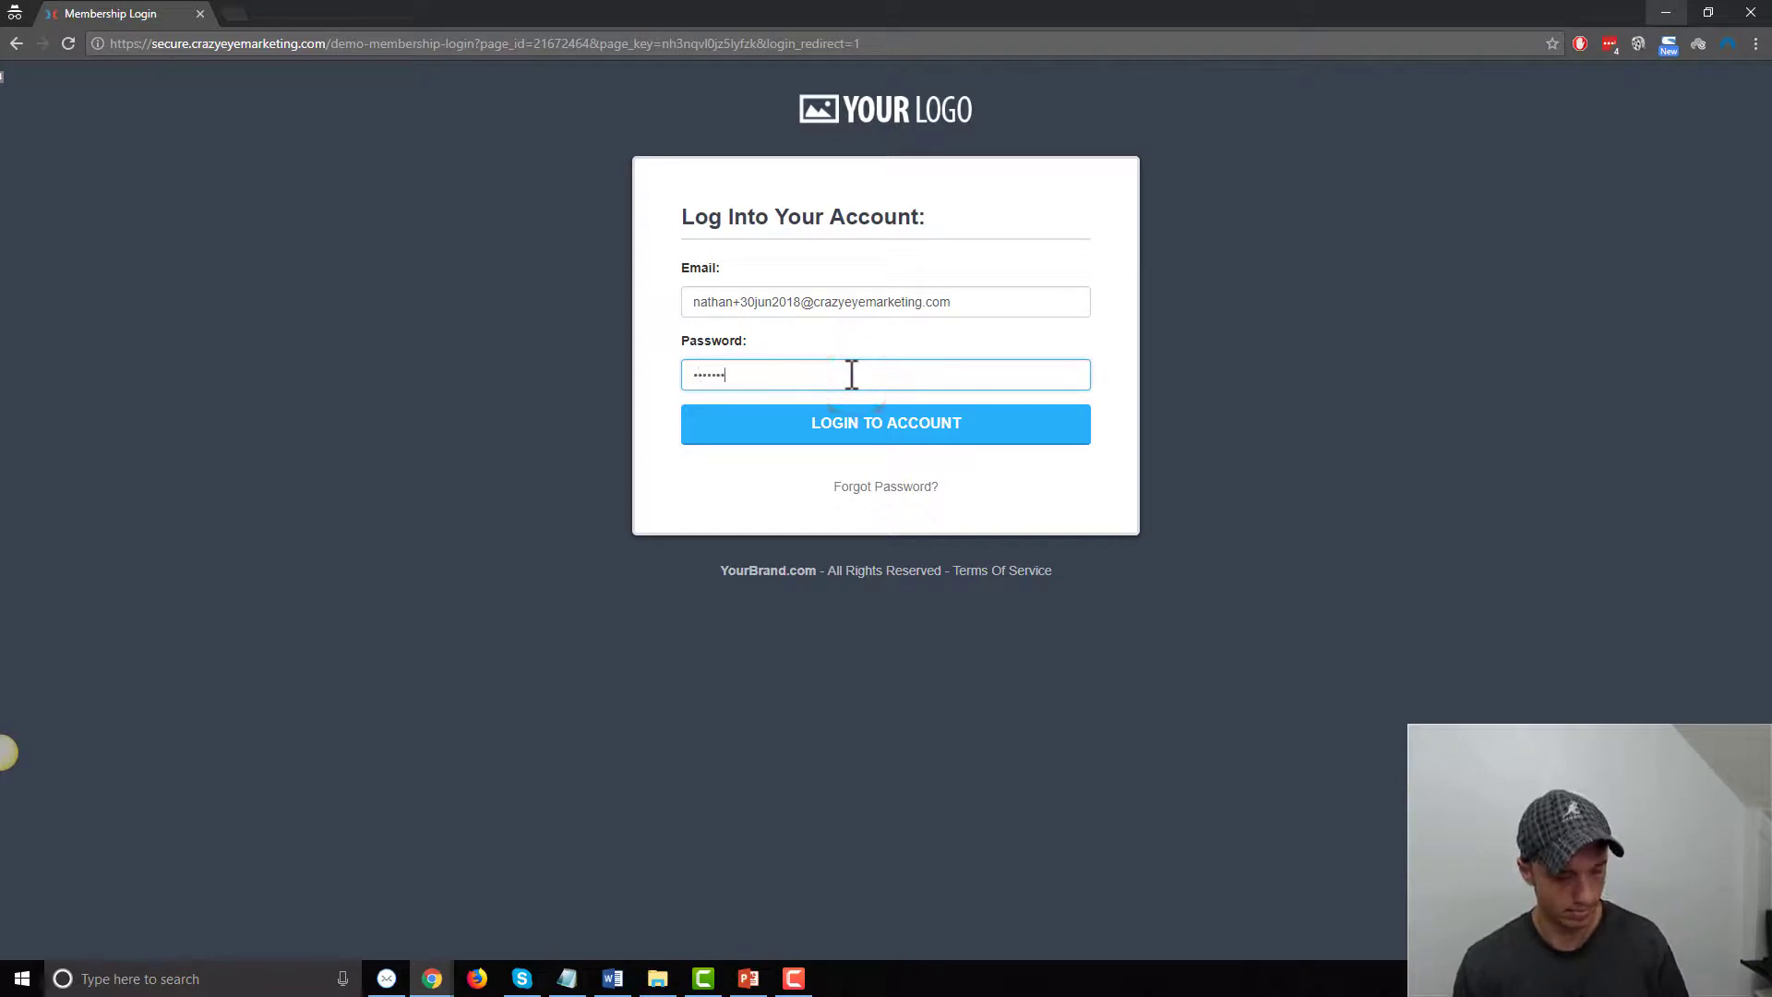
type("•")
left_click(866, 441)
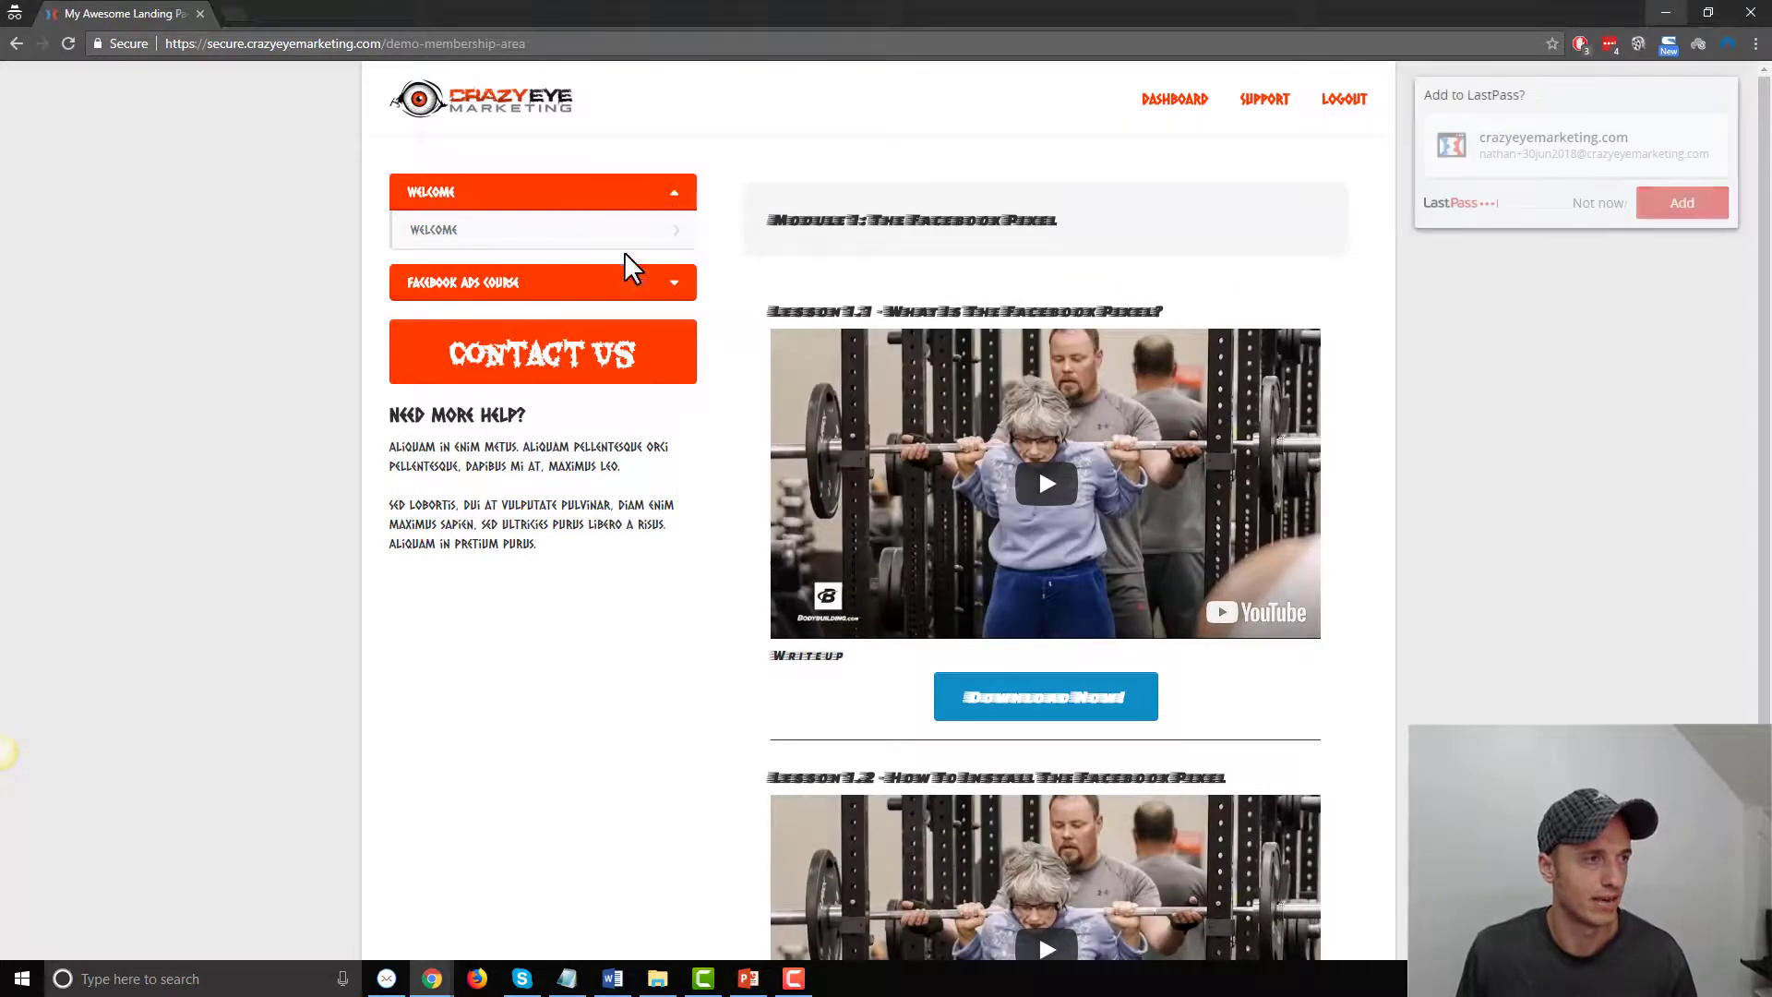
left_click(1573, 205)
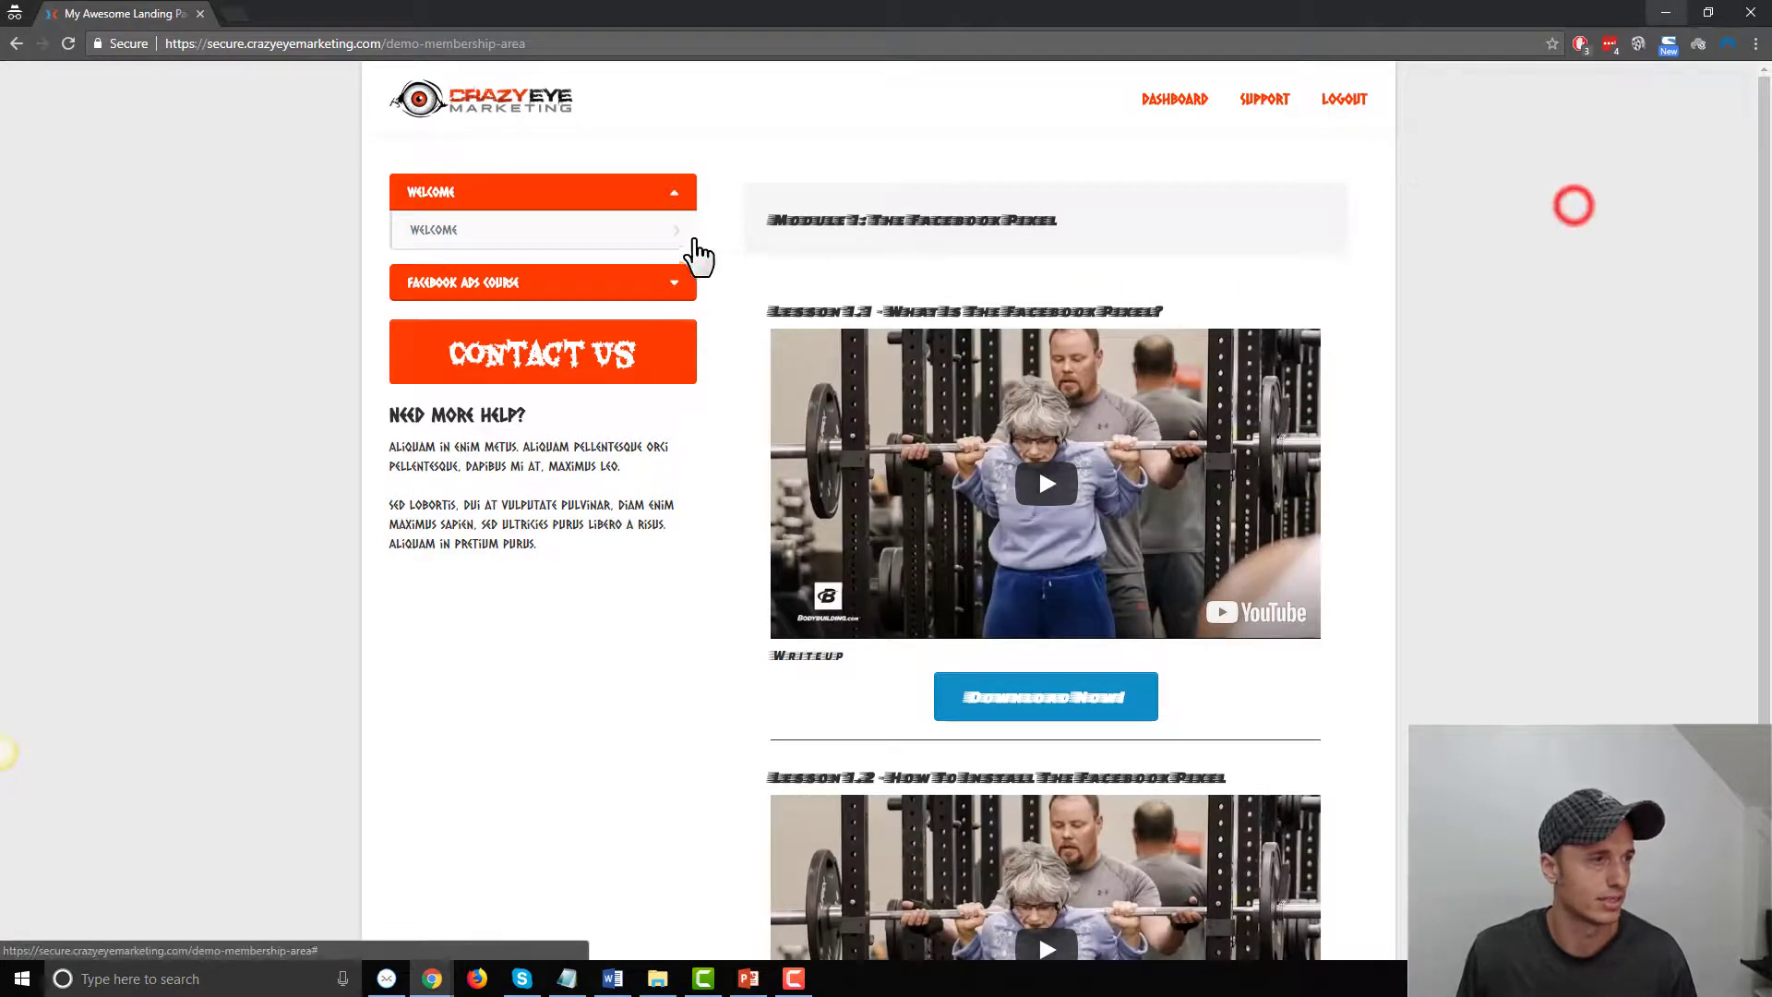
Expand the Facebook Ads Course and browse the Module 1 – The Facebook Pixel and First Lesson pages
left_click(687, 288)
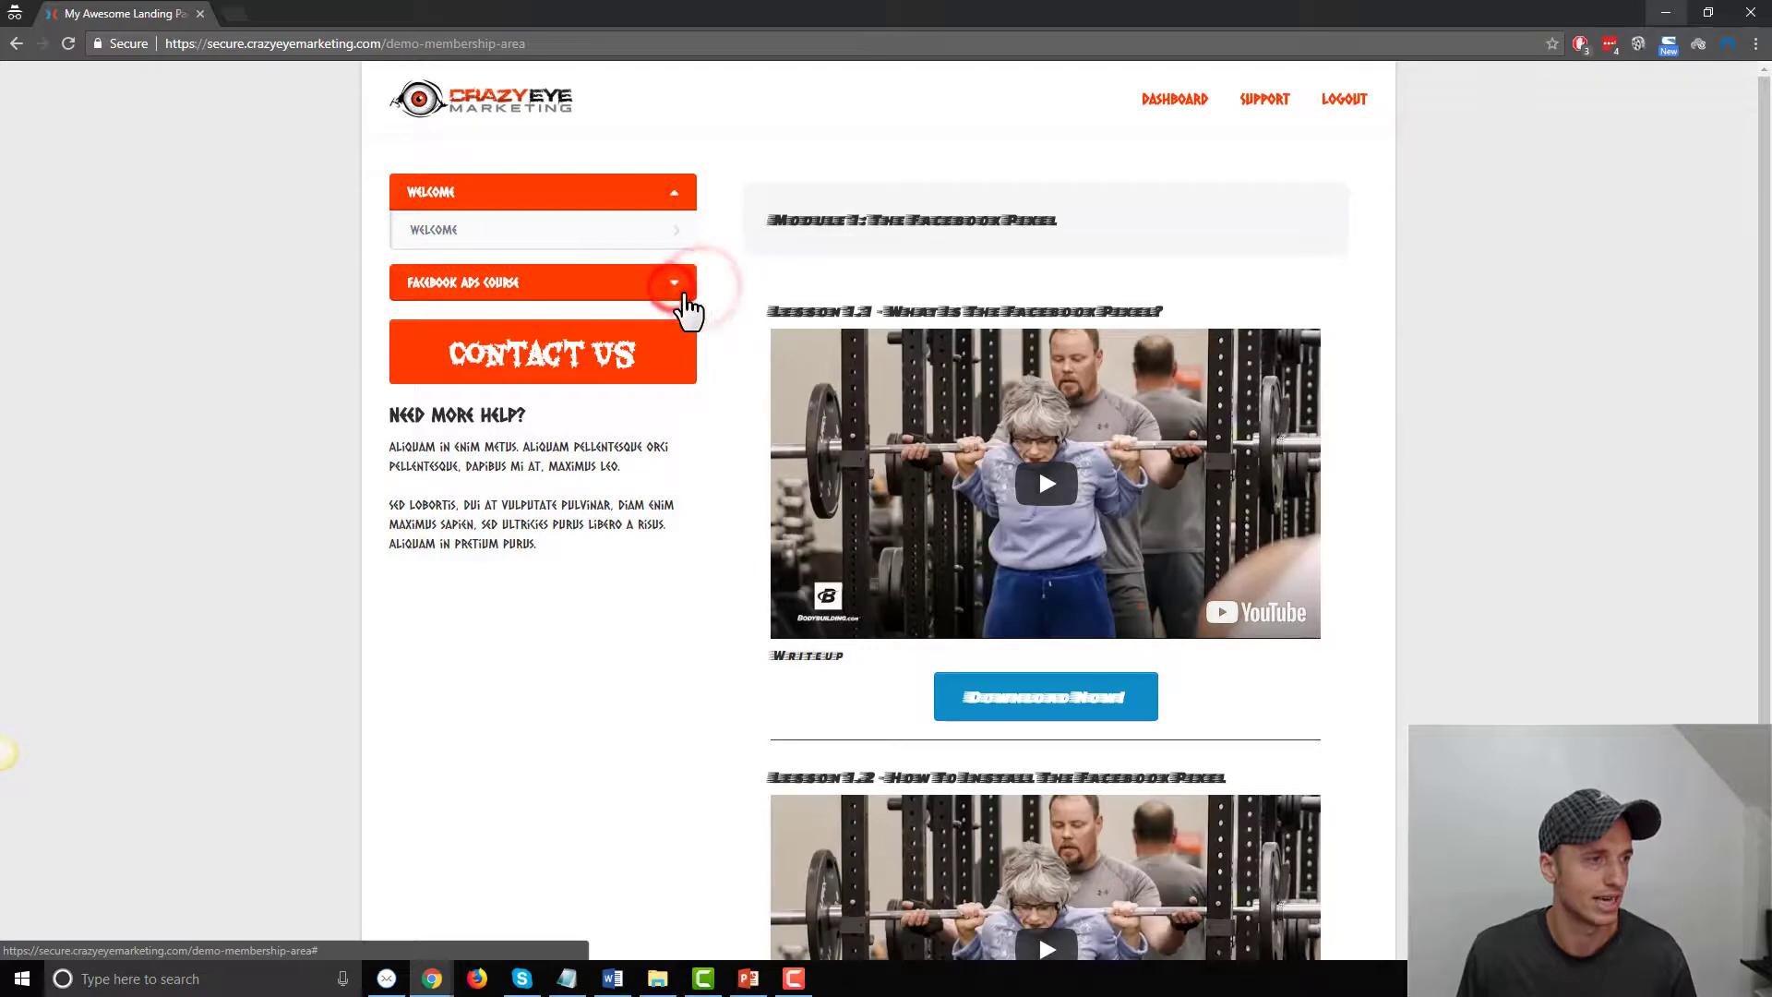
double_click(679, 293)
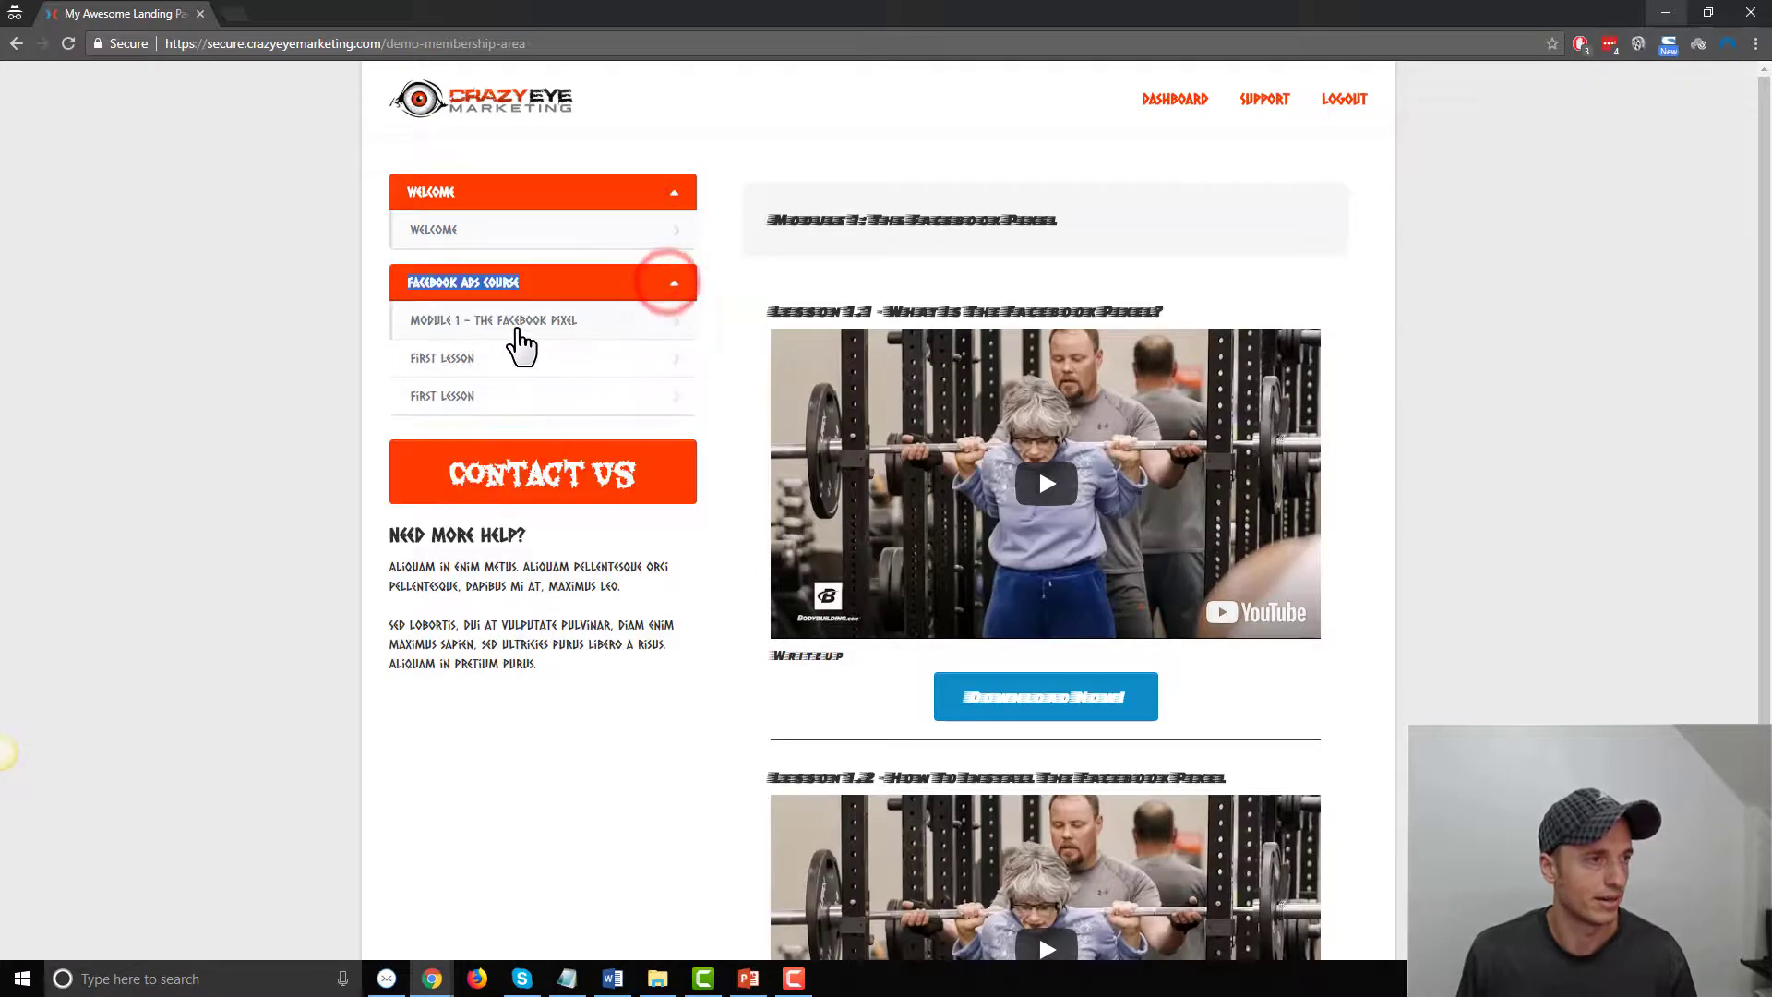
left_click(618, 319)
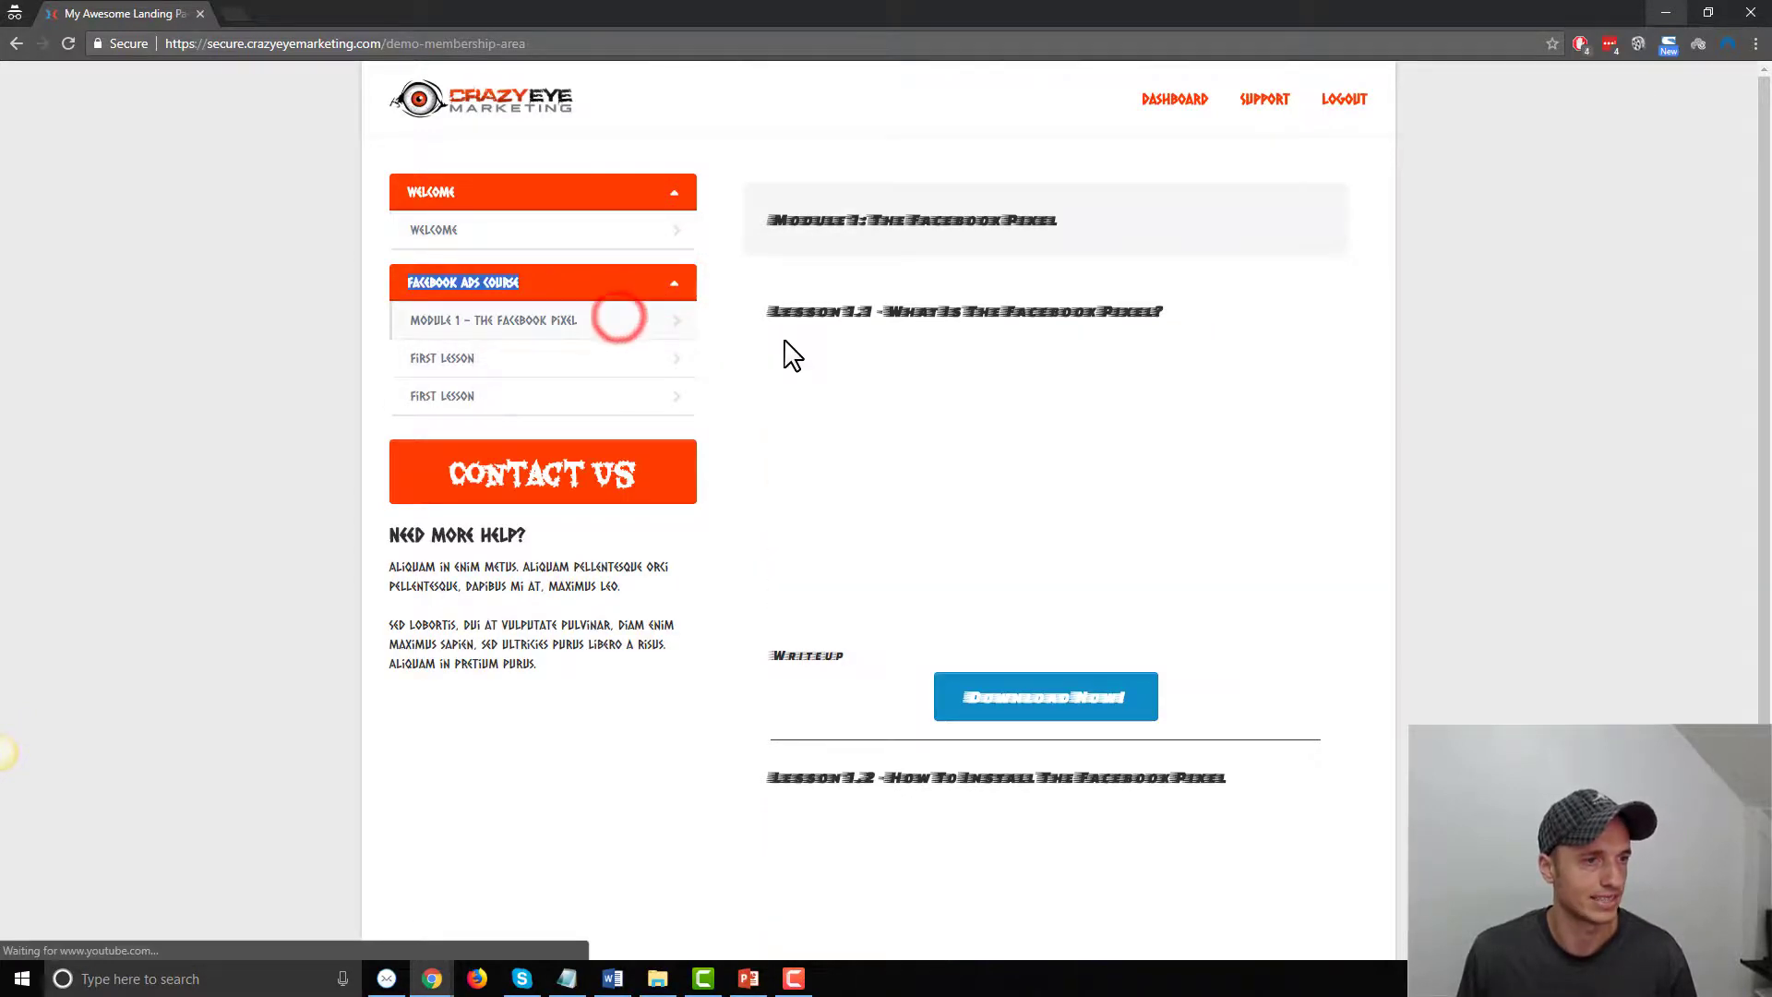
left_click(526, 358)
left_click(589, 395)
left_click(591, 321)
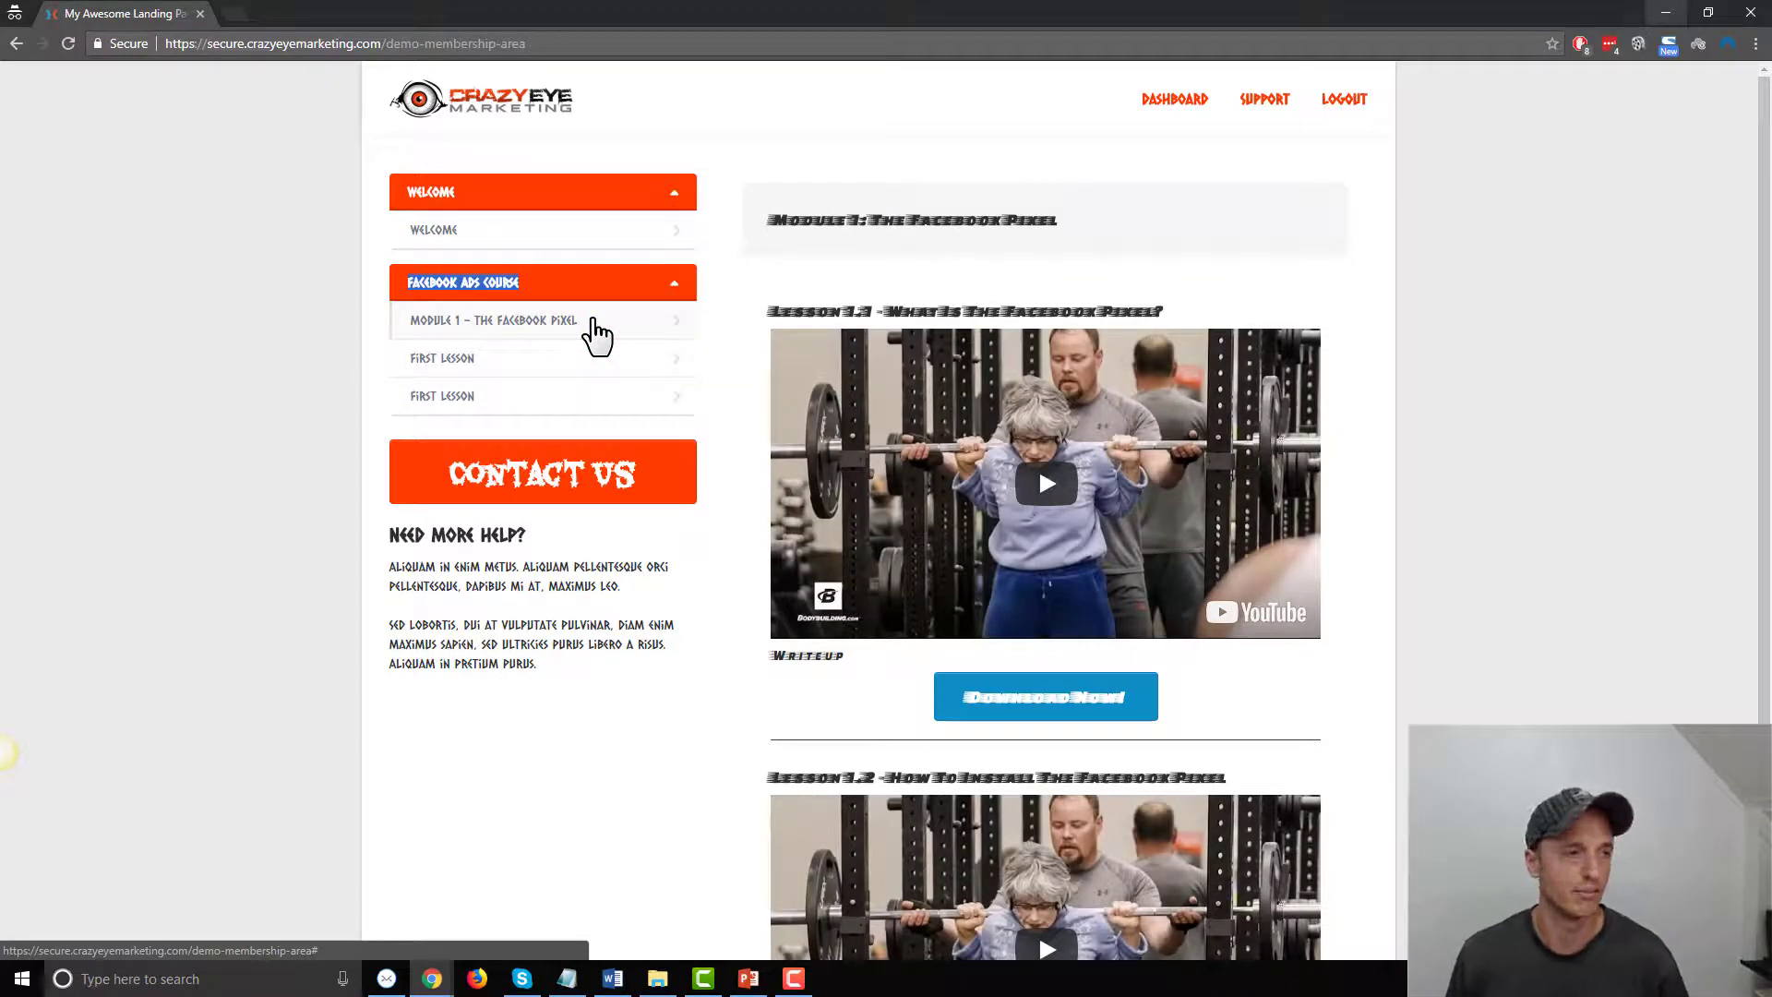
left_click(1664, 14)
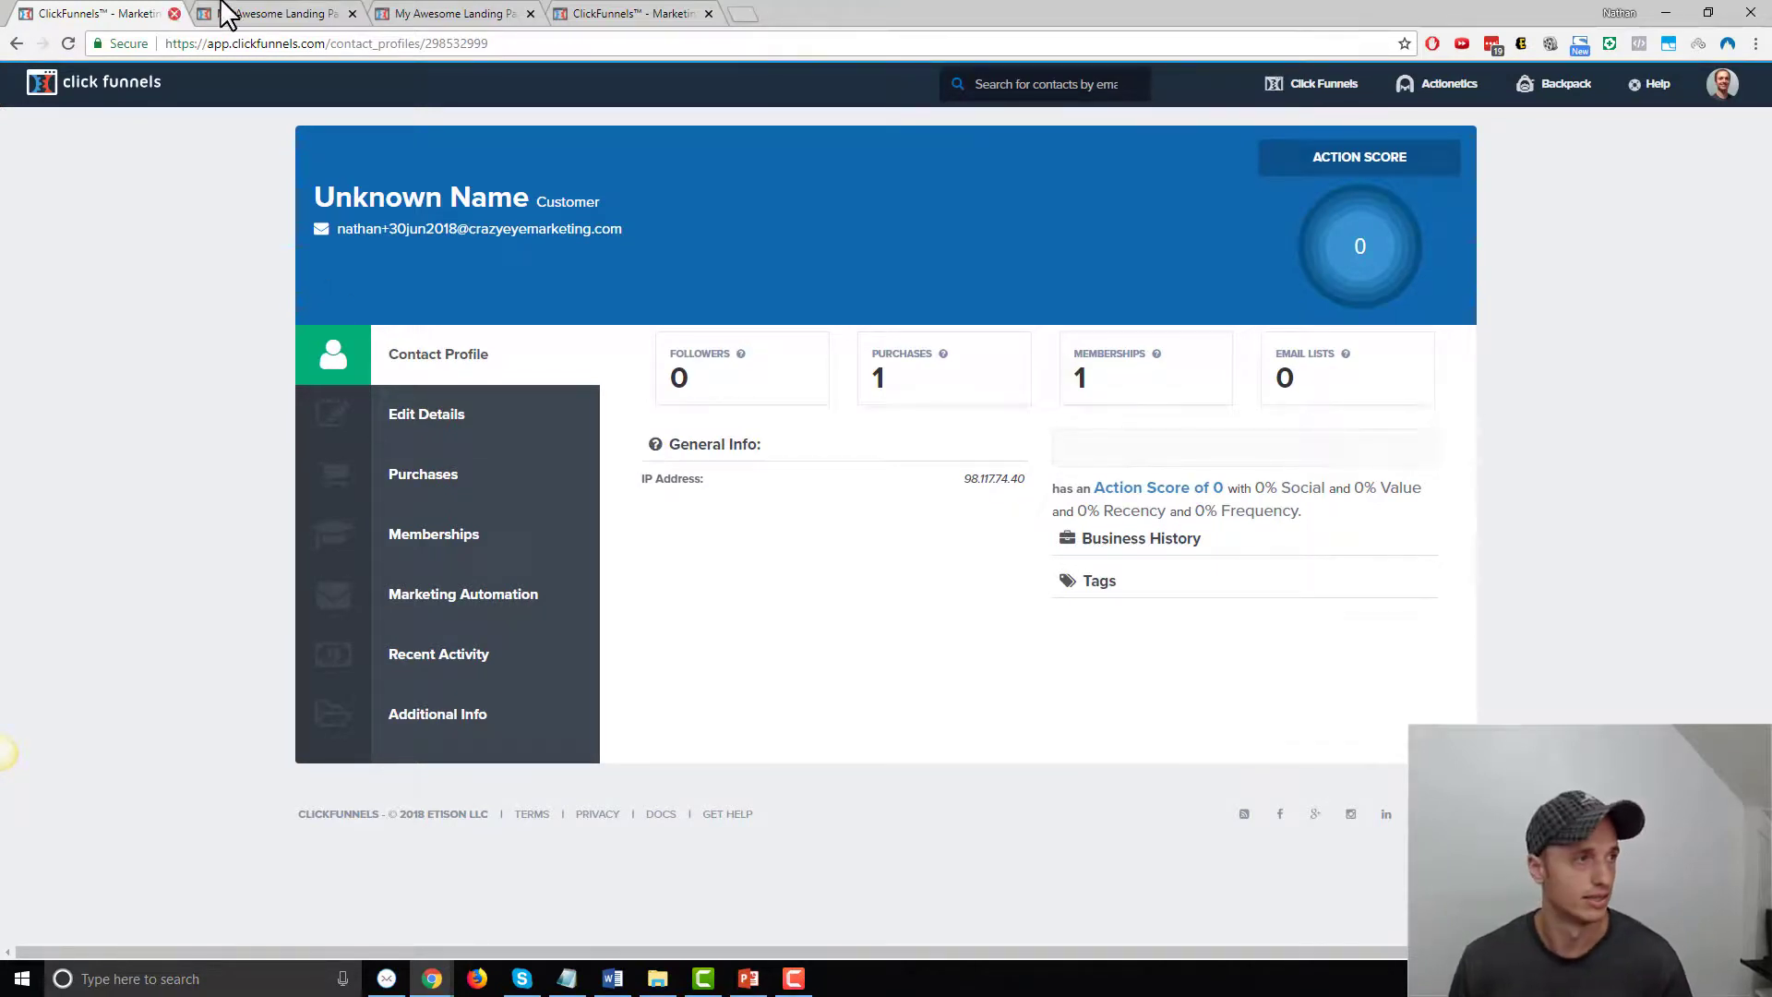
Go to the AliExpress Funnel's Initial Offer products and edit the 1 Cat Paw Necklace product
left_click(257, 14)
left_click(462, 14)
left_click(601, 14)
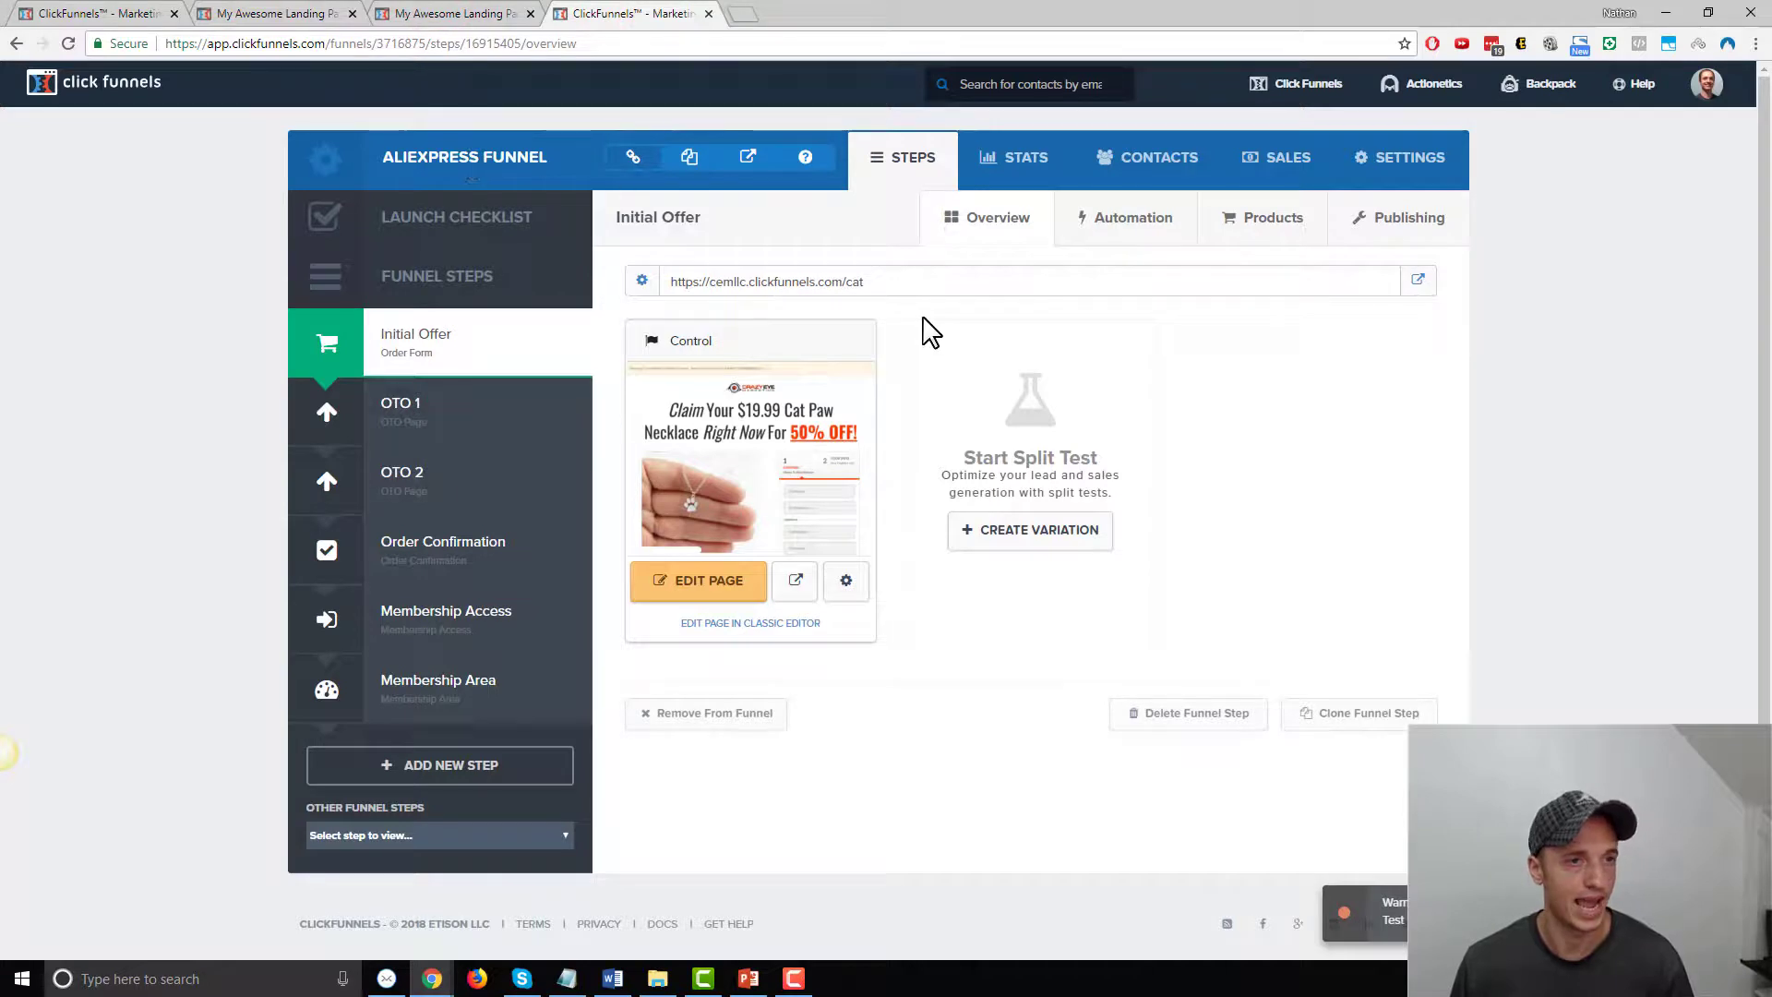
left_click(1256, 221)
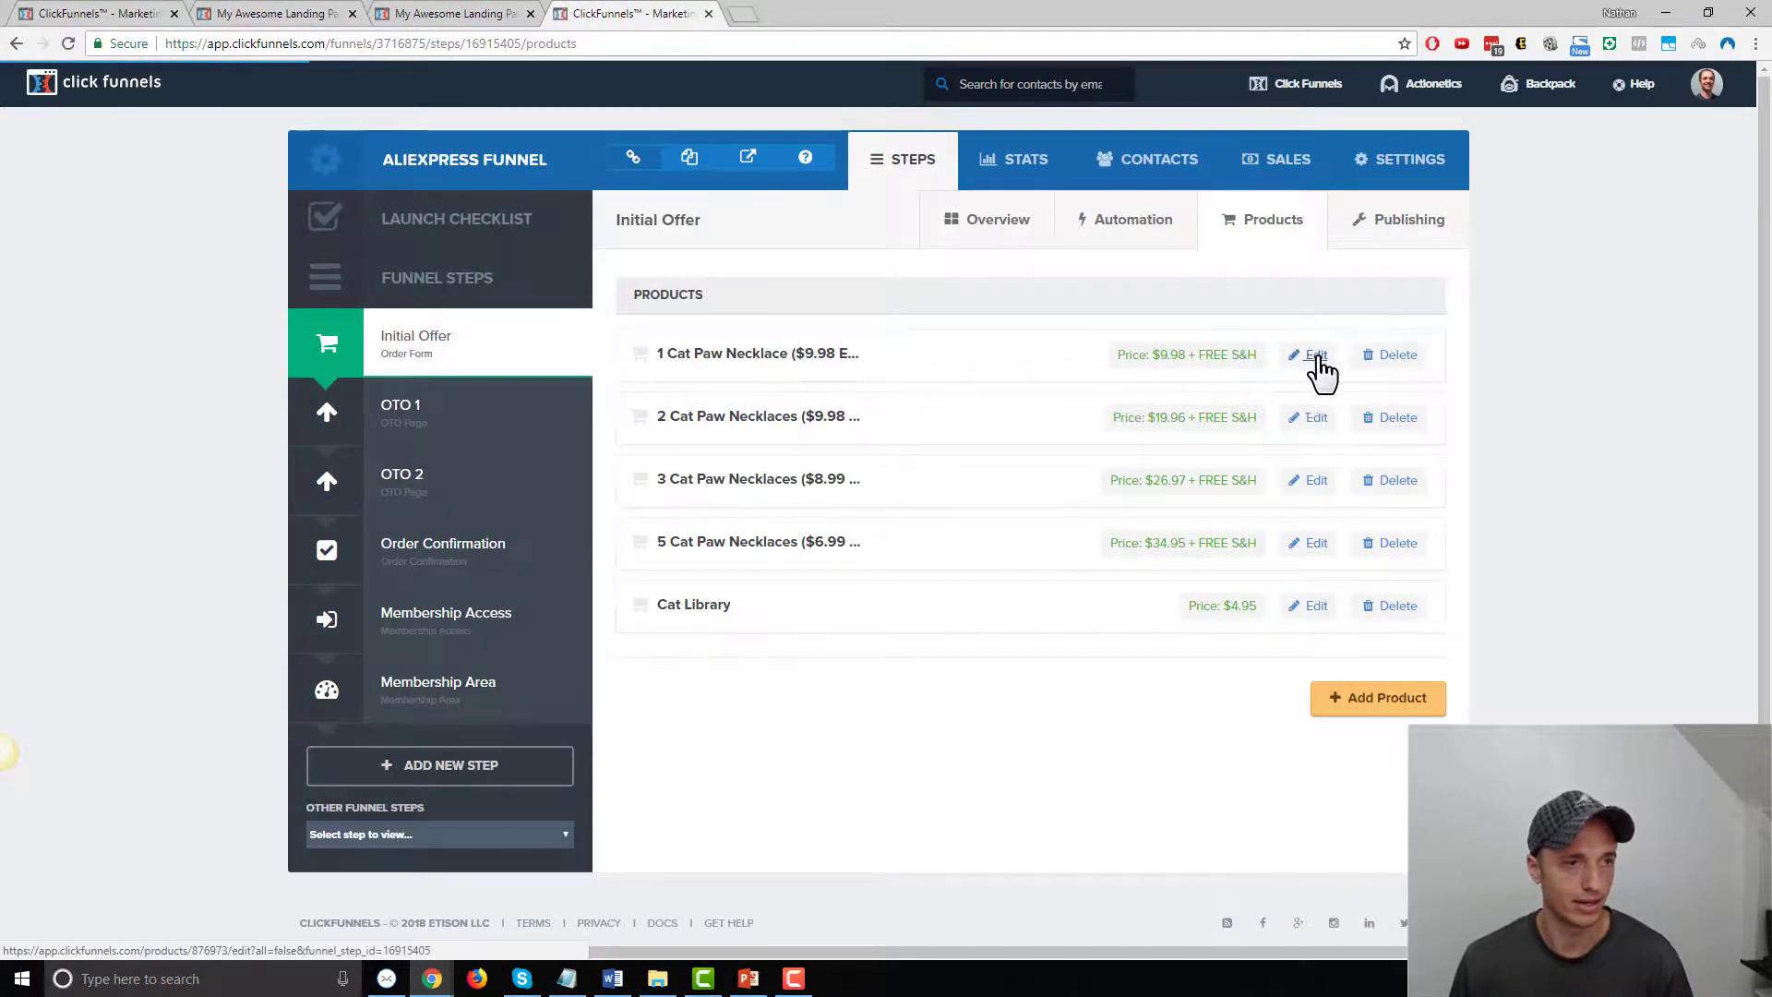
left_click(1313, 356)
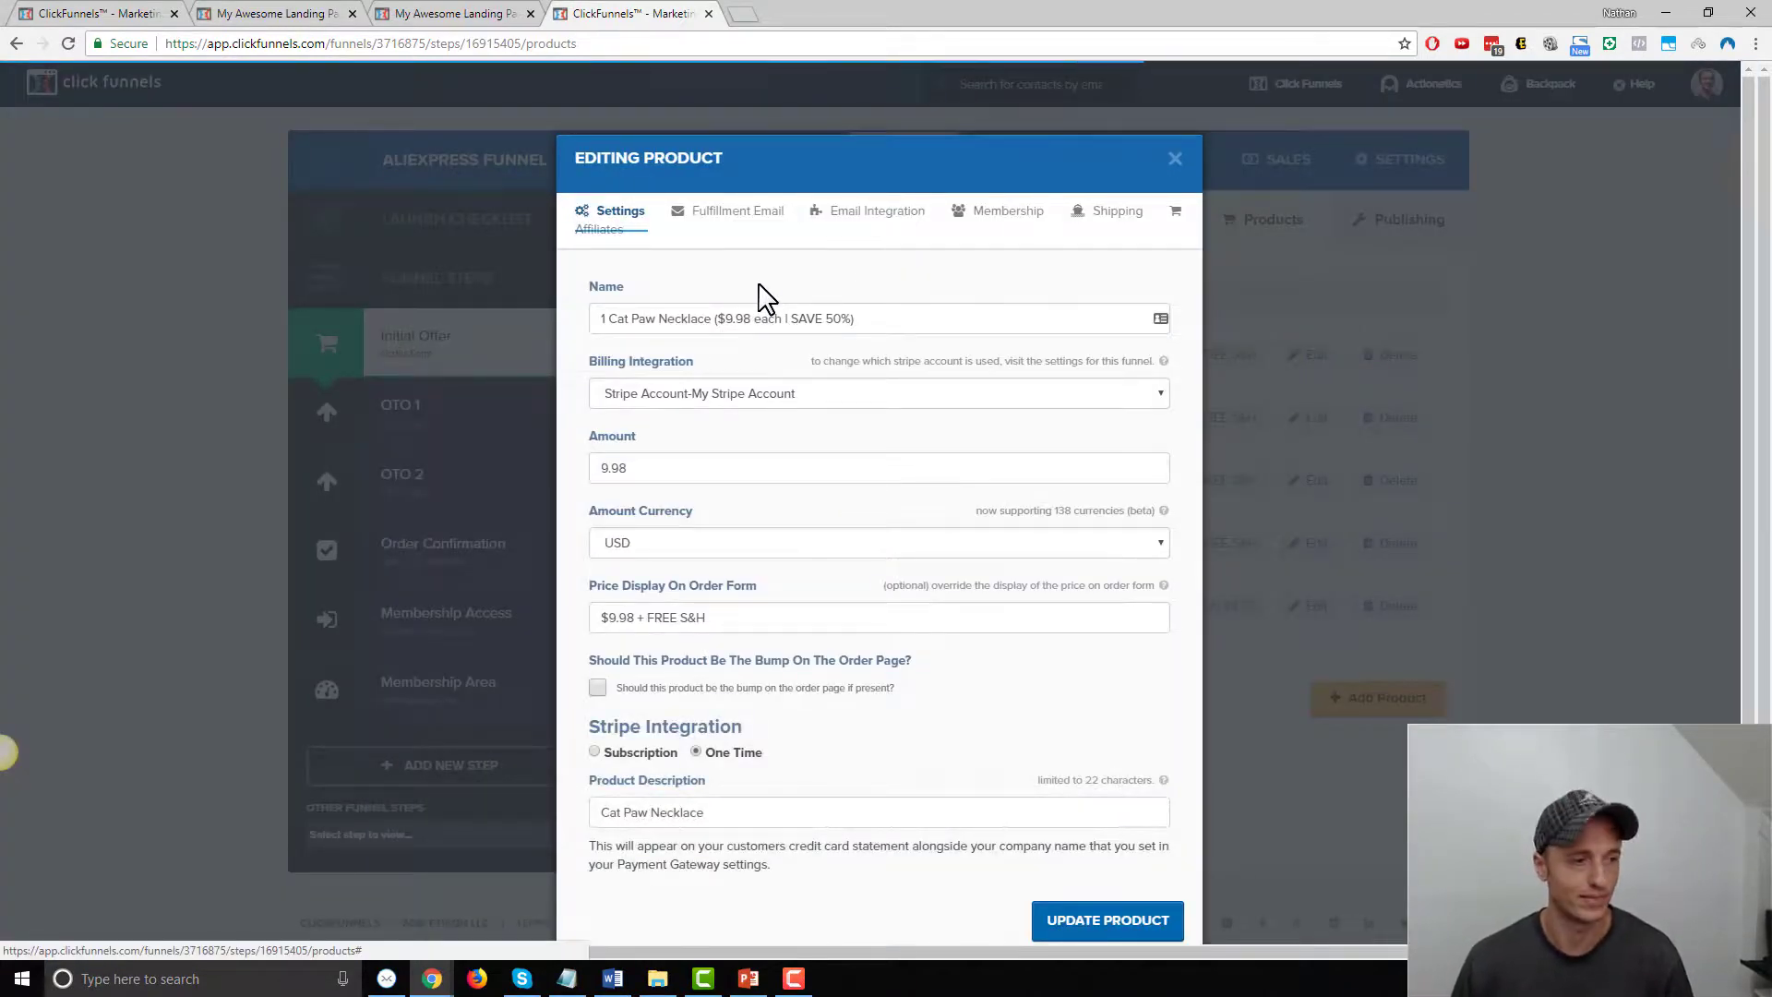
Set the fulfillment email destination to Membership Area (Demo Membership Funnel) and update the product
left_click(757, 214)
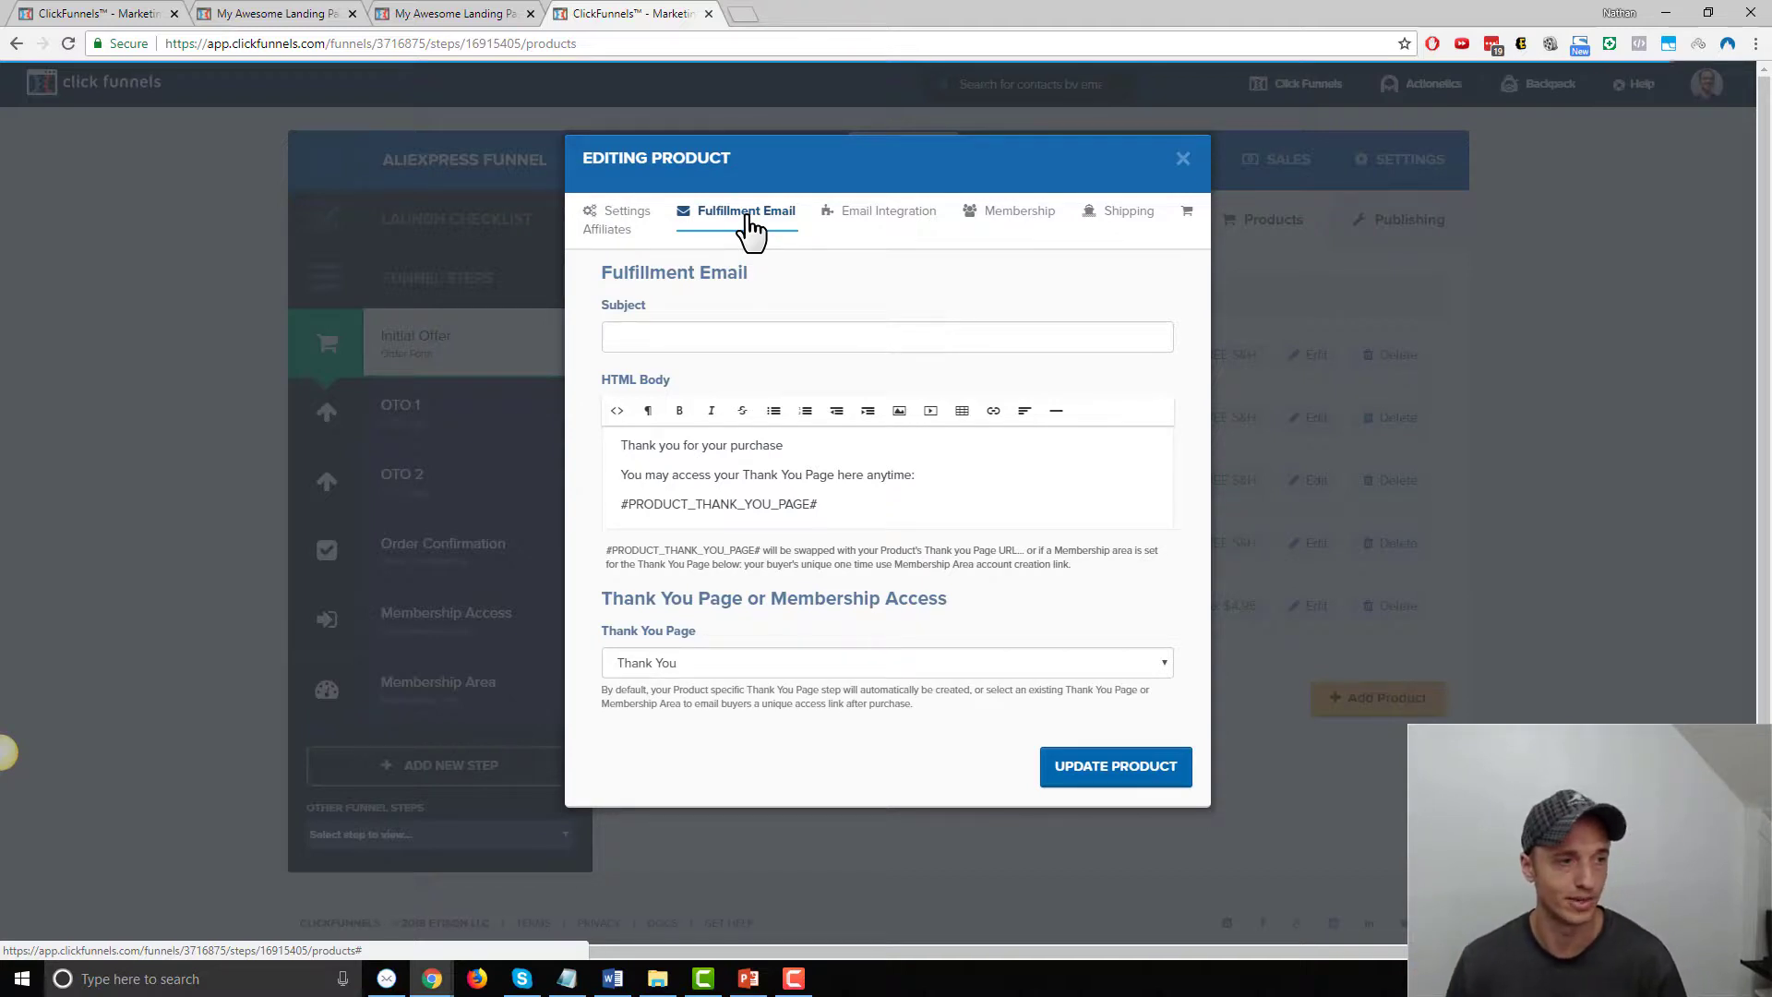
scroll(785, 582, "down", 1)
left_click_drag(607, 601, 950, 605)
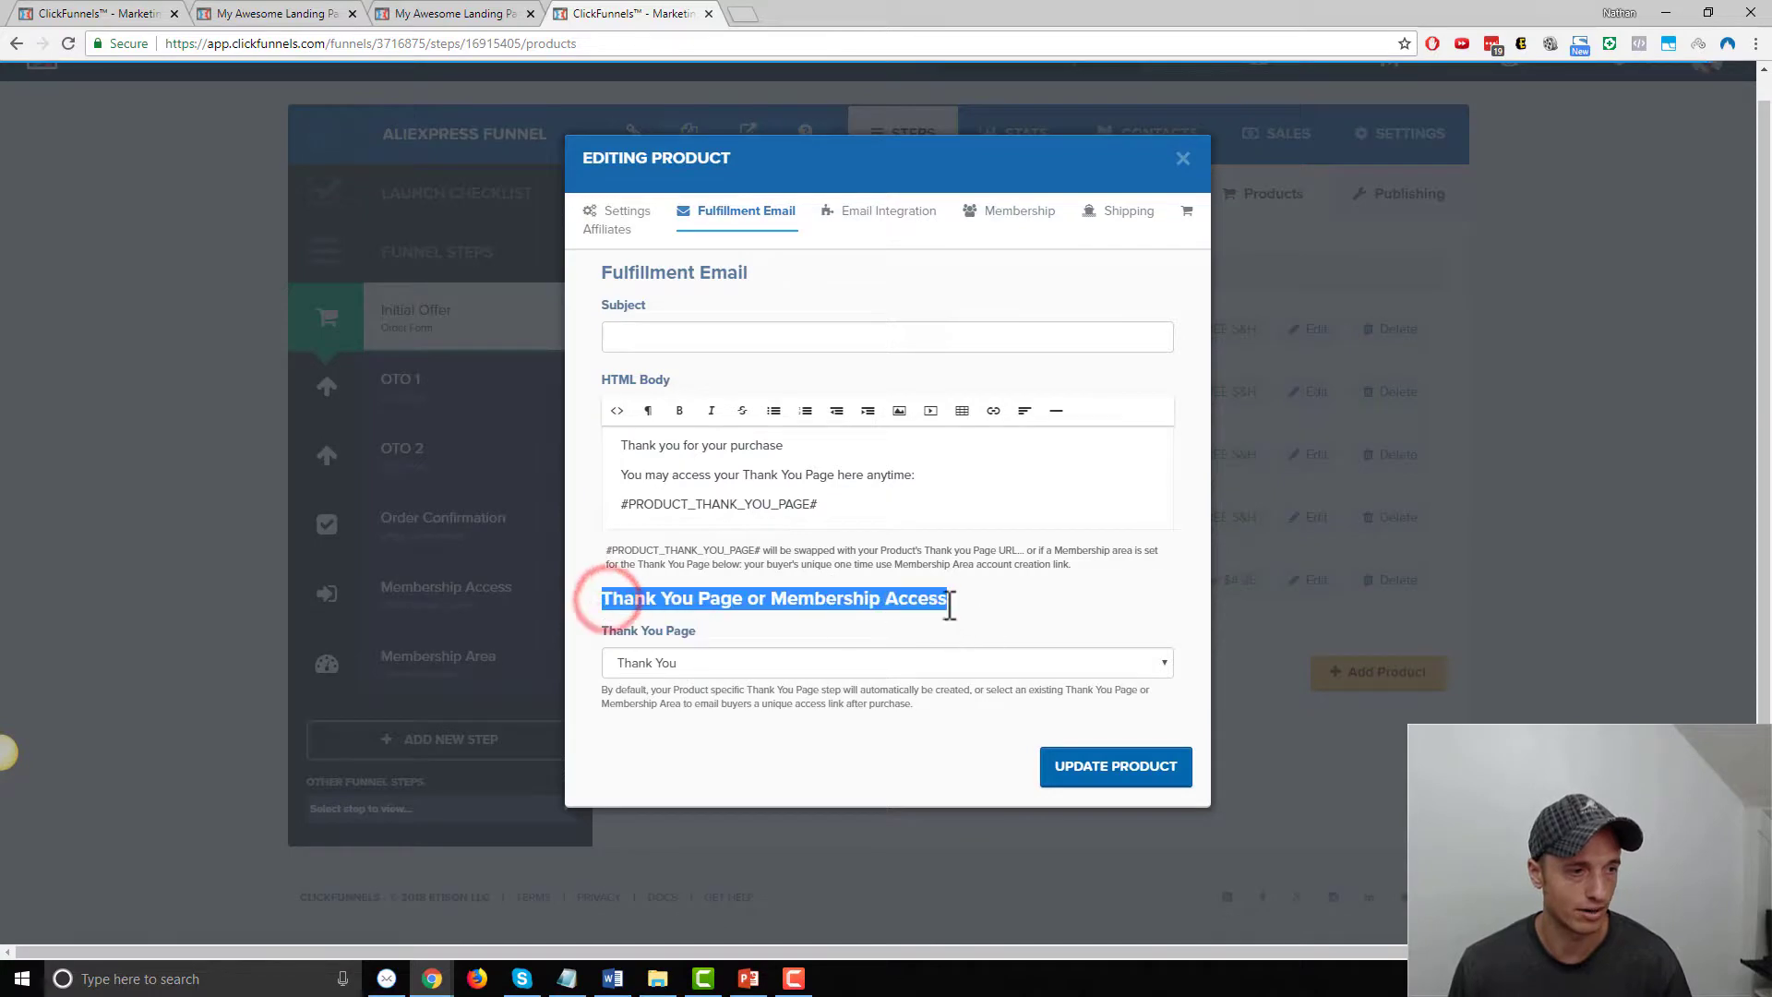
left_click(773, 600)
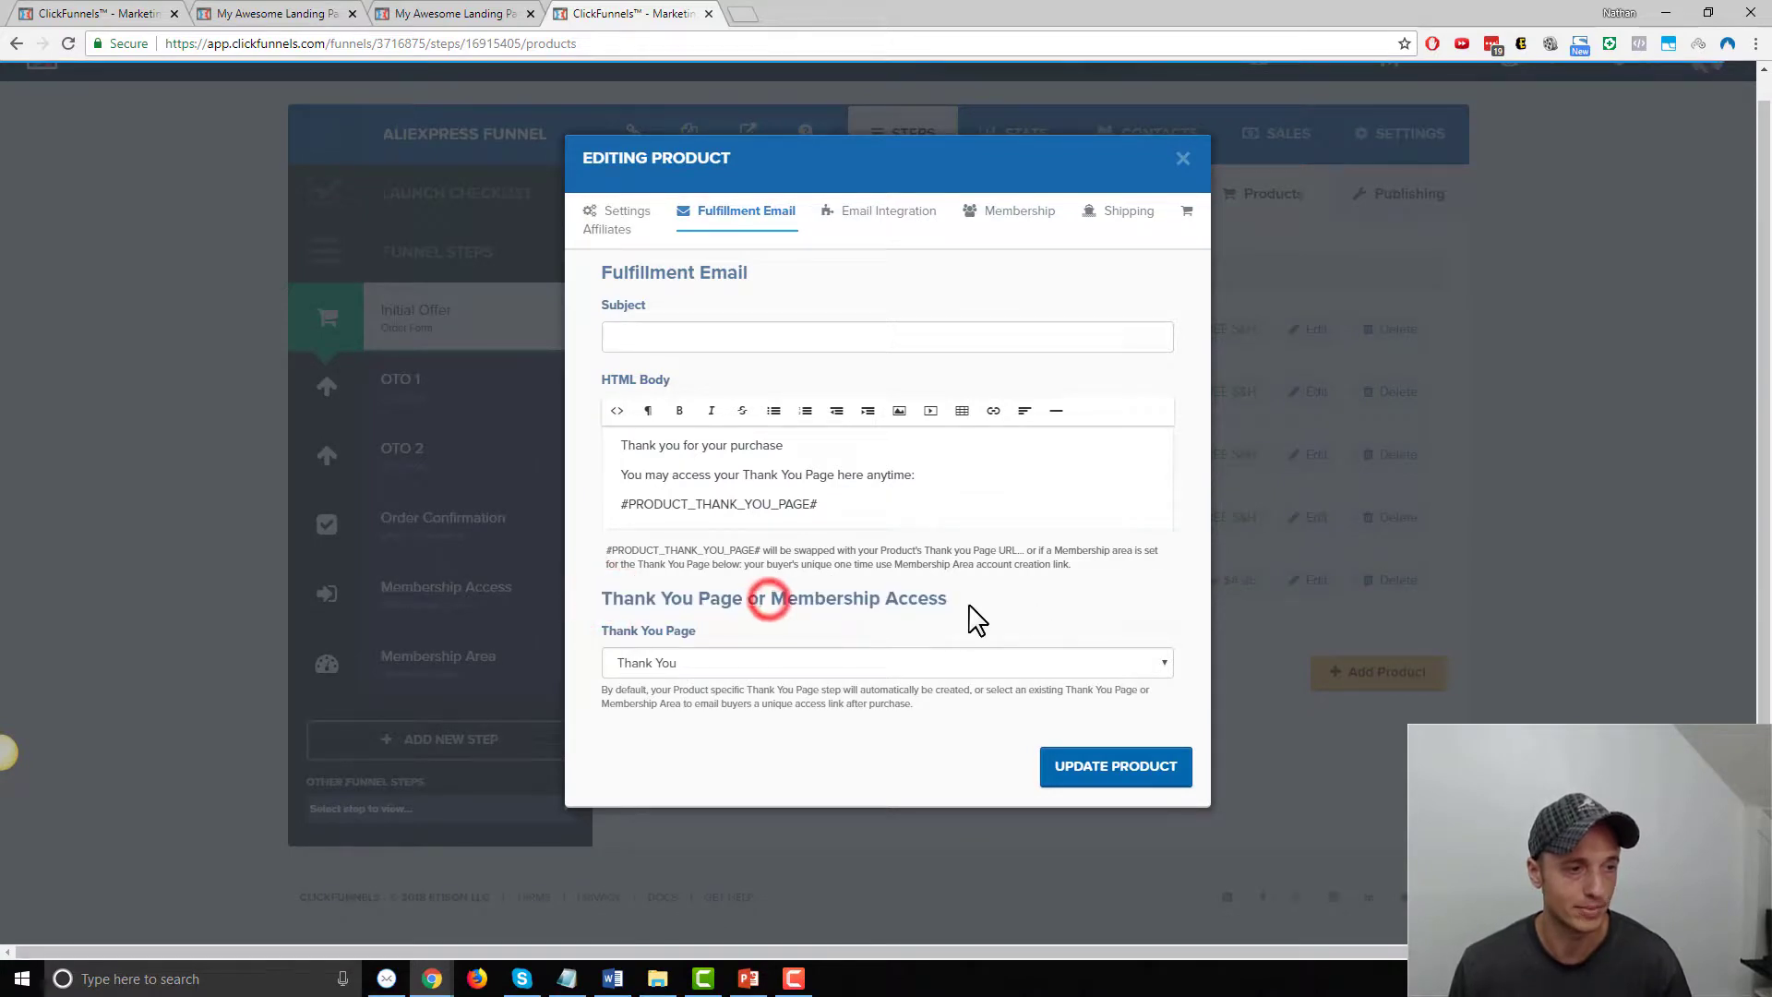
left_click(729, 663)
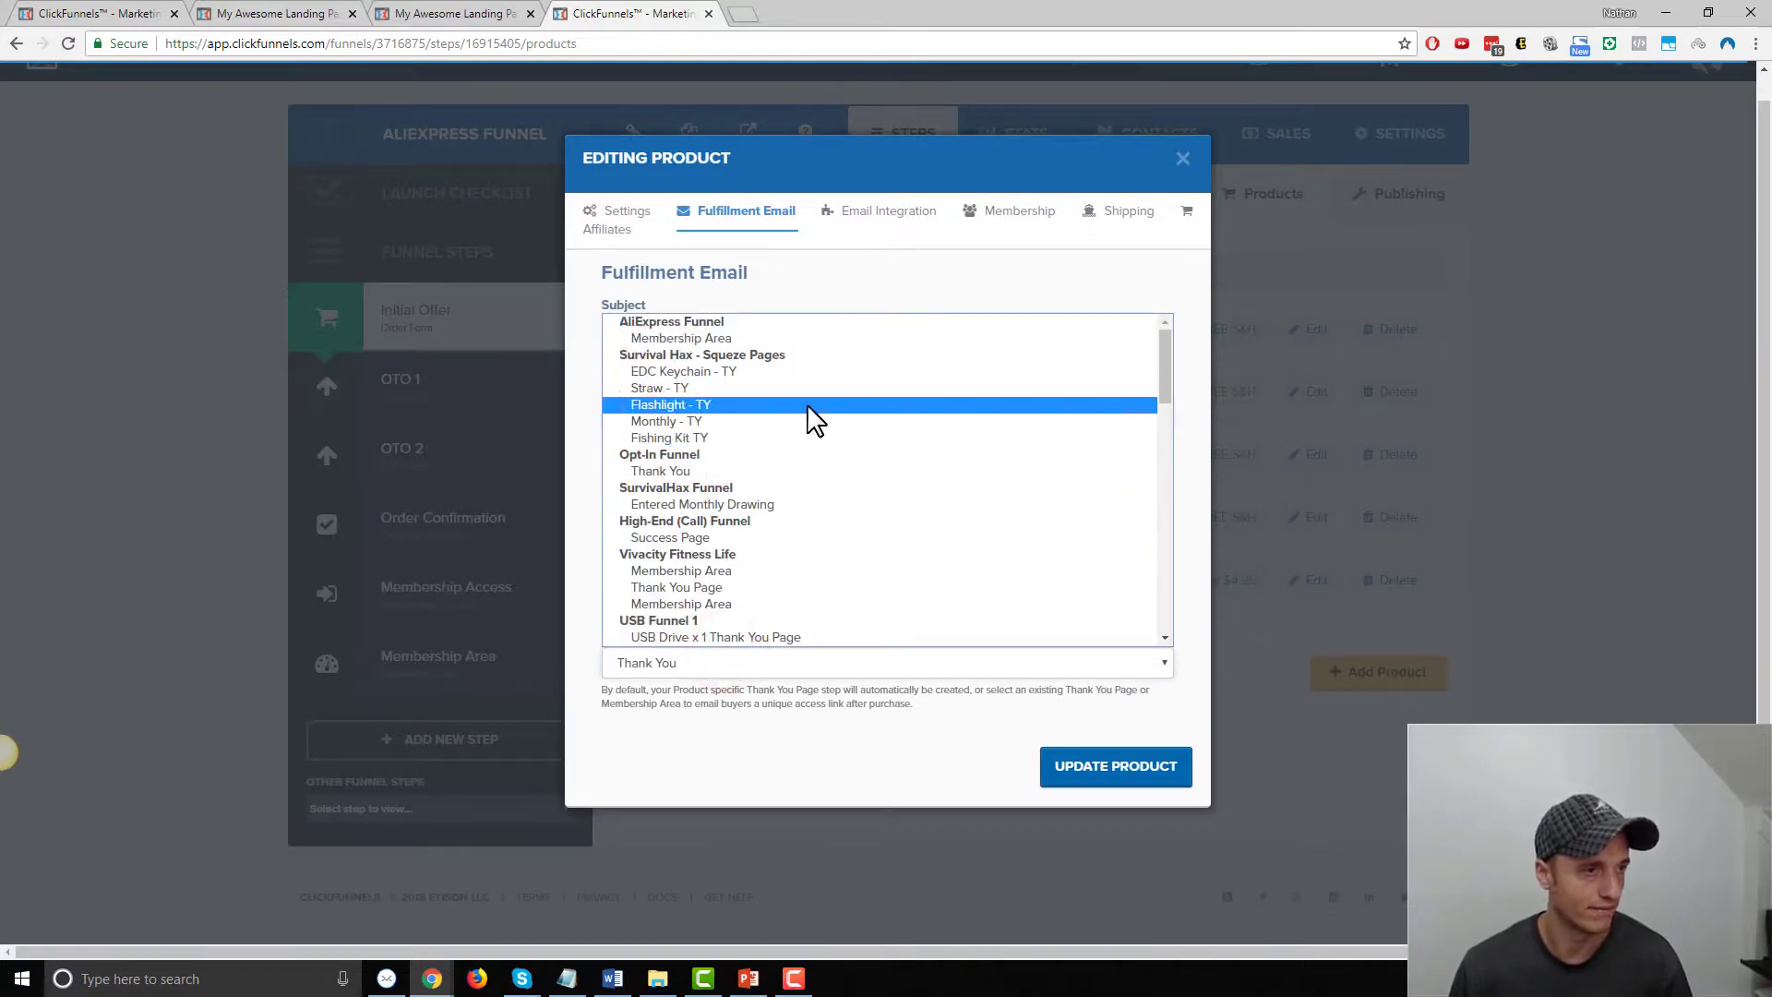
scroll(803, 427, "down", 5)
scroll(710, 475, "down", 7)
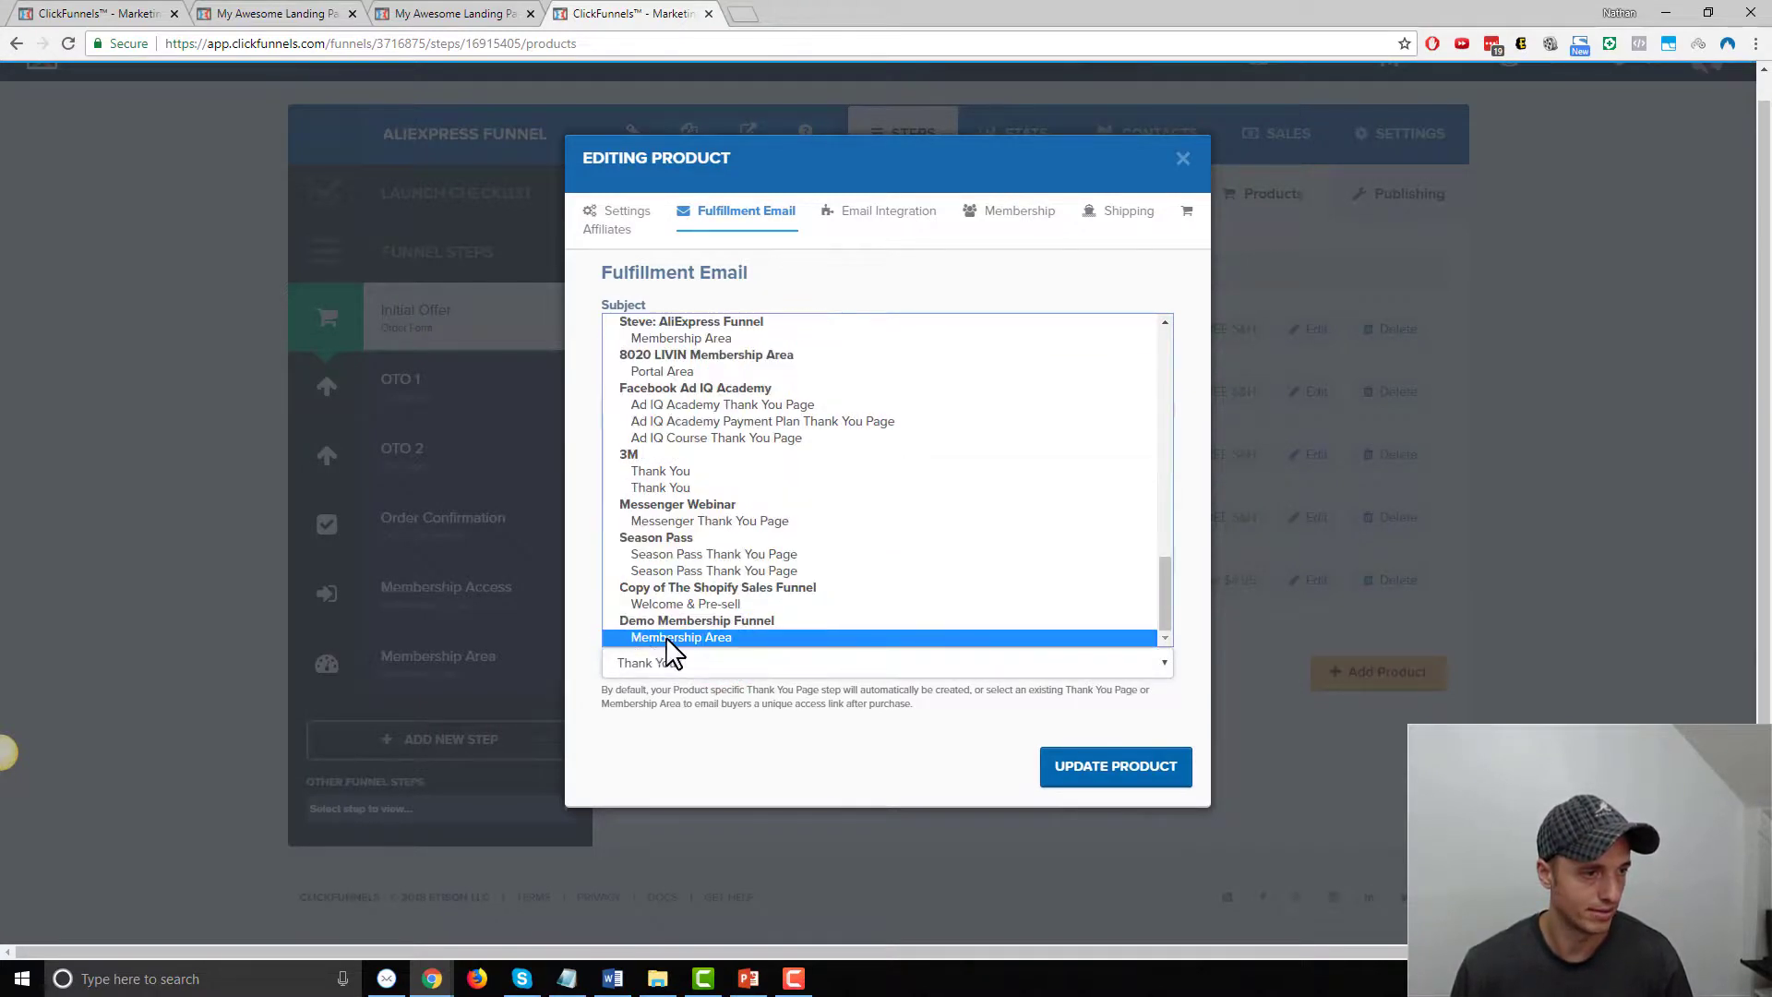
left_click(716, 638)
left_click(1135, 775)
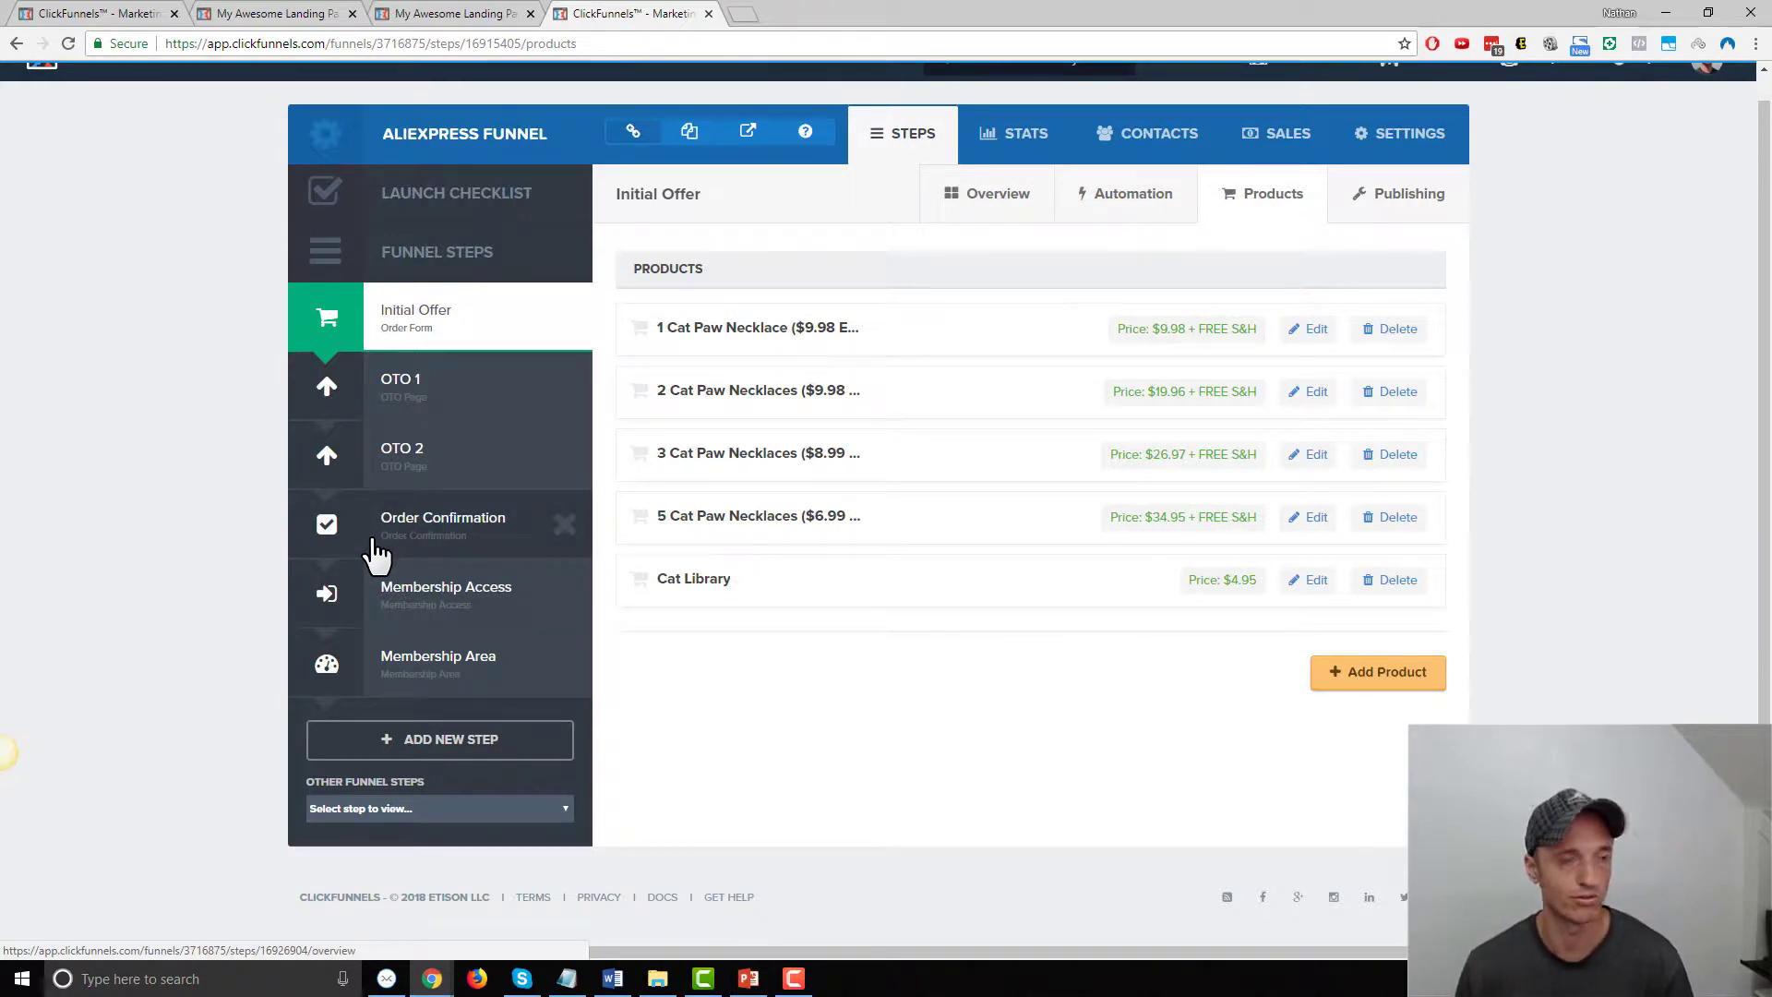
In the first product's fulfillment email, change 'Thank You Page' to 'Membership Area' and clear the subject
left_click(1263, 220)
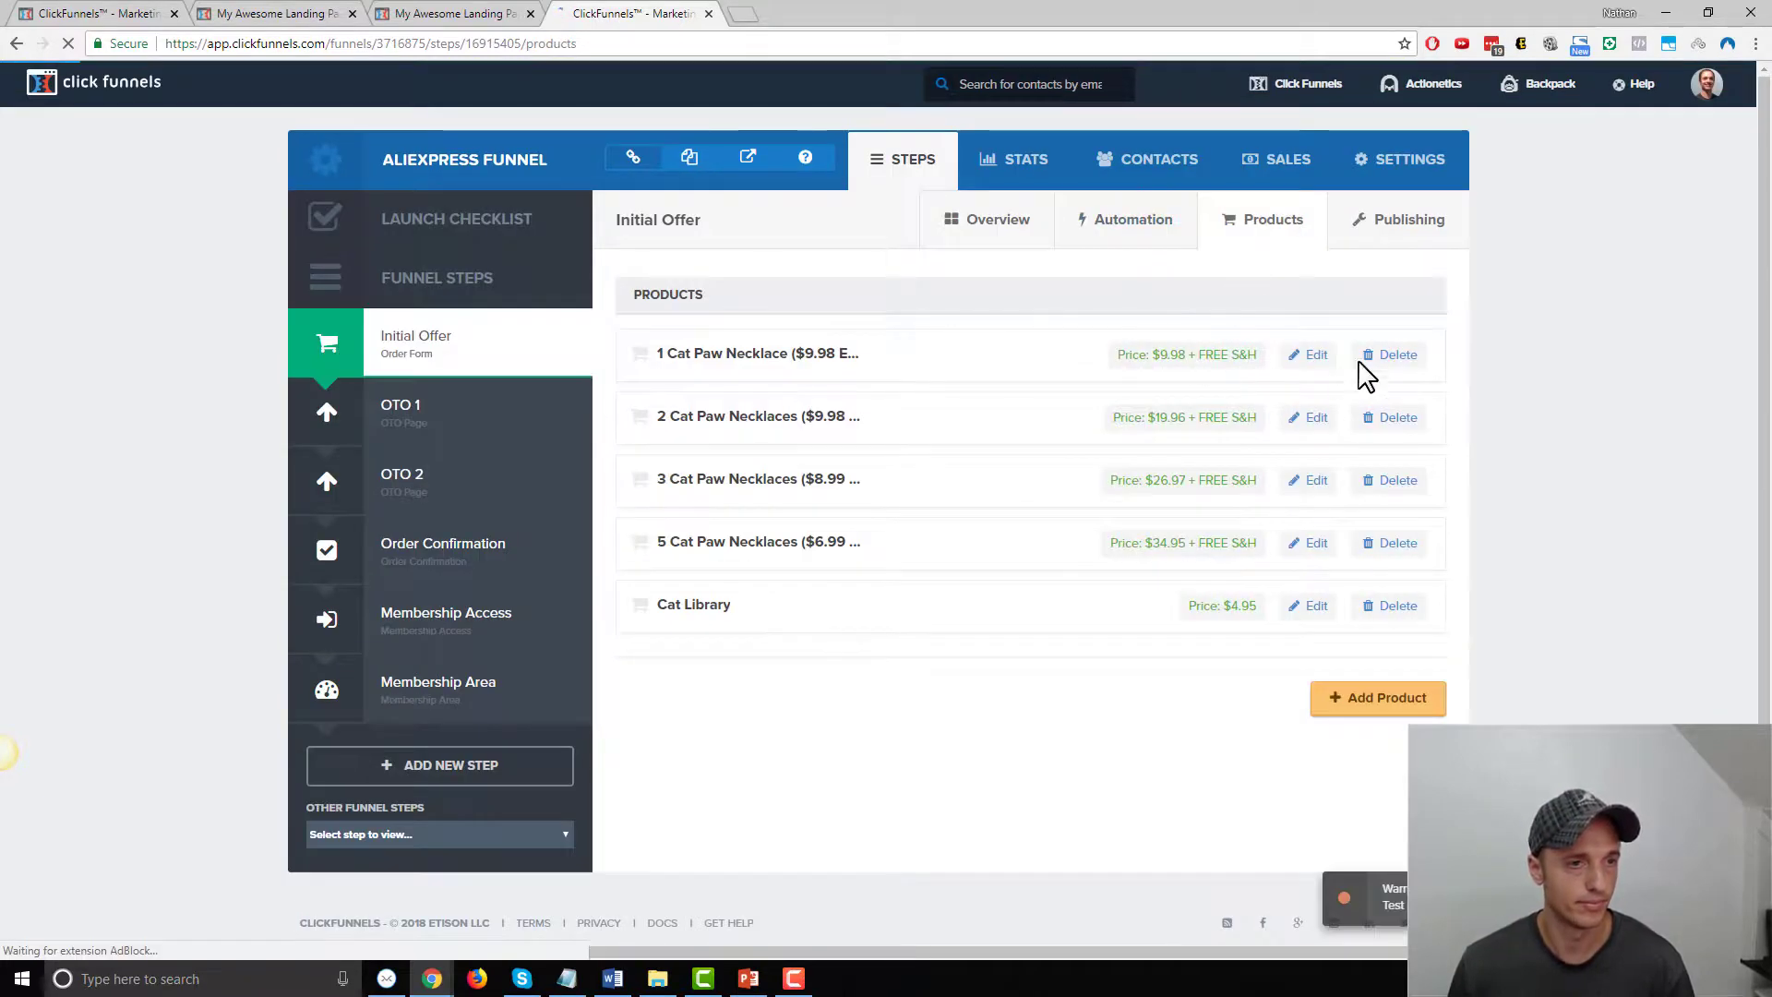
left_click(1311, 354)
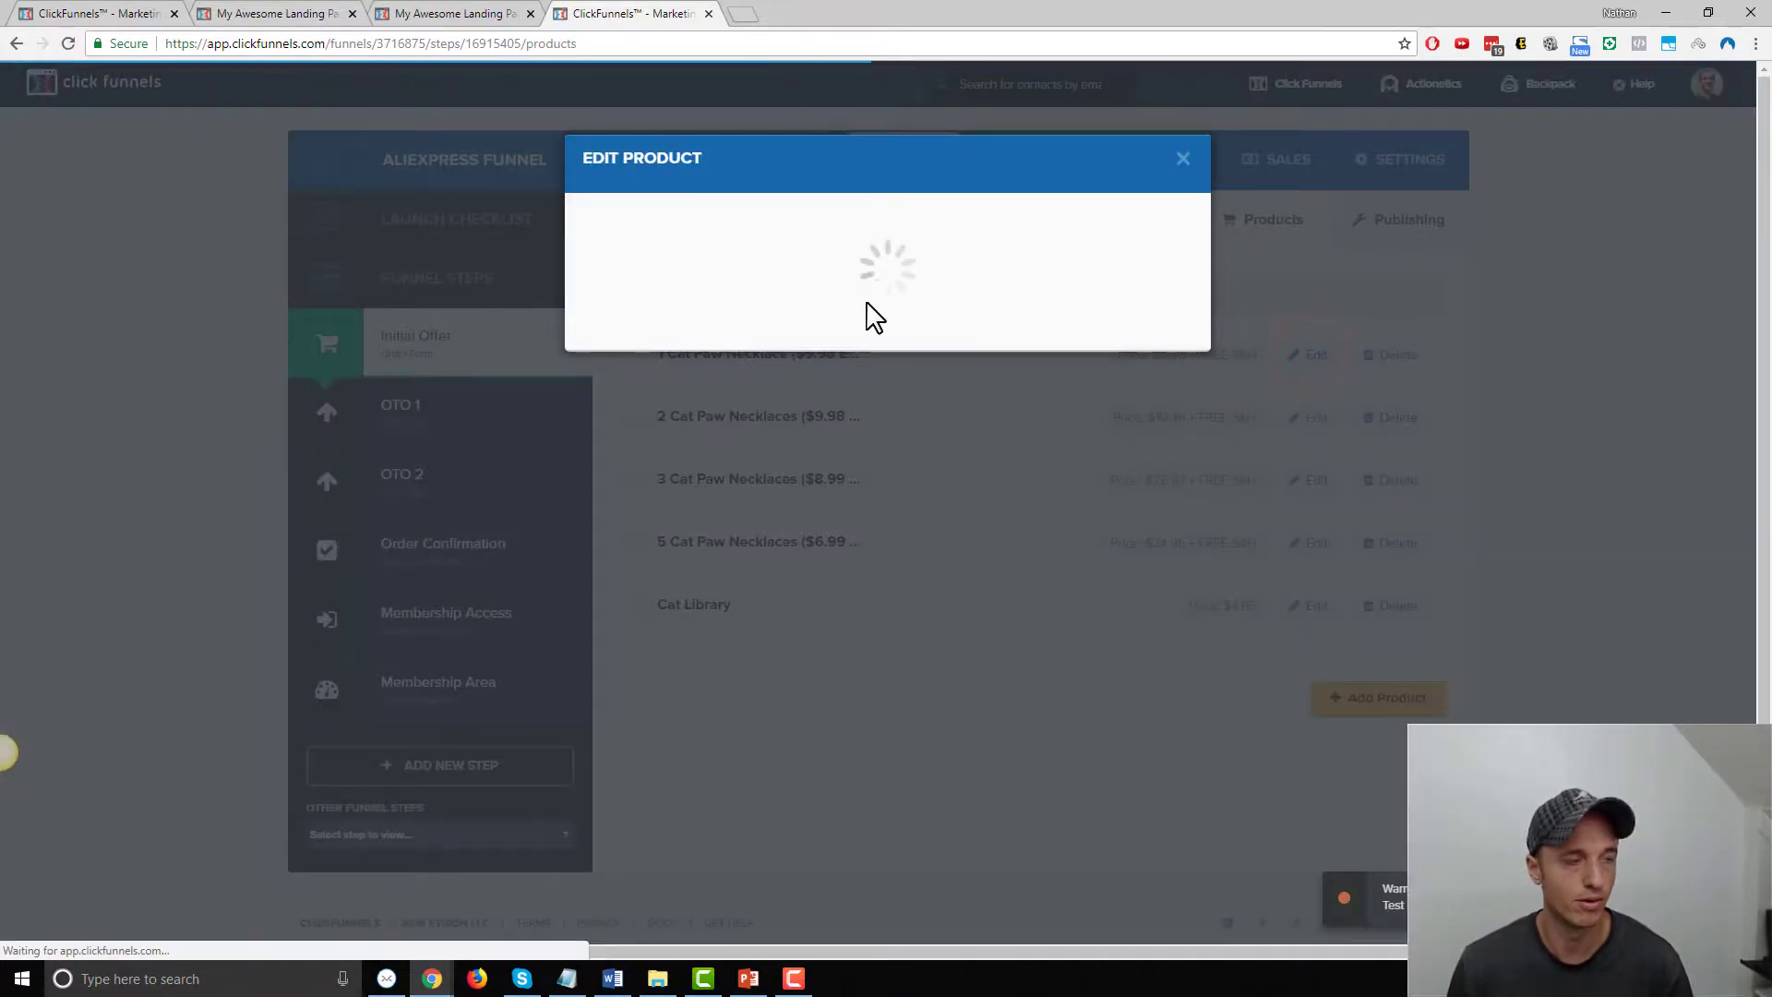
left_click(739, 211)
left_click(690, 339)
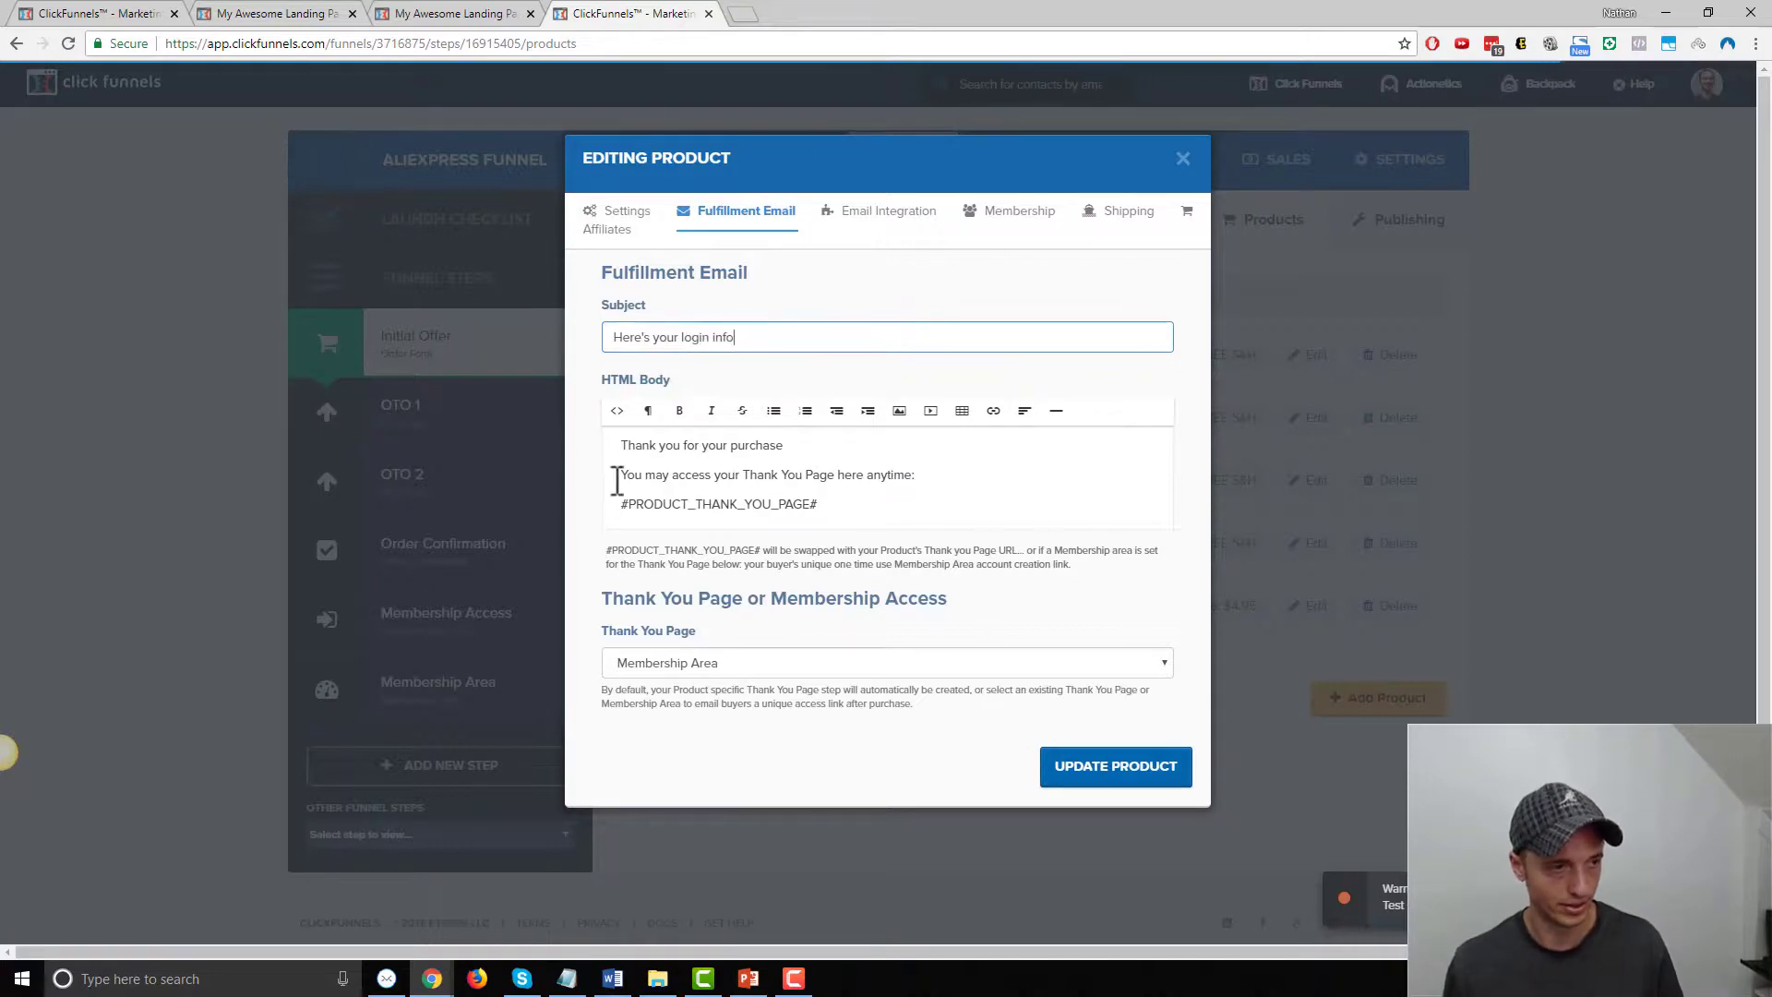
left_click_drag(746, 475, 835, 474)
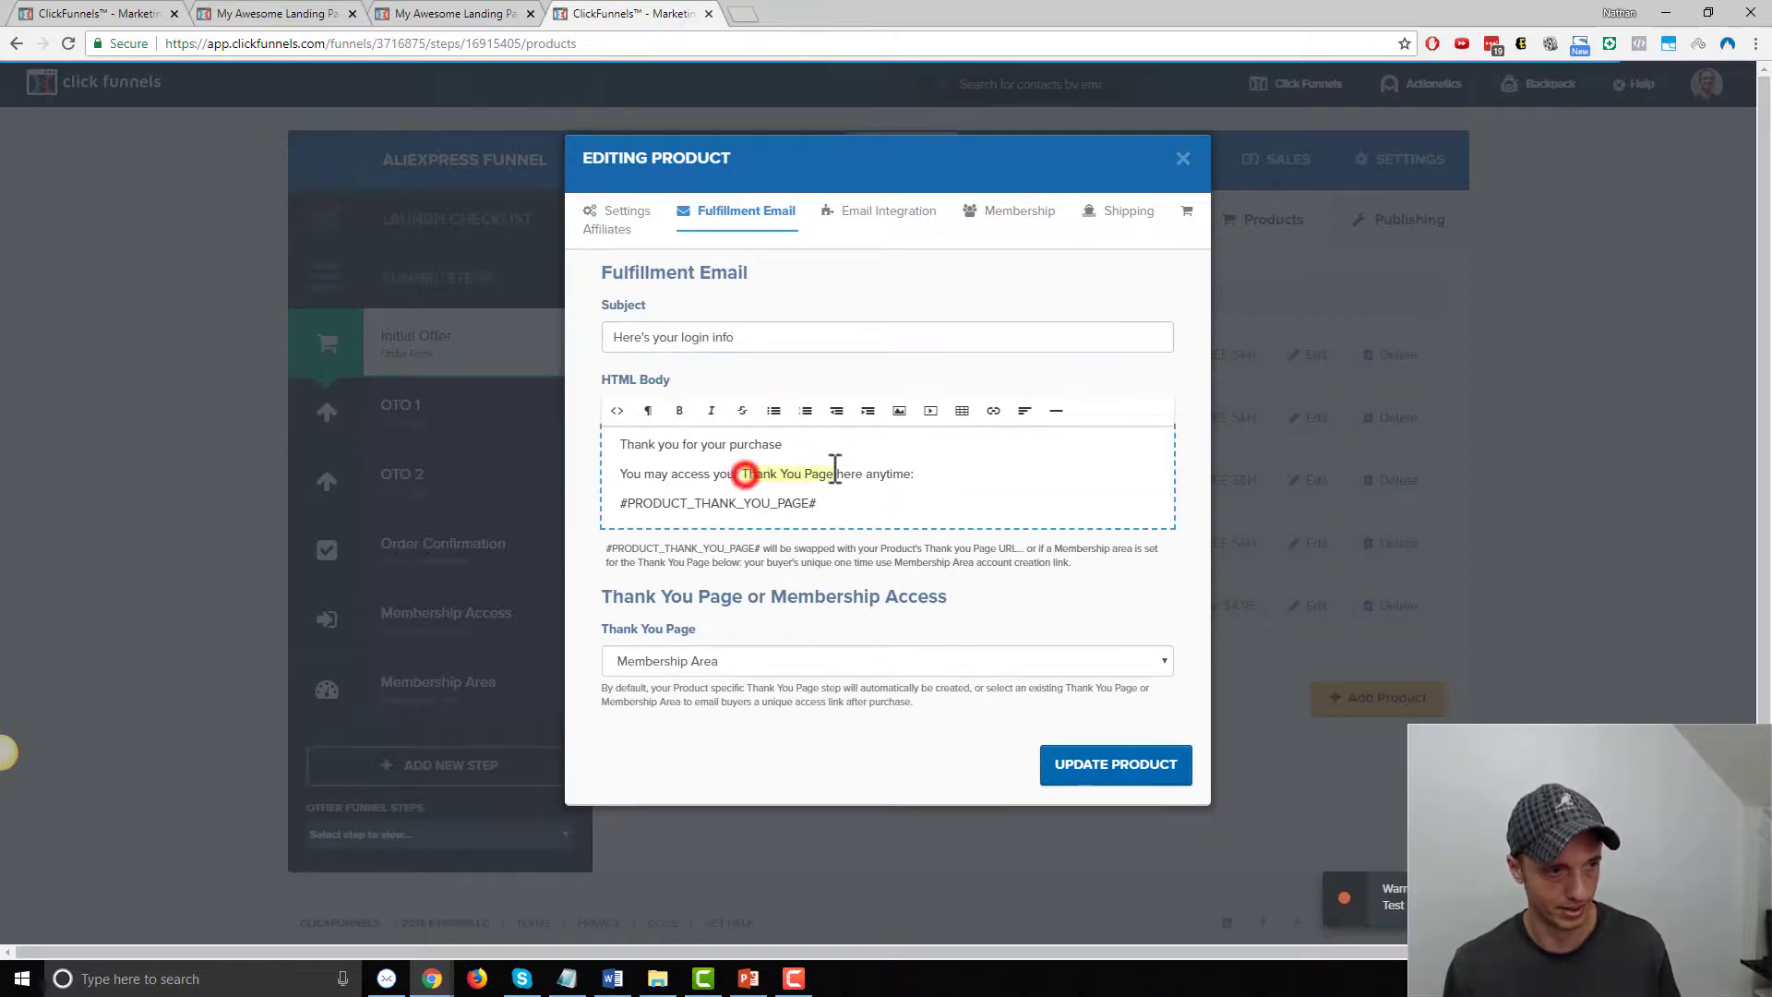
type("Membership Area")
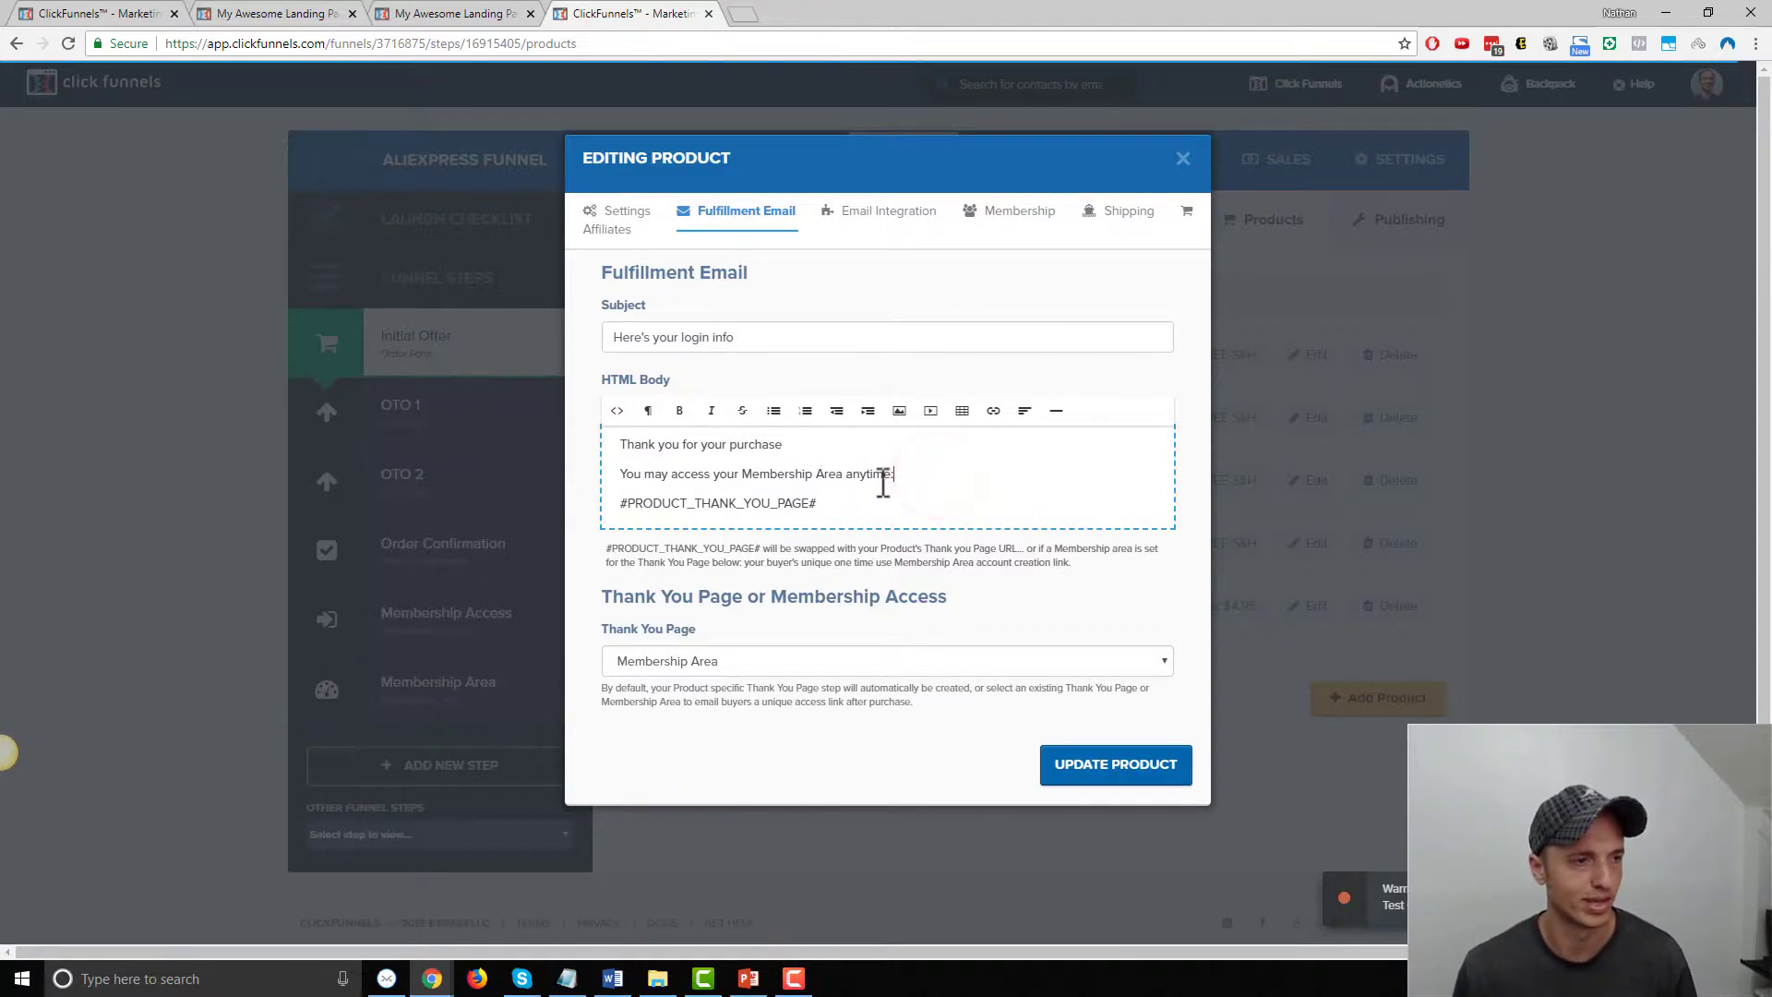
left_click_drag(898, 506, 624, 504)
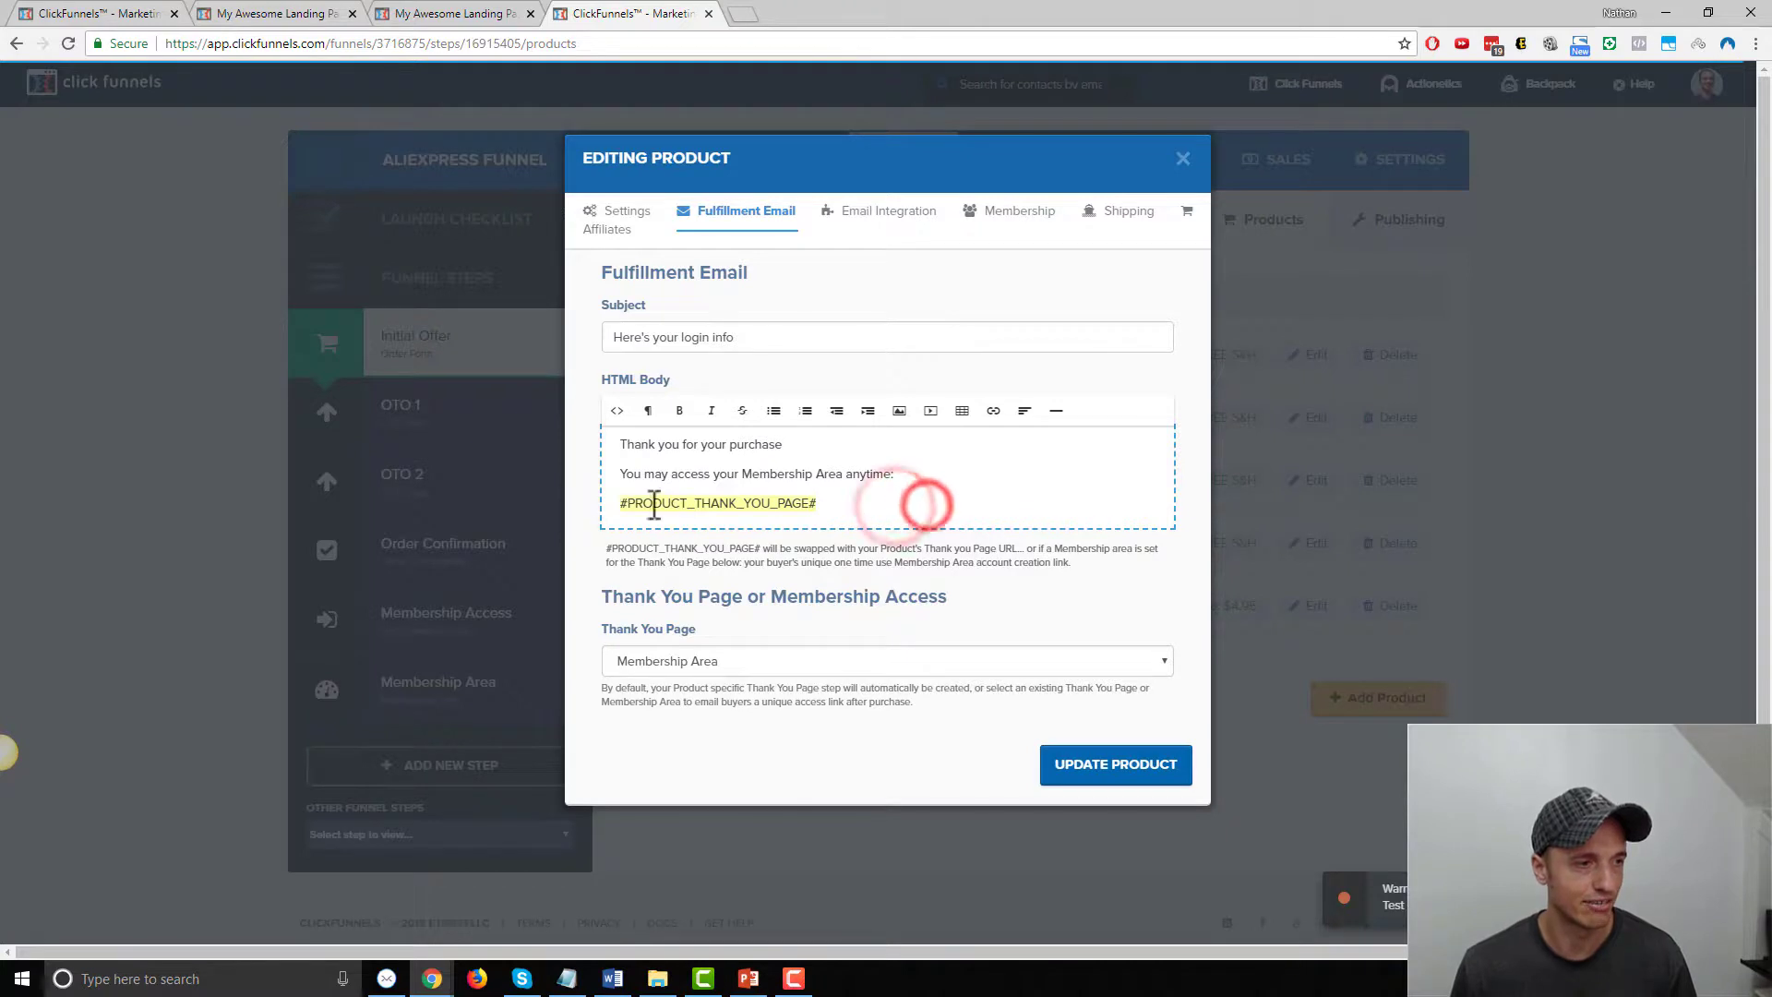
left_click(627, 504)
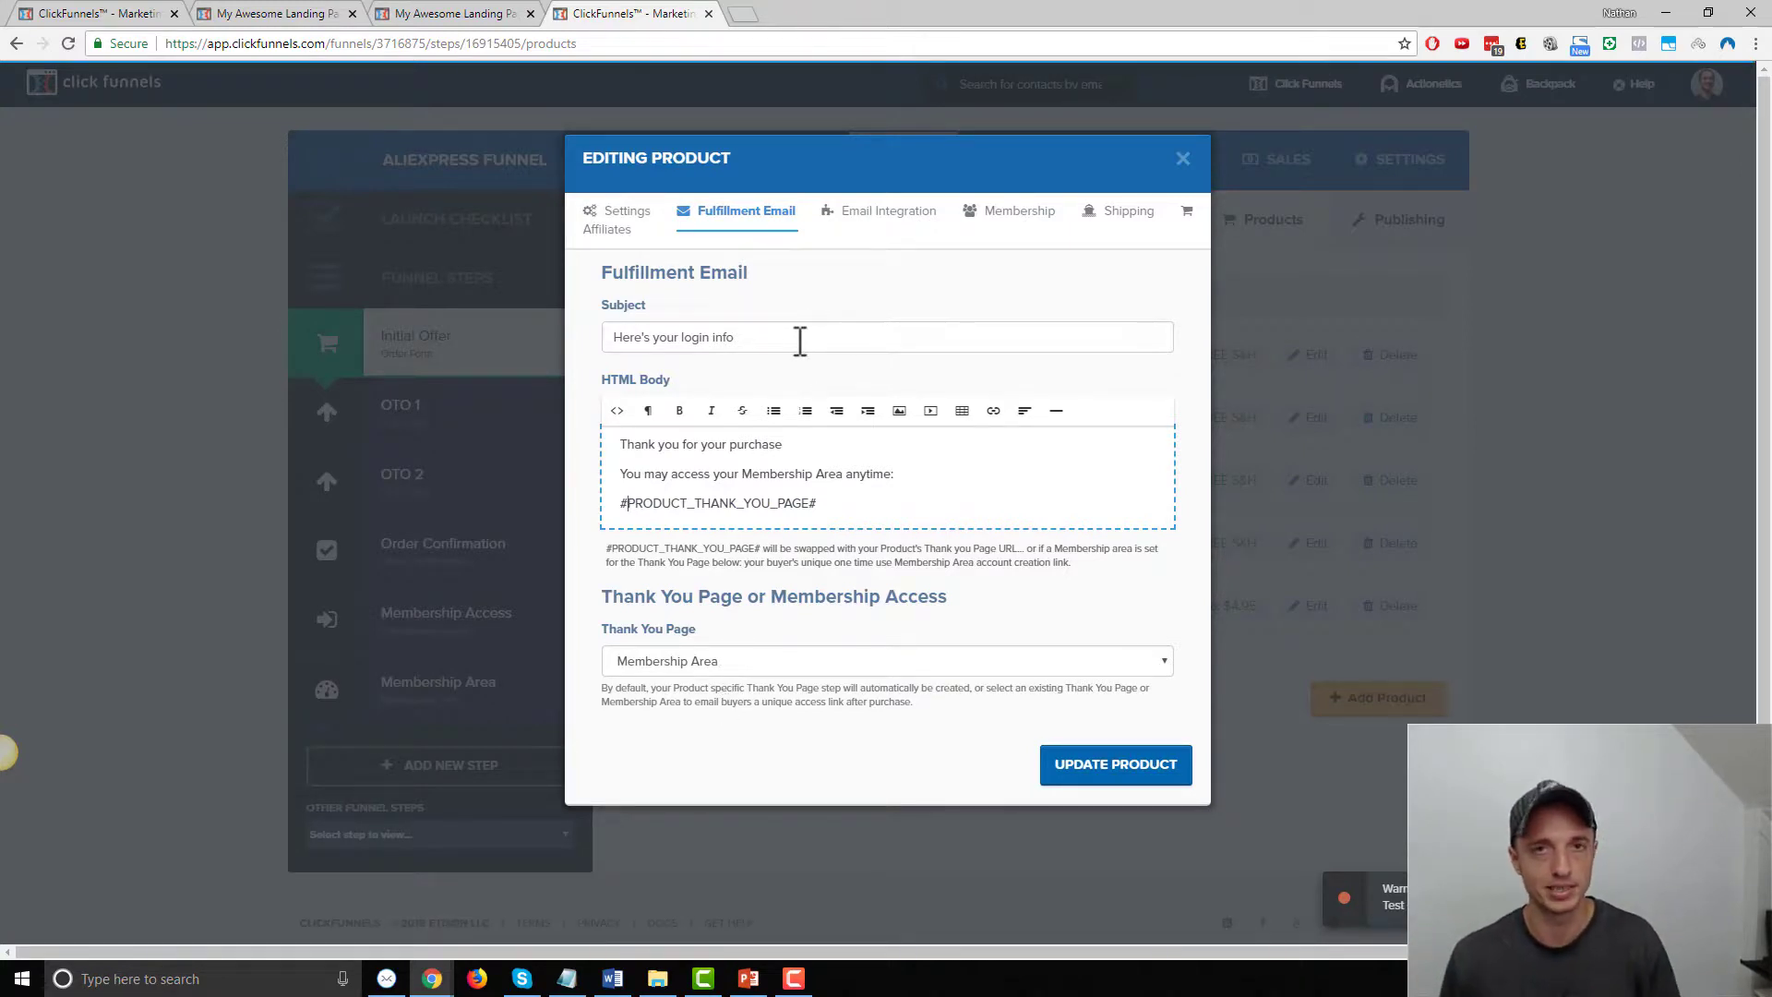
left_click_drag(762, 338, 506, 349)
key("BackSpace")
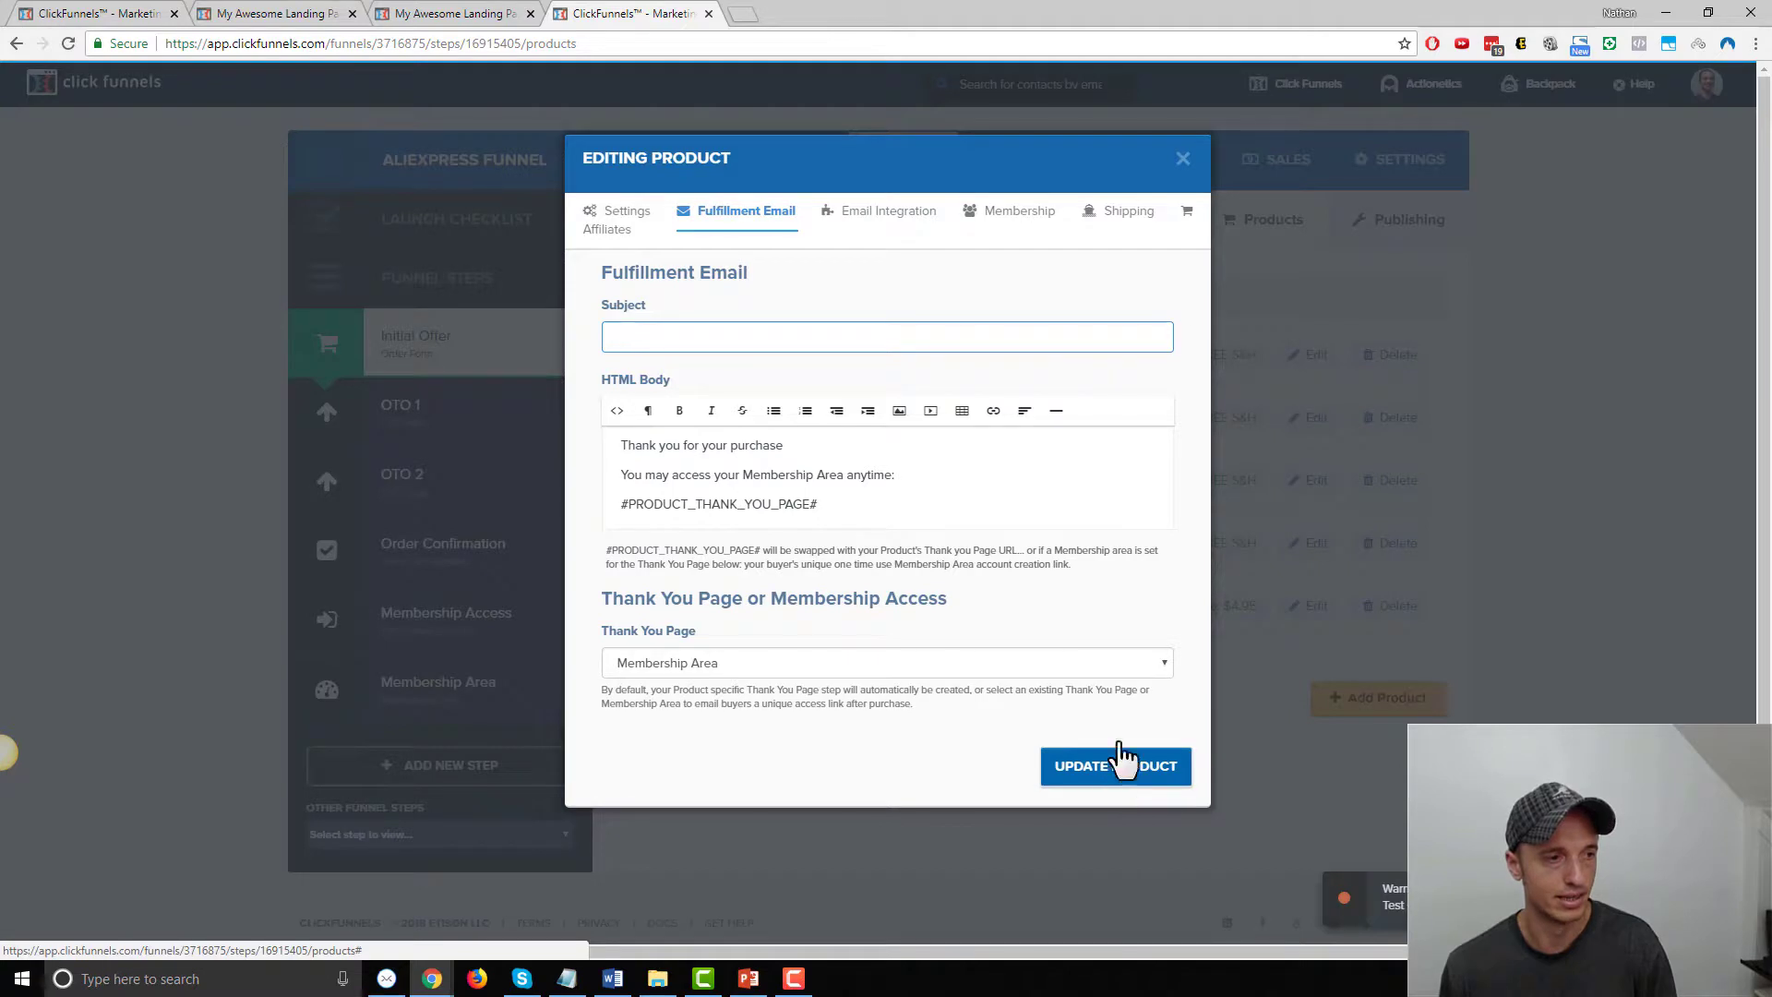
left_click(1182, 159)
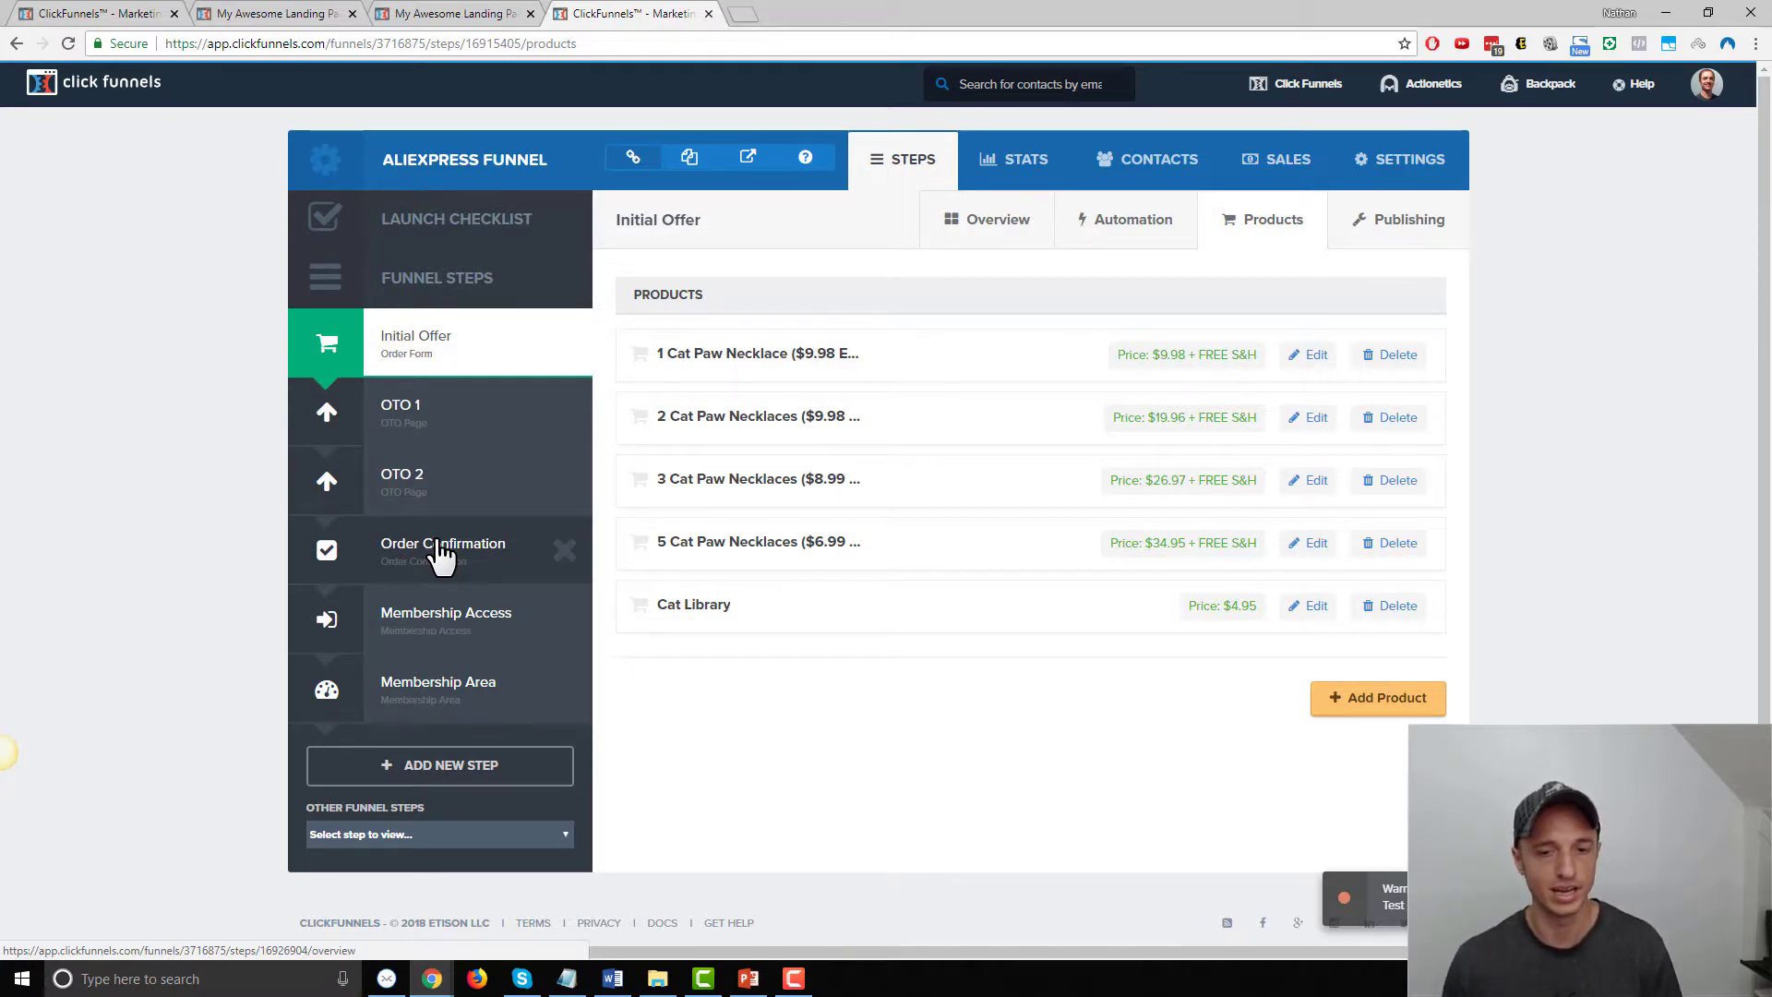
Copy the Demo Membership Funnel's Secret Sign Up URL and paste it into a new browser tab
left_click(102, 14)
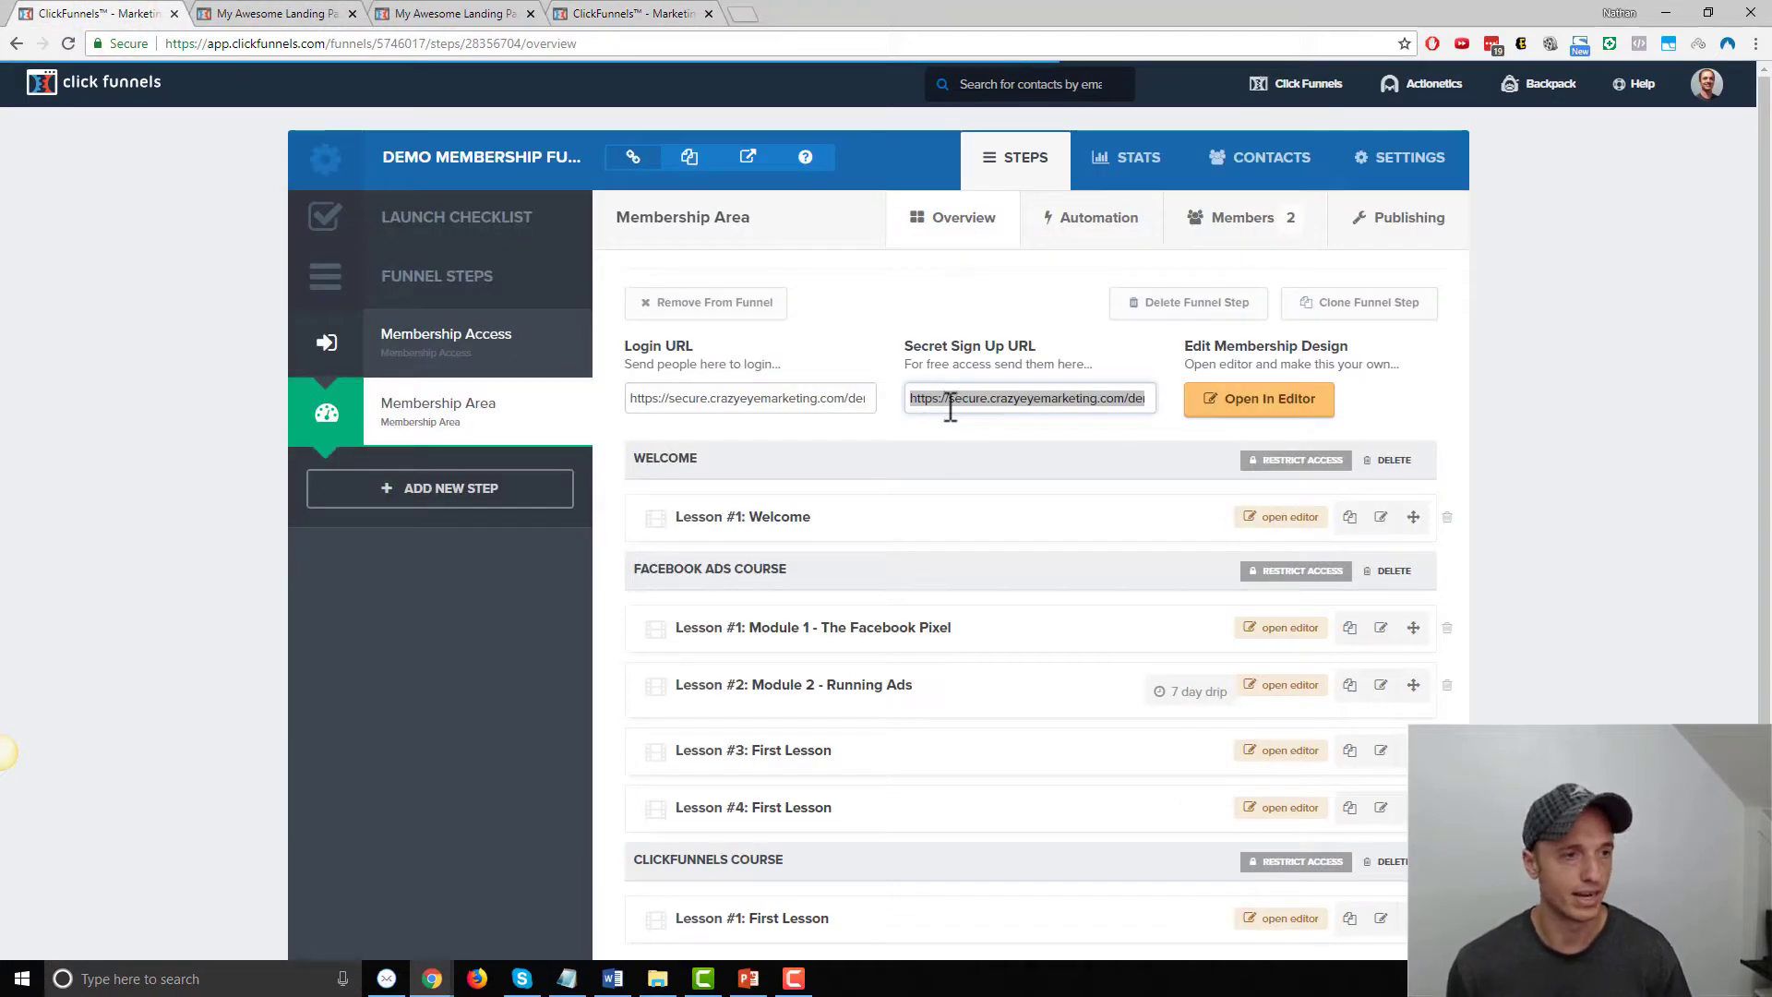
left_click(947, 406)
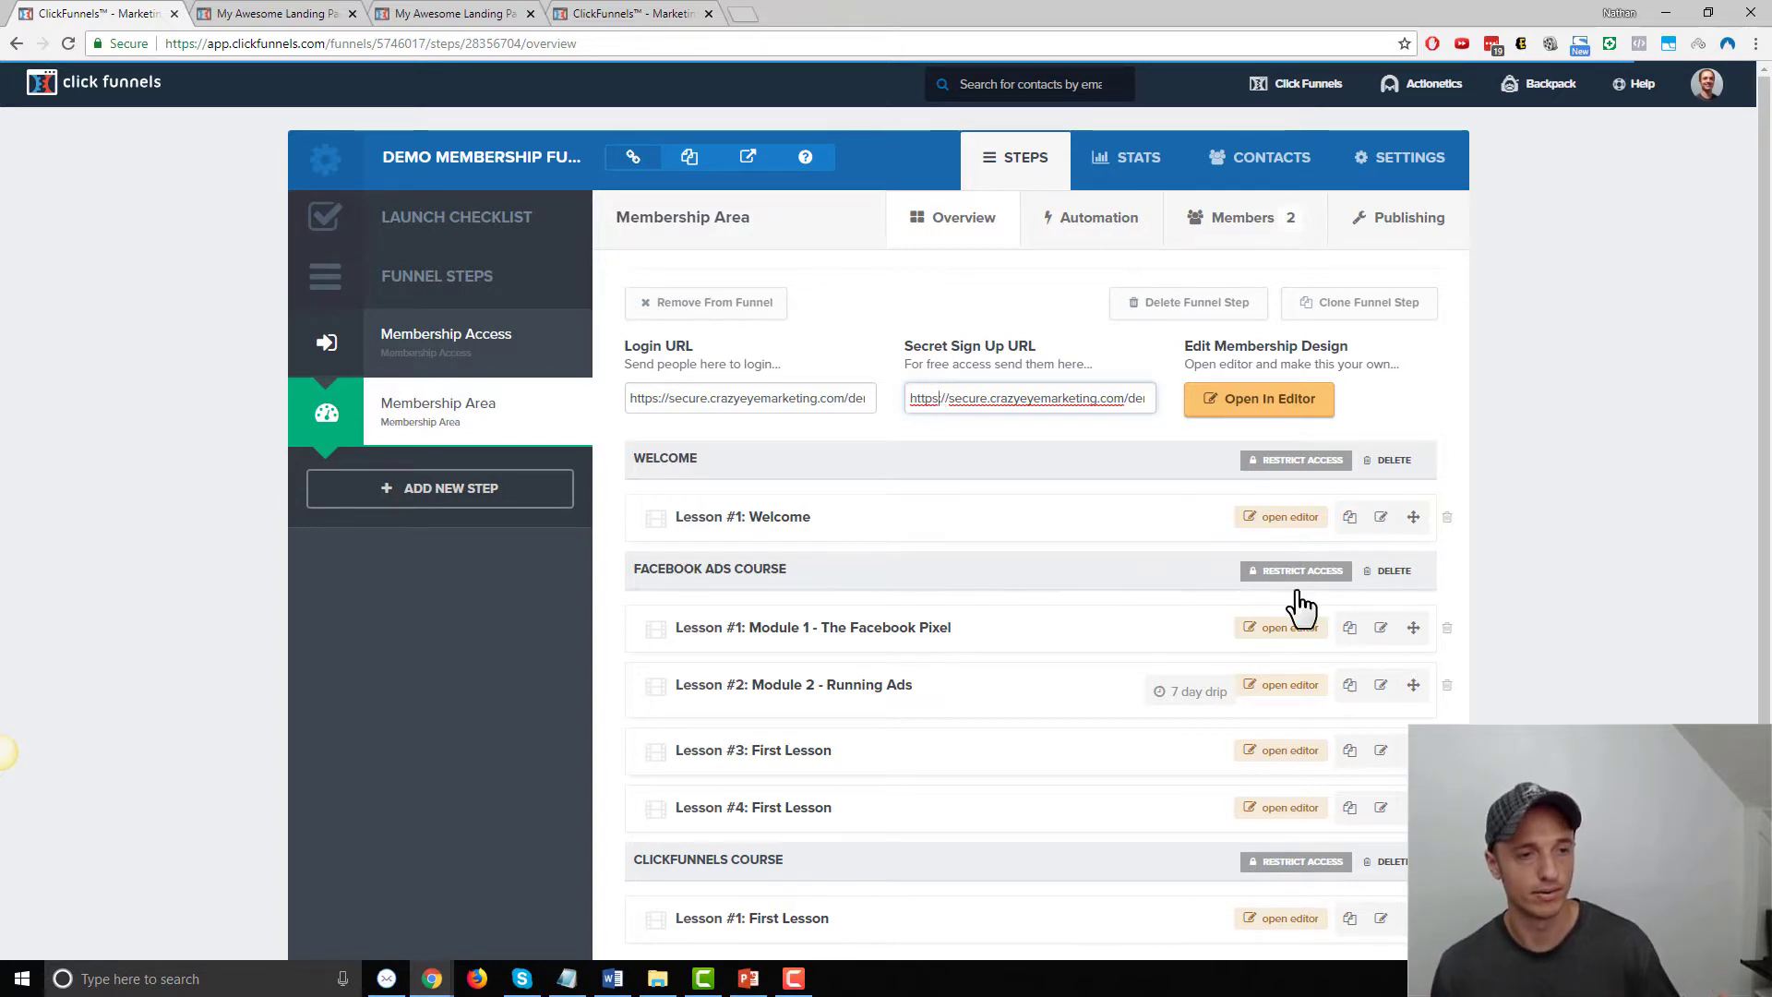
scroll(923, 647, "down", 2)
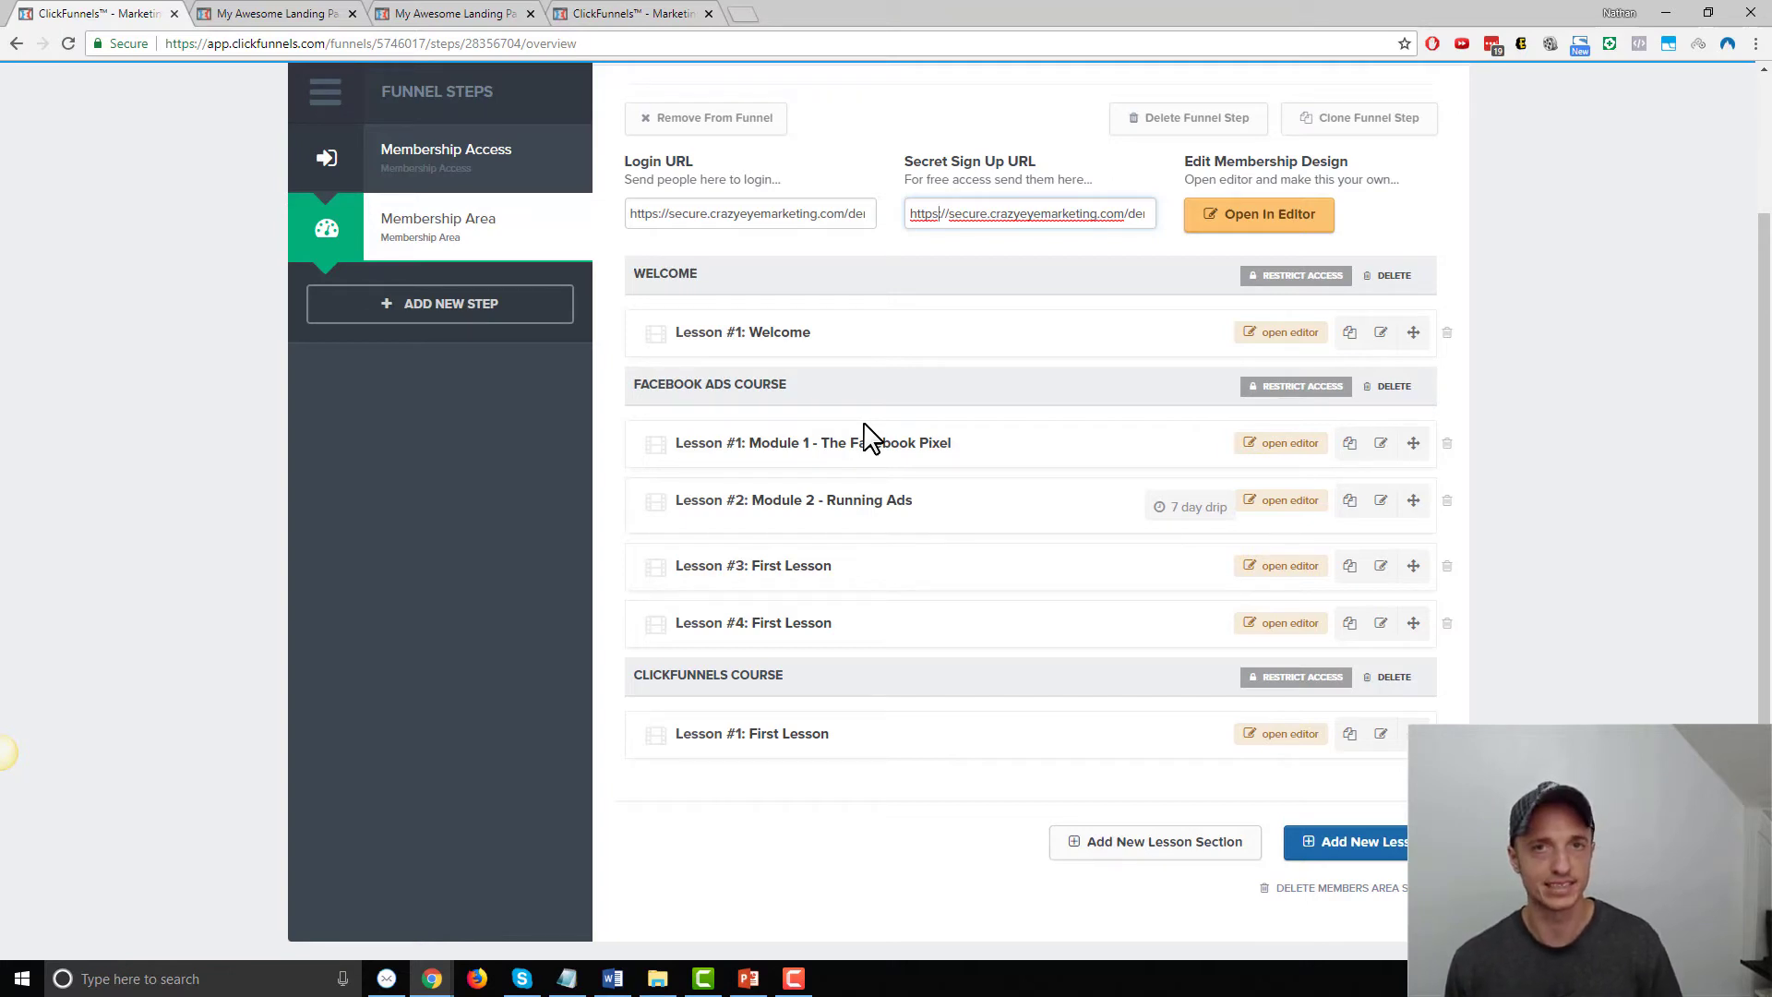
left_click(991, 214)
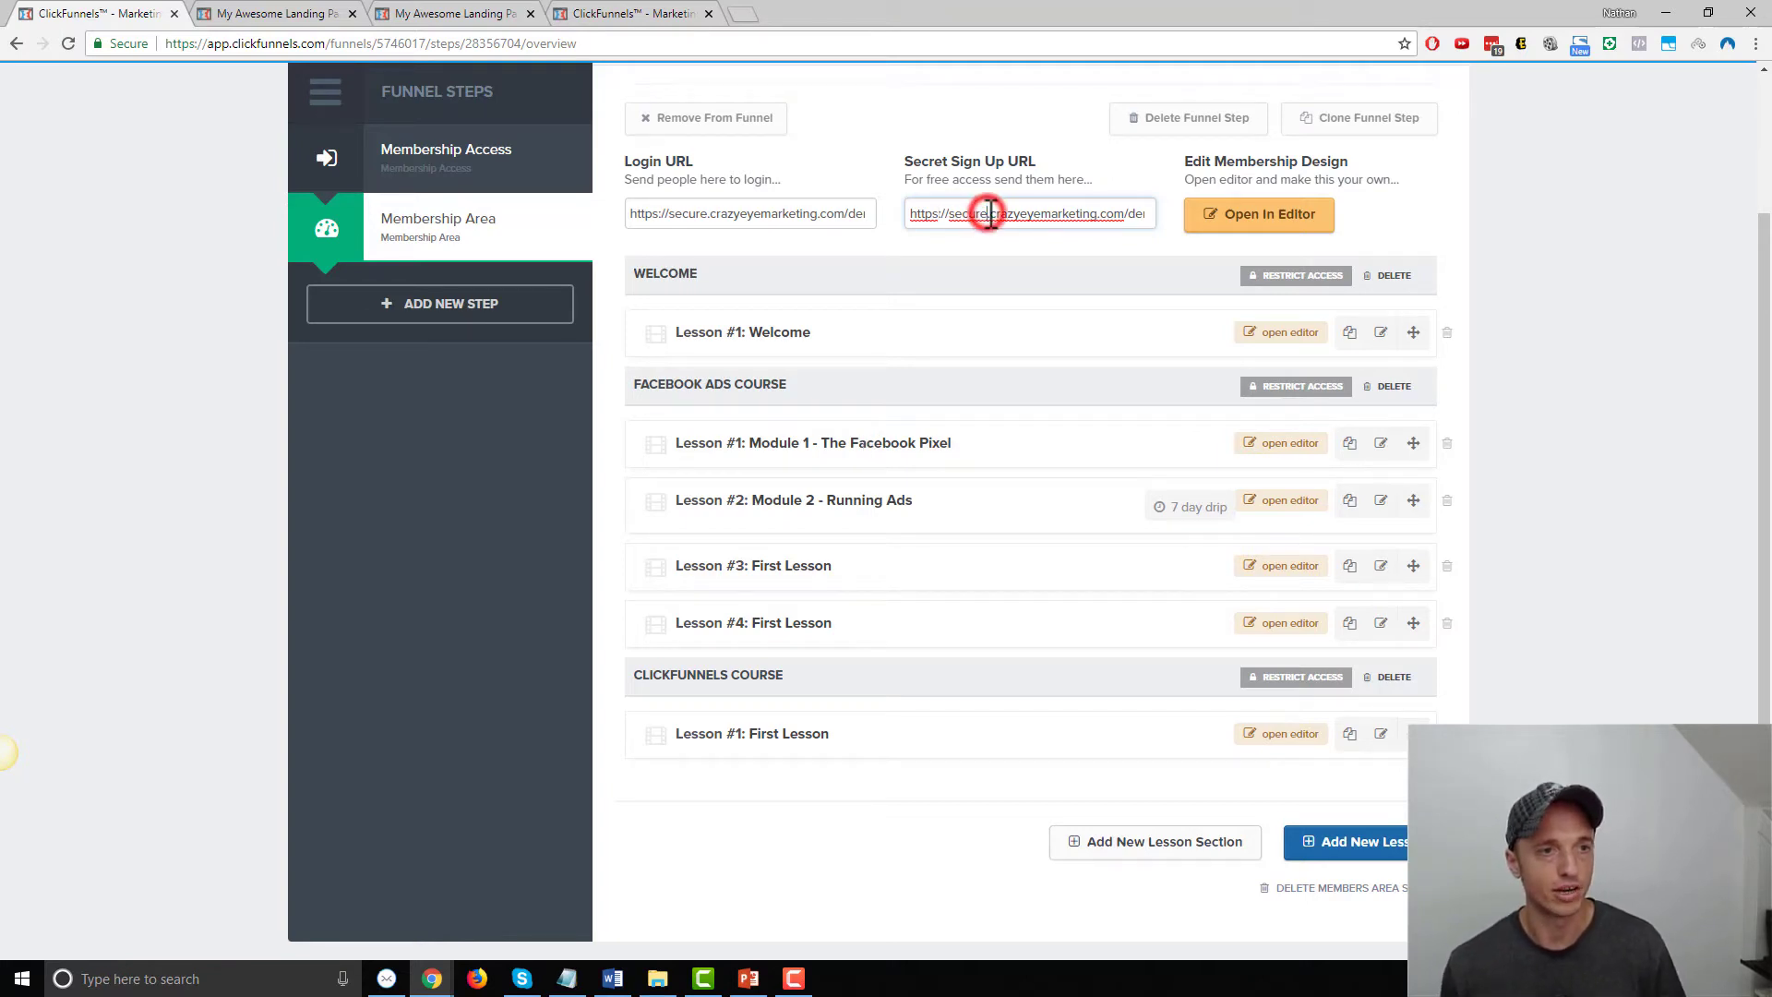
triple_click(993, 214)
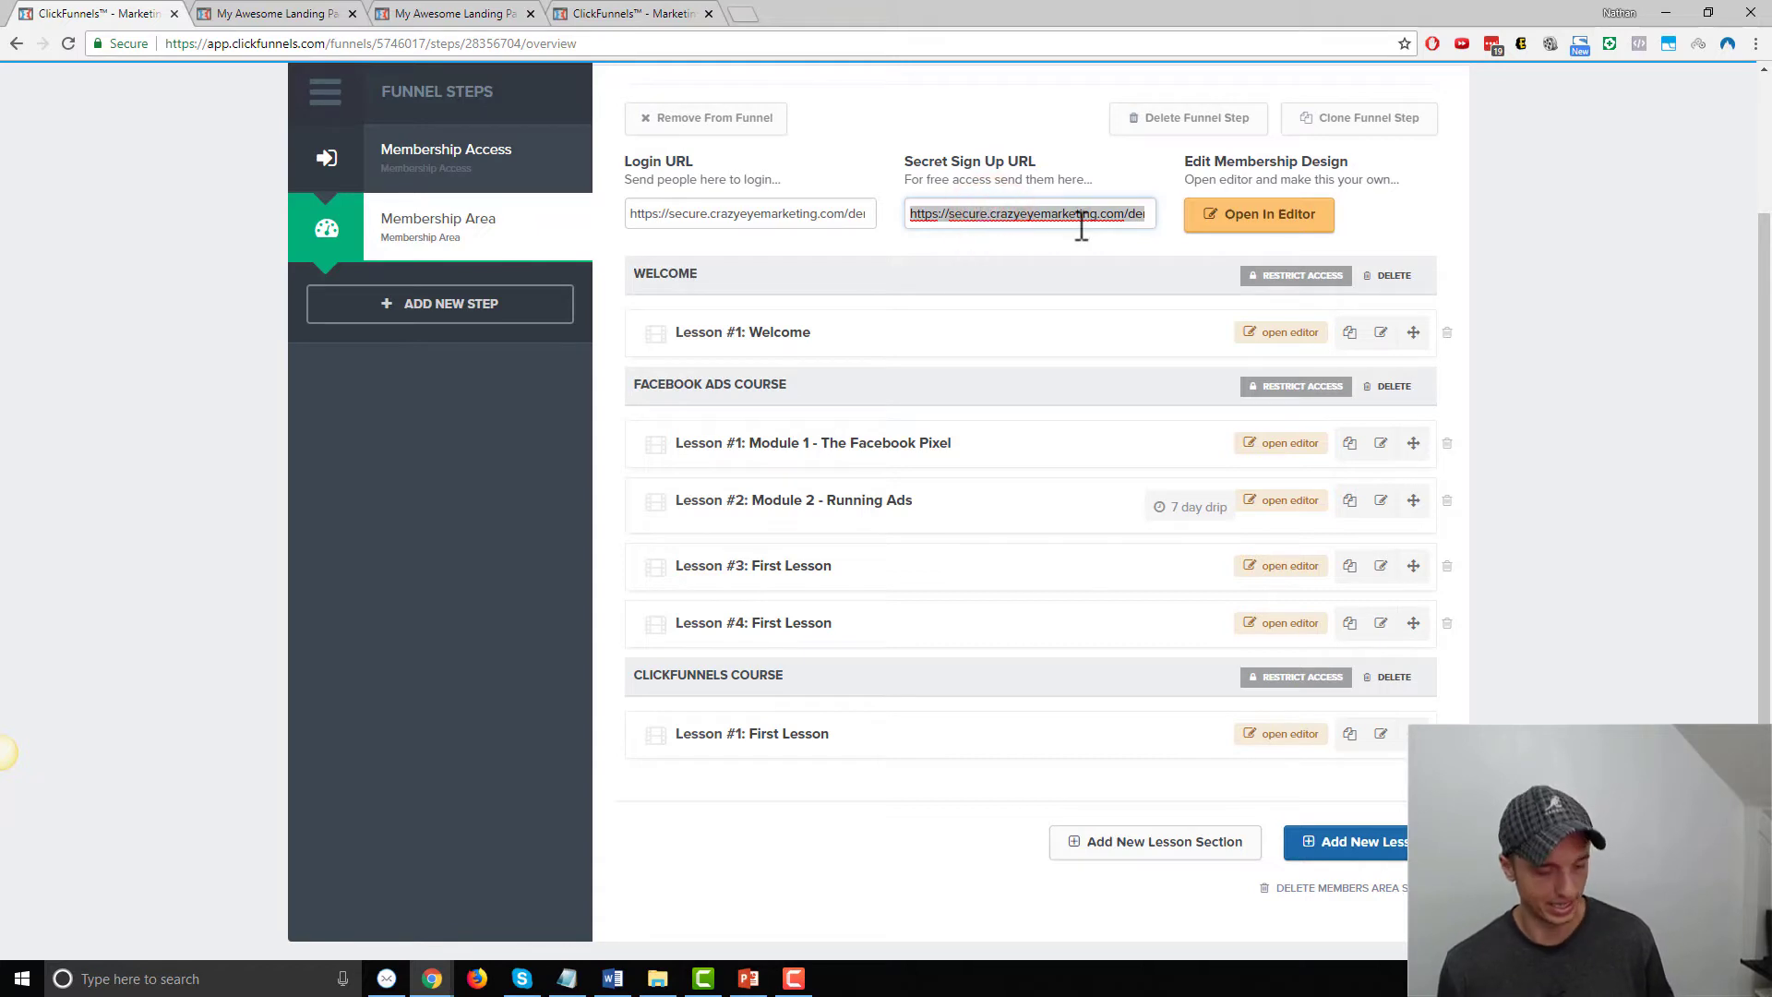
left_click(744, 14)
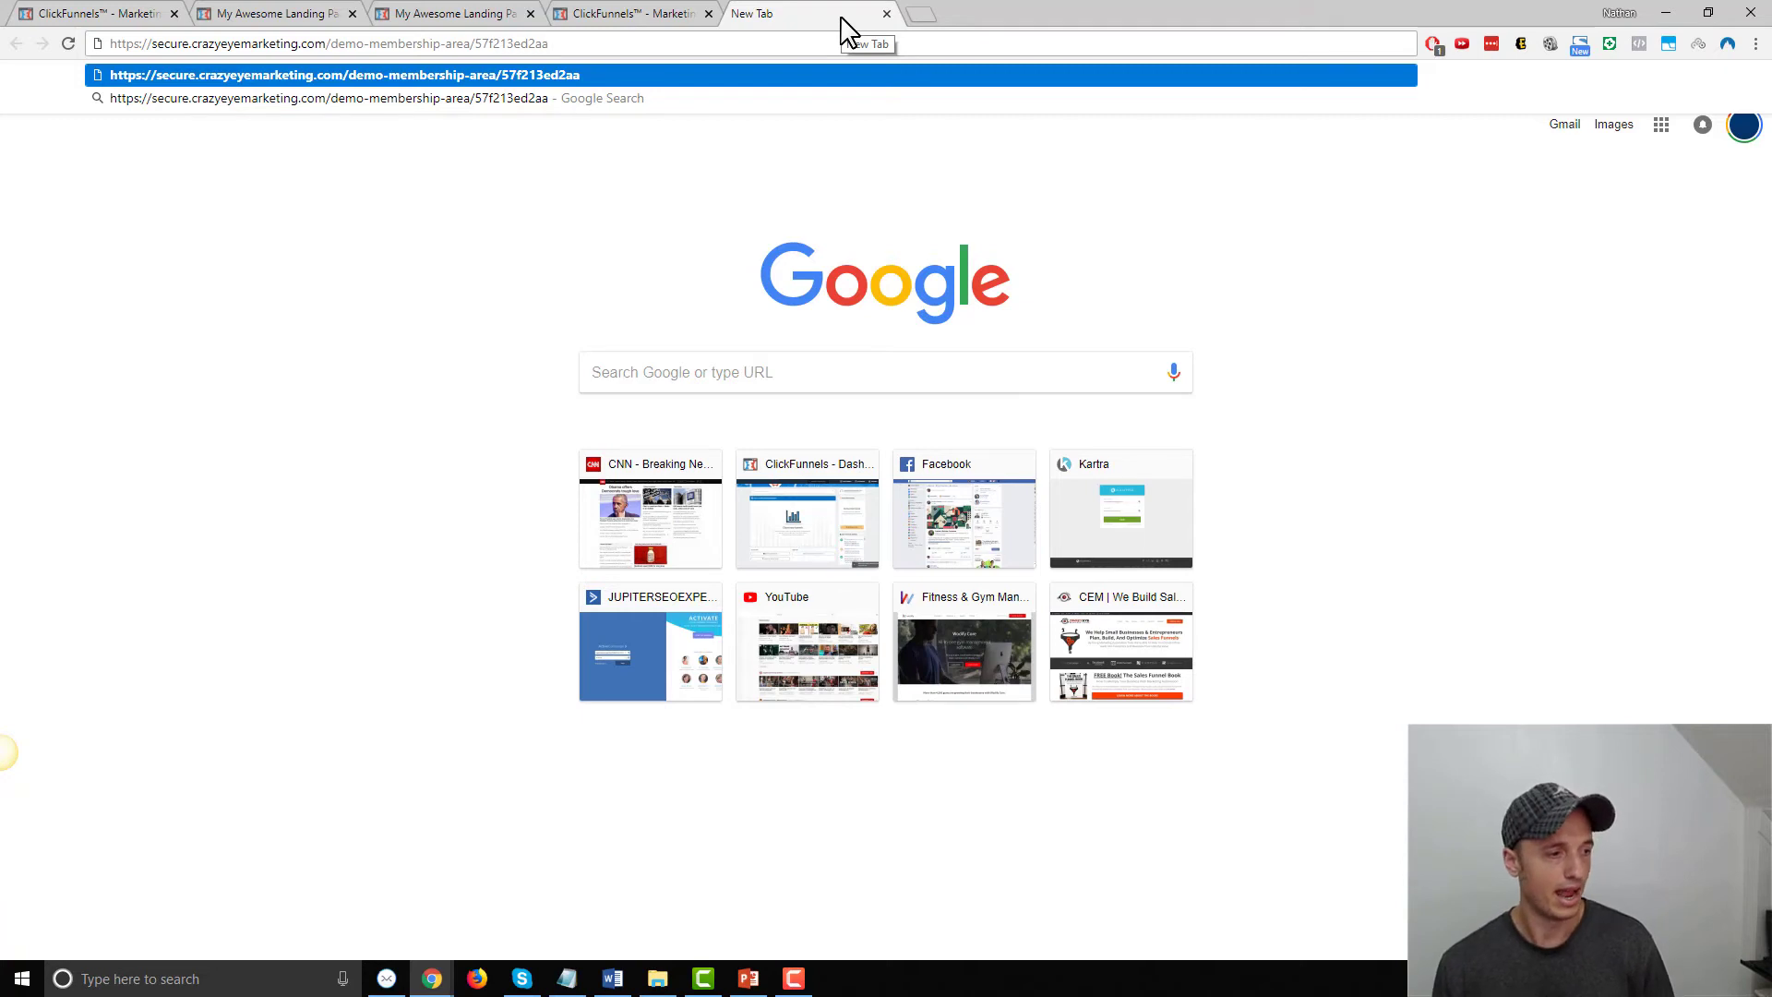
left_click(87, 13)
scroll(692, 594, "up", 2)
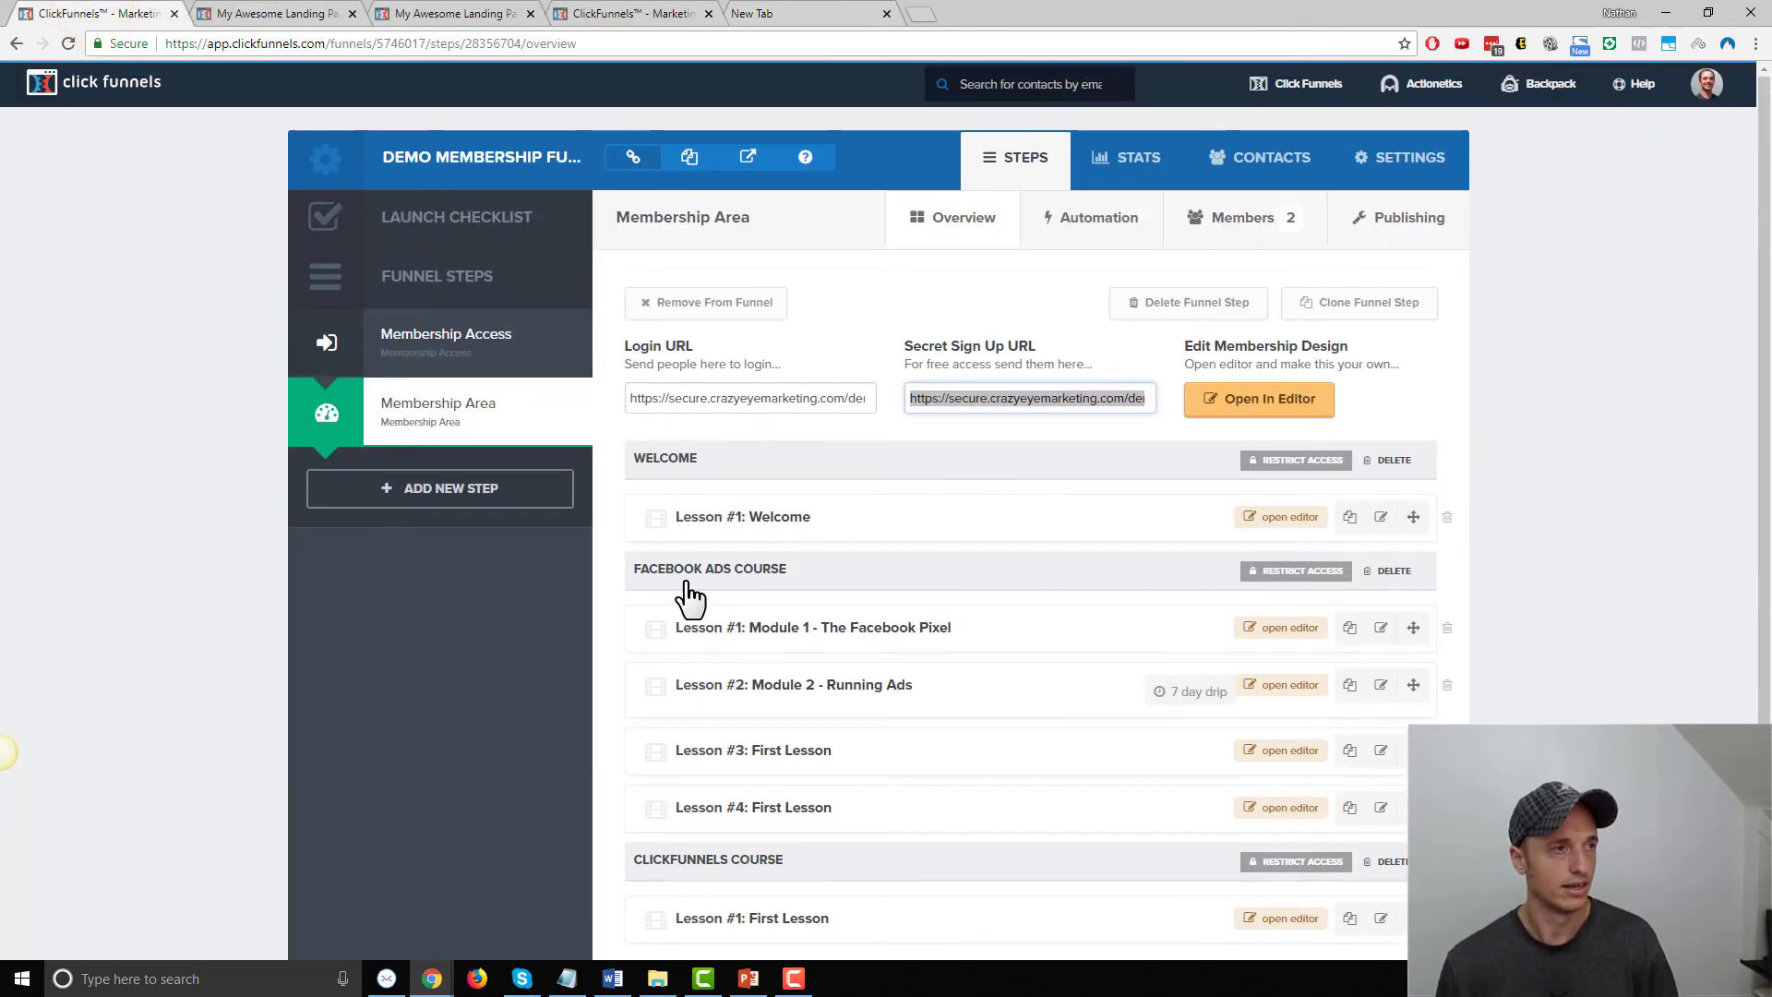